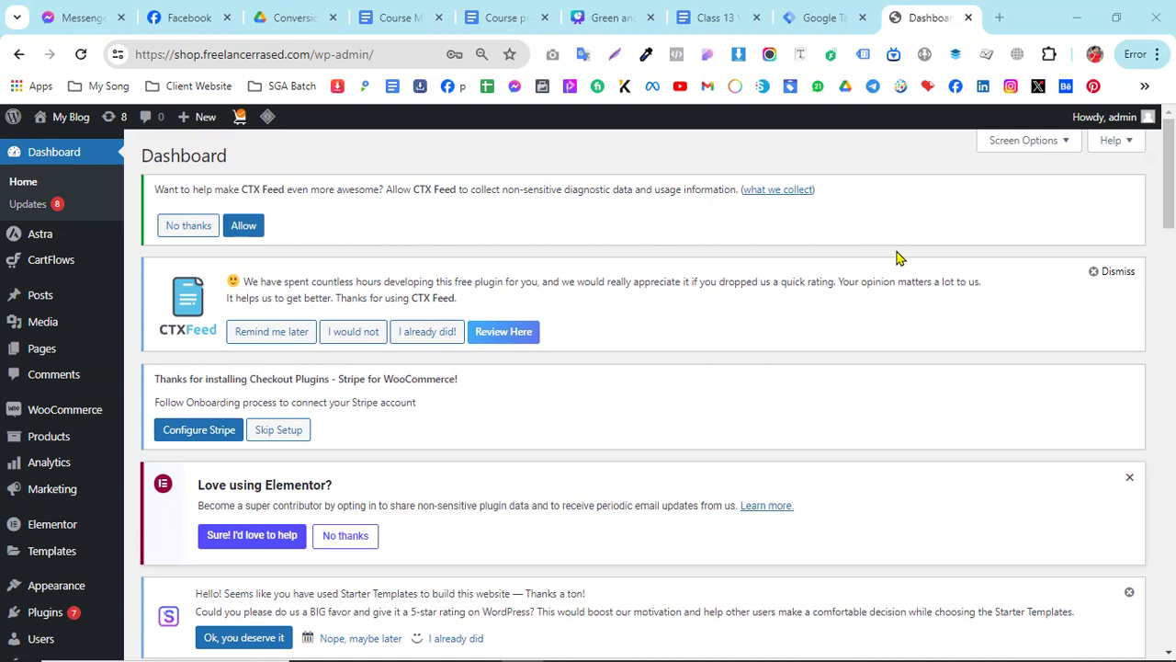
- Open the My Blog site's front end in a new browser tab and switch to that tab
mouse_move(77, 127)
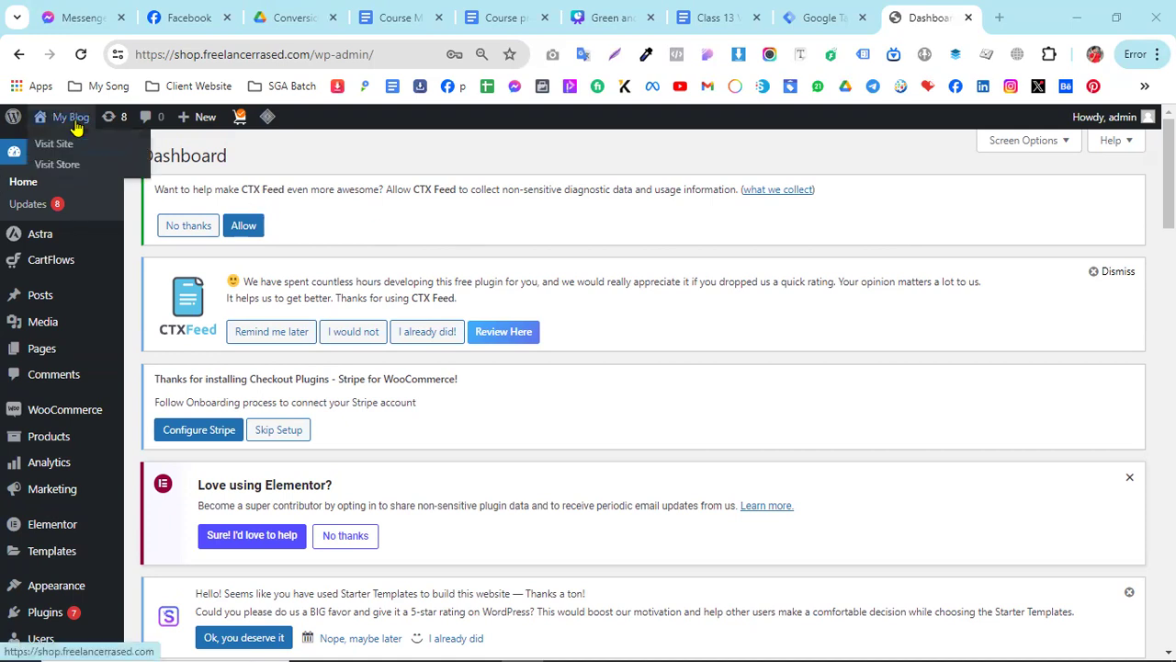
right_click(74, 148)
click(137, 158)
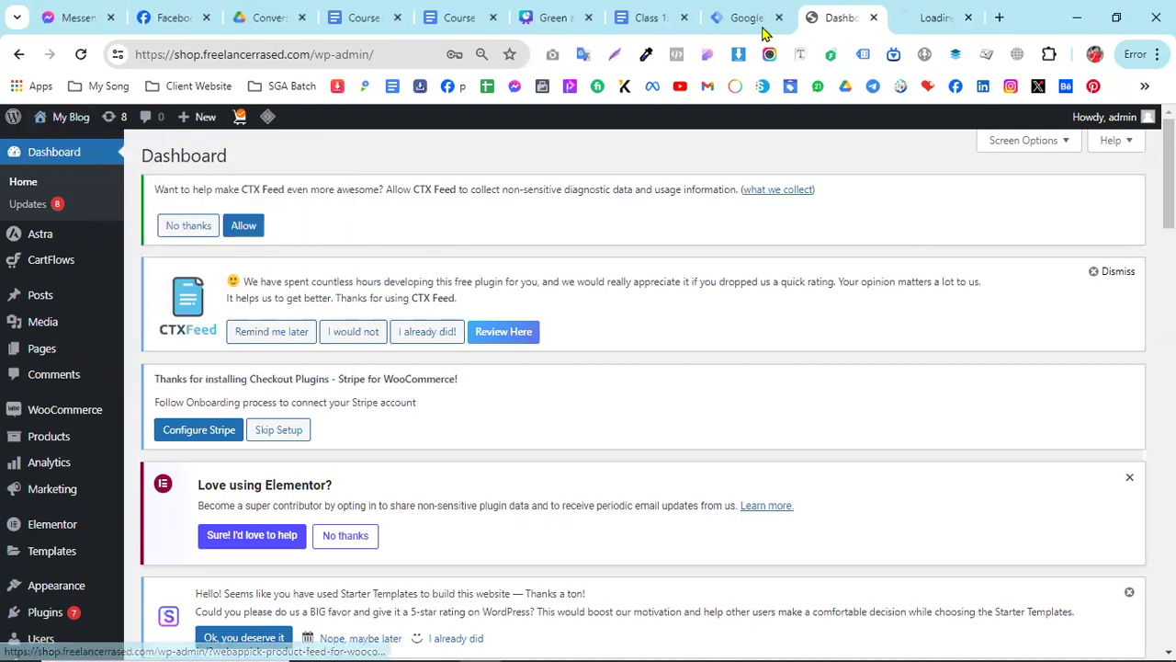
click(922, 11)
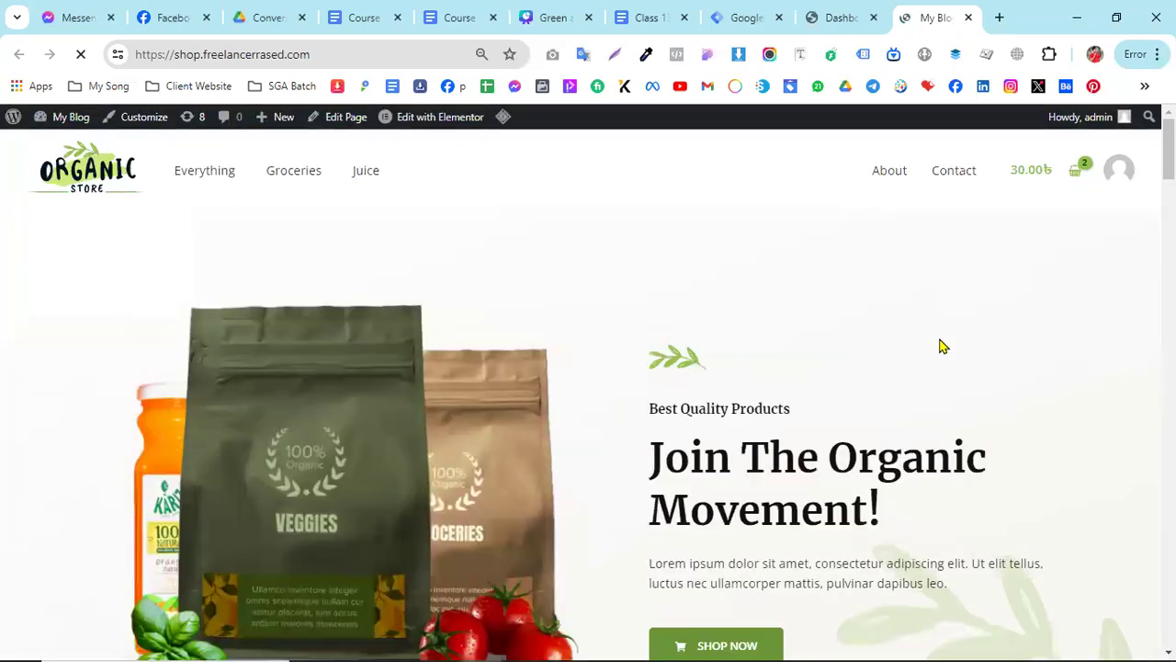
- Examine the hero section of the store's home page, including its intro paragraph and Shop Now button
scroll(941, 346, down, 4)
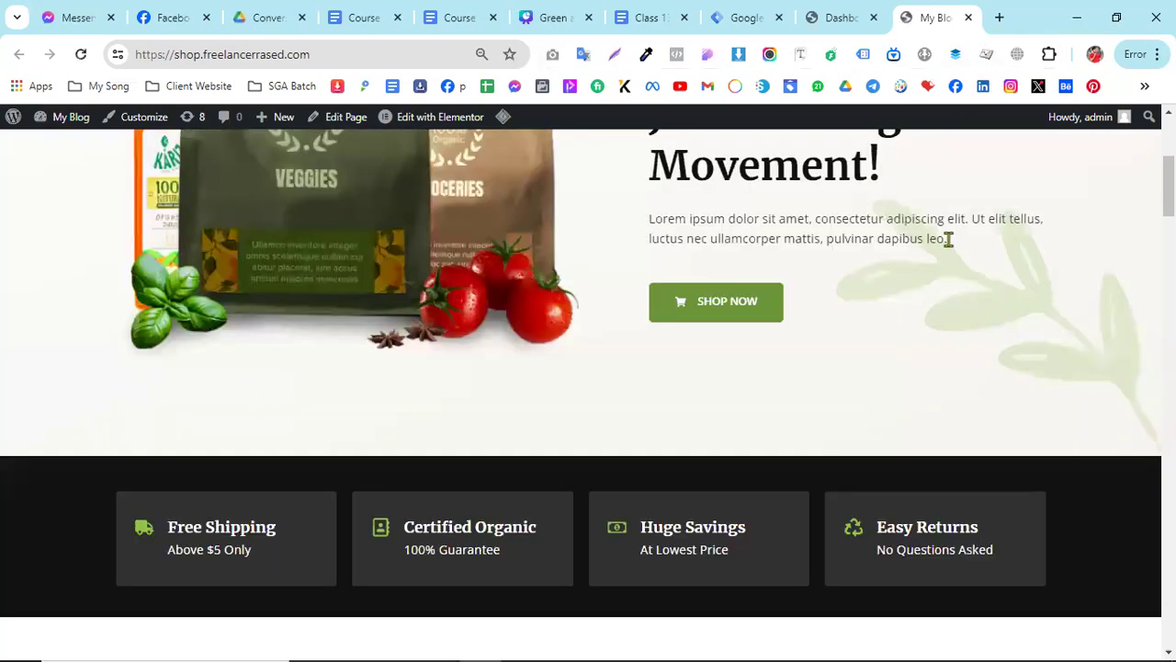
scroll(948, 239, up, 4)
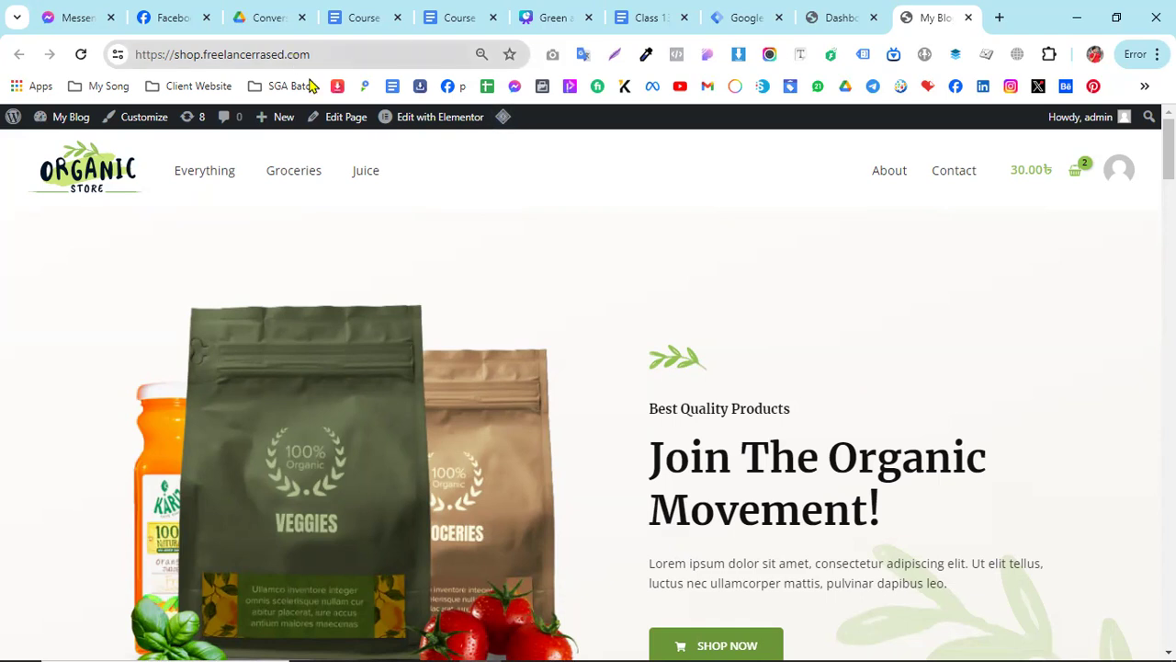
scroll(763, 469, down, 2)
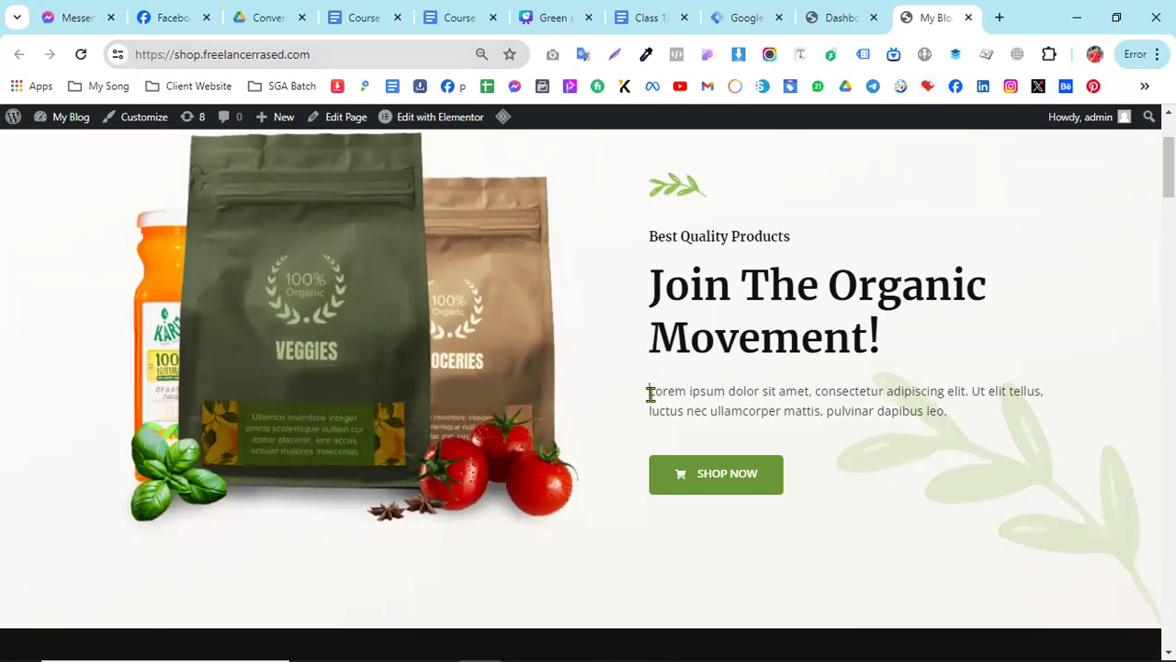
drag(649, 393, 725, 392)
click(766, 410)
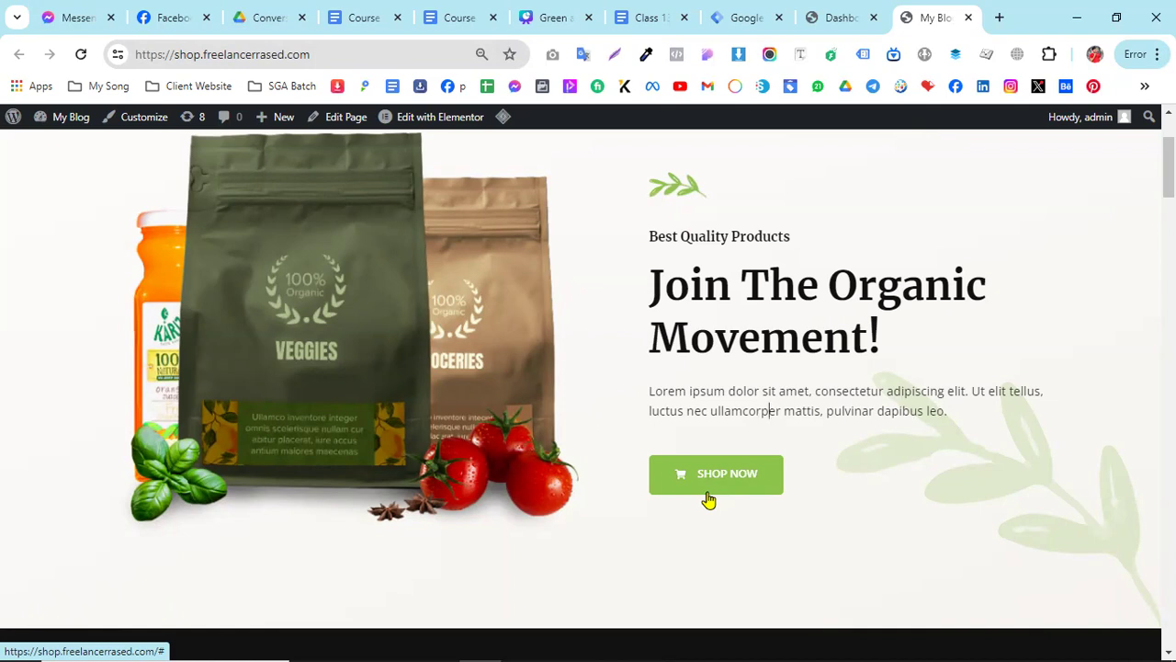
drag(650, 393, 700, 398)
right_click(700, 398)
click(708, 428)
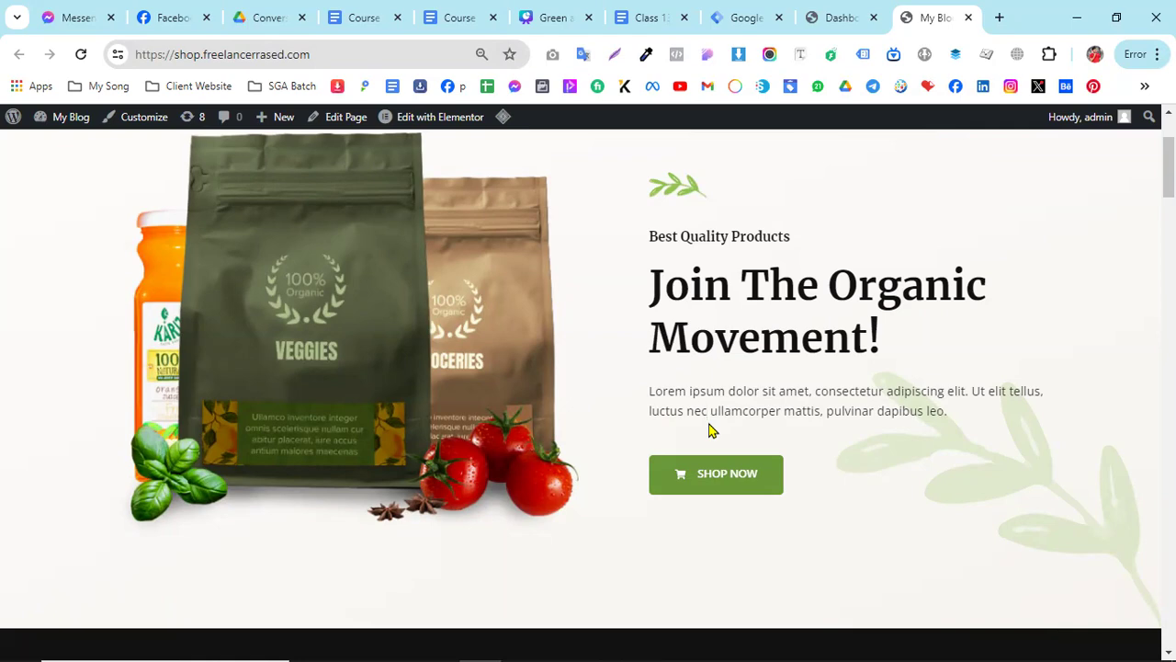
- Look through the rest of the home page down to the footer, and return to the hero section's text
scroll(759, 478, down, 1)
scroll(771, 481, down, 15)
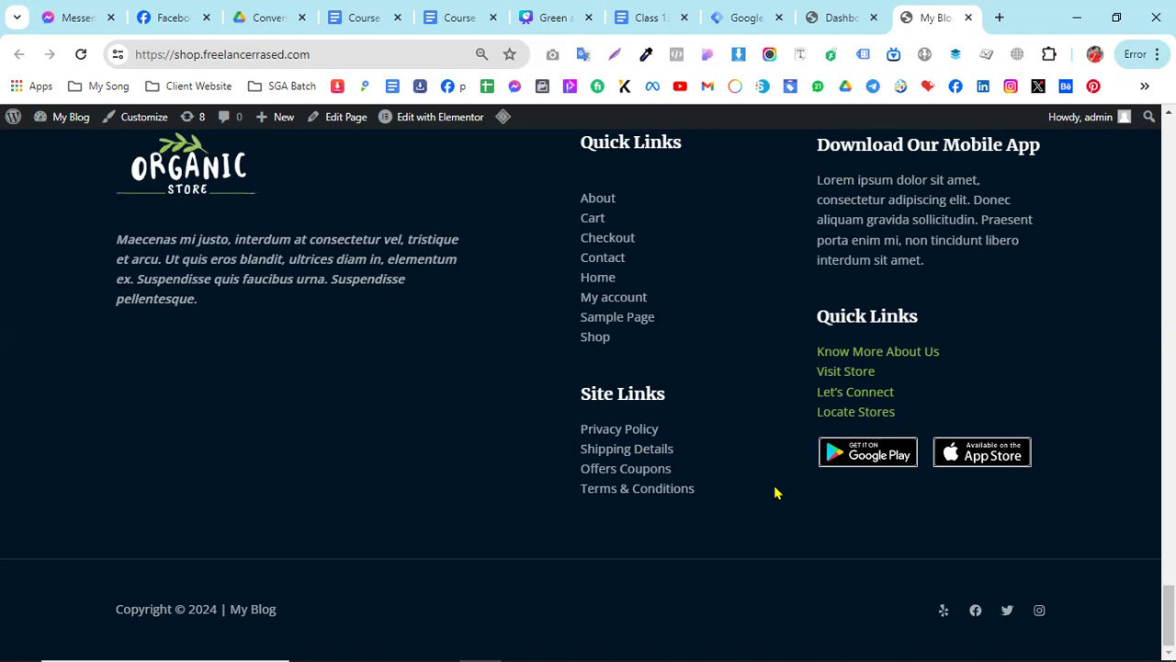
scroll(774, 492, up, 10)
scroll(835, 514, up, 10)
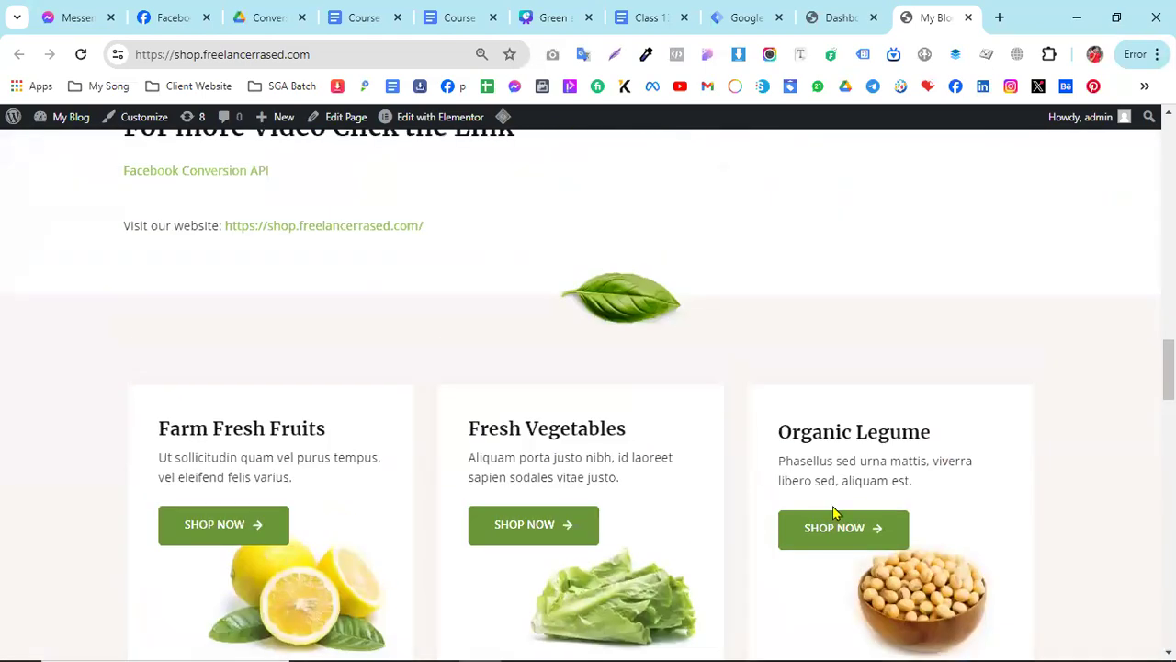
scroll(836, 521, up, 10)
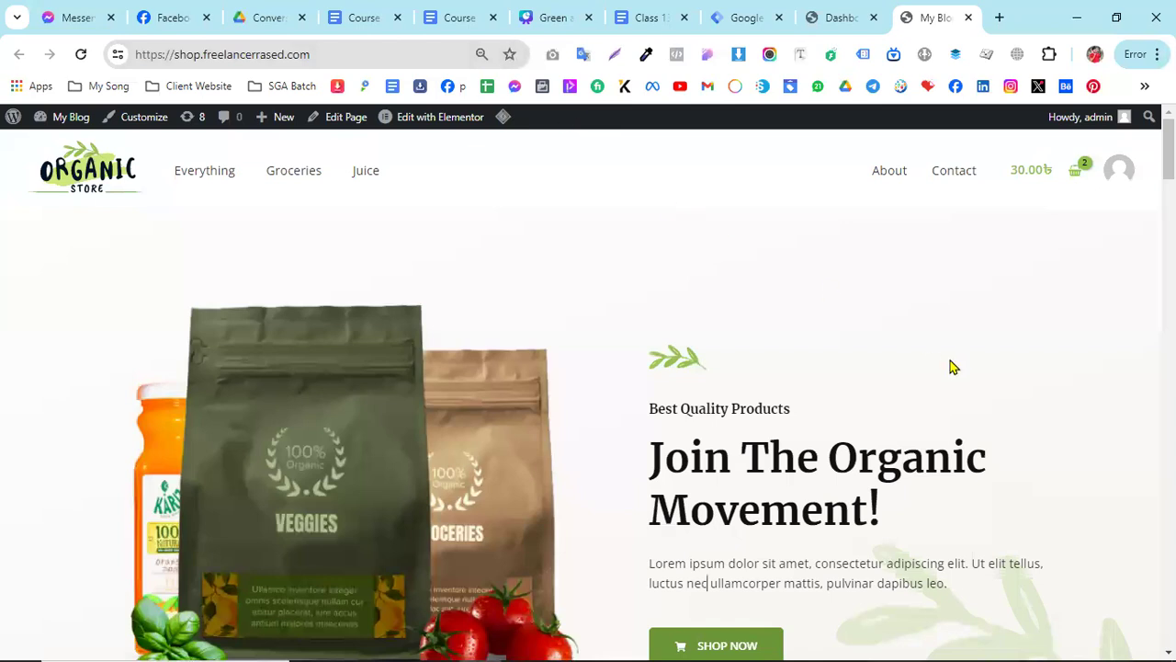
scroll(950, 367, down, 2)
triple_click(701, 409)
click(831, 413)
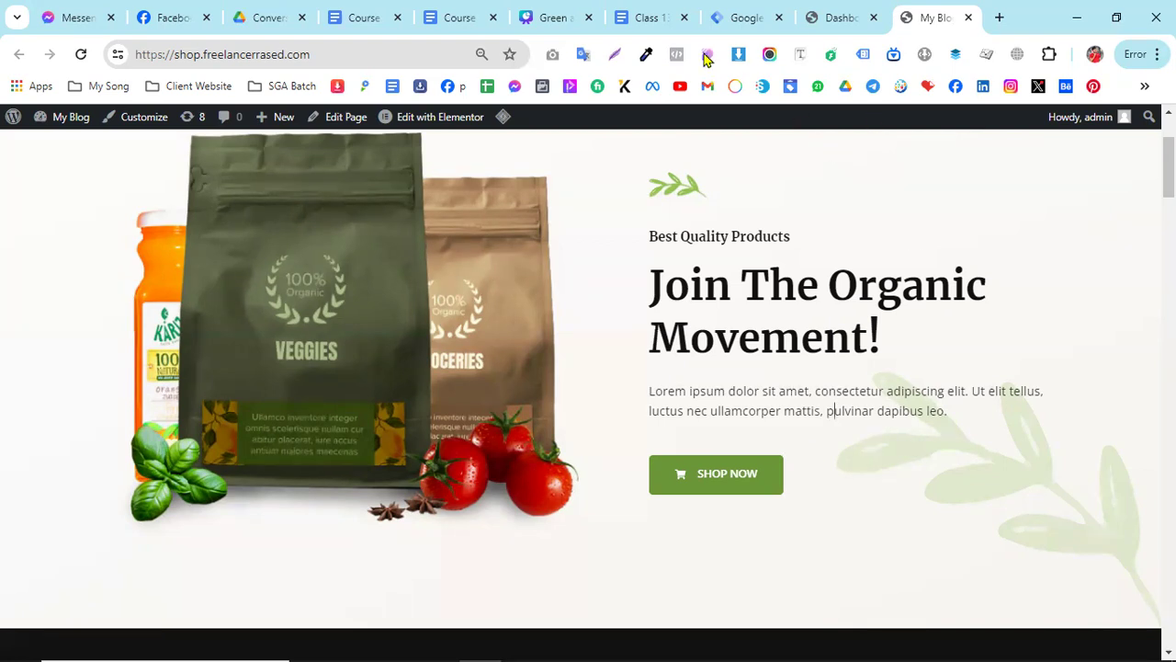
- Switch to the "Class 13 Various Custom Form Setup" document and highlight "Contact Form 7" in the tracking heading
click(647, 11)
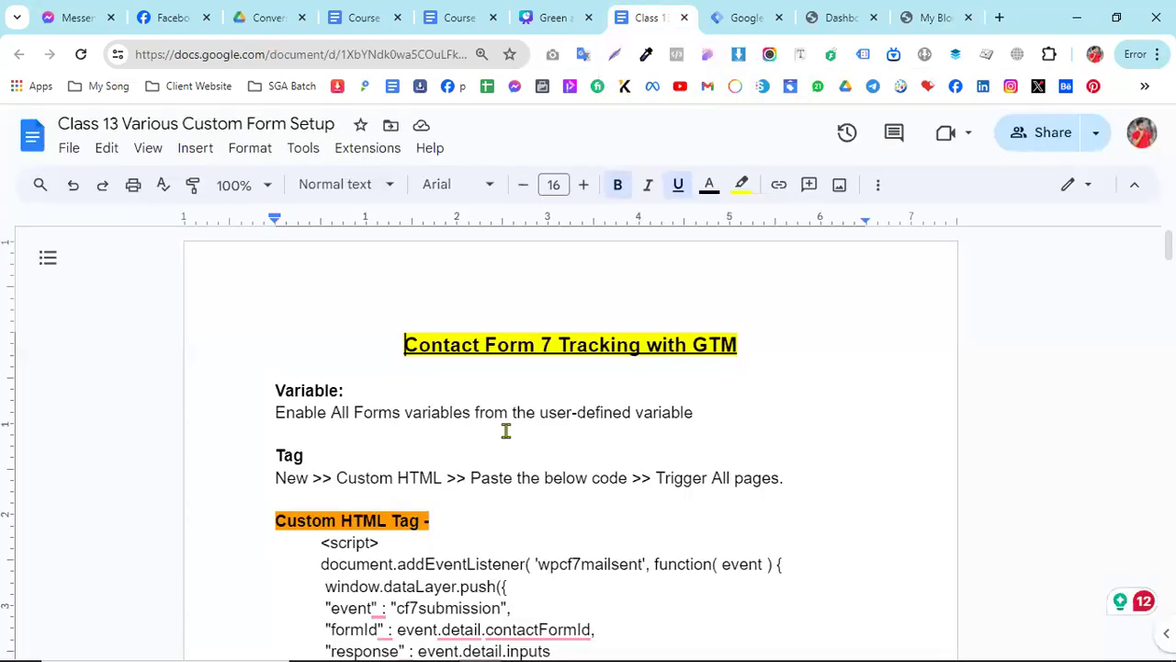
drag(466, 342, 561, 342)
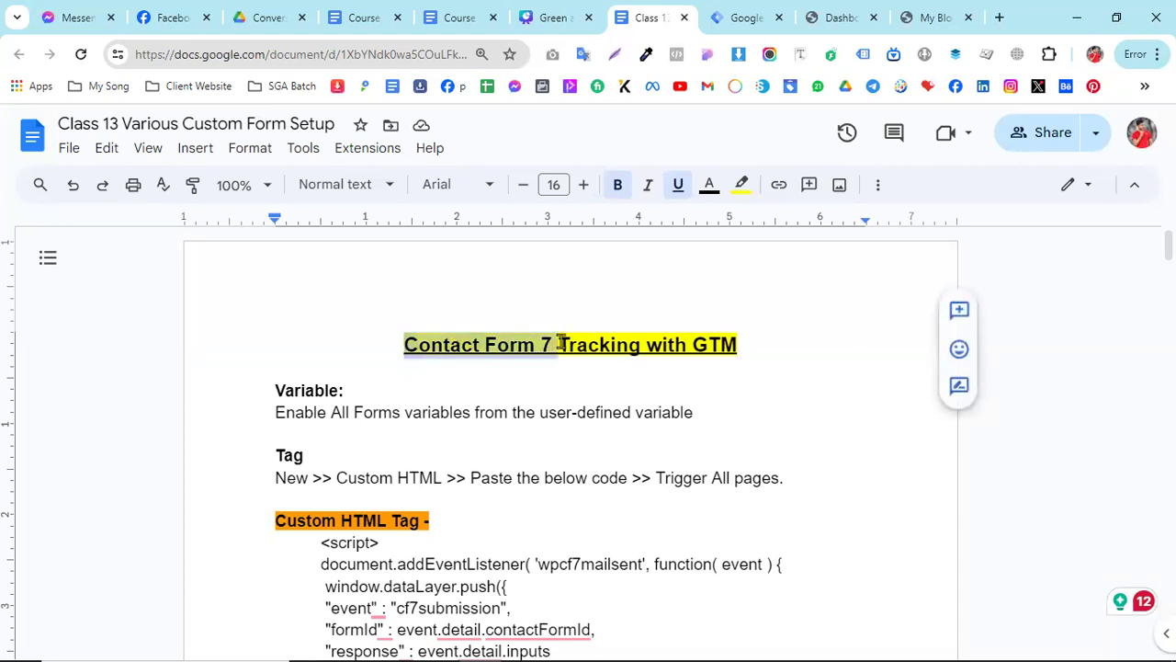
click(556, 393)
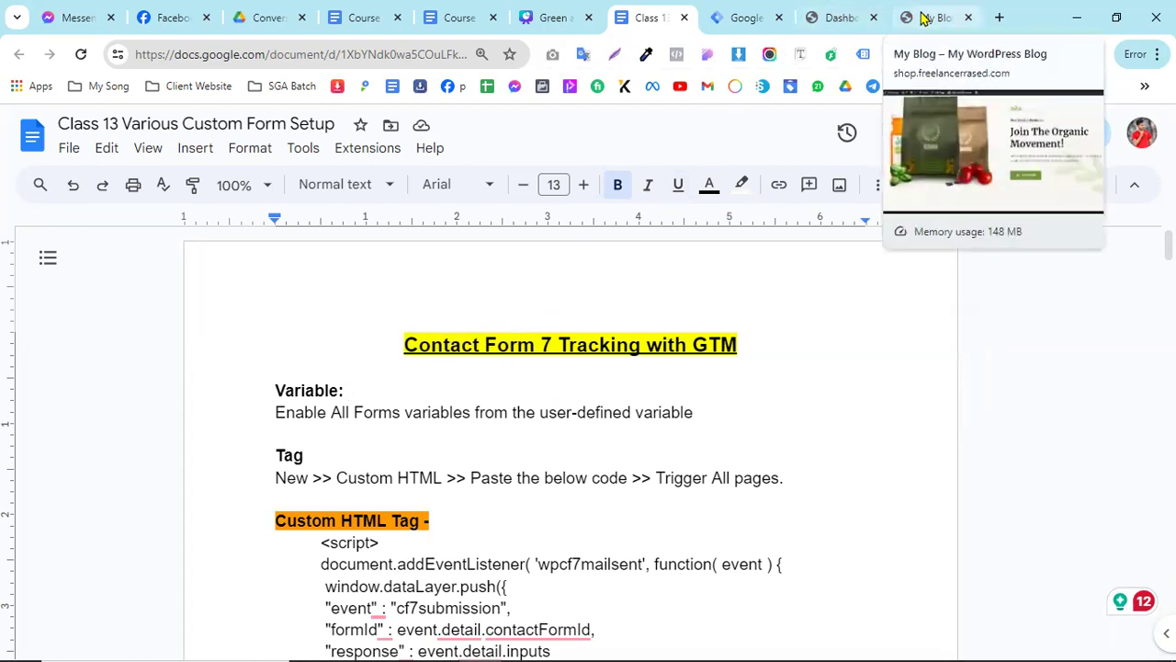
drag(401, 347, 550, 347)
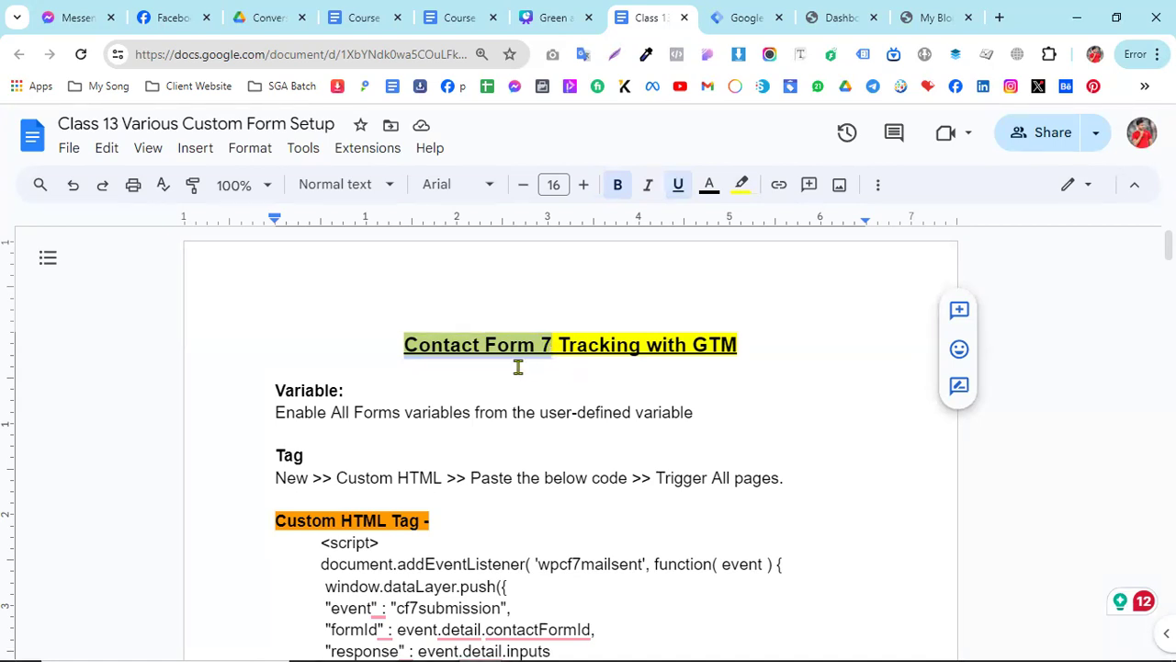
- Switch back to the WordPress dashboard and open the installed plugins list
click(843, 17)
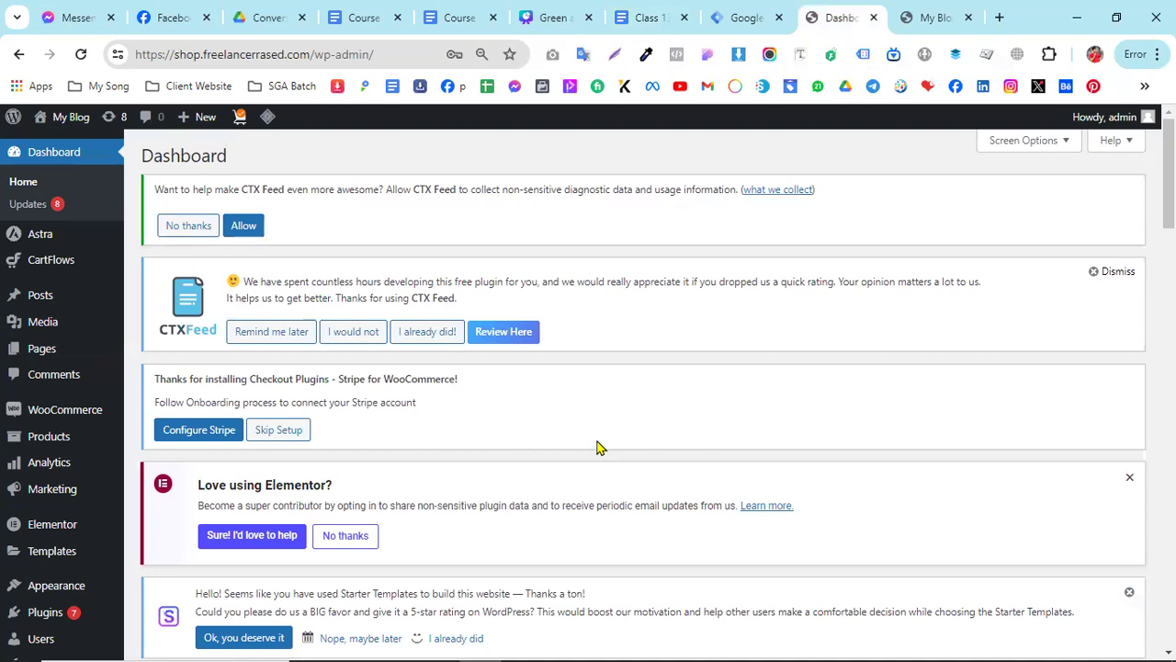
scroll(770, 427, down, 4)
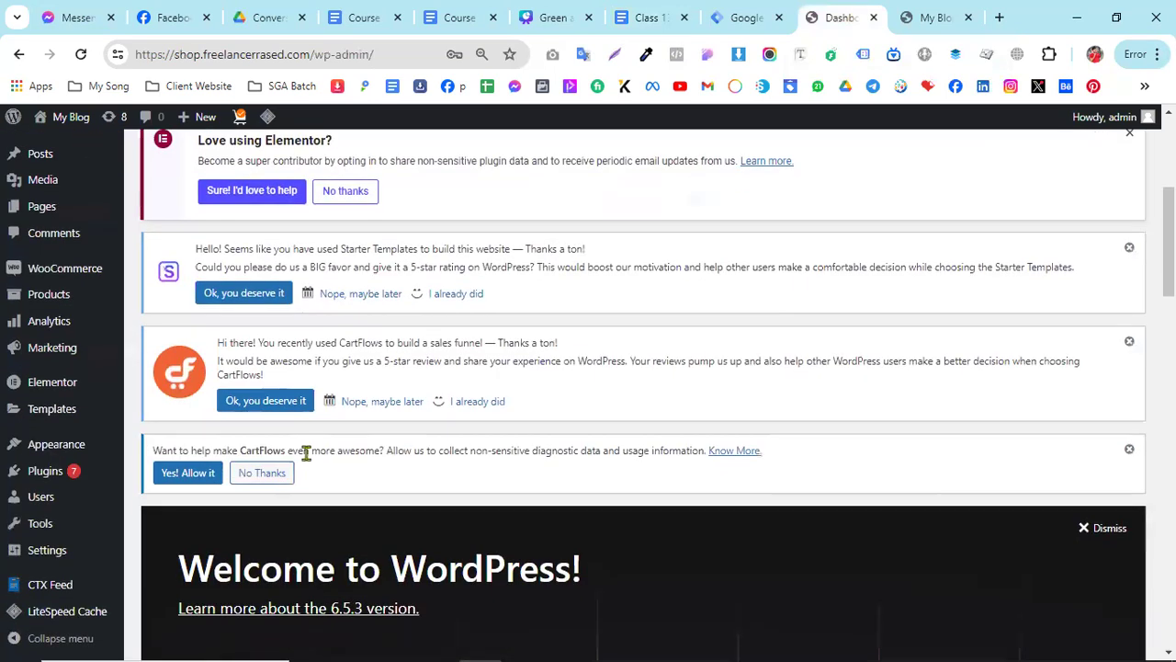
mouse_move(50, 322)
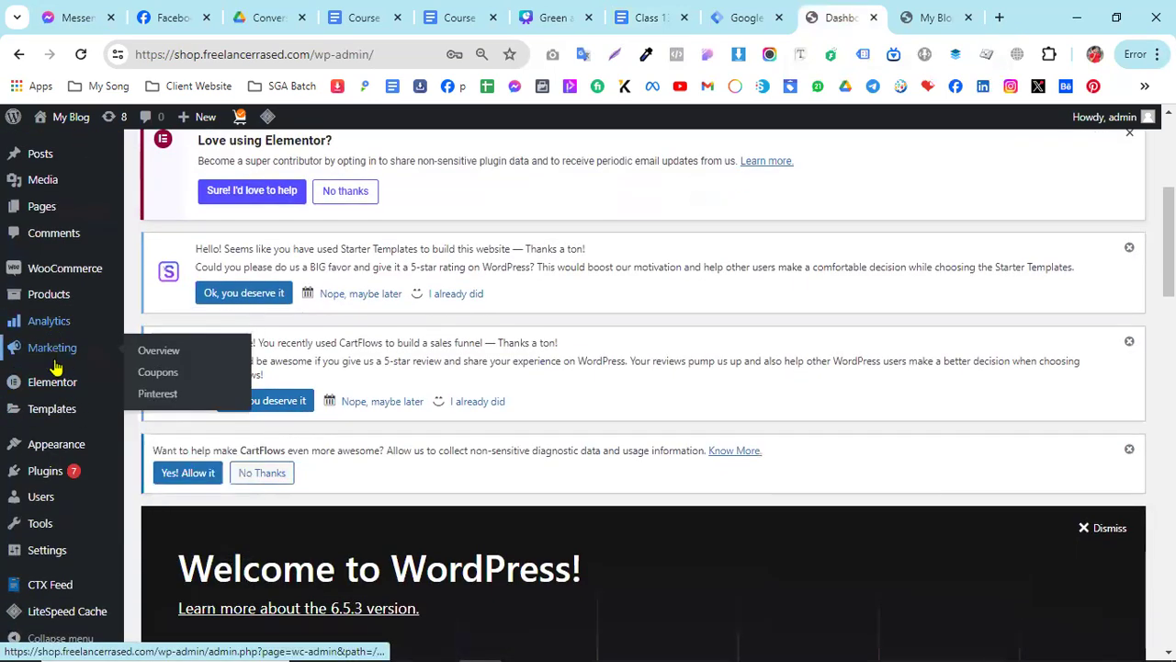
mouse_move(60, 386)
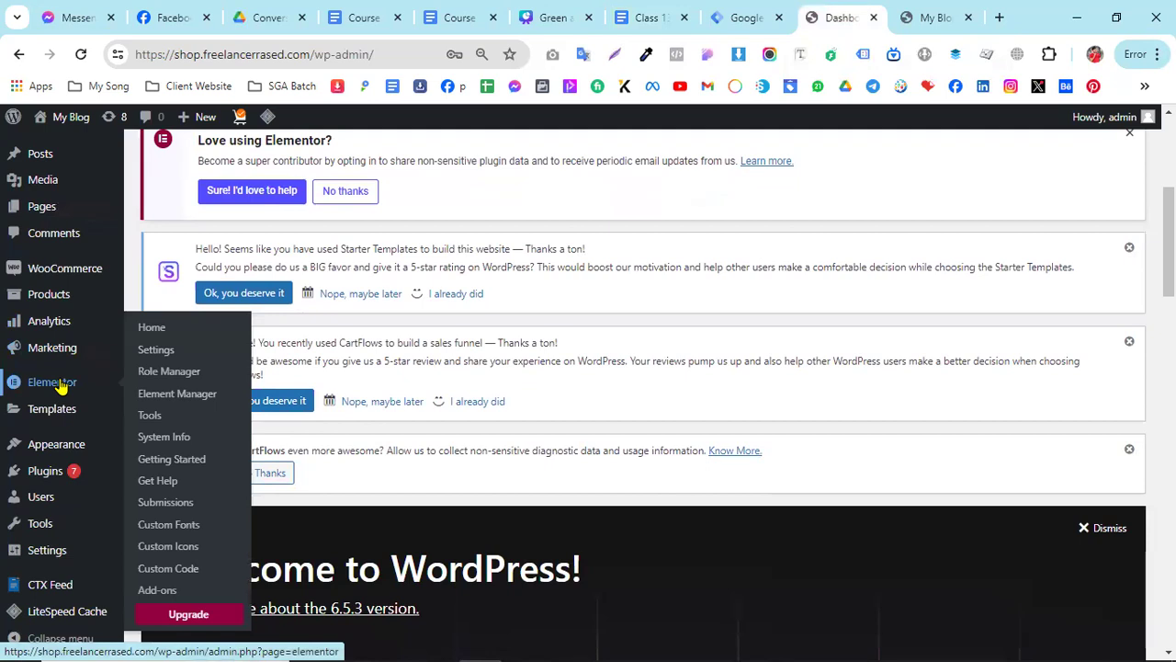
click(45, 478)
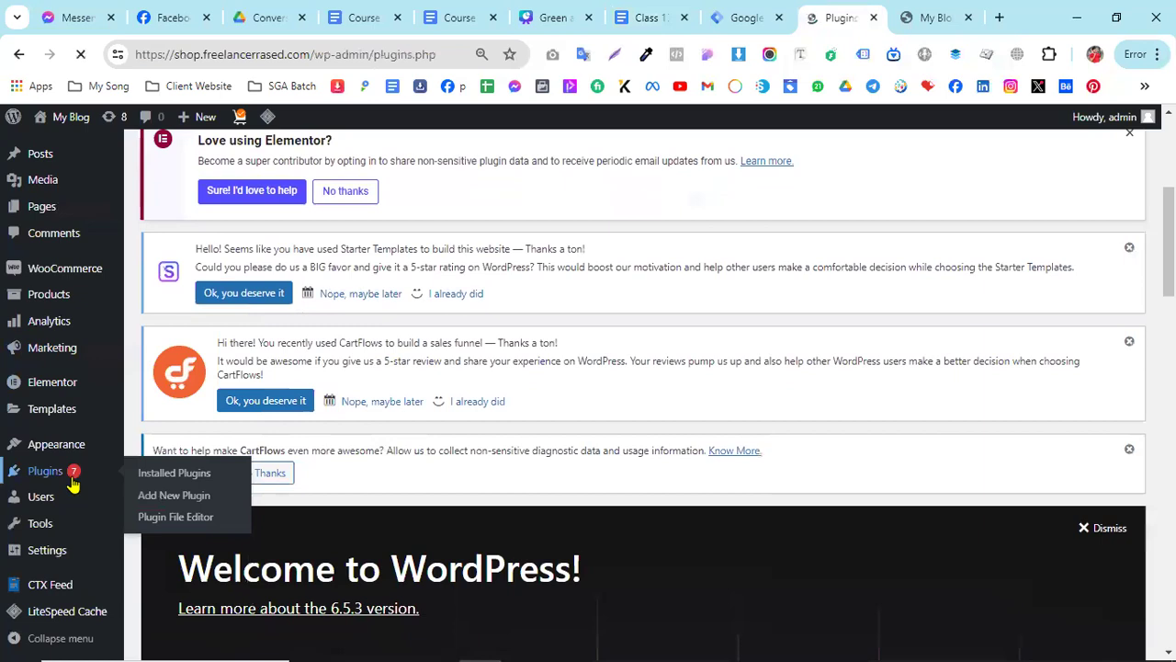
- Search the installed plugins for "contact form 7"
scroll(974, 500, down, 4)
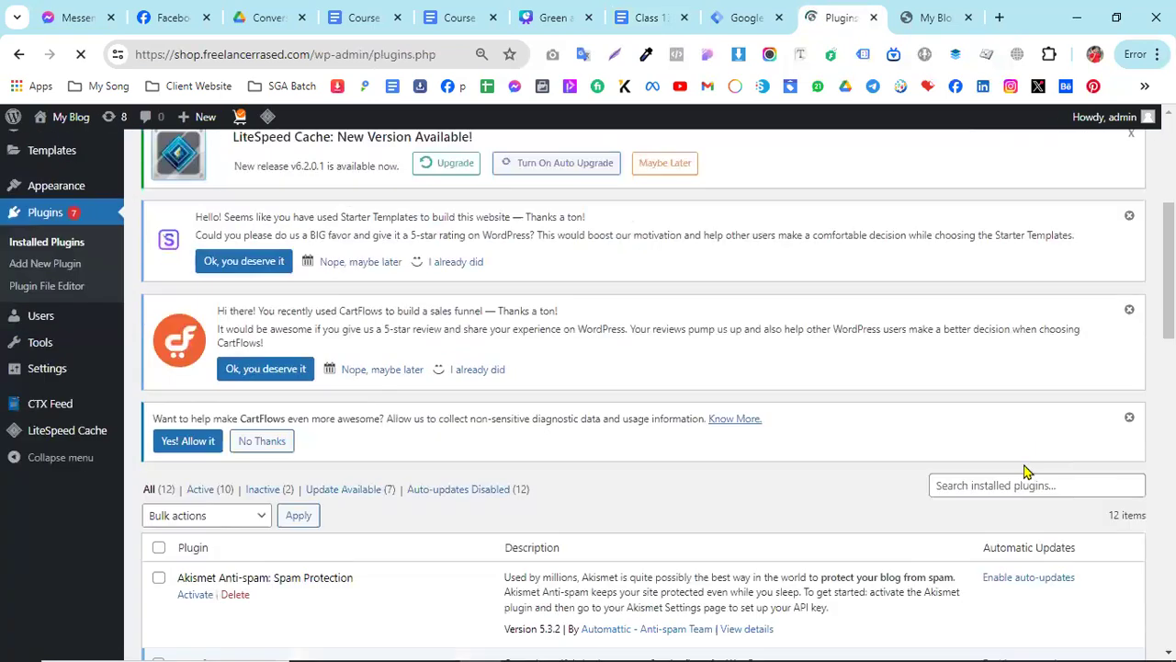
click(988, 485)
text(con)
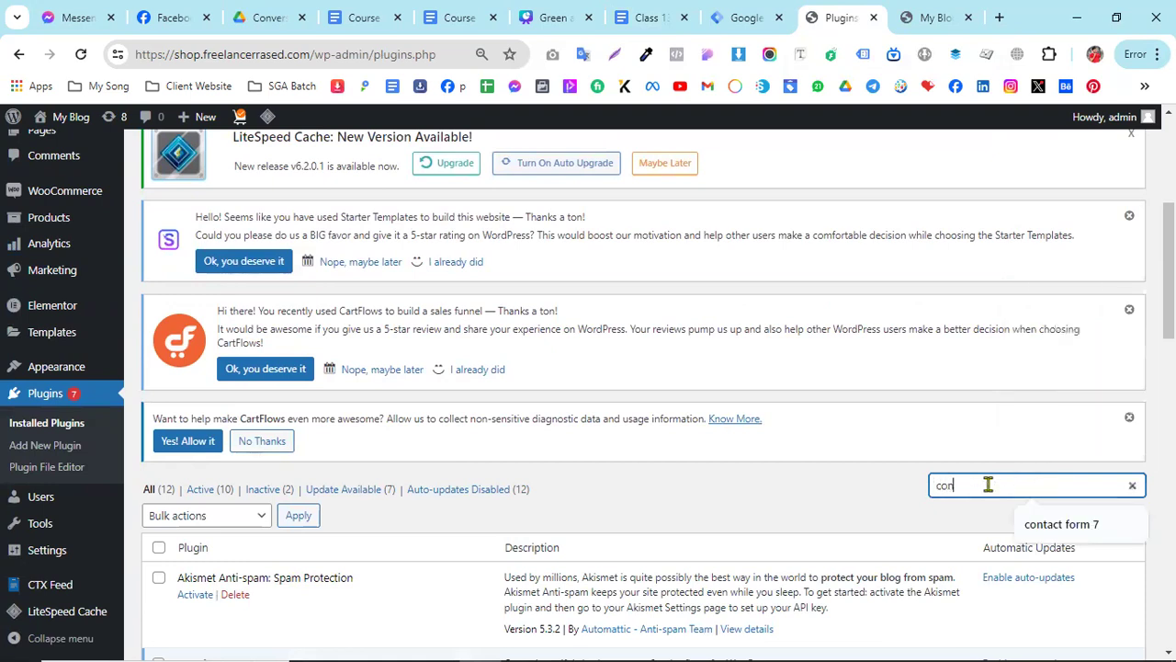
text(t)
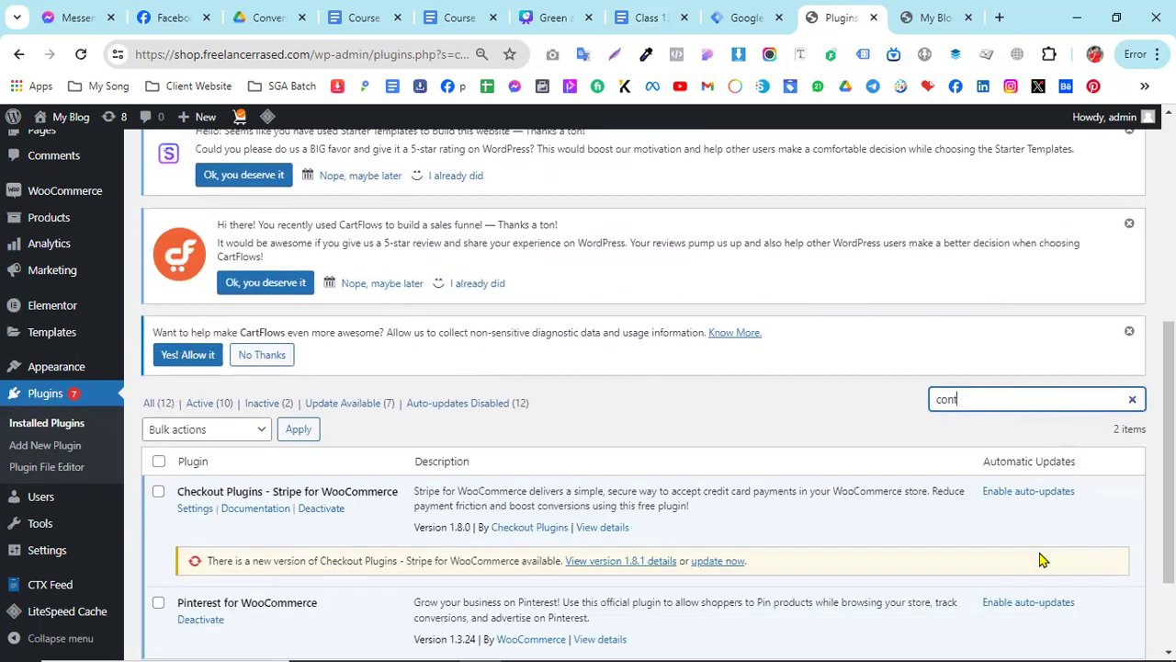
text(act form)
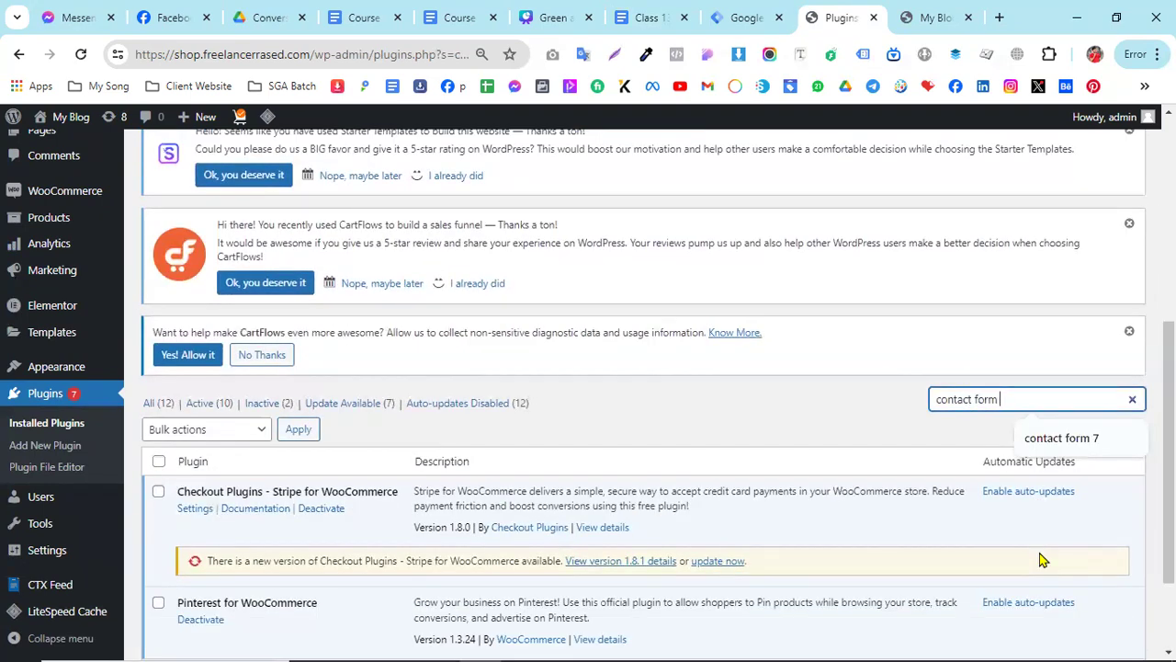
text( 7)
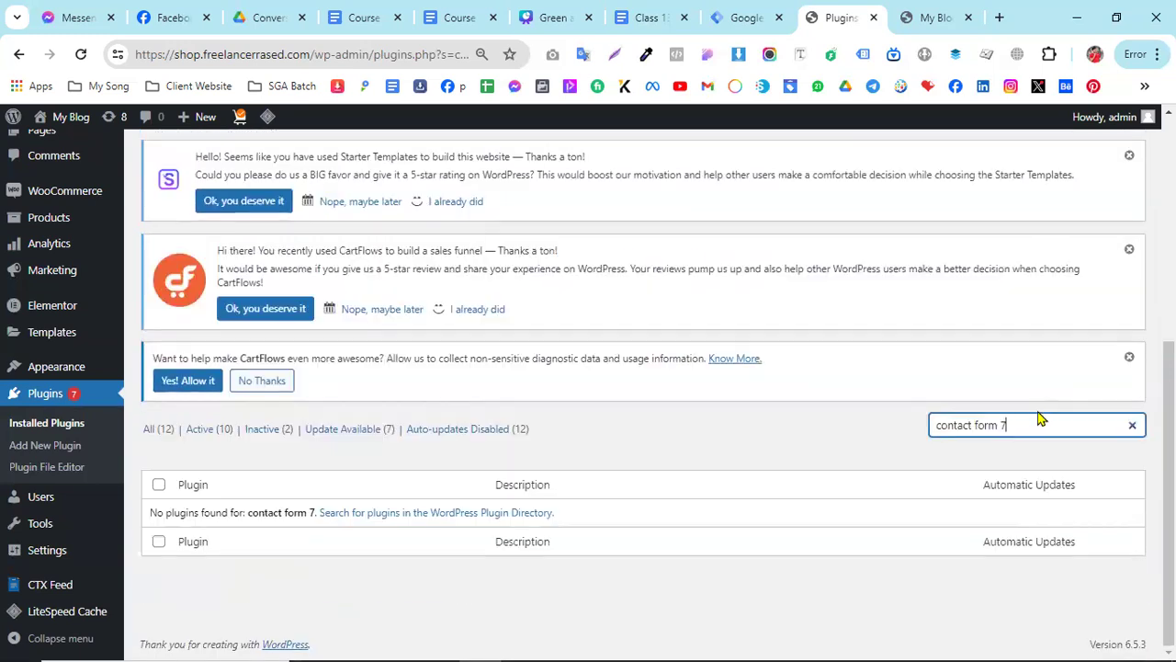
key(Return)
- Open the page for adding new plugins and search the plugin directory for "contact form 7"
click(249, 158)
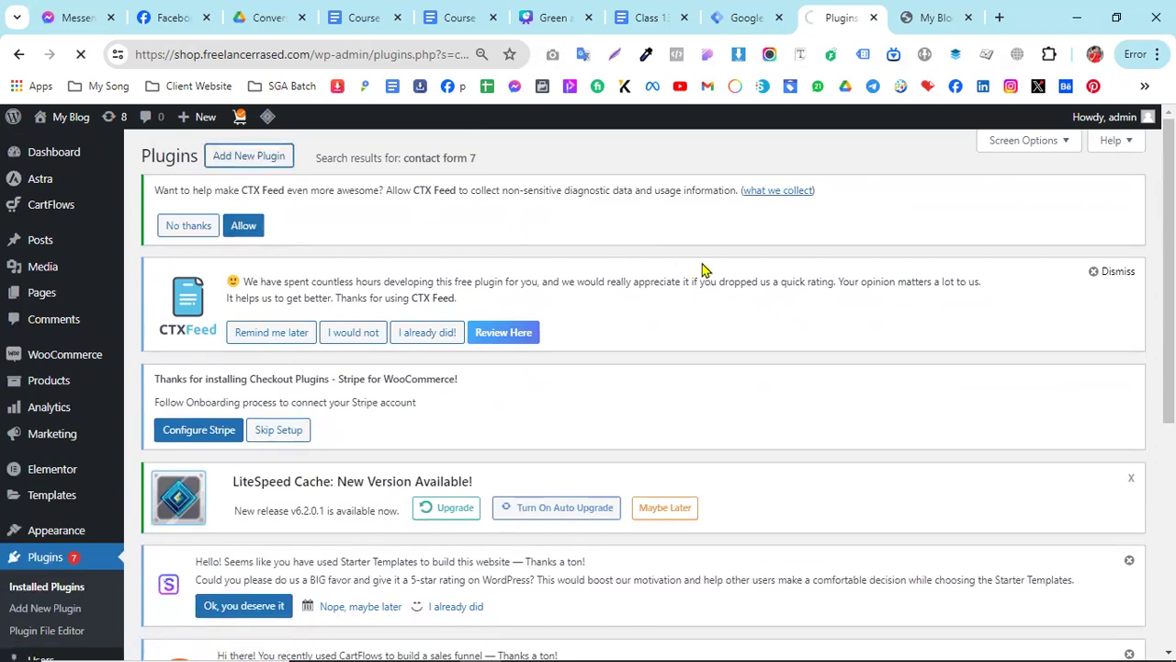
scroll(919, 413, down, 3)
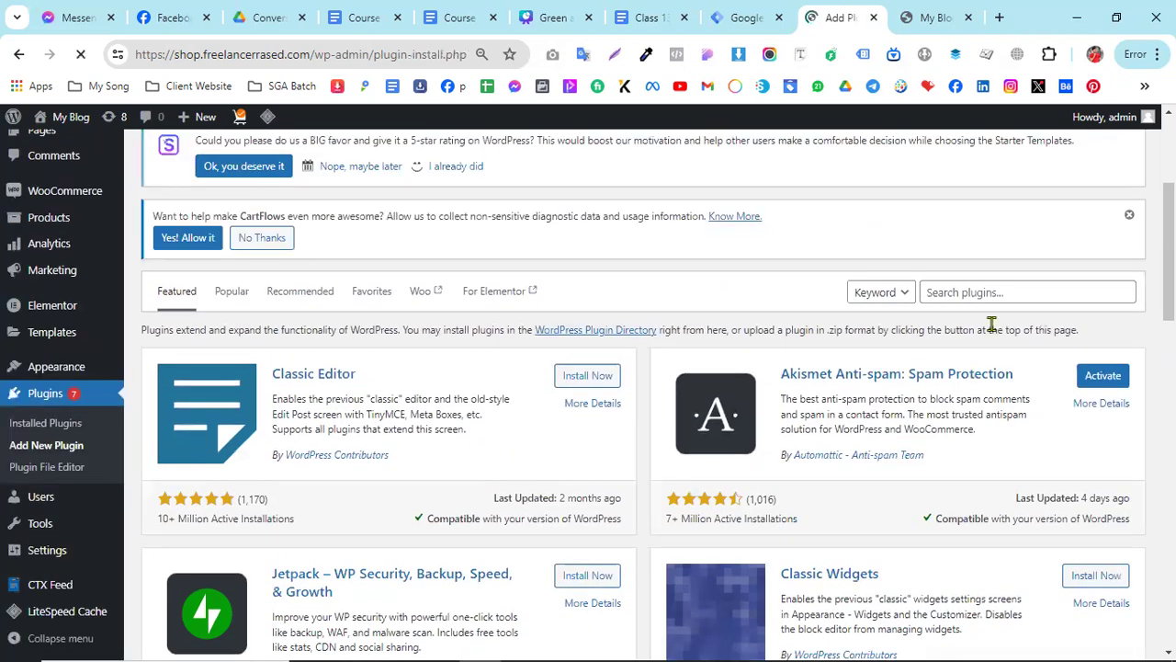
click(993, 294)
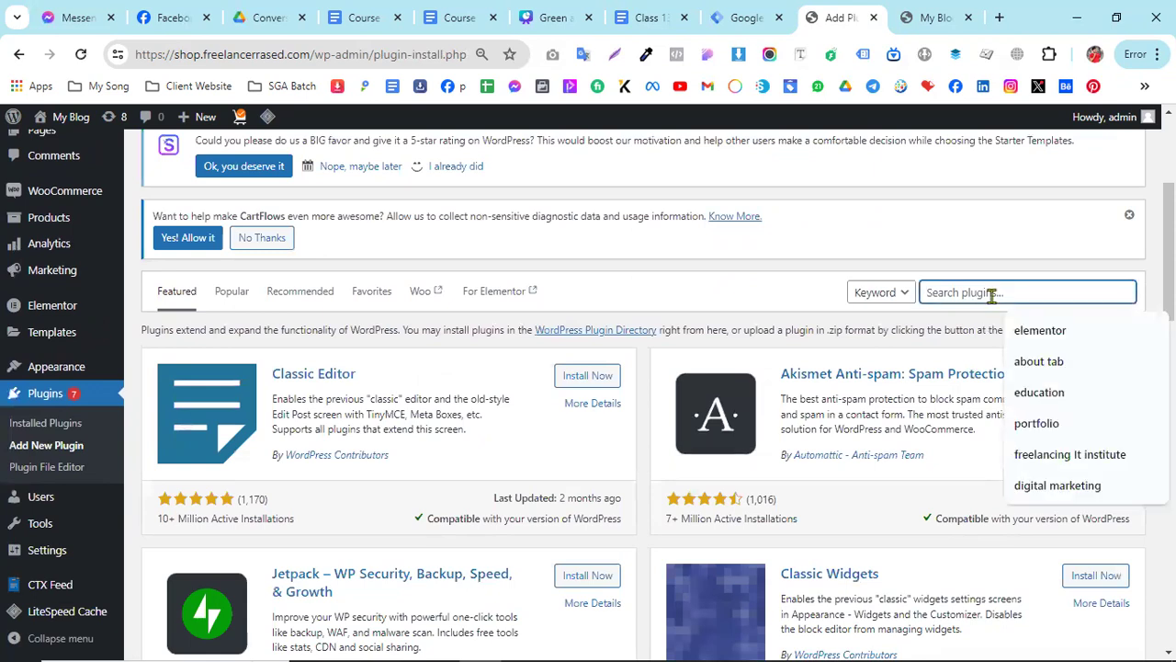
text(con)
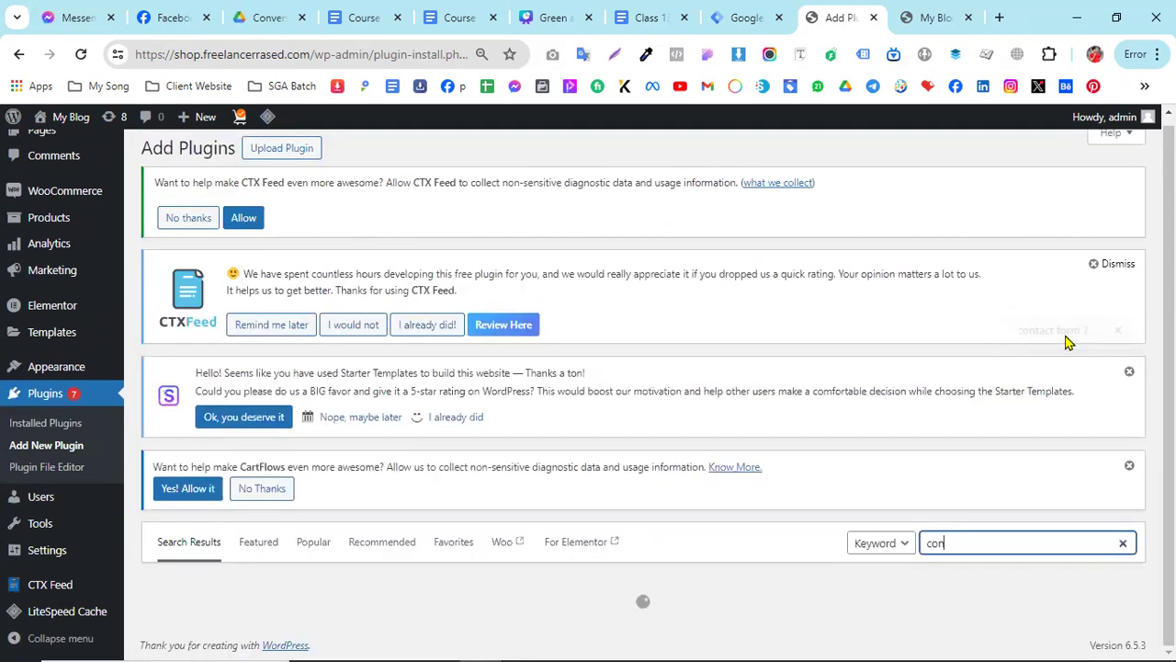
click(997, 541)
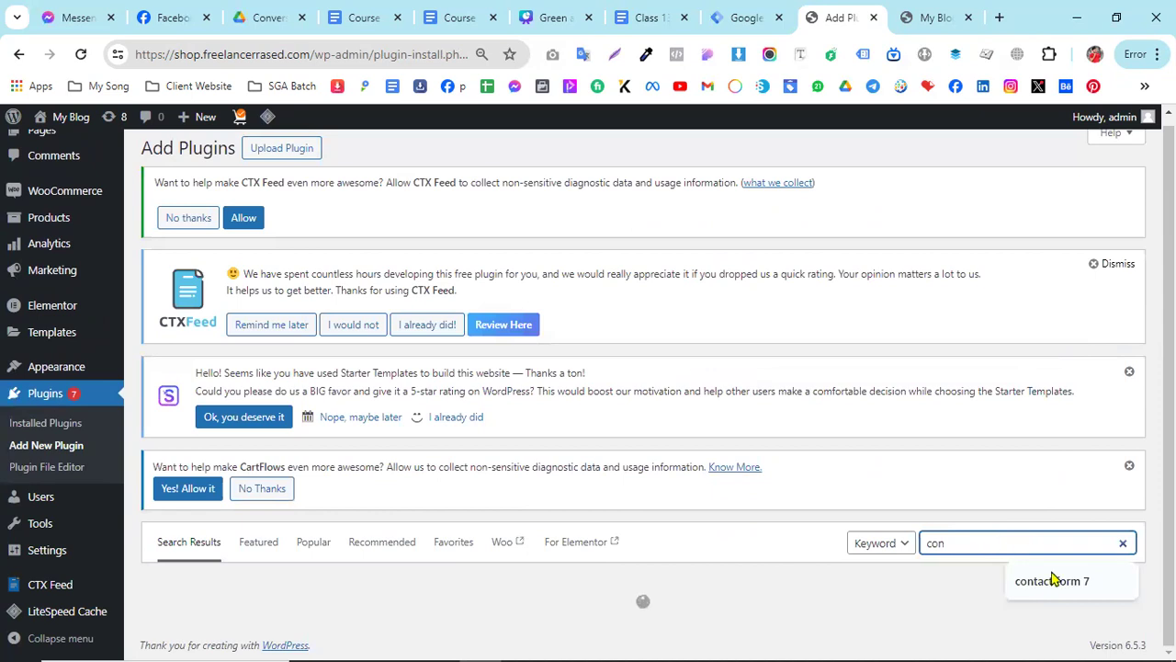
click(1054, 578)
click(1002, 292)
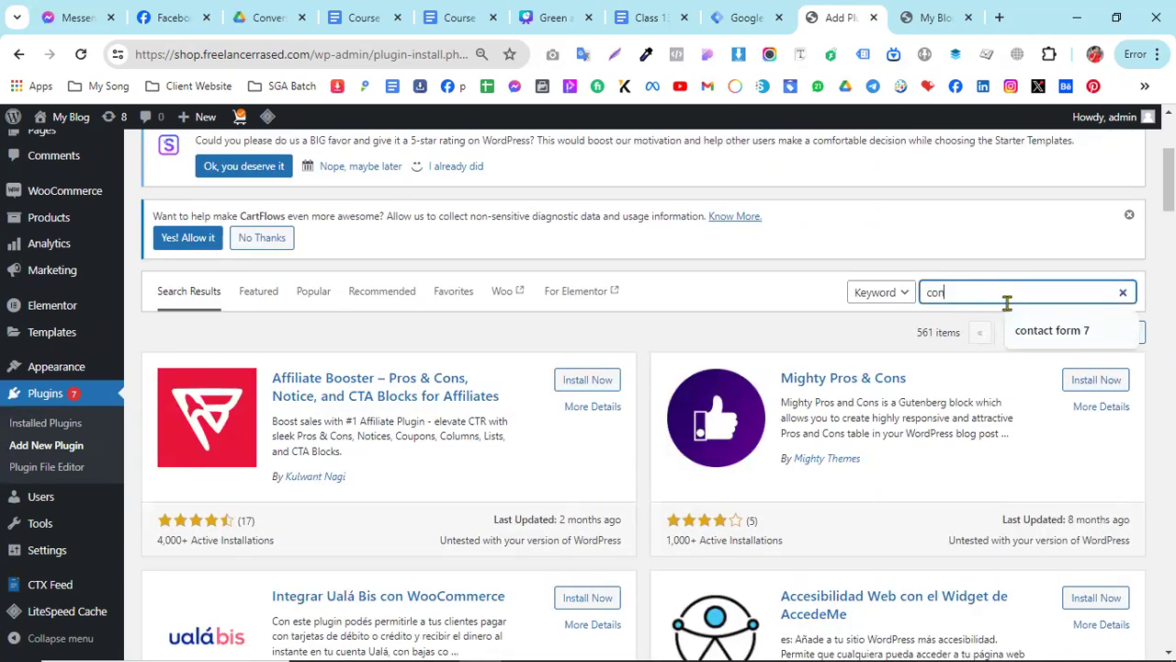
click(1043, 334)
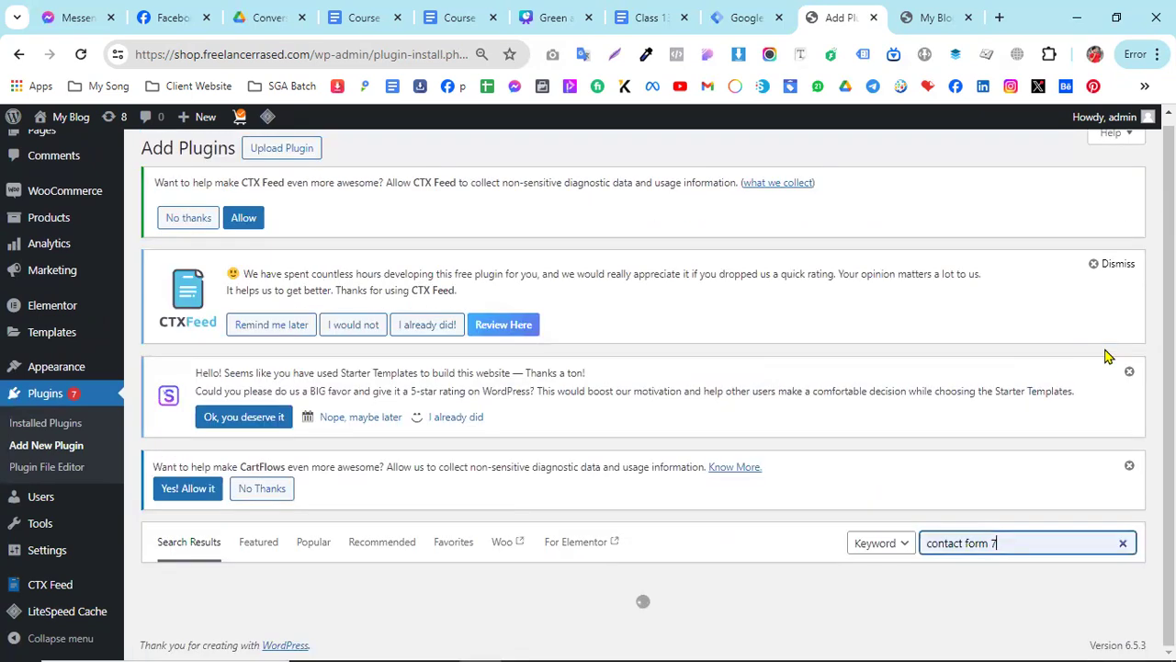
scroll(793, 380, down, 7)
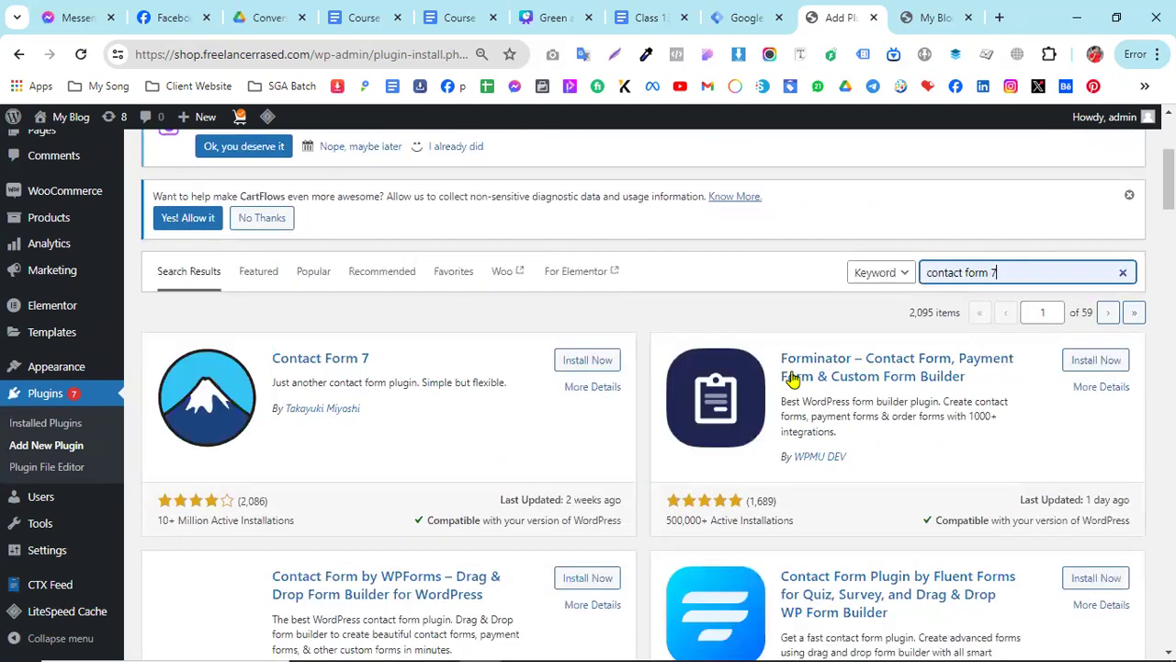
scroll(496, 382, up, 2)
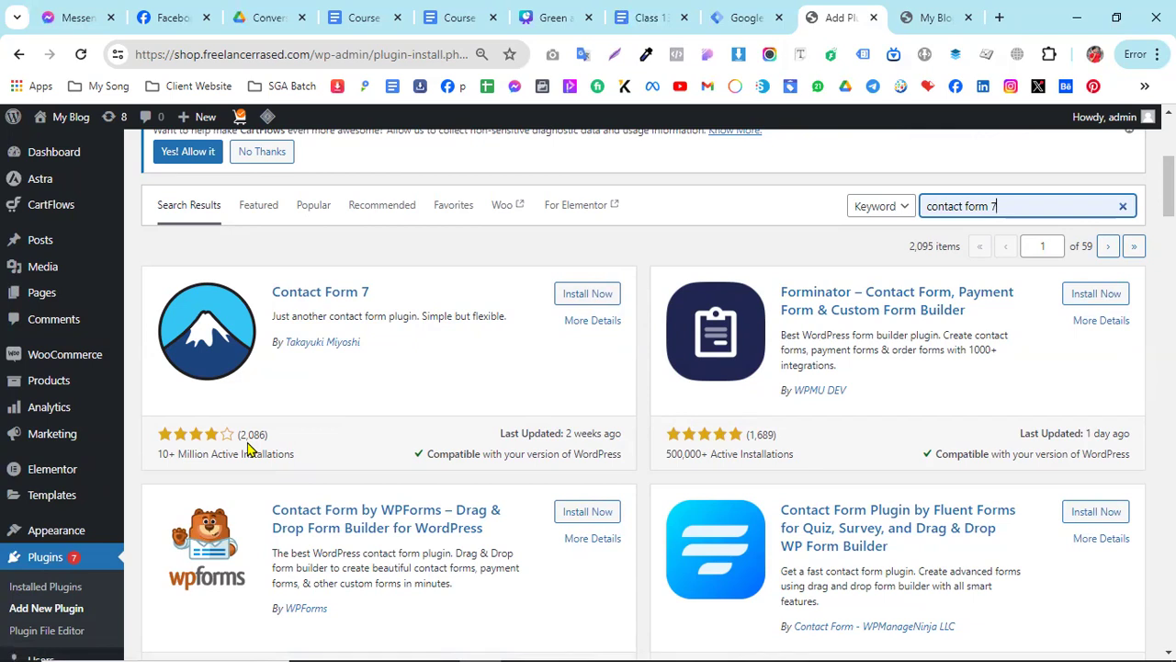
- Install and activate the Contact Form 7 plugin from the plugin search results
click(588, 295)
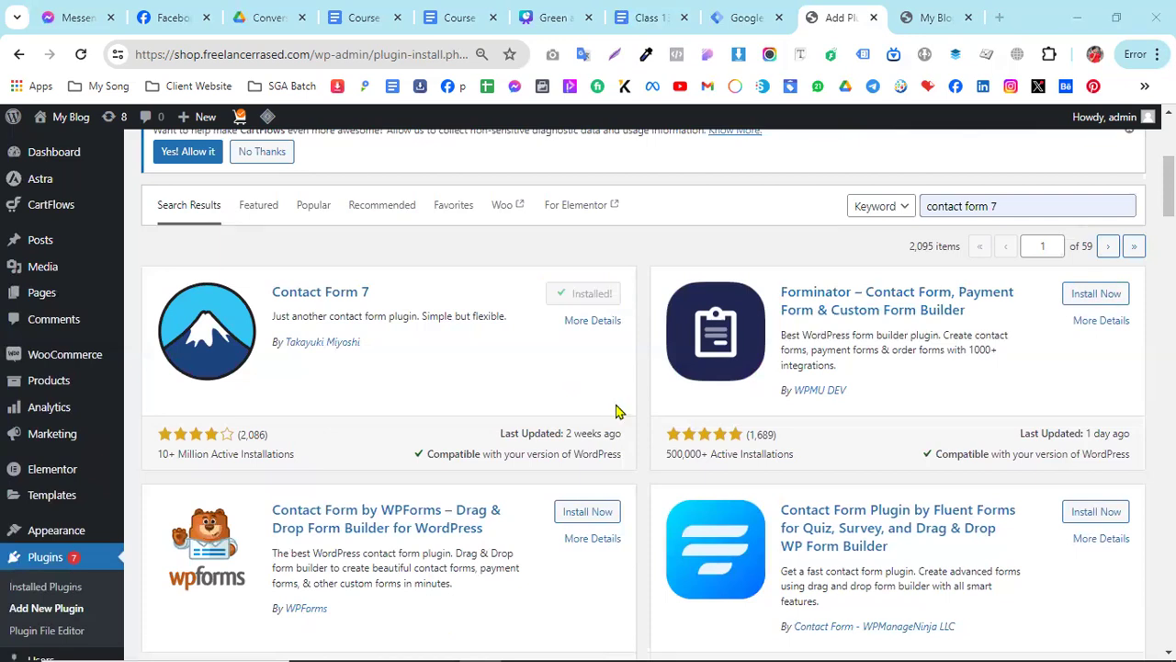
click(597, 294)
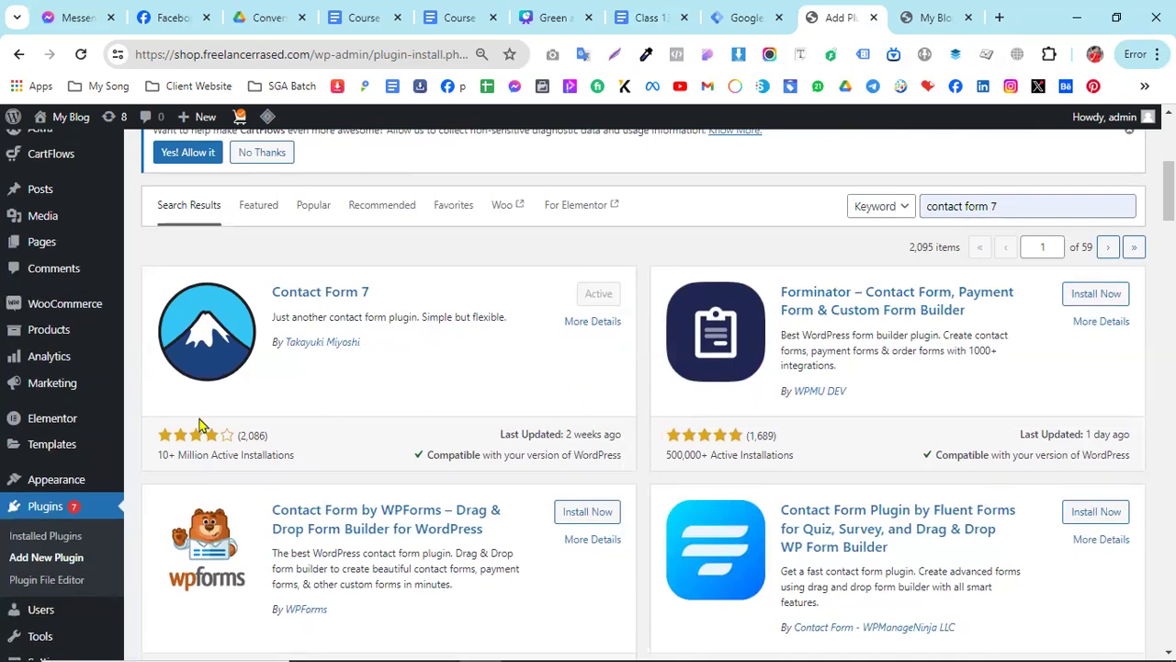
mouse_move(27, 432)
scroll(28, 432, up, 2)
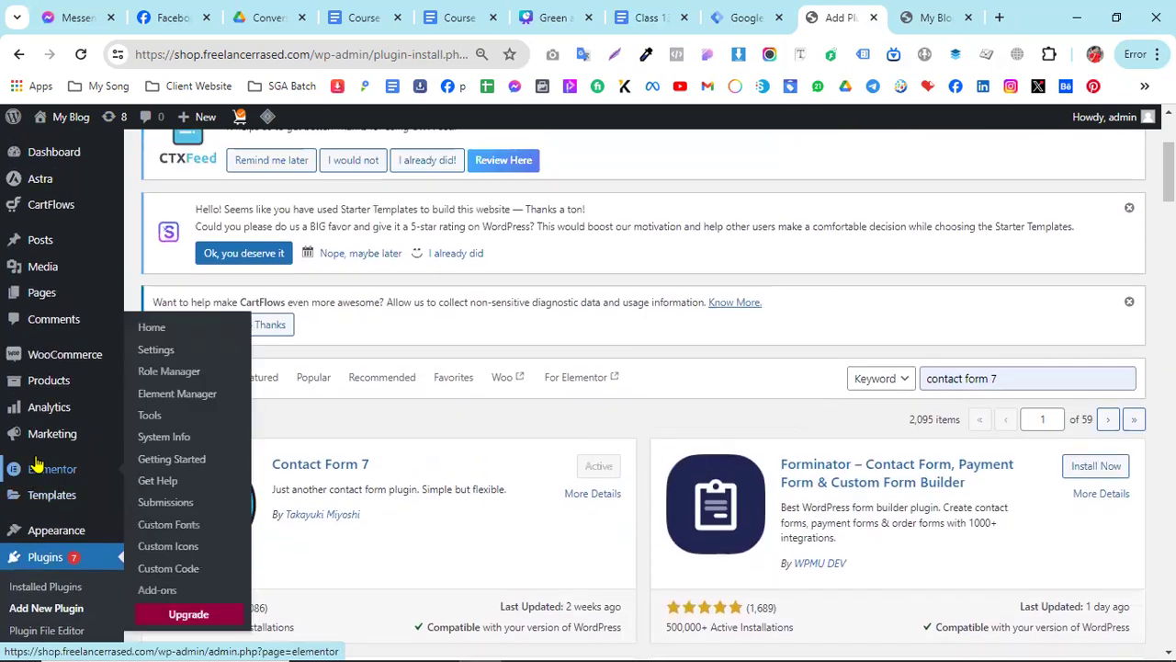
- Reload the plugins page and open the Contact Forms list added by the plugin
click(81, 55)
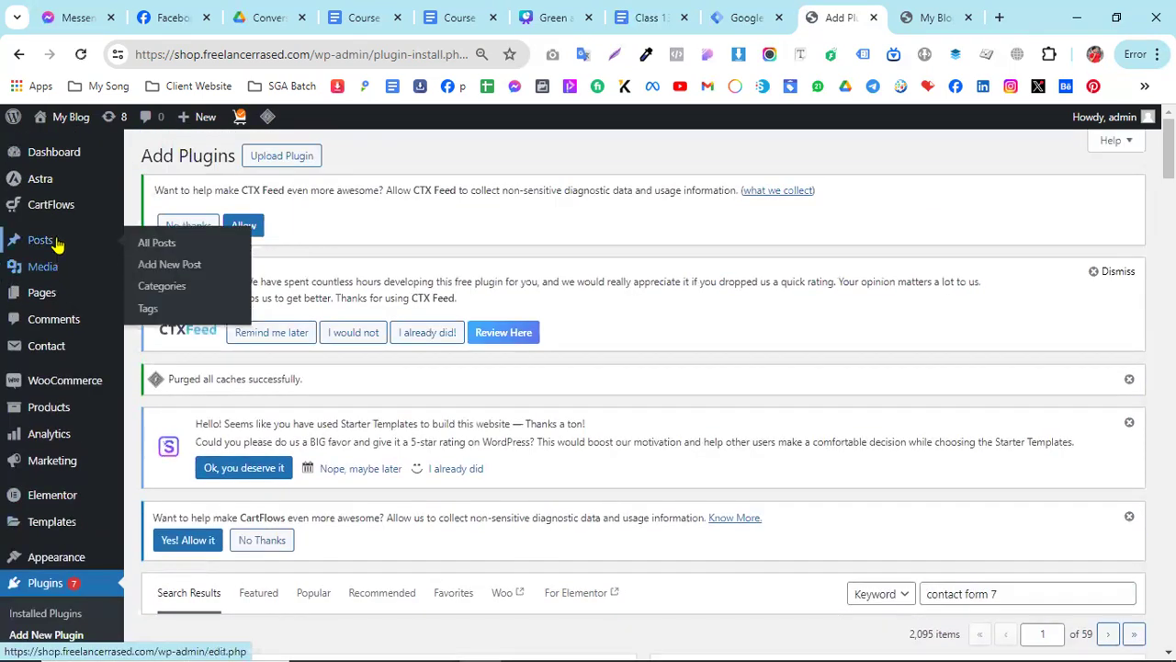
mouse_move(48, 206)
mouse_move(43, 353)
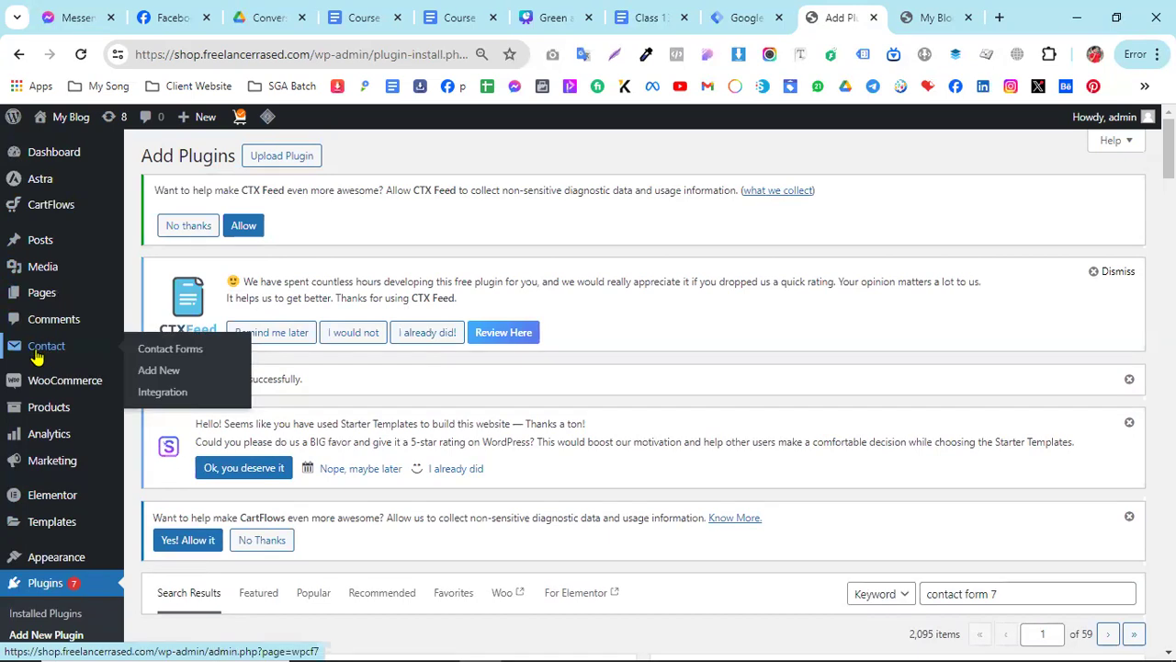
click(37, 356)
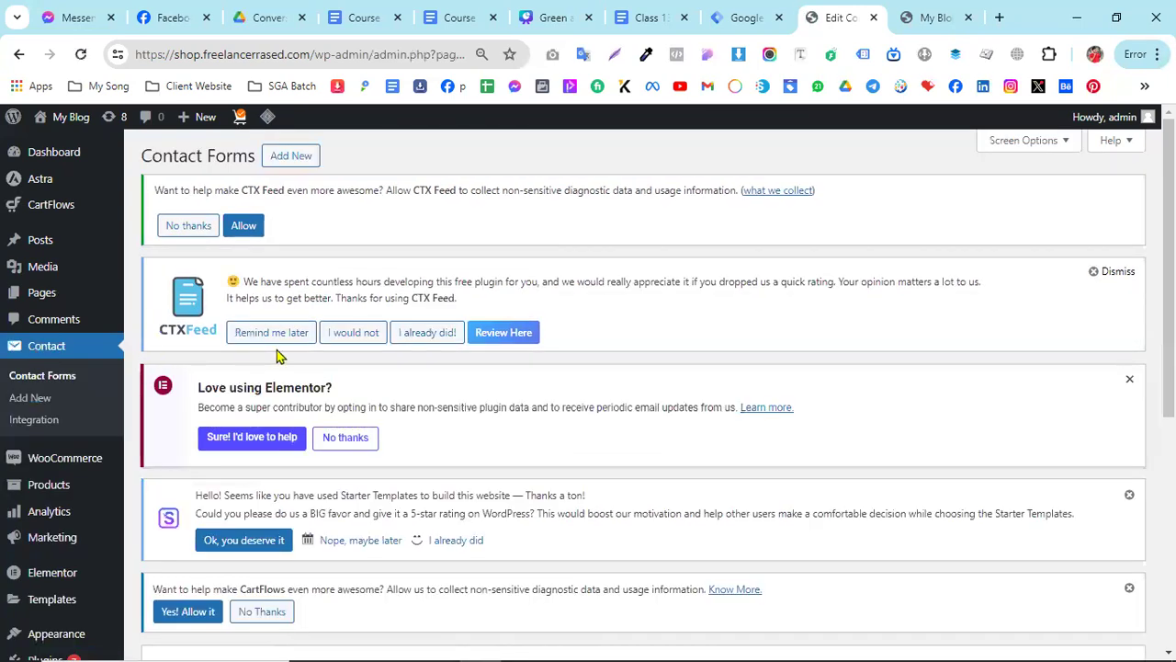
scroll(280, 357, down, 5)
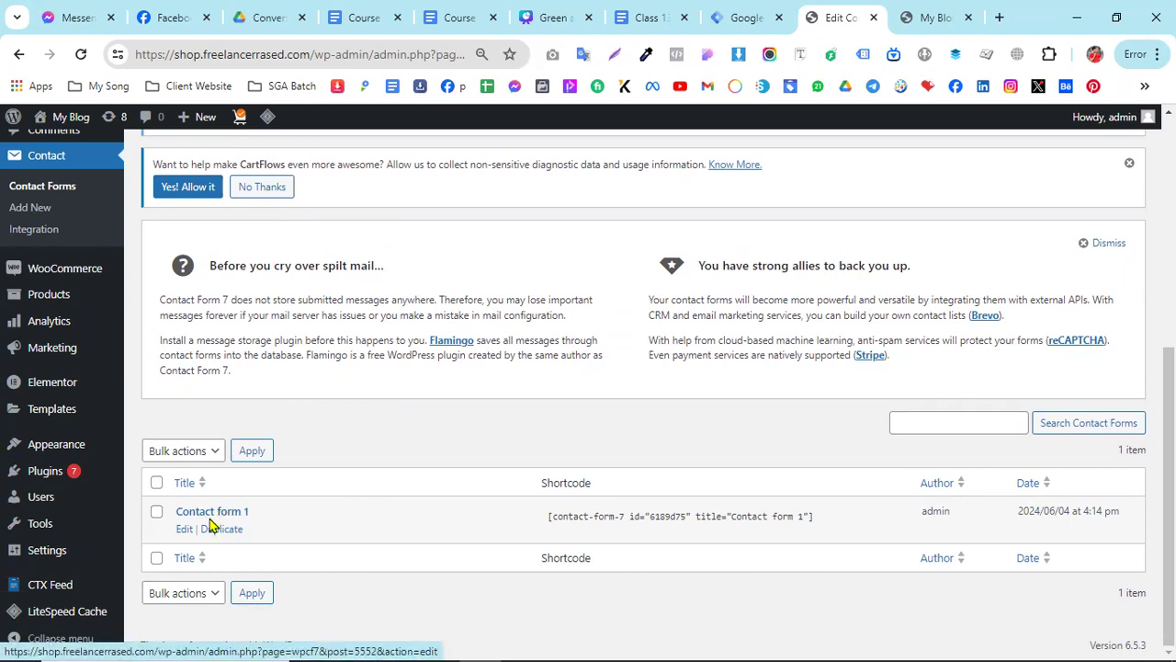
- Copy the shortcode of "Contact form 1" from the contact forms list
click(646, 516)
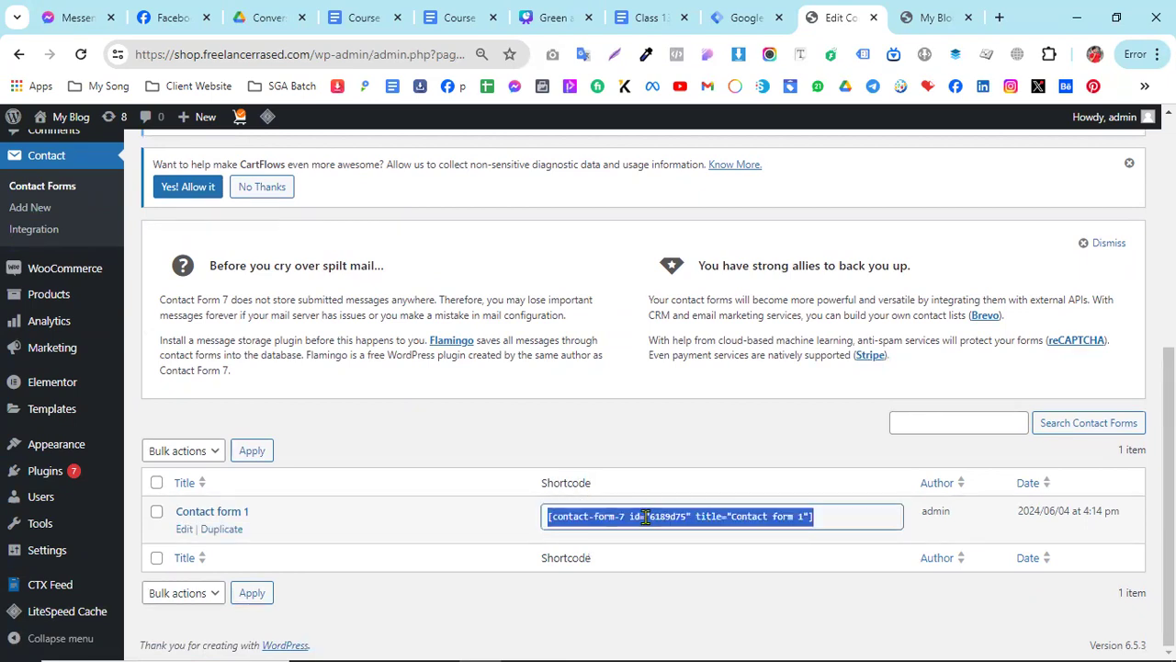
right_click(646, 517)
click(699, 230)
click(181, 480)
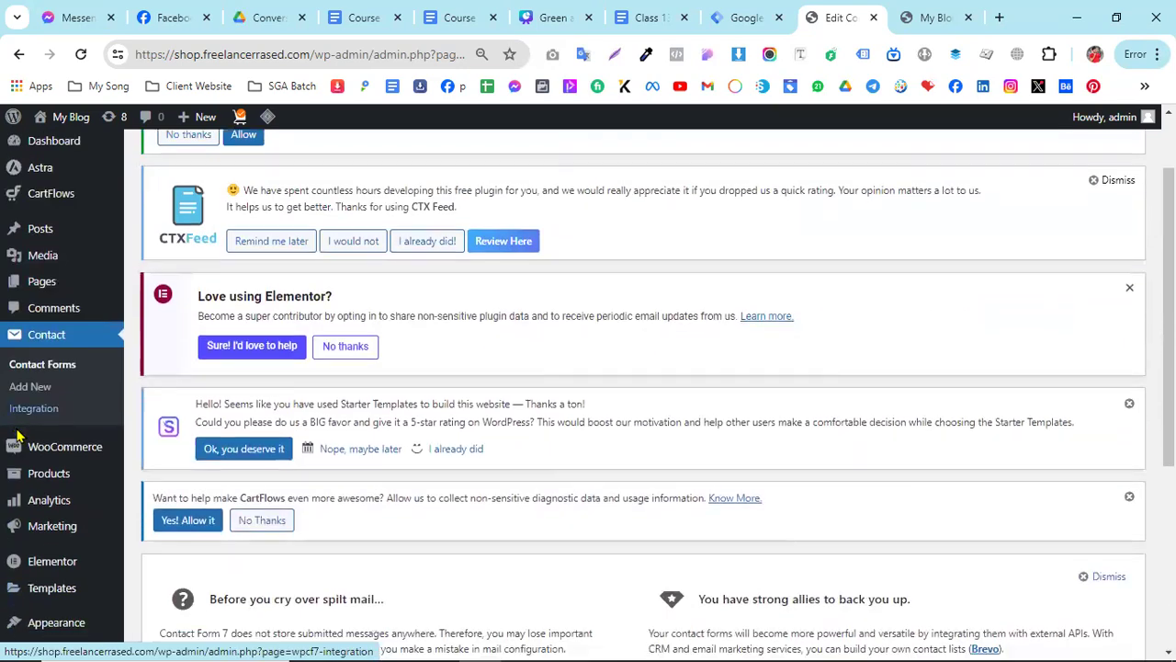
scroll(370, 528, down, 4)
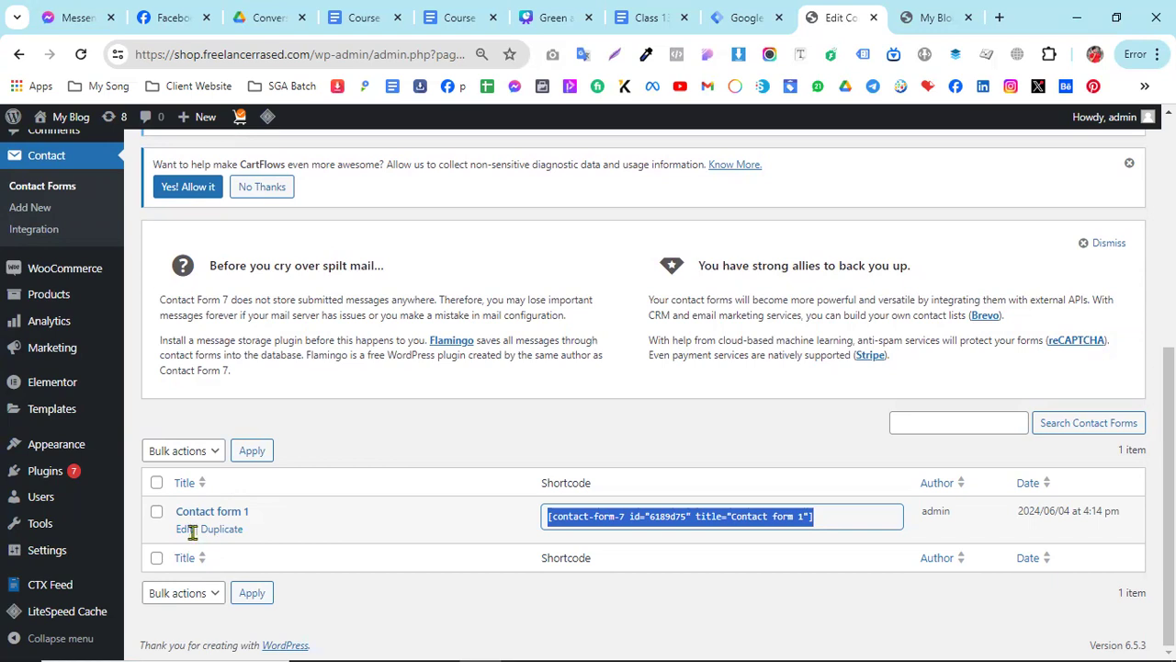
right_click(615, 531)
click(668, 231)
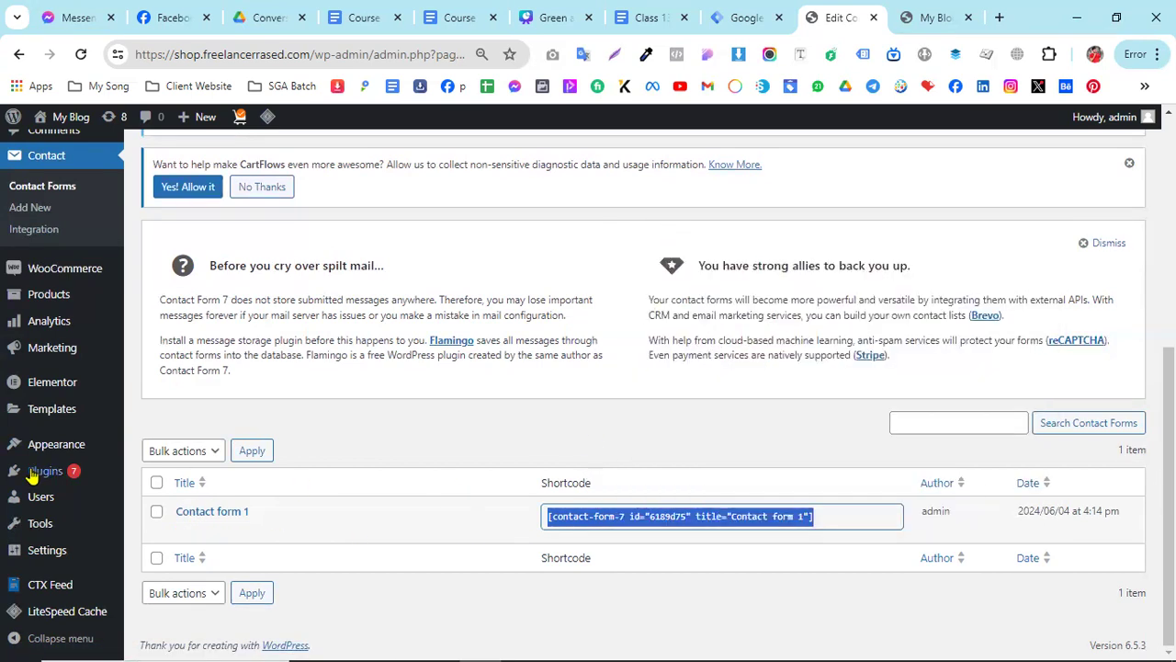
- Create a new WordPress page and title it "Contact Form 7"
scroll(32, 473, up, 5)
mouse_move(44, 300)
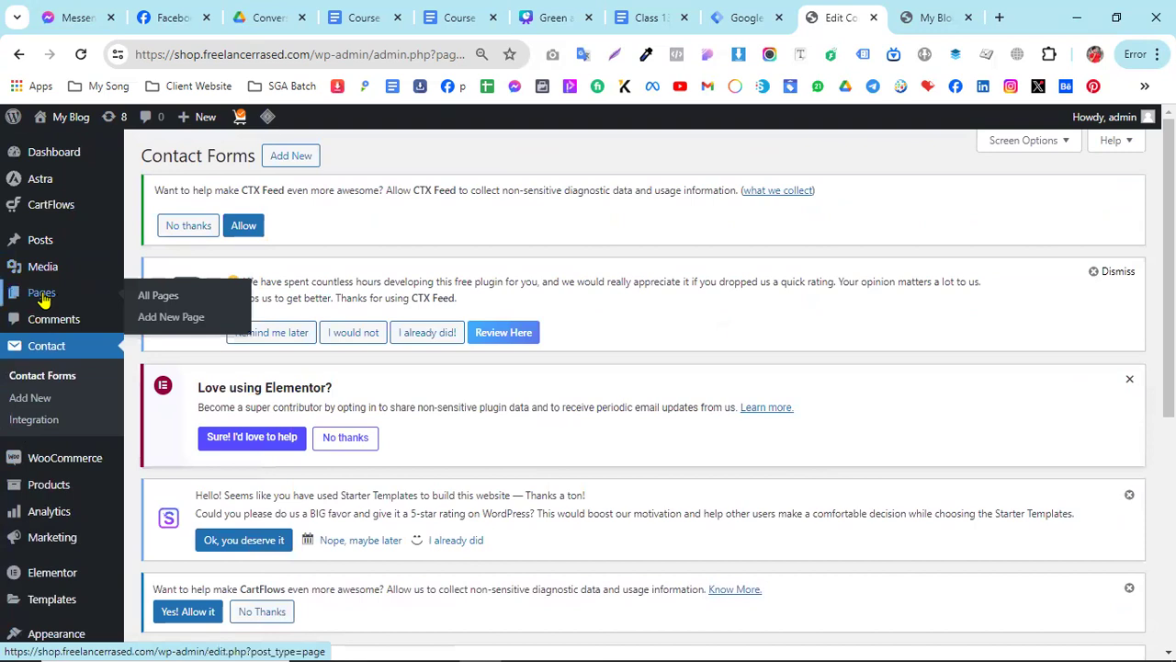
click(154, 320)
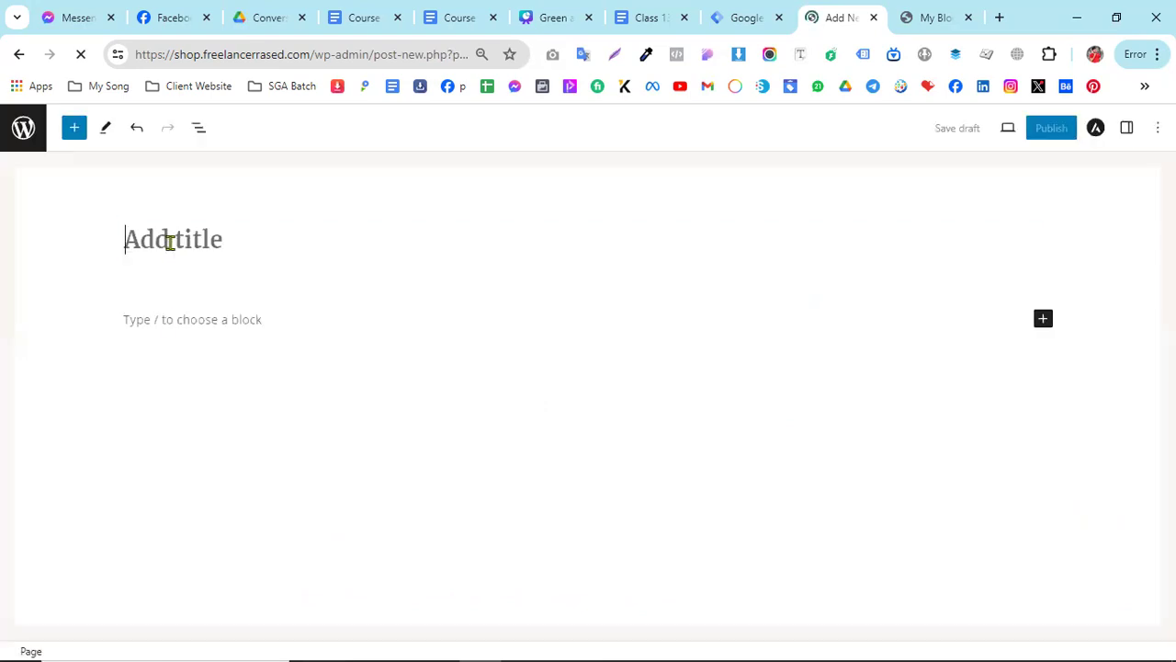
click(170, 240)
text(Con)
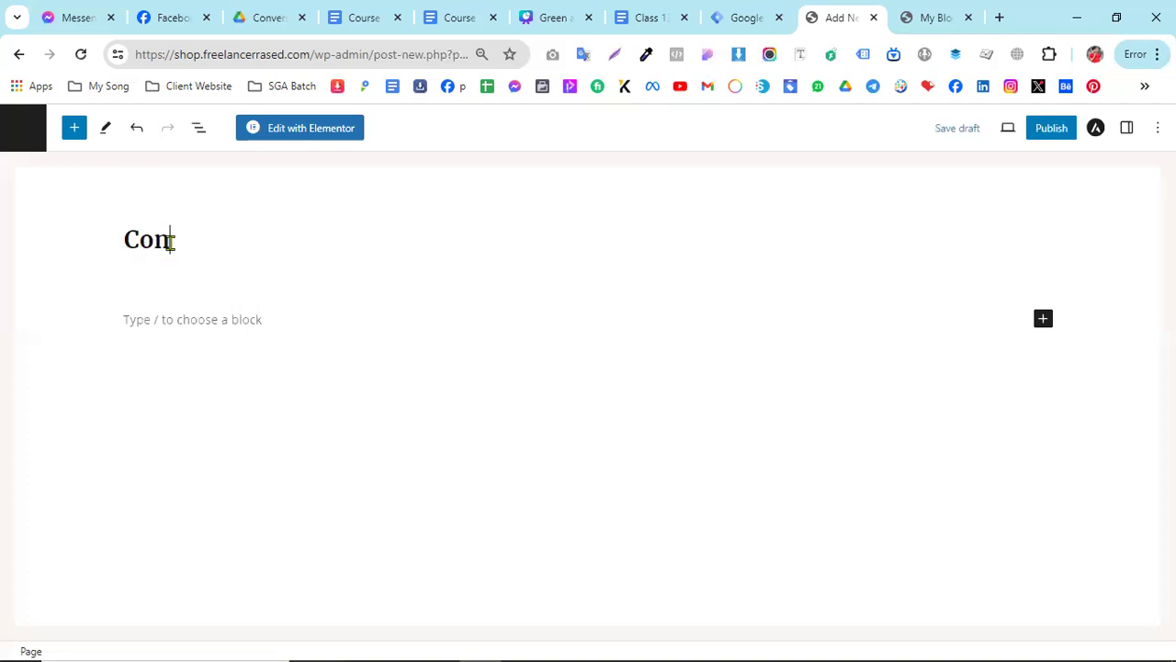
text(tact Form 7)
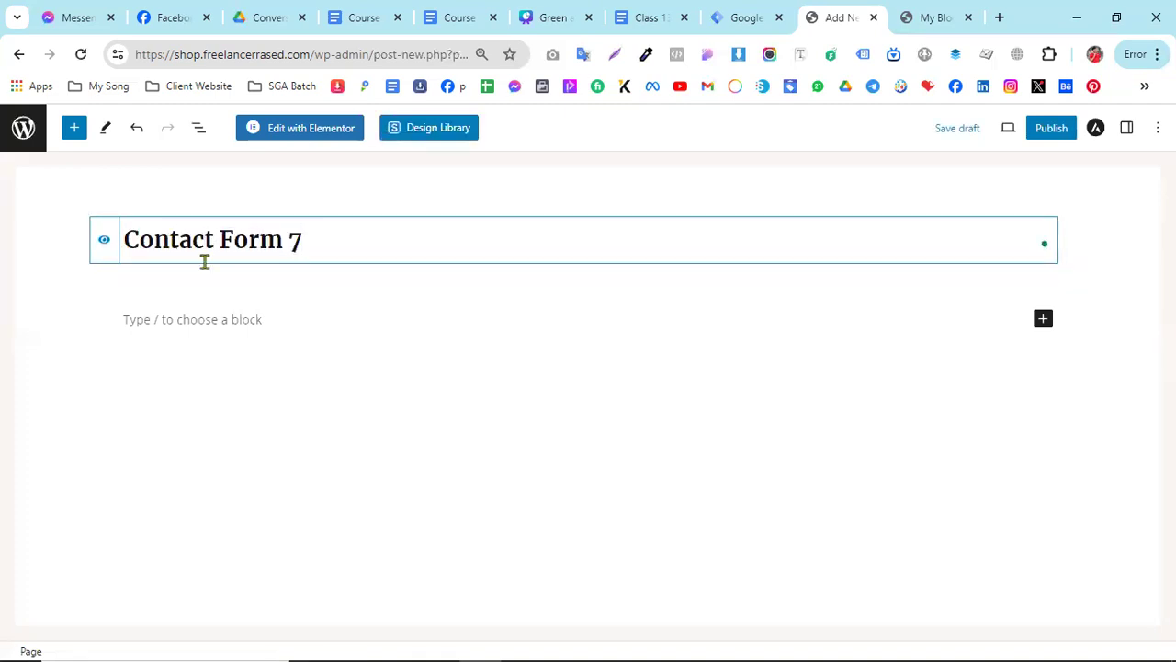
- Paste the "Contact form 1" shortcode into the page body and publish the page
click(225, 325)
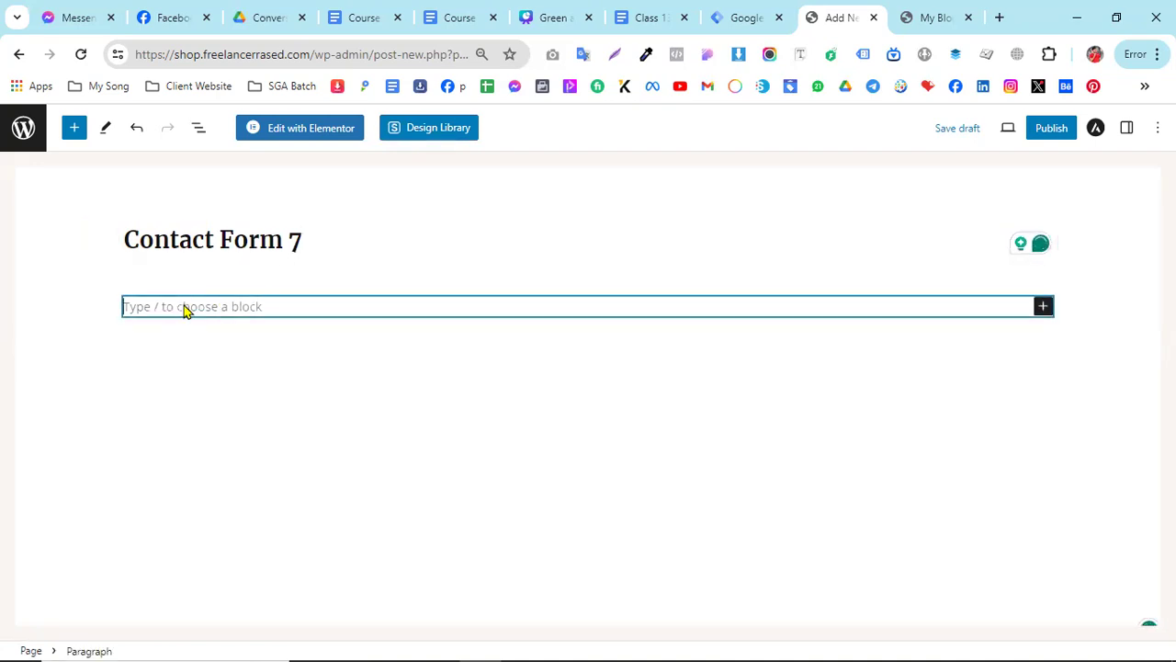
right_click(187, 308)
click(236, 496)
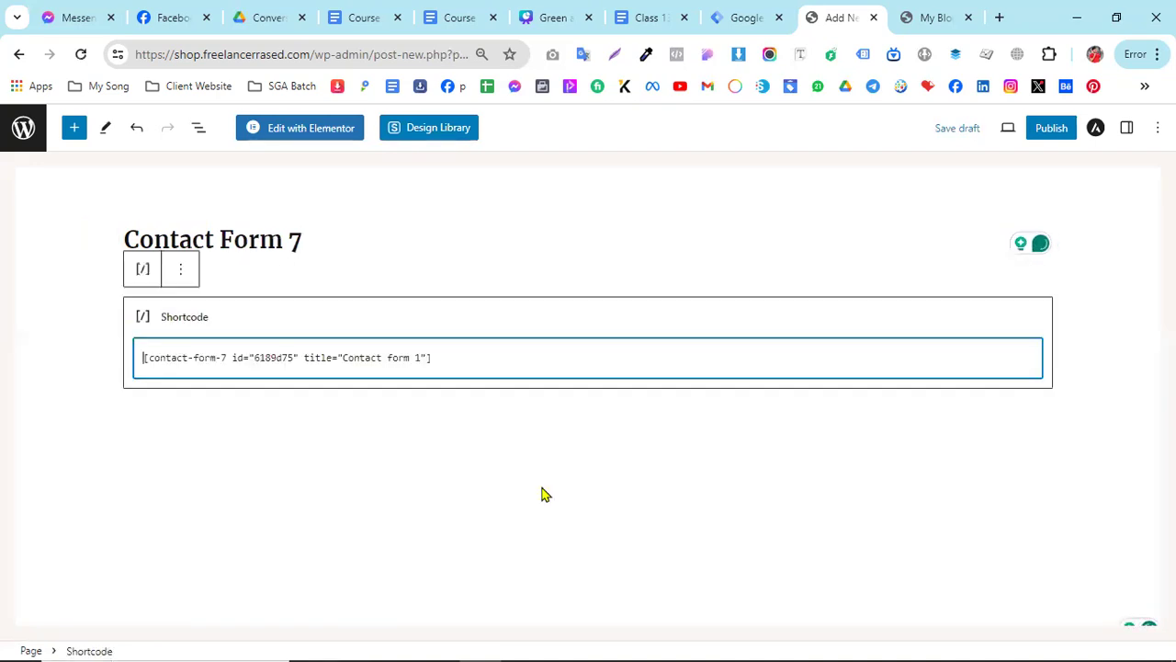
click(1049, 138)
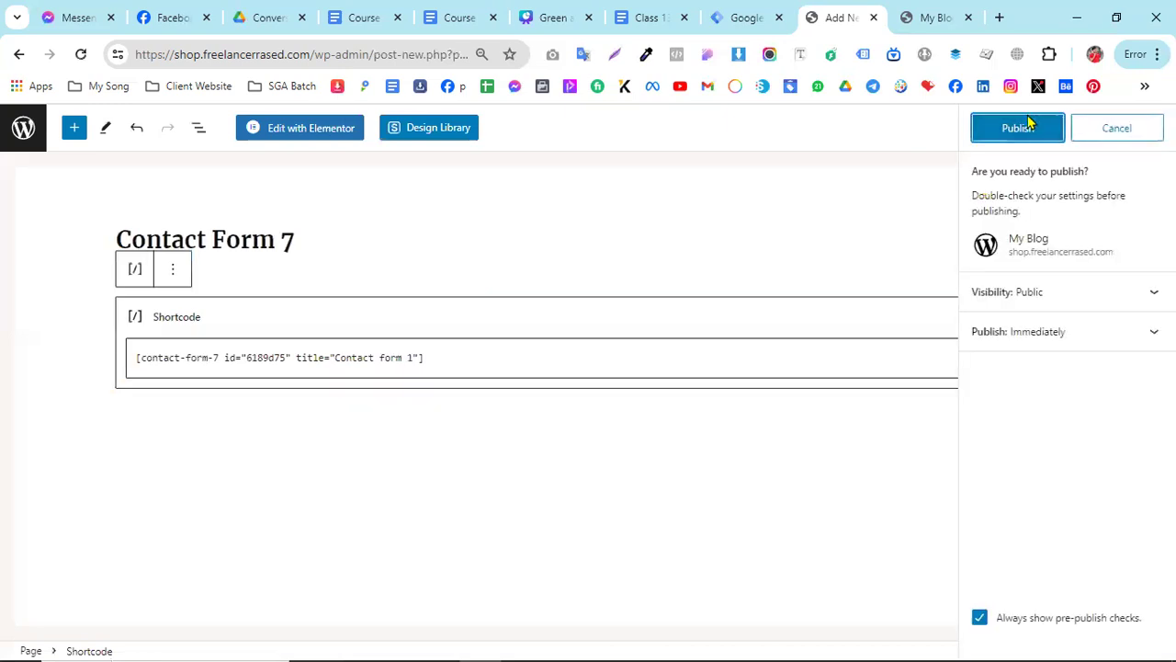
click(1027, 130)
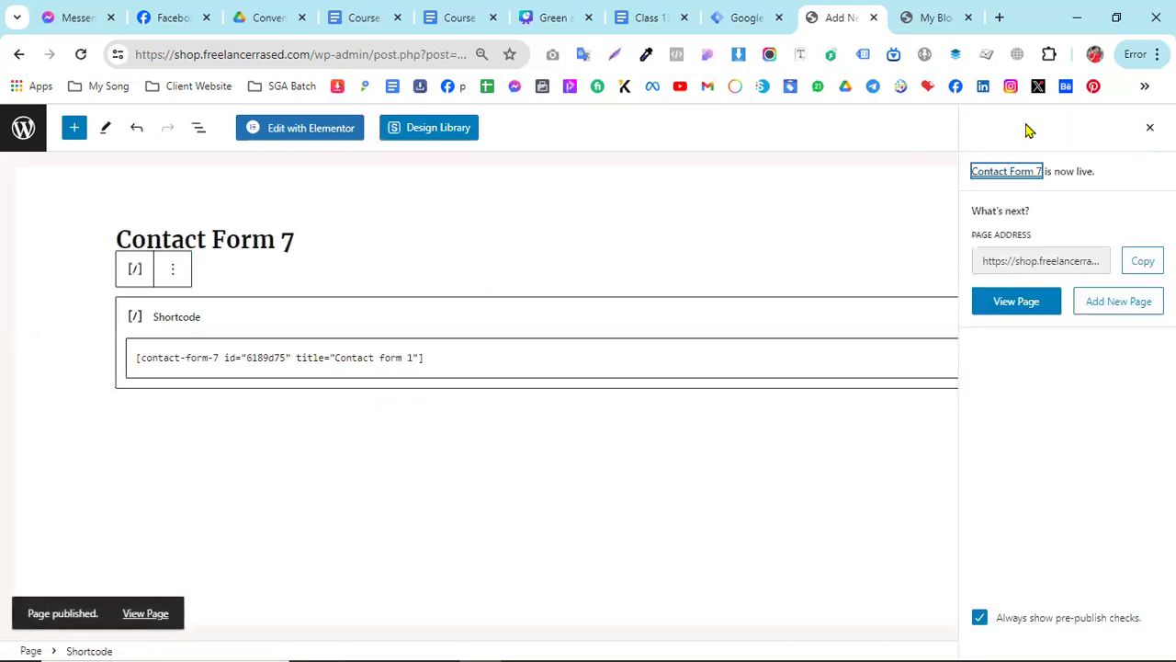
- Open the published Contact Form 7 page in a new tab and switch to it
right_click(1020, 312)
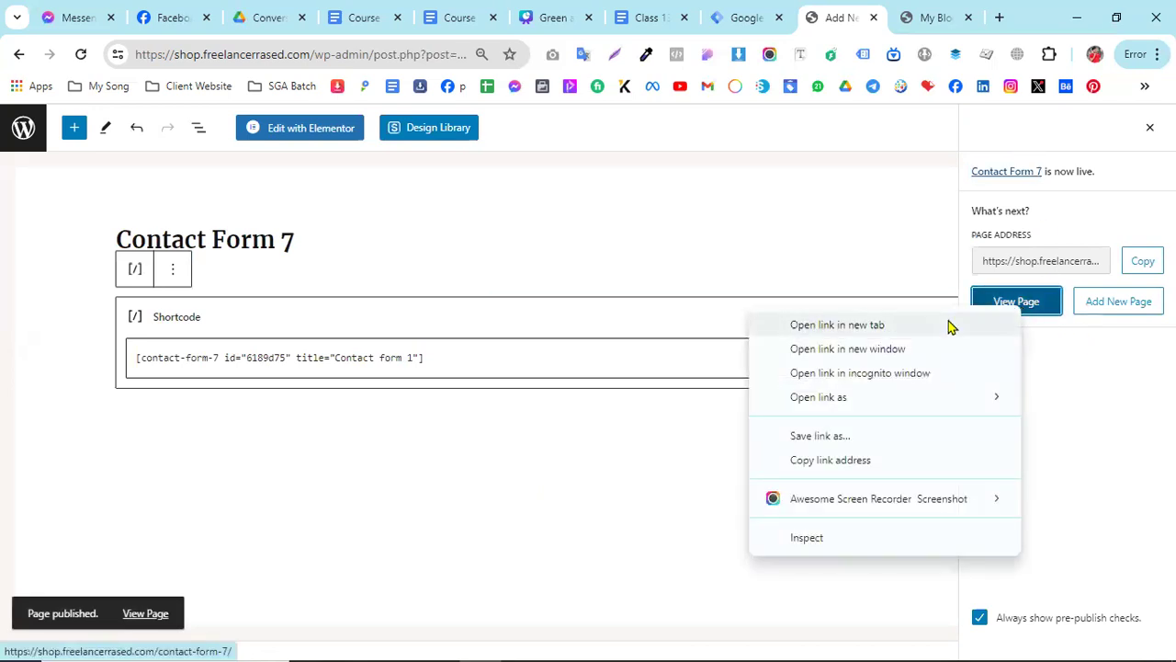
click(910, 325)
click(847, 13)
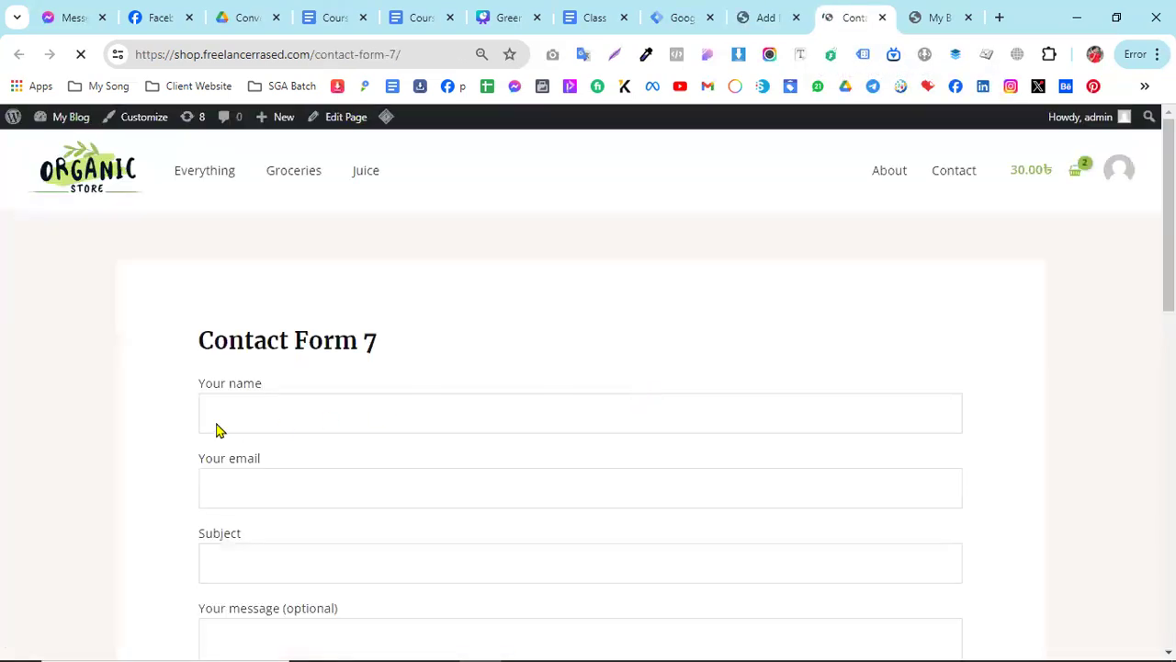
- Examine the title and the form fields on the published Contact Form 7 page
scroll(415, 441, down, 2)
scroll(237, 386, up, 1)
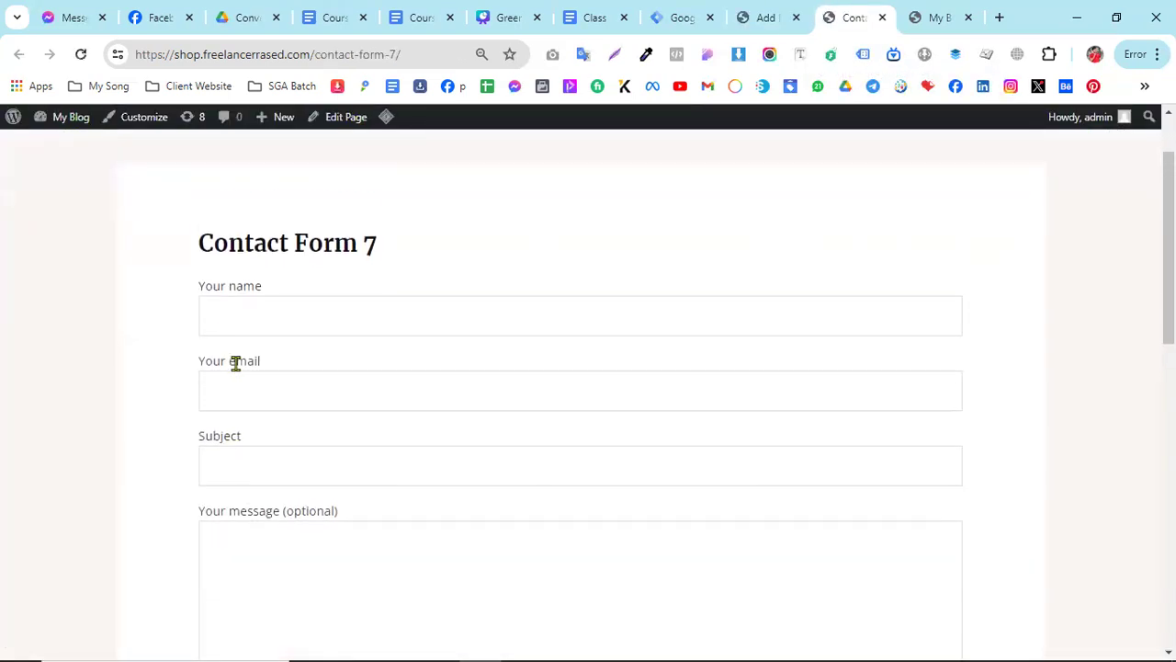
drag(204, 253, 435, 260)
scroll(436, 260, up, 1)
click(375, 340)
scroll(757, 396, down, 10)
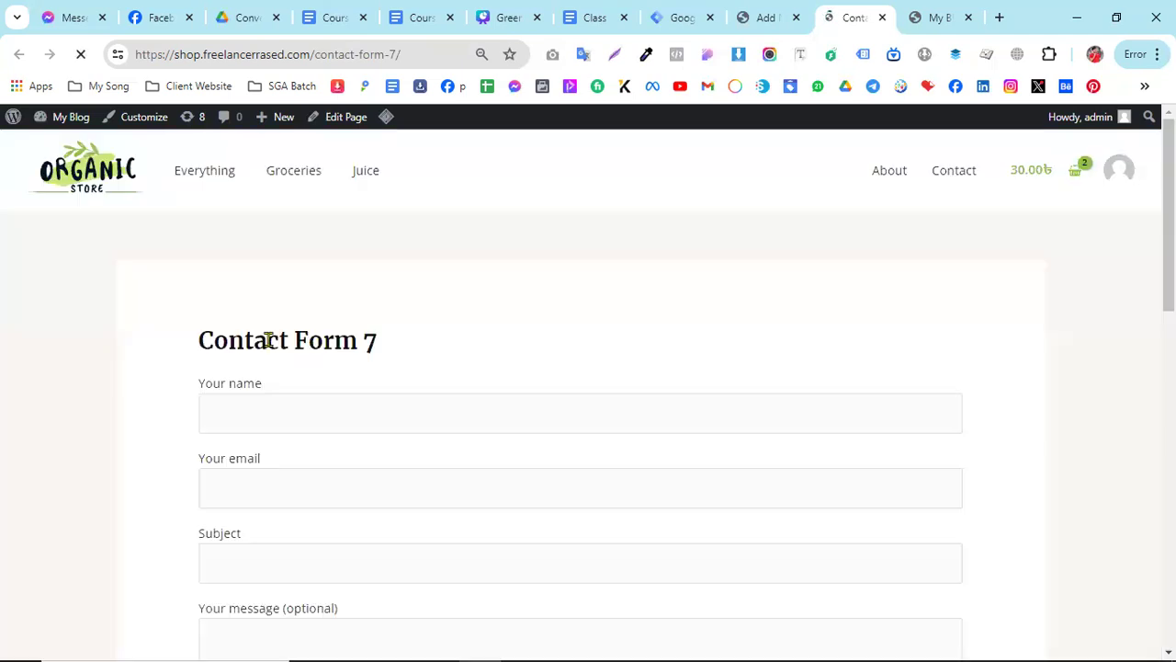
scroll(308, 397, down, 1)
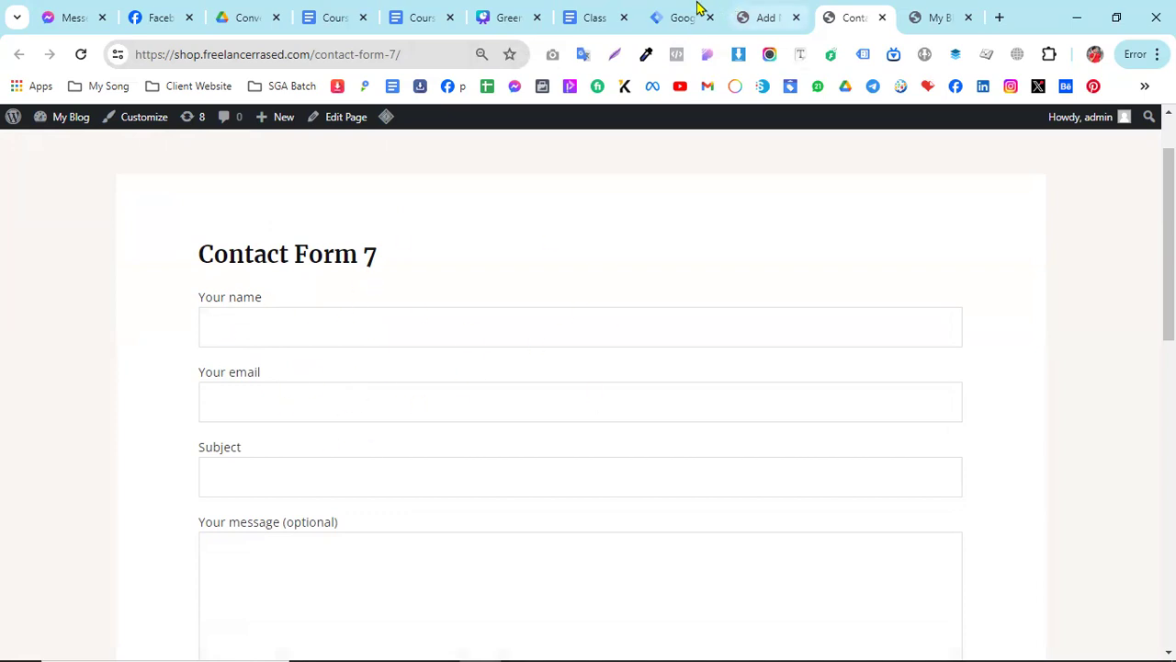
- Switch to Google Tag Manager, move its tab next to the contact page, and start previewing the container
click(752, 13)
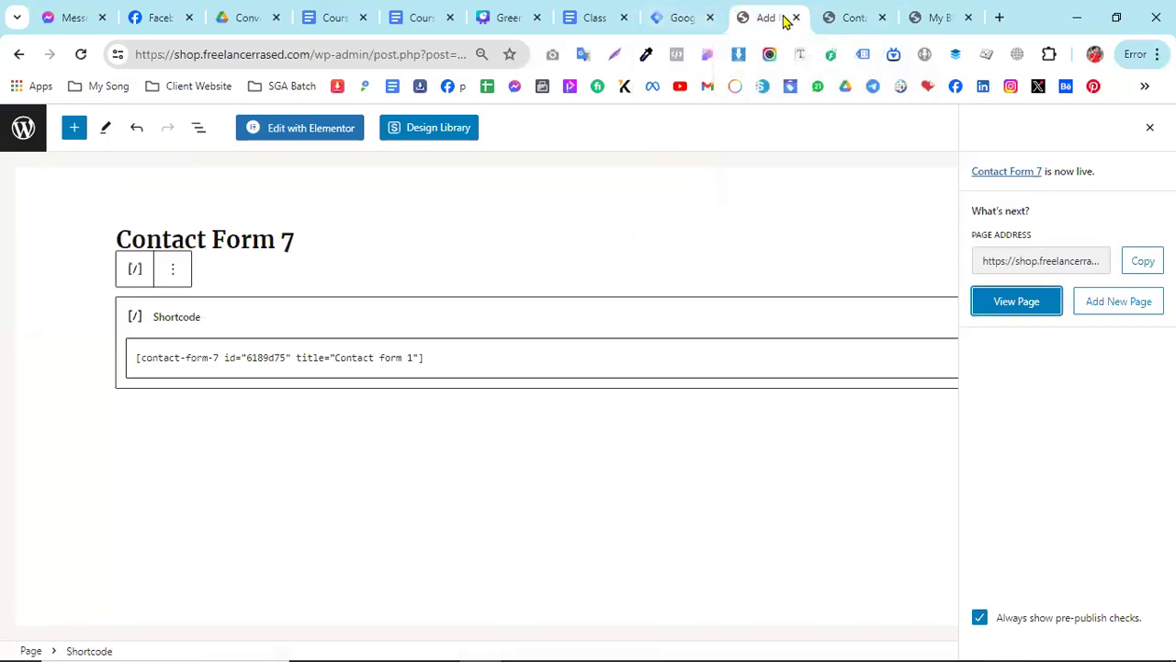
drag(680, 18, 770, 17)
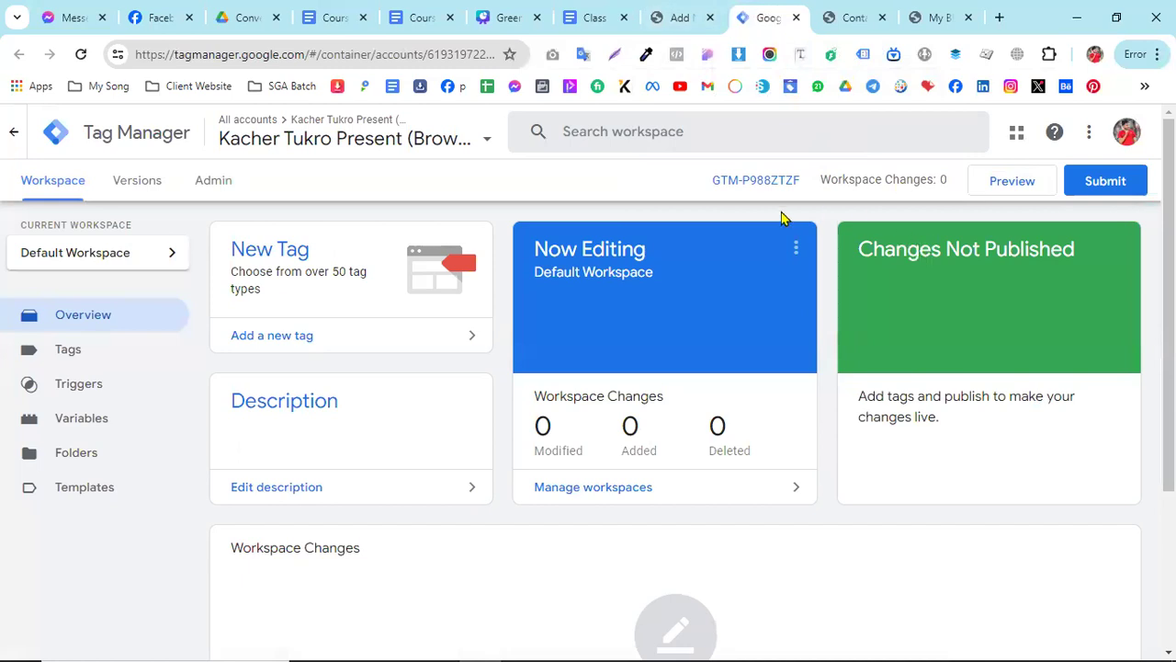
click(991, 190)
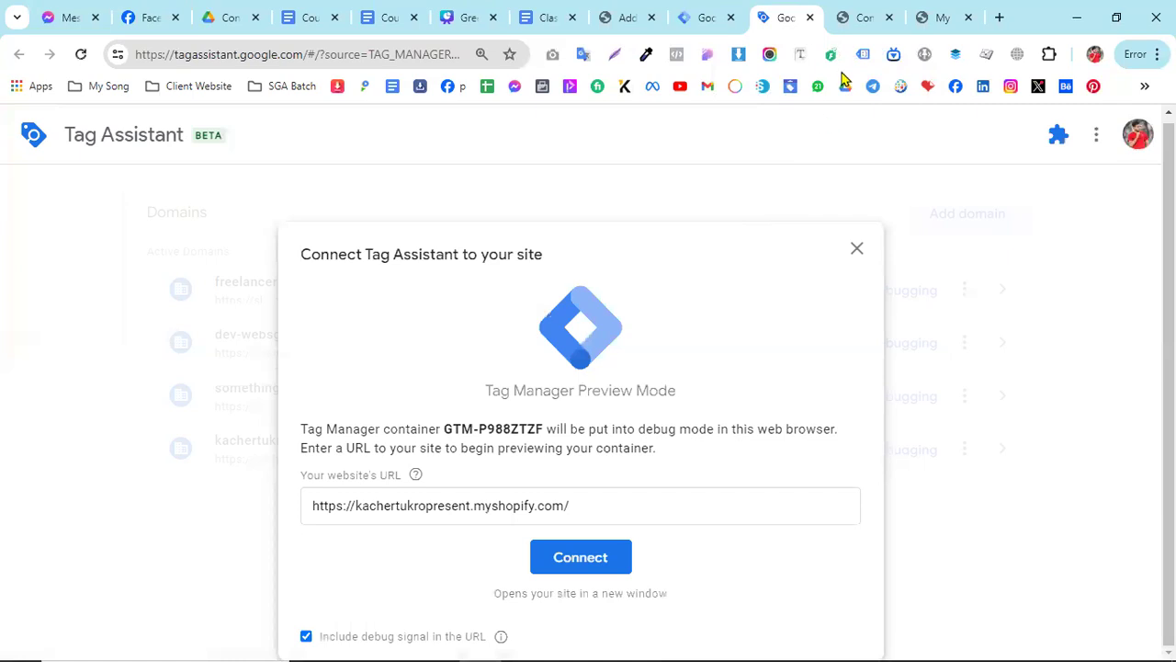
- Switch back to the published Contact Form 7 page and copy its web address
click(873, 15)
click(234, 55)
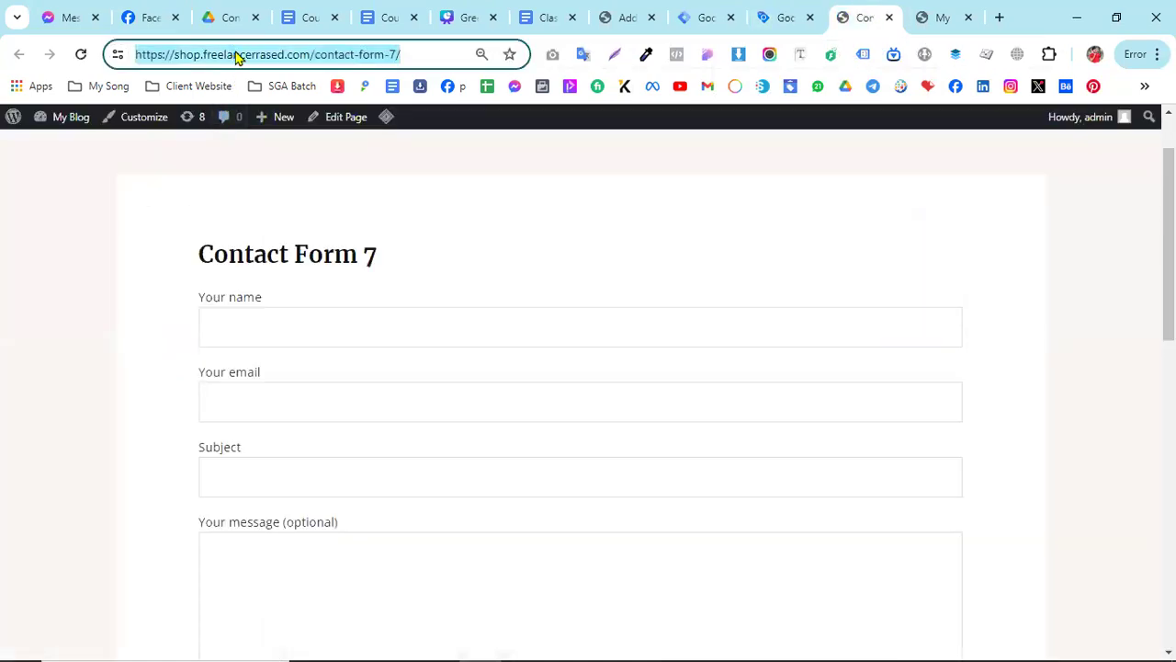
right_click(236, 56)
click(292, 216)
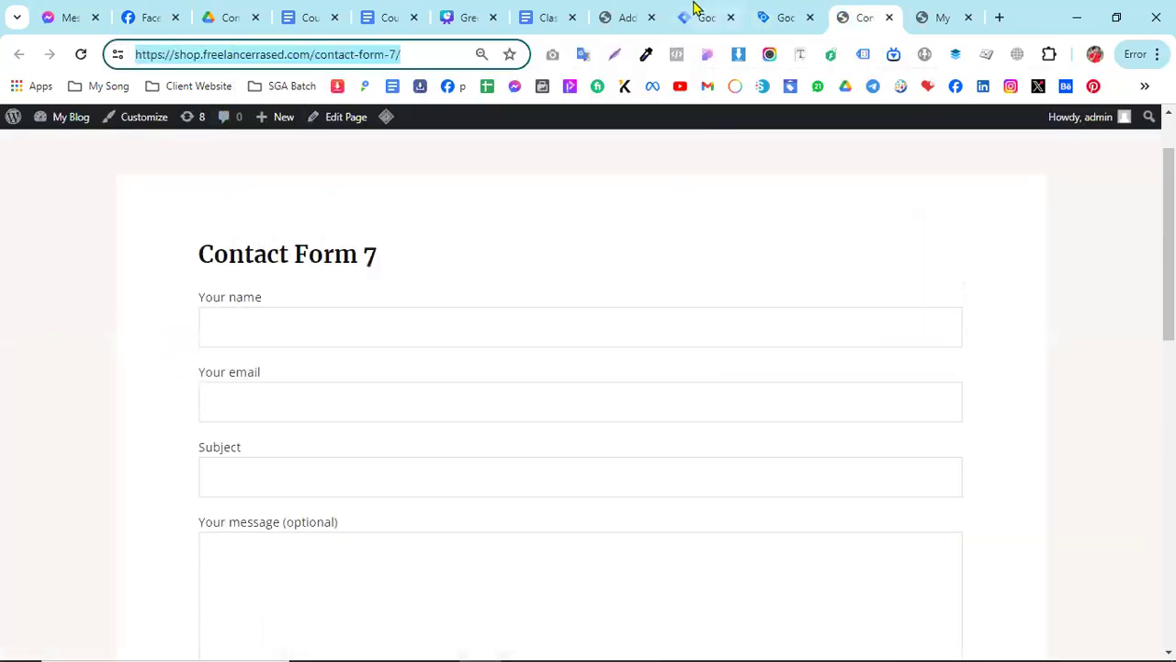
- Replace the website URL in Tag Assistant with the copied contact page address, connect, and continue to the debug summary
click(781, 11)
triple_click(480, 512)
right_click(480, 512)
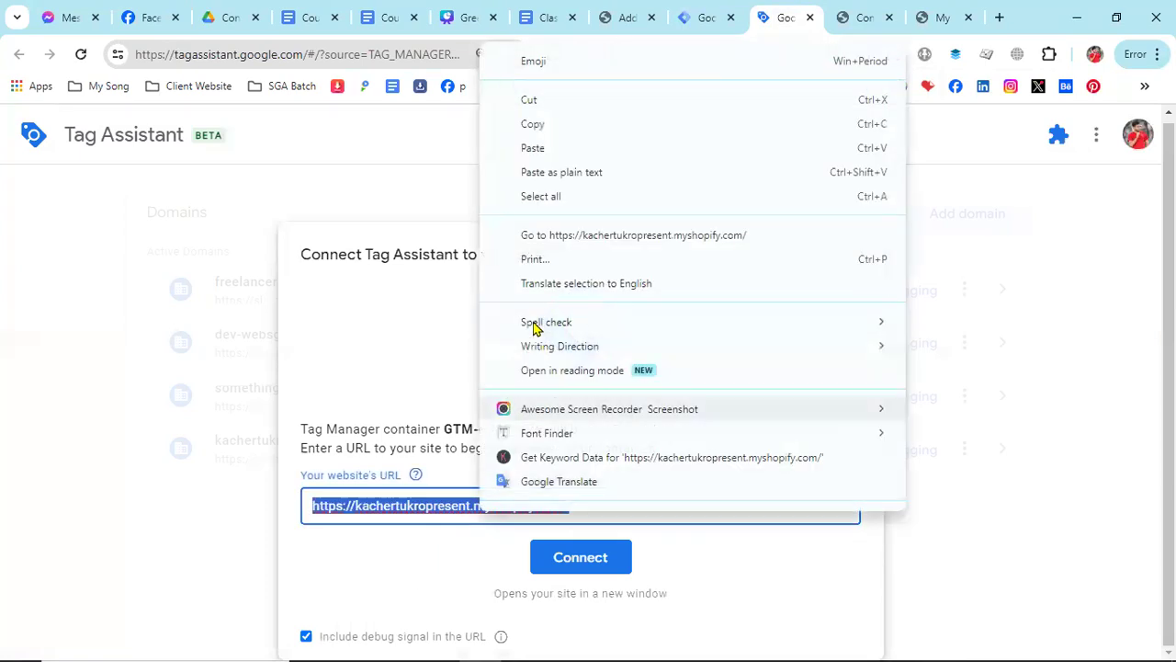
click(533, 148)
click(580, 557)
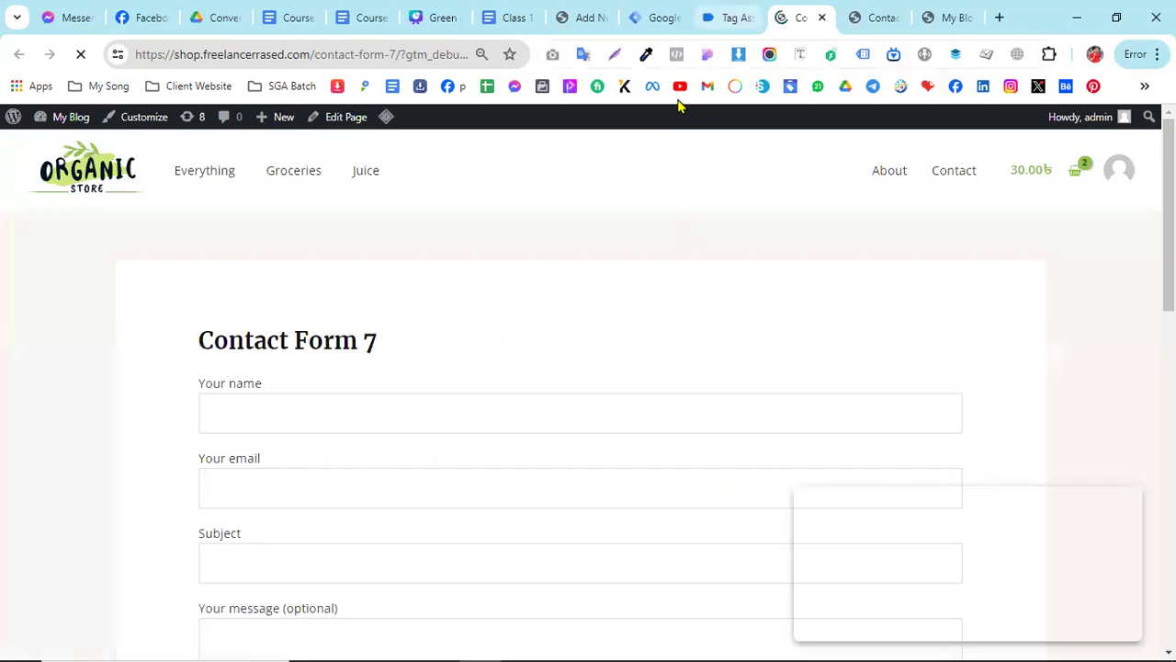
click(726, 17)
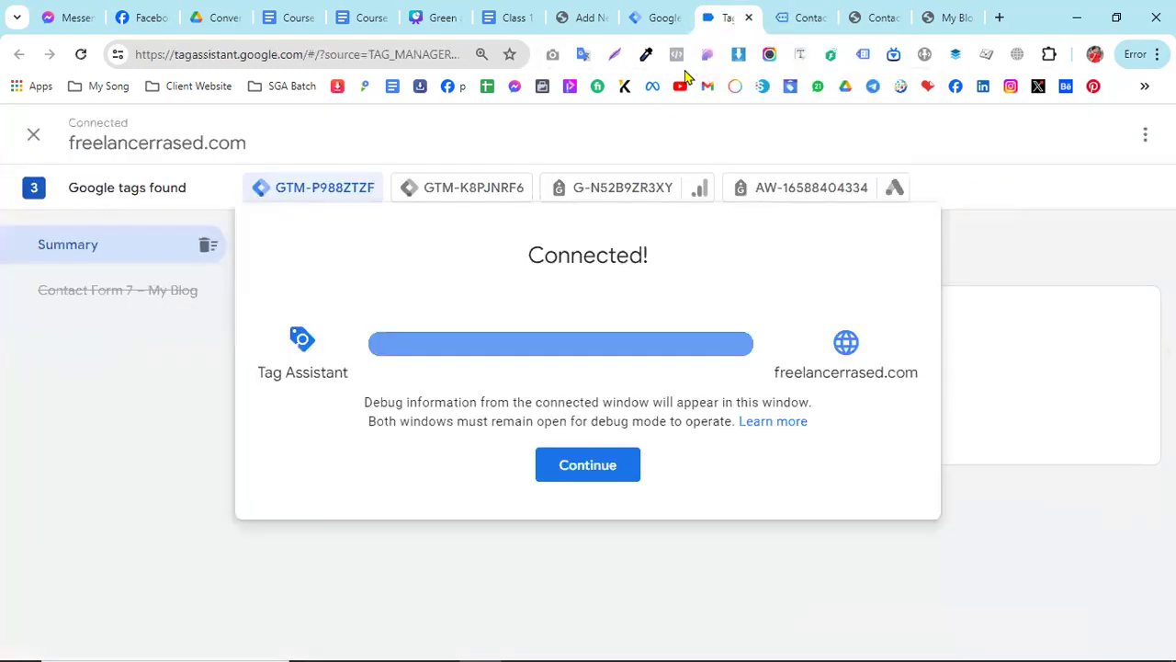
click(586, 469)
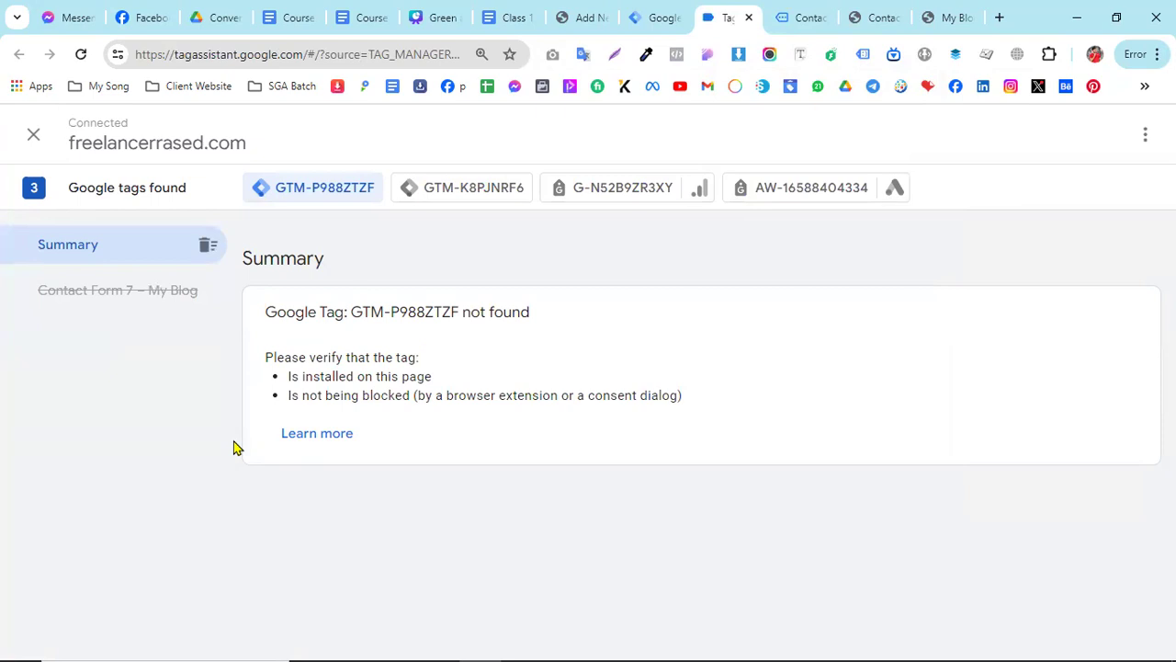
- Switch to the connected Contact Form 7 page and fill in the name, email and subject fields with the saved autofill suggestions
click(801, 16)
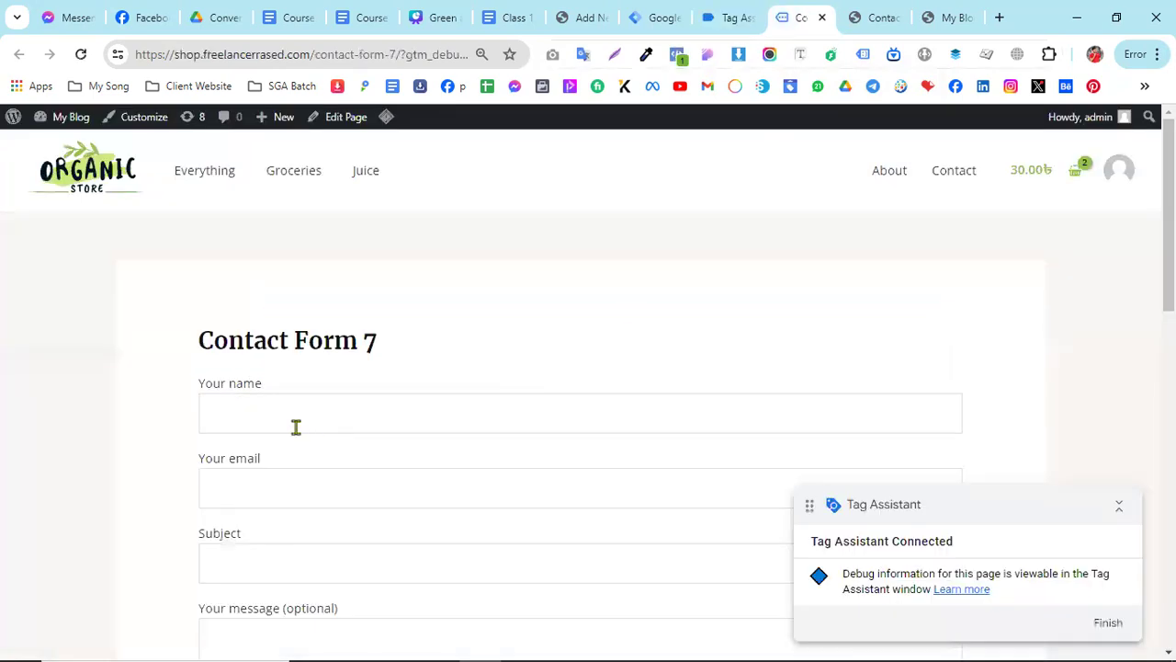
scroll(294, 425, down, 2)
click(239, 242)
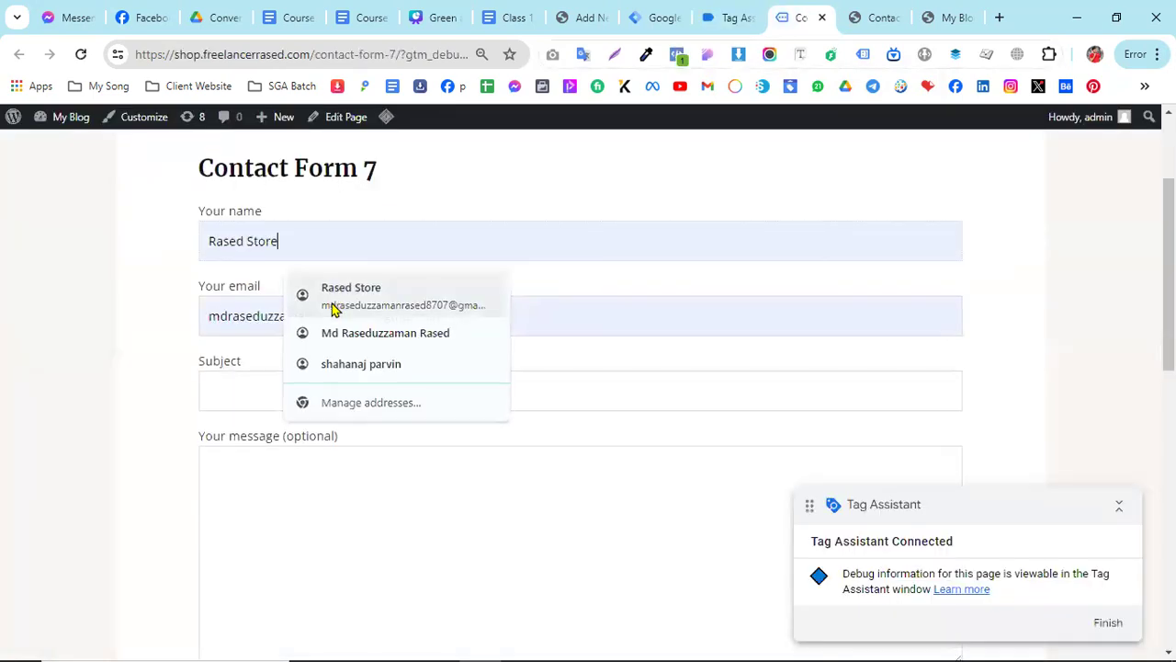
click(296, 292)
click(237, 387)
click(289, 428)
click(254, 465)
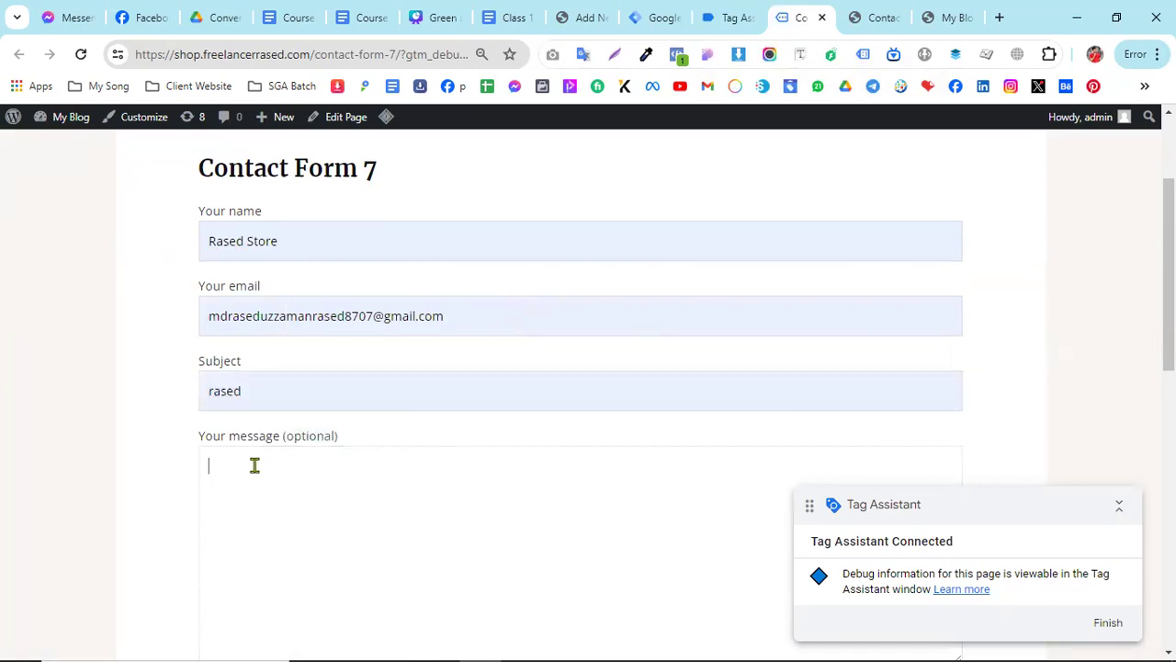
- Enter "test" as the message and submit the contact form
text(test)
scroll(333, 473, down, 4)
scroll(276, 446, up, 1)
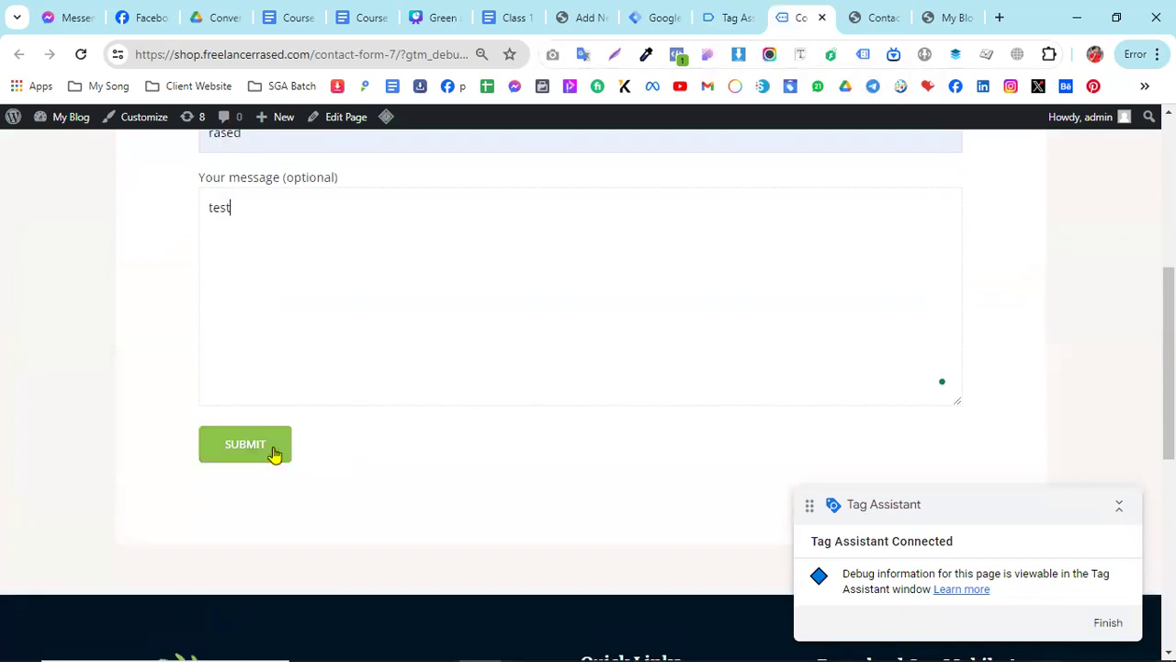
click(265, 462)
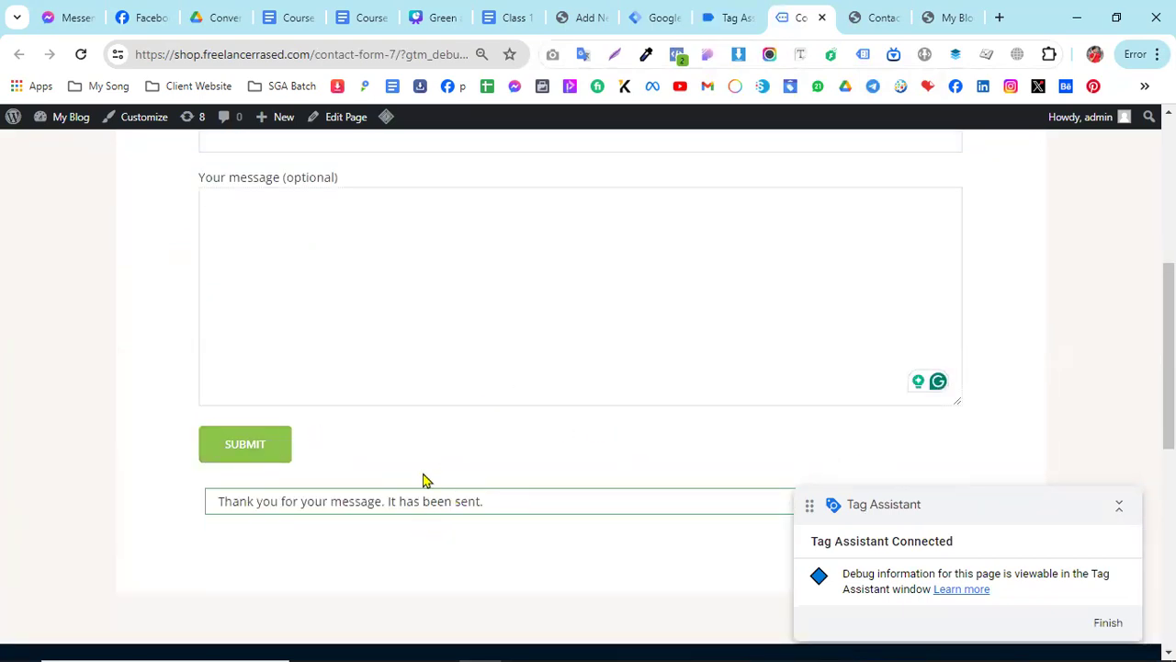
- Check the Tag Assistant summary for the form submission, return to the contact form page and collapse its Tag Assistant badge
click(728, 17)
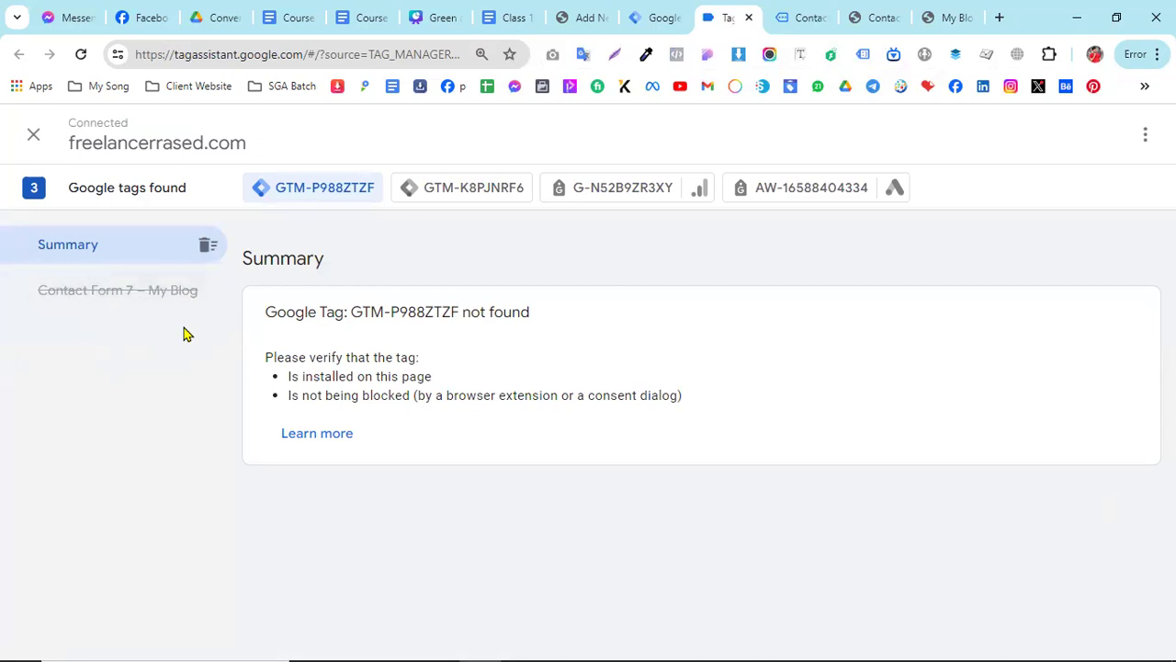
click(809, 15)
scroll(275, 396, up, 2)
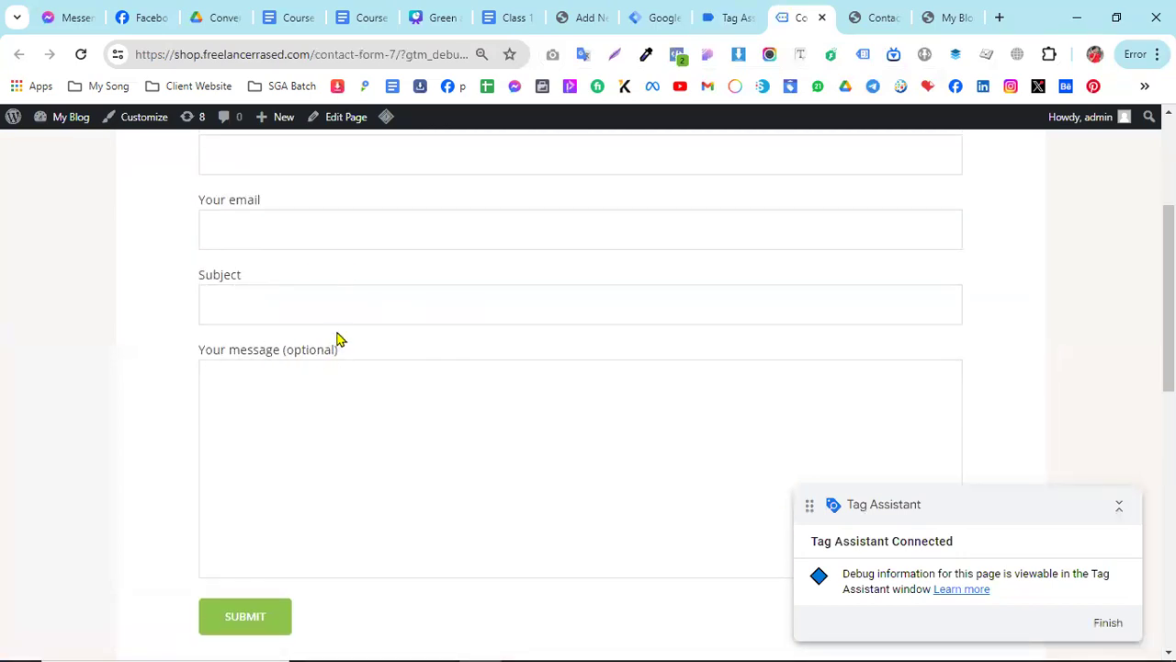
scroll(355, 428, up, 2)
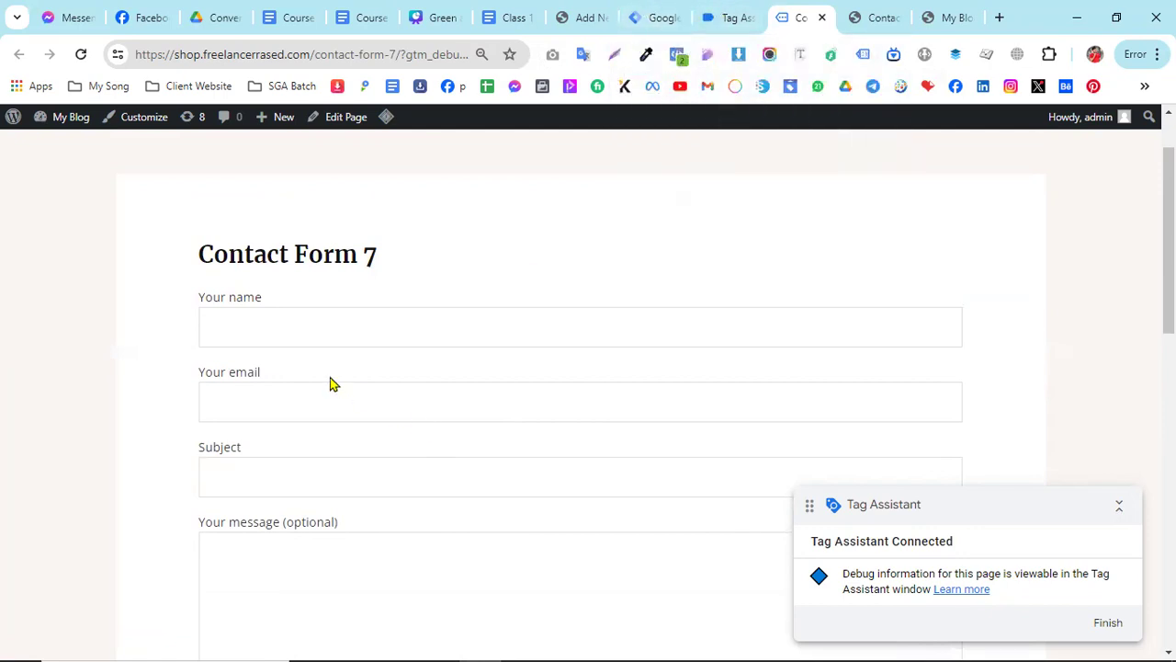
click(1118, 506)
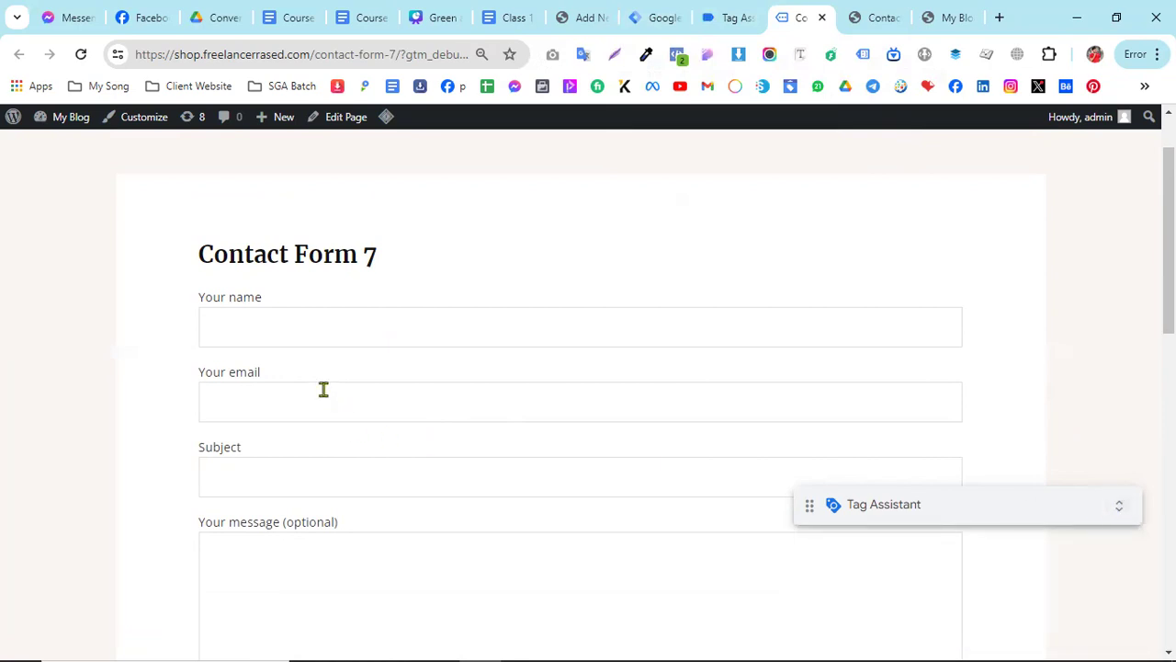
- Inspect the "Your name" field in the browser's developer tools and hide the What's new drawer
scroll(268, 335, down, 1)
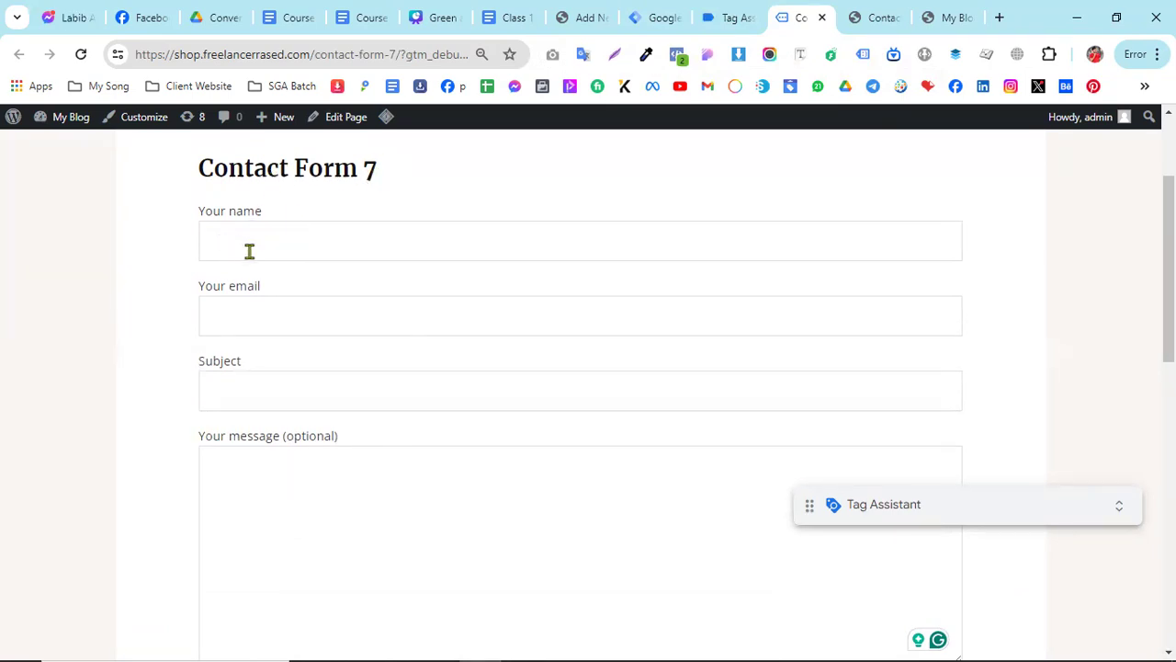
scroll(247, 252, up, 1)
scroll(239, 325, down, 1)
click(224, 240)
right_click(224, 243)
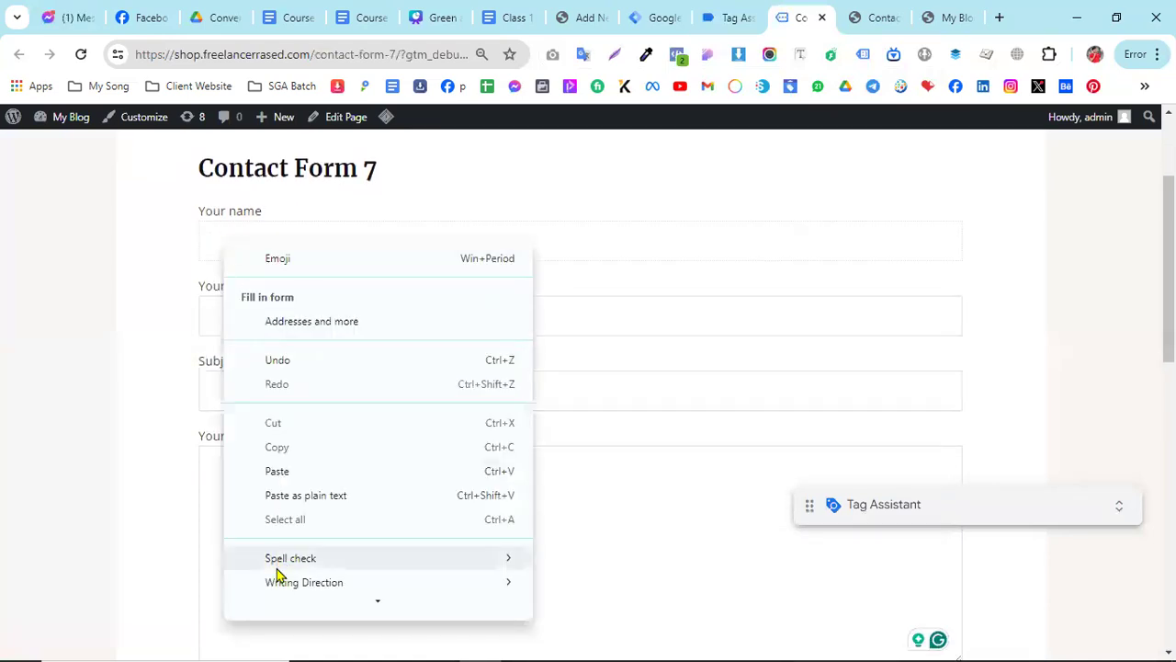
scroll(334, 577, down, 1)
mouse_move(331, 572)
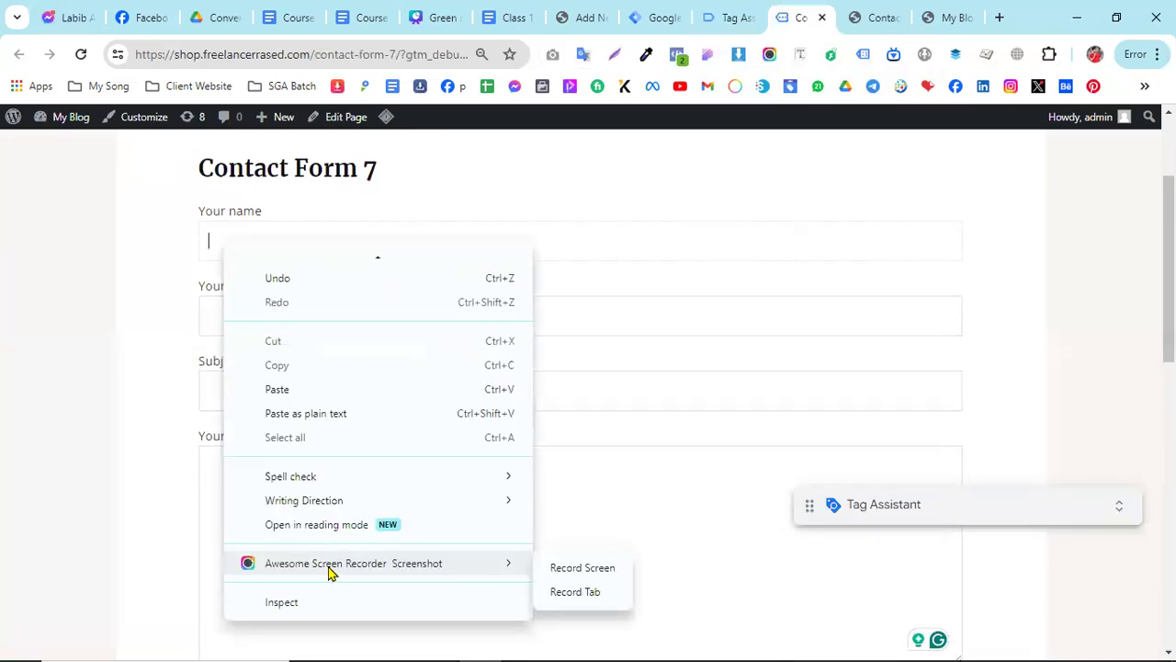
click(283, 604)
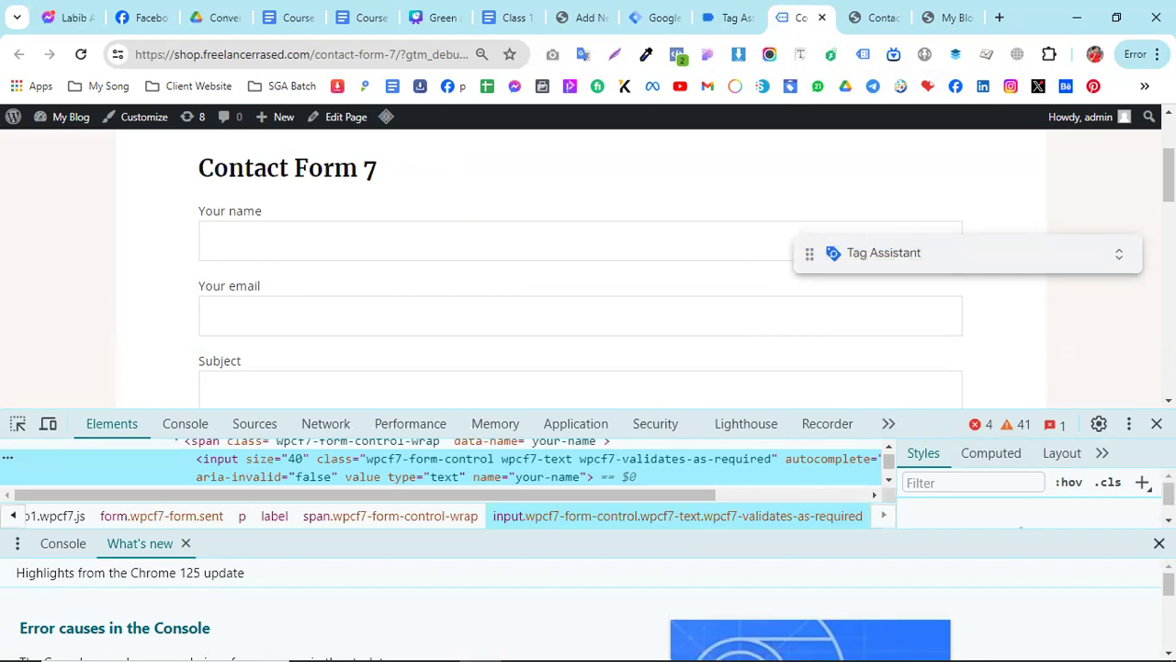
key(Escape)
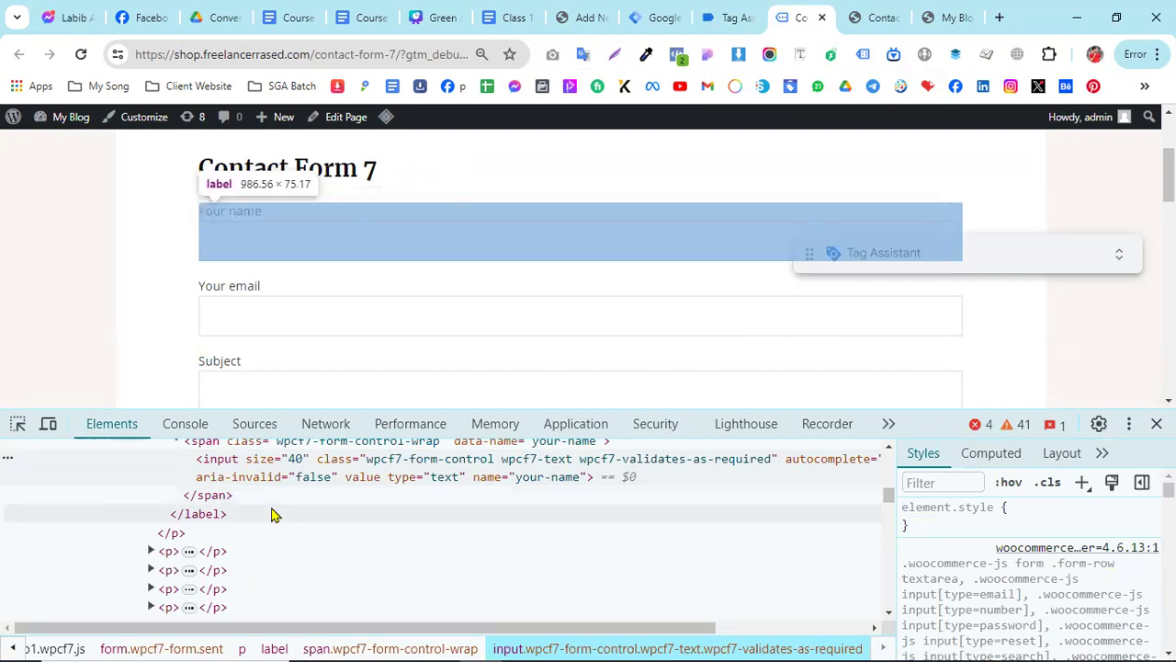
- Examine the markup and style rules of the "Your name" field, and close the developer tools
scroll(285, 505, up, 2)
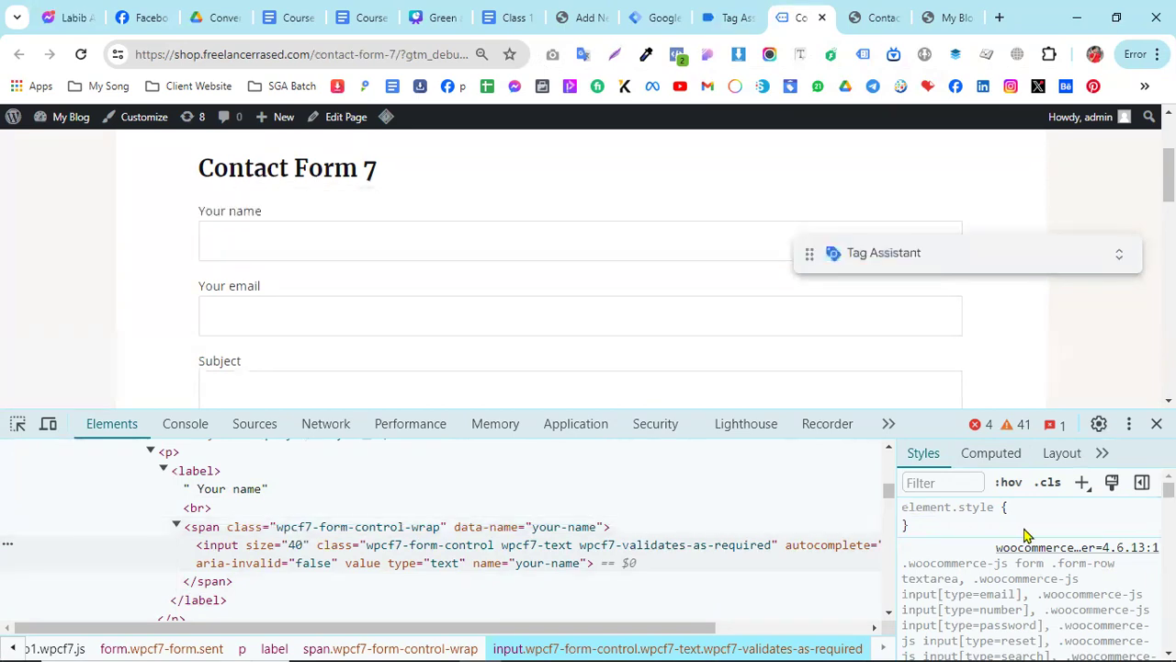
scroll(1031, 522, down, 6)
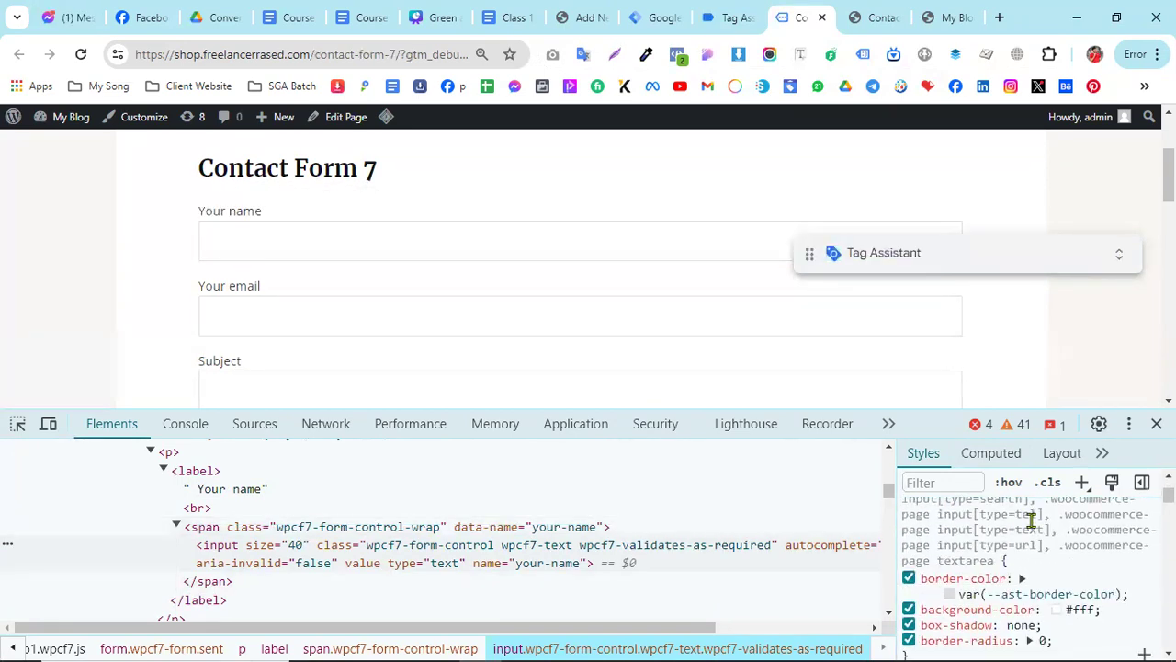
scroll(1031, 522, down, 4)
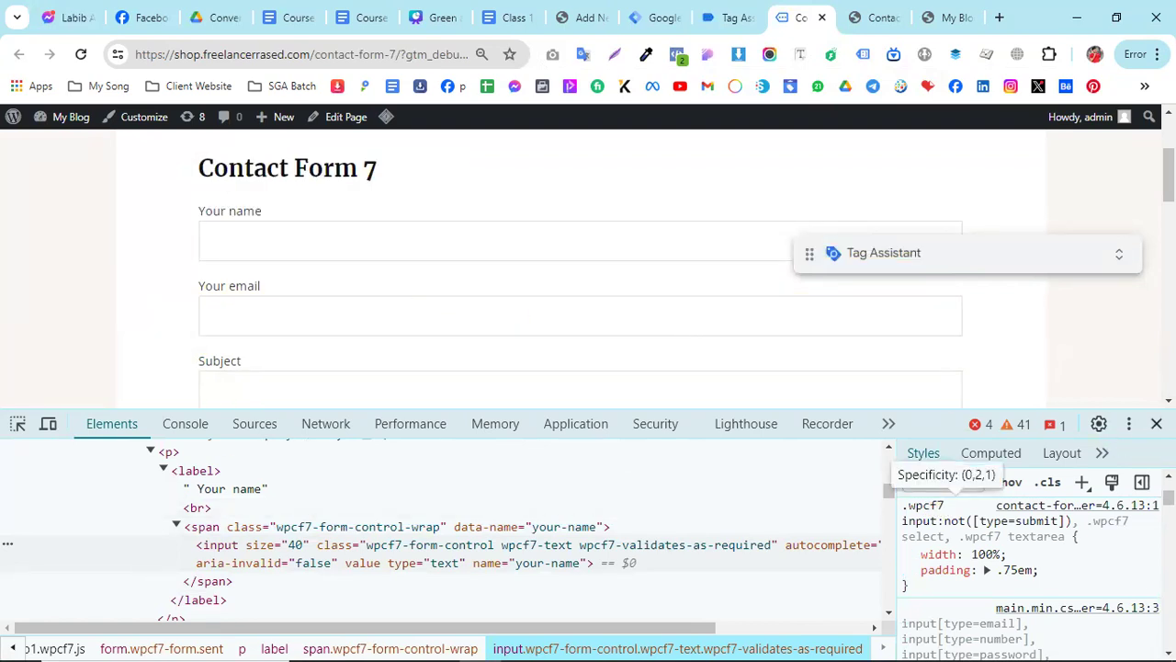
click(1156, 424)
scroll(561, 442, up, 2)
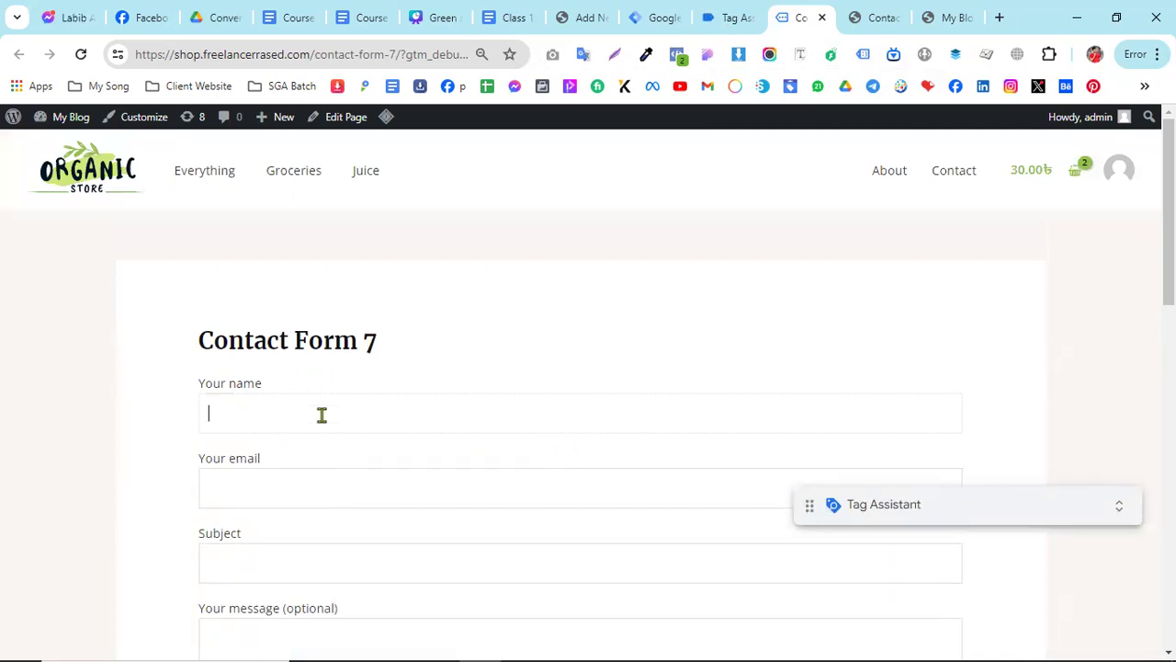
scroll(323, 404, down, 1)
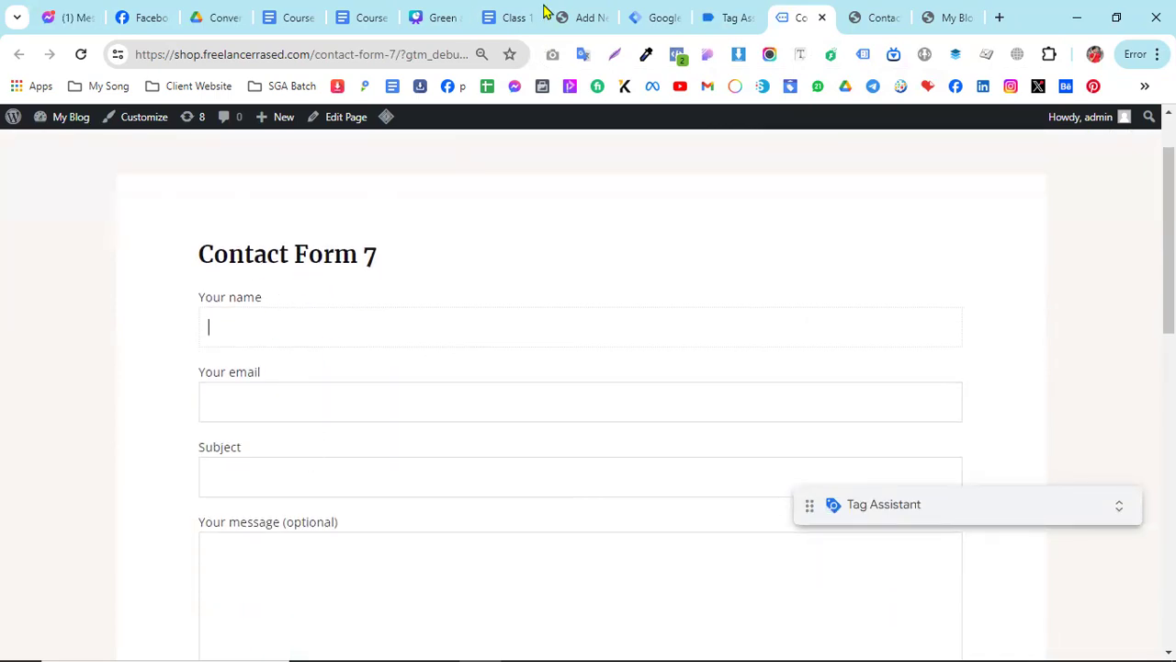
- Switch to the "Class 13 Various Custom Form Setup" document and read the Variable instruction for Contact Form 7 tracking
click(512, 11)
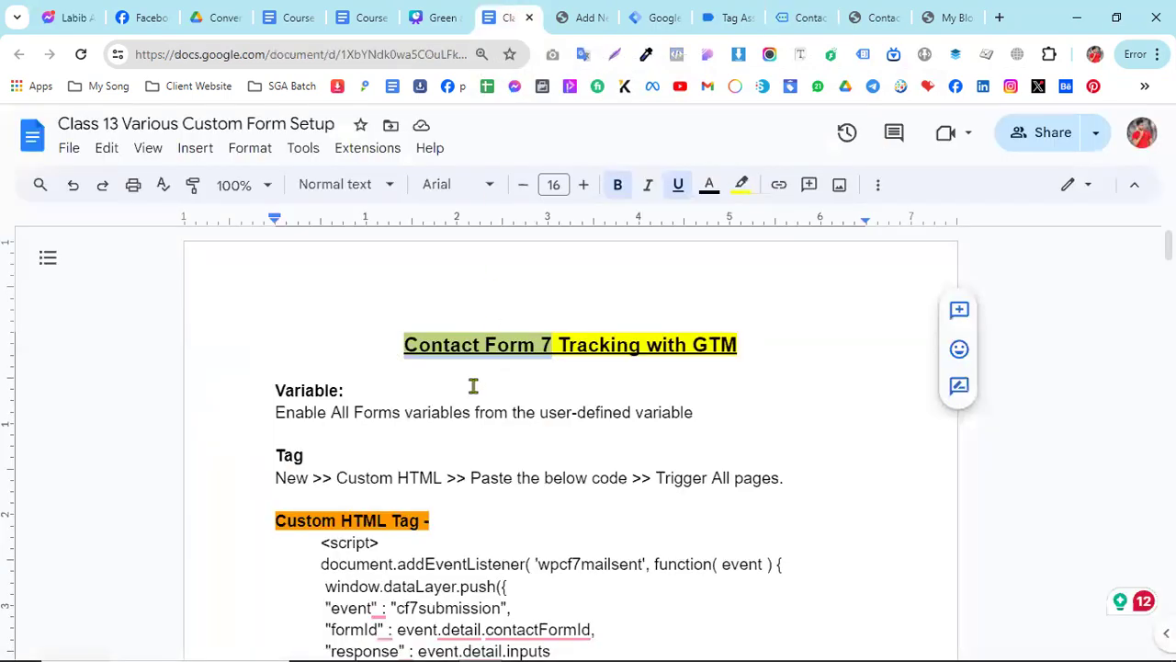
click(472, 387)
drag(277, 390, 344, 389)
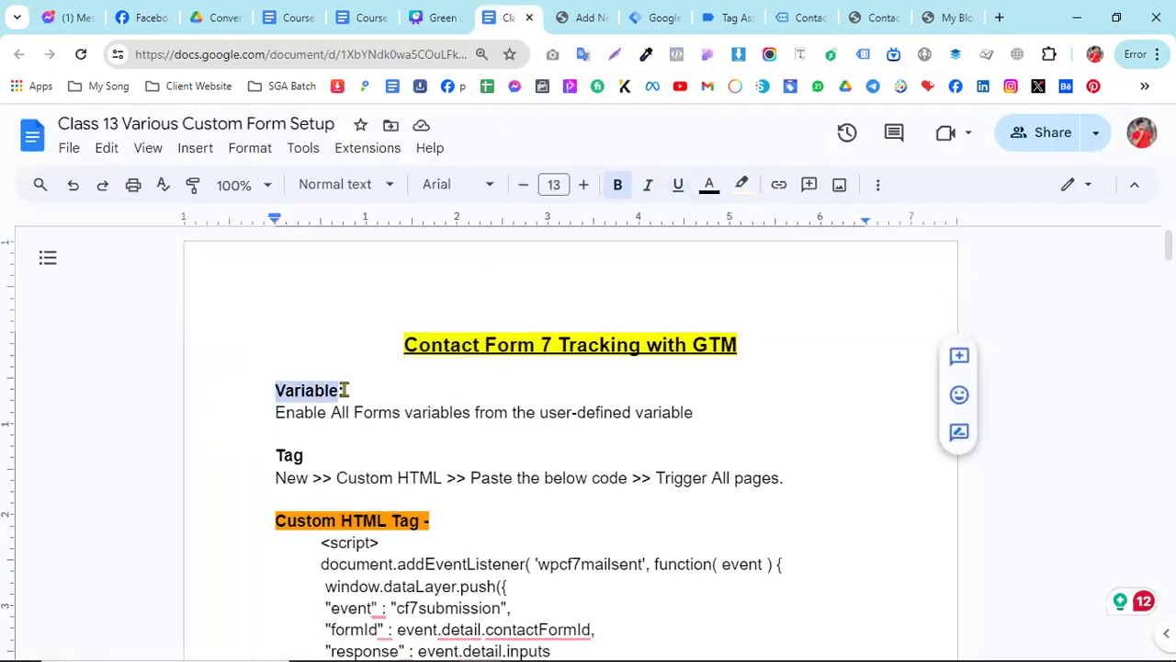
drag(276, 413, 512, 413)
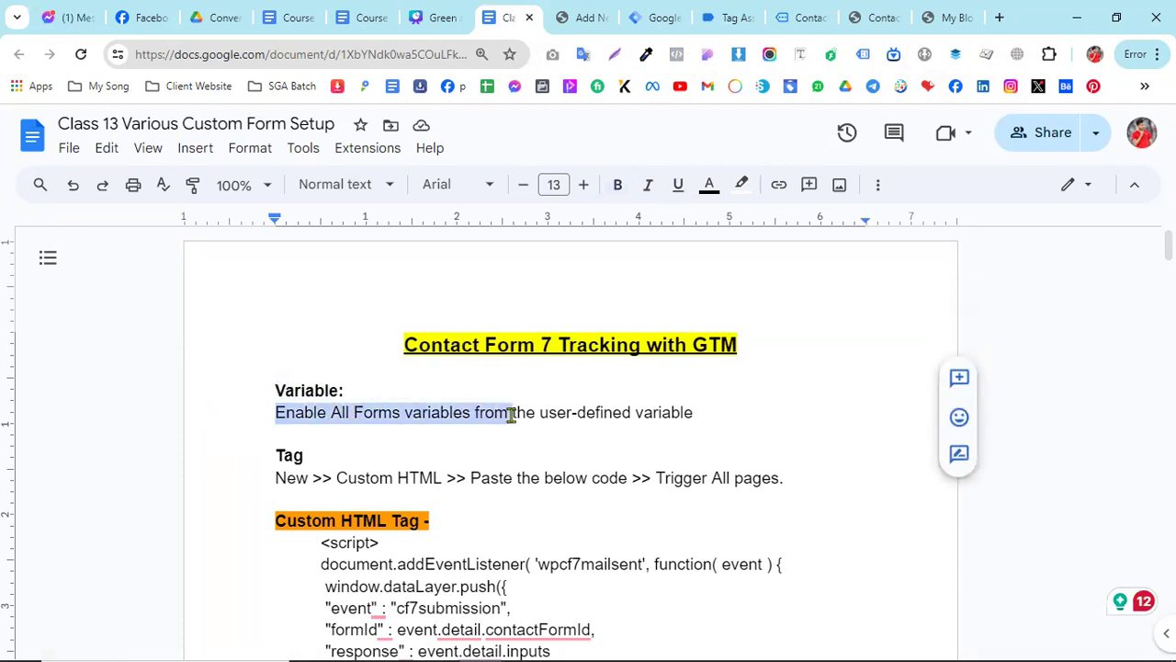
click(596, 414)
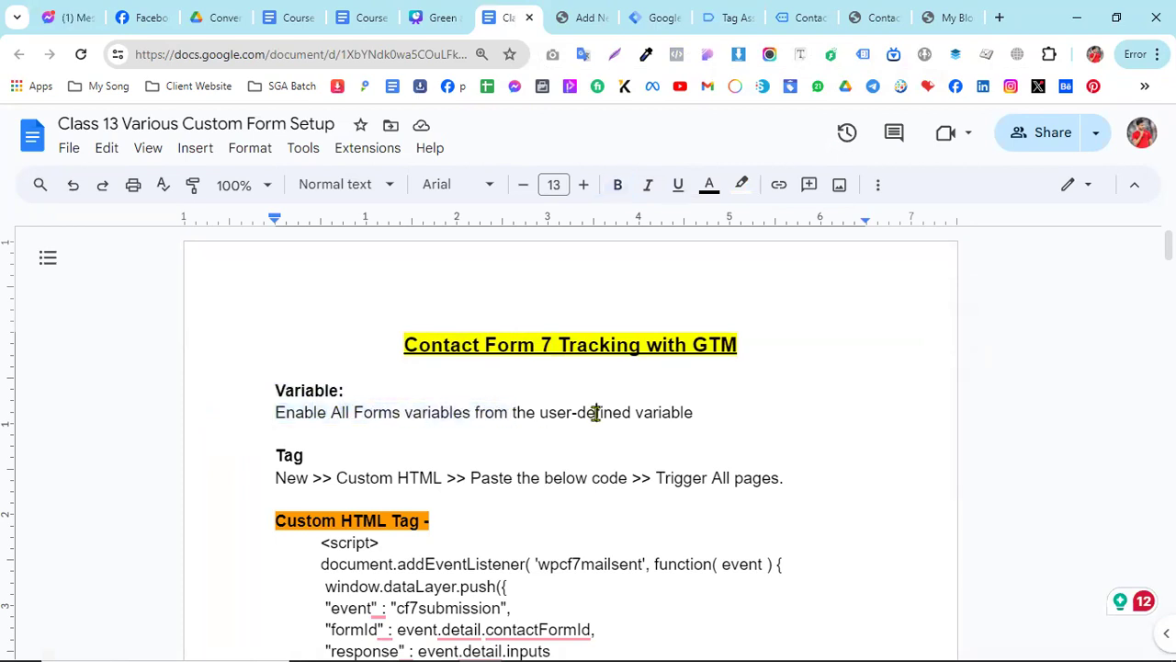
- Switch to Google Tag Manager and review the built-in and user-defined variables of the Kacher Tukro Present container
click(658, 11)
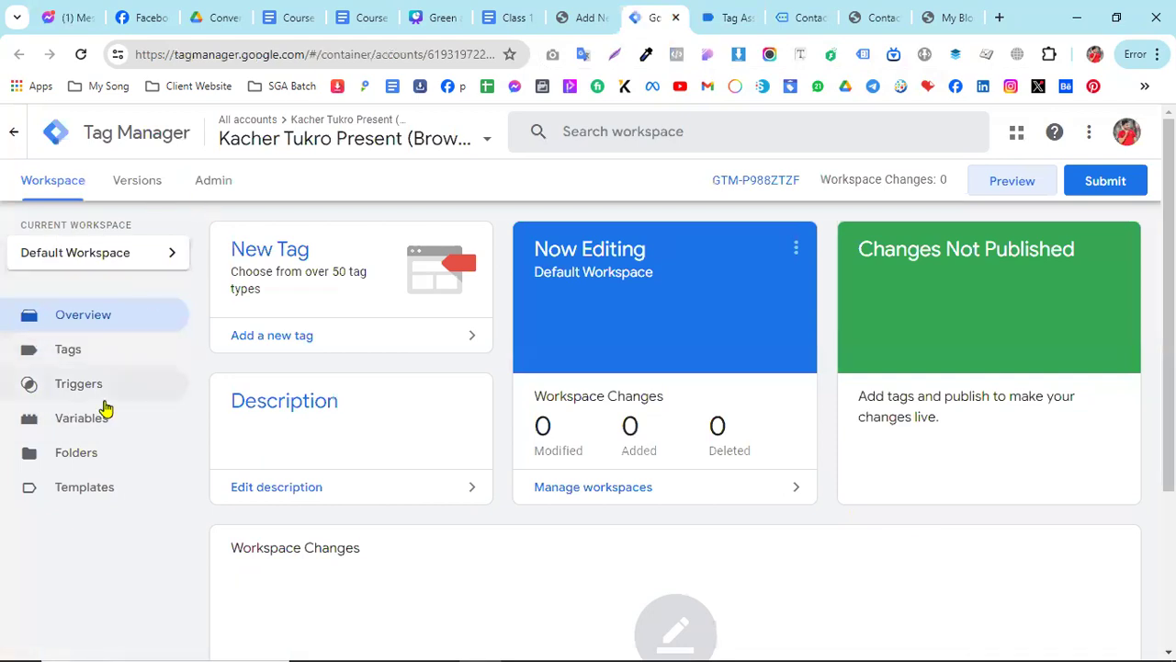
click(102, 428)
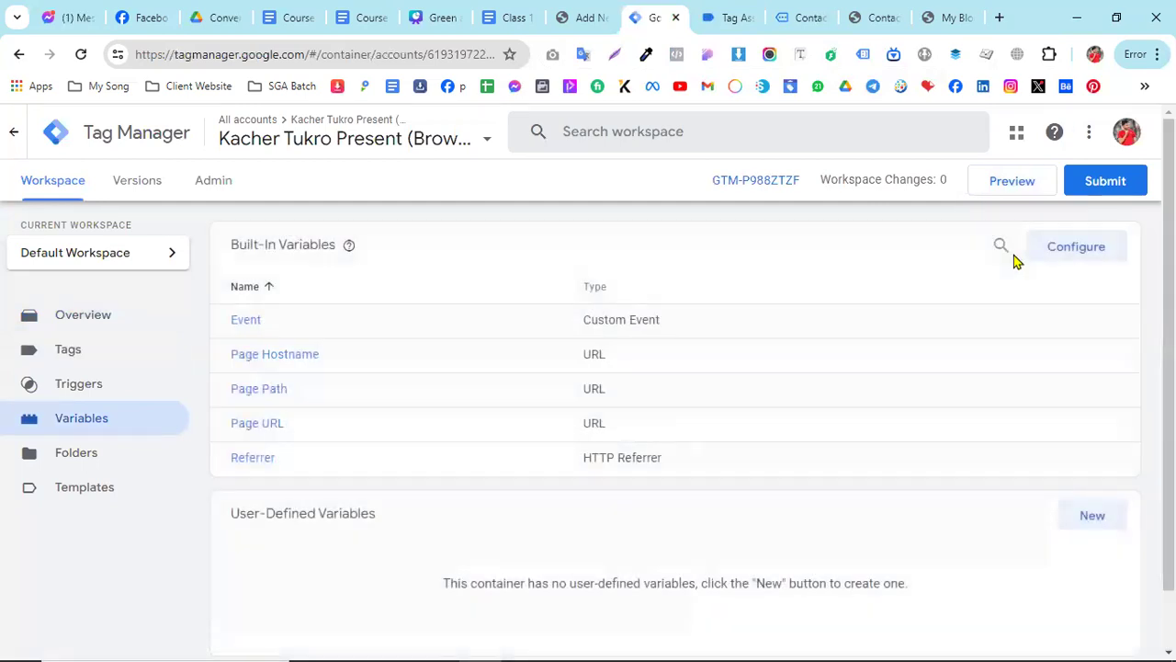
scroll(822, 429, down, 1)
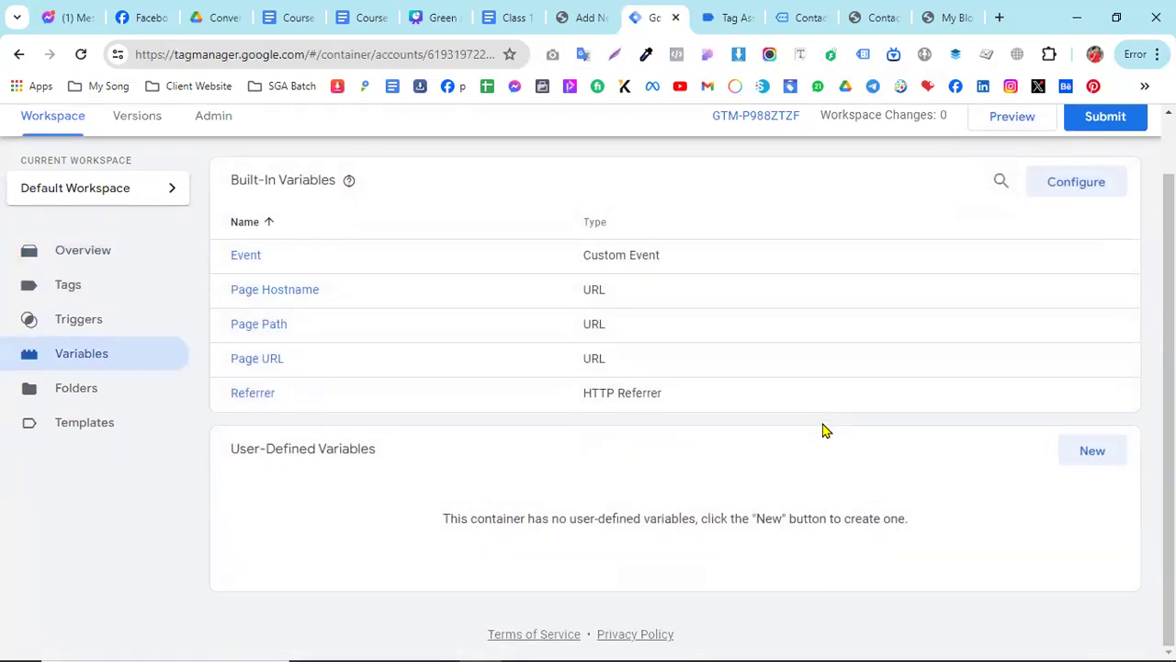
scroll(823, 429, up, 1)
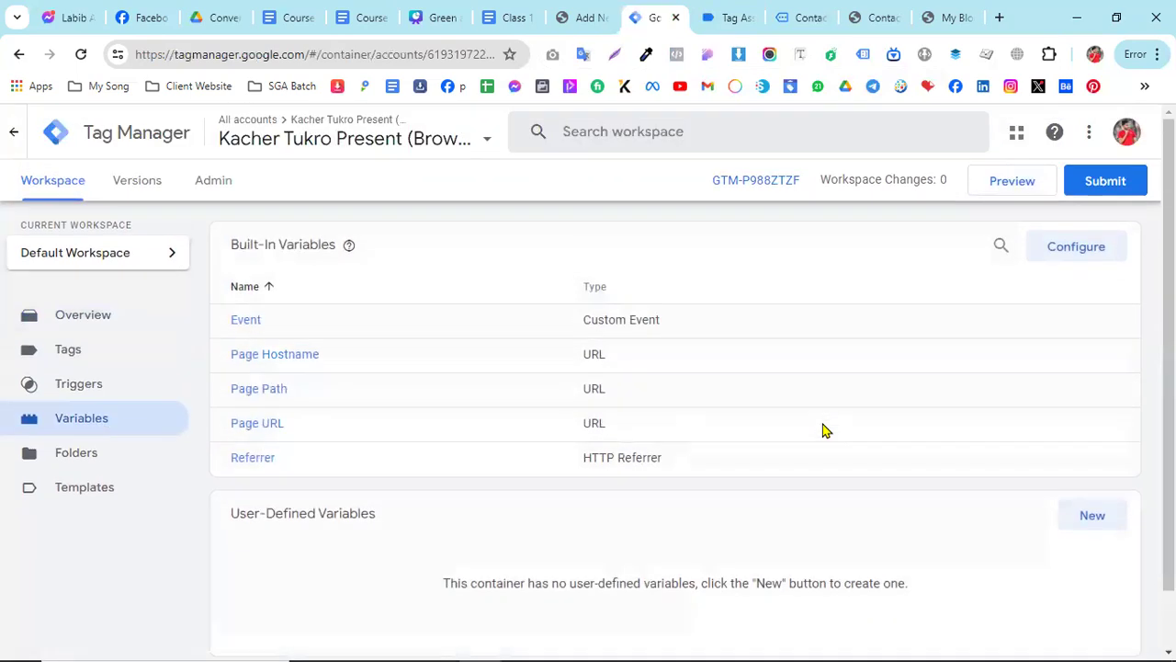
- Change to the shop.freelancerrased.com (Browser) container in the Shop Freelancer Rased account
click(447, 144)
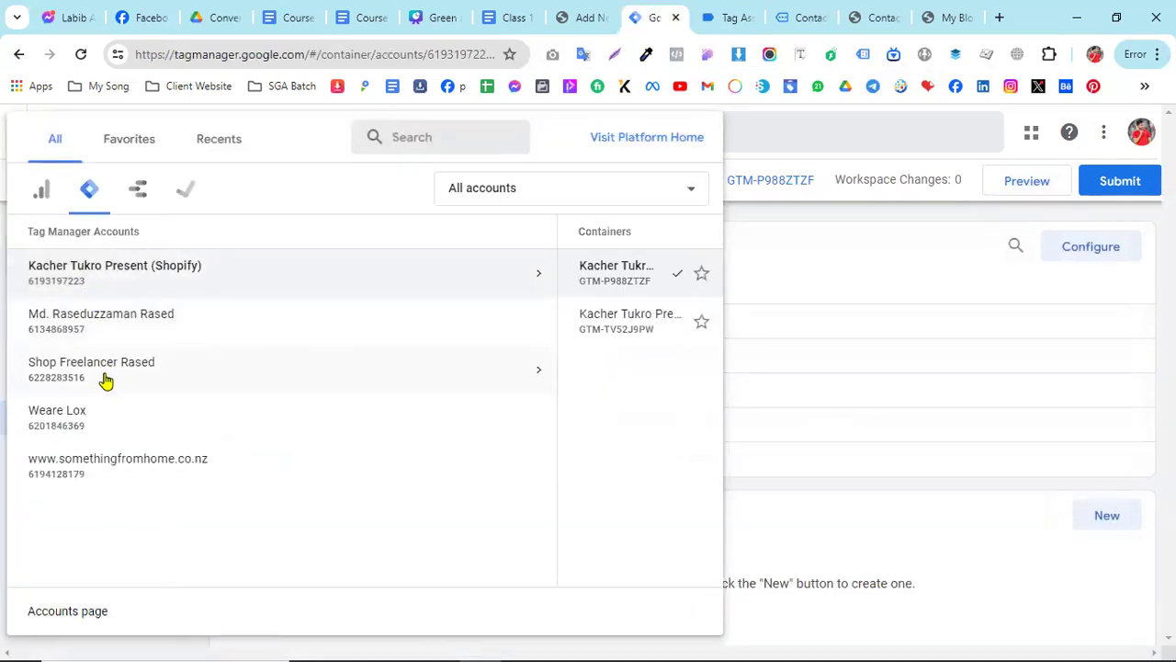
click(105, 375)
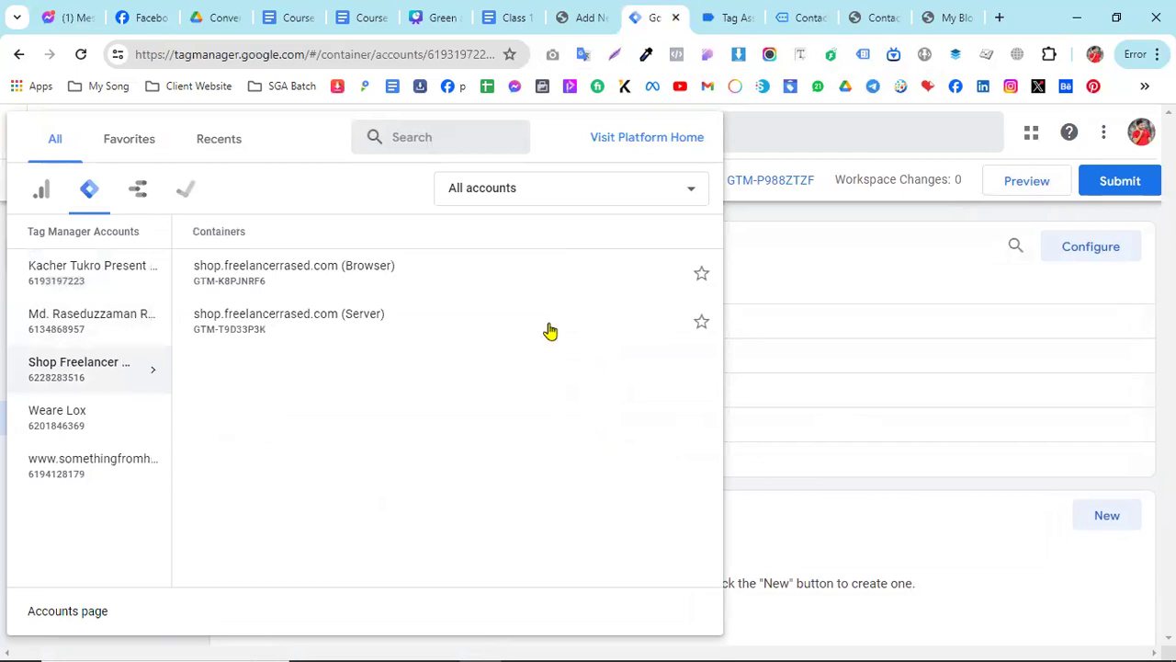
click(339, 267)
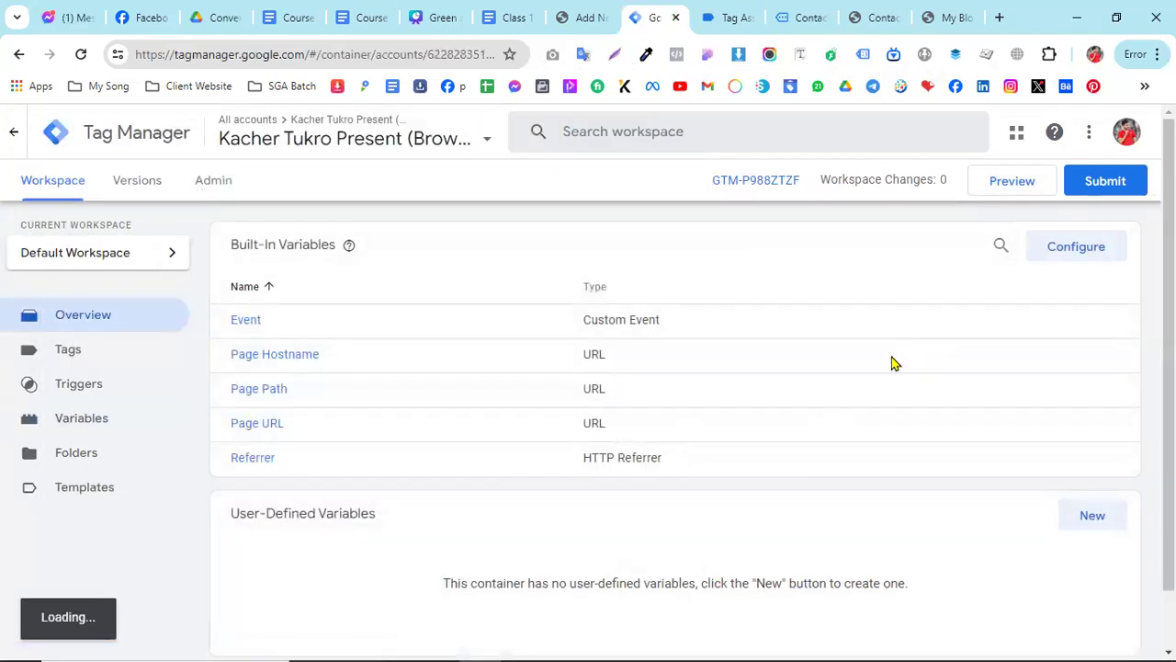
- Close the Tag Assistant page and the previewed contact form page, and return to Google Tag Manager
click(727, 18)
click(748, 17)
click(748, 19)
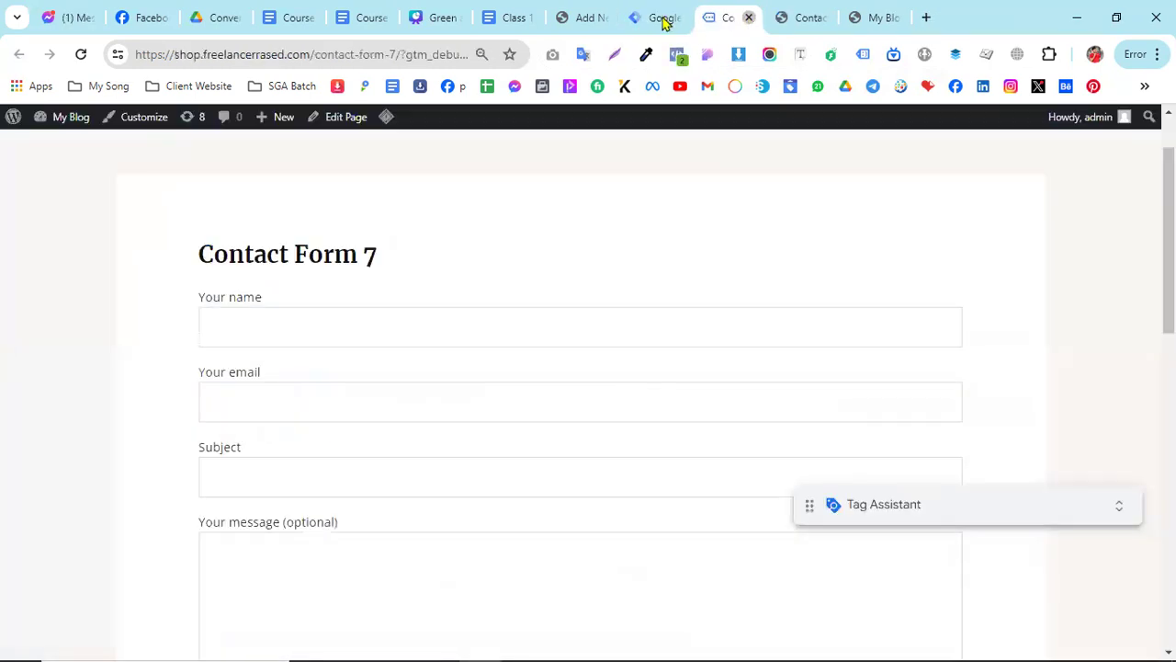
click(647, 9)
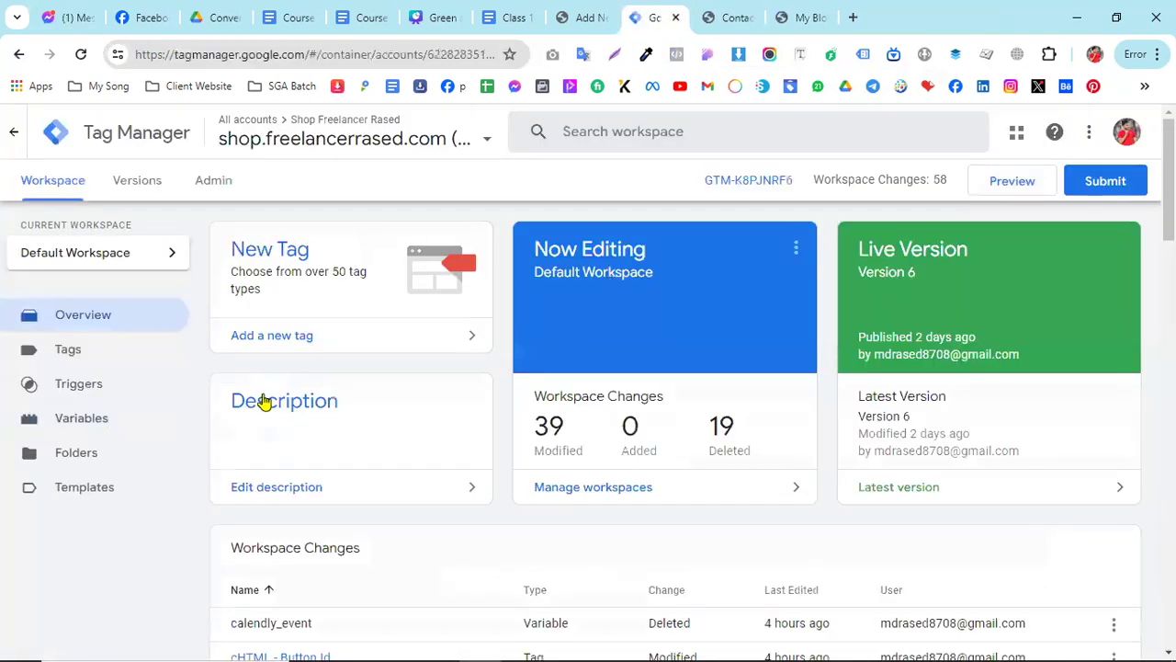
- Open the container's variables, look over the built-in variable configuration, and close the configuration
click(88, 429)
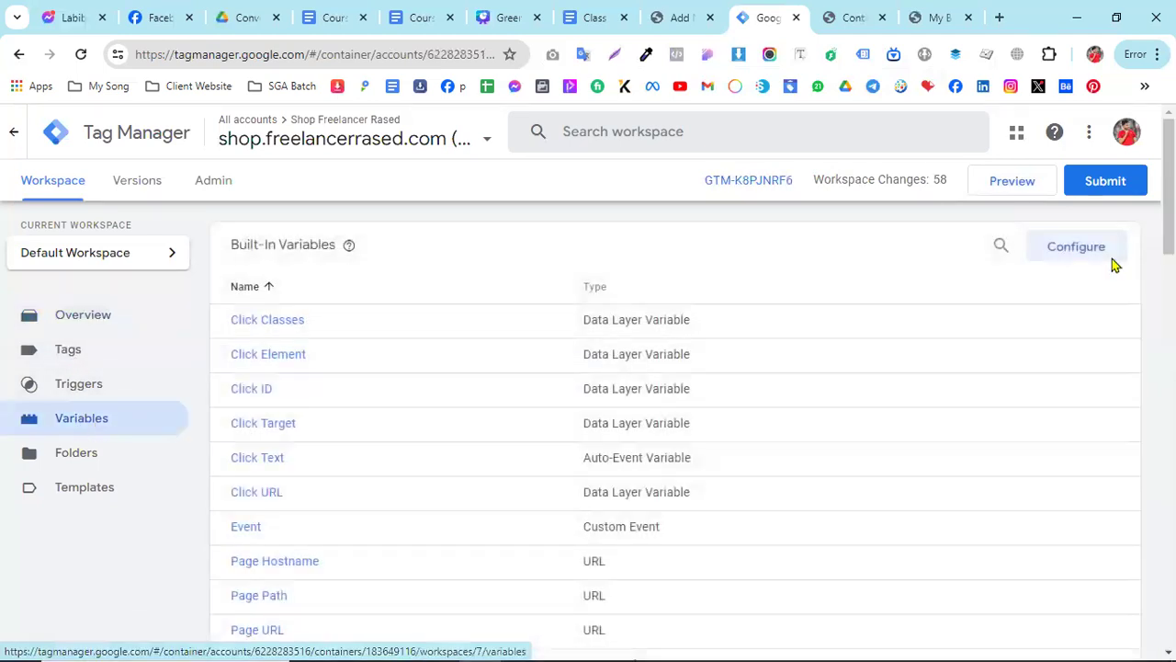
click(1104, 250)
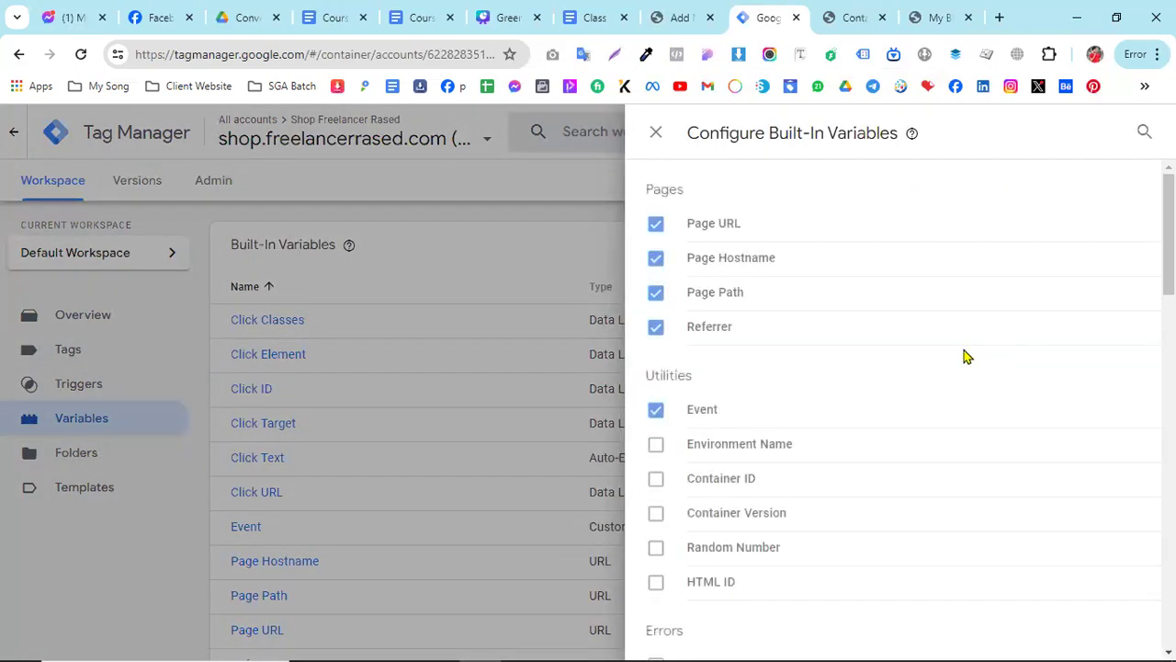
click(441, 250)
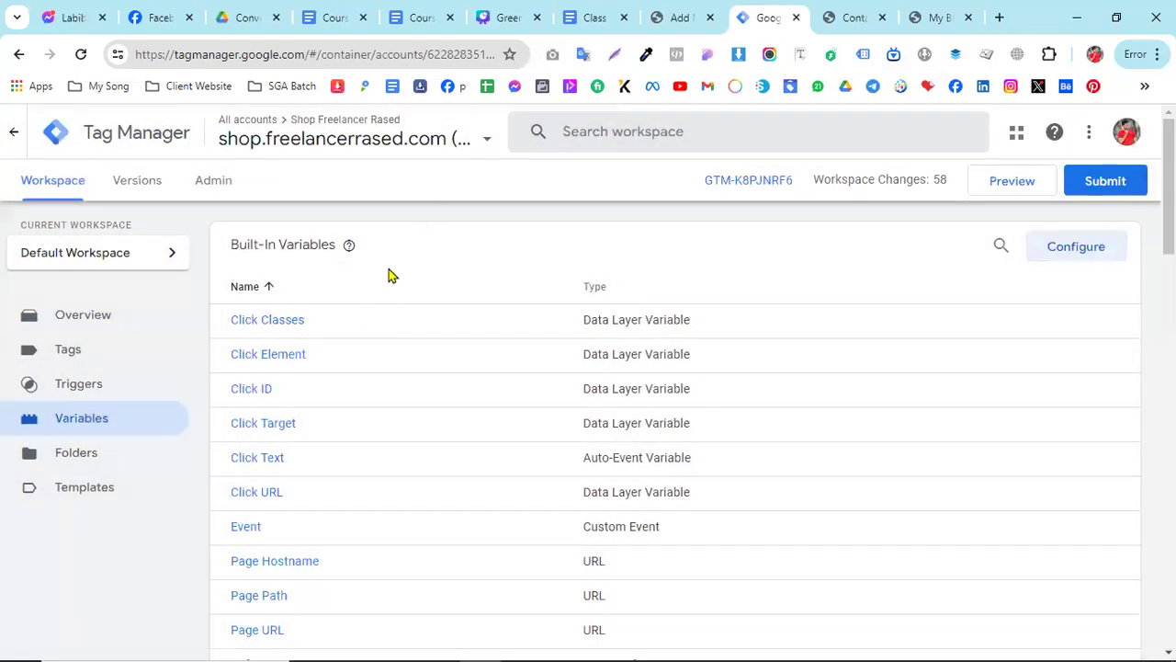
- Switch to the class document and replace "user-defined" with "Build in" in the Variable instruction
scroll(572, 357, down, 4)
scroll(571, 371, down, 3)
scroll(481, 349, up, 7)
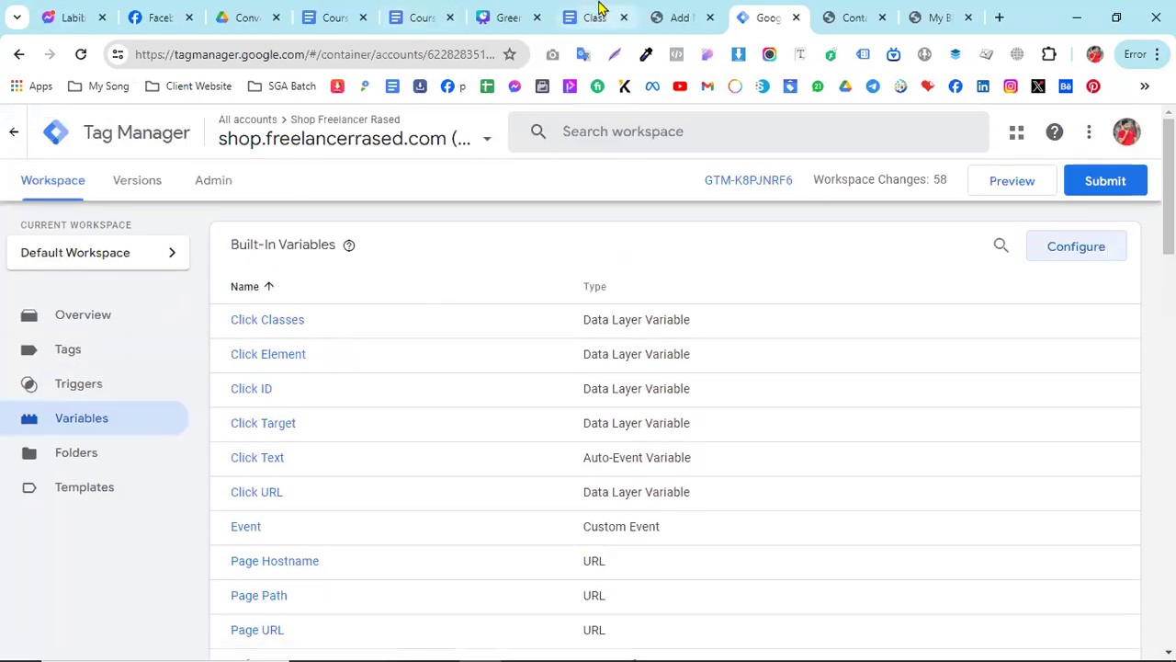
click(597, 13)
drag(541, 414, 621, 418)
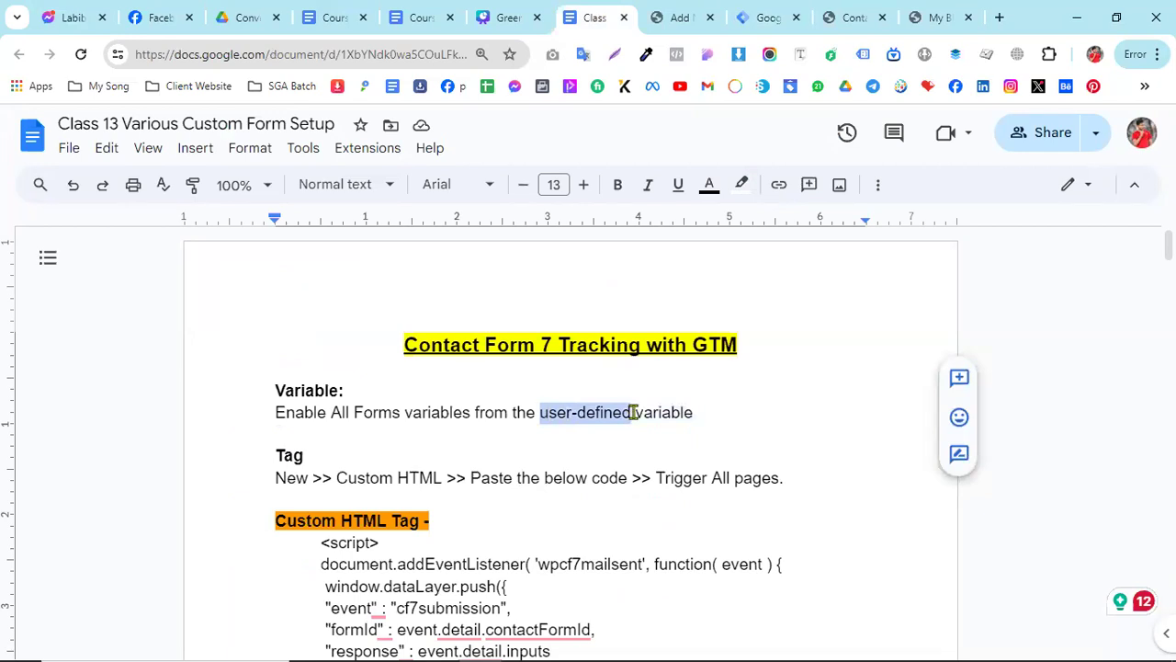
text(Build in)
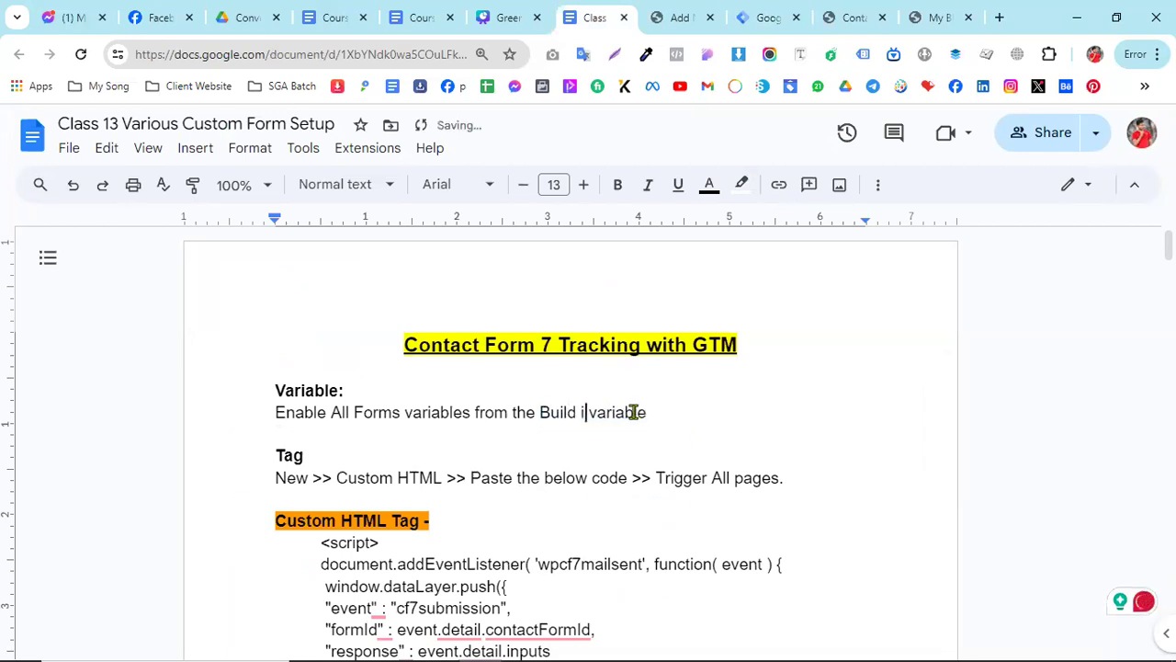
- Return to Google Tag Manager and enable the built-in Form Element, Form Classes, Form ID, Form Target, Form URL and Form Text variables
click(761, 13)
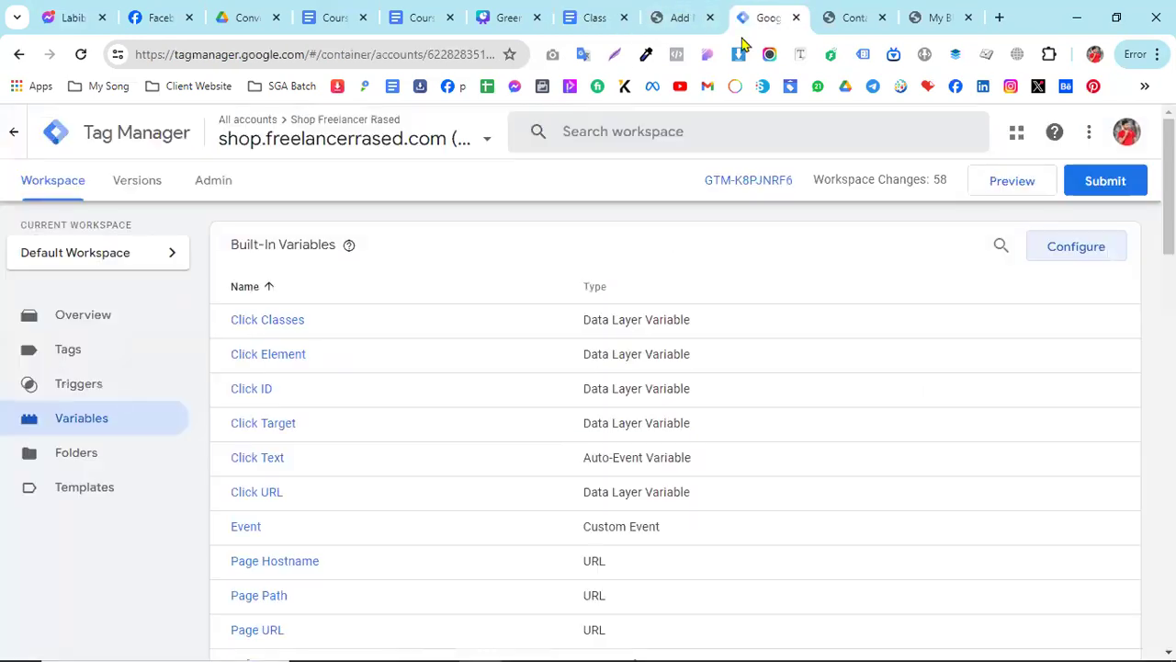
click(1070, 264)
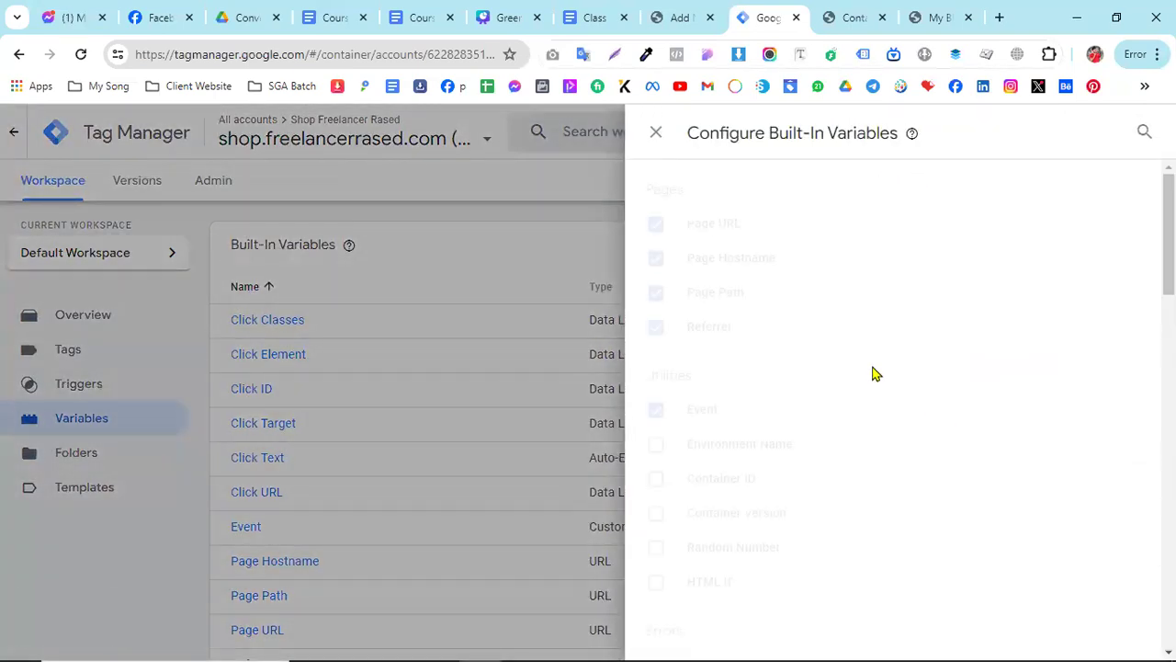
scroll(855, 386, down, 4)
scroll(837, 390, down, 5)
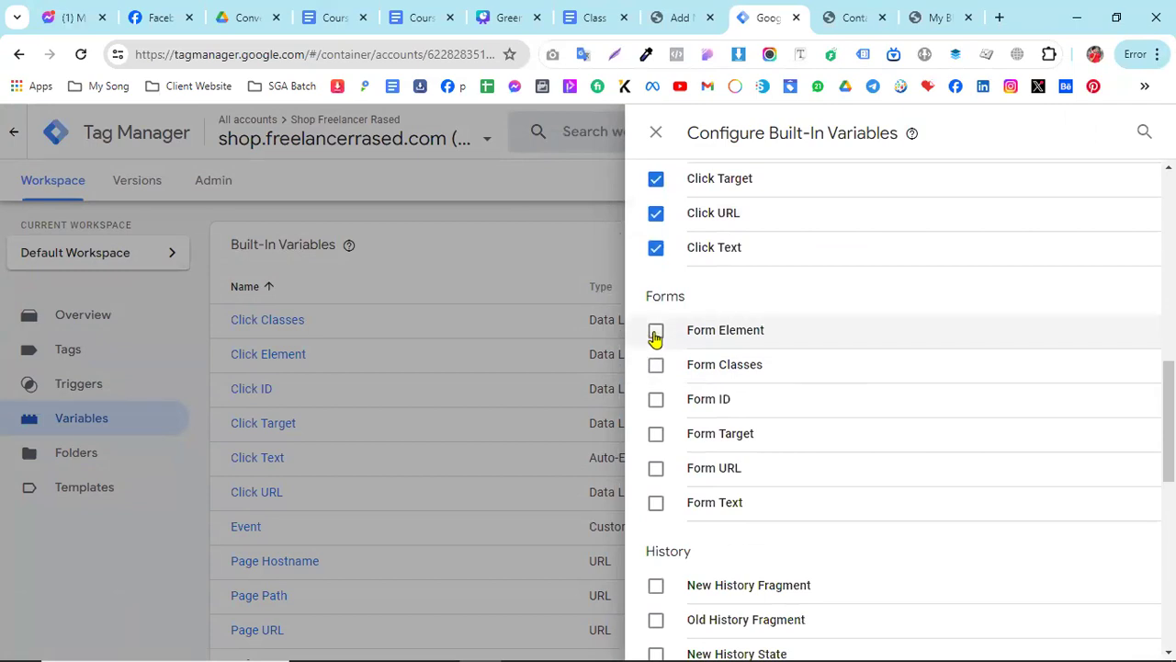
click(655, 332)
click(655, 365)
click(655, 400)
click(655, 433)
click(655, 468)
click(656, 502)
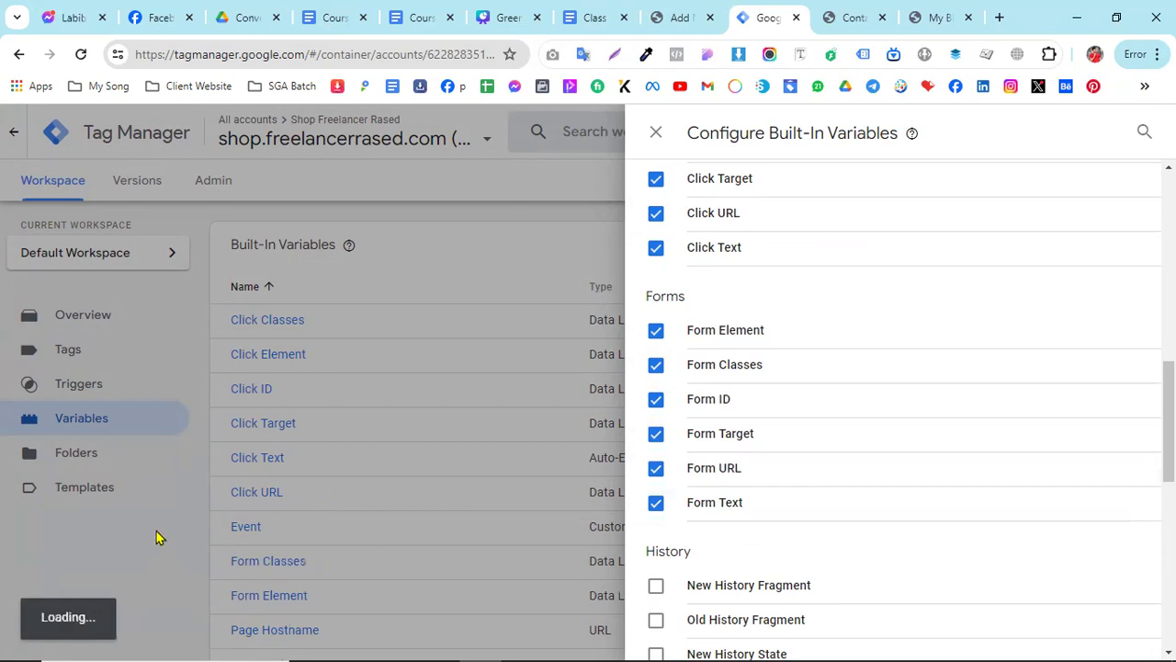
- Switch to the class document, review the Tag instructions and copy the complete script under Custom HTML Tag
click(593, 11)
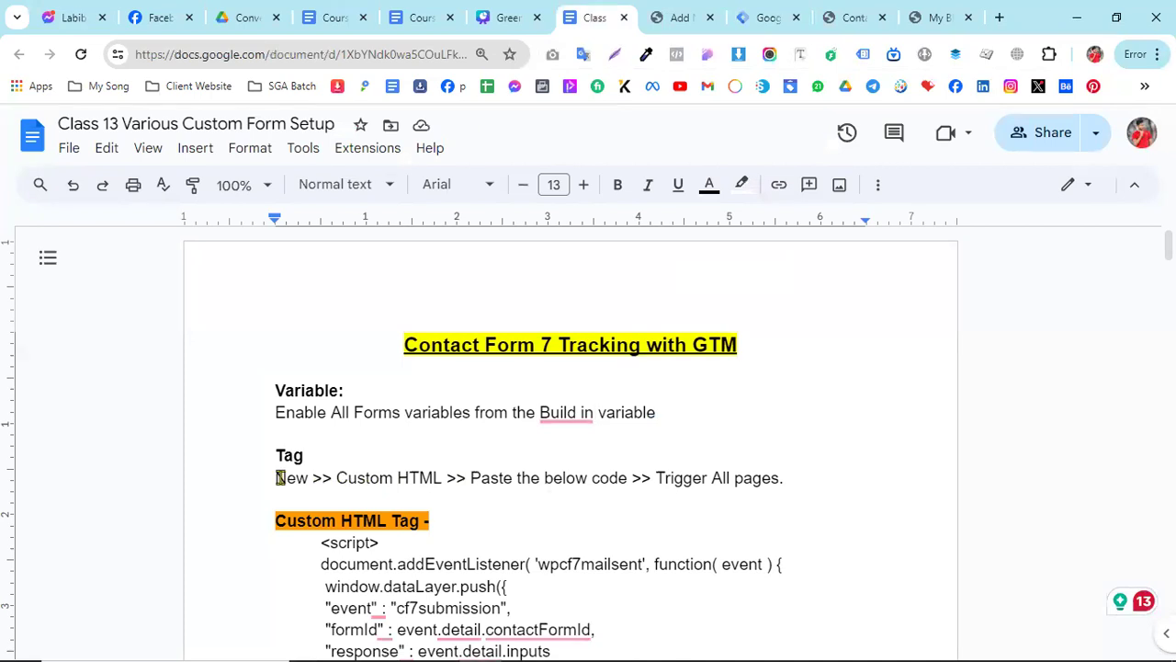
drag(274, 476, 419, 479)
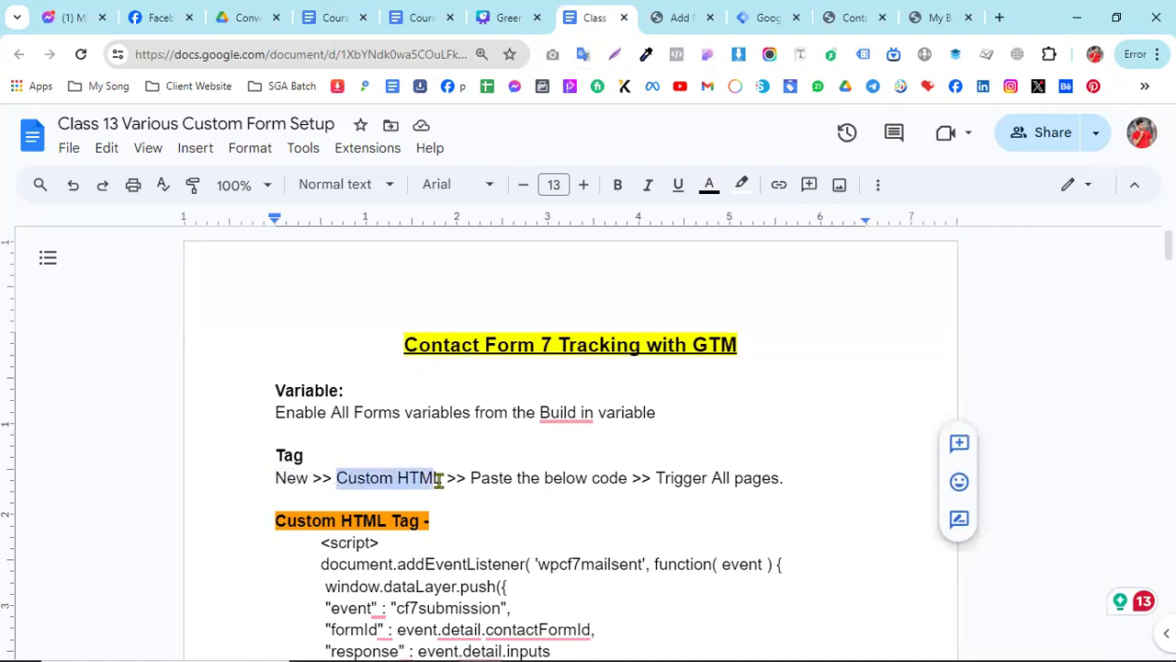
drag(474, 478, 732, 478)
scroll(575, 488, down, 2)
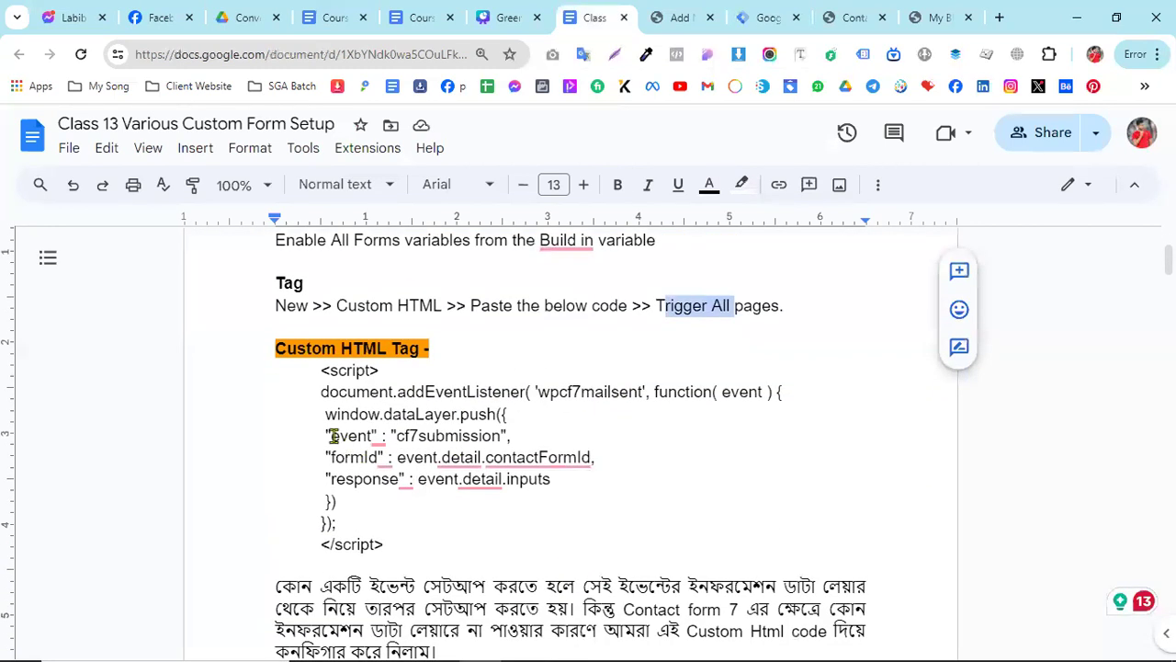
scroll(324, 410, up, 1)
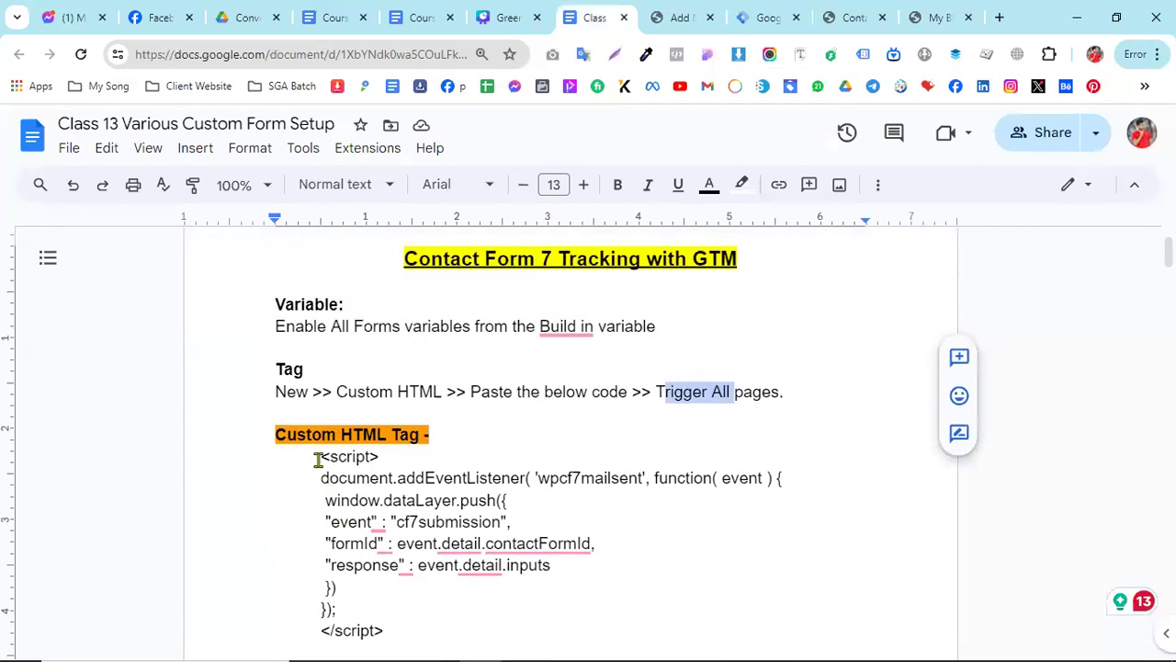
scroll(318, 458, down, 1)
drag(319, 369, 389, 526)
scroll(543, 422, up, 1)
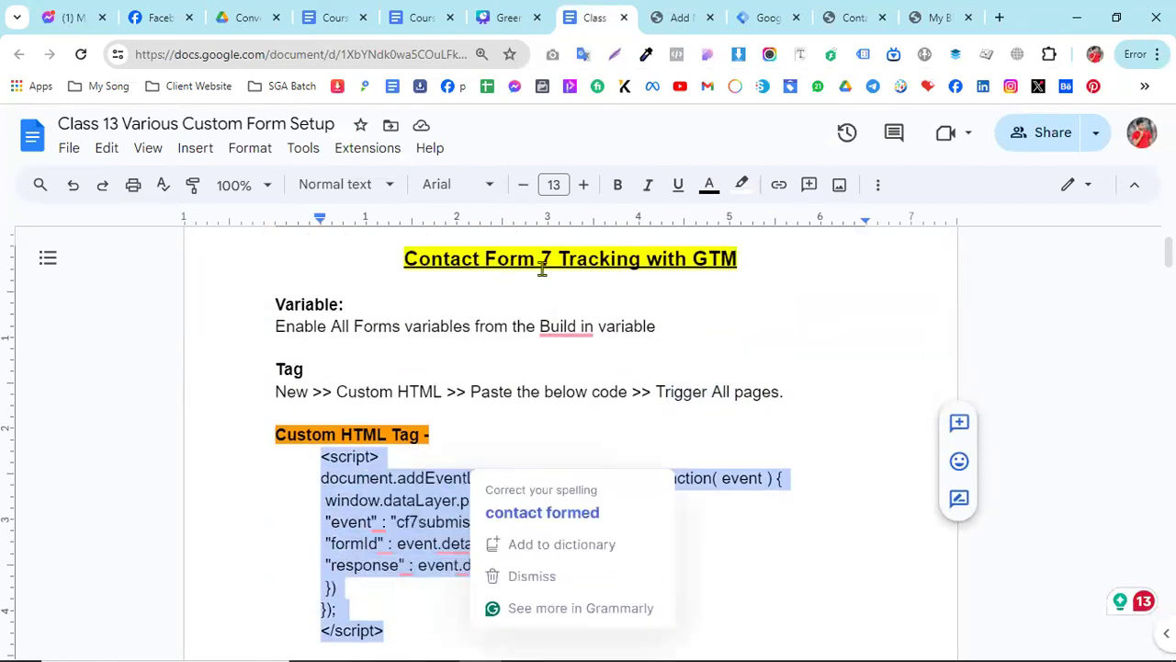
right_click(418, 501)
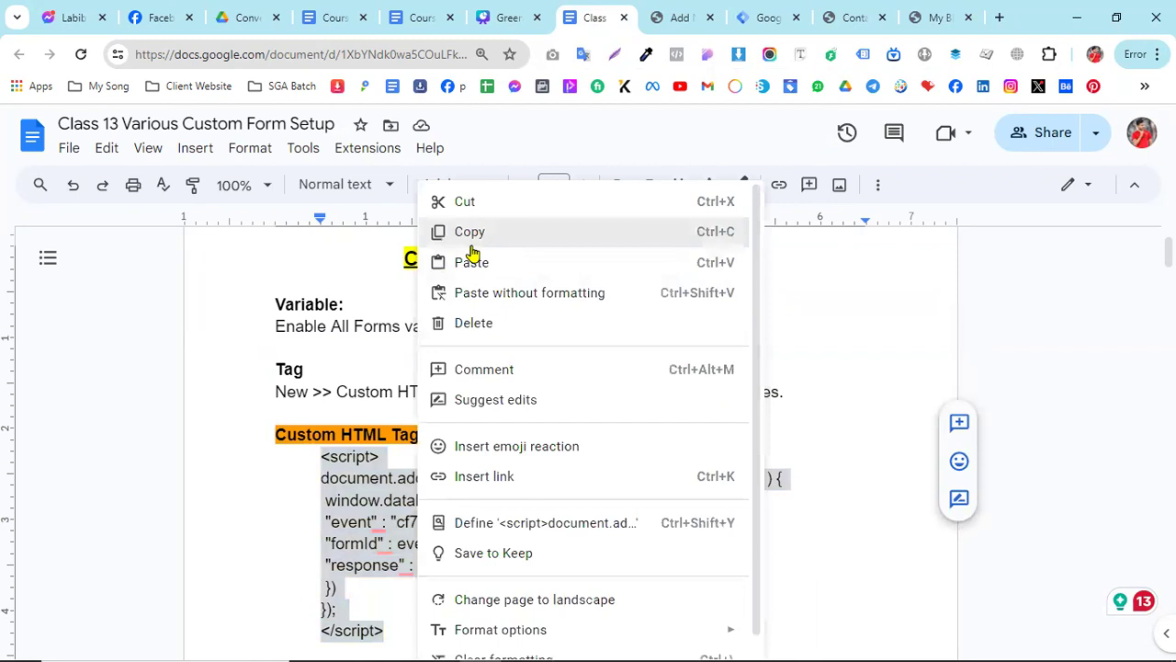
click(473, 231)
- Return to Google Tag Manager, close the built-in variable configuration and start a new tag of type Custom HTML
click(686, 11)
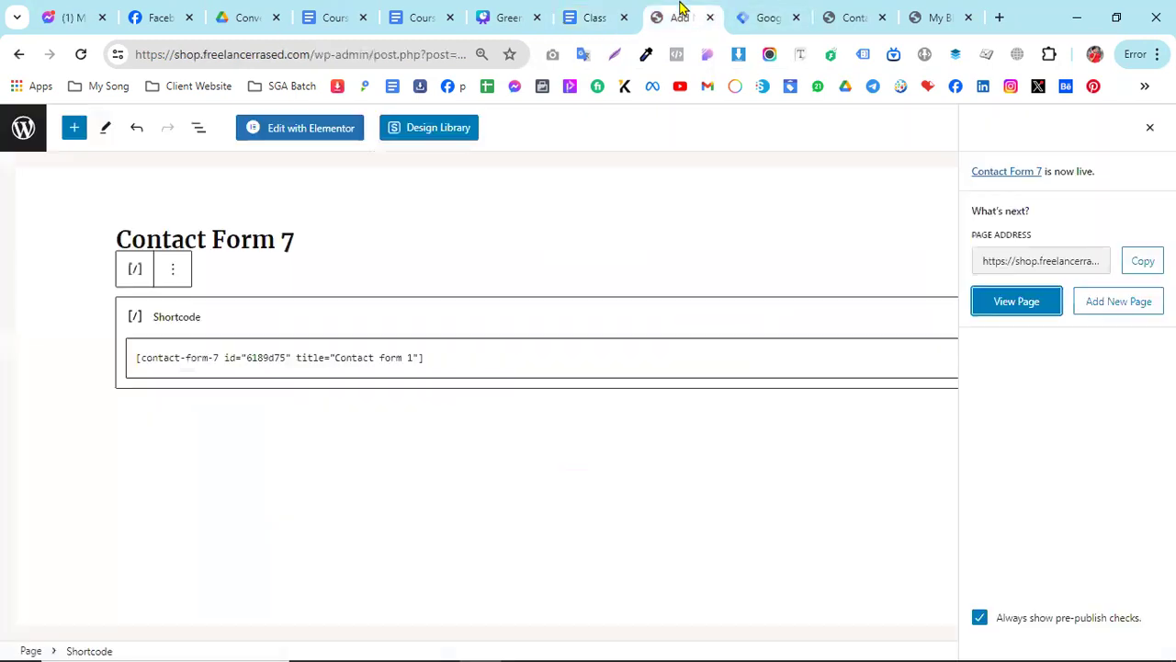
click(756, 13)
click(413, 251)
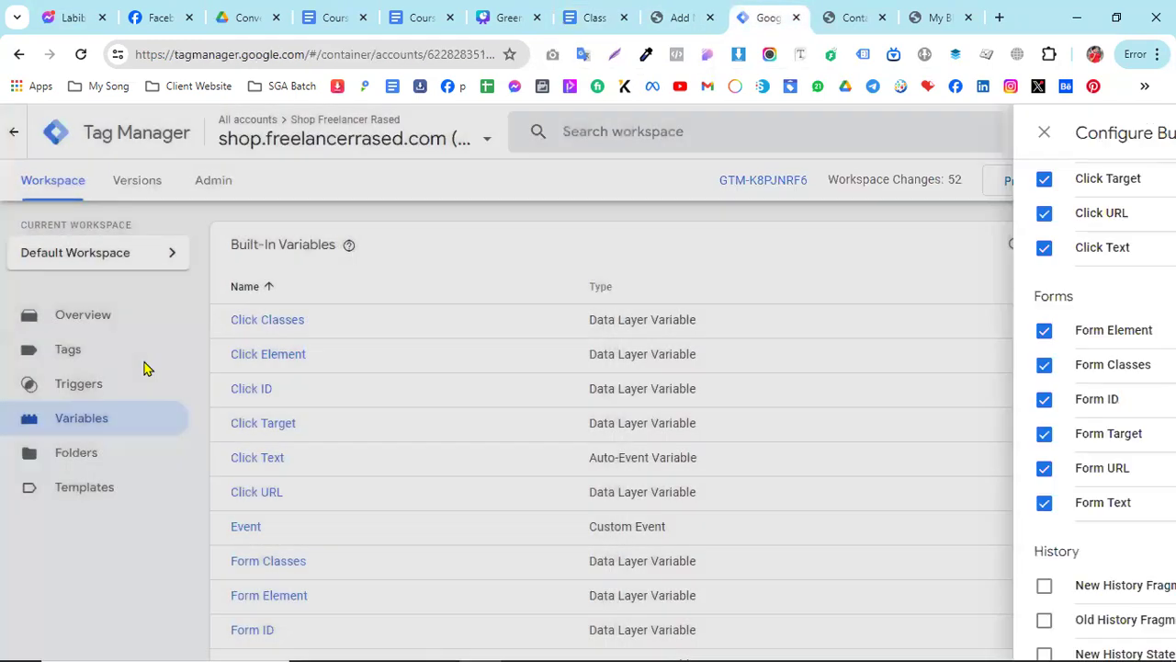
click(101, 357)
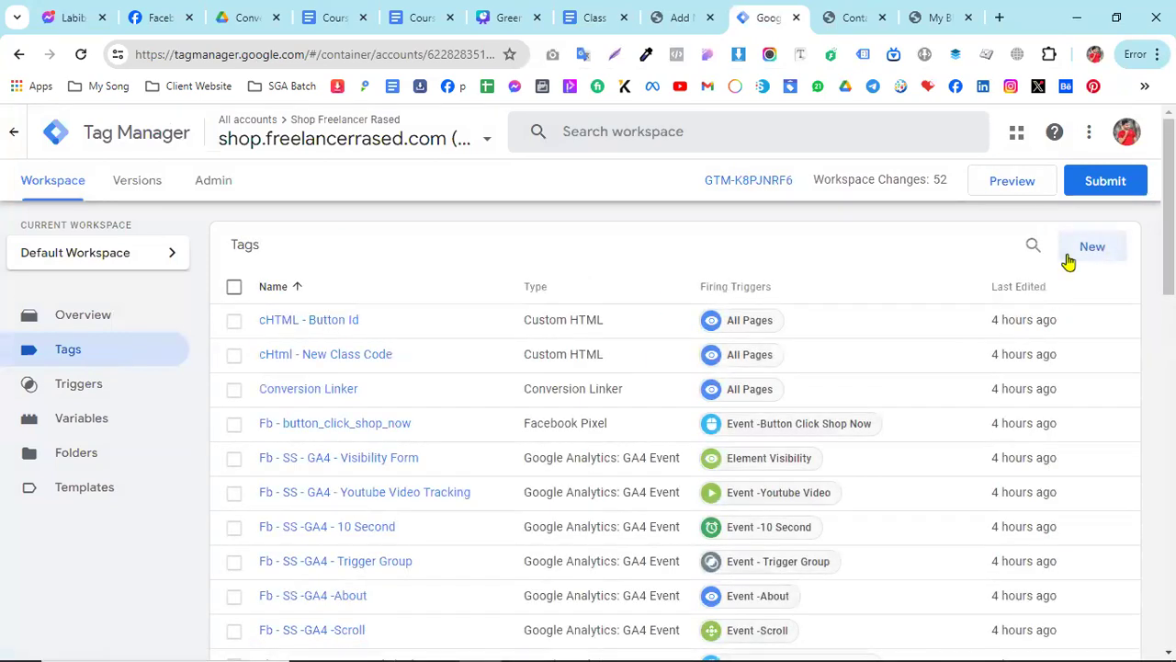
click(1065, 253)
click(856, 328)
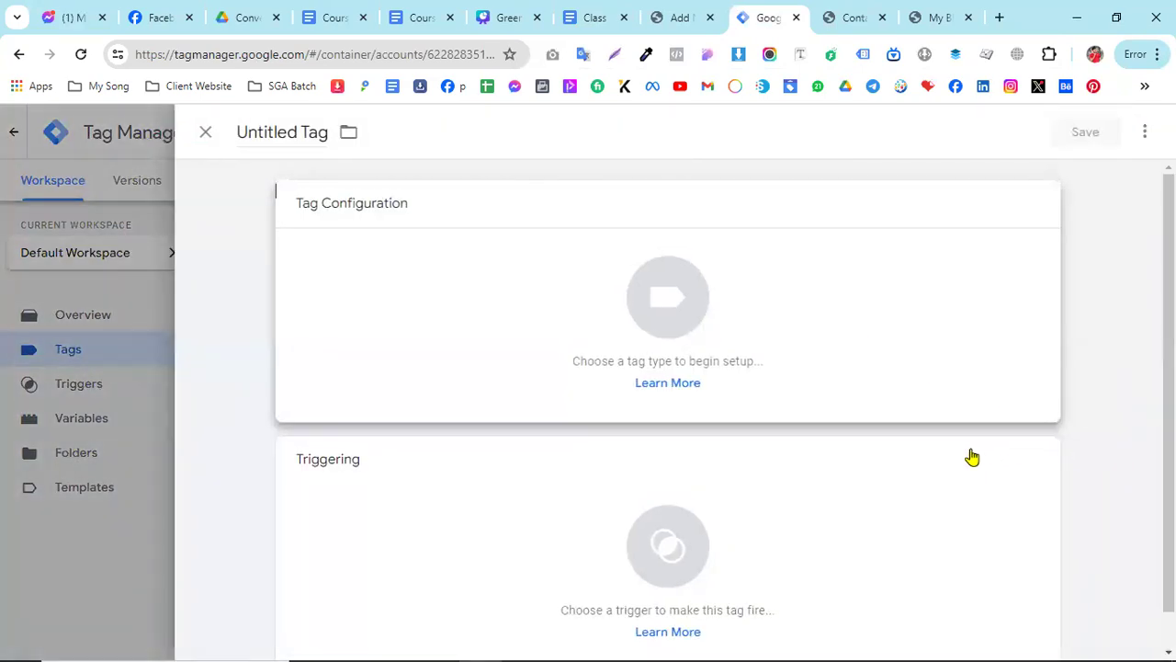
scroll(862, 447, down, 2)
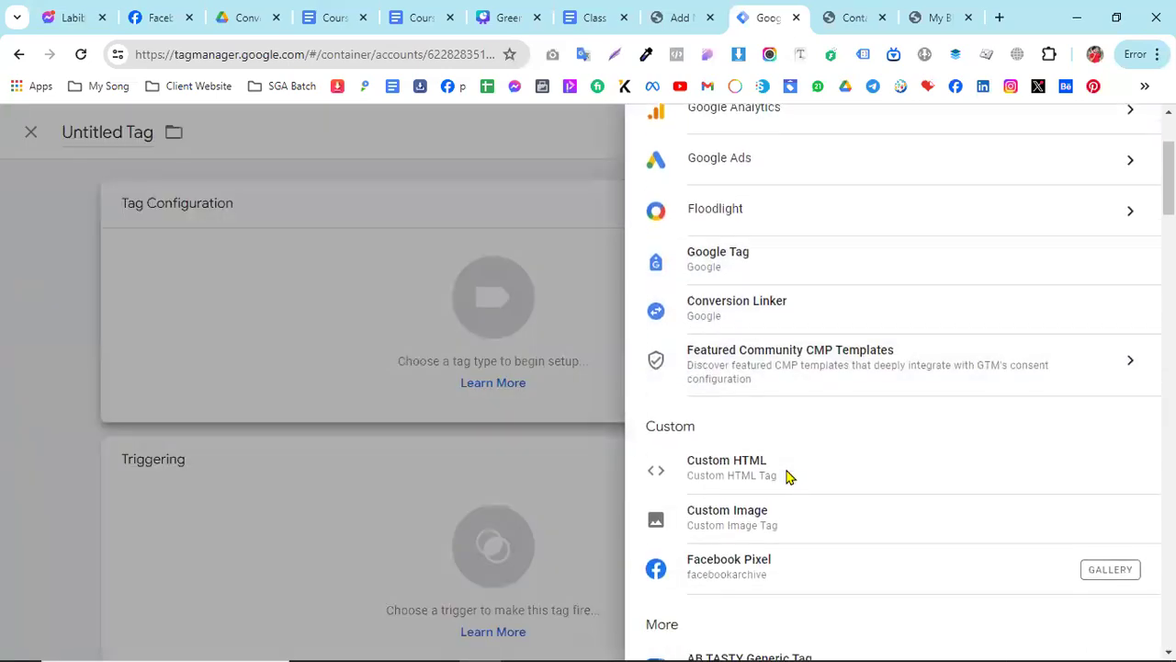
click(920, 480)
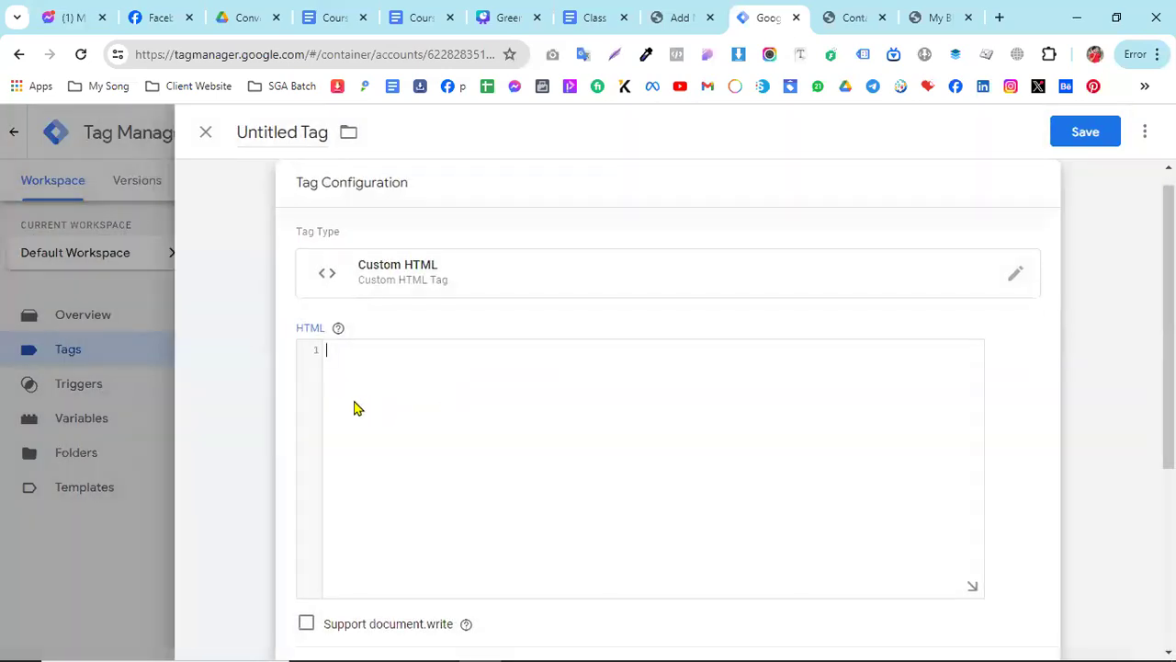
- Paste the copied script into the tag's HTML code and name the tag "cHTML -CF7 Code"
right_click(341, 358)
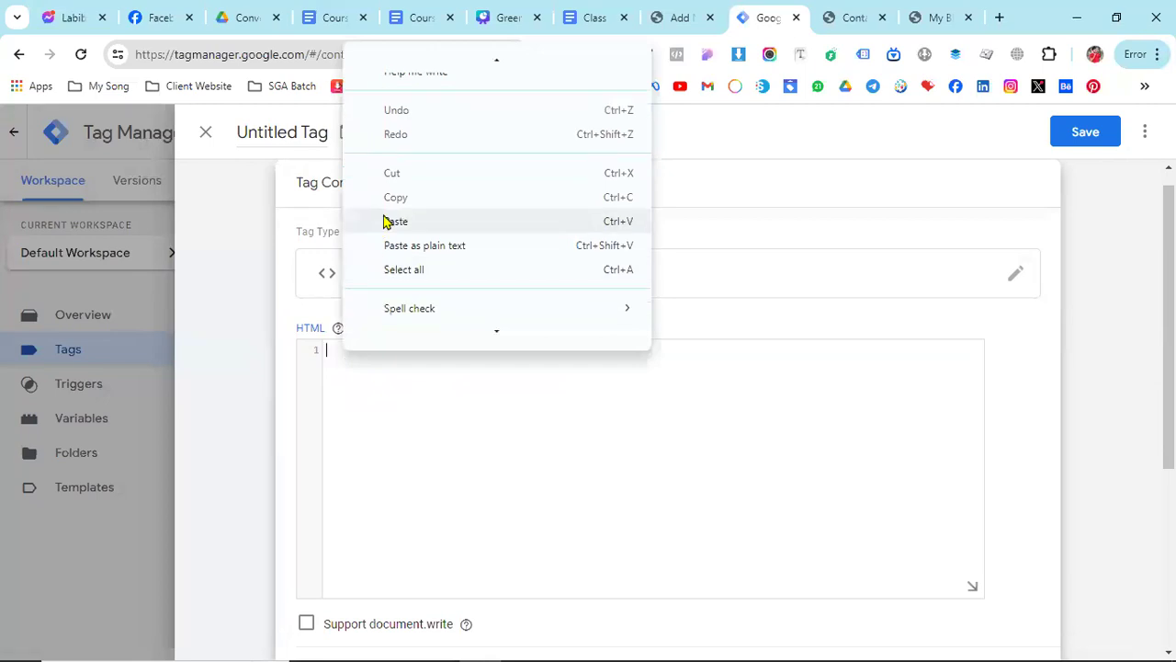
click(388, 220)
click(280, 128)
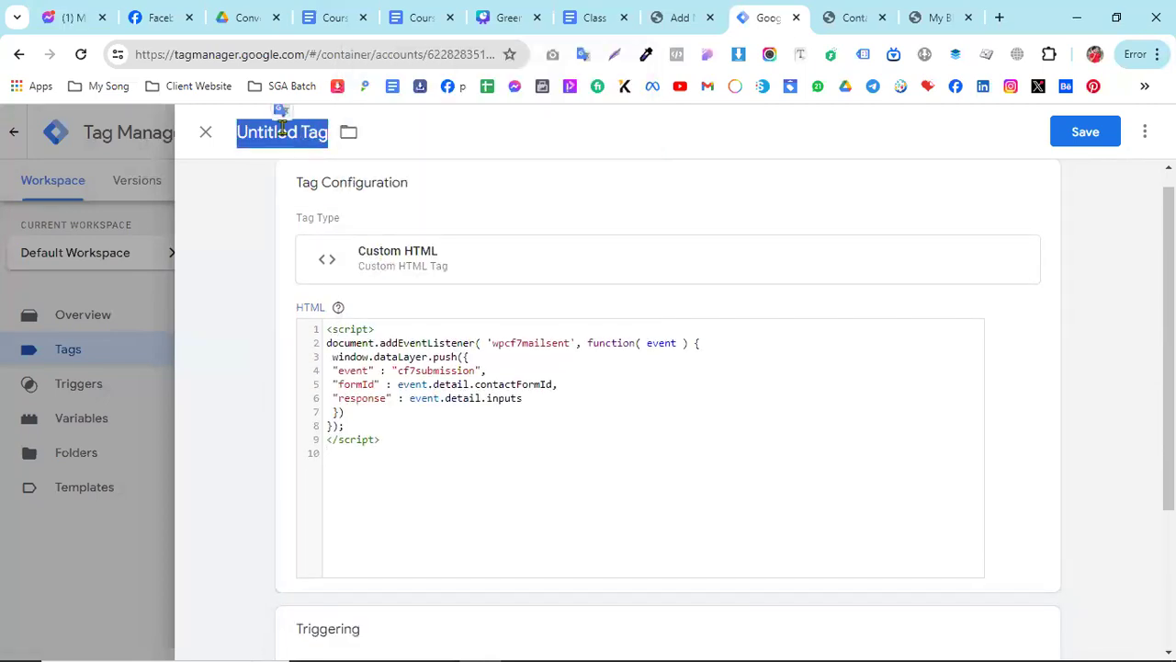
text(cH)
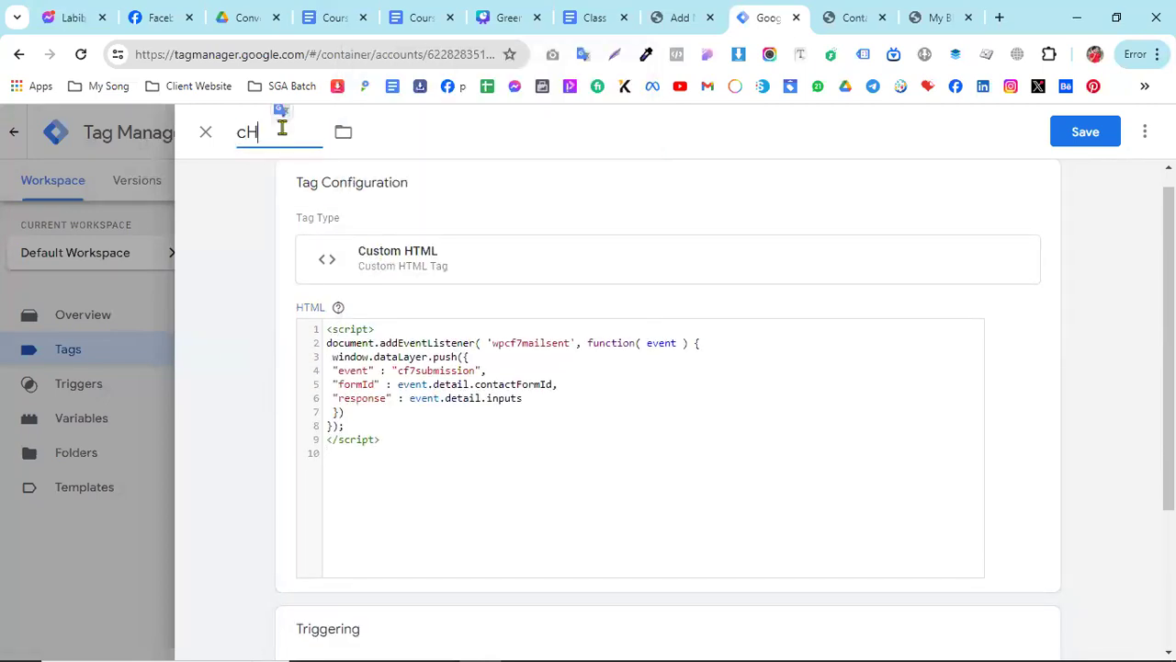
text(TML)
text(-CF7 Code)
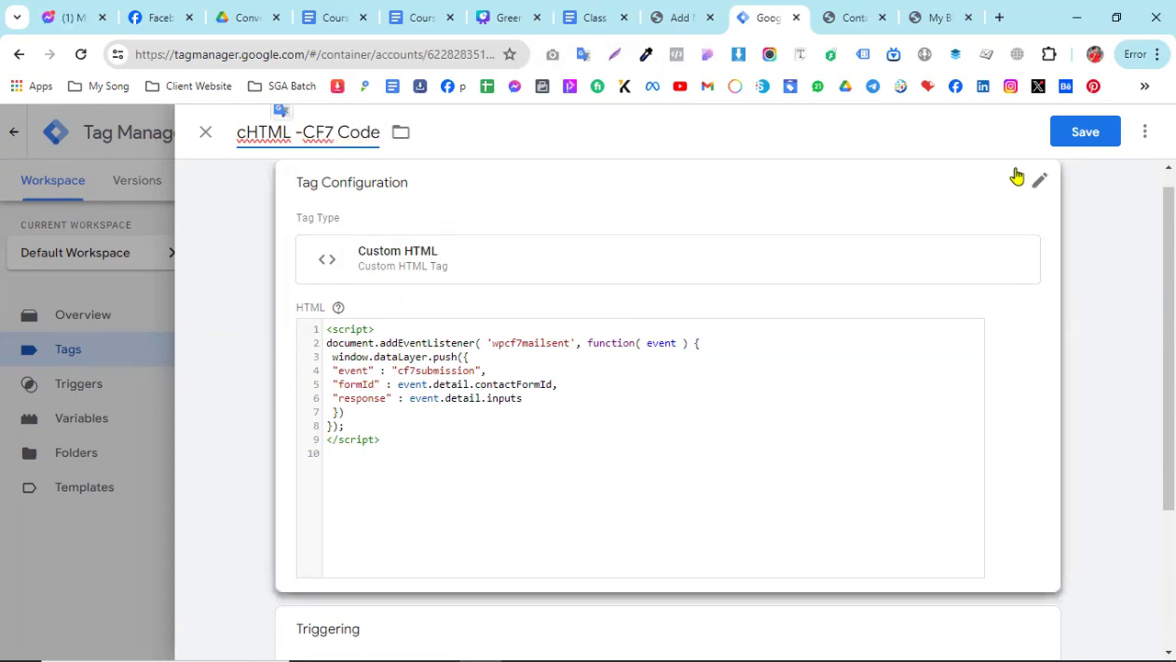
- Add the All Pages trigger to the Custom HTML tag and save the tag
click(1078, 137)
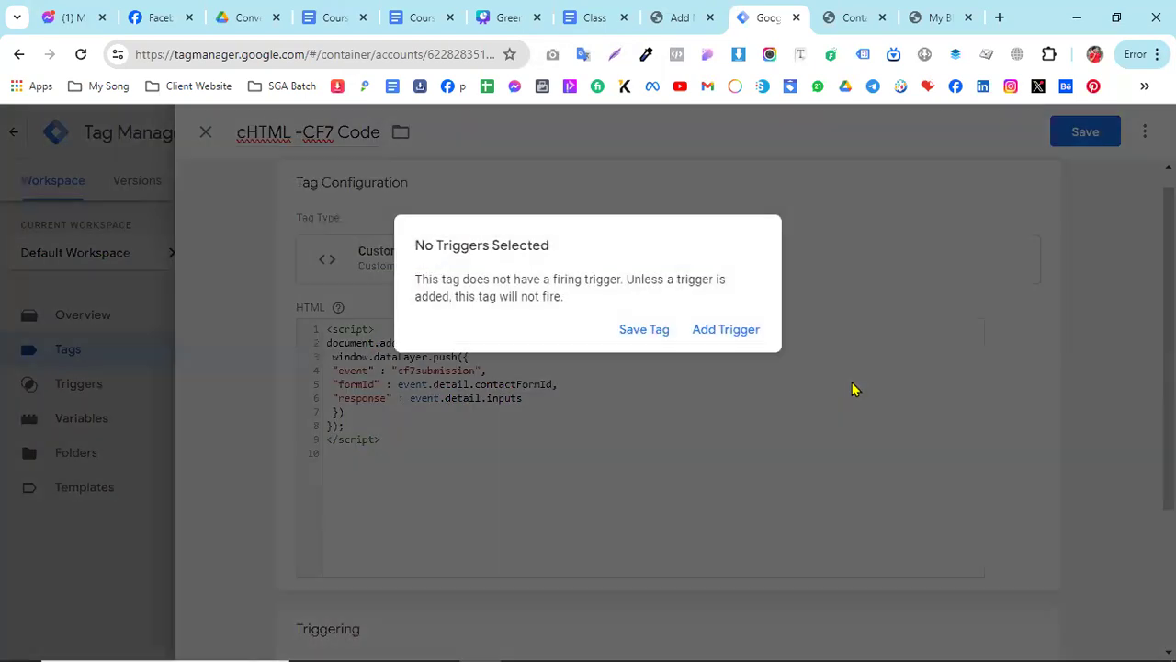
click(729, 342)
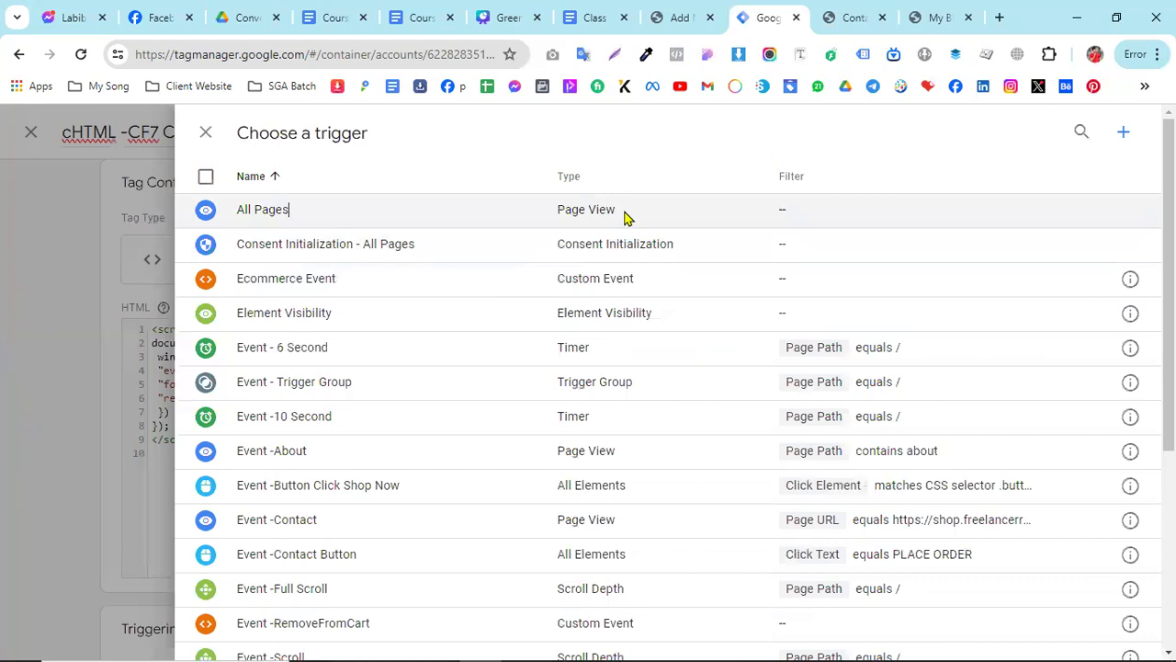
click(624, 217)
click(1079, 136)
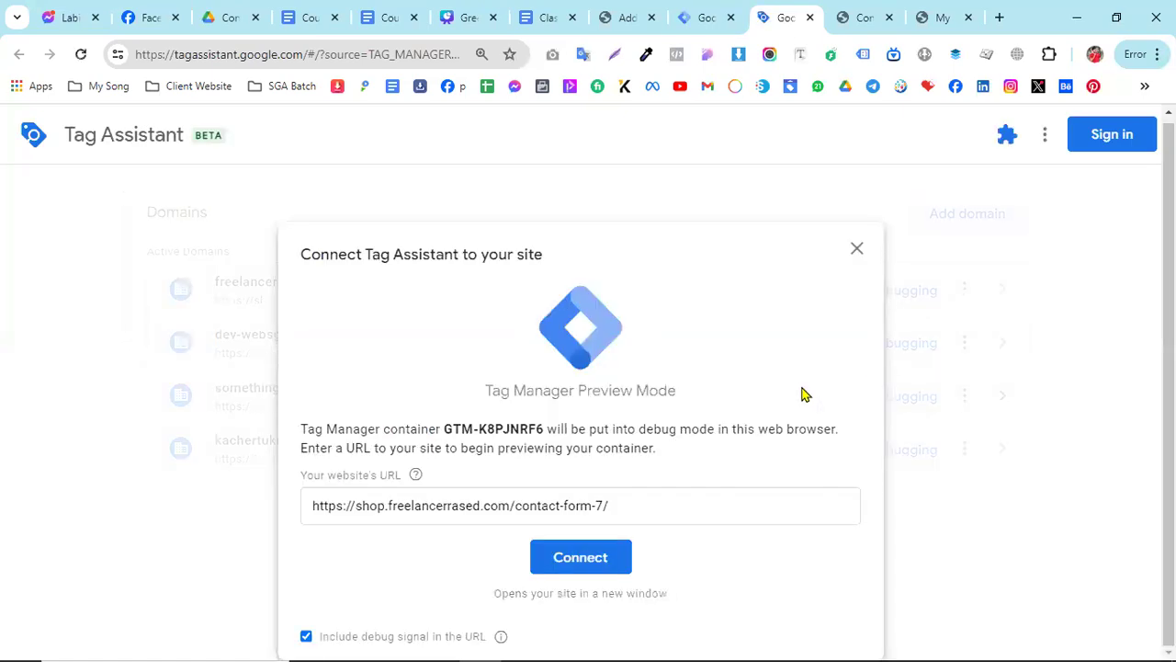
- Connect Tag Assistant to the contact-form-7 page, fill in the form's name, email and subject with saved entries, and submit it
click(592, 557)
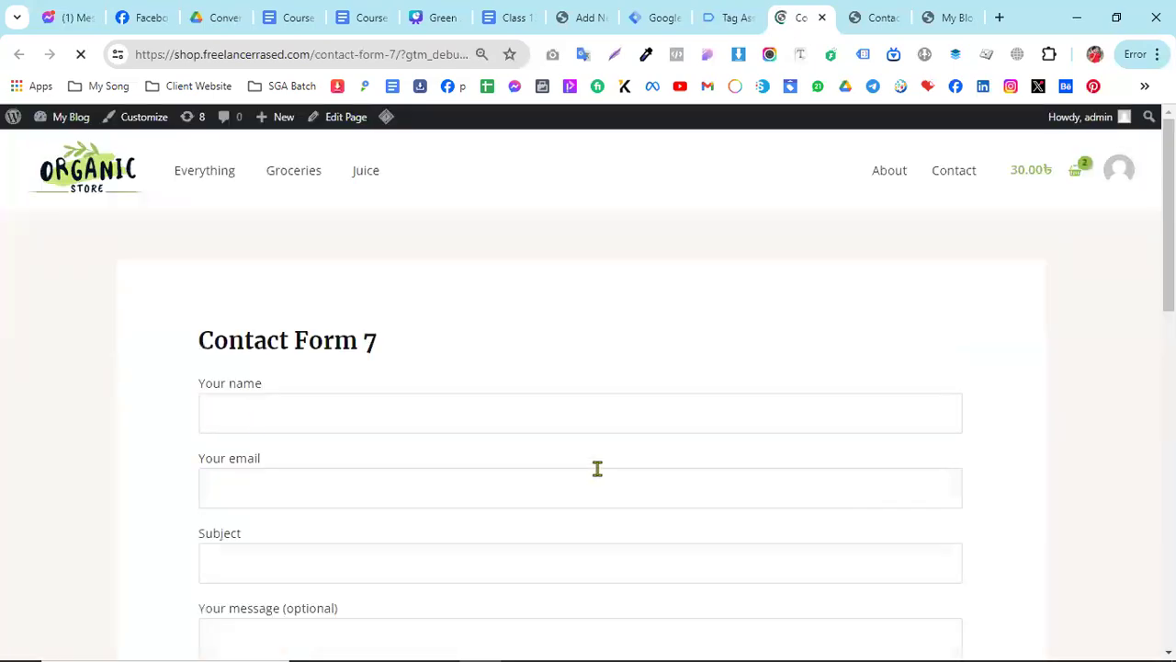
scroll(432, 404, down, 2)
click(246, 238)
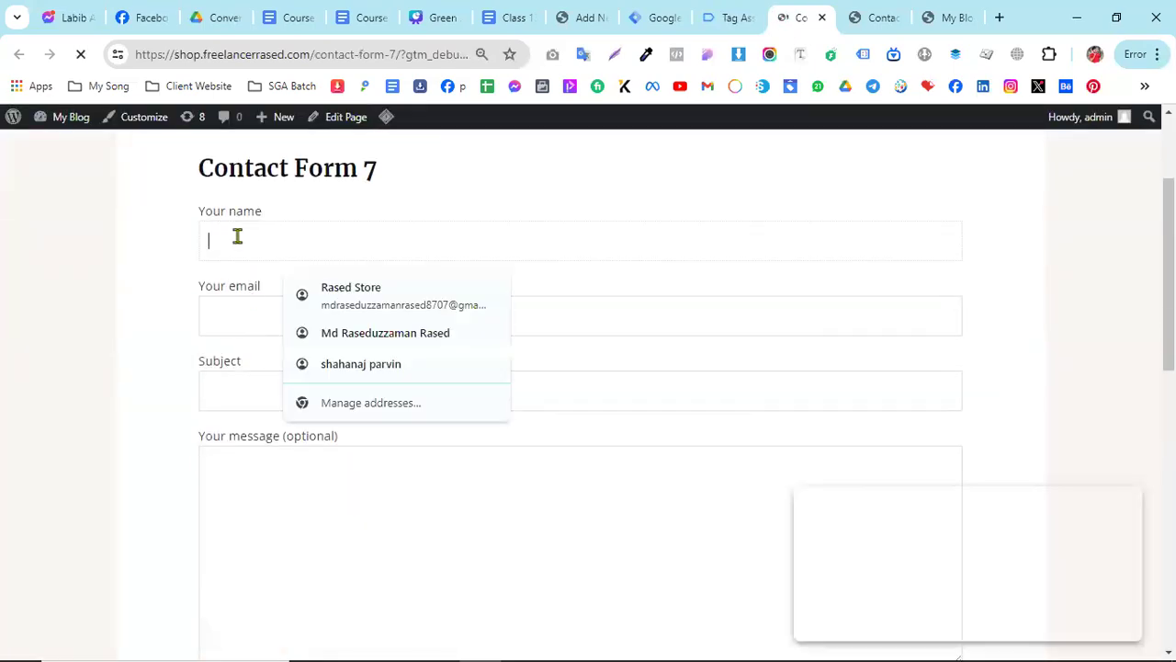
click(352, 303)
click(268, 391)
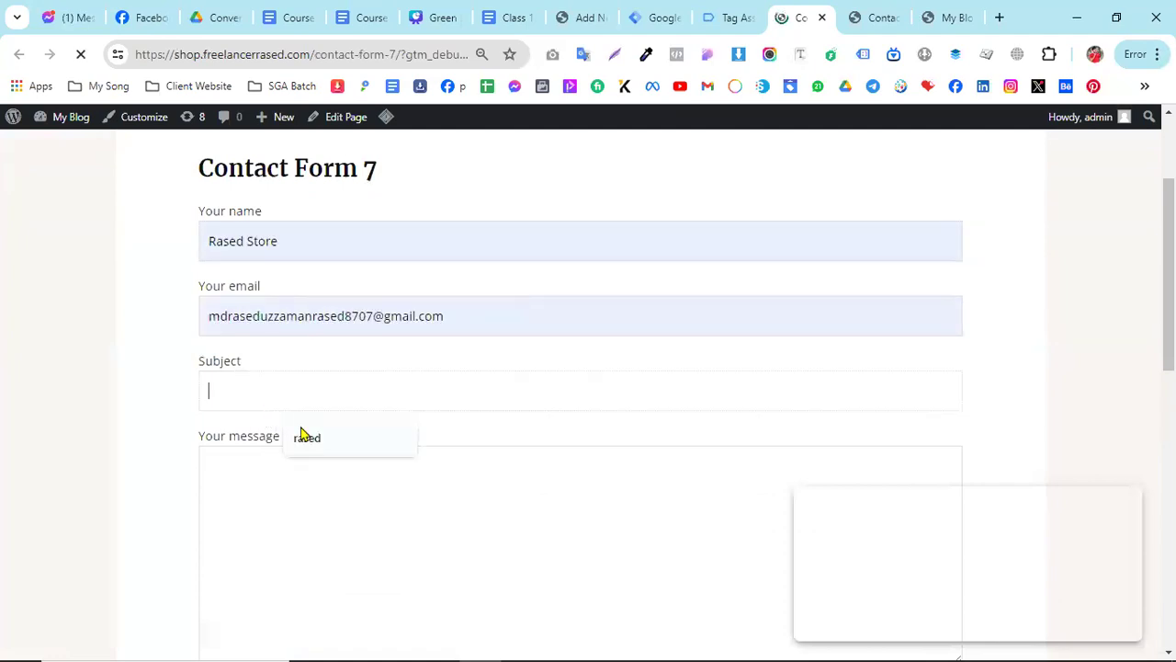
click(304, 438)
scroll(472, 486, down, 3)
click(250, 448)
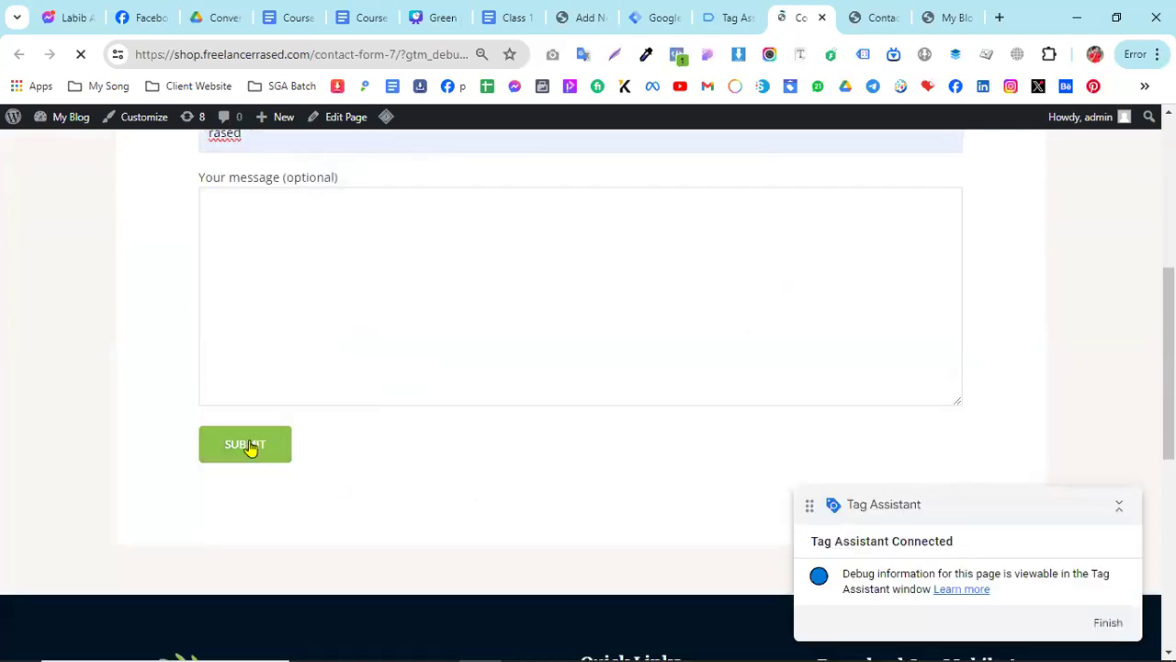
- Switch to Tag Assistant, dismiss the connection notice and open the Form Submit event of the Contact Form 7 page
click(726, 18)
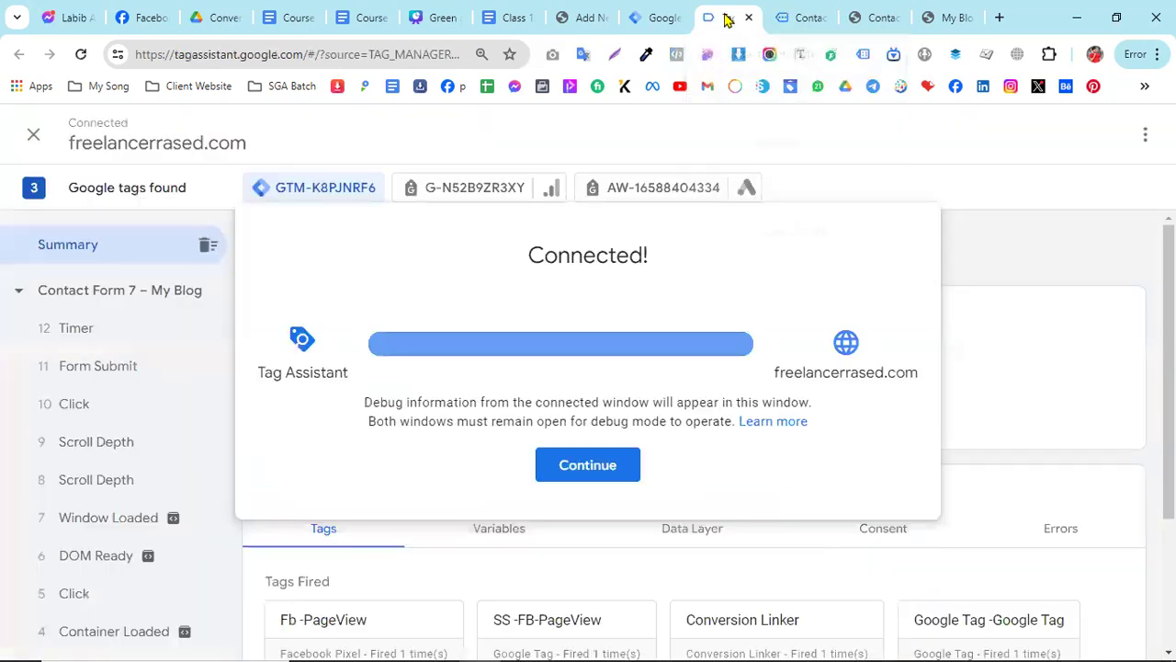
click(584, 466)
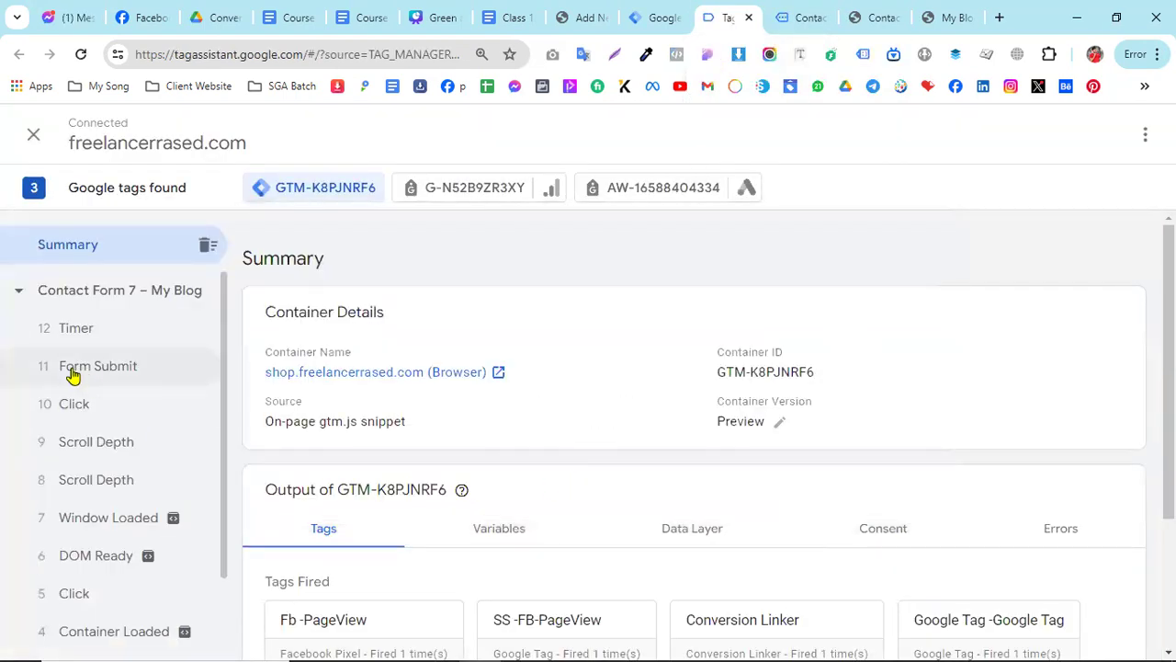
click(101, 369)
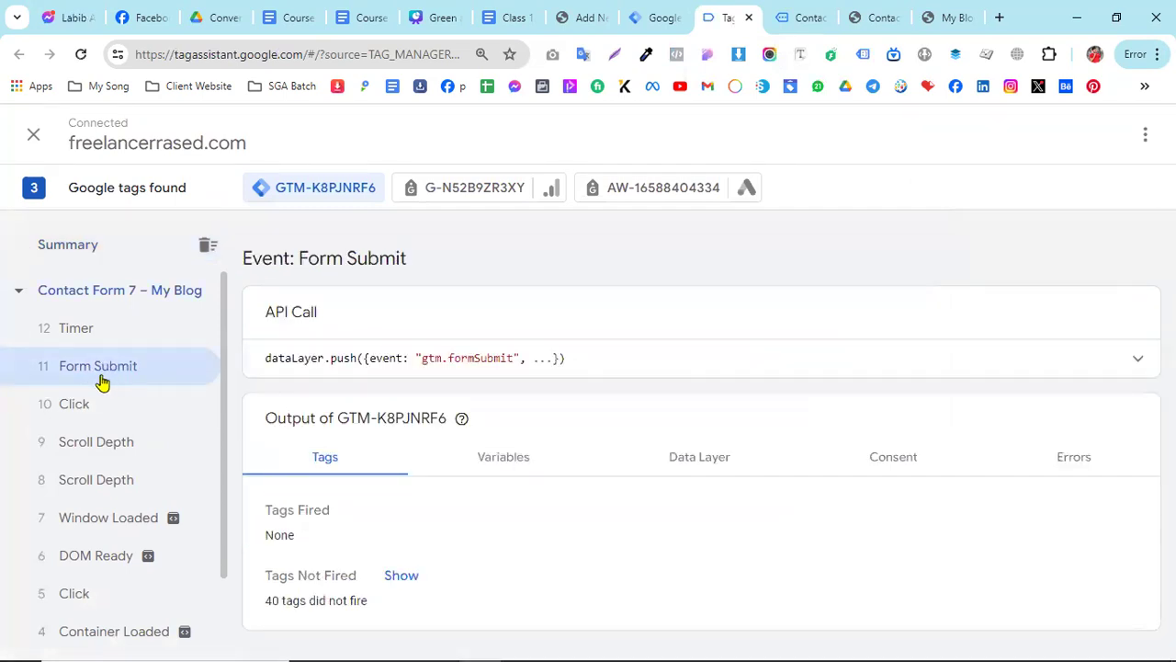
click(81, 415)
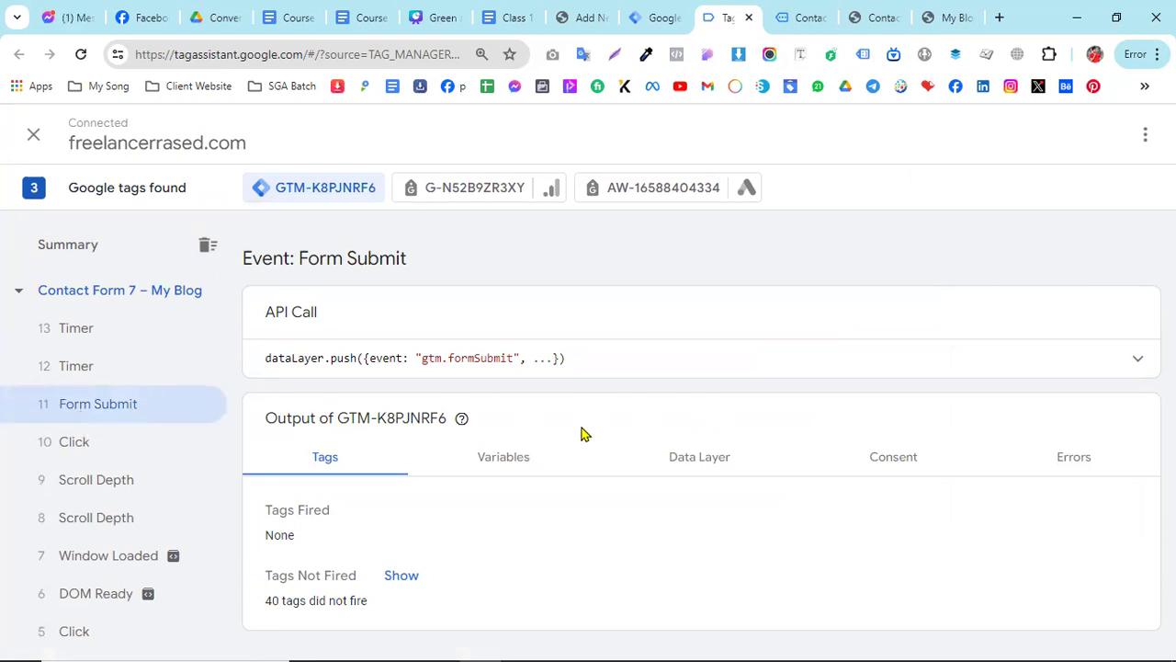
- Examine the data layer values recorded for the Form Submit event
click(522, 461)
click(692, 457)
scroll(525, 407, down, 8)
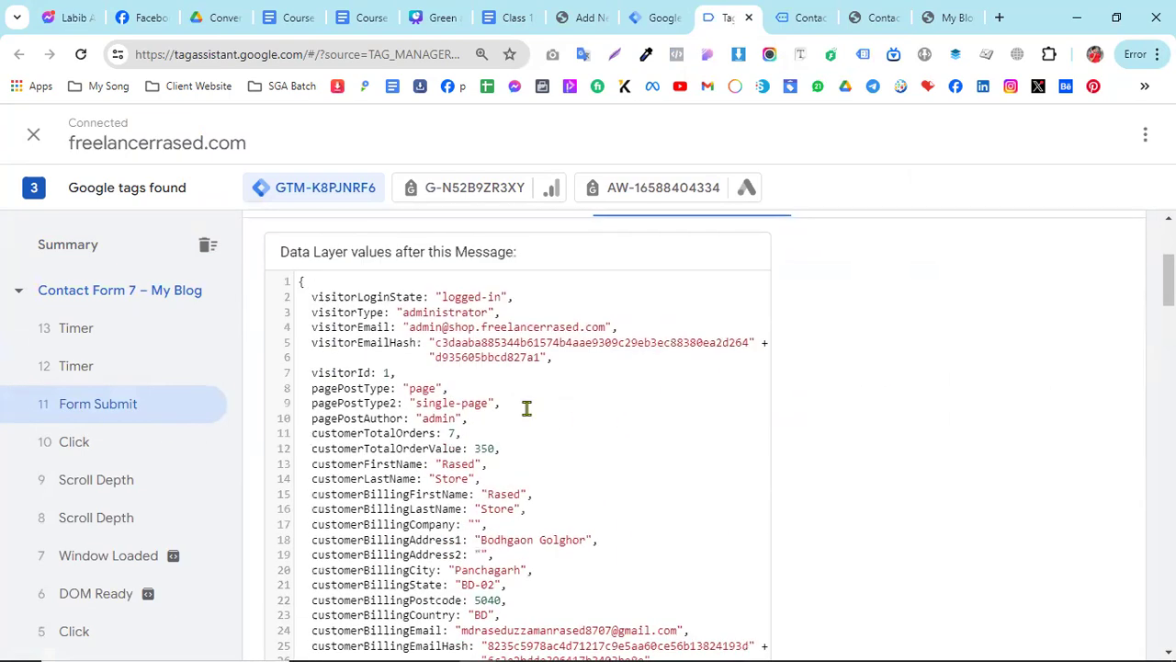
scroll(452, 407, down, 15)
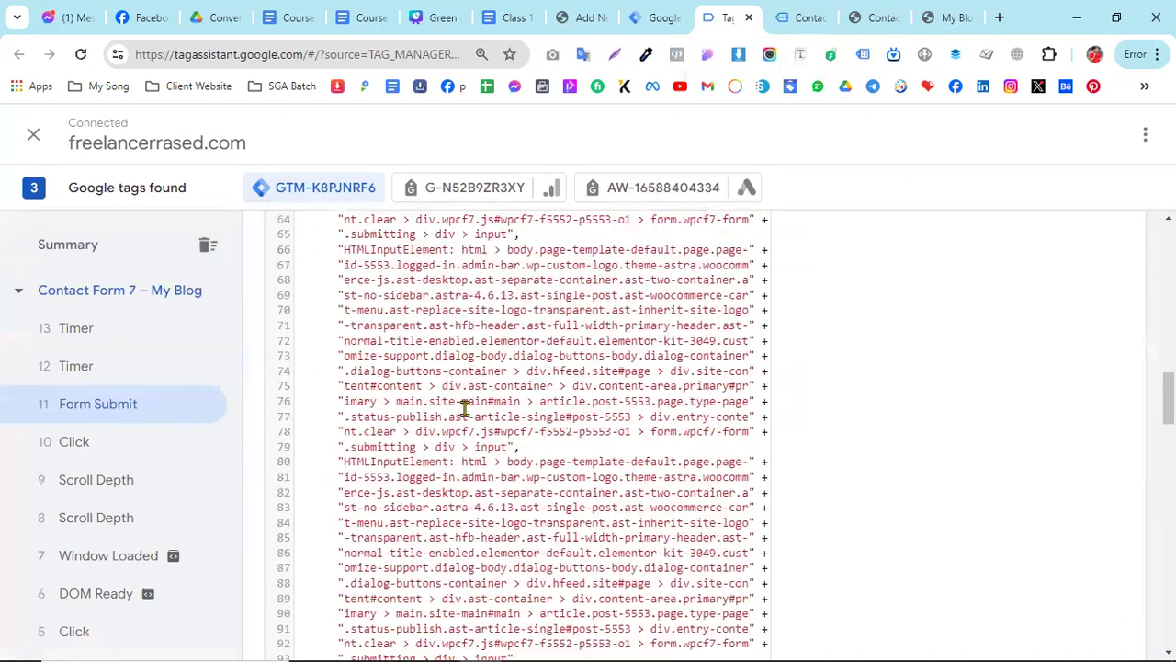
scroll(464, 410, down, 10)
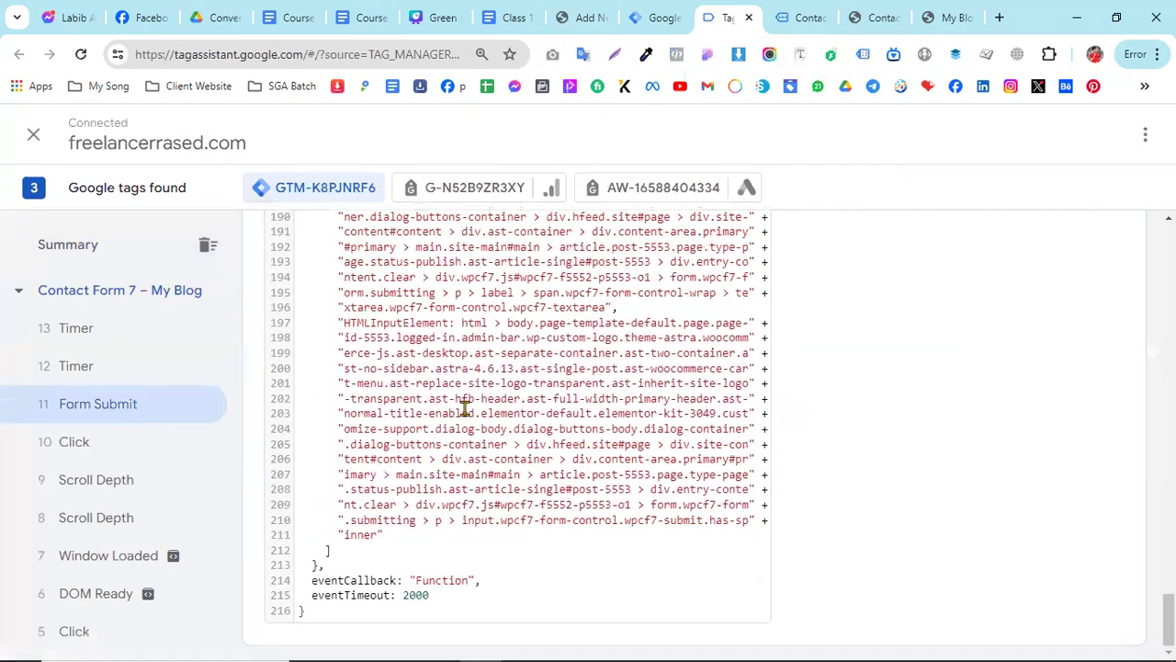
scroll(556, 488, up, 20)
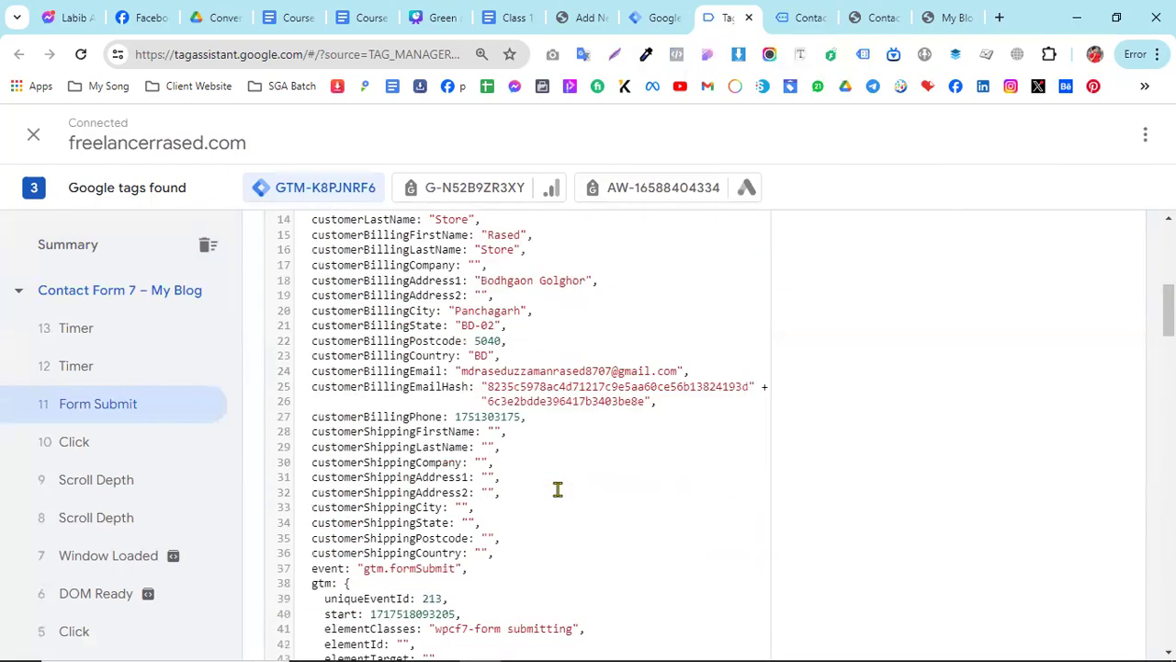
scroll(558, 489, up, 4)
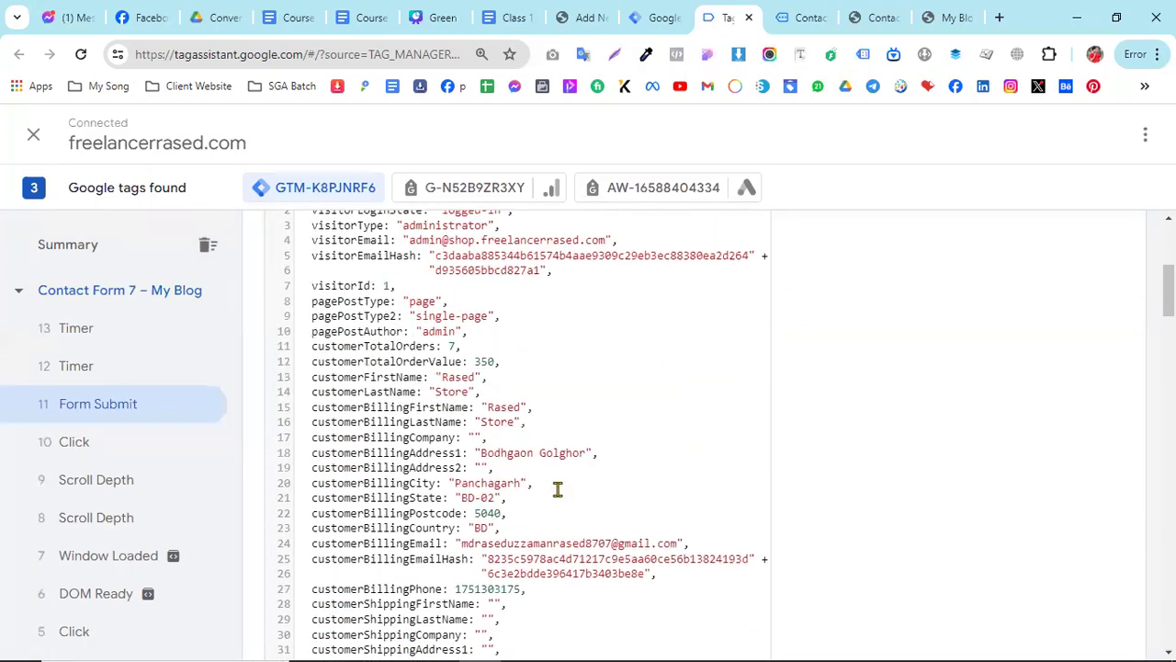
drag(503, 421, 592, 515)
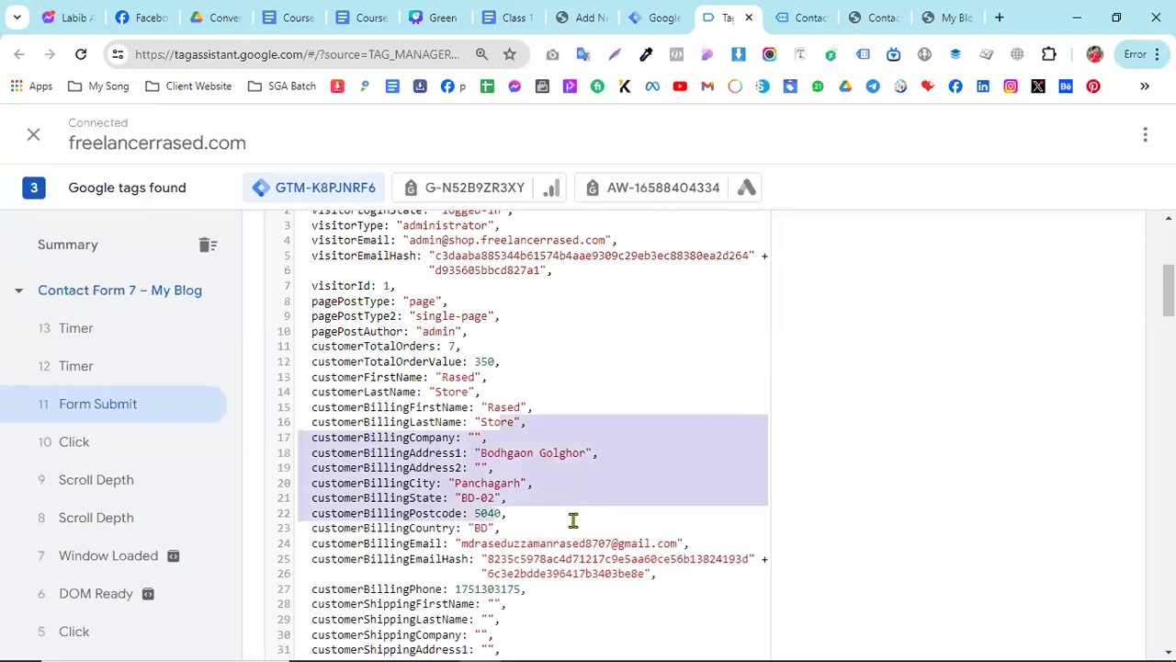
scroll(573, 520, up, 3)
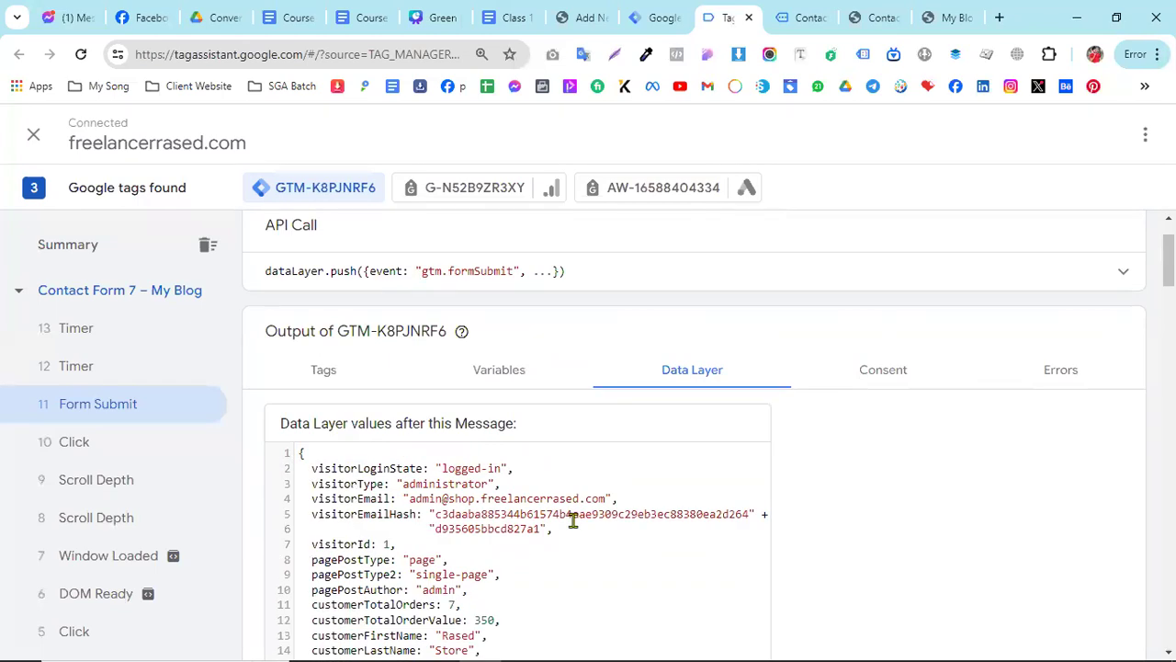
scroll(572, 521, down, 1)
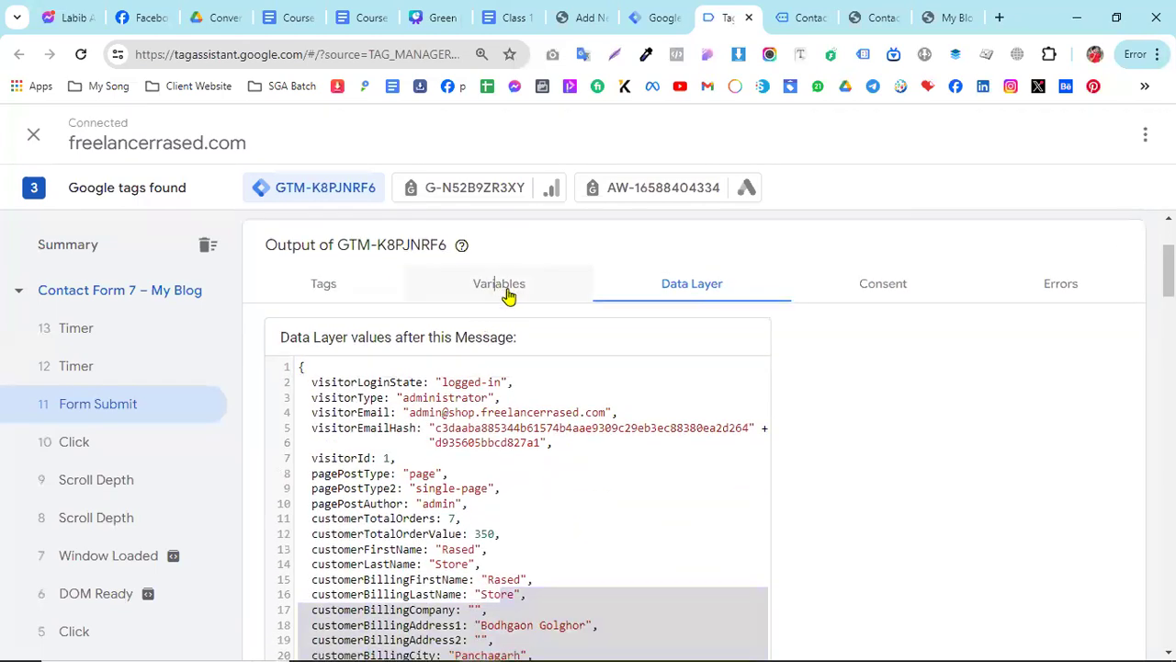
- Inspect the Form Submit event's variables and its full dataLayer.push API call
click(508, 292)
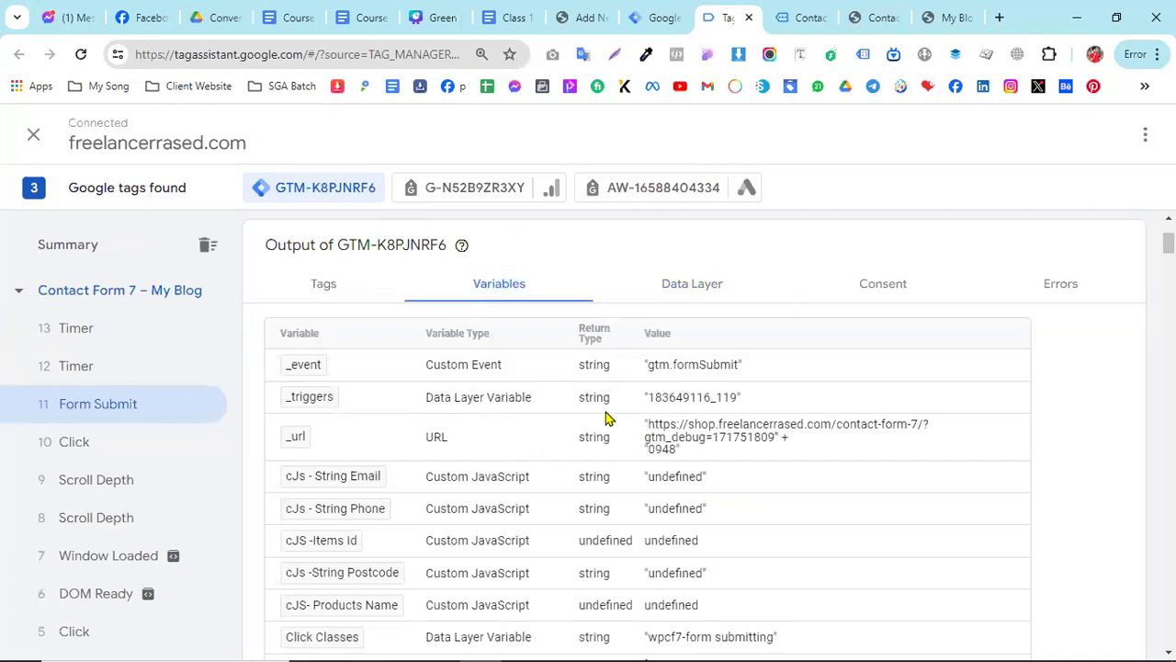
scroll(630, 475, down, 5)
scroll(597, 435, up, 6)
scroll(595, 434, up, 1)
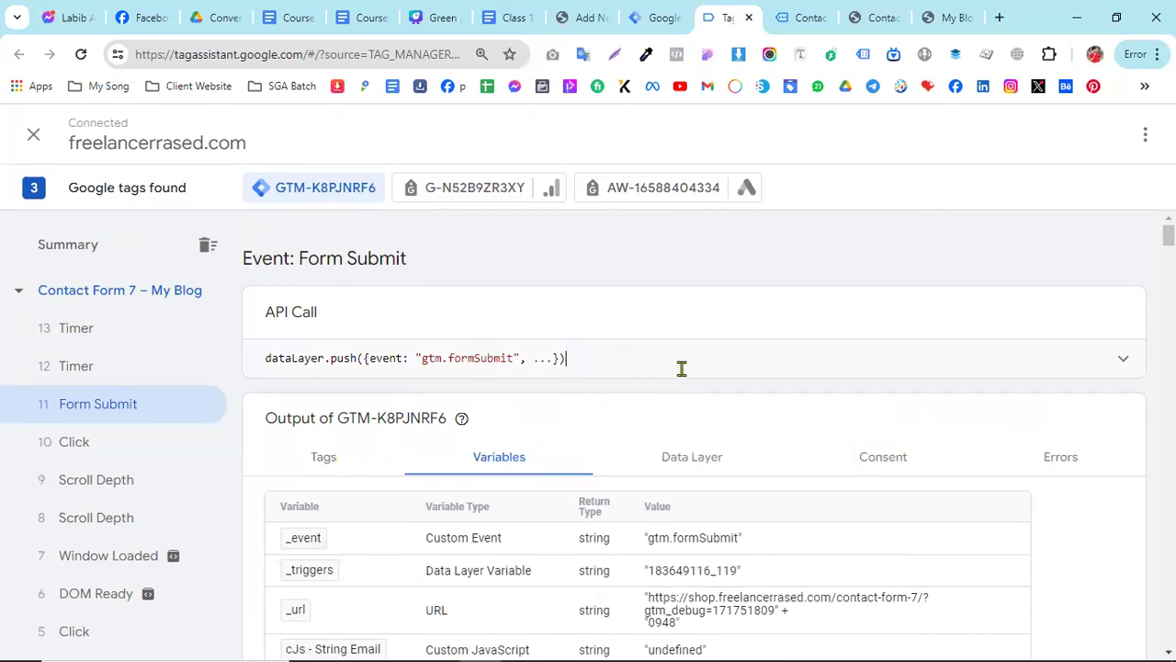
click(1114, 367)
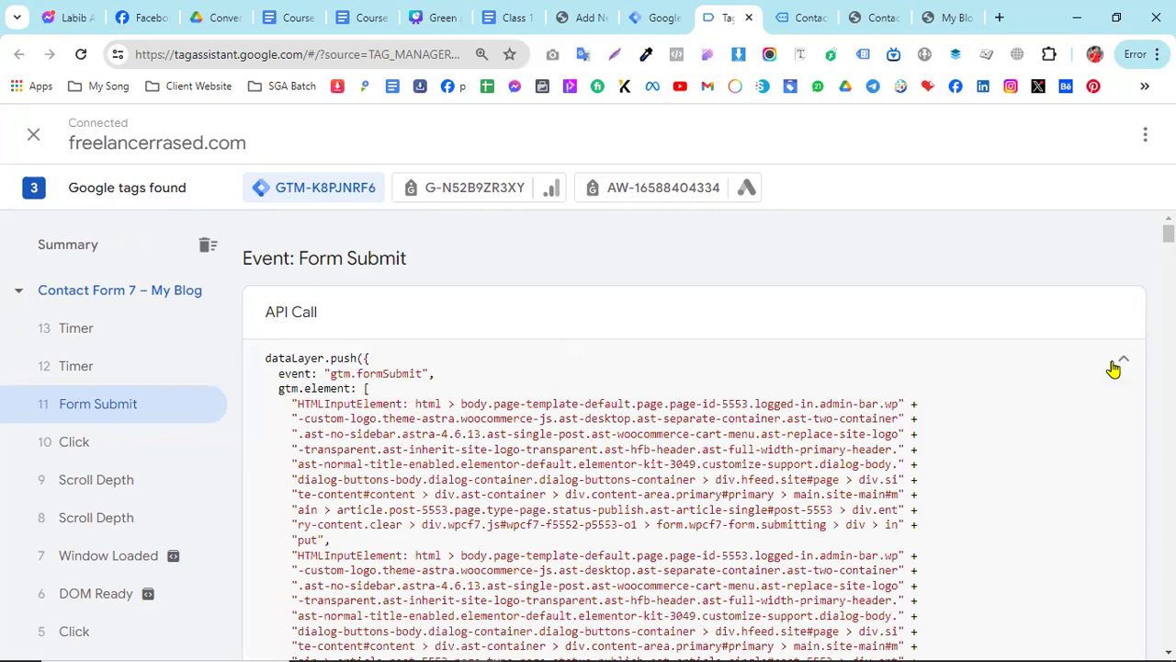
click(1114, 368)
scroll(599, 499, down, 2)
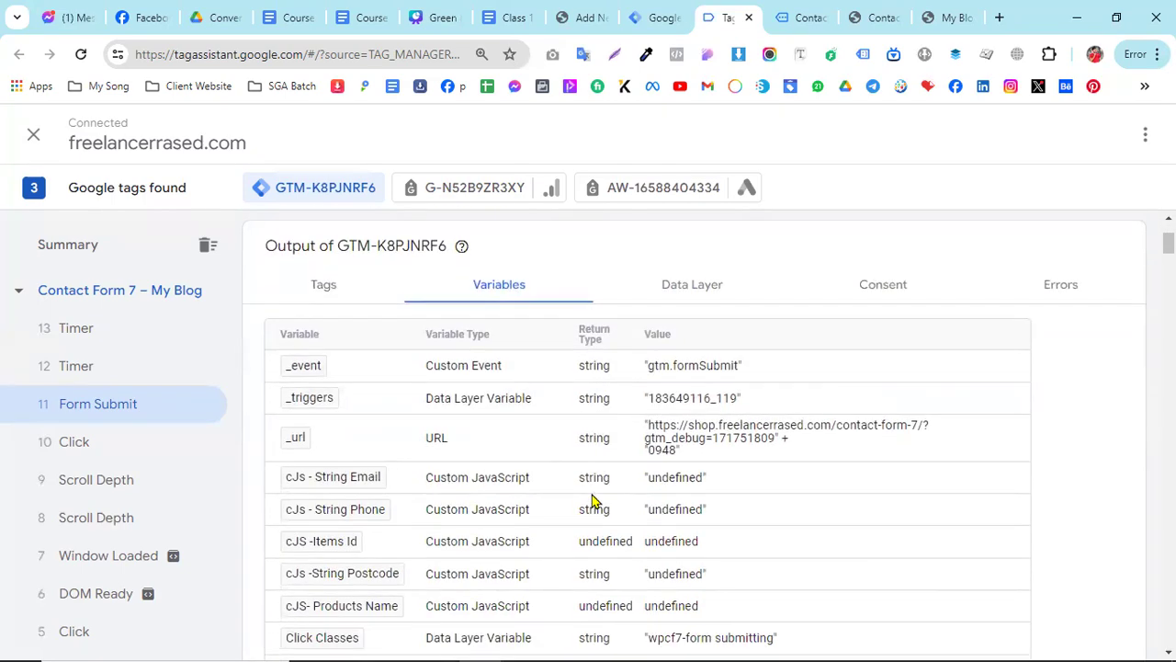
scroll(593, 501, down, 10)
scroll(648, 478, down, 8)
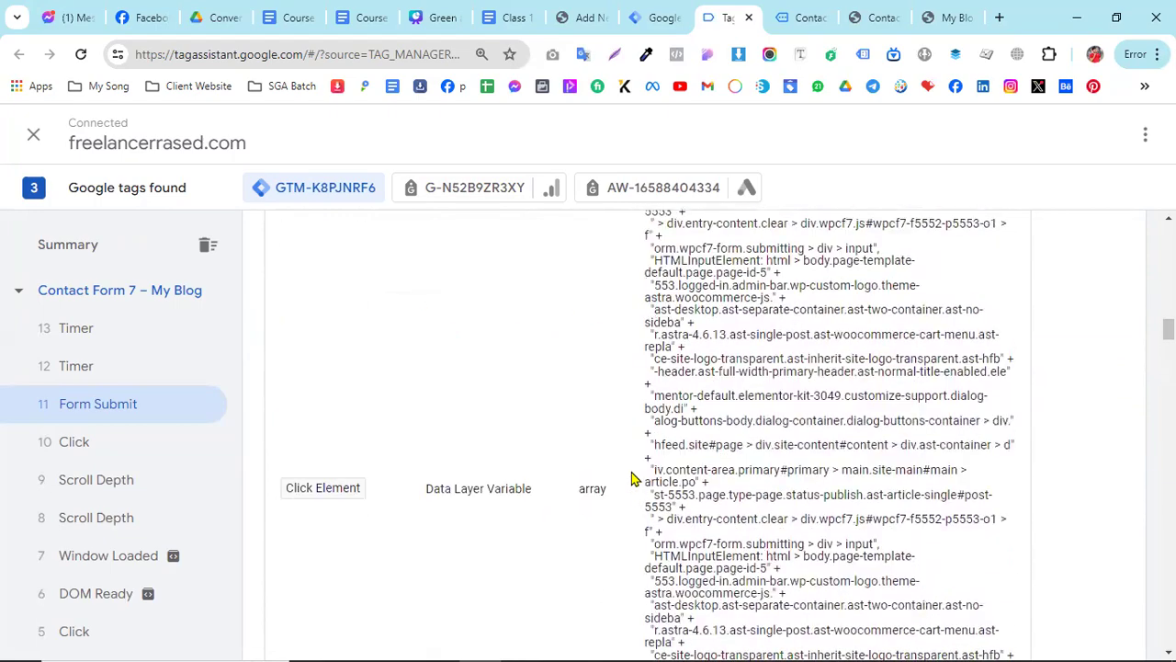
scroll(634, 478, up, 15)
- Check the Form Submit event's data layer values again, through to the end of the listing
click(692, 460)
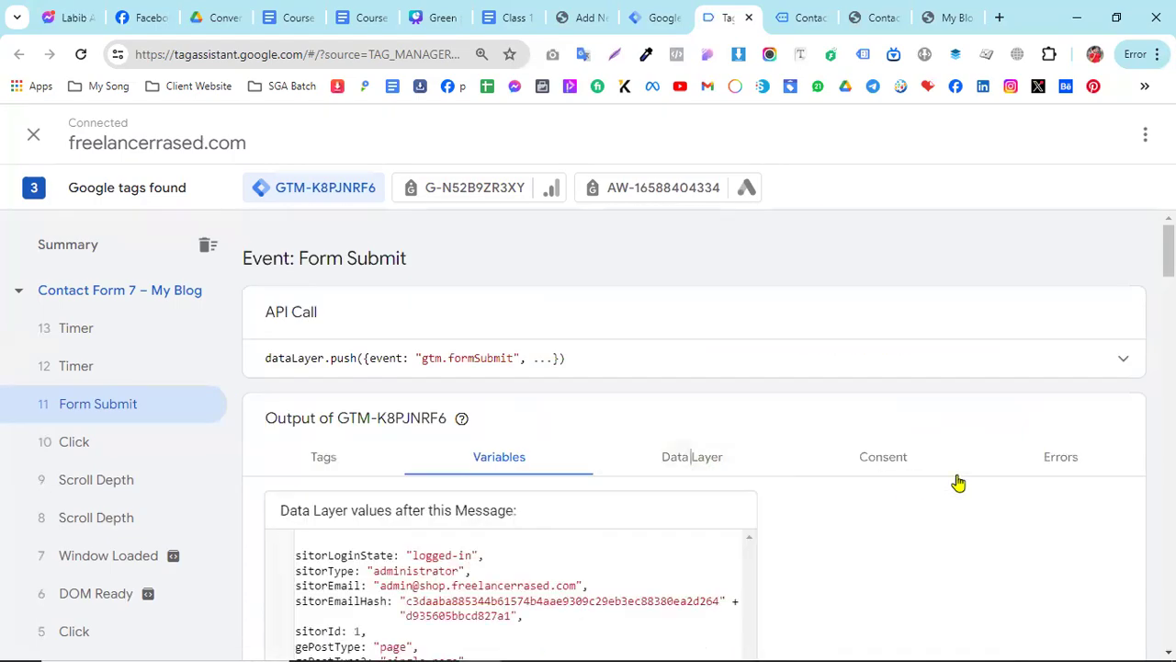
scroll(882, 474, down, 2)
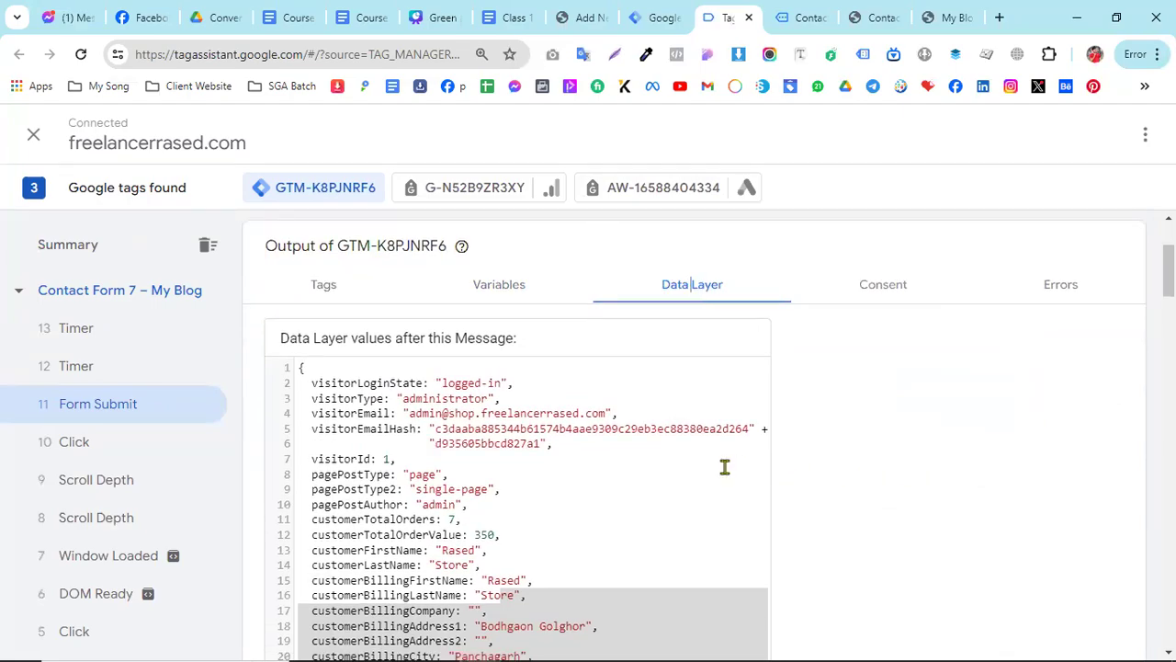
scroll(724, 467, down, 1)
scroll(724, 466, down, 20)
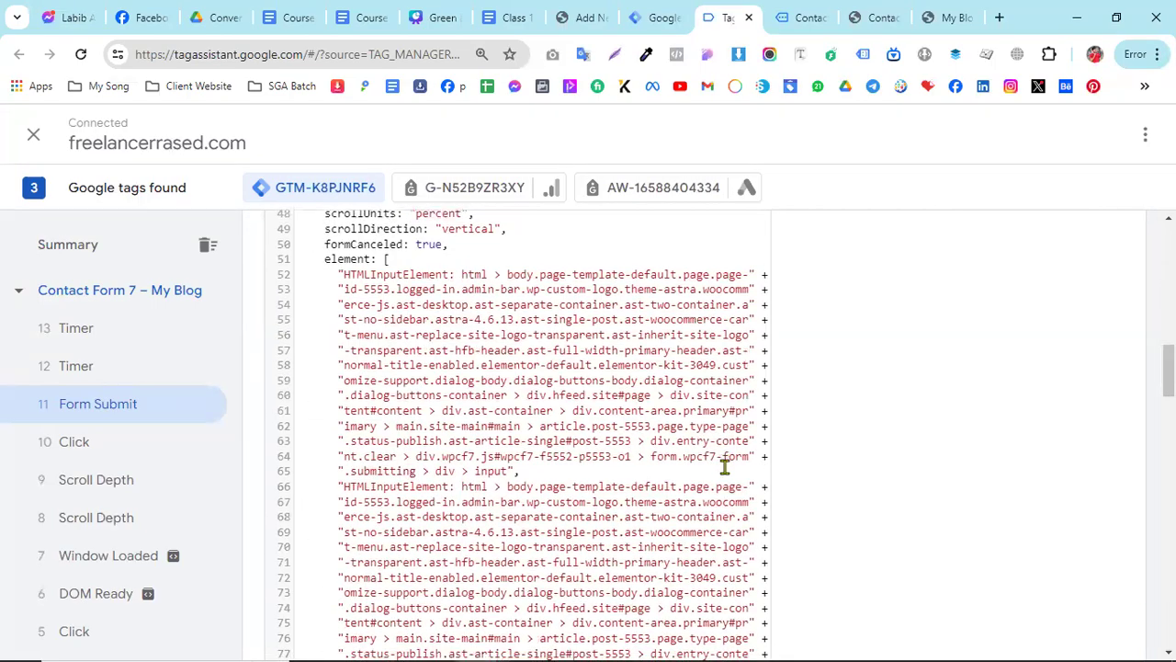
scroll(724, 467, down, 5)
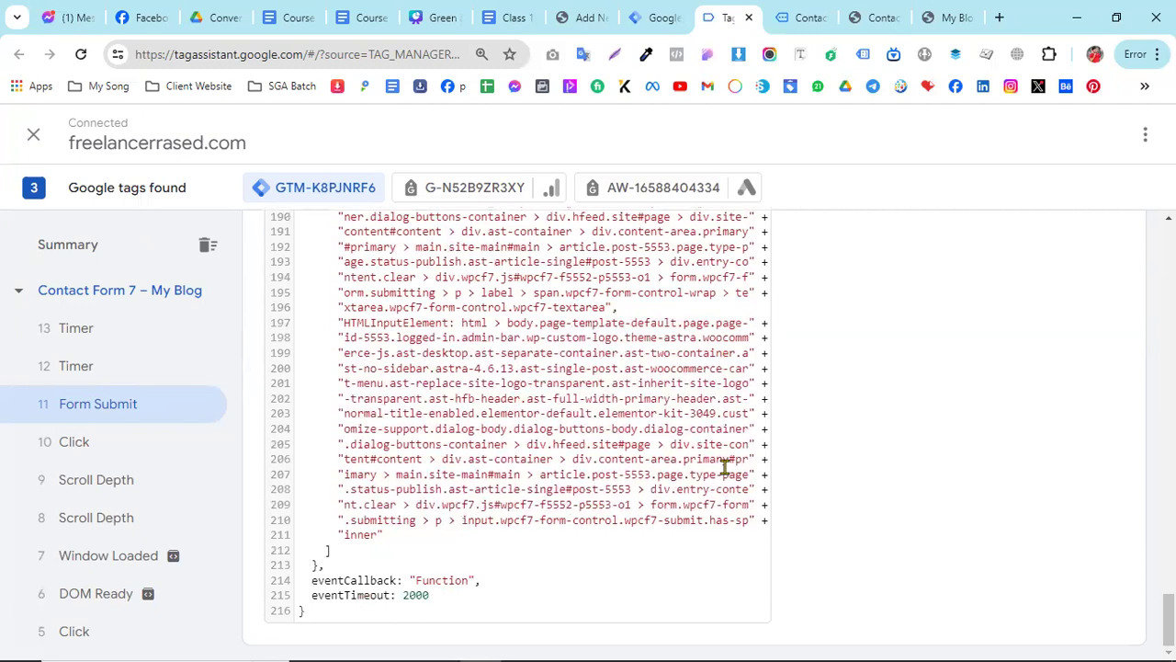
- Switch to the Class 13 Google Docs document and read the Custom HTML script and the note explaining why it is needed
click(666, 16)
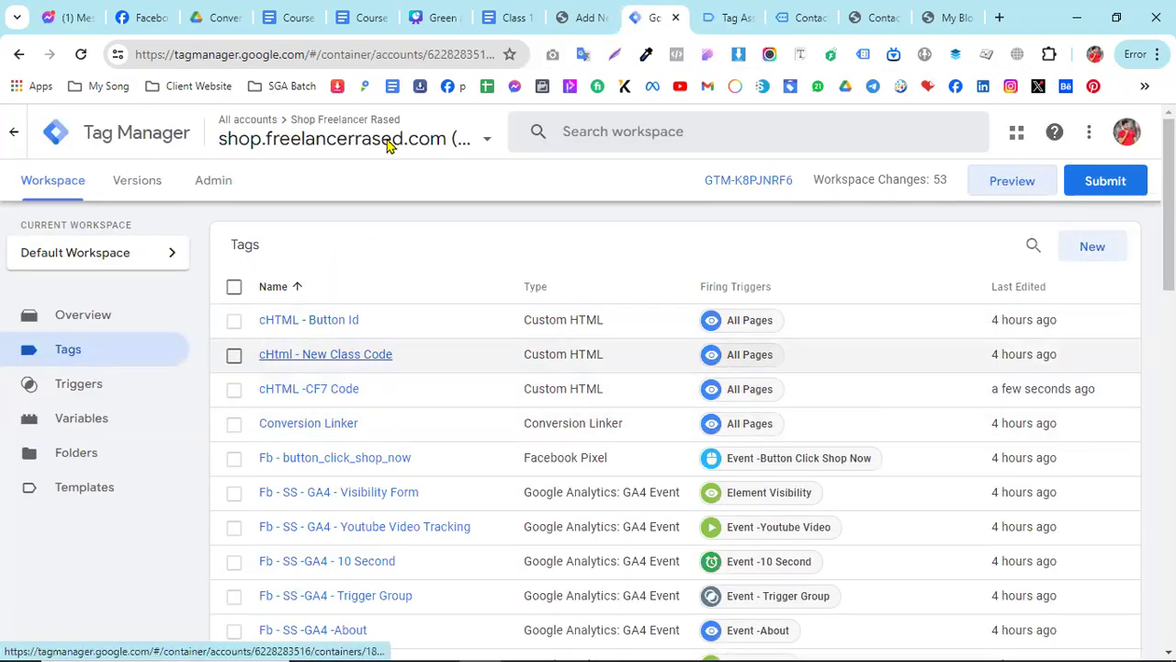
click(512, 13)
scroll(450, 478, down, 1)
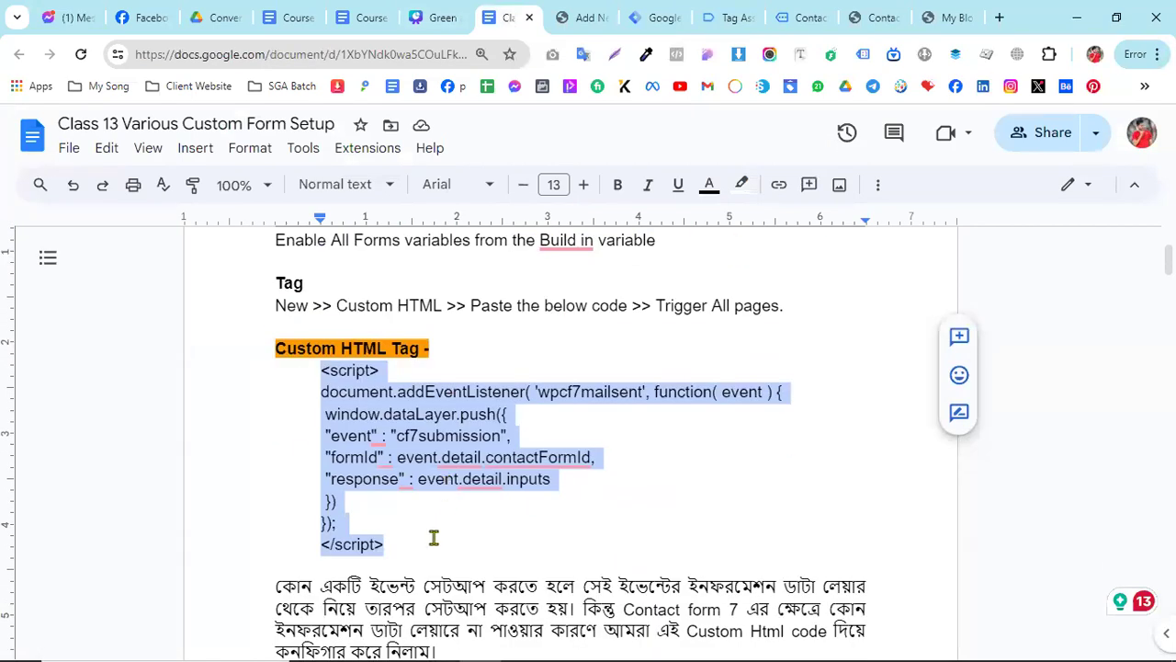
scroll(432, 540, down, 2)
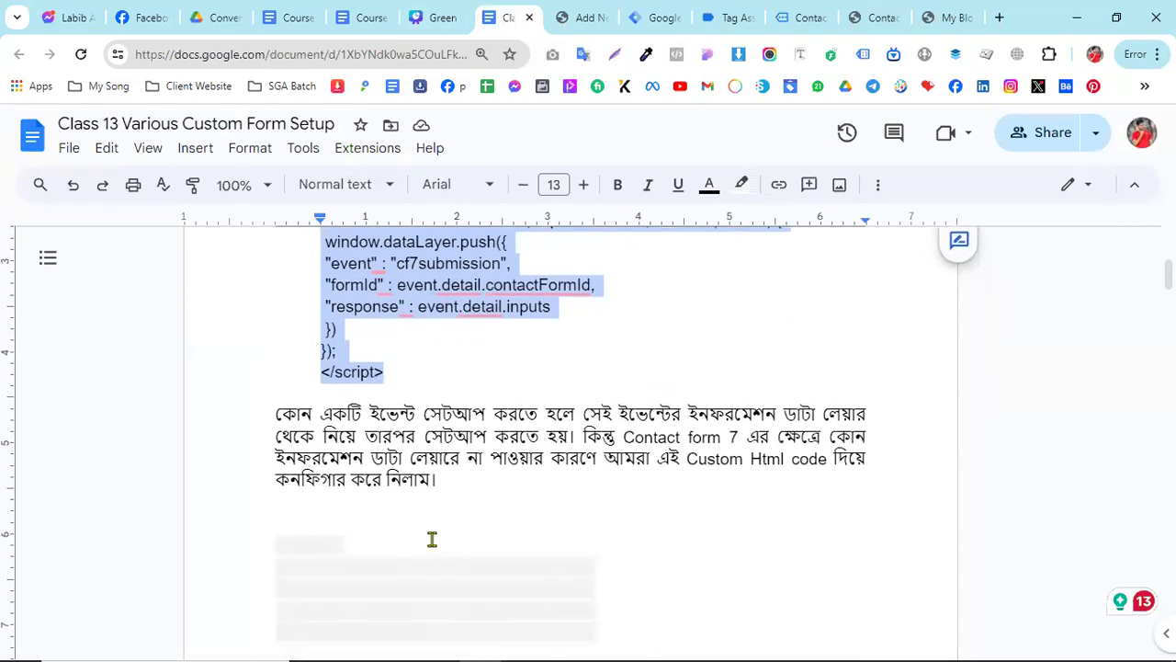
click(277, 414)
drag(340, 415, 854, 462)
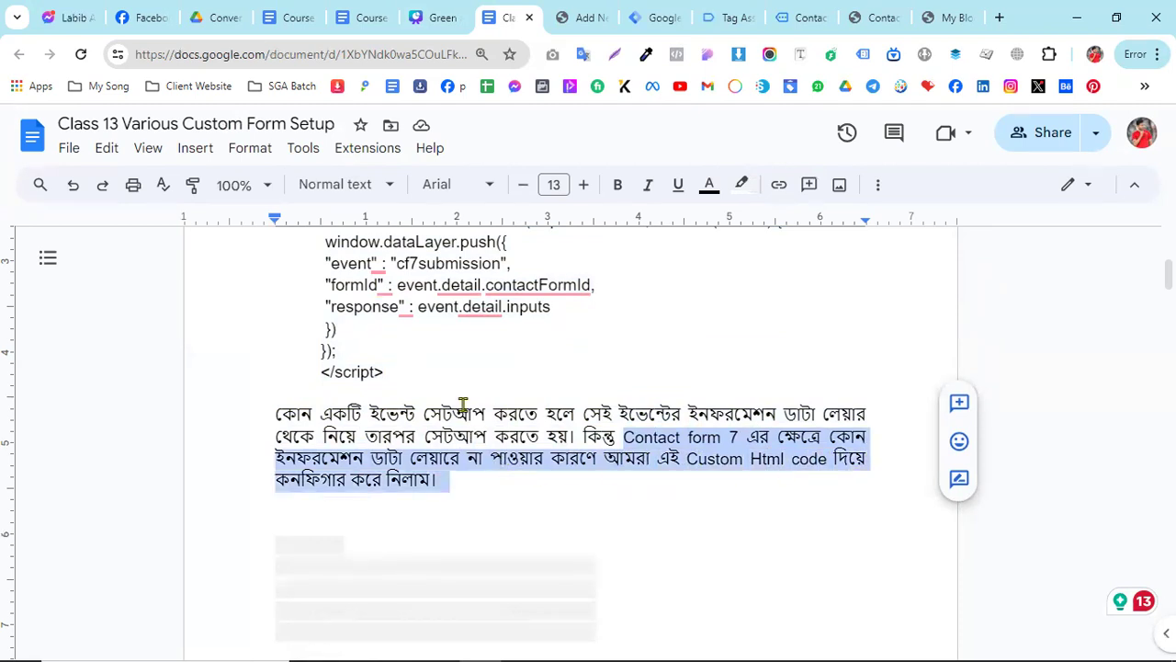
scroll(464, 405, up, 2)
scroll(465, 487, down, 2)
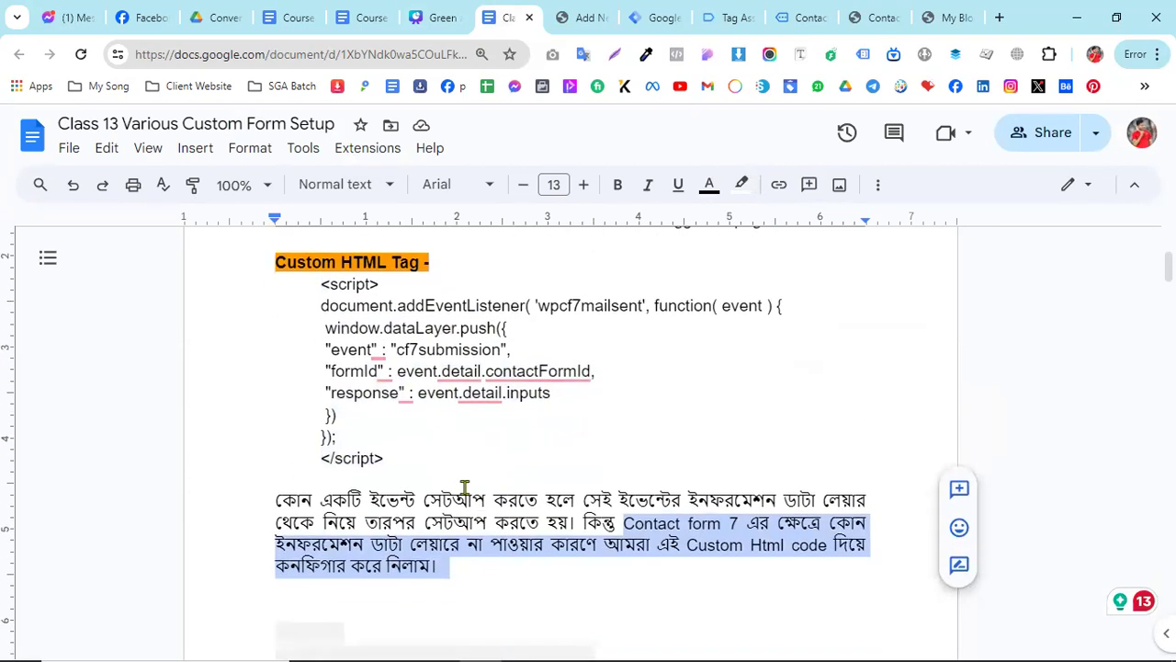
scroll(395, 345, up, 1)
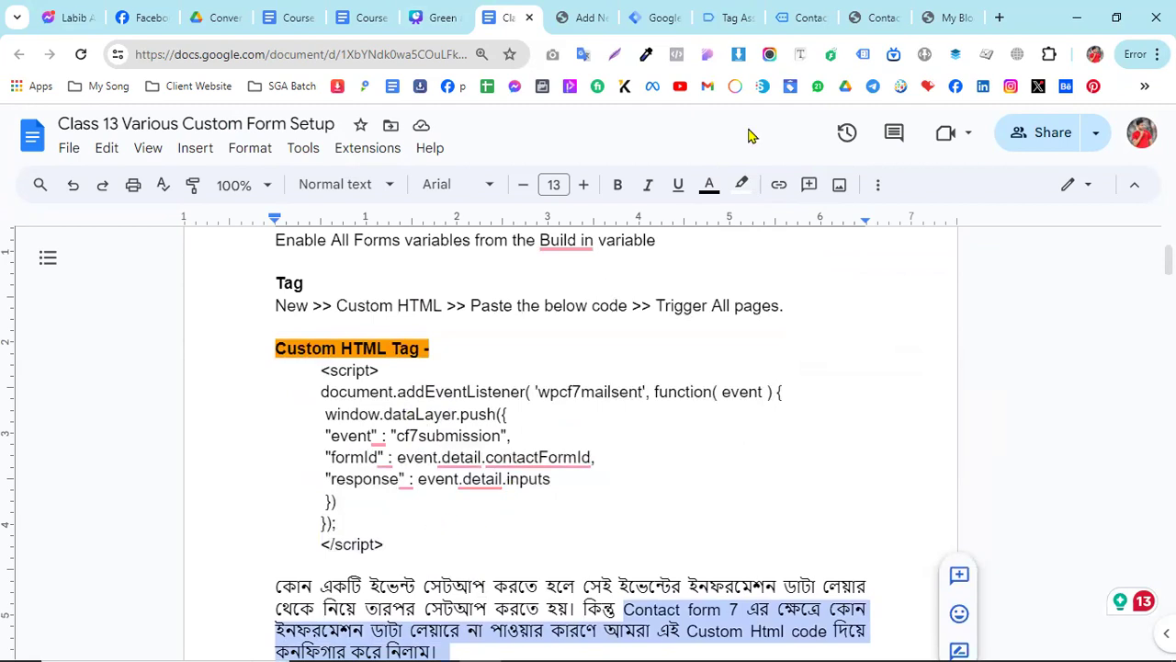
scroll(462, 412, down, 5)
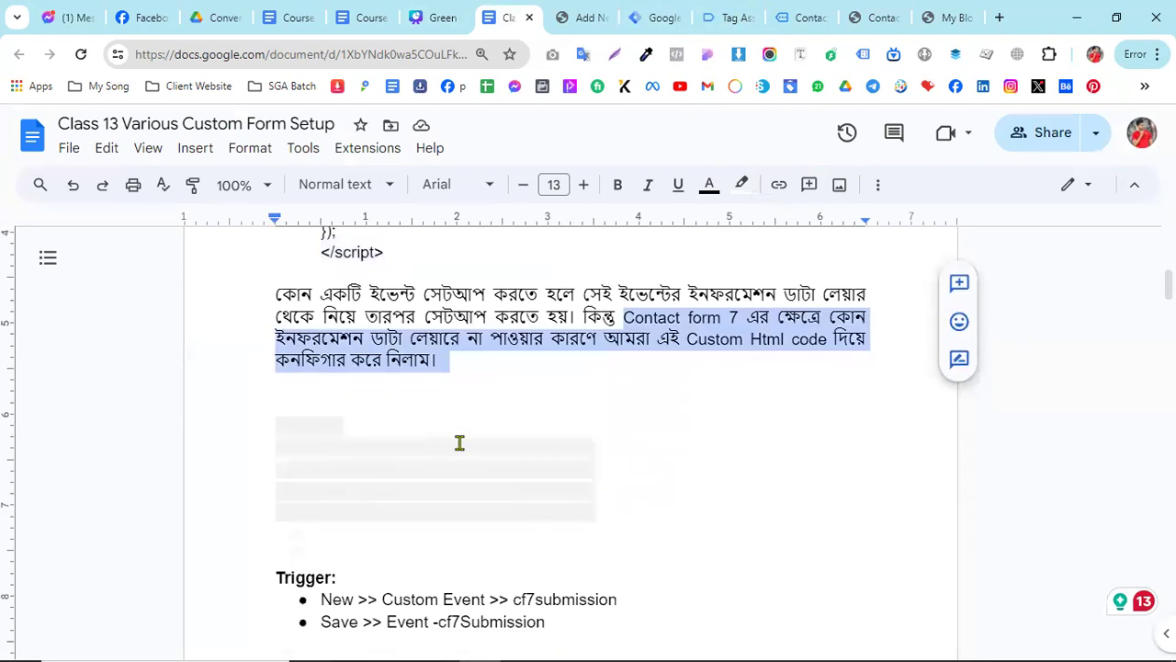
- Copy the custom event name cf7submission from the document's Trigger section and compare it with the event name in the script
drag(324, 460, 616, 459)
right_click(596, 460)
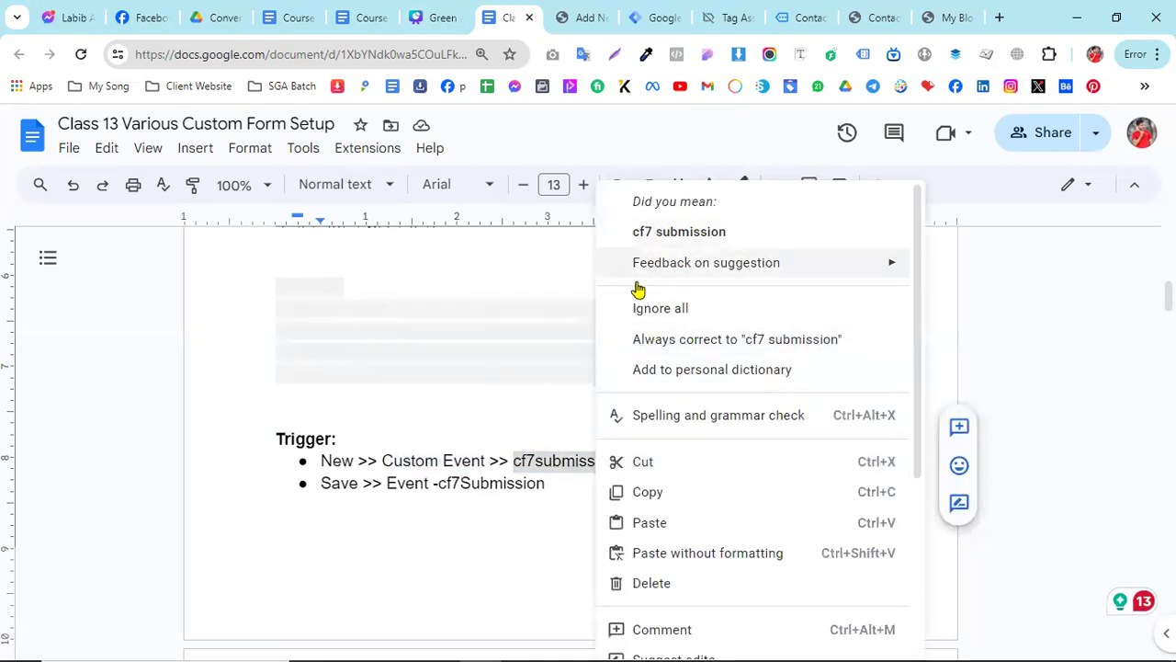
key(Escape)
right_click(539, 465)
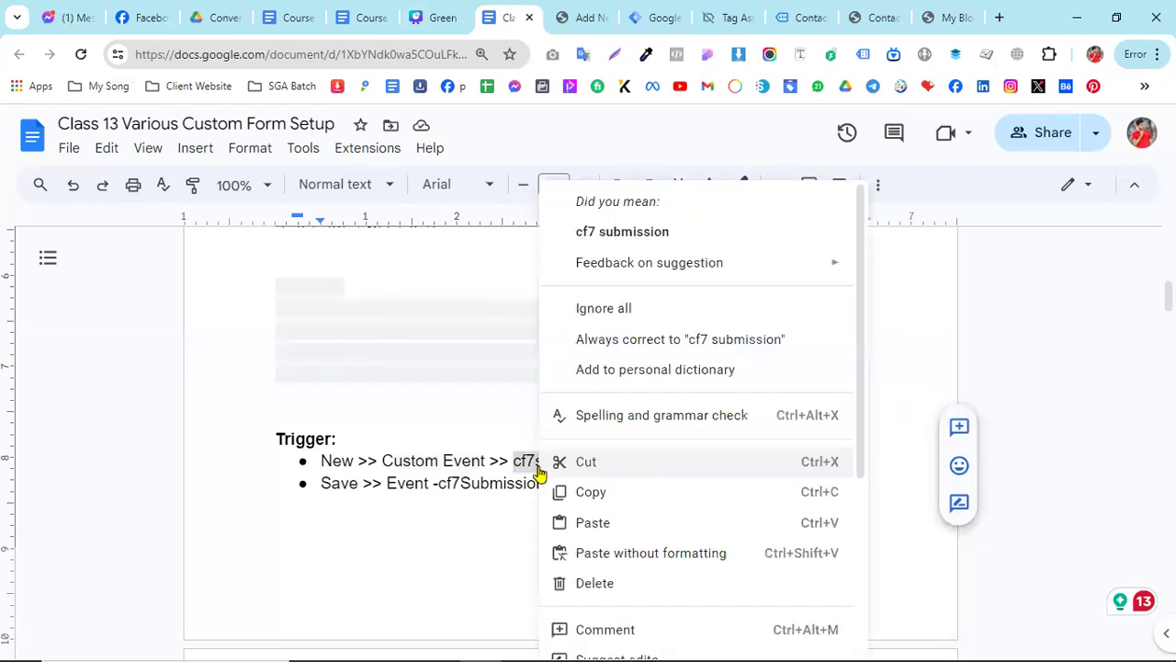
click(599, 493)
scroll(514, 496, up, 3)
scroll(432, 475, up, 1)
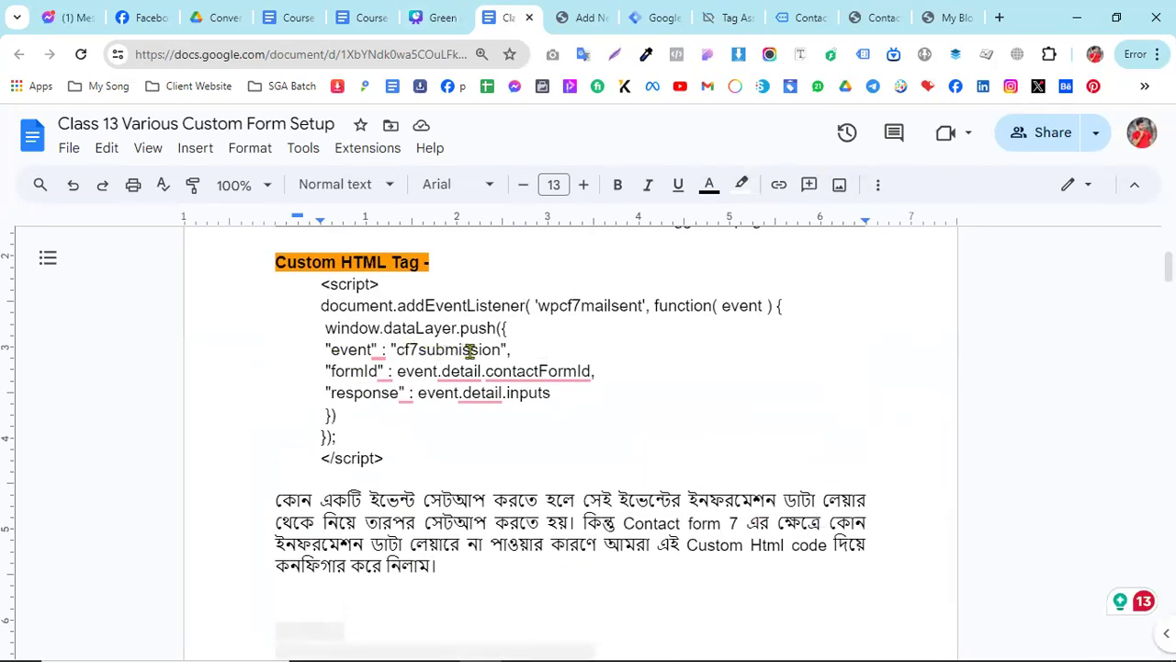
scroll(549, 499, down, 4)
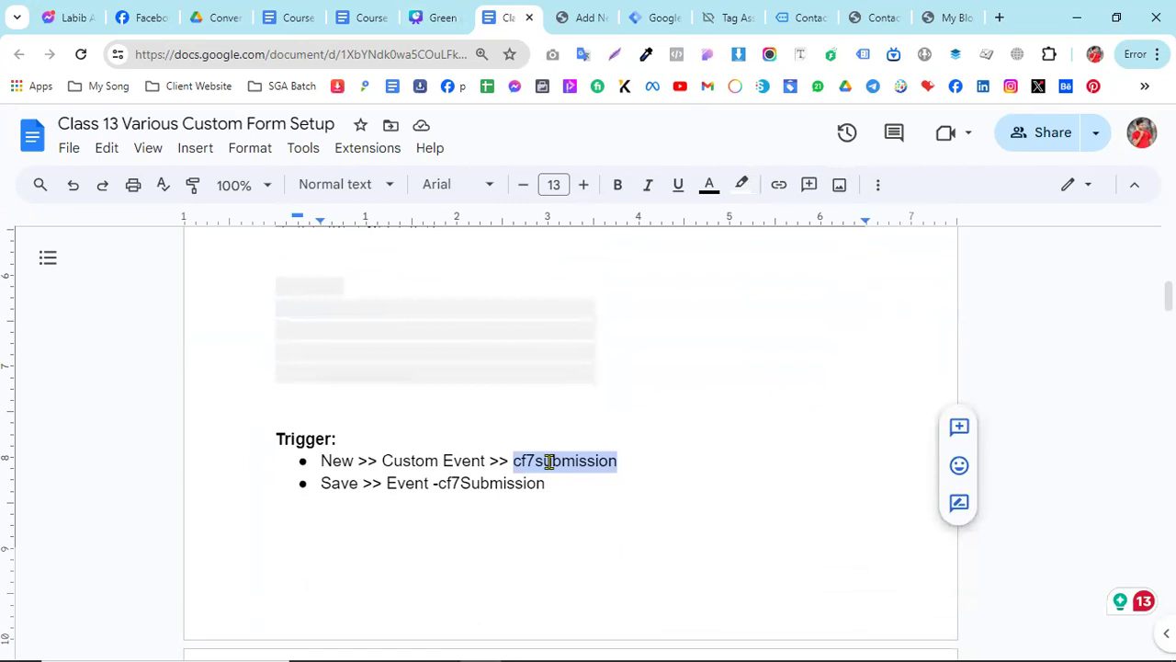
right_click(549, 461)
click(535, 461)
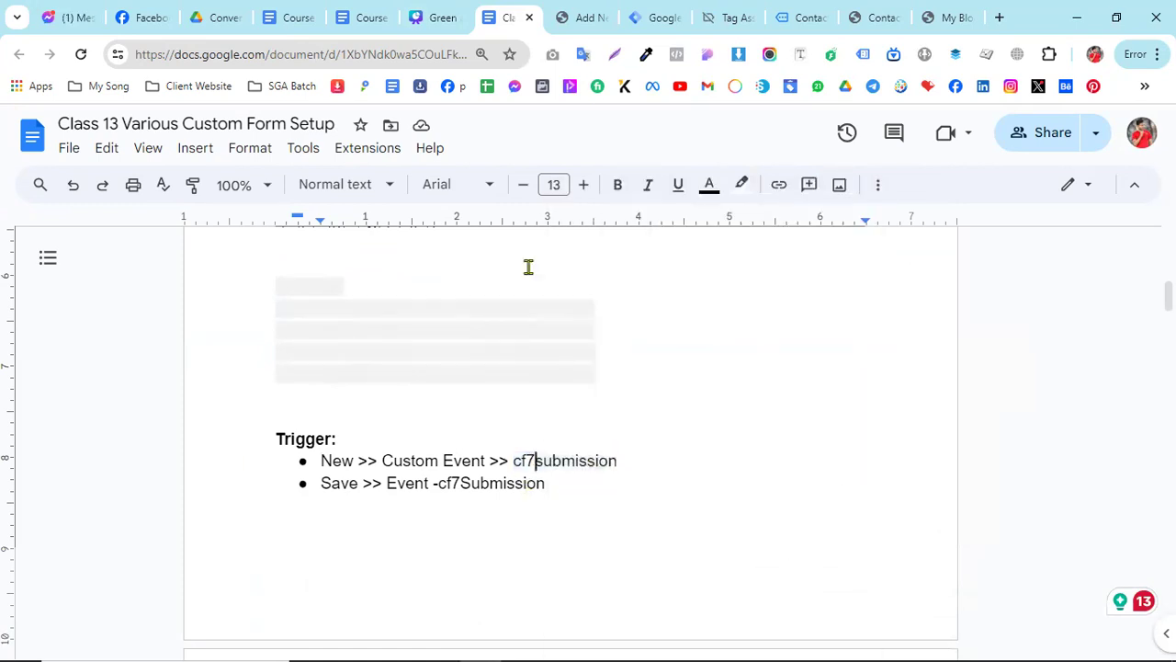
- Switch to Tag Manager and create a Custom Event trigger with the event name cf7submission
click(649, 14)
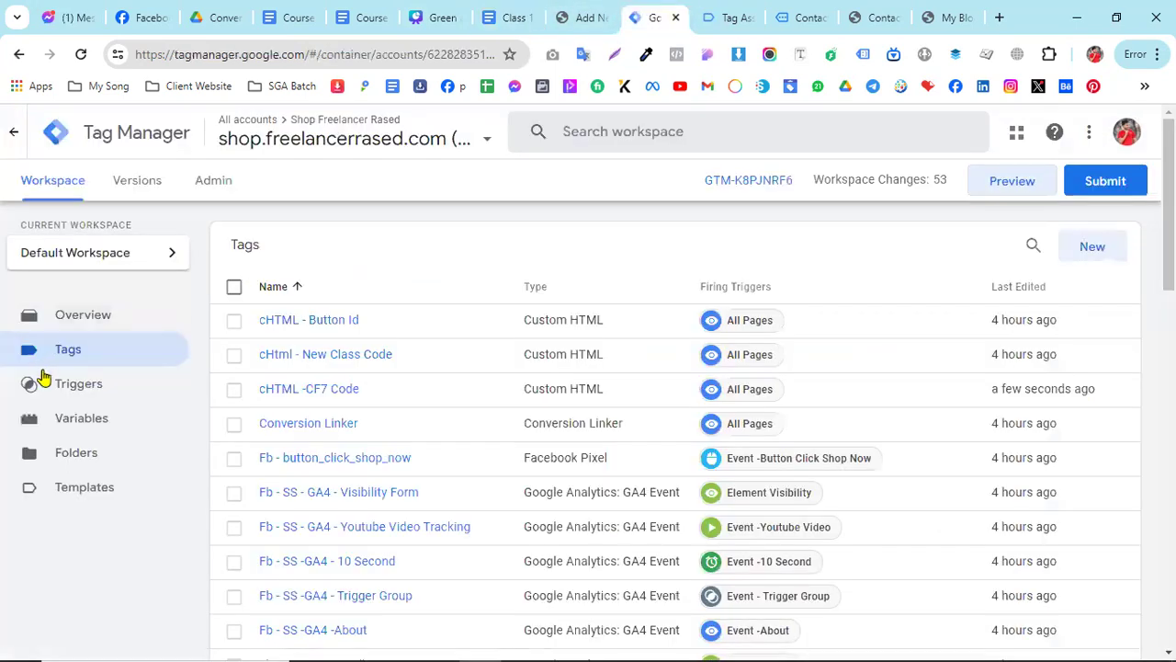
click(83, 393)
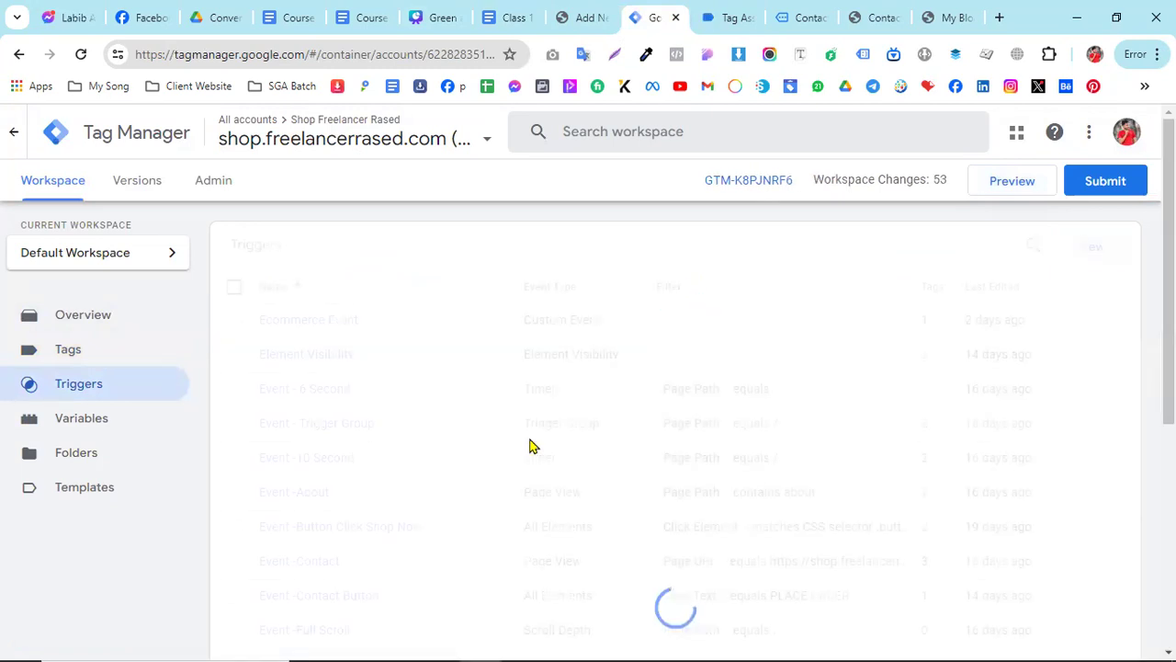
click(1092, 246)
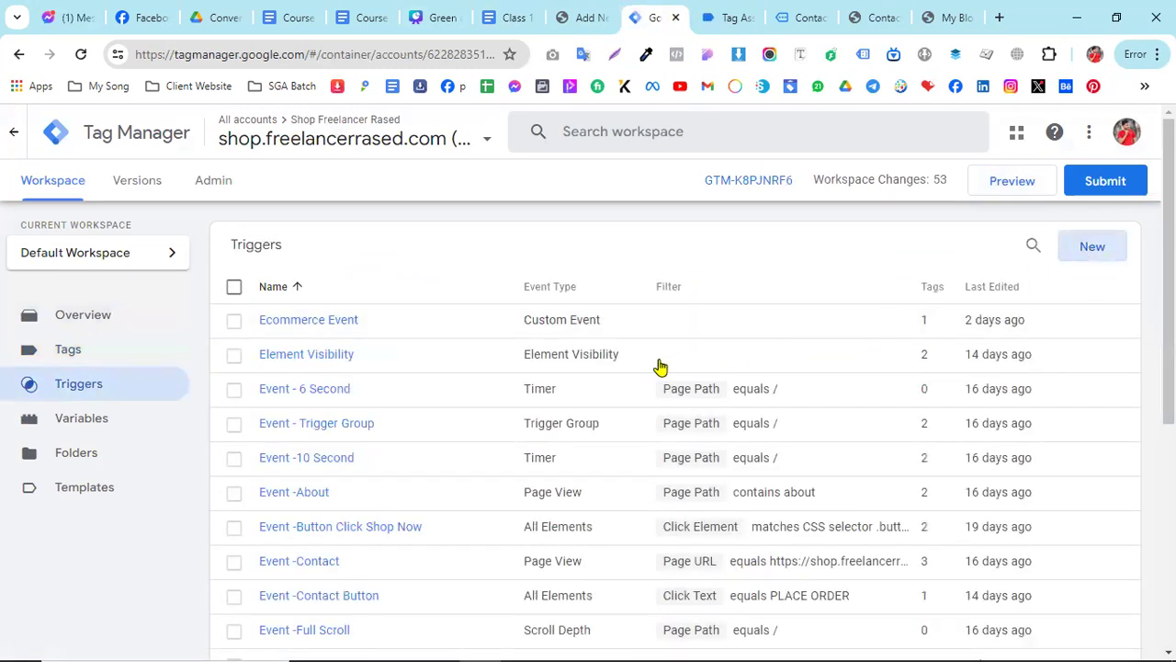
click(805, 334)
scroll(796, 386, down, 2)
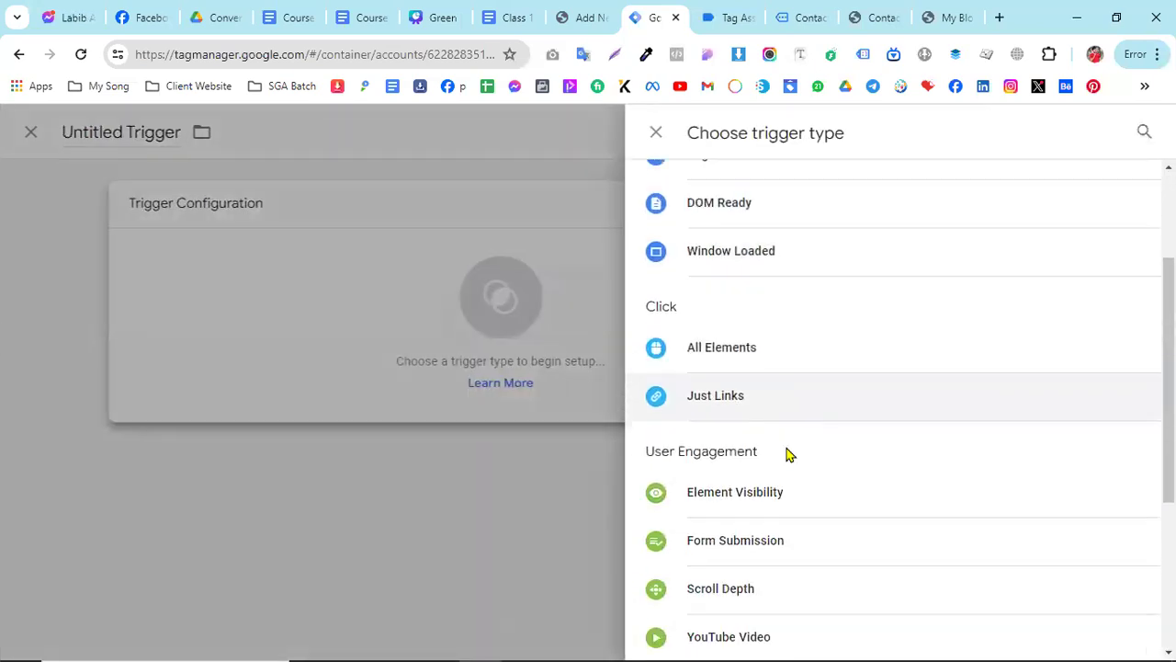
scroll(769, 565, down, 2)
click(787, 562)
click(319, 378)
right_click(319, 383)
click(375, 203)
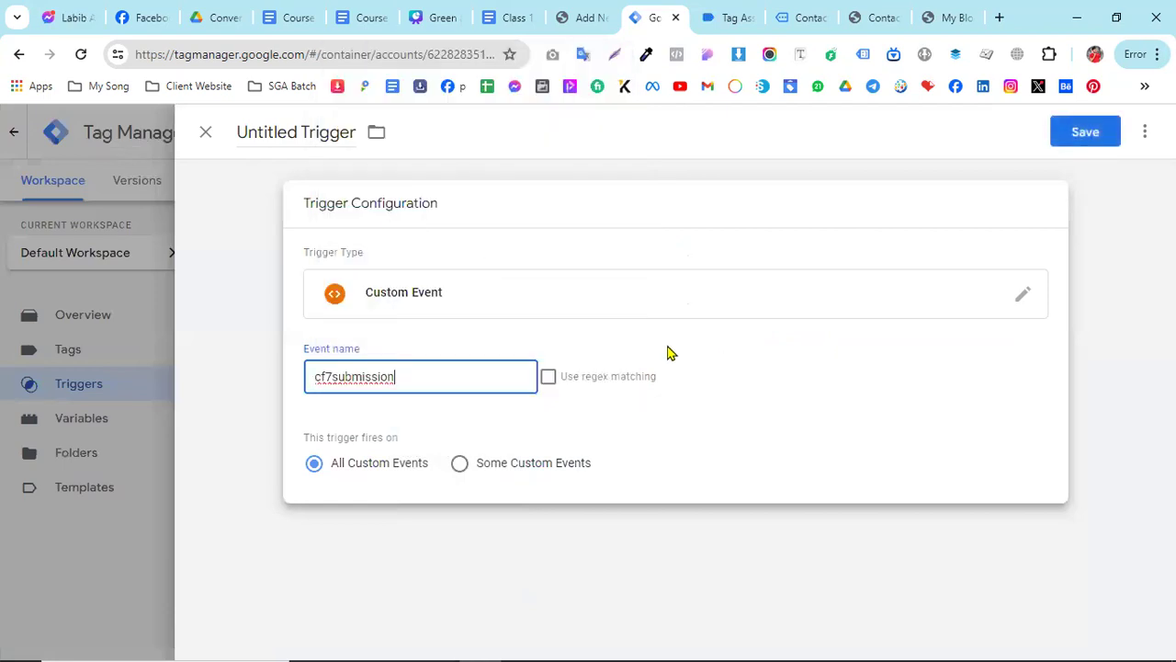
- Name the trigger "Event -cf7 submission" and save it
click(308, 135)
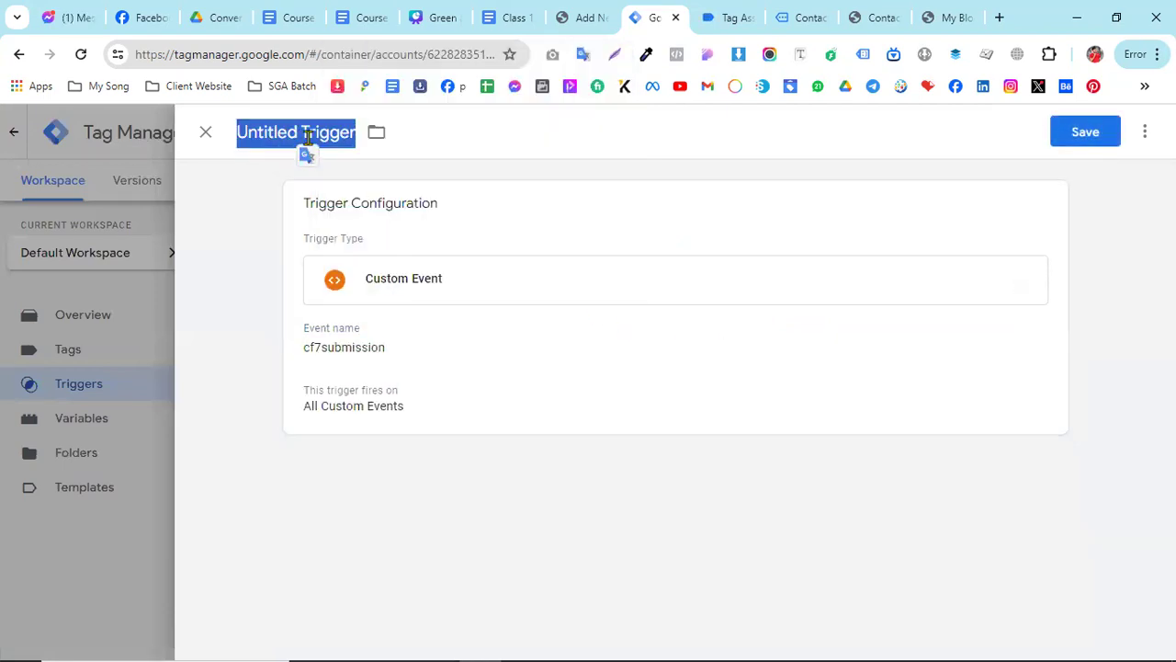
text(Event -)
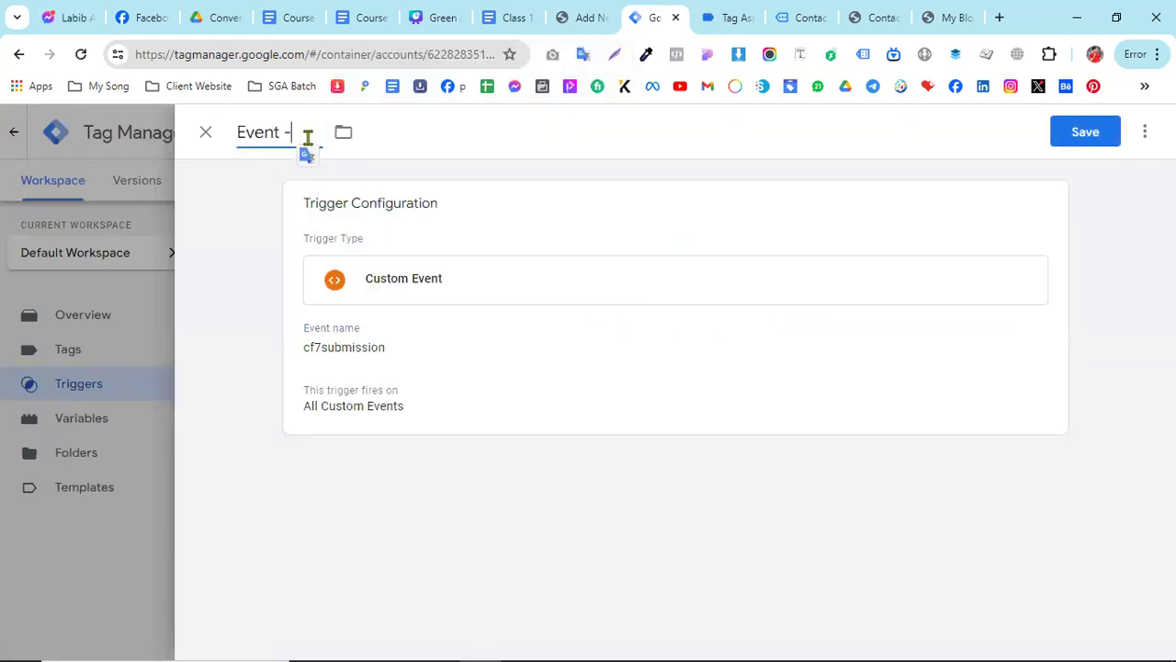
text(cf7 submission)
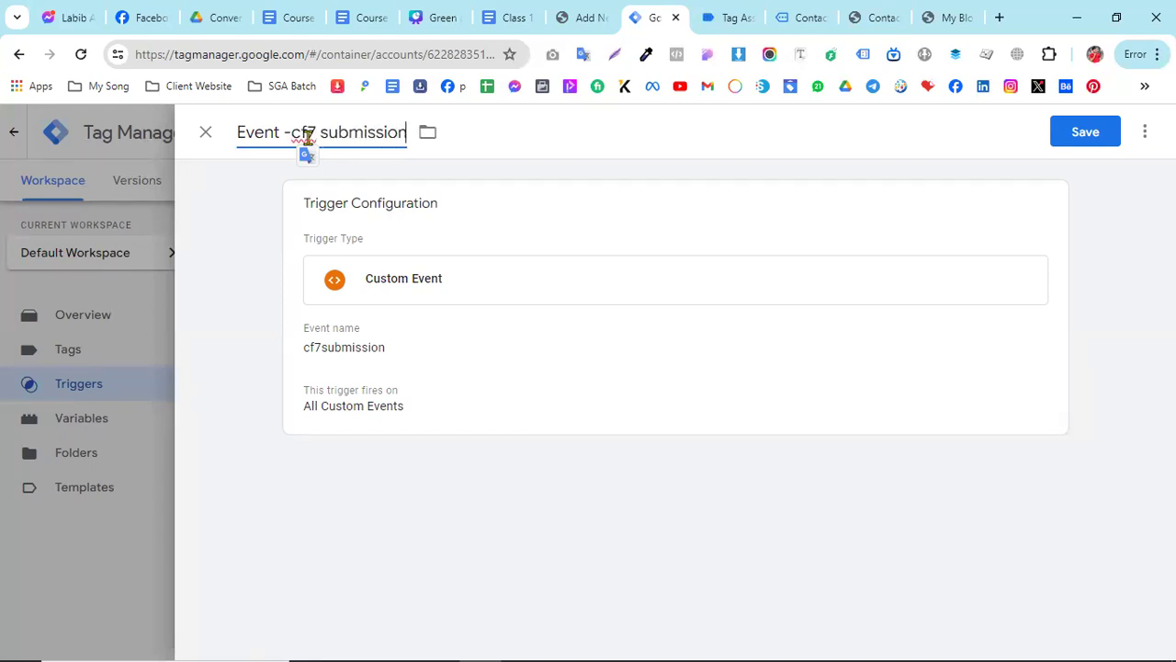
click(1071, 131)
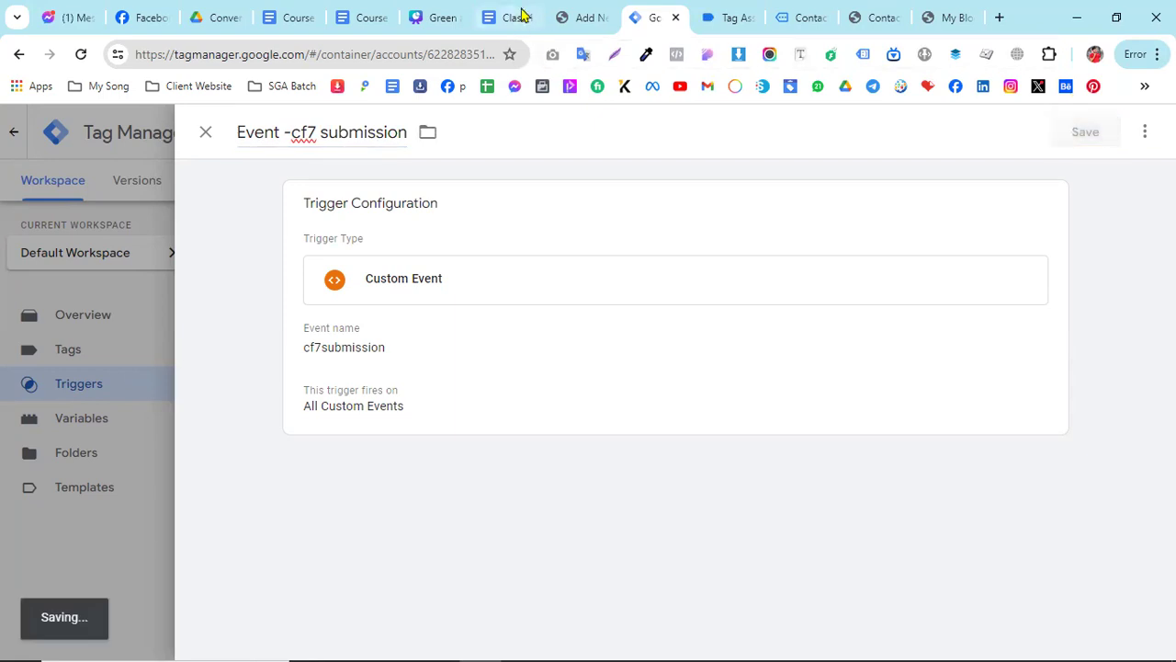
- Copy the custom event name contact_form7 from the Tag section of the Class 13 document
click(515, 19)
scroll(423, 475, down, 3)
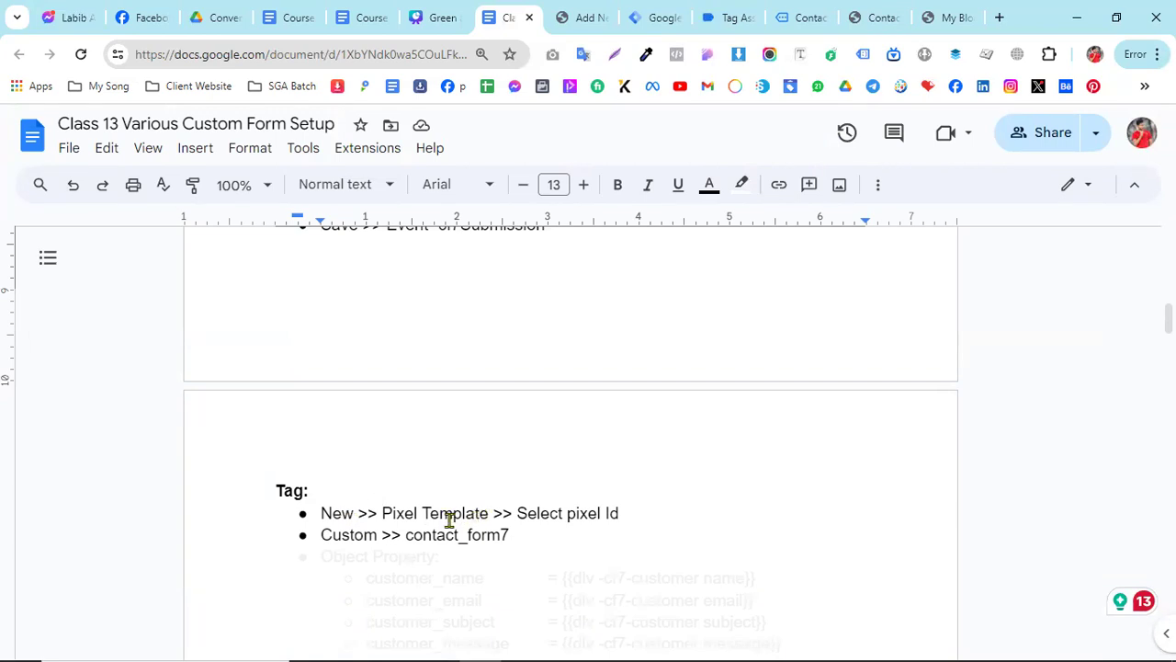
scroll(411, 506, down, 1)
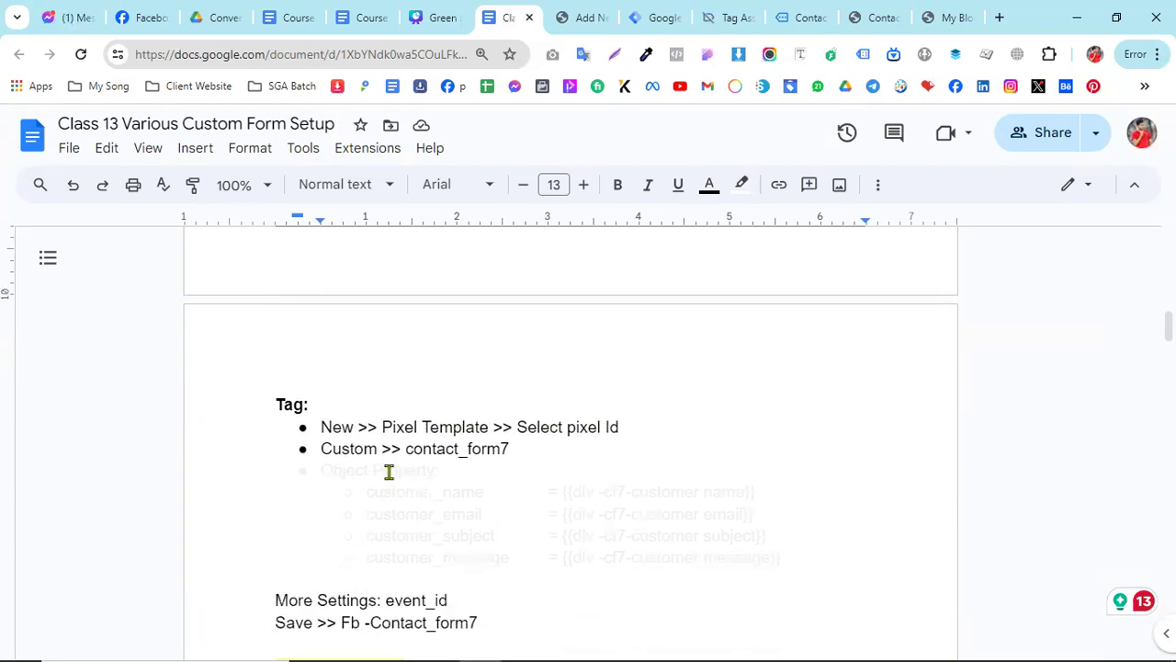
drag(406, 450, 515, 449)
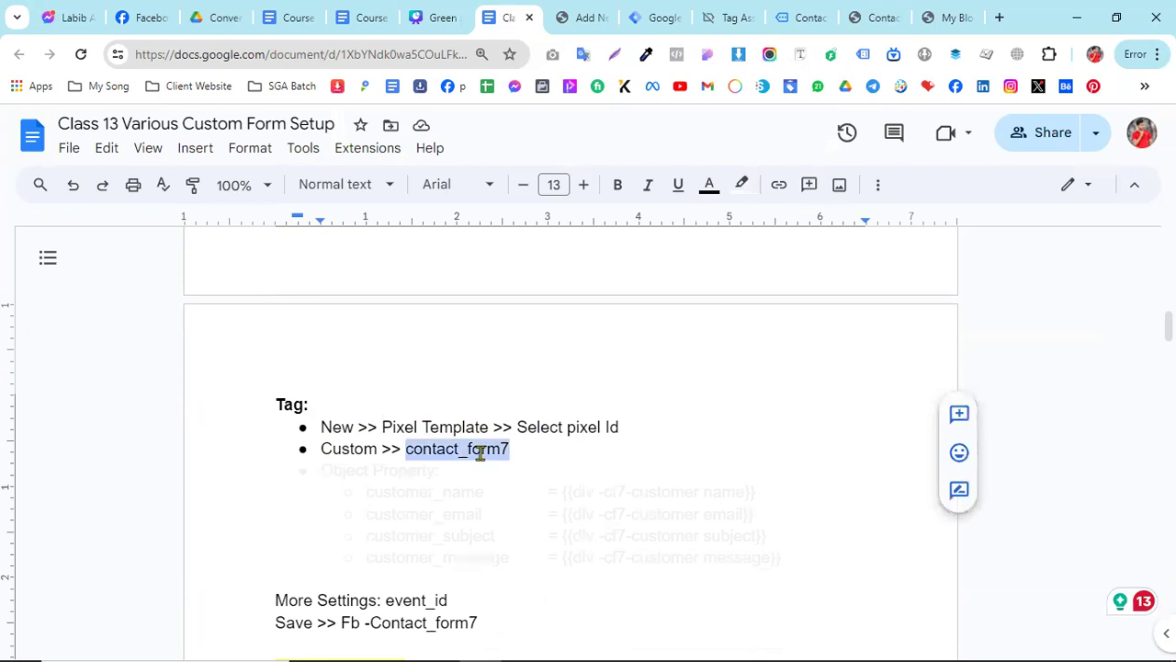
right_click(480, 453)
click(535, 231)
- Return to Tag Manager and start a new tag using the Facebook Pixel template
click(651, 9)
click(92, 357)
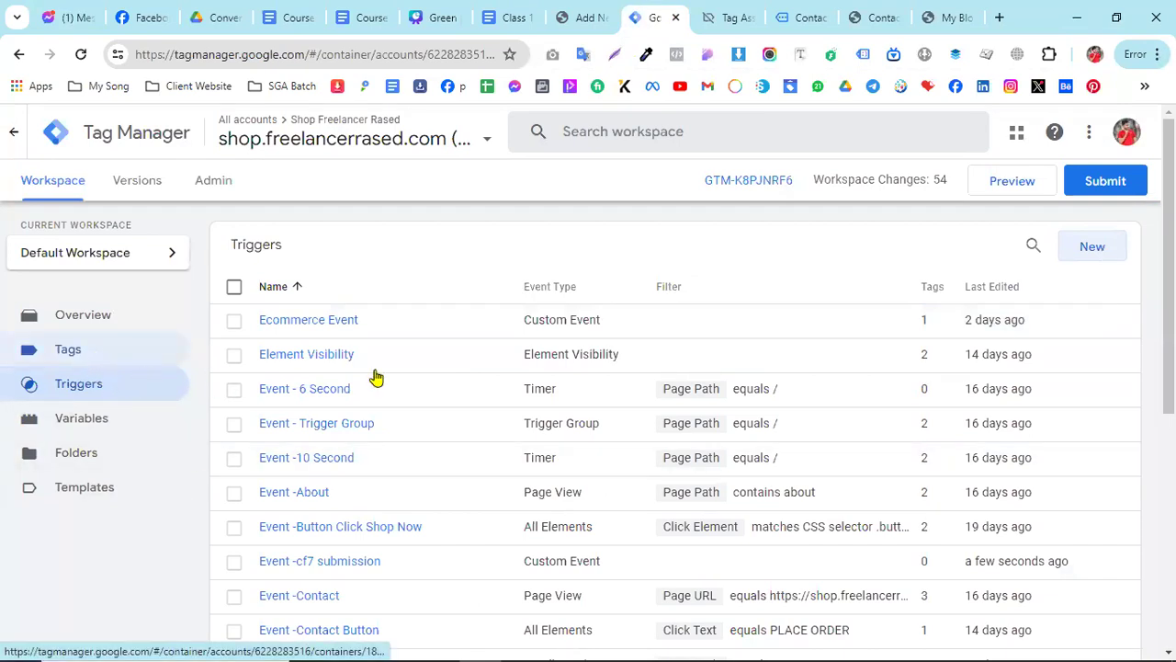
click(1087, 250)
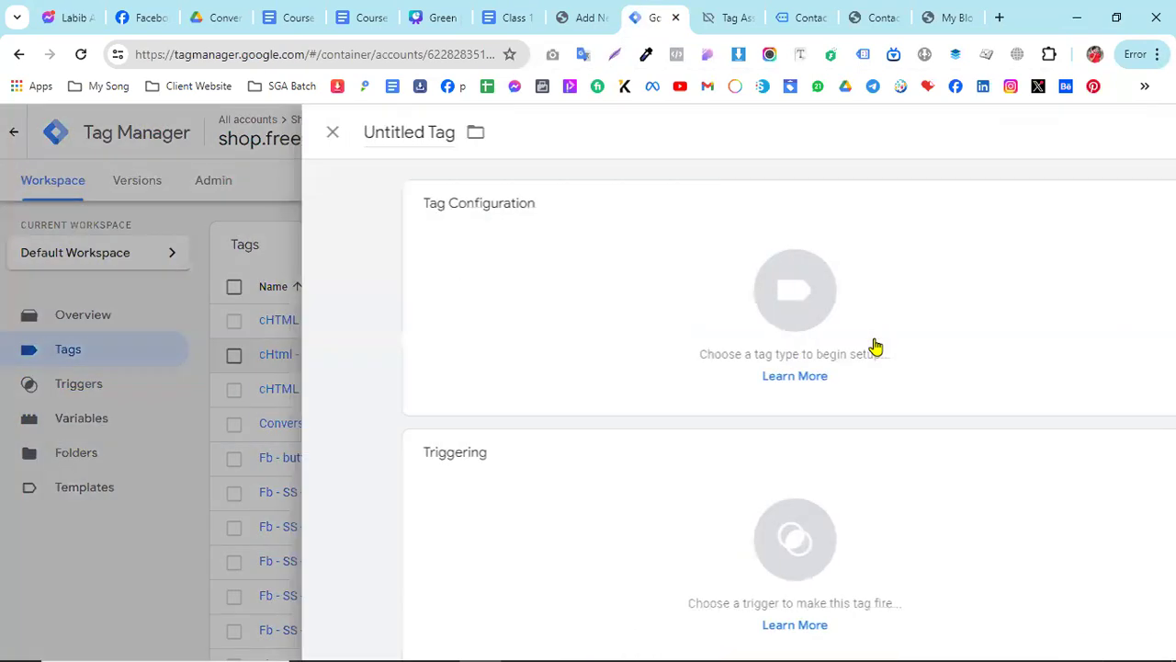
click(901, 361)
scroll(814, 452, down, 3)
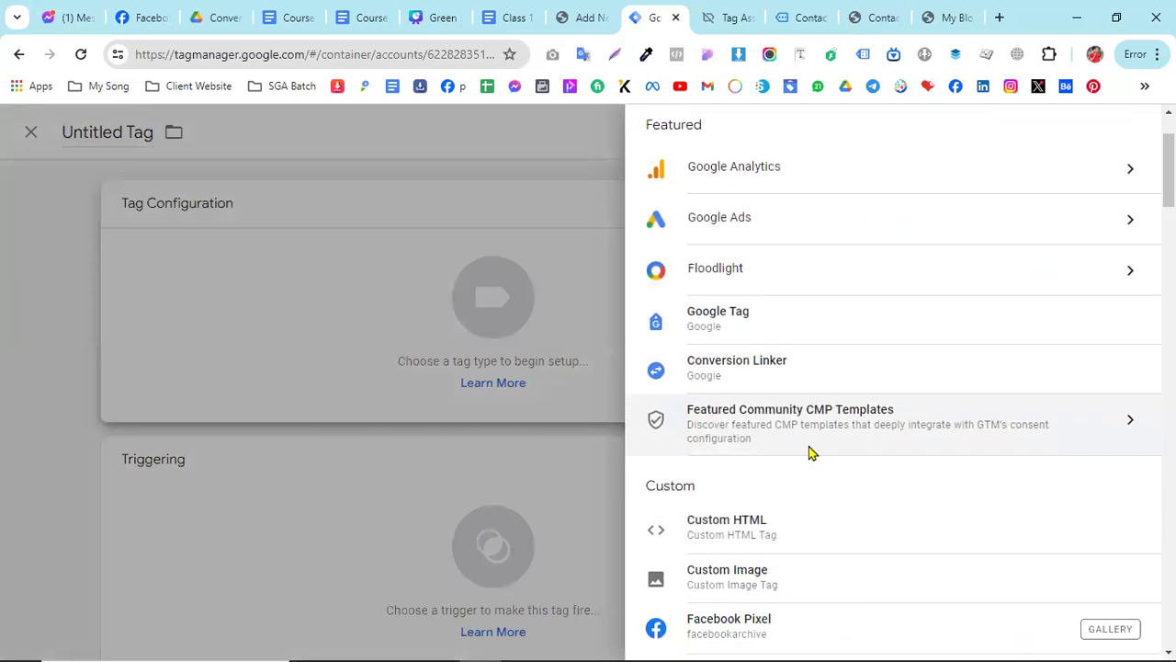
click(767, 556)
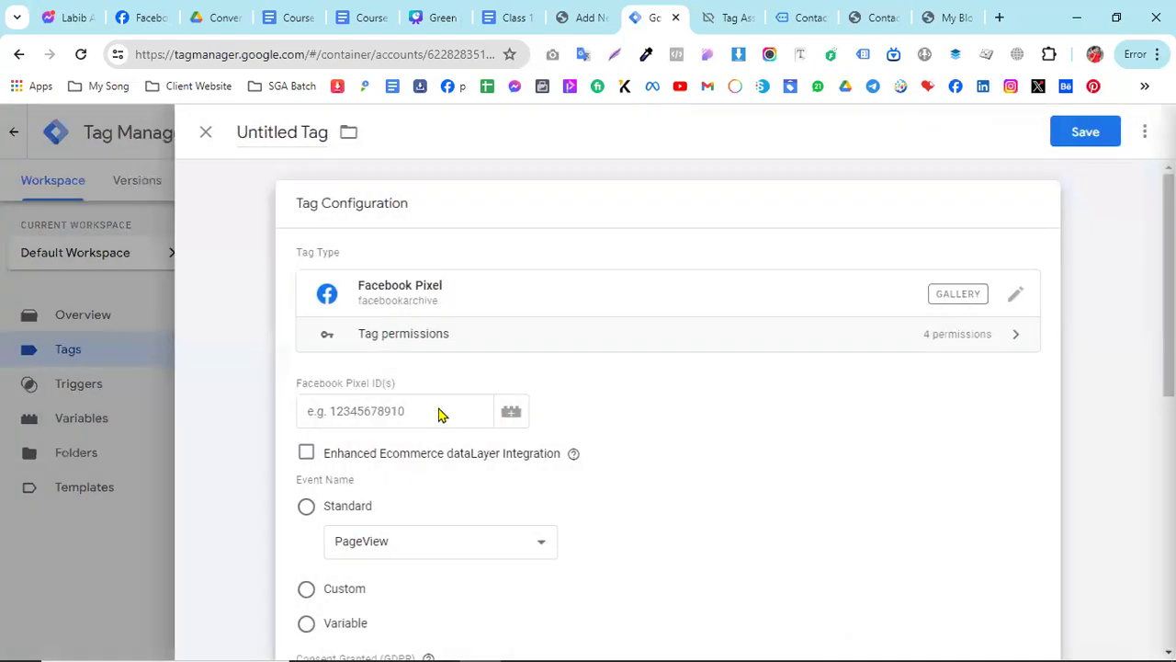
- Set the tag's Facebook Pixel ID to the {{FB Pixel ID}} variable
click(357, 414)
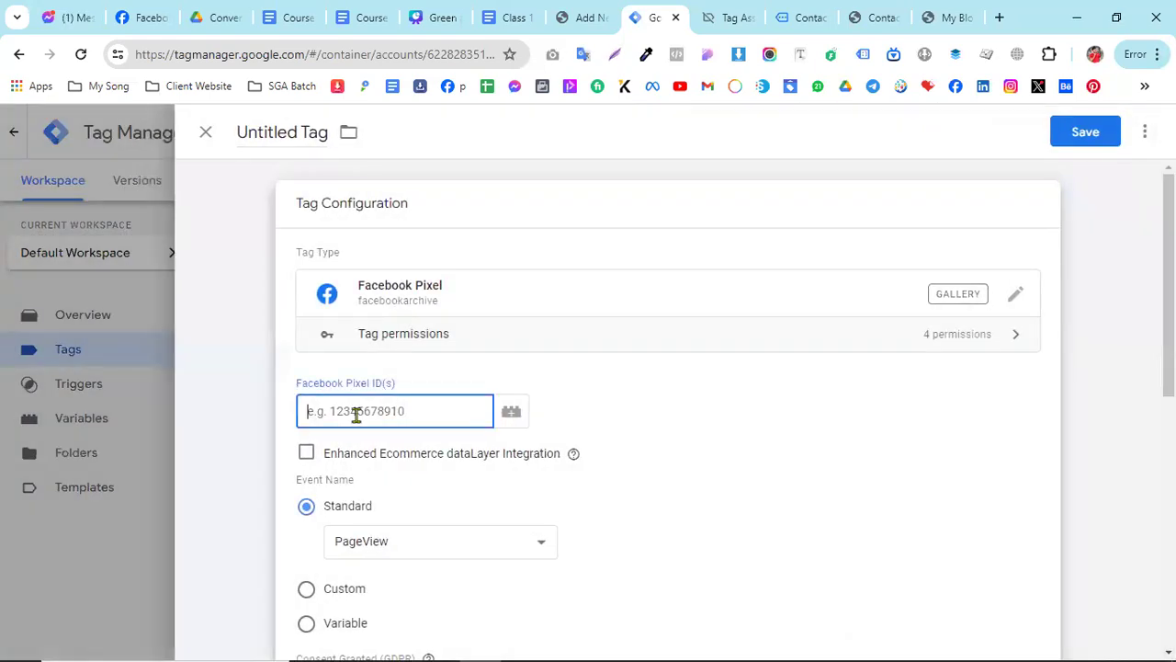
text({{fb po)
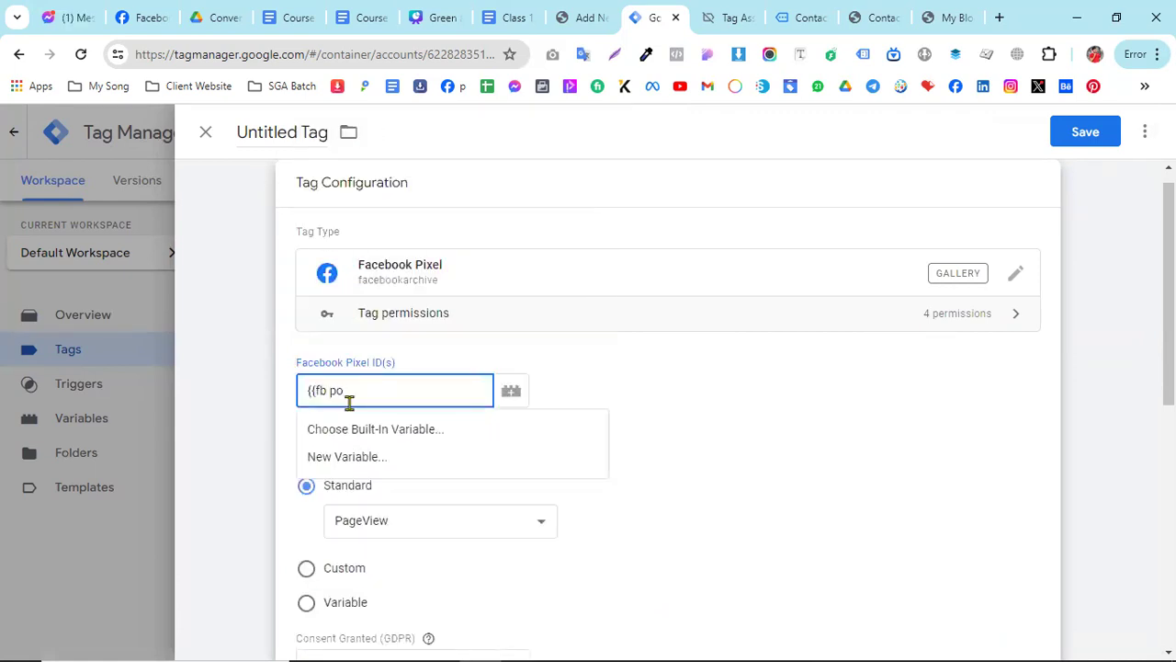
key(BackSpace)
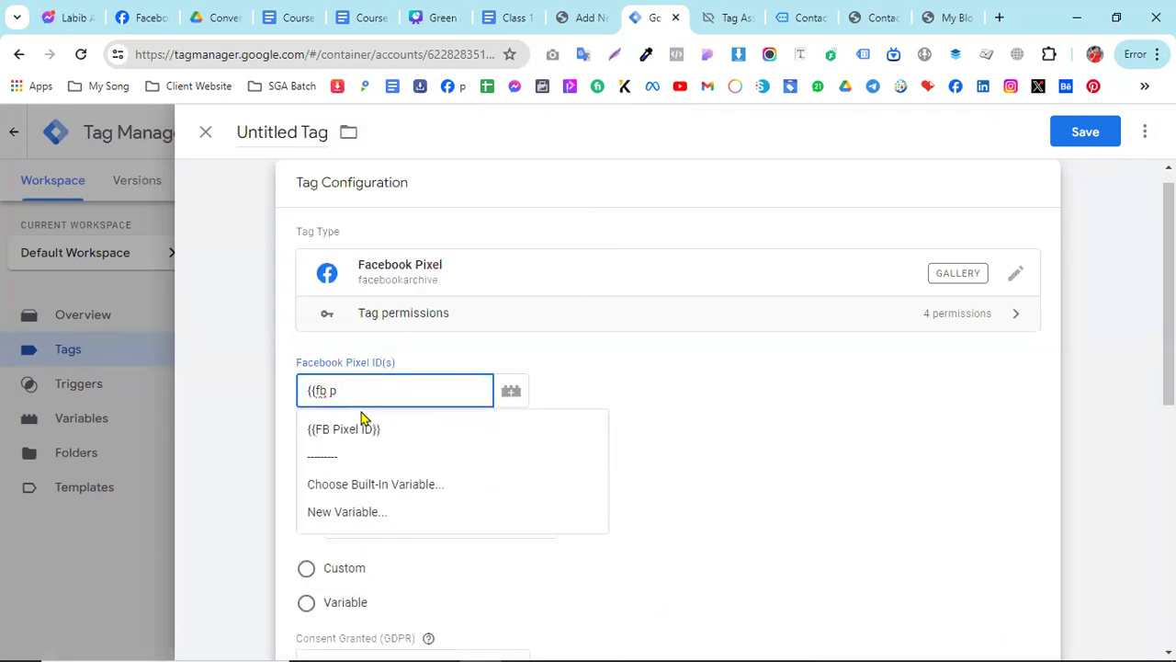
click(401, 432)
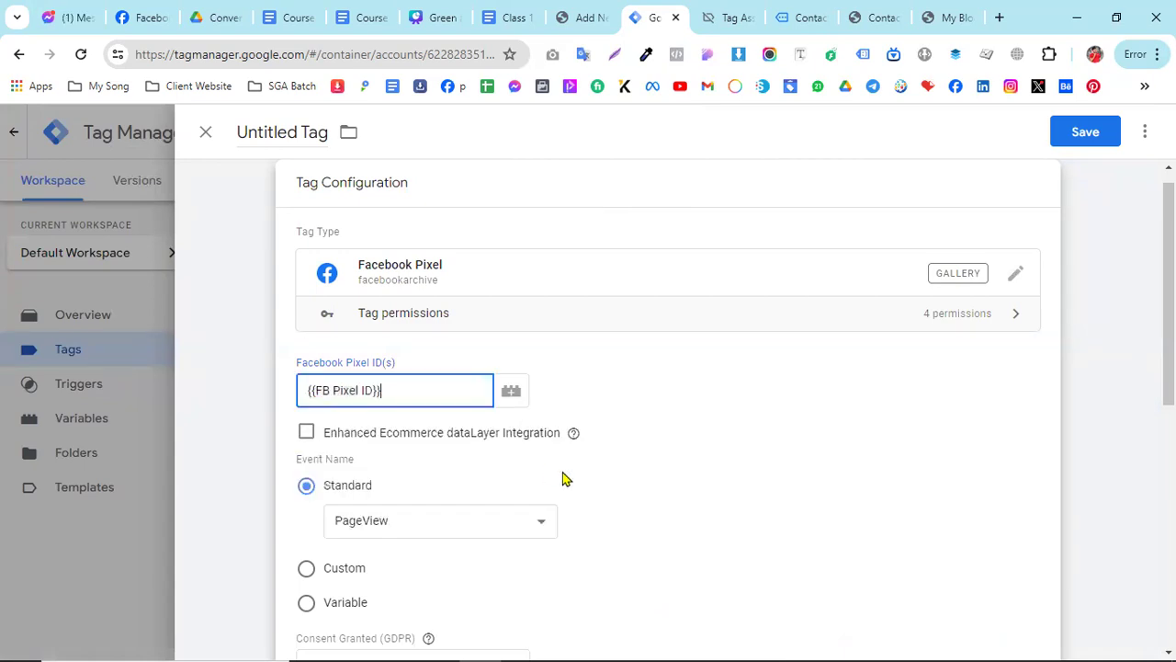
- Change the tag's event name to Custom and paste contact_form7 as its value
scroll(561, 475, down, 1)
click(306, 481)
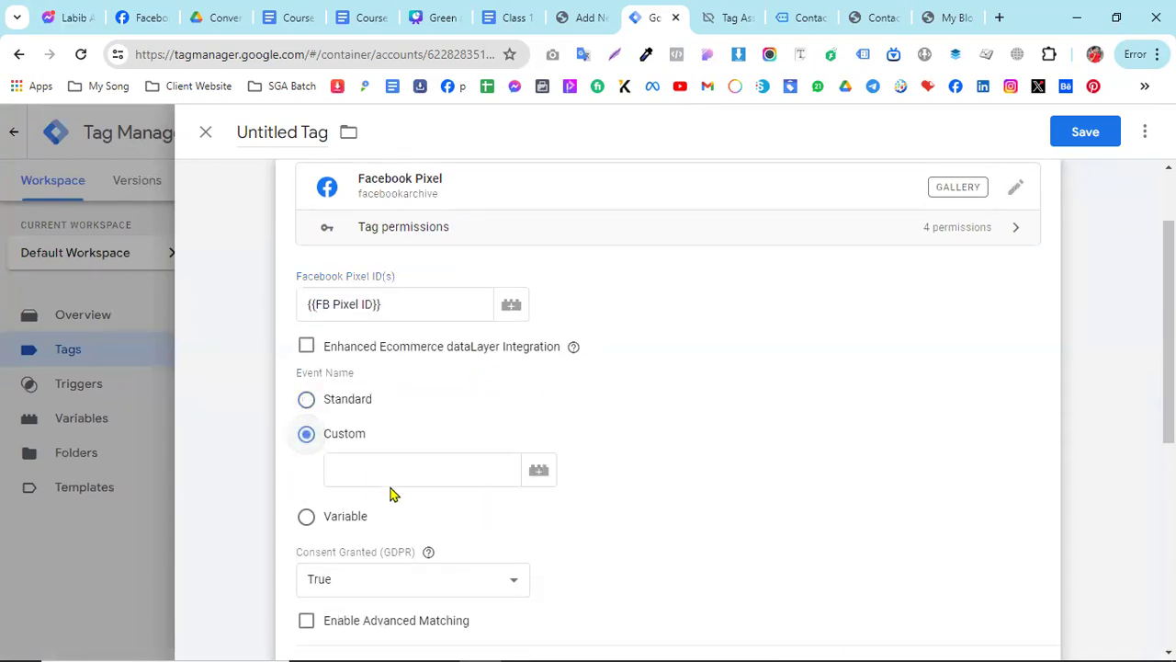
scroll(386, 459, down, 2)
click(353, 295)
key(ctrl+v)
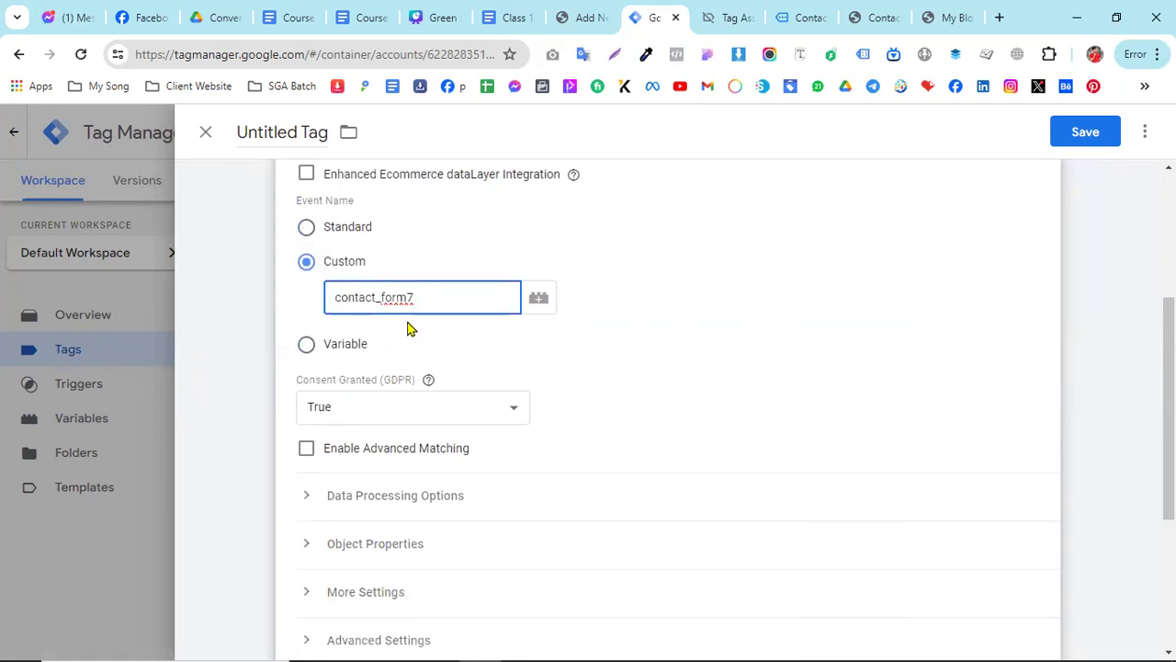
- Check the document's More Settings instruction and set the tag's Event ID to the {{Event Id}} variable
scroll(451, 394, down, 1)
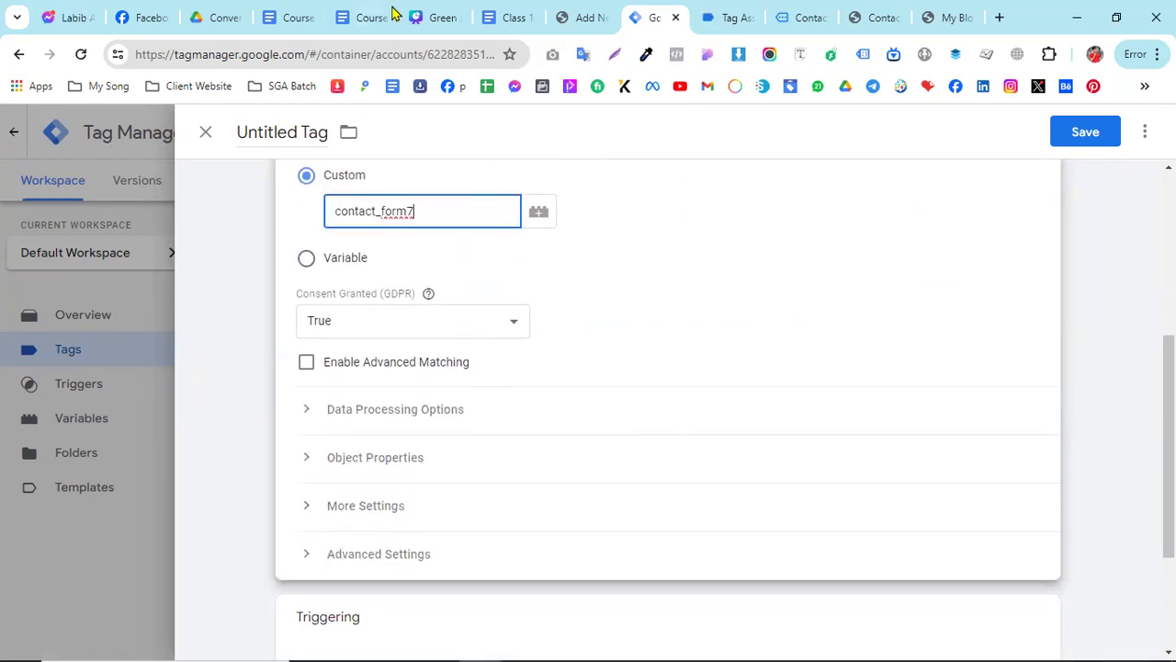
click(503, 16)
scroll(475, 352, down, 2)
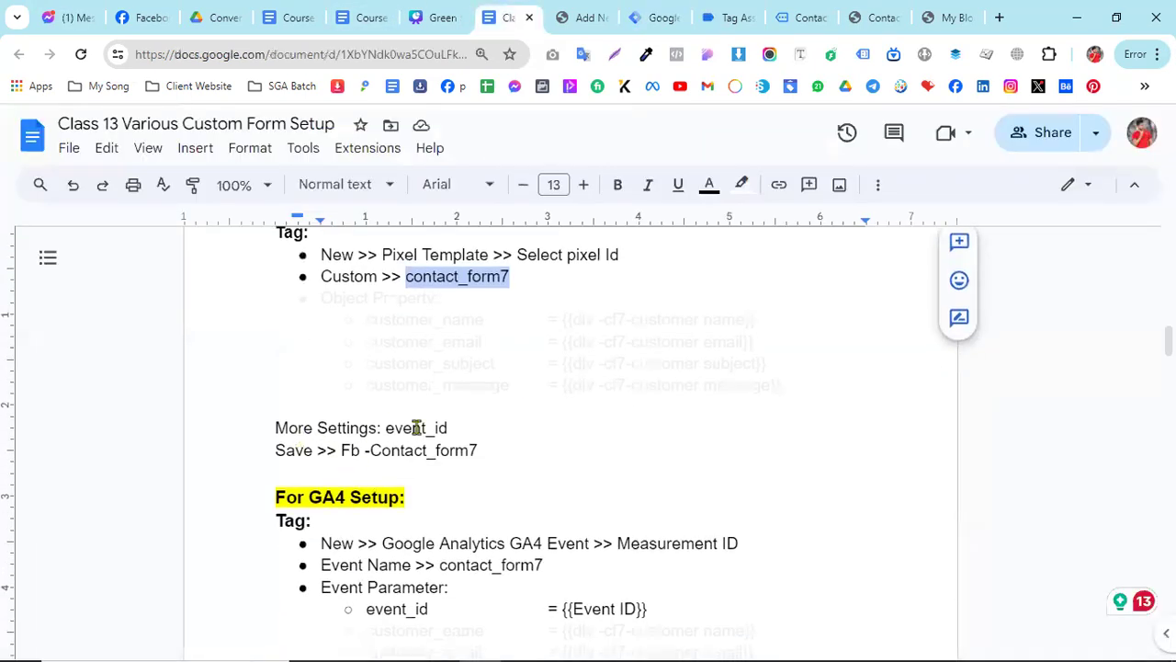
click(659, 11)
click(367, 503)
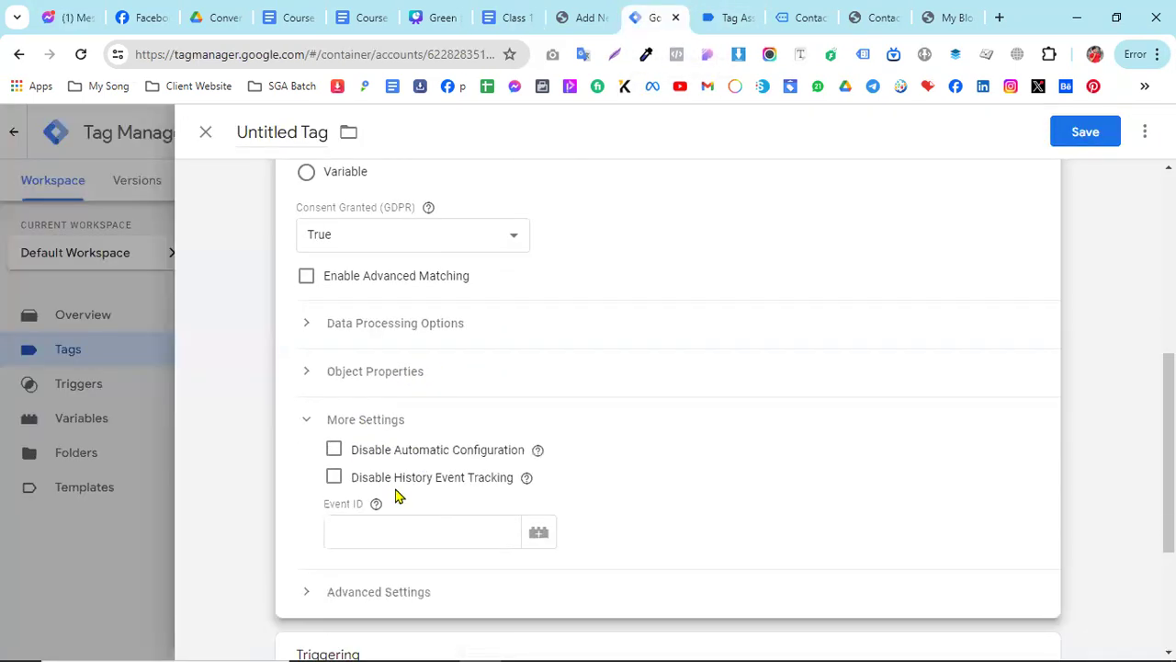
click(365, 529)
text({)
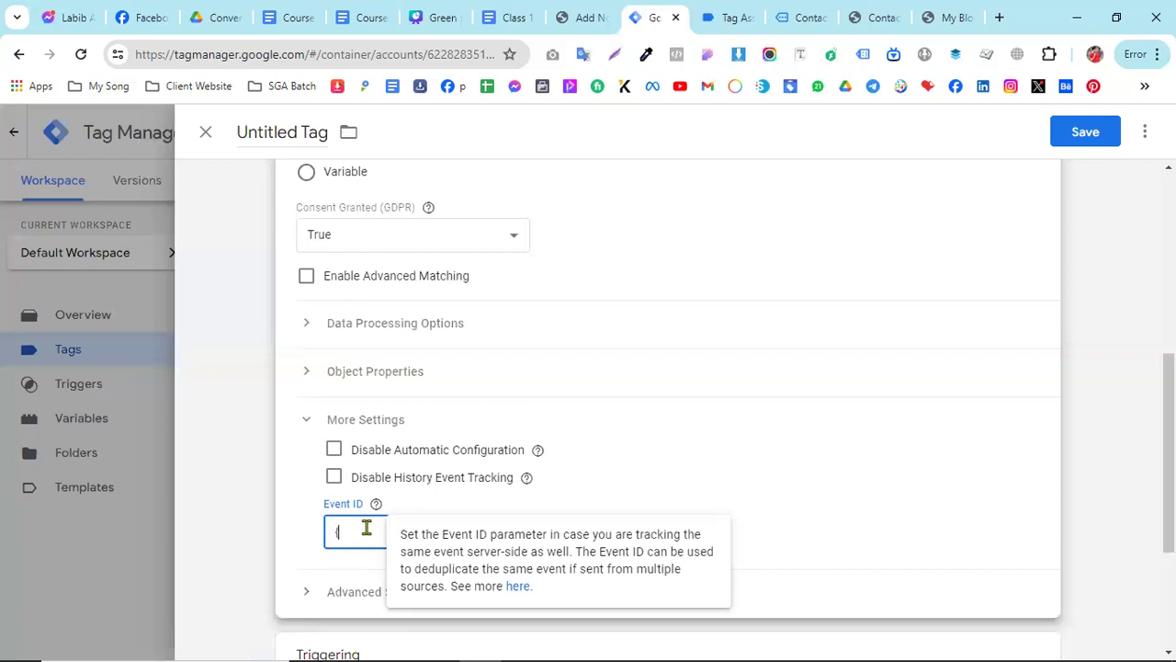
text({even)
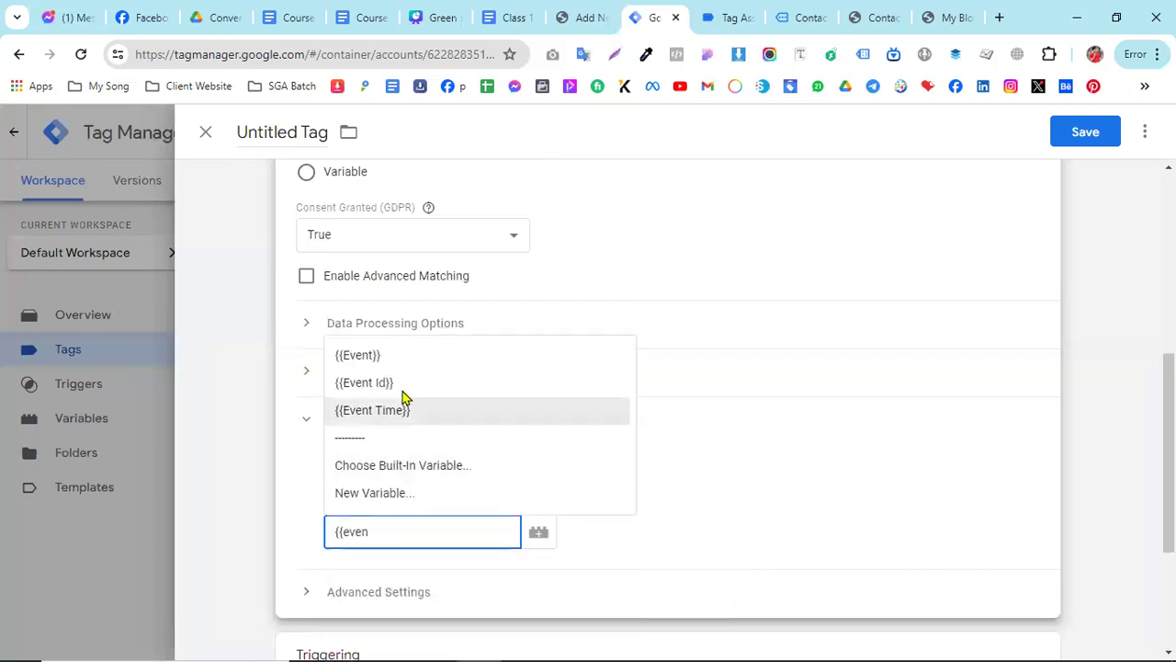
click(377, 382)
- Consult the class document again and assign "Event -cf7 submission" as the tag's firing trigger
click(515, 15)
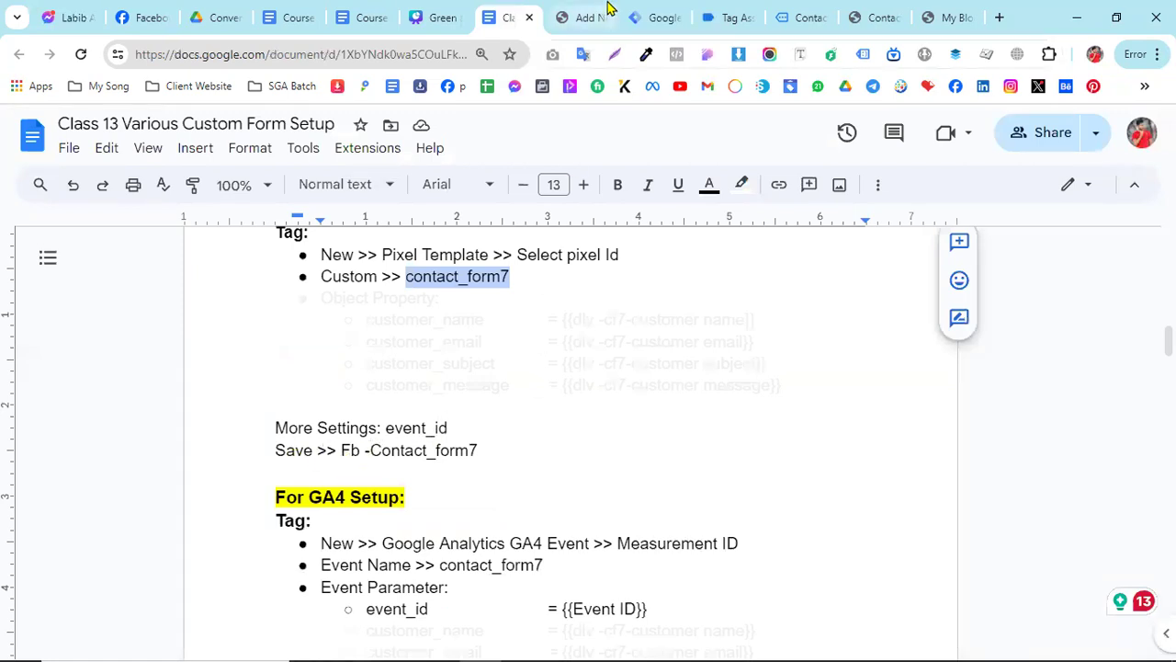
click(650, 16)
scroll(595, 538, down, 3)
click(597, 506)
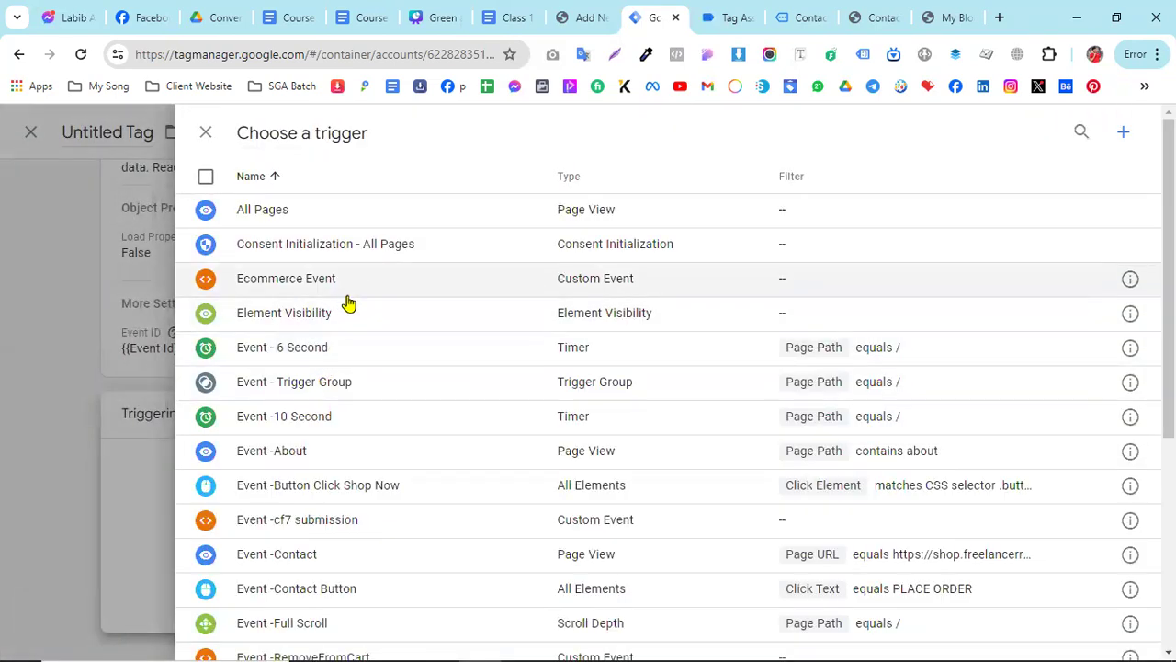
click(341, 532)
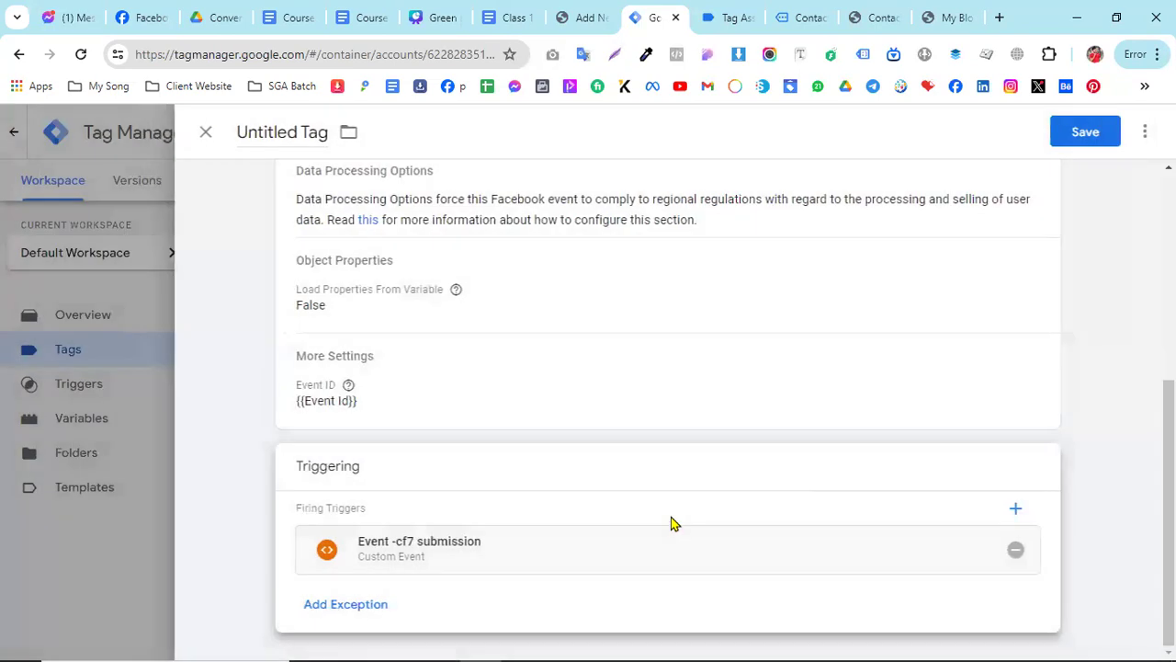
- Name the Facebook Pixel tag "Fb -cf7 Submission" and save it
click(270, 129)
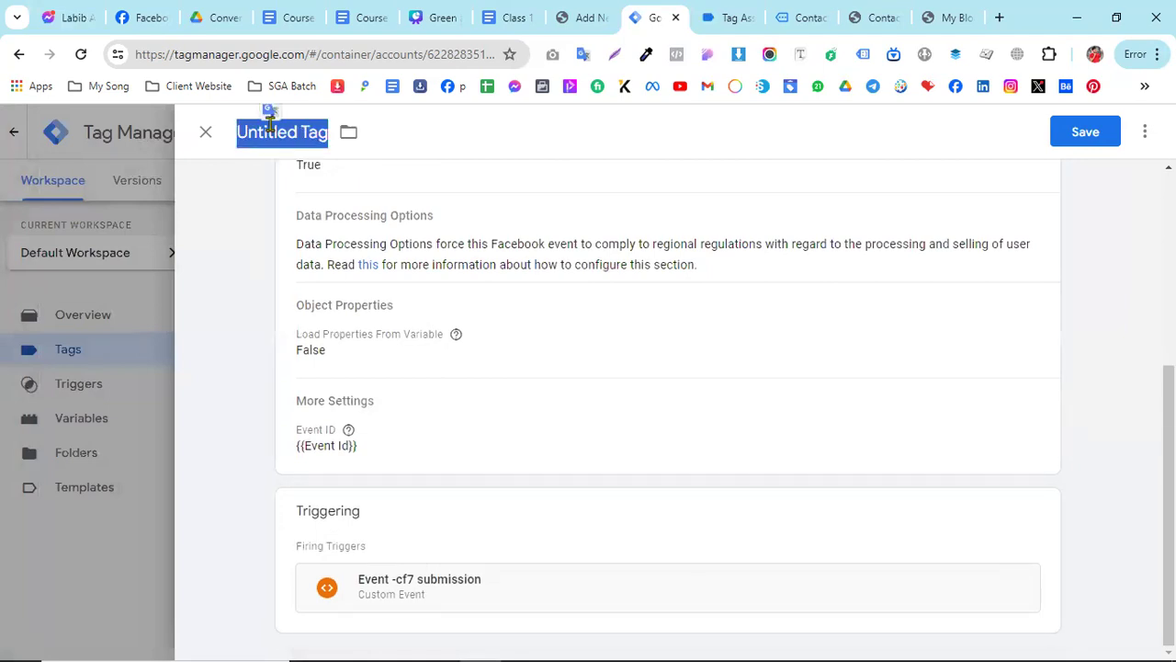
text(Fb -cf)
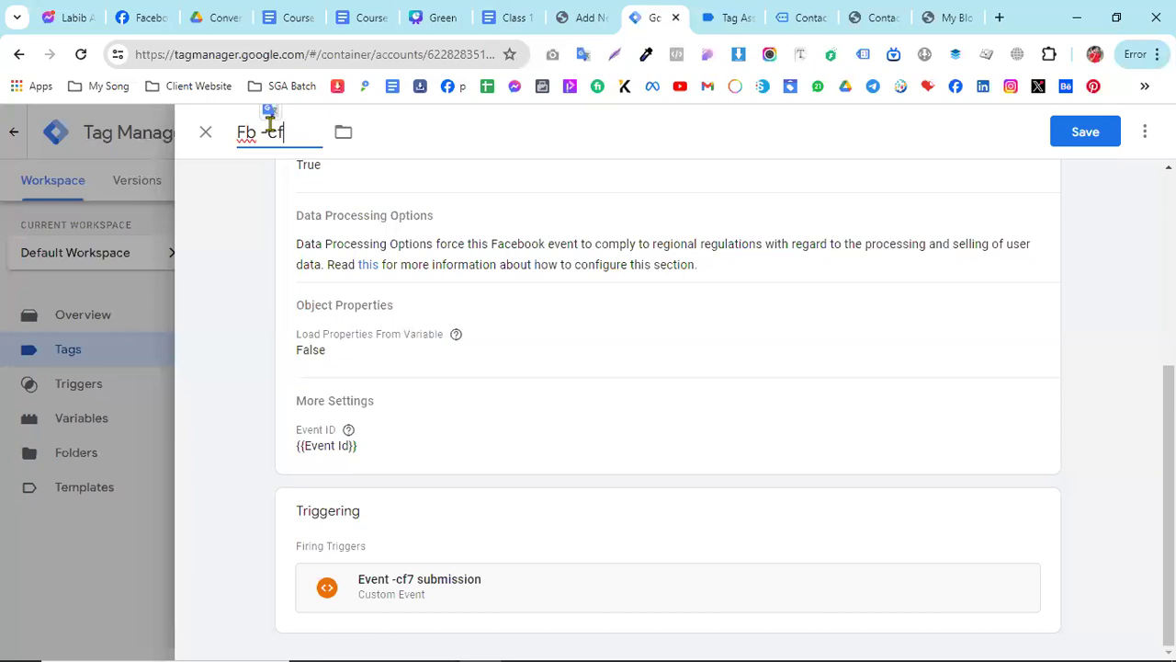
text(7 Submission)
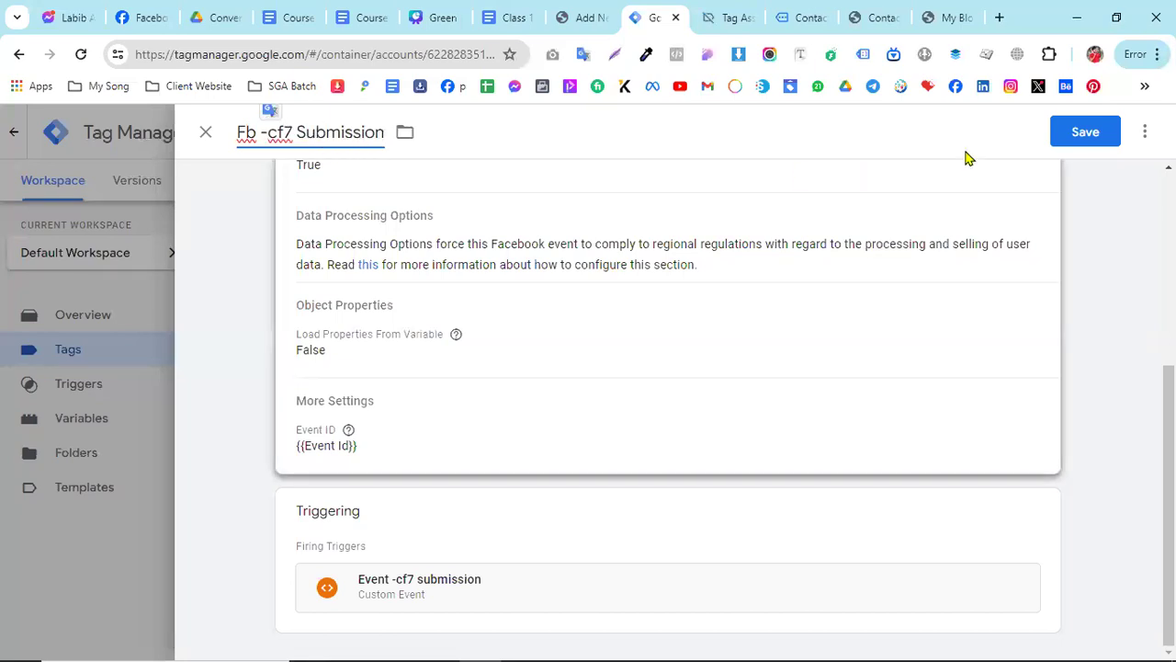
click(1099, 133)
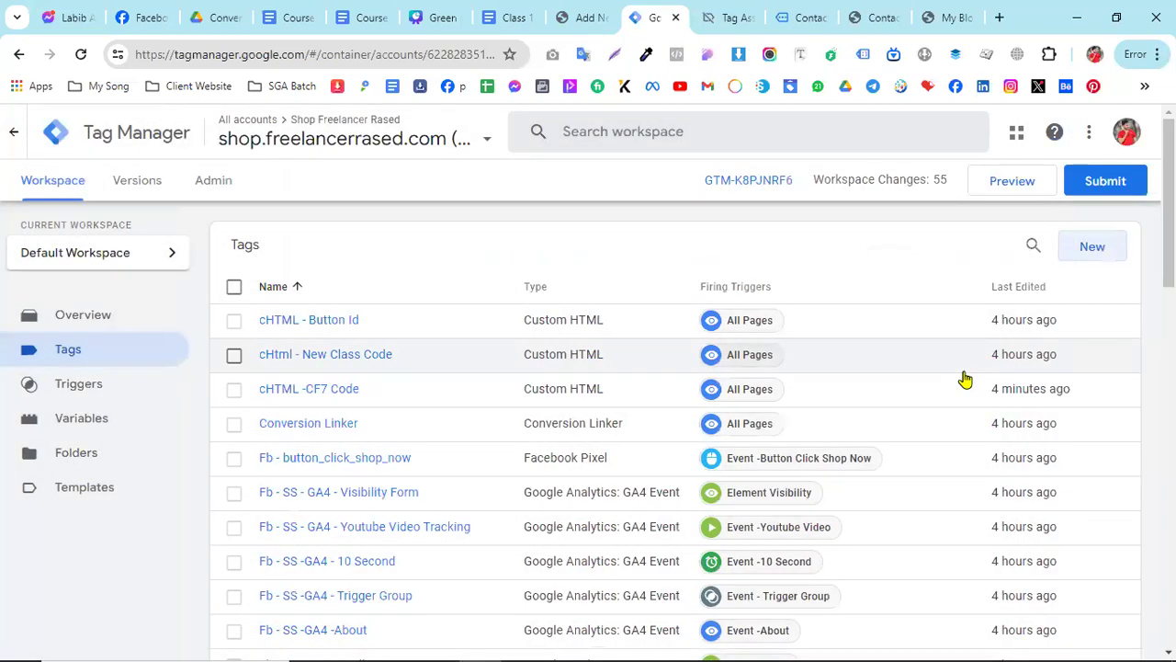
- Start a container preview and continue into the connected Tag Assistant debug session for freelancerrased.com
click(1013, 184)
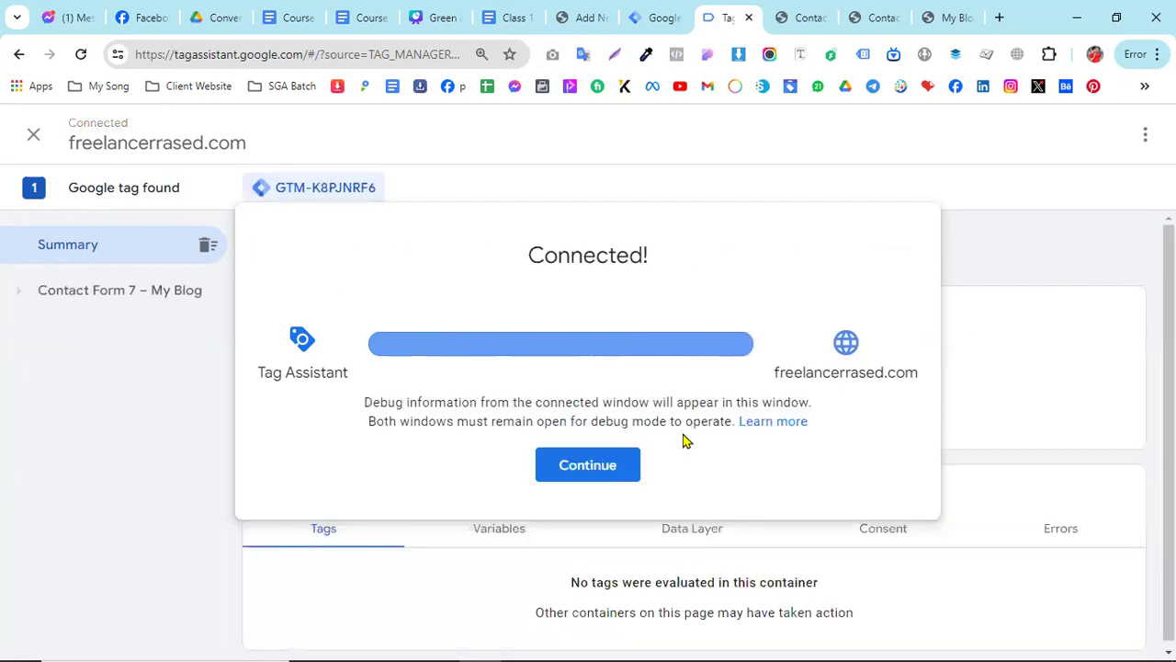
click(624, 470)
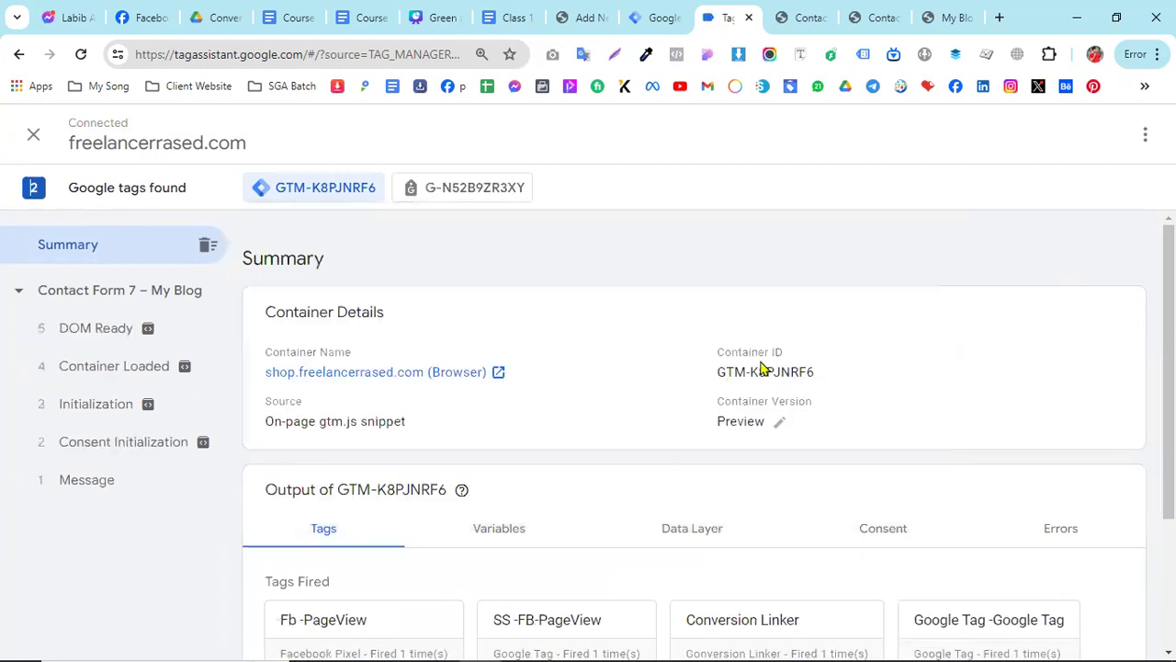
- Fill in the connected Contact Form 7 page with a test name, a test email, subject "test" and message "test", and submit it
click(802, 17)
scroll(349, 450, down, 1)
click(262, 329)
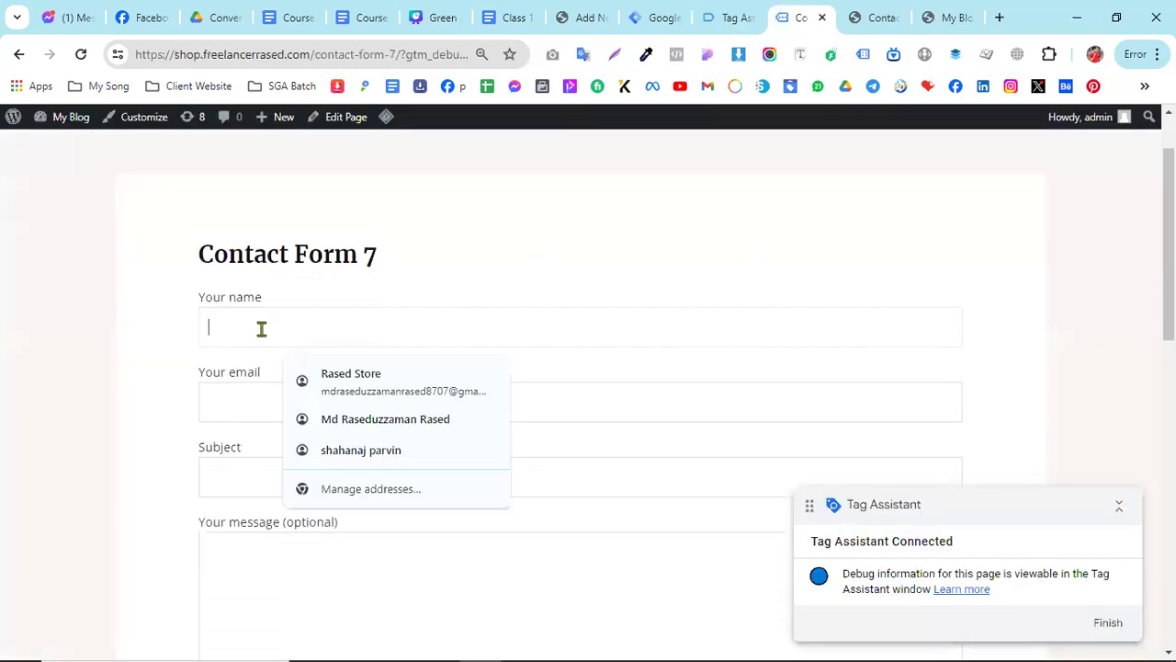
text(test)
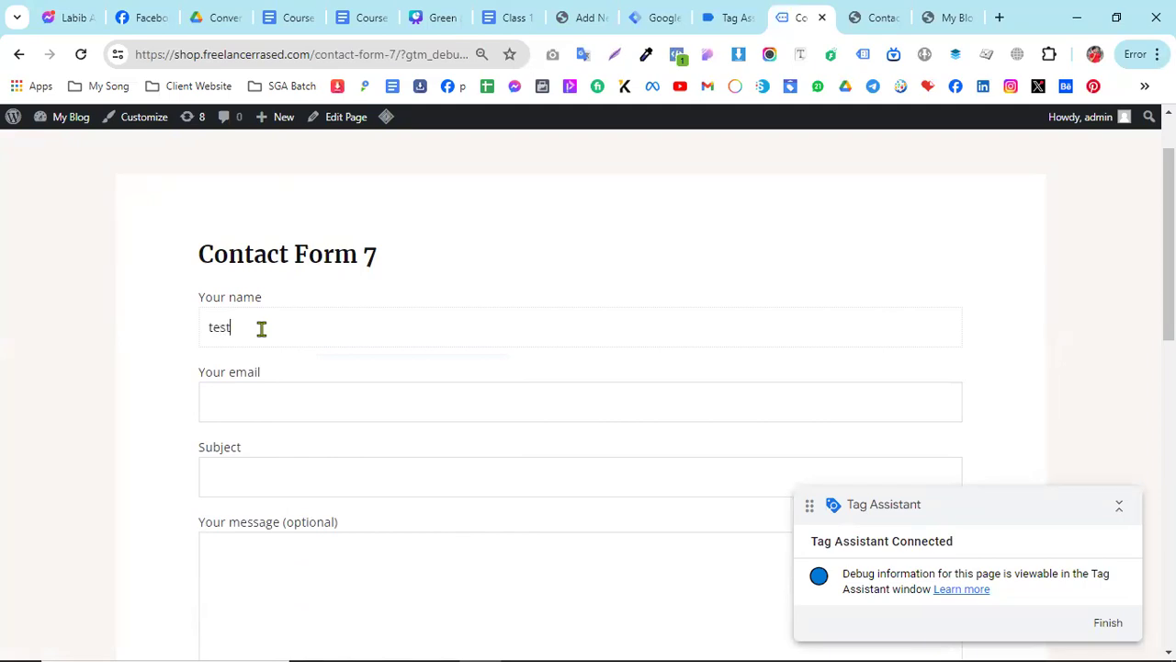
click(245, 415)
click(255, 479)
text(test)
click(257, 540)
text(test)
scroll(435, 502, down, 3)
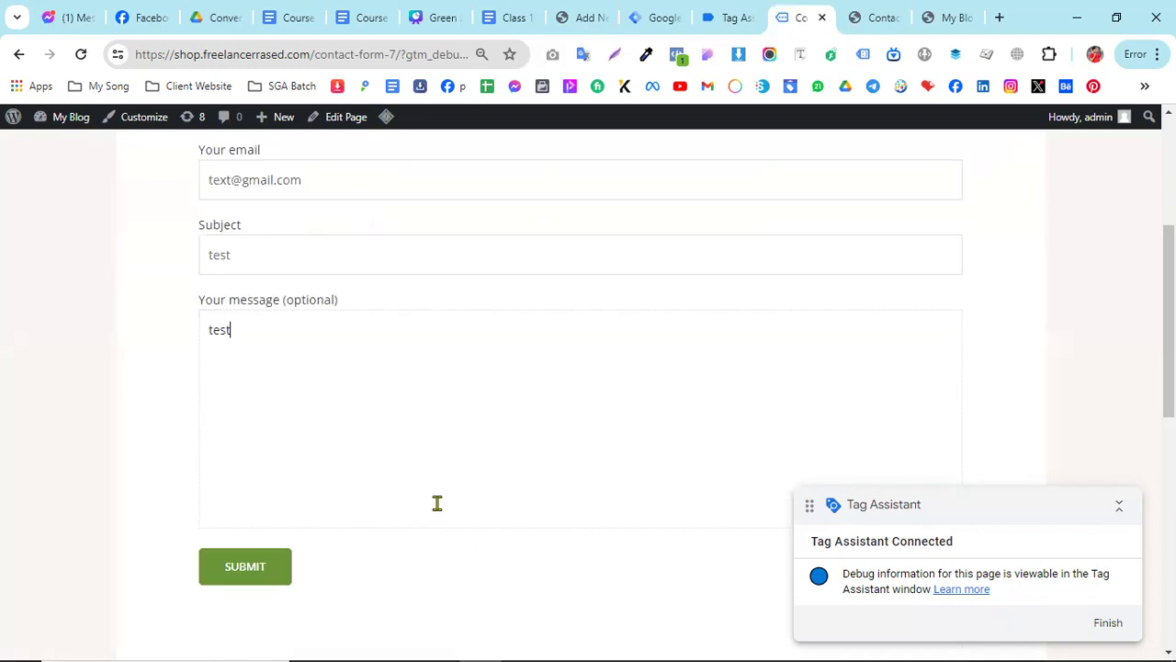
click(262, 547)
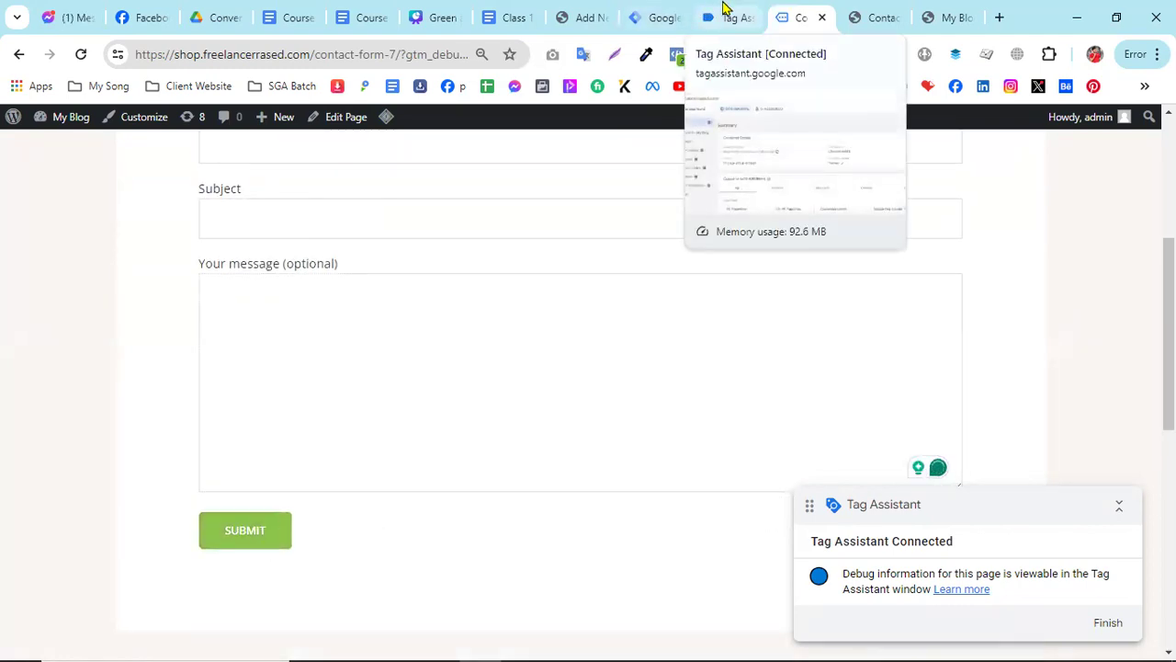
- Examine the Form Submit event's tags, variables, data layer and consent details in Tag Assistant
click(723, 11)
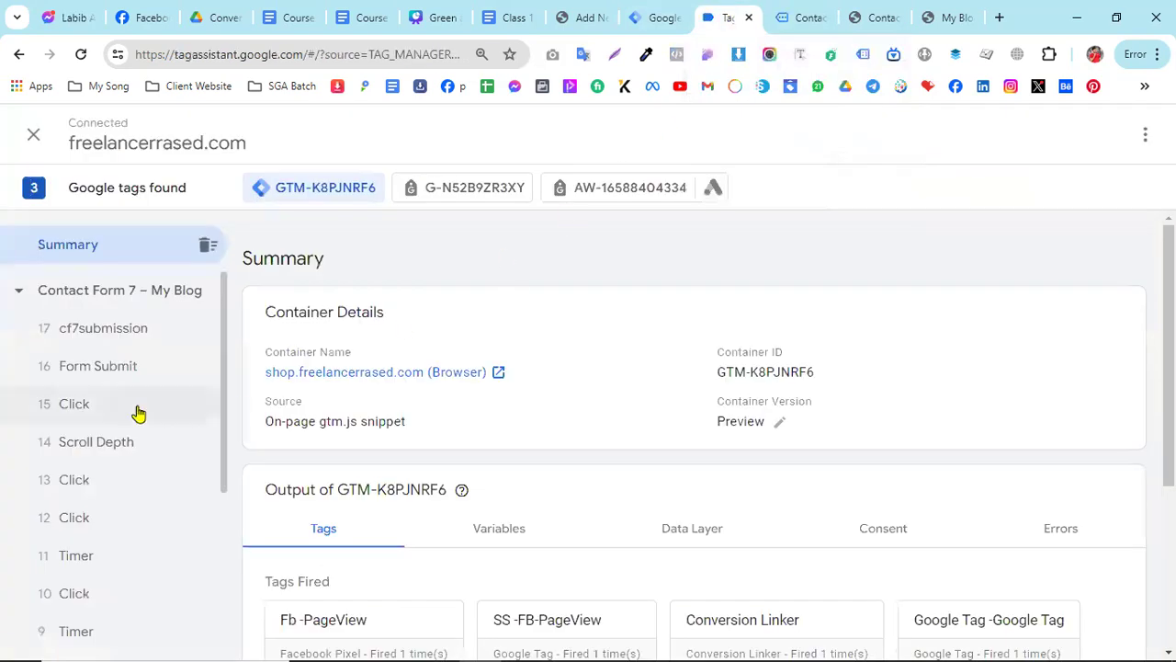
click(94, 377)
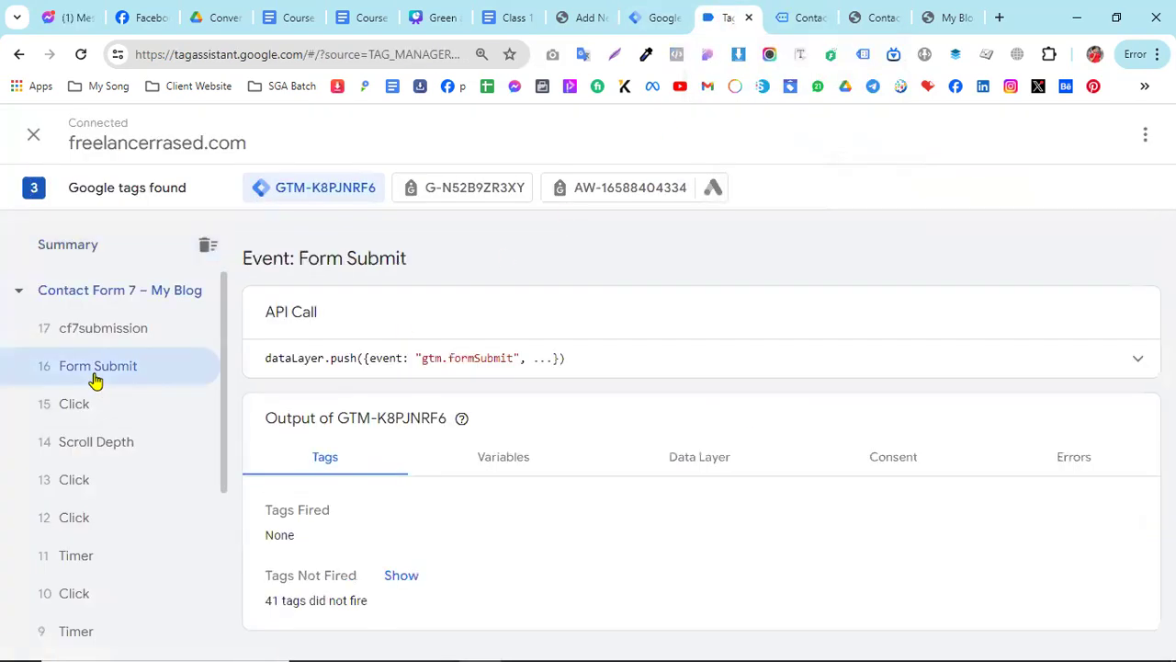
scroll(98, 377, down, 1)
scroll(158, 473, up, 1)
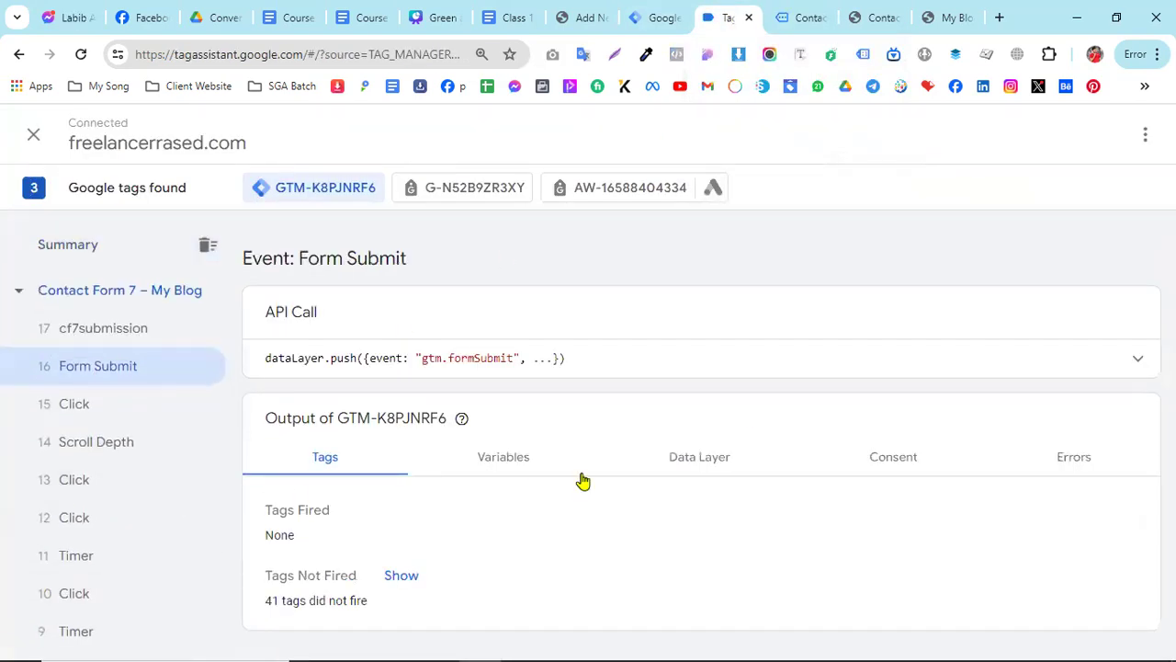
click(540, 459)
scroll(569, 450, down, 2)
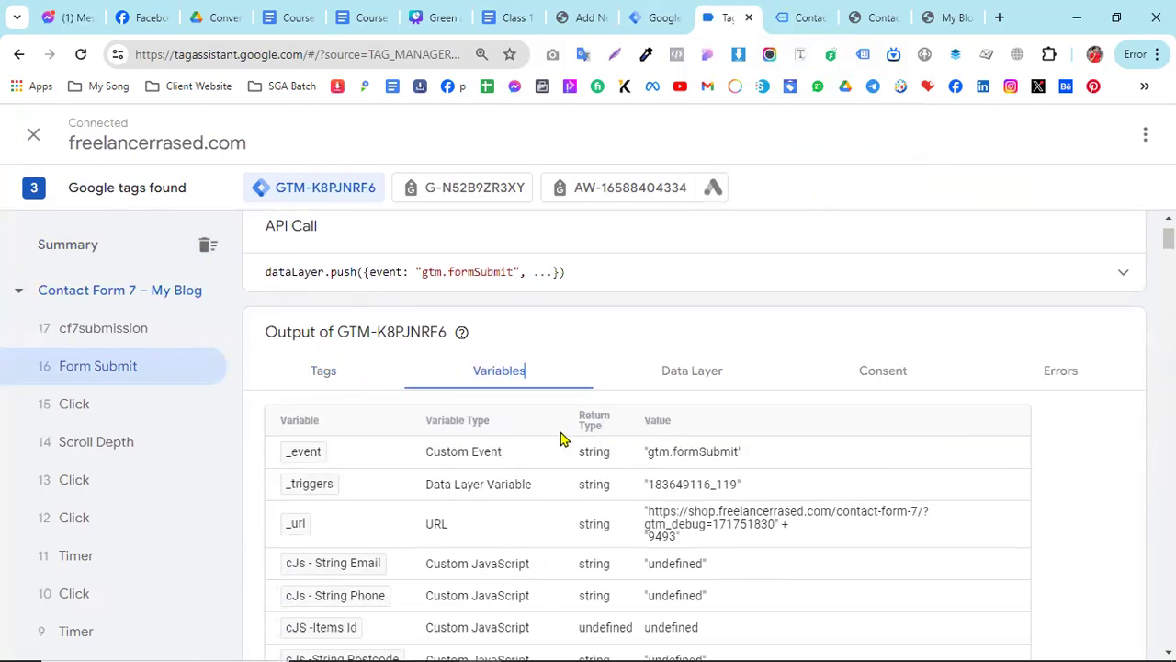
click(699, 377)
scroll(781, 414, down, 2)
click(870, 281)
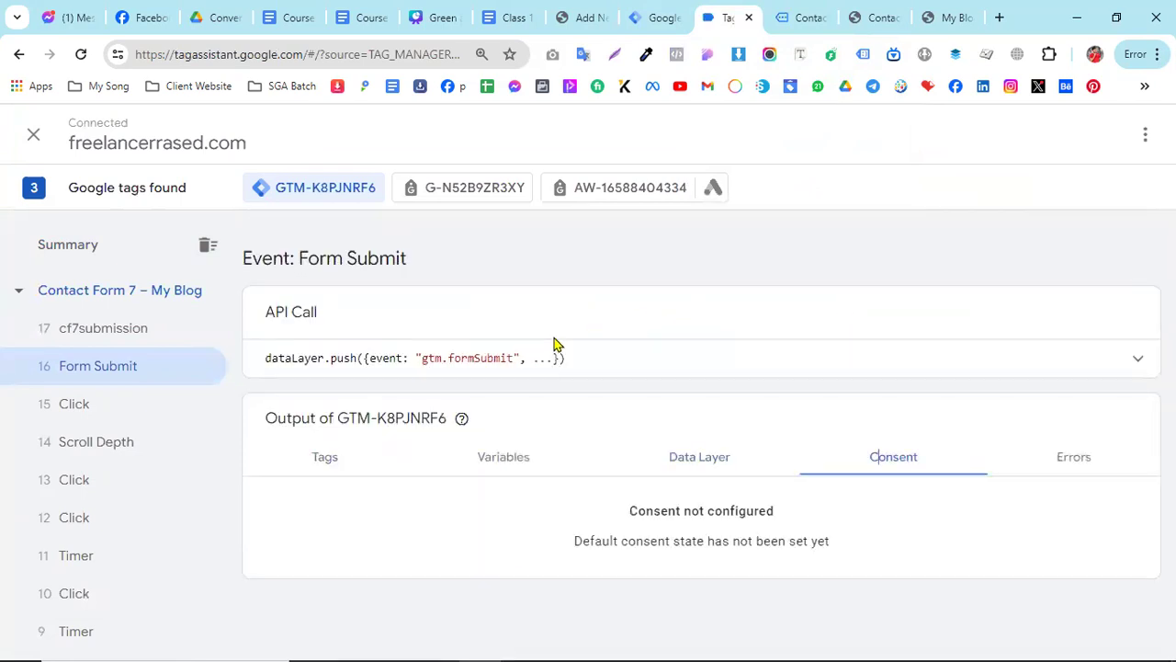
click(312, 456)
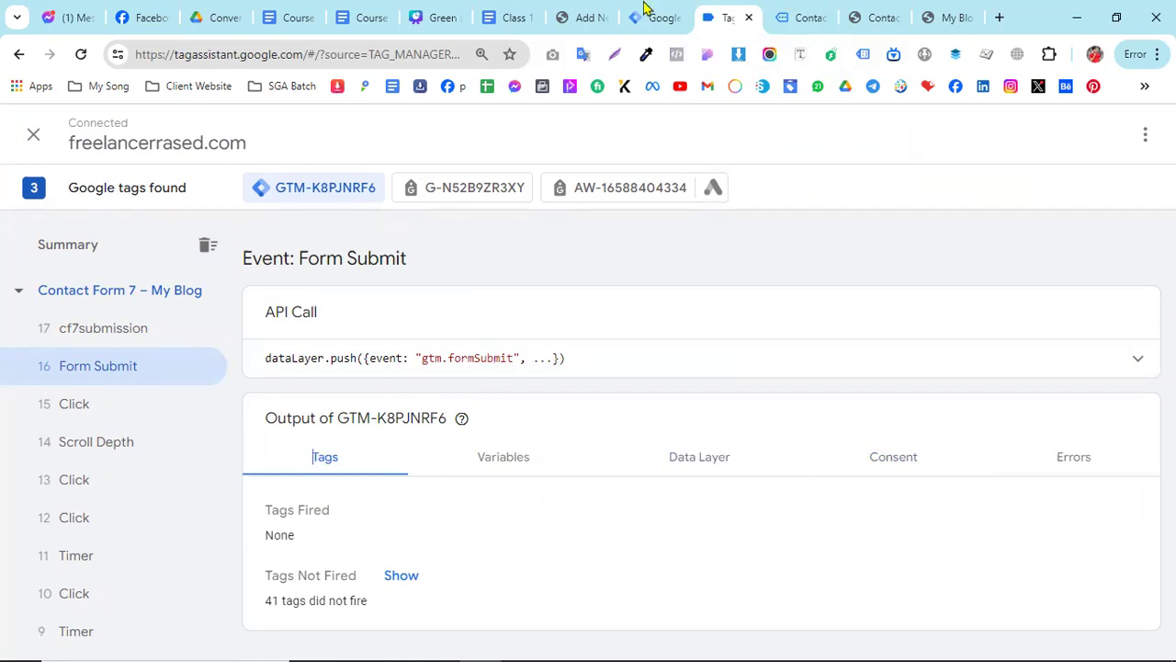
- Open the "cHTML -CF7 Code" tag in the Tag Manager container to inspect its Custom HTML script
key(ctrl+shift+Tab)
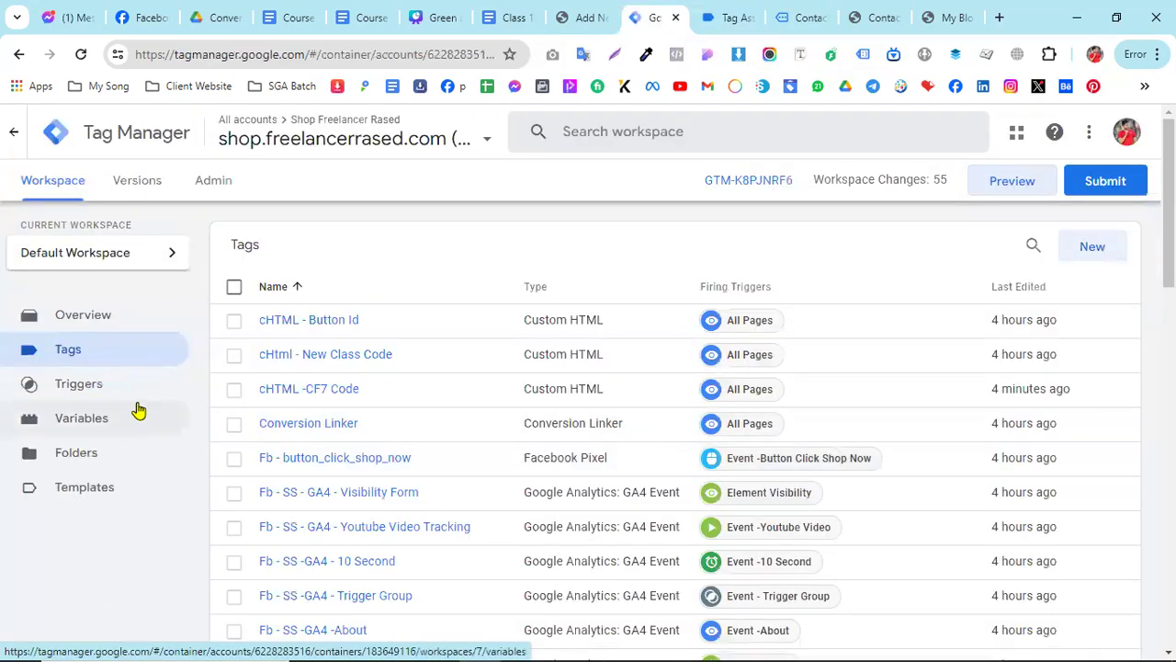
click(325, 391)
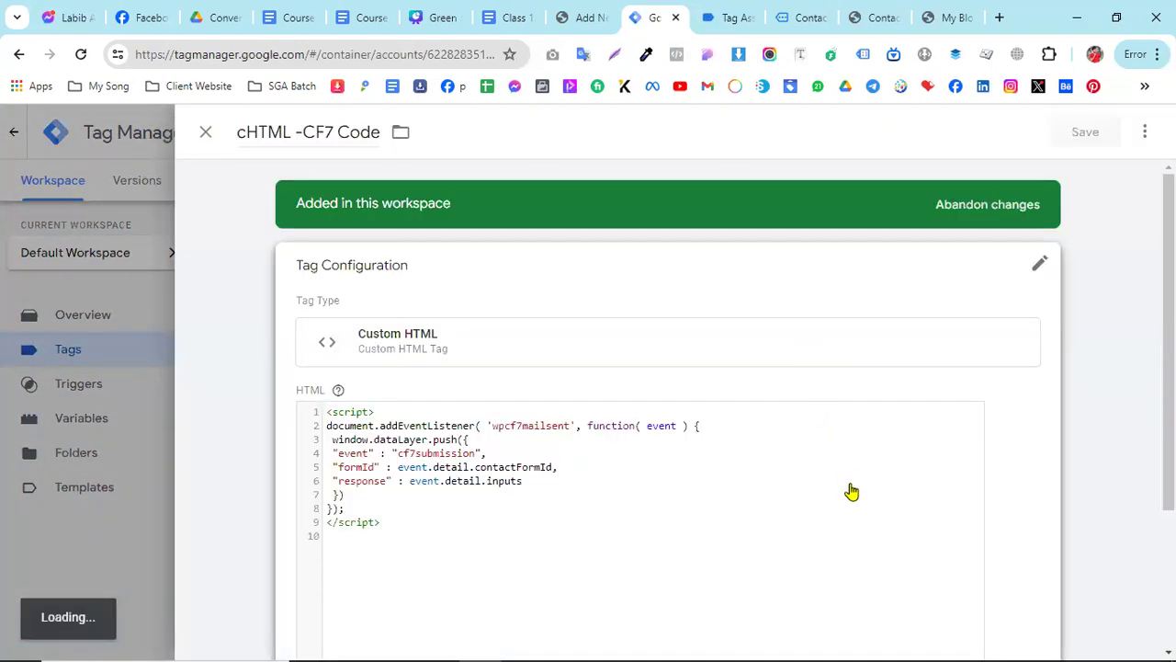
scroll(827, 482, down, 1)
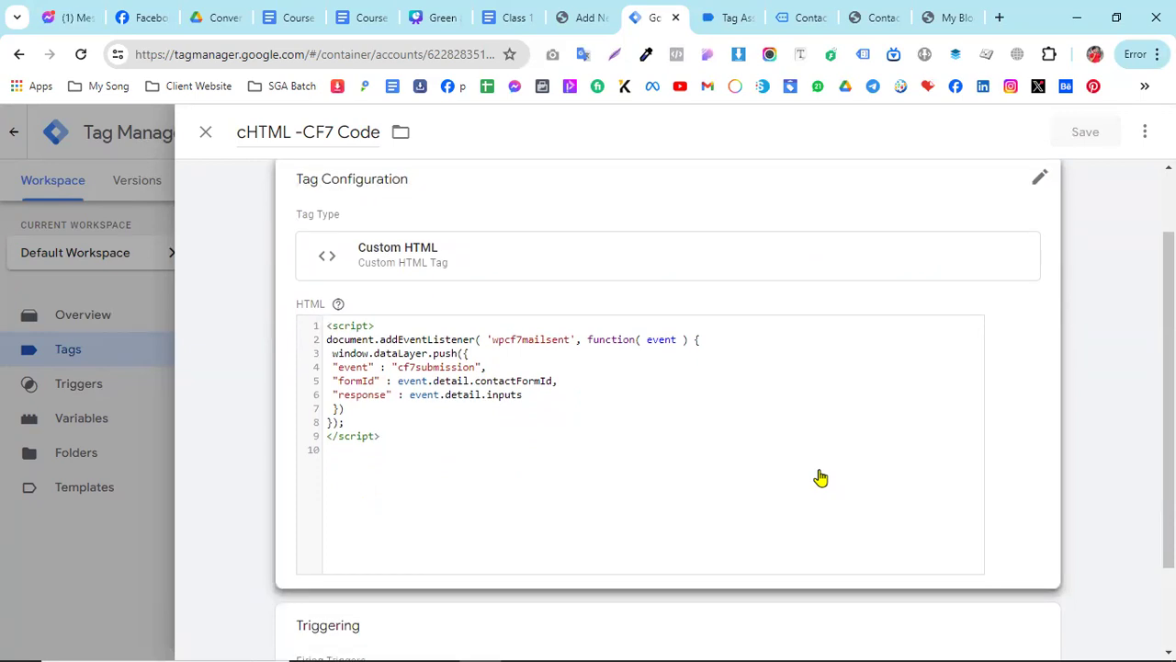
- Copy the complete Custom HTML Tag script for the cf7submission event from the Class 13 document
click(508, 17)
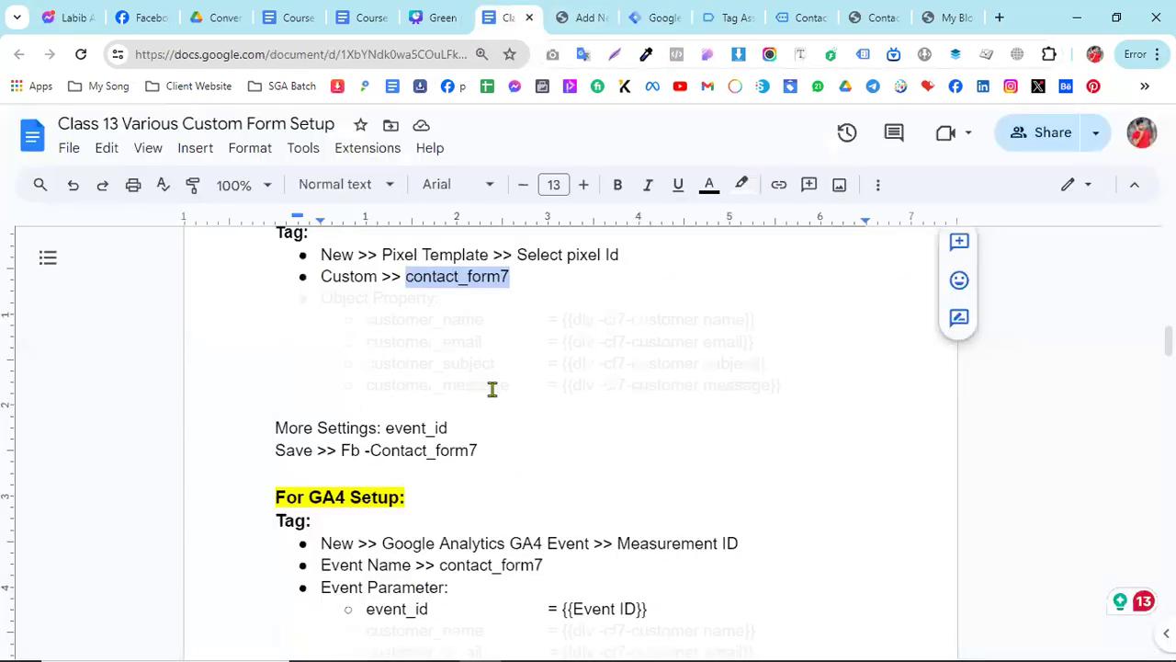
scroll(492, 389, up, 10)
scroll(492, 388, up, 5)
click(377, 538)
drag(377, 538, 324, 377)
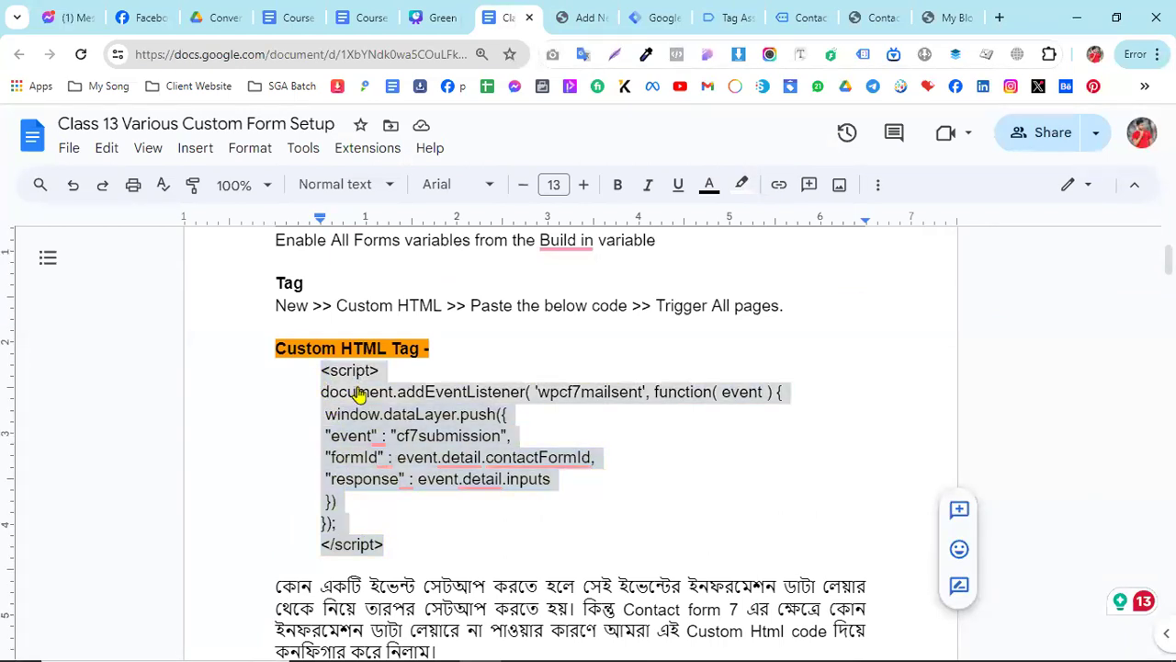
right_click(359, 389)
click(429, 241)
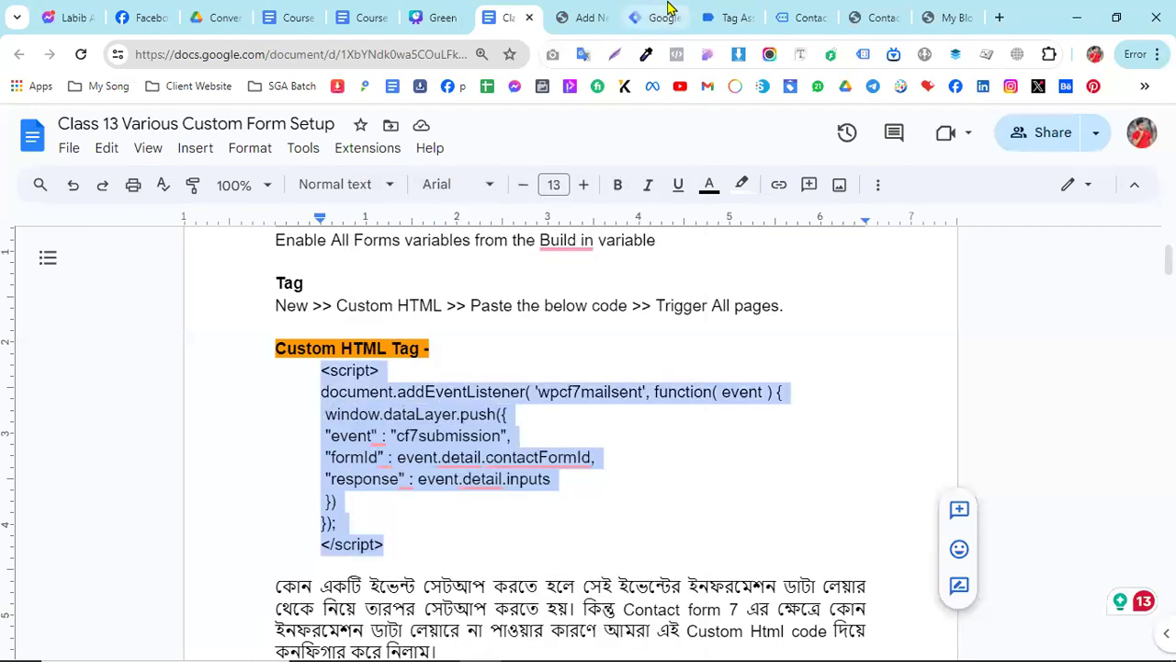
- Replace the whole script in the "cHTML -CF7 Code" tag with the copied code and save the tag
click(669, 11)
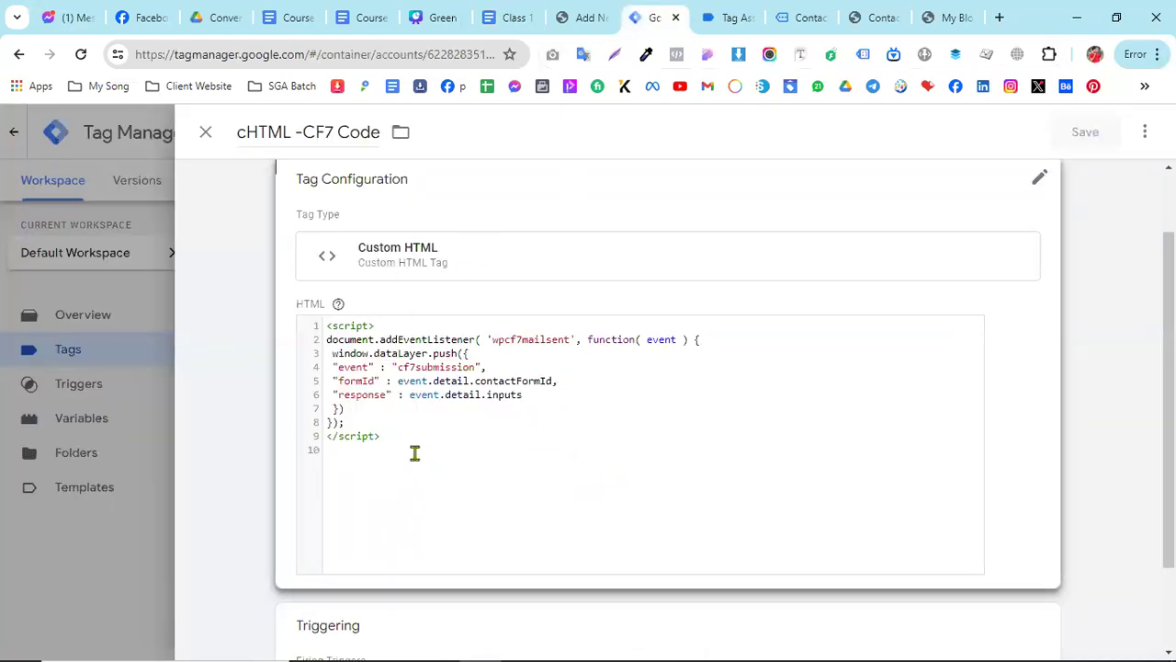
drag(386, 456, 307, 343)
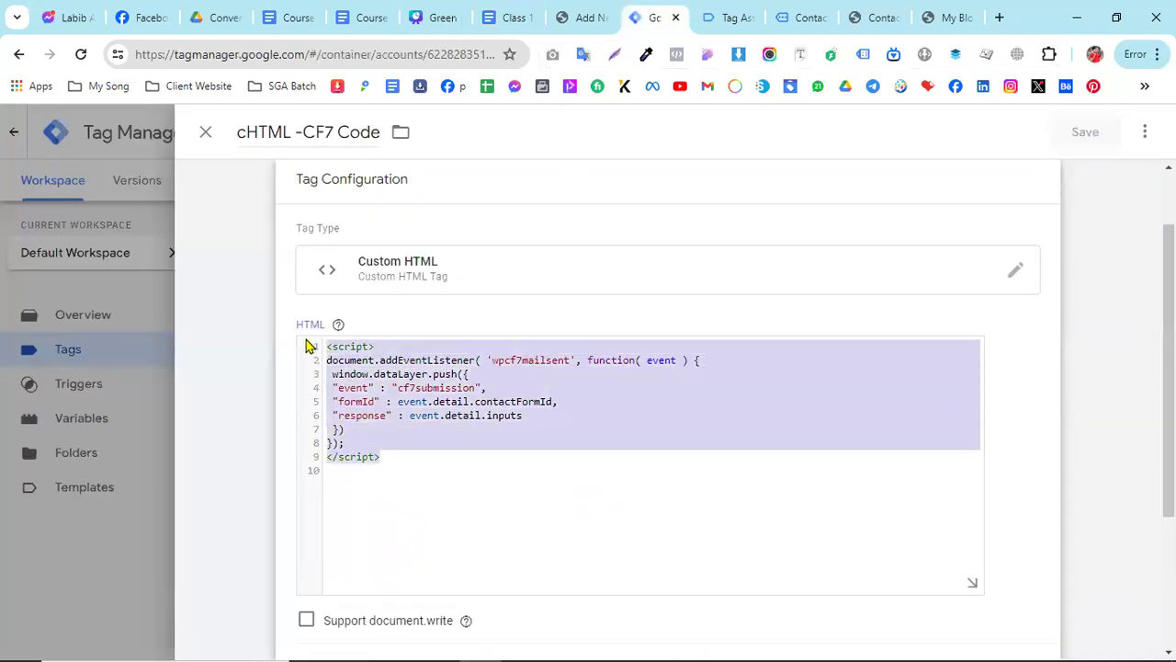
right_click(368, 382)
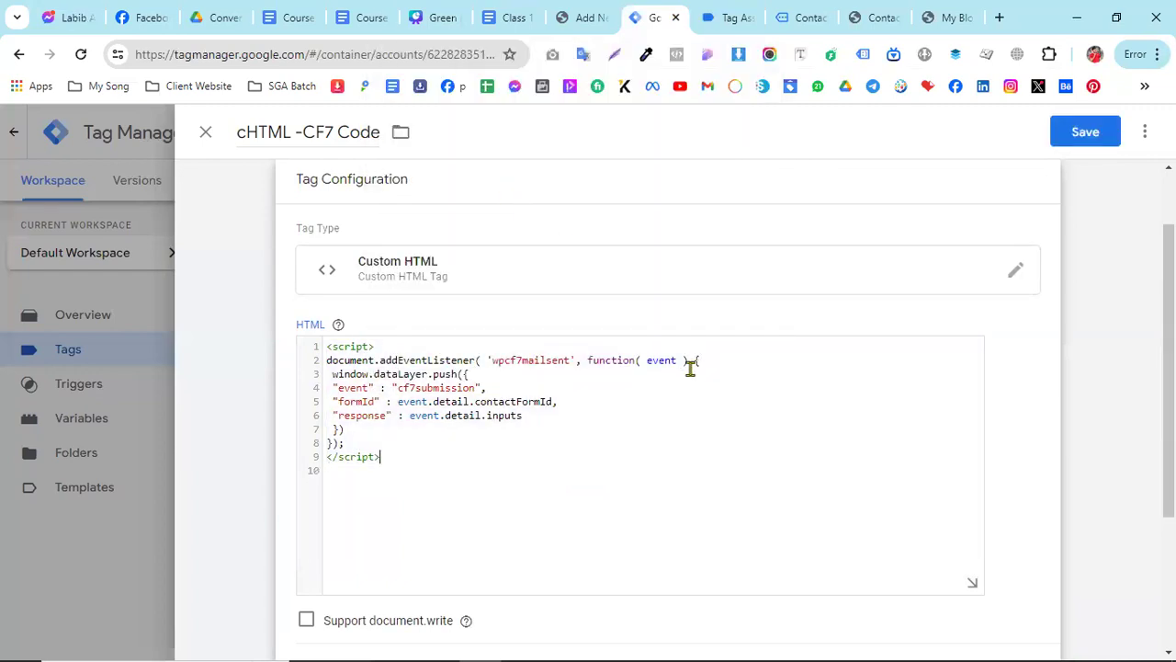
click(1095, 133)
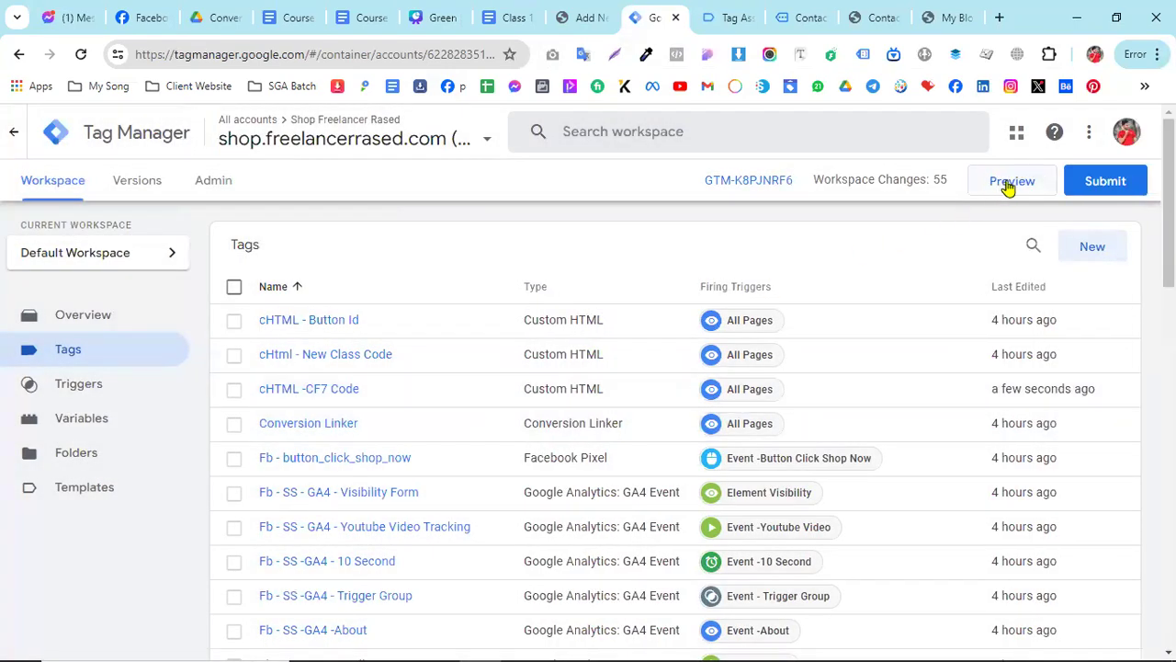
- Start a new container preview and submit the connected Contact Form 7 page with autofilled name, email and subject, leaving the message empty
click(1010, 183)
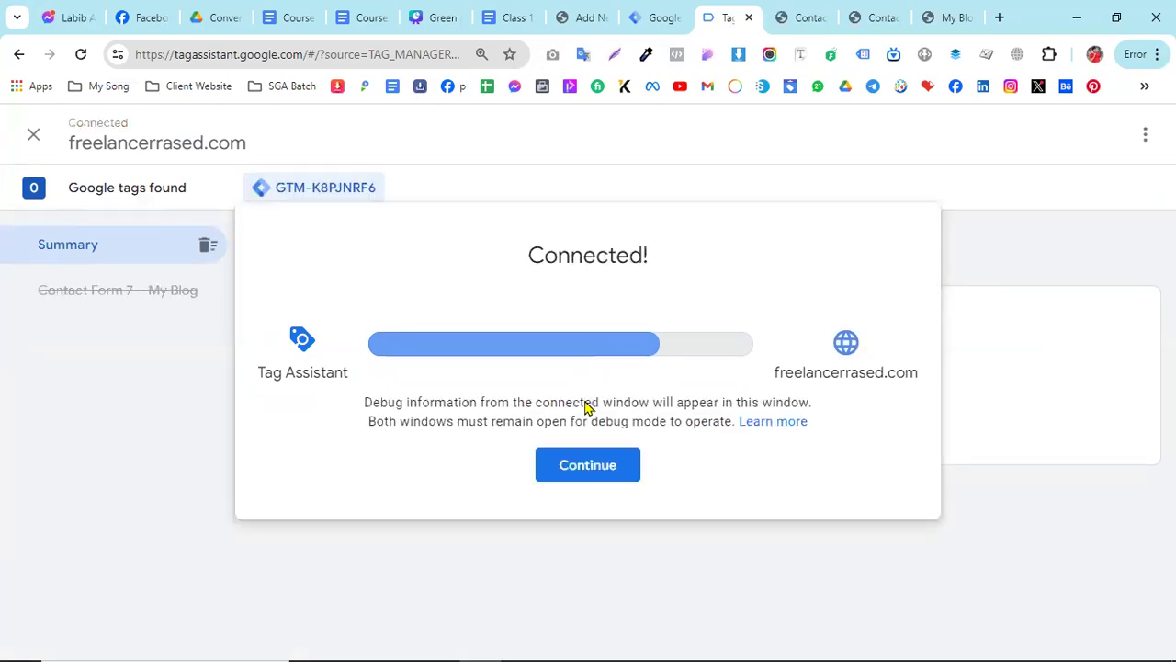
click(597, 472)
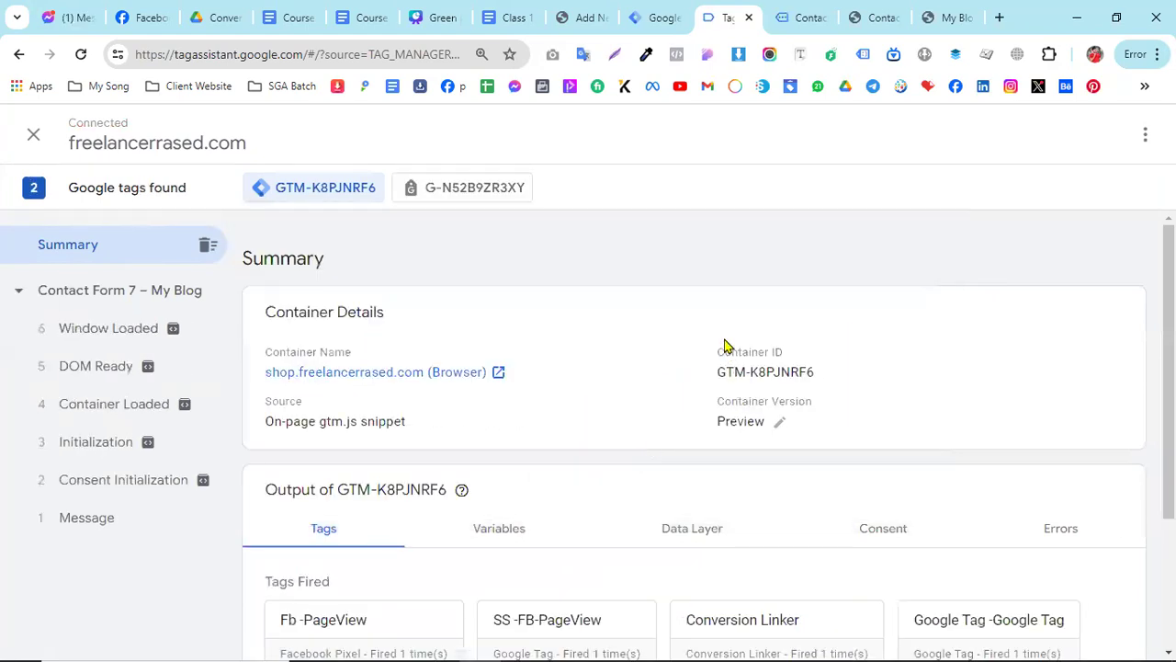
click(801, 15)
click(299, 420)
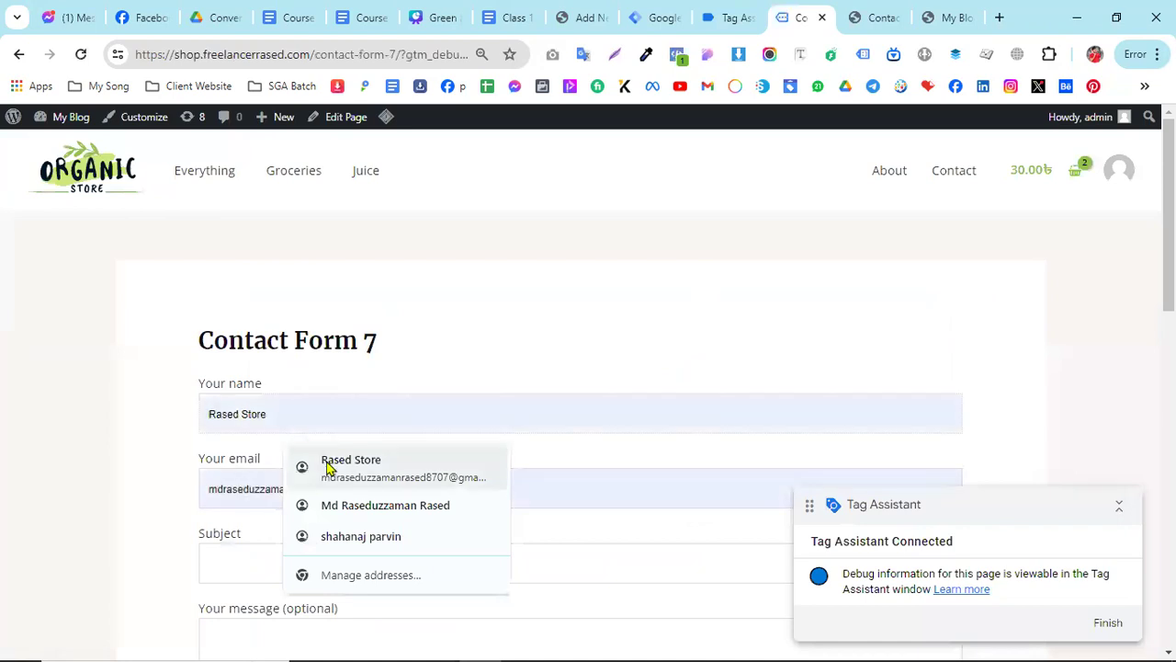
click(326, 462)
scroll(297, 536, down, 1)
click(253, 479)
click(307, 524)
scroll(275, 552, down, 3)
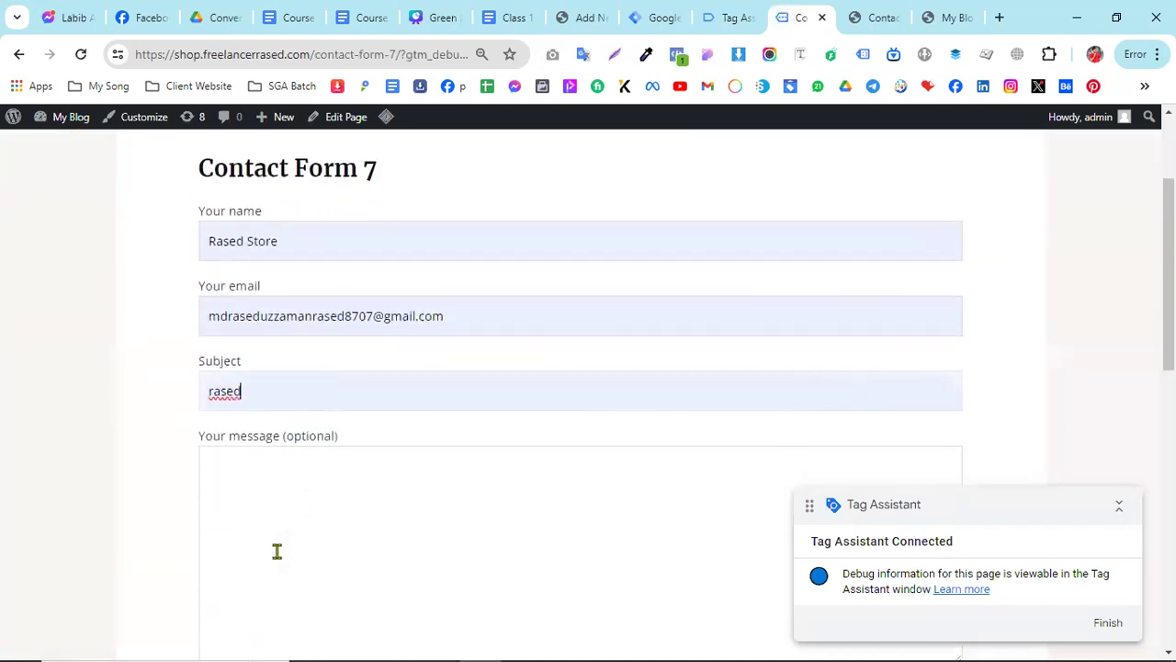
click(274, 537)
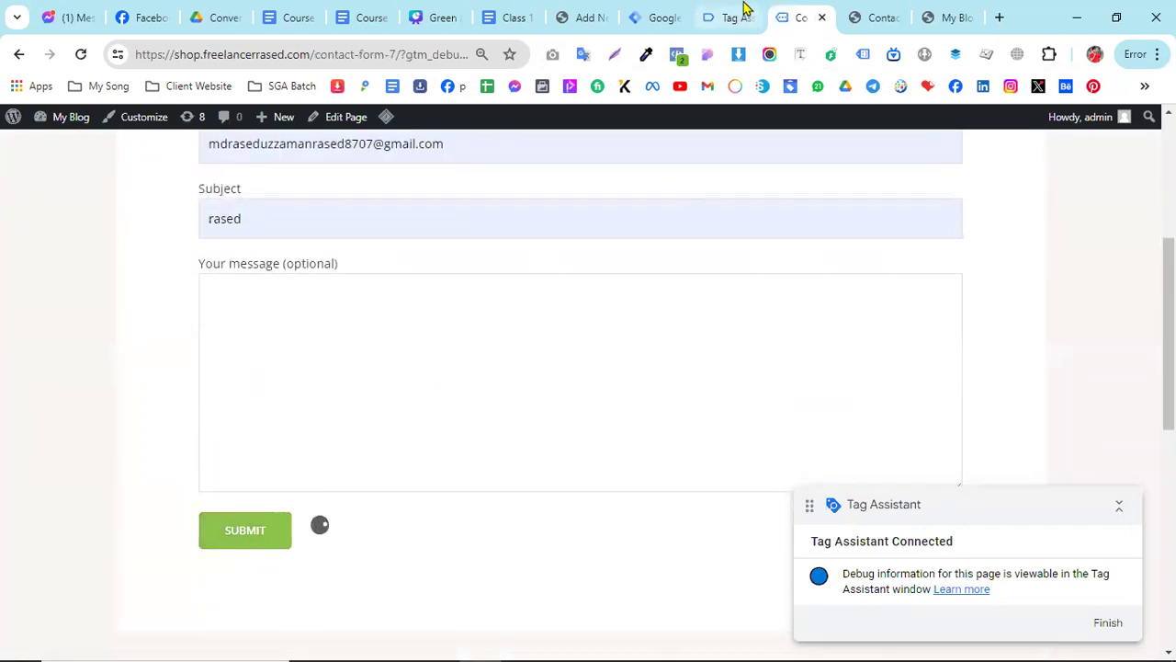
- Open the cf7submission event in Tag Assistant and check which tags fired on it
click(746, 13)
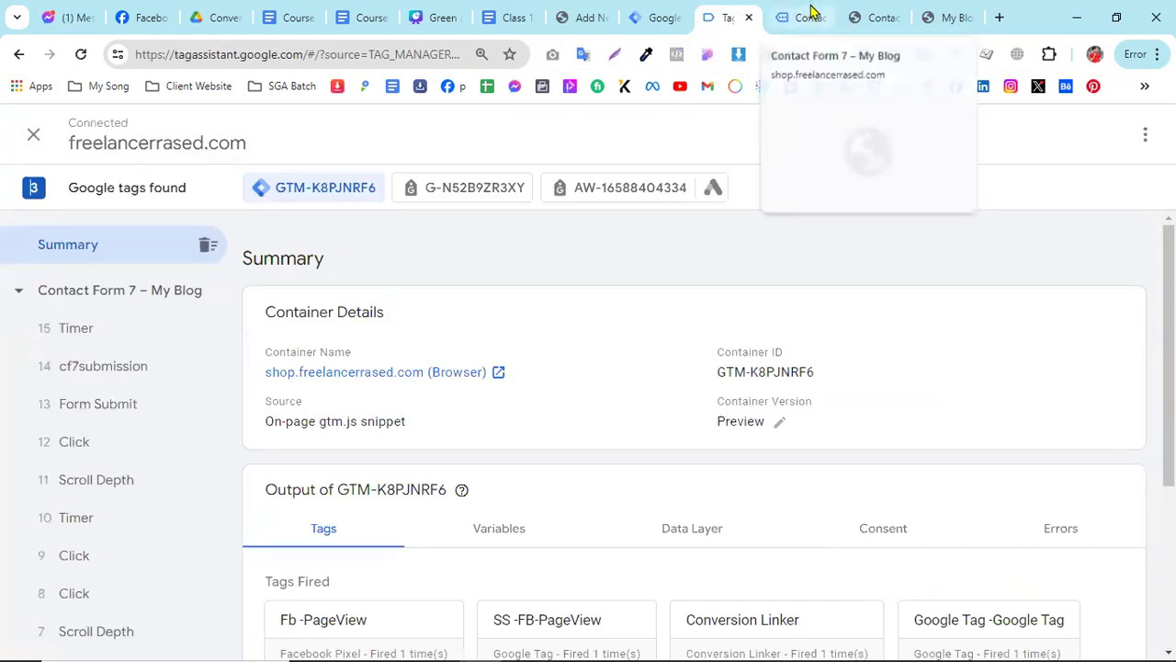
click(810, 13)
click(743, 13)
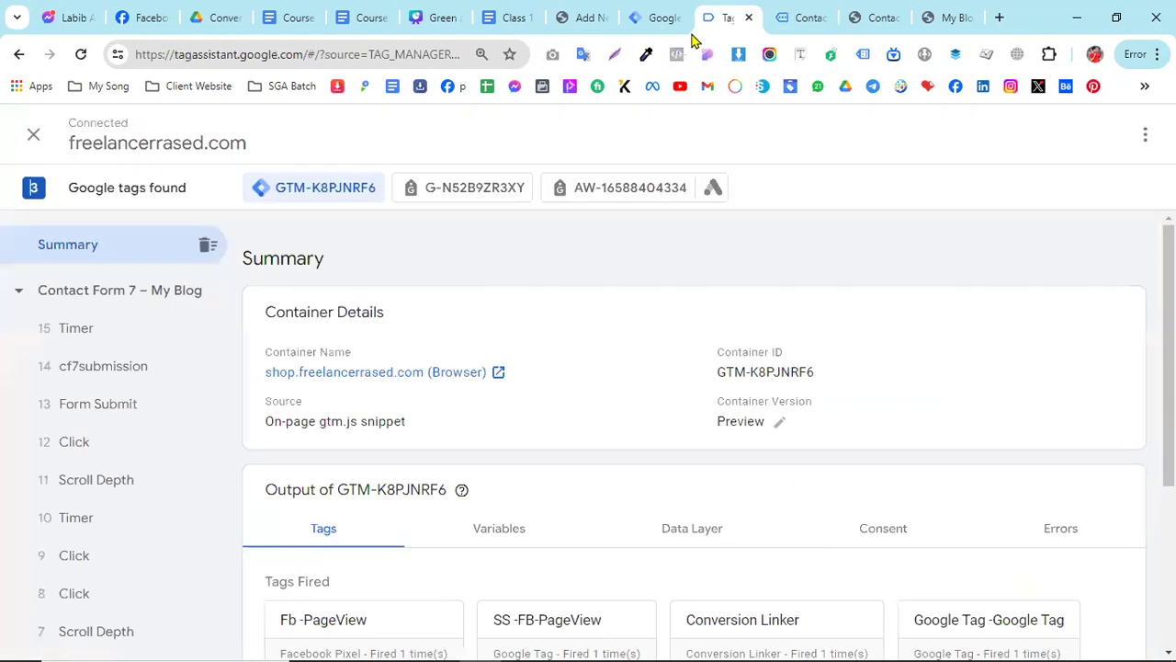
click(81, 377)
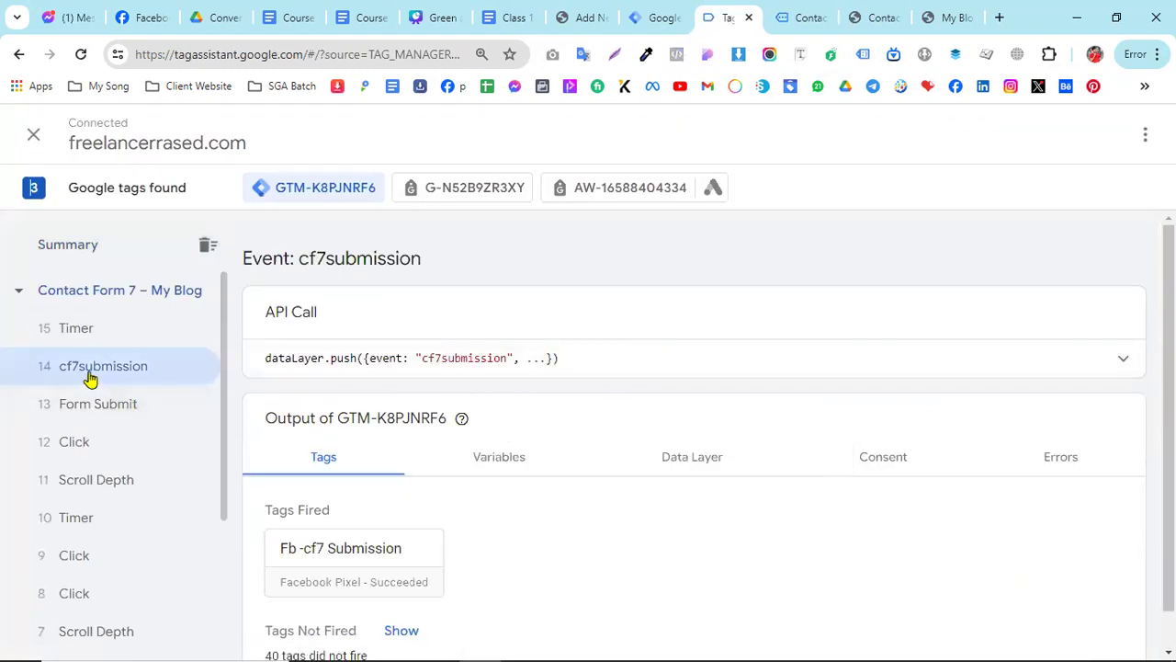
scroll(441, 487, down, 1)
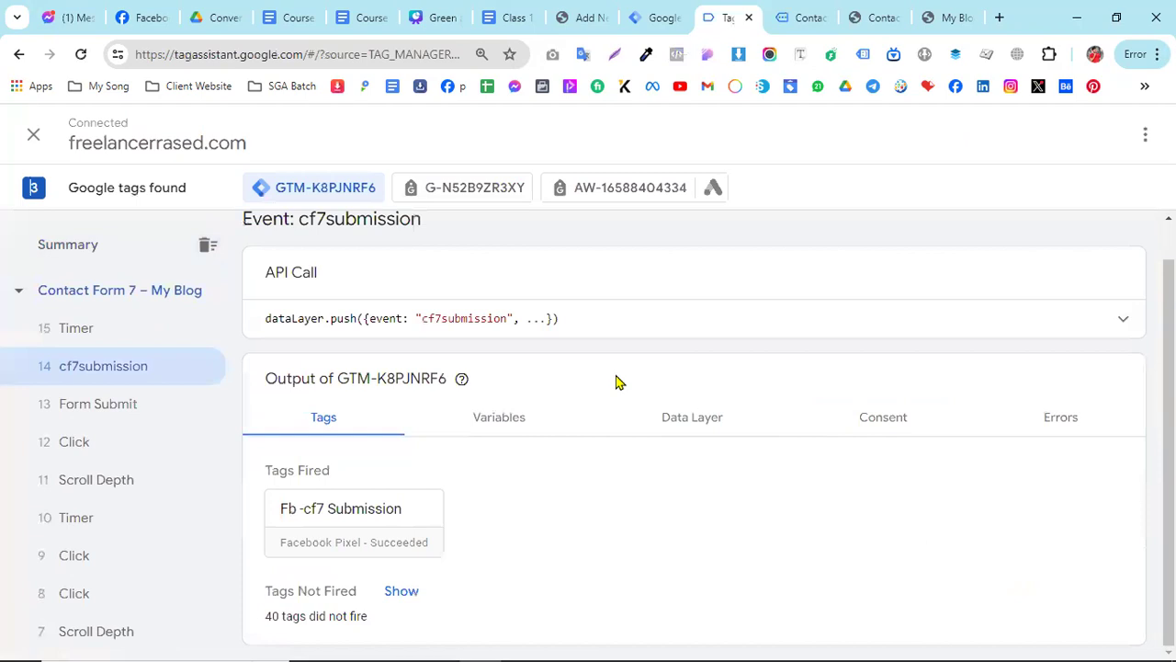
- Examine the cf7submission event's variables and Data Layer values, down to the submitted form response fields
click(521, 422)
scroll(735, 451, down, 2)
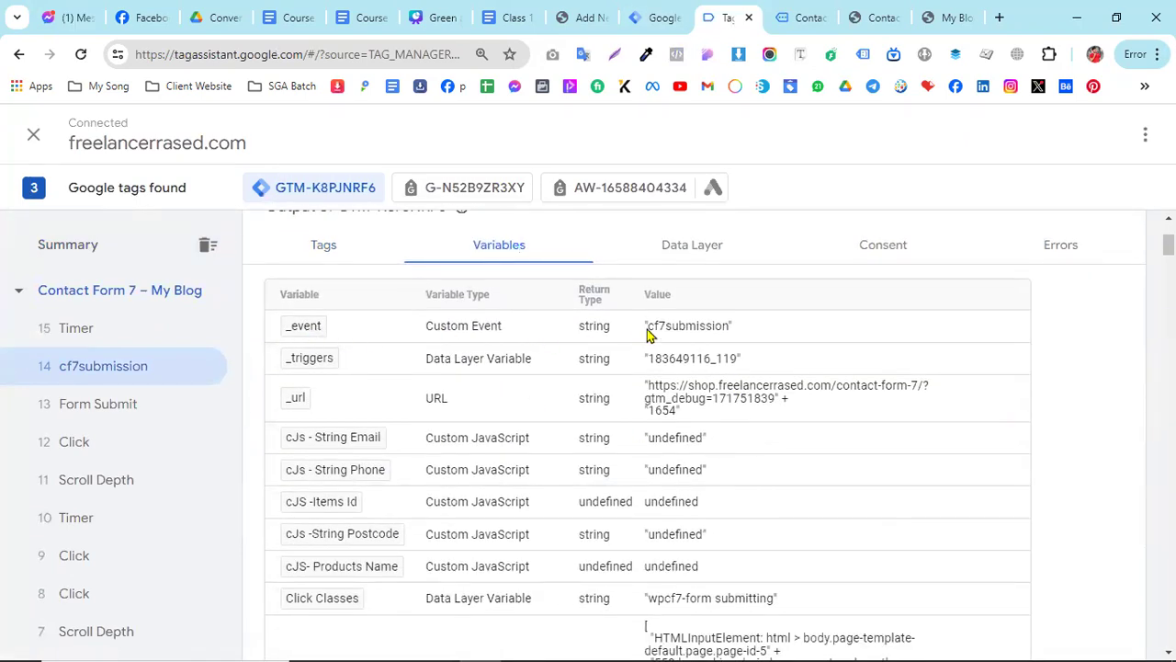
drag(647, 329, 720, 333)
scroll(877, 457, down, 2)
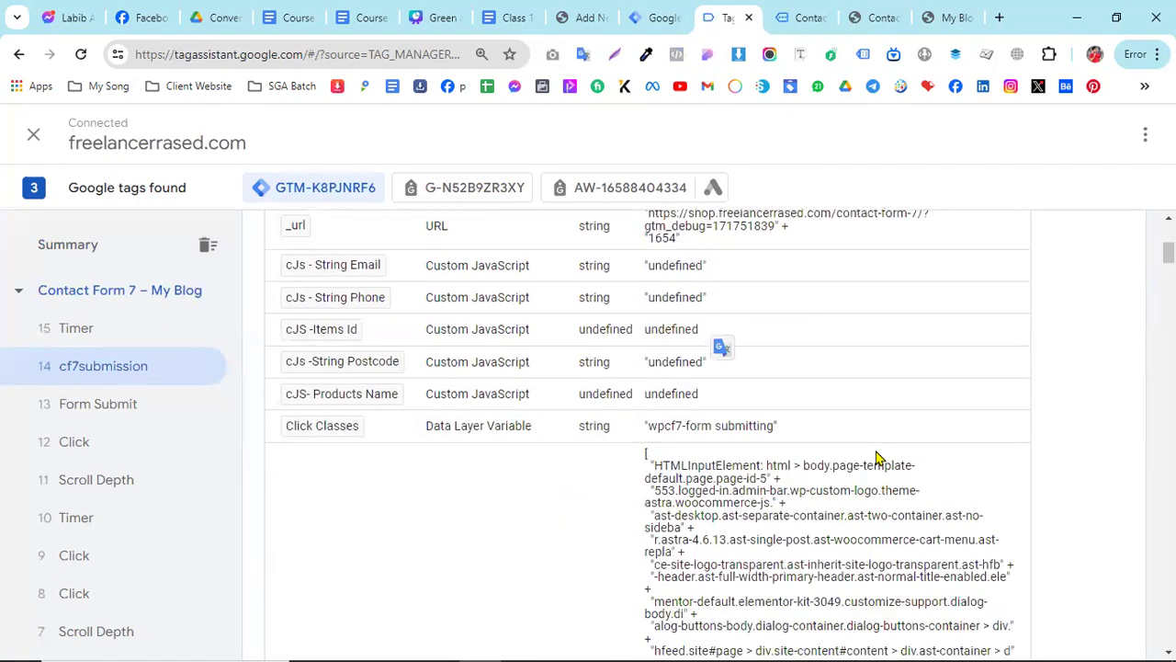
scroll(787, 409, down, 2)
scroll(720, 344, up, 5)
click(667, 377)
click(684, 331)
scroll(537, 488, down, 20)
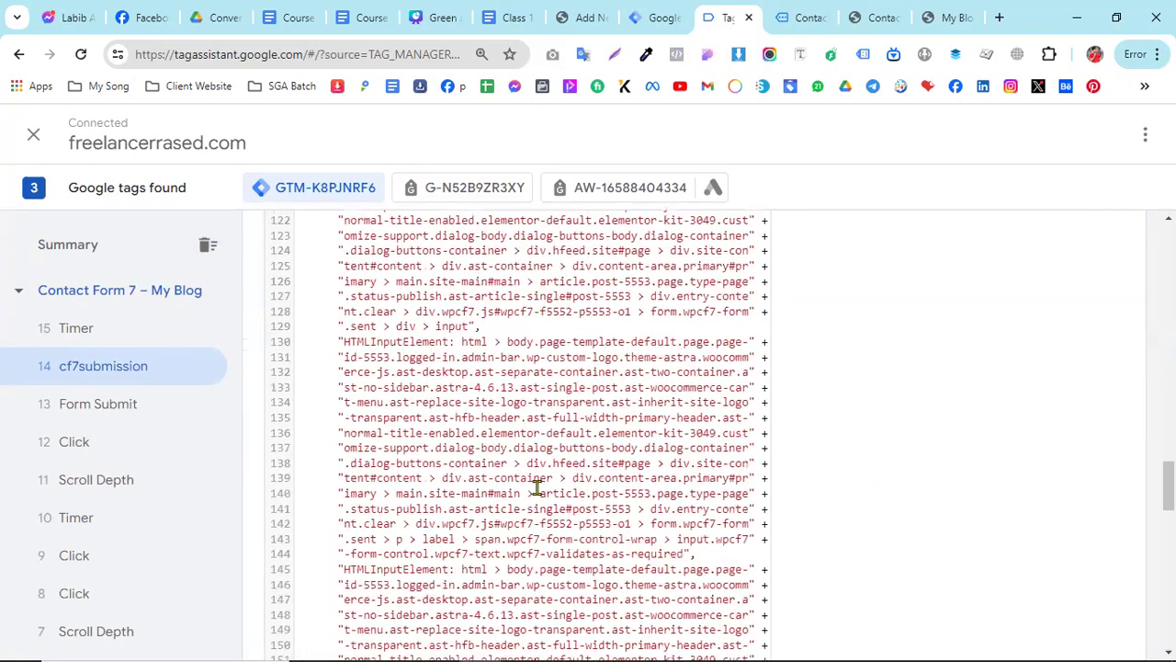
scroll(536, 488, down, 5)
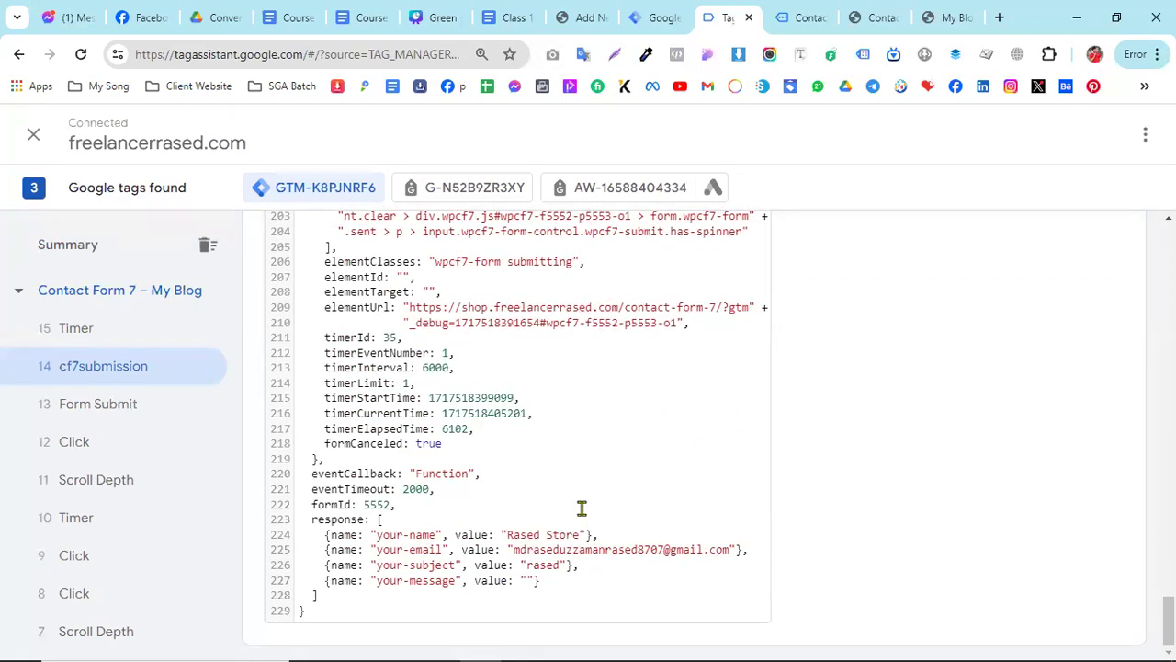
scroll(581, 509, up, 20)
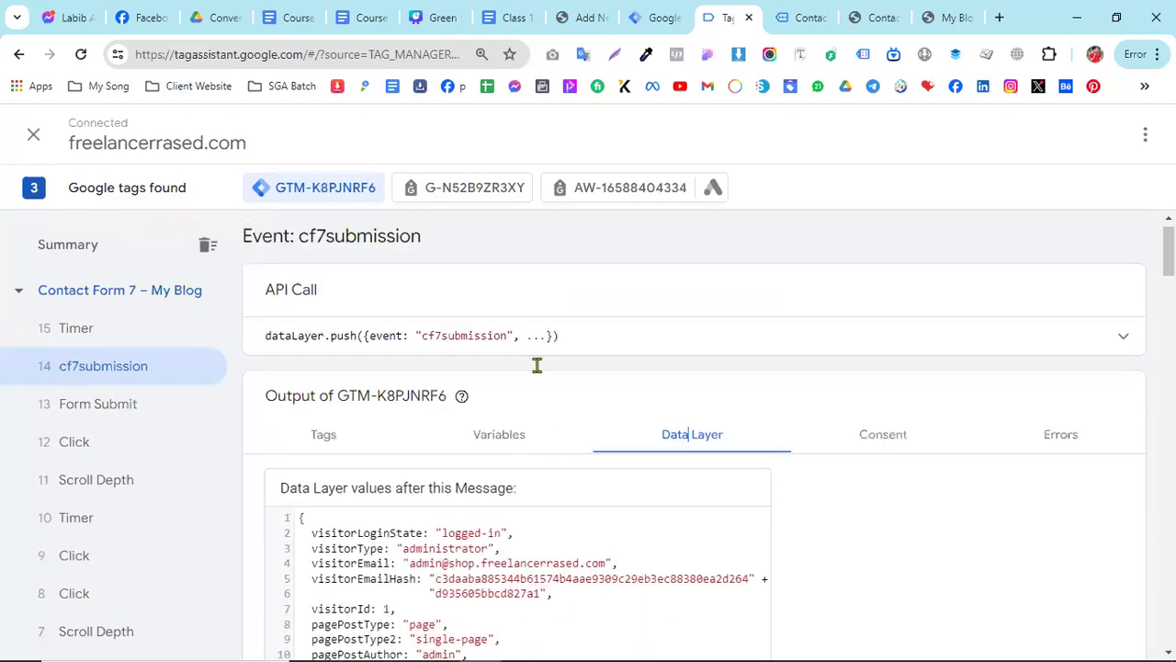
- Review the GA4 setup instructions for Contact Form 7 in the "Class 13 Various Custom Form Setup" document
click(511, 17)
scroll(468, 450, down, 5)
scroll(410, 440, down, 3)
scroll(409, 440, up, 11)
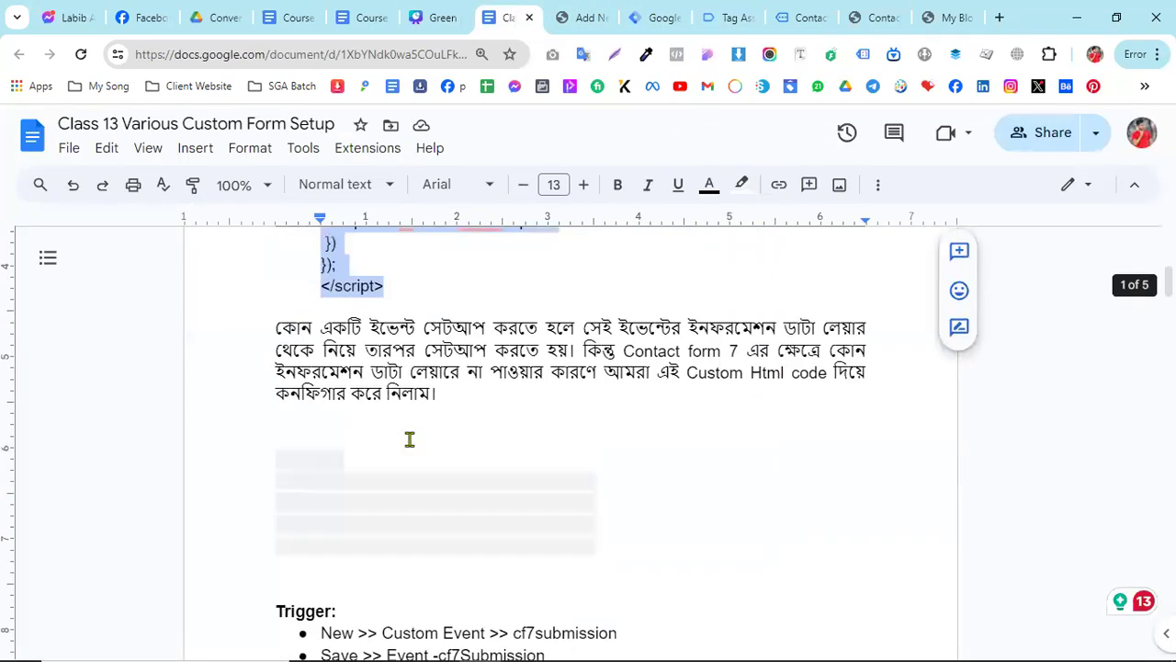
scroll(410, 440, down, 6)
scroll(410, 439, down, 8)
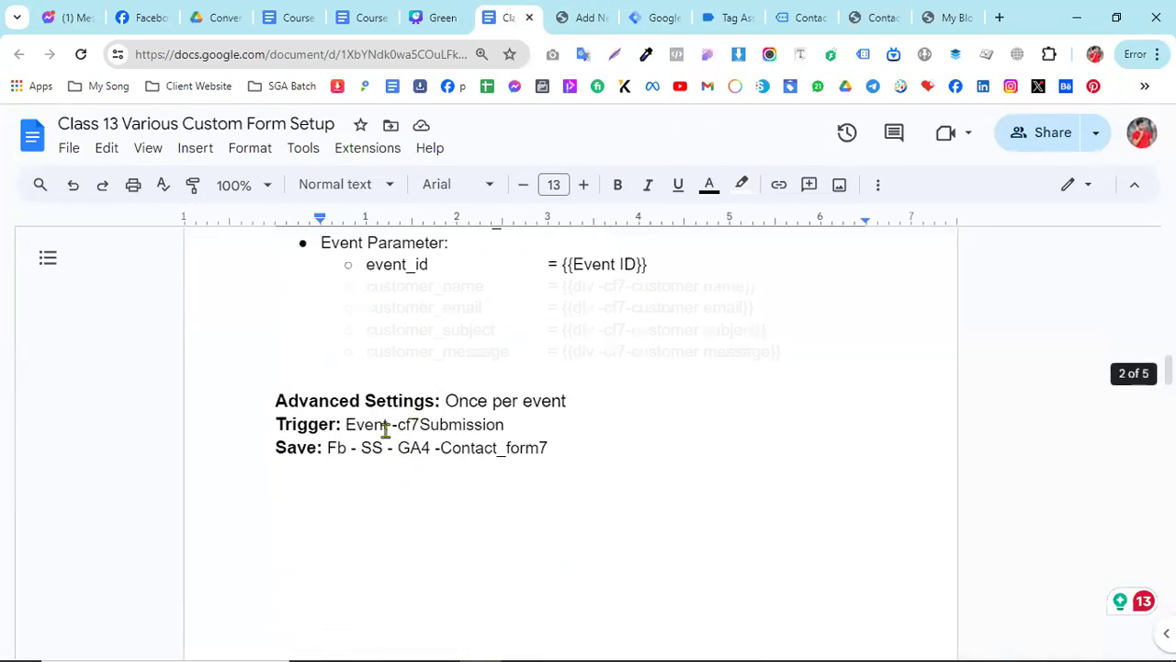
scroll(386, 428, up, 2)
- Create a new tag of type Google Analytics: GA4 Event in the Tag Manager container
click(658, 15)
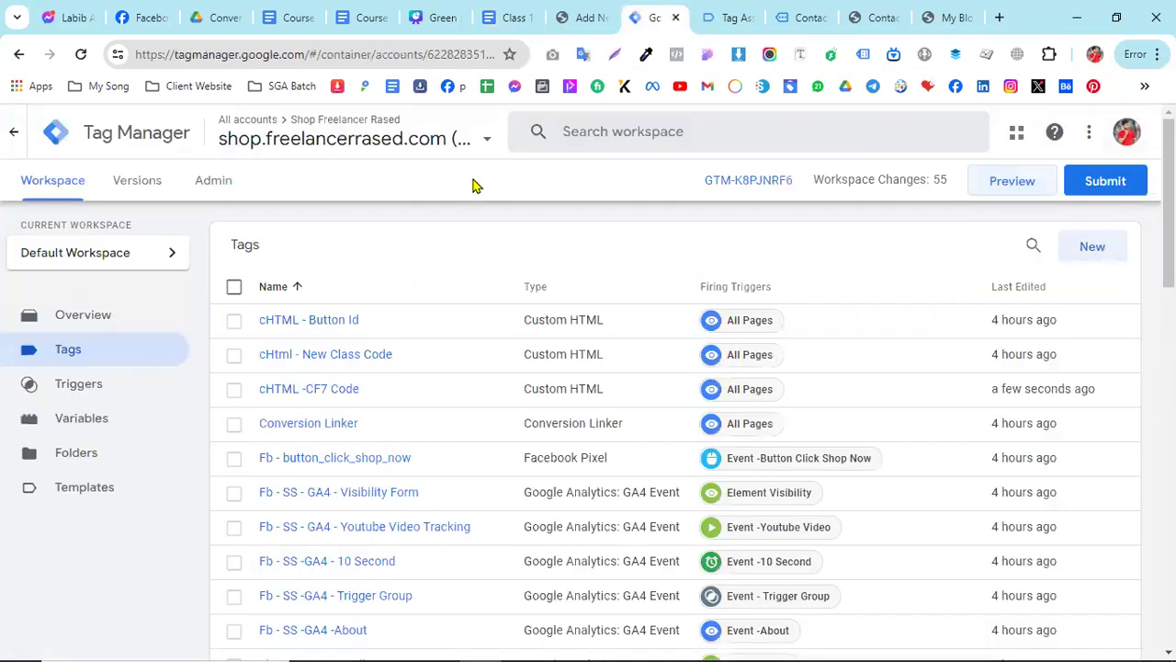
click(1091, 251)
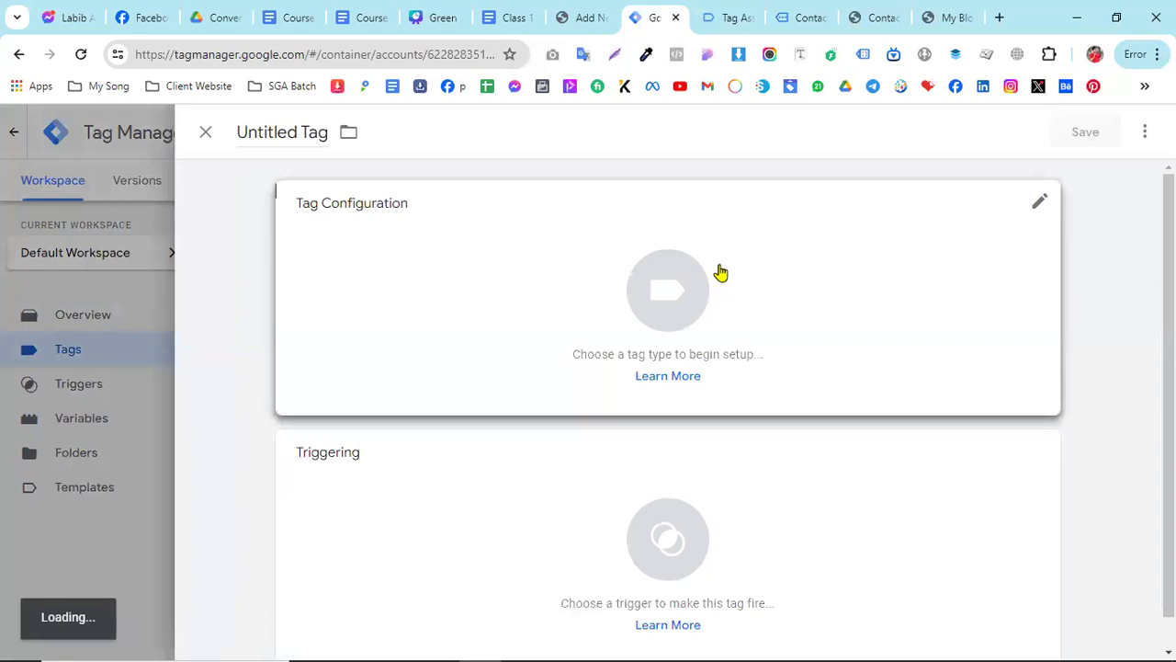
click(722, 270)
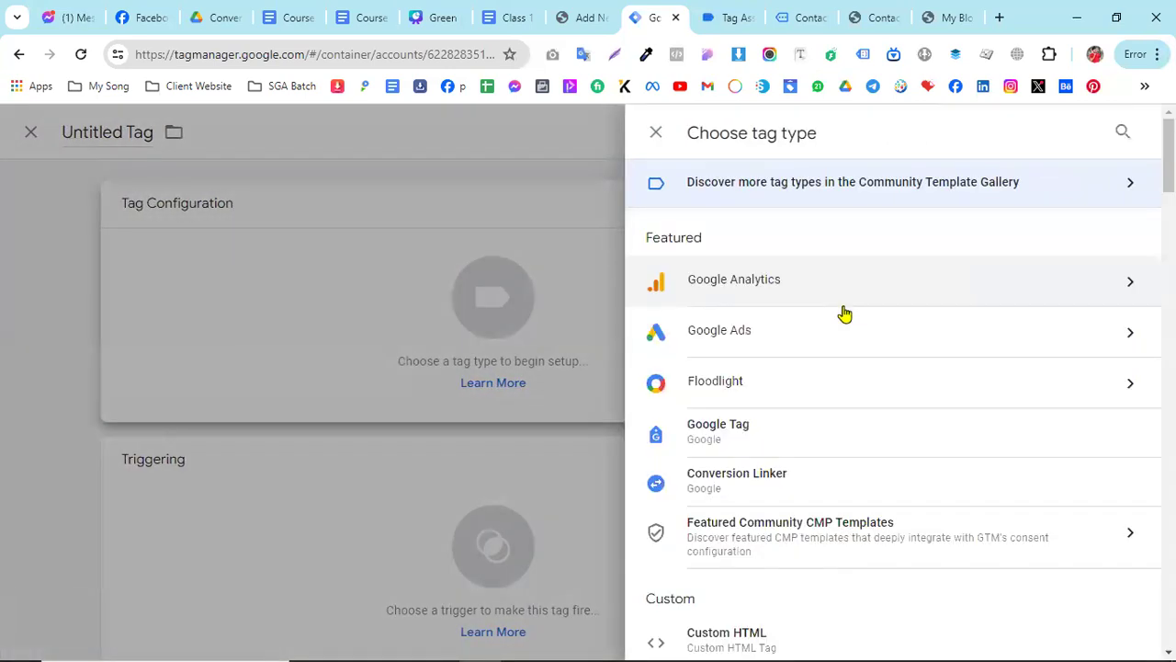
click(753, 290)
click(814, 303)
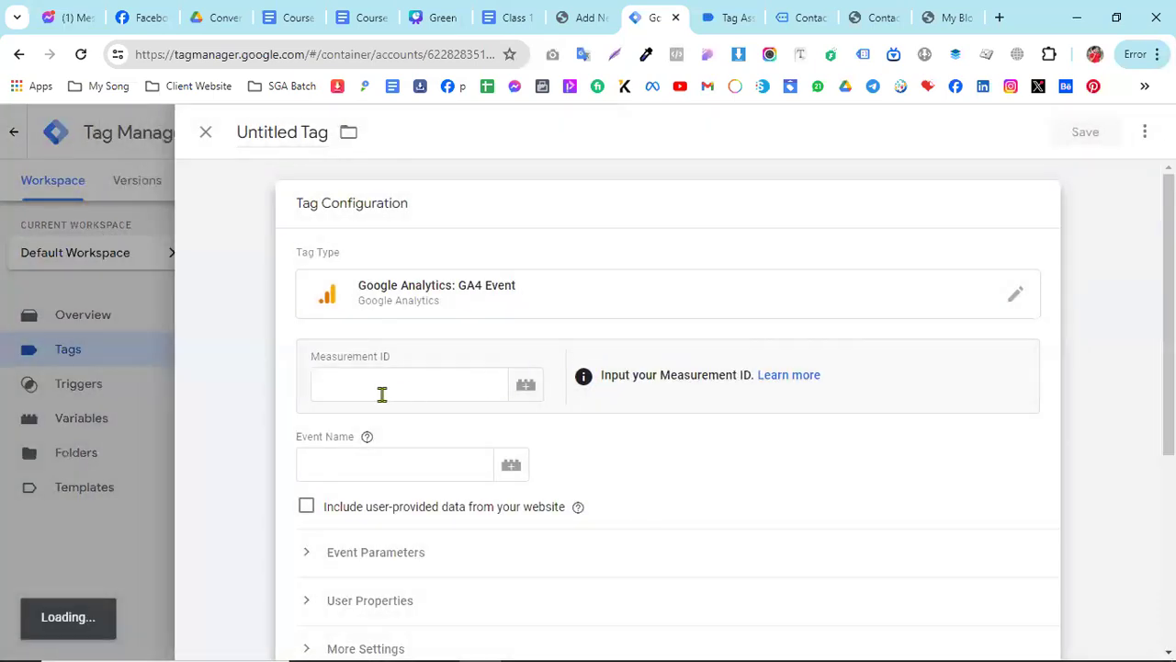
- Set the new tag's measurement ID to the {{Measurement ID}} variable
click(378, 396)
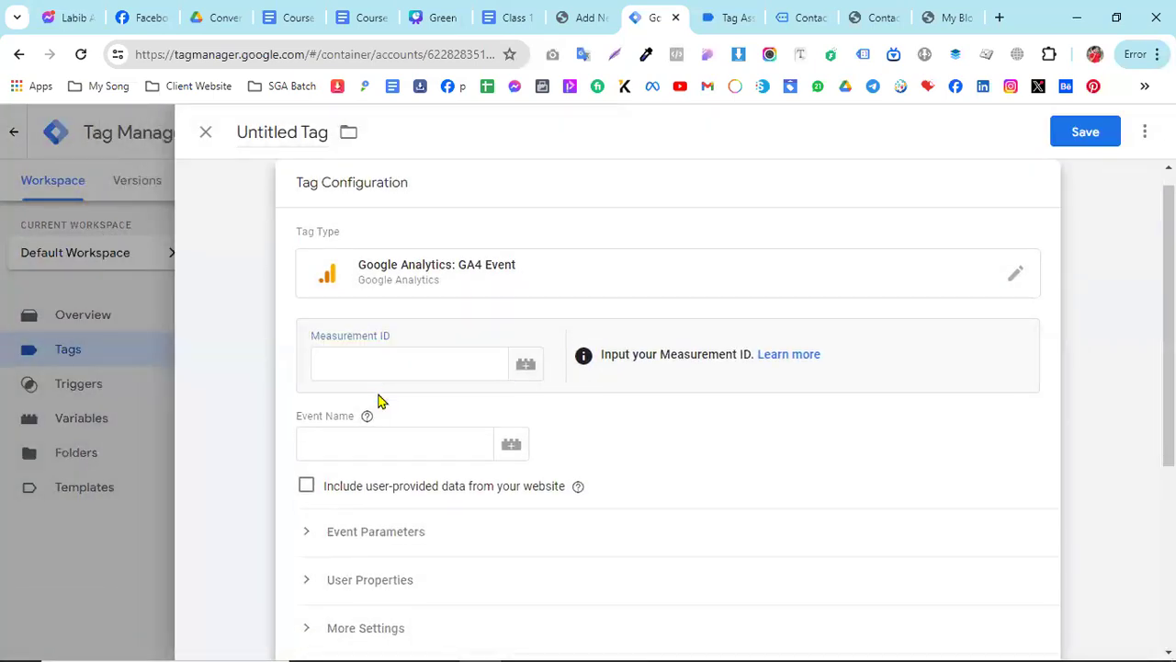
click(359, 369)
text({)
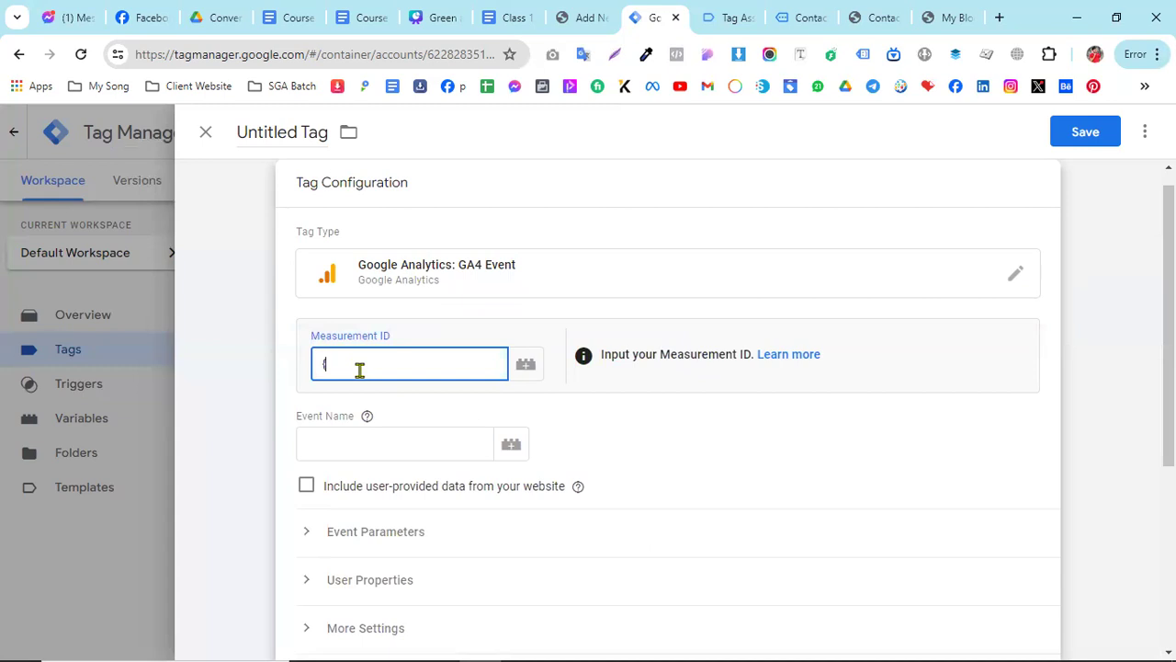
text({meas)
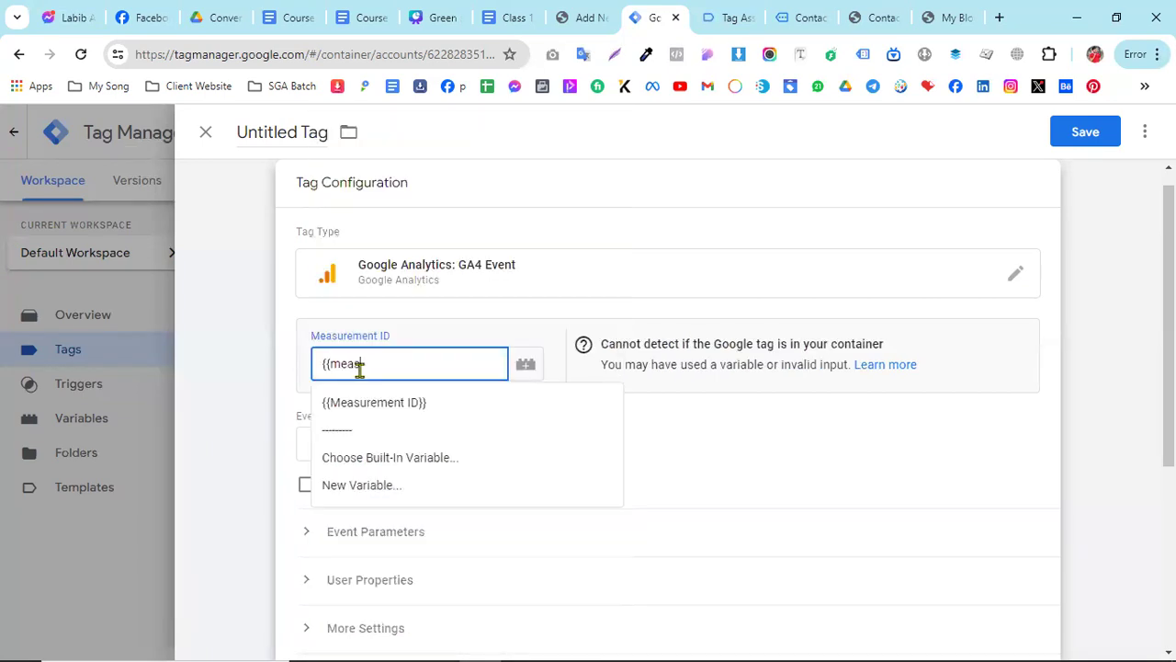
click(362, 404)
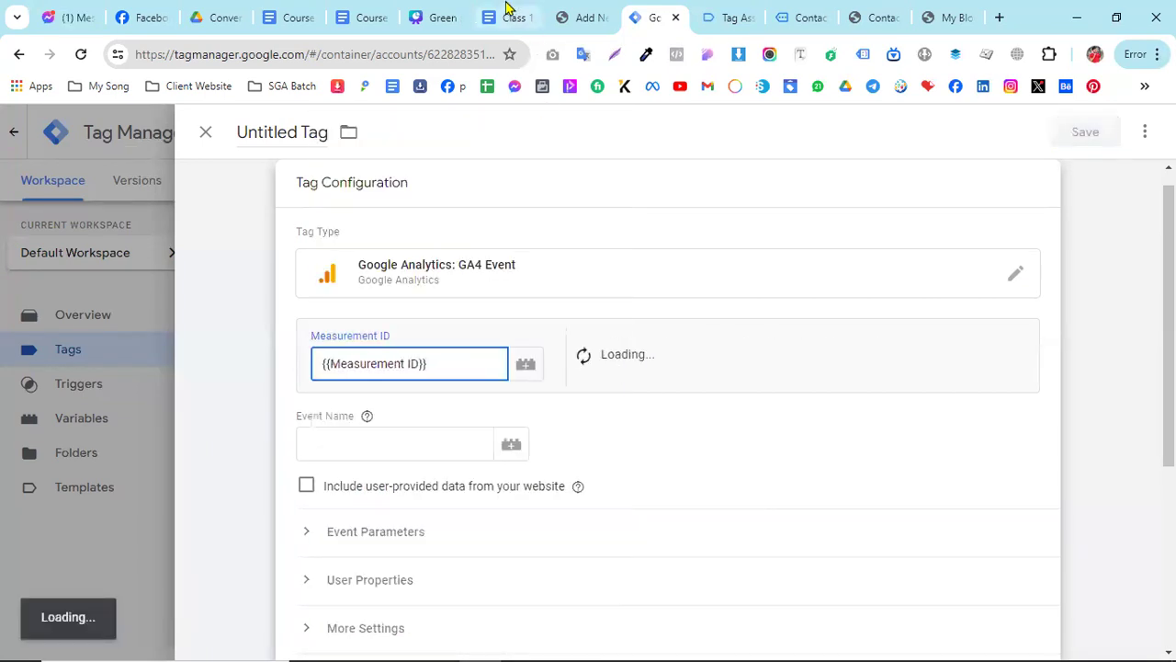
- Copy the event name contact_form7 from the GA4 section of the class document and paste it as the tag's event name
click(505, 15)
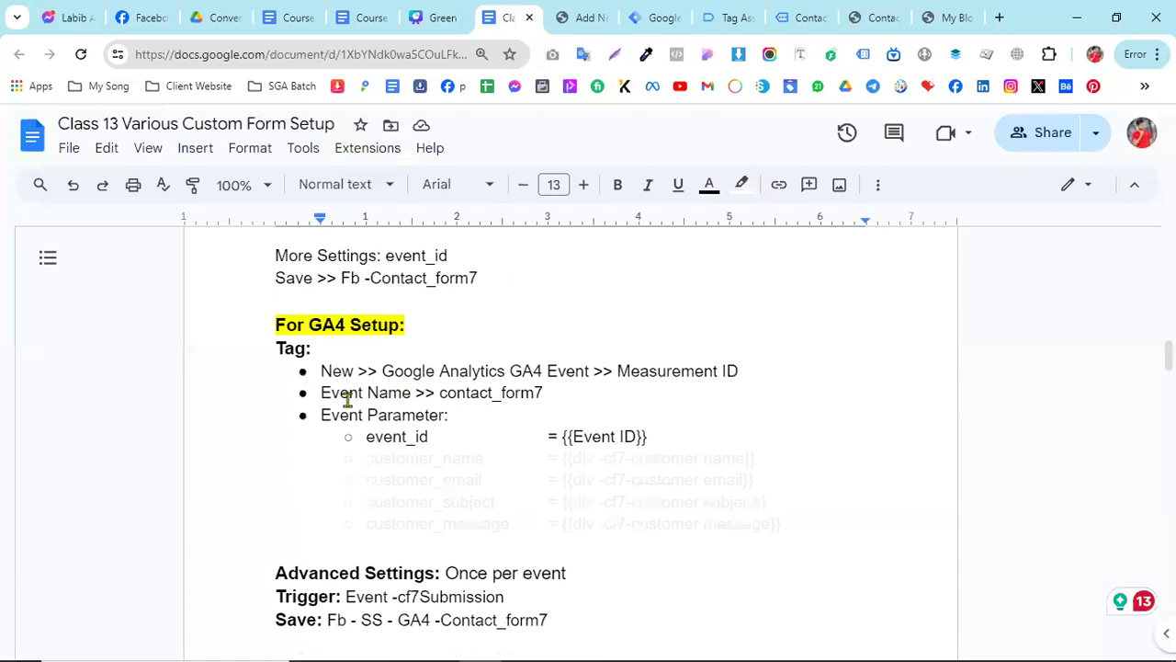
drag(440, 392, 540, 392)
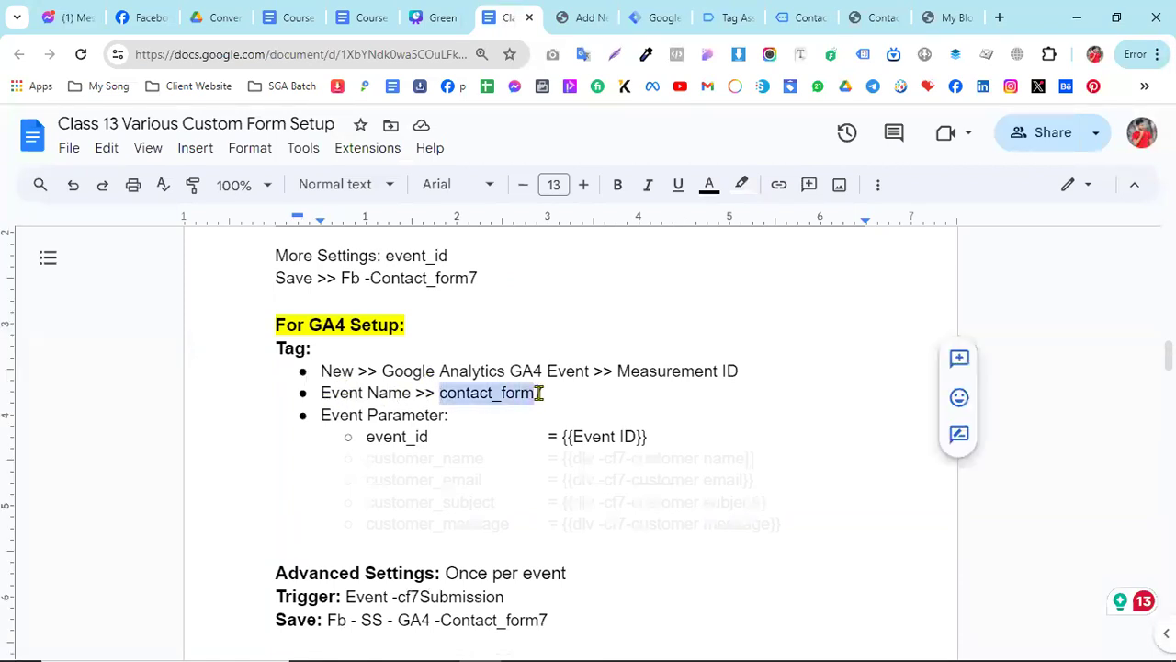
right_click(530, 393)
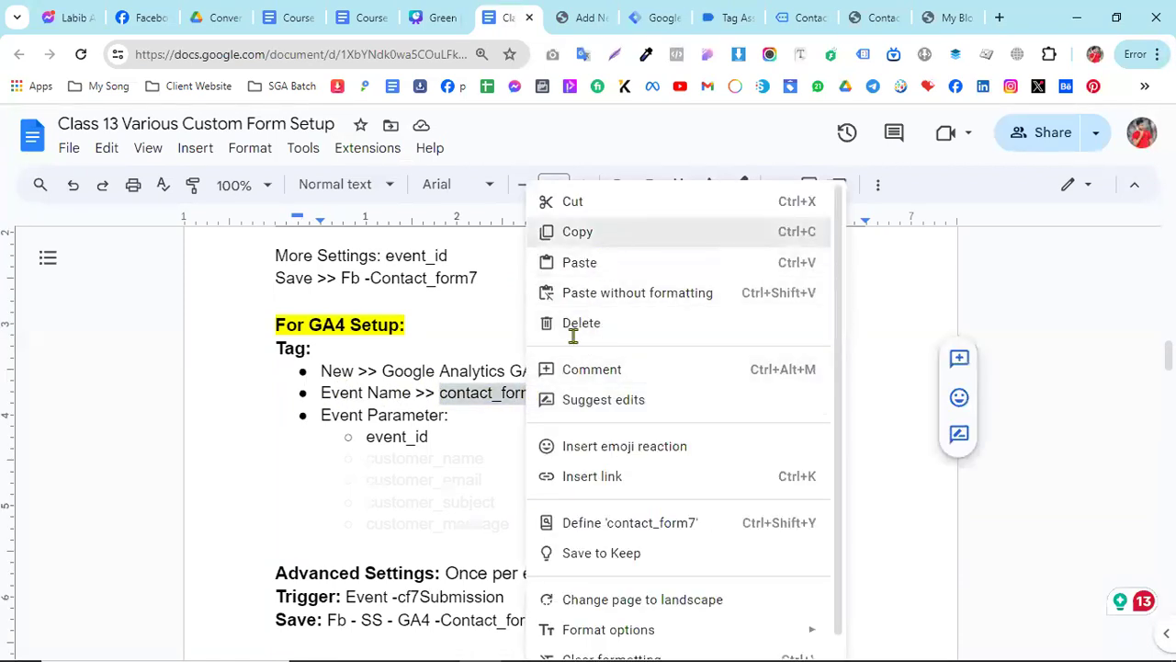
click(569, 230)
scroll(472, 489, up, 3)
scroll(469, 414, down, 4)
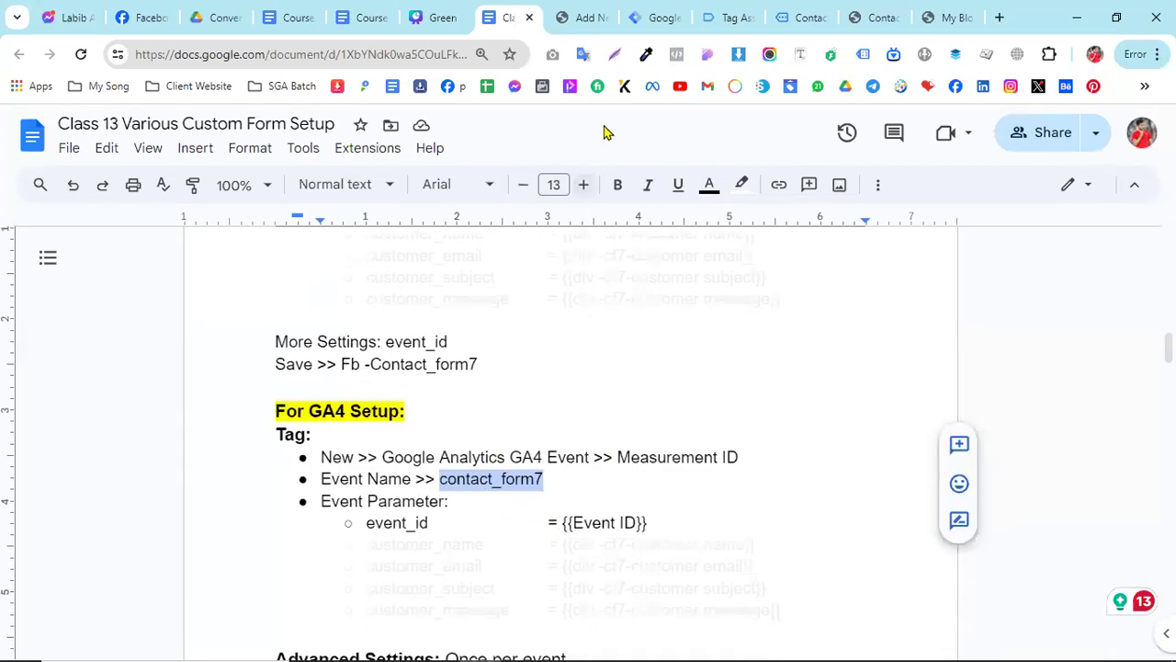
click(642, 14)
click(349, 447)
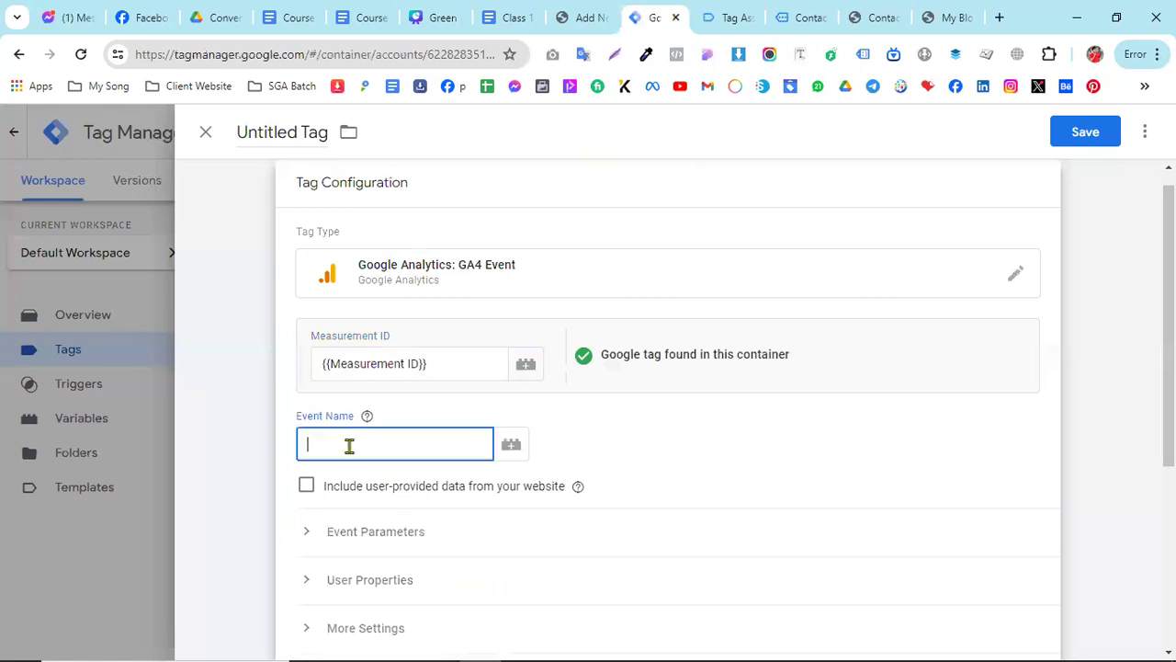
right_click(381, 445)
click(423, 224)
- Add an event parameter event_id, copied from the class document, with the {{Event Id}} variable as its value
click(510, 17)
drag(361, 523, 428, 524)
right_click(408, 524)
click(458, 231)
click(654, 16)
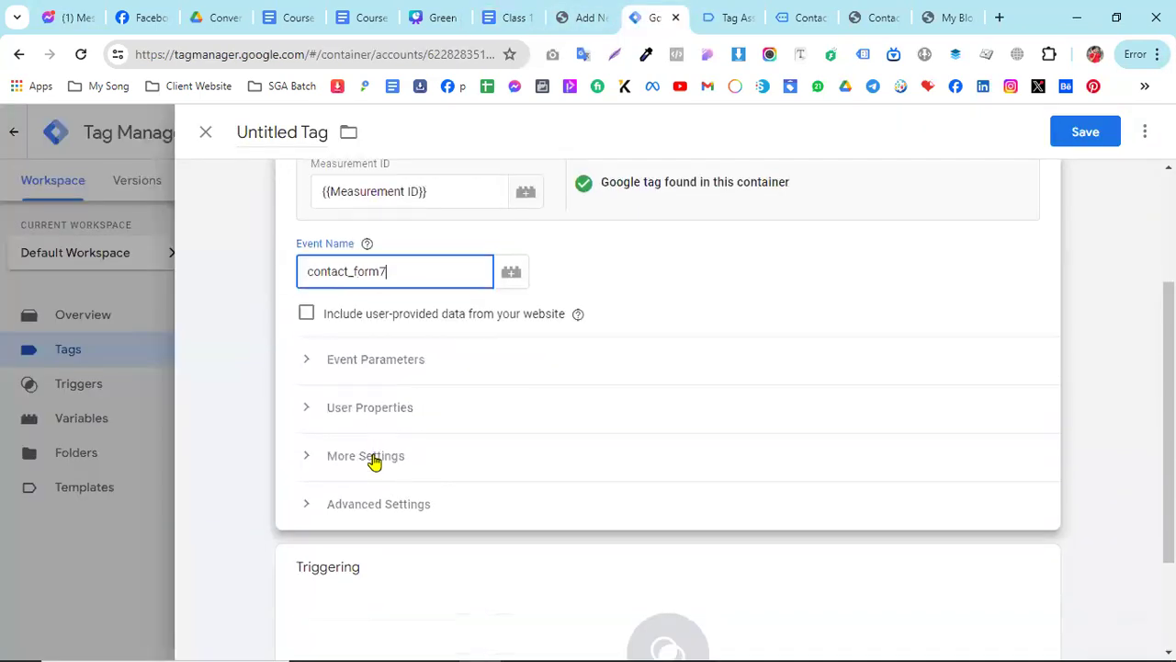
click(365, 369)
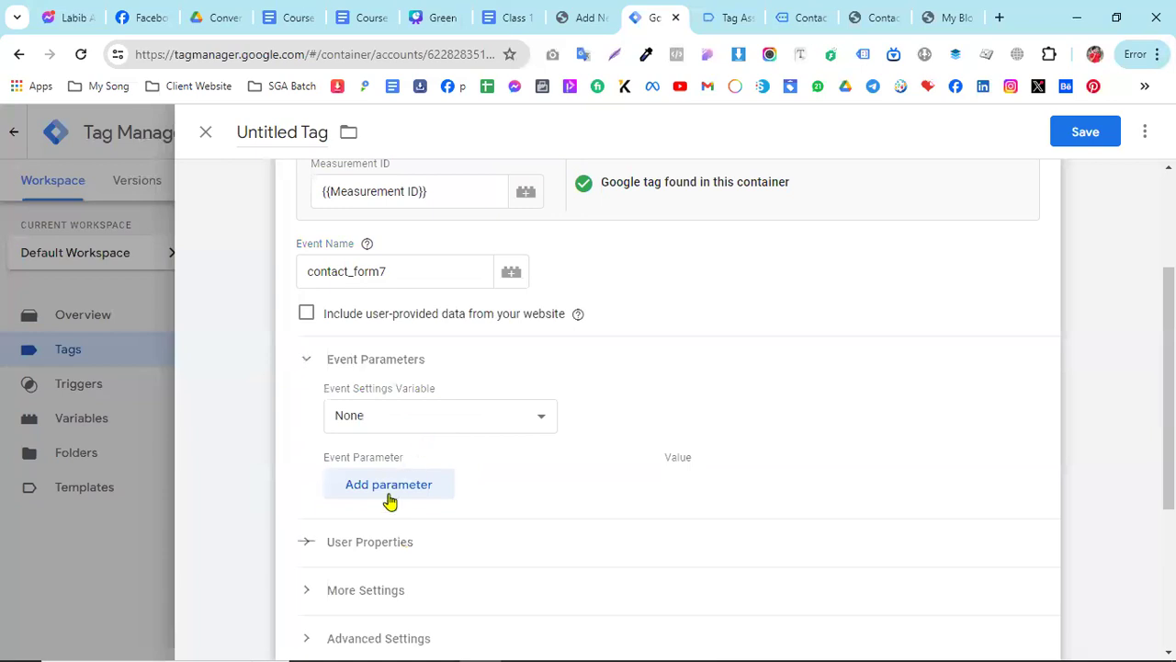
click(390, 487)
key(ctrl+v)
click(717, 485)
text({{even)
click(721, 343)
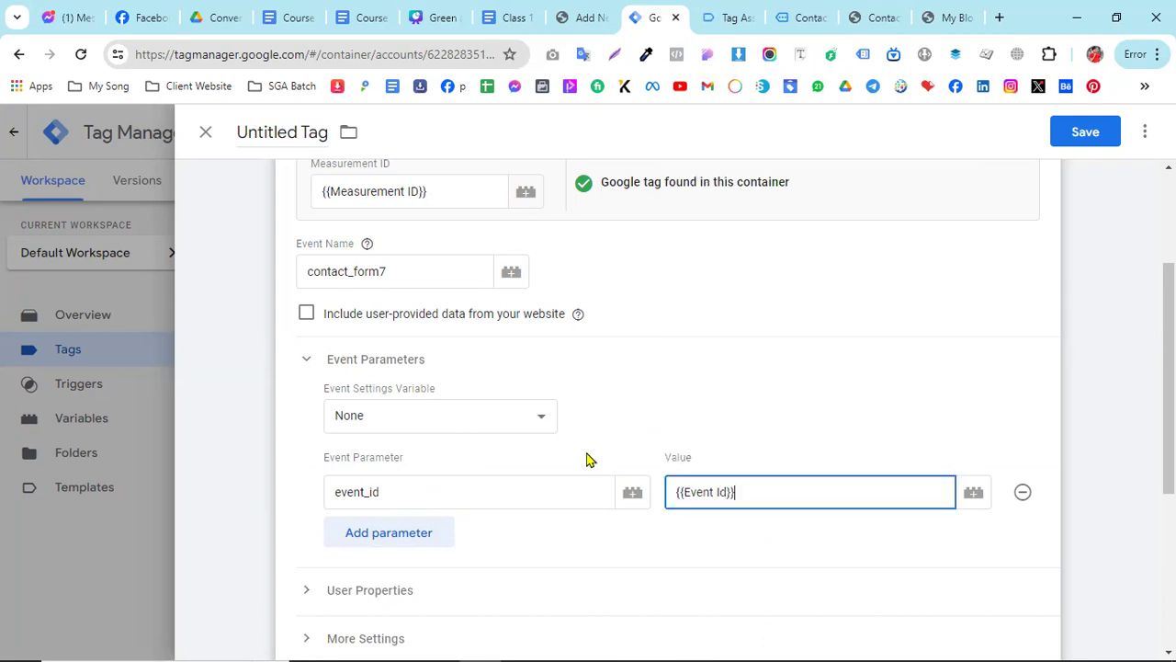
- Check the trigger instructions in the class document and assign the "Event -cf7 submission" trigger to the tag
scroll(481, 330, down, 3)
click(515, 15)
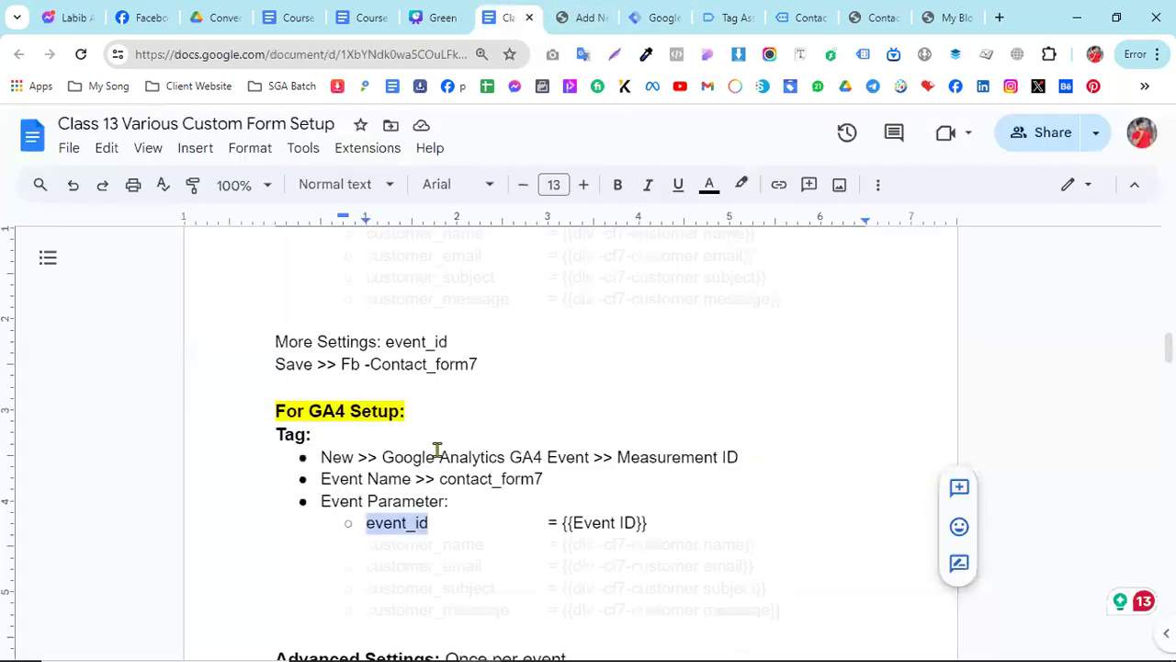
scroll(570, 478, down, 2)
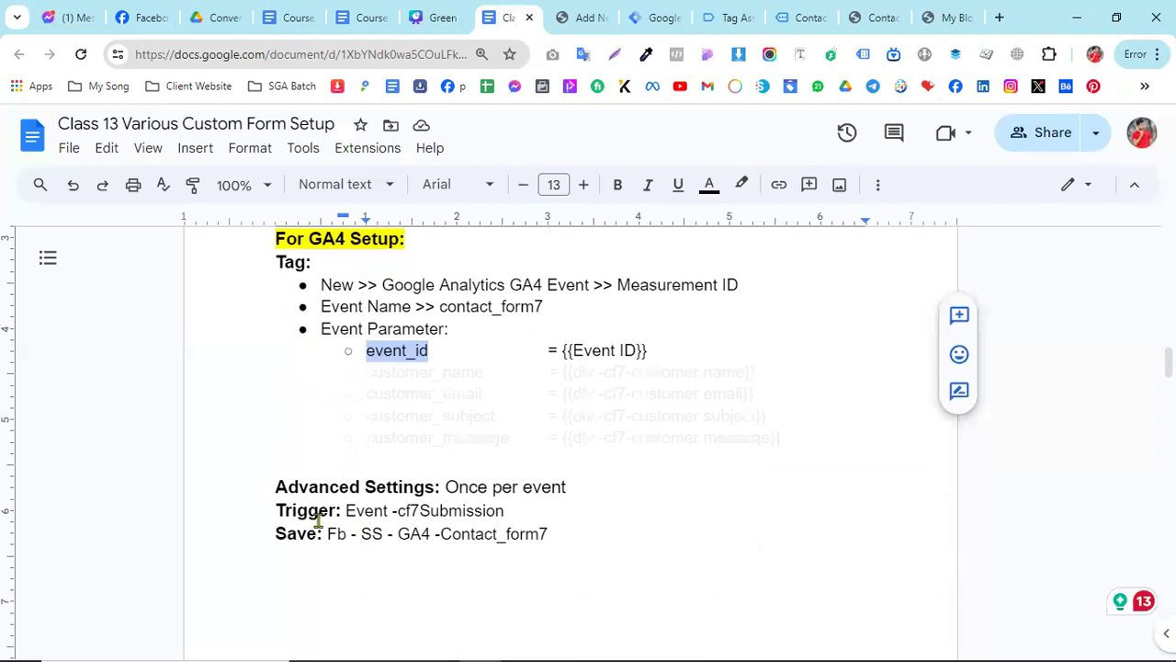
click(640, 7)
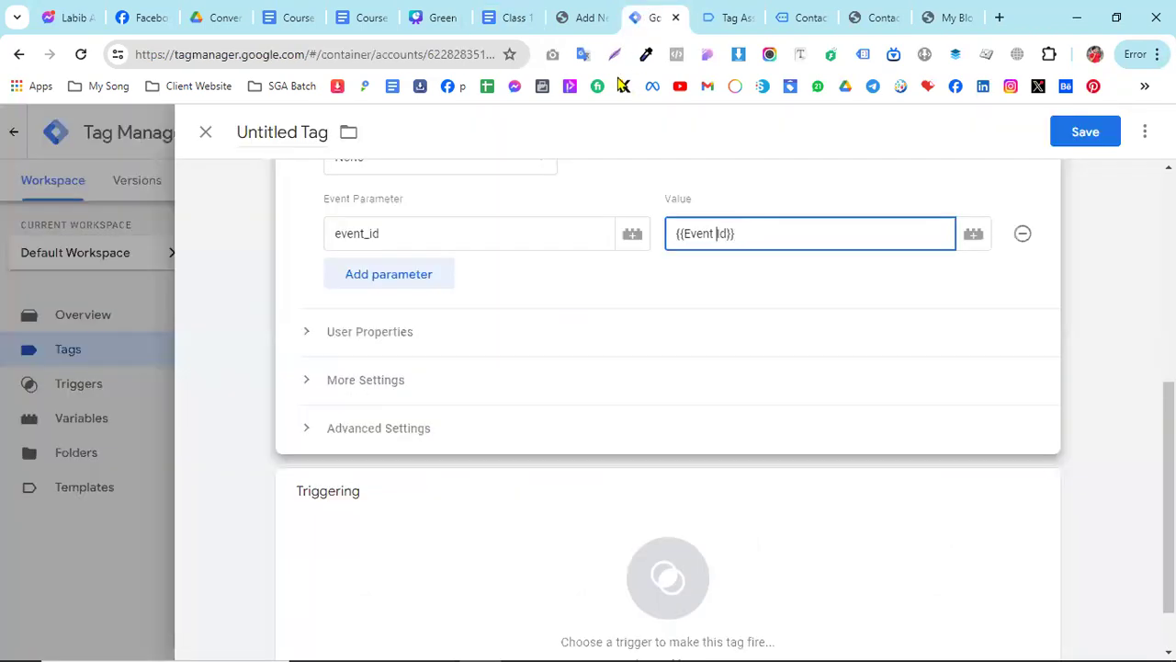
scroll(441, 448, down, 1)
click(691, 431)
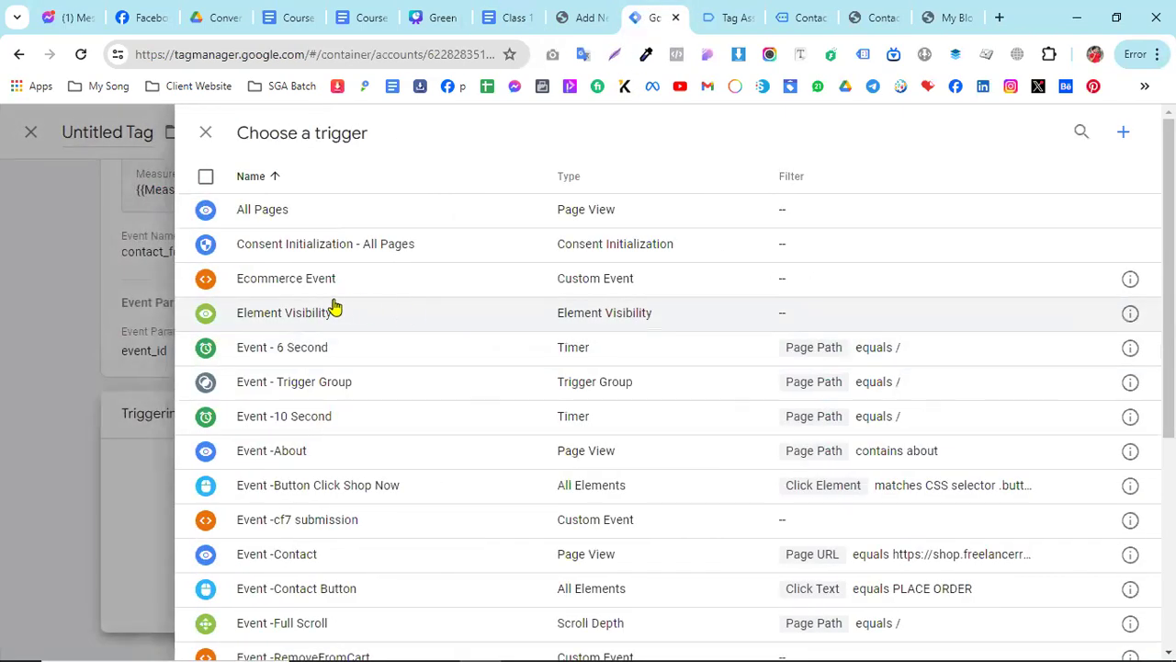
click(365, 531)
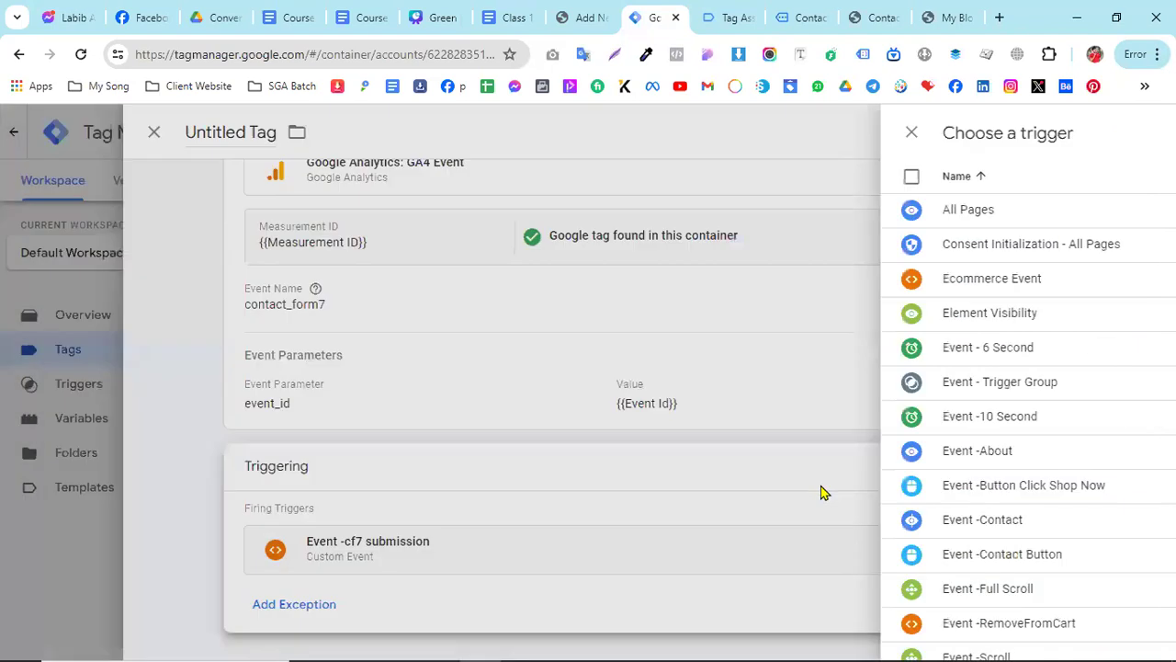
- Name the tag "Fb - SS -GA4 - Cf7 Submission" and save it
click(283, 134)
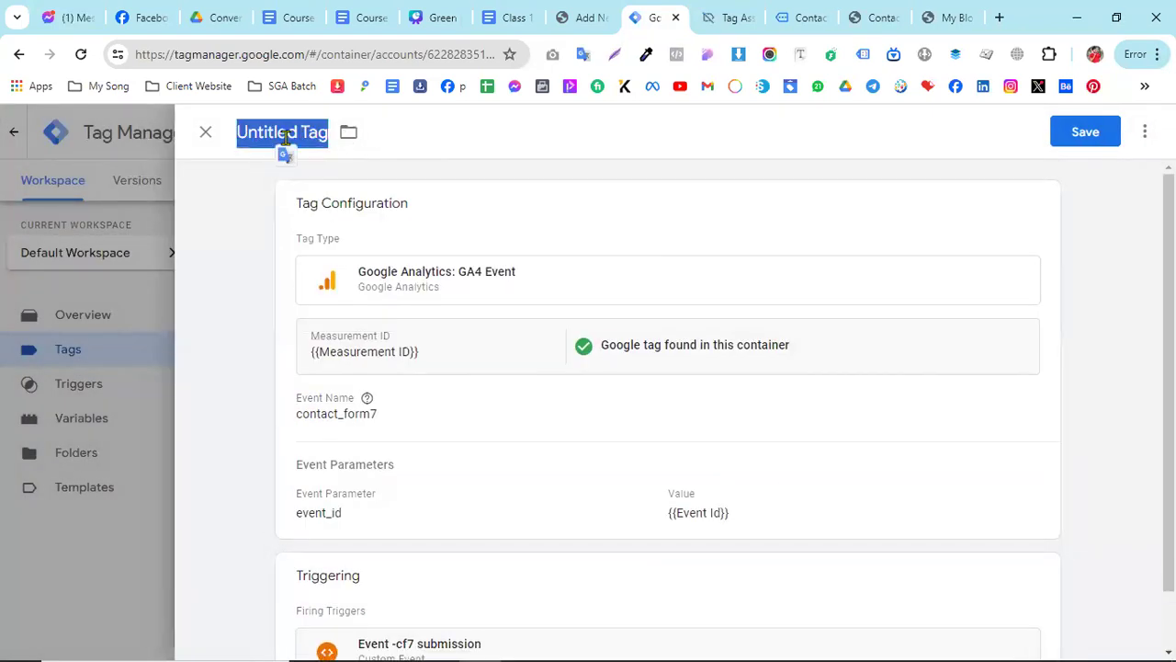
text(Fb - SS -GA4)
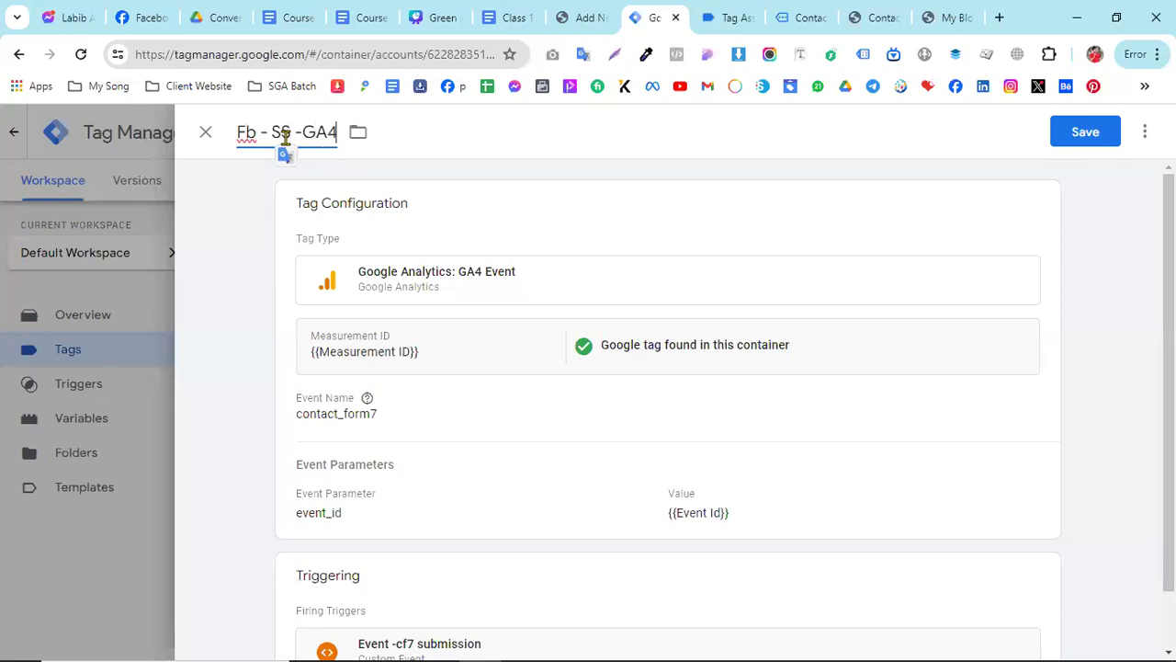
text(- Cf7 Submission)
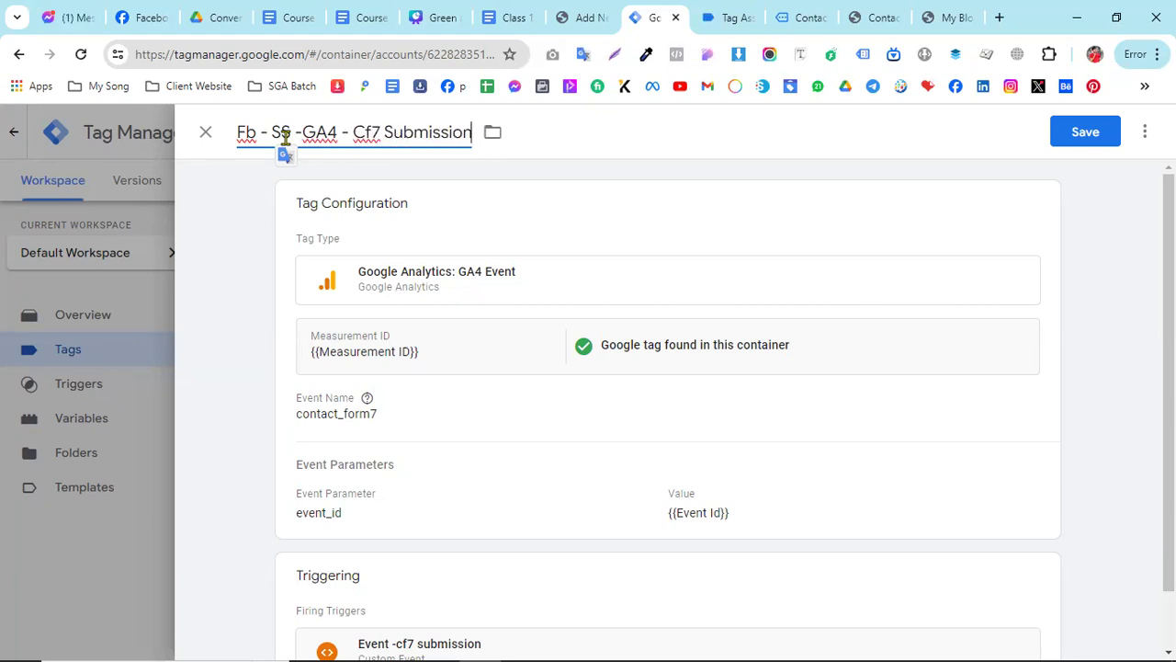
click(1084, 133)
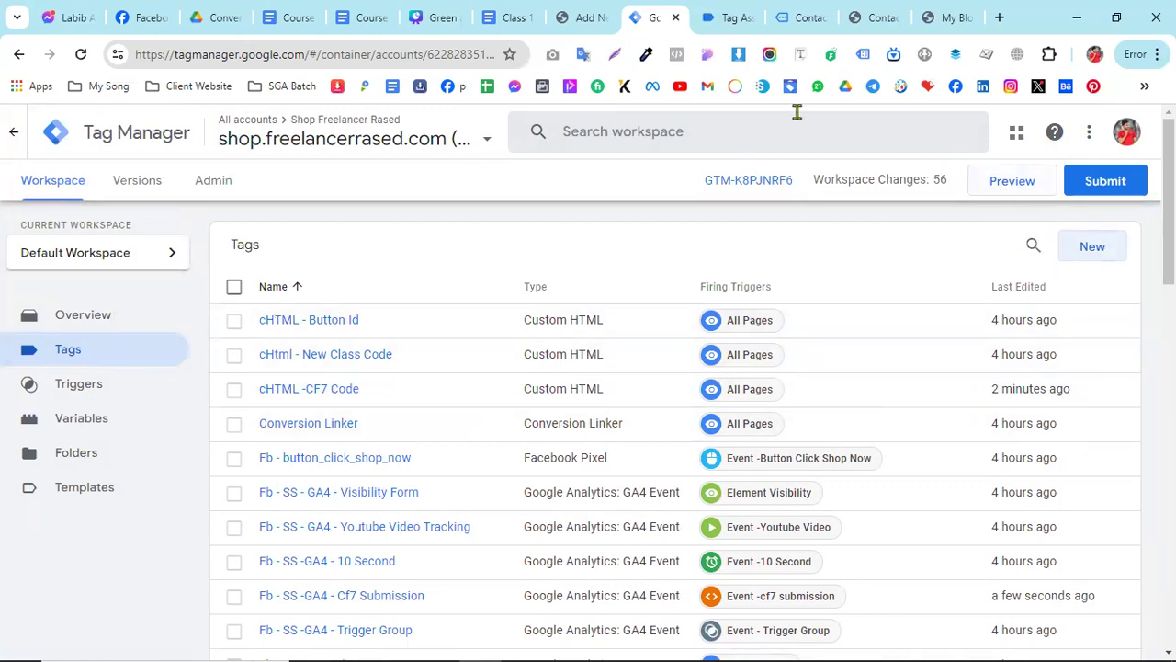
- Start a new container preview and submit the connected Contact Form 7 page with autofilled name, email and subject
click(1018, 179)
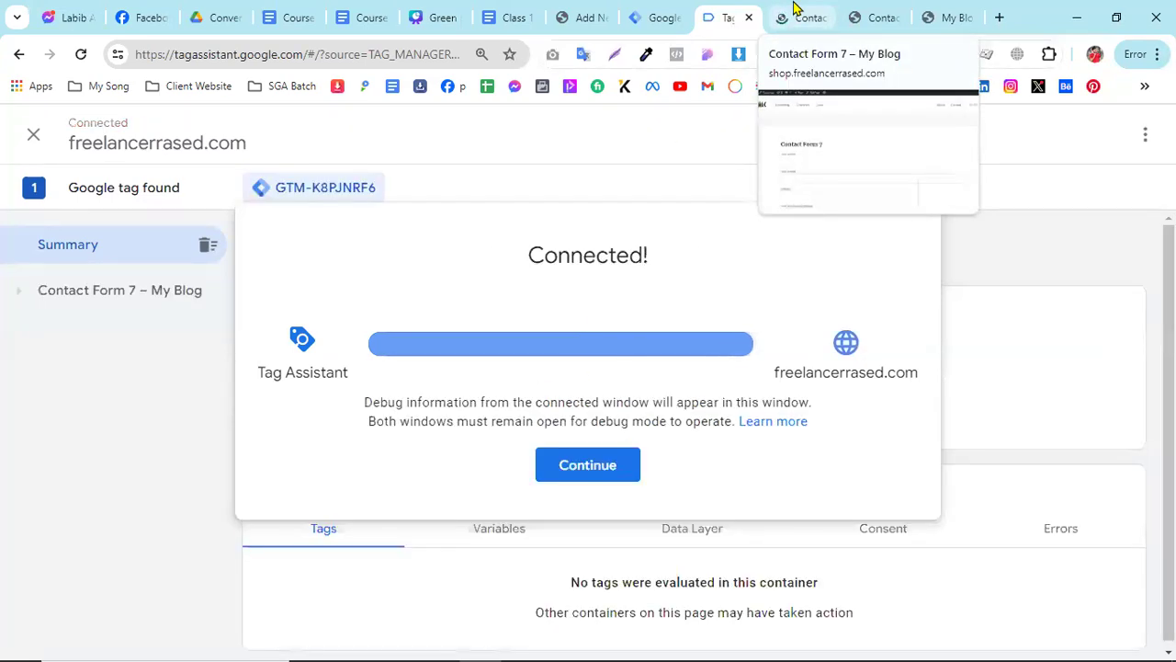
click(593, 459)
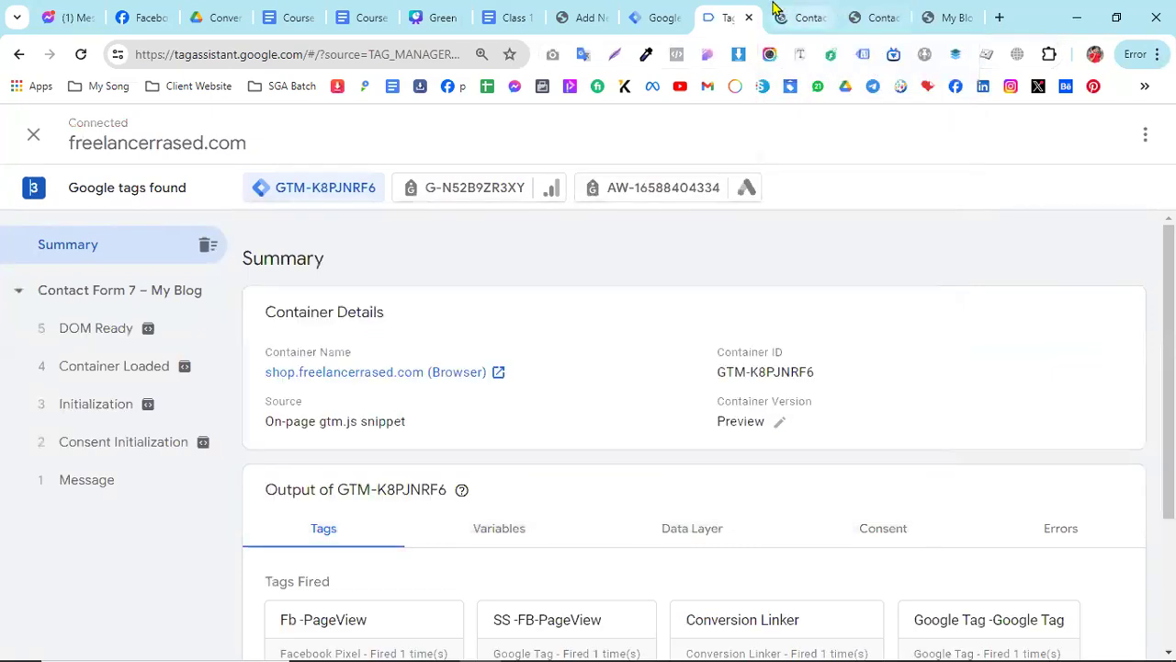
click(776, 13)
click(276, 409)
click(331, 486)
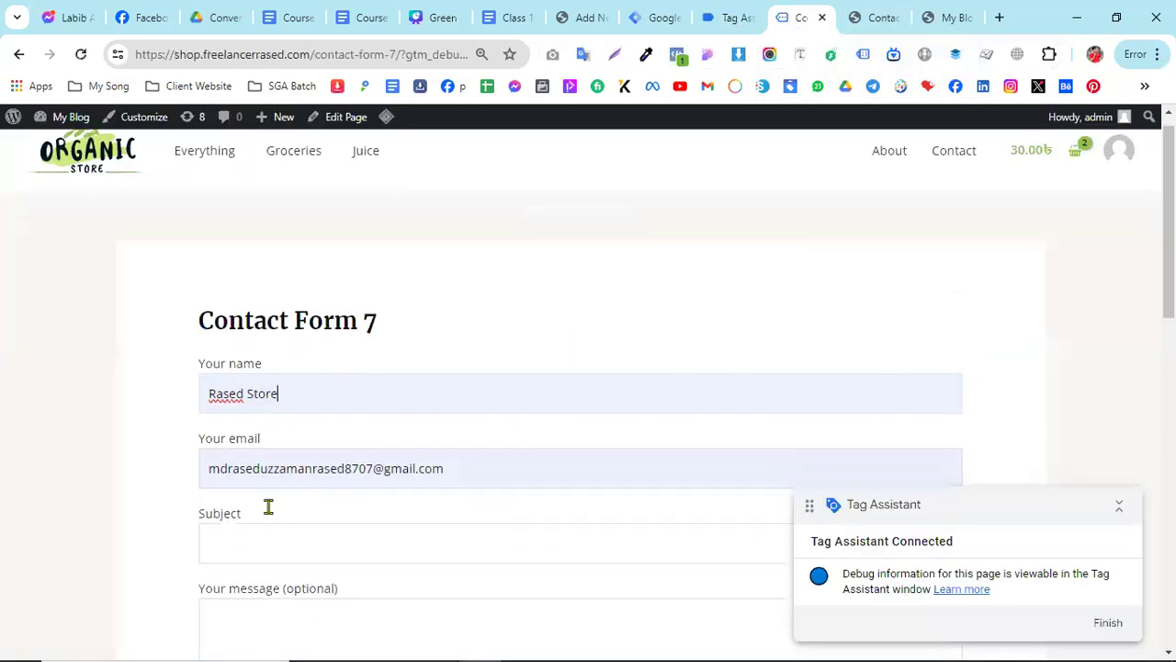
scroll(268, 506, down, 1)
click(270, 480)
click(307, 523)
scroll(313, 543, down, 3)
click(268, 524)
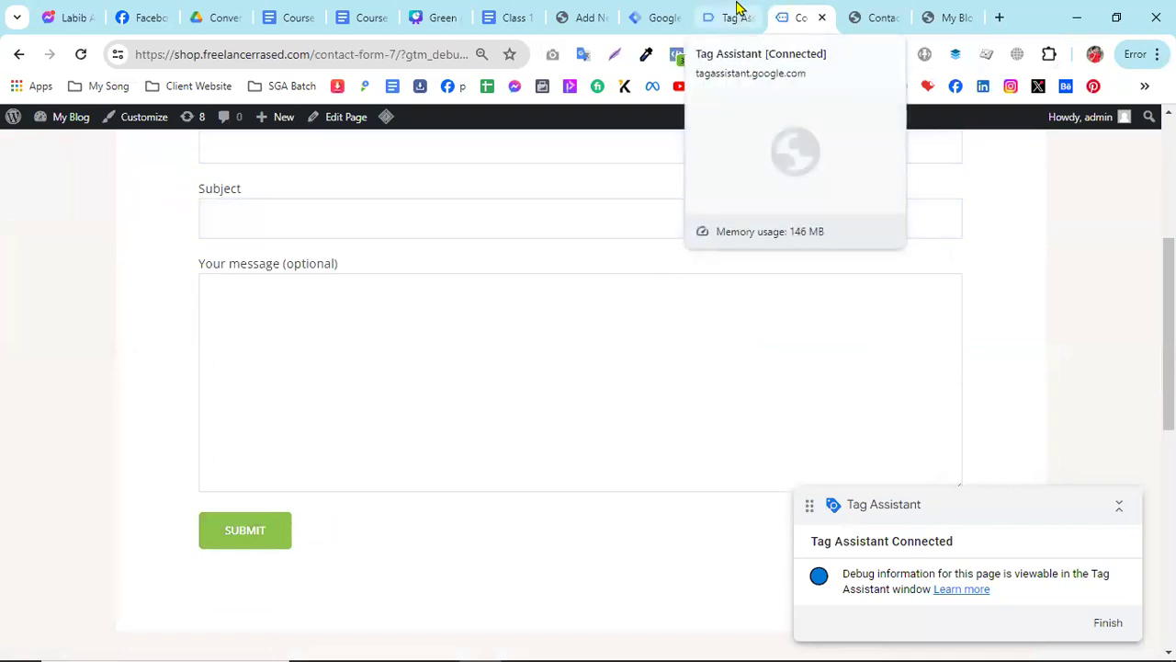
- Open the new cf7submission event in Tag Assistant and check whether the GA4 and Facebook Pixel tags fired
click(738, 11)
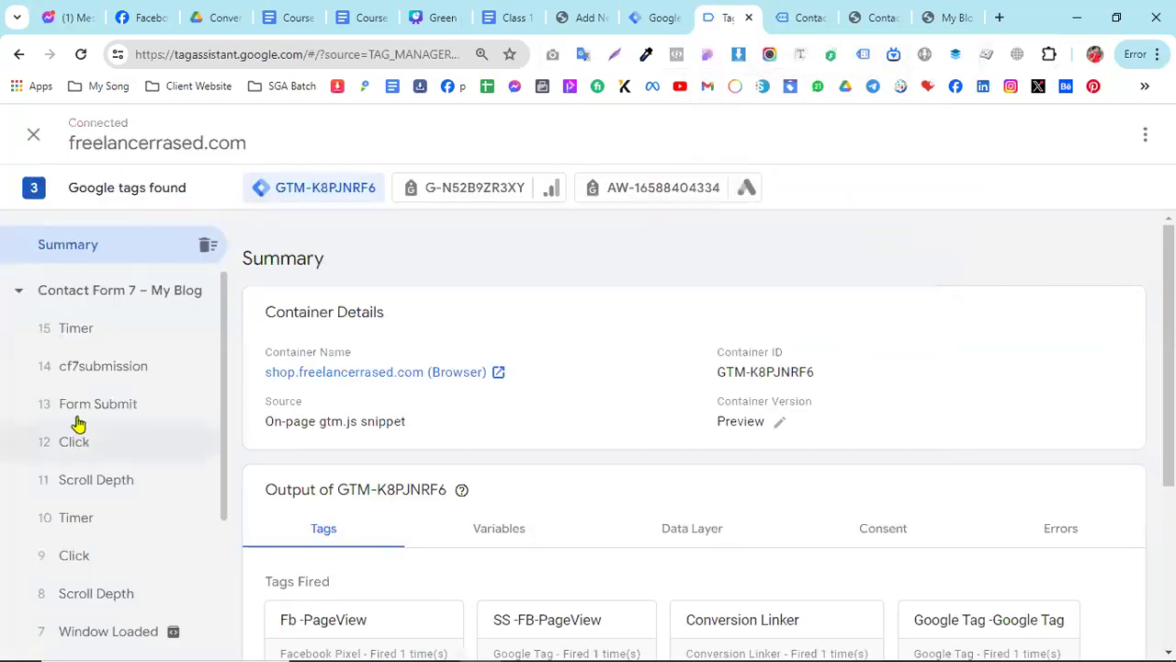
click(81, 381)
scroll(367, 541, down, 1)
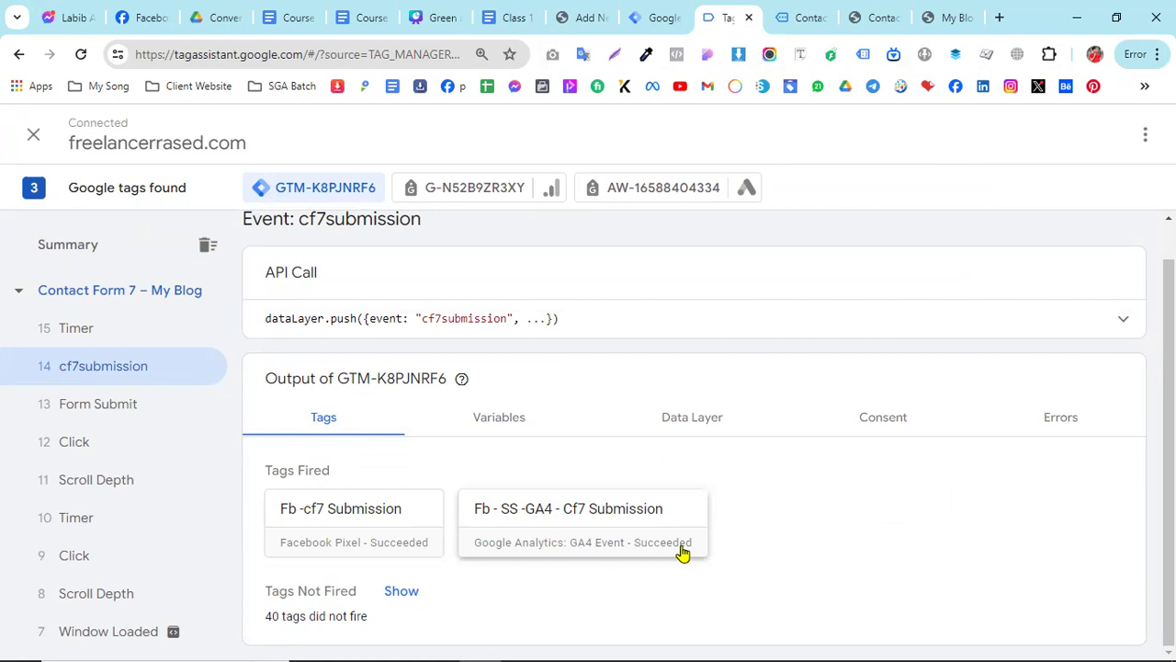
- Review the class document from the Contact Form 7 custom HTML code and tag instructions through to the Calendly Form Tracking section
click(658, 18)
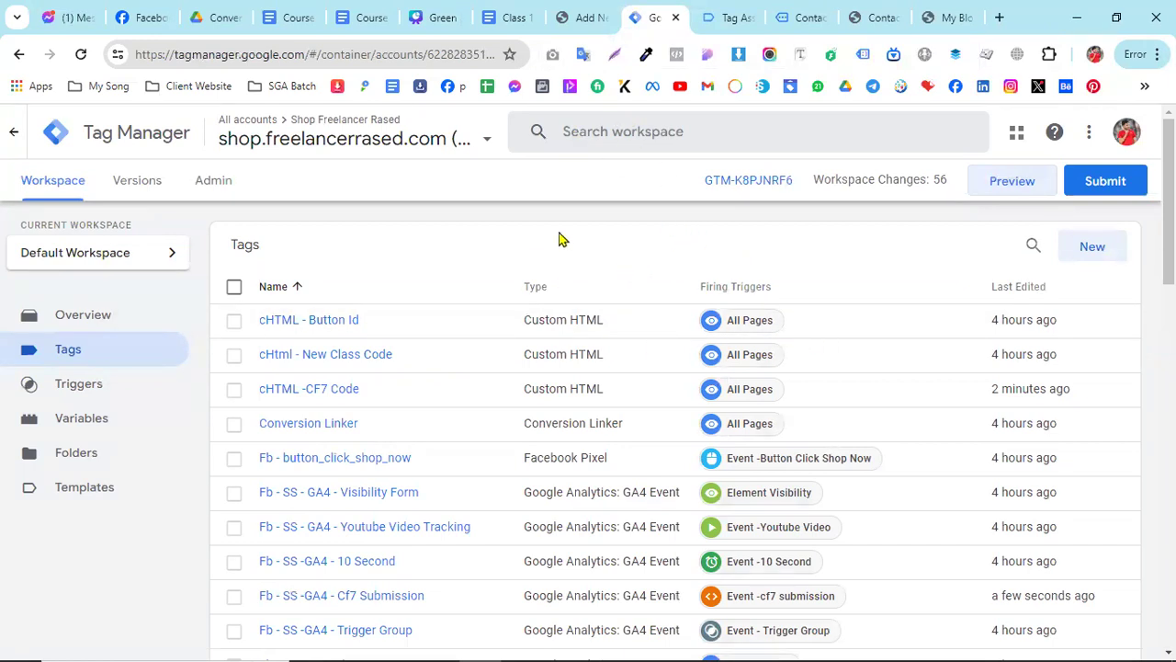
click(512, 20)
scroll(454, 386, up, 10)
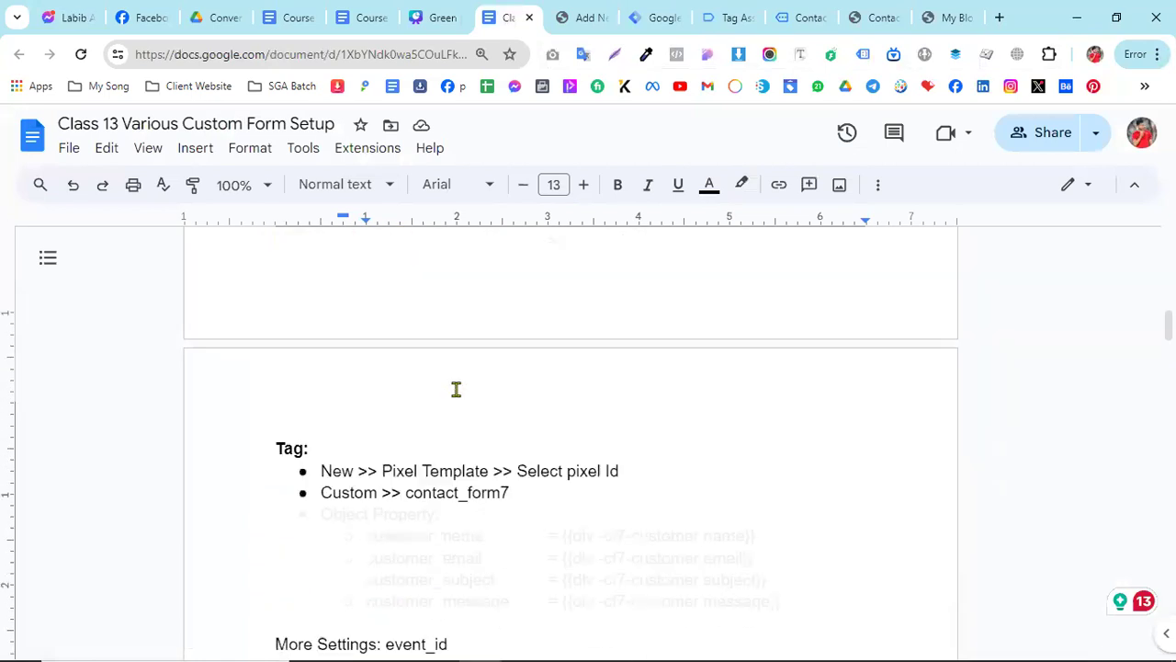
scroll(425, 381, up, 3)
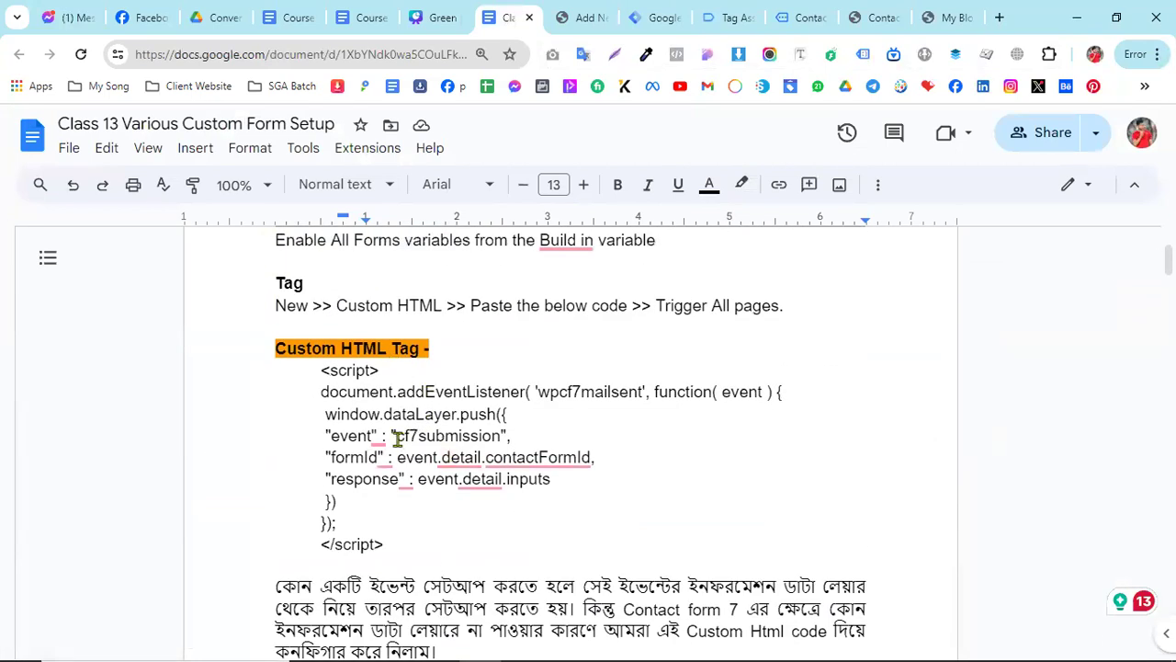
scroll(535, 405, down, 10)
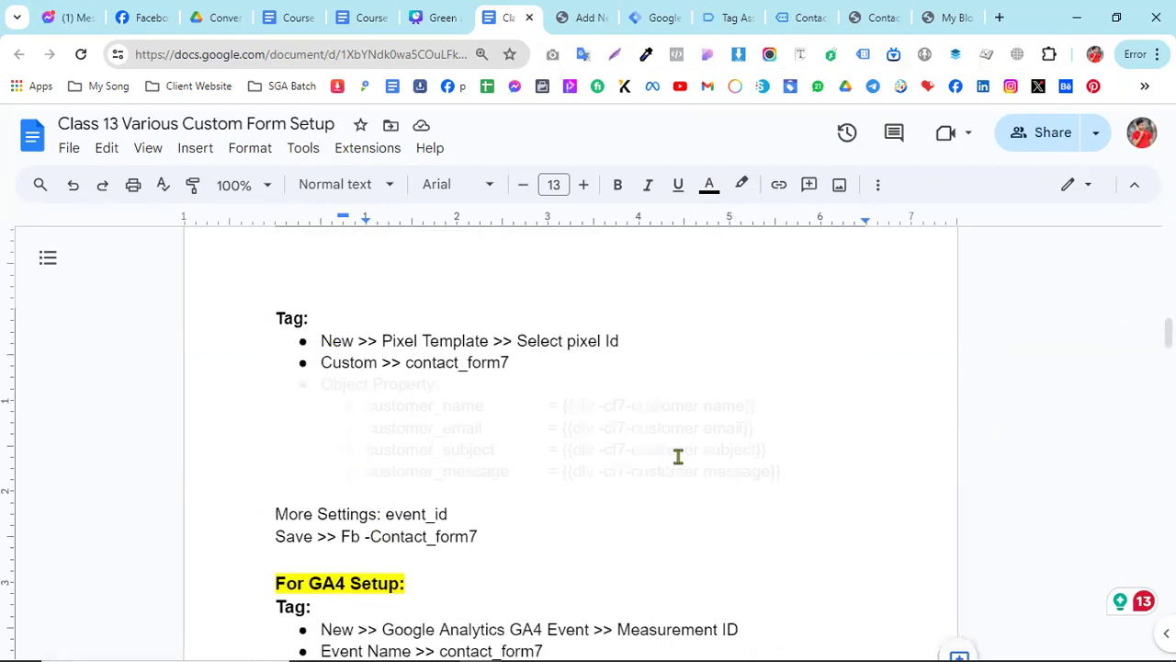
scroll(681, 455, down, 2)
scroll(687, 452, down, 2)
scroll(690, 376, down, 3)
scroll(690, 377, up, 7)
scroll(690, 376, down, 15)
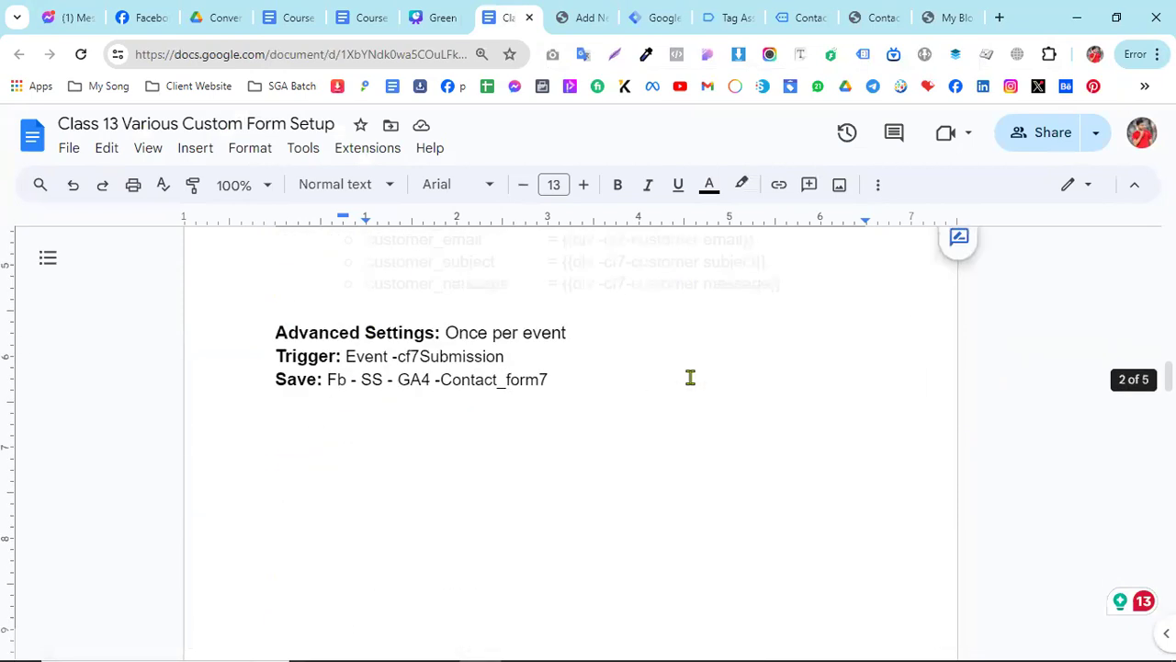
scroll(570, 404, down, 1)
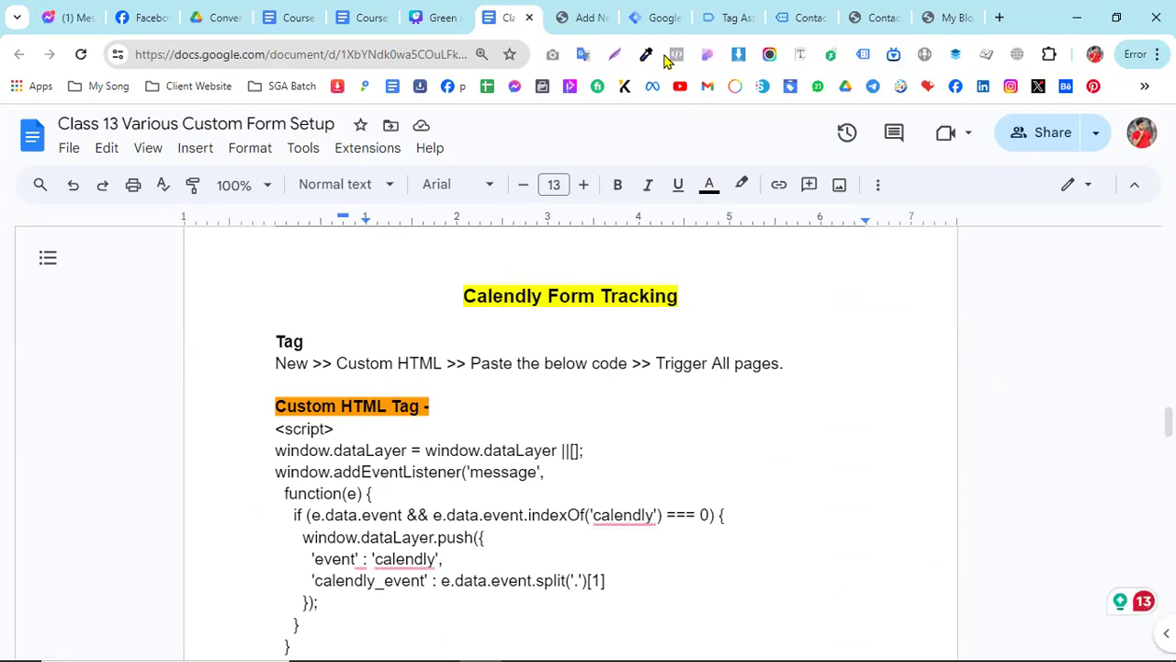
- Close the duplicate Contact Form 7 page opened outside the preview and go back one page in the Tag Assistant-connected one
click(867, 14)
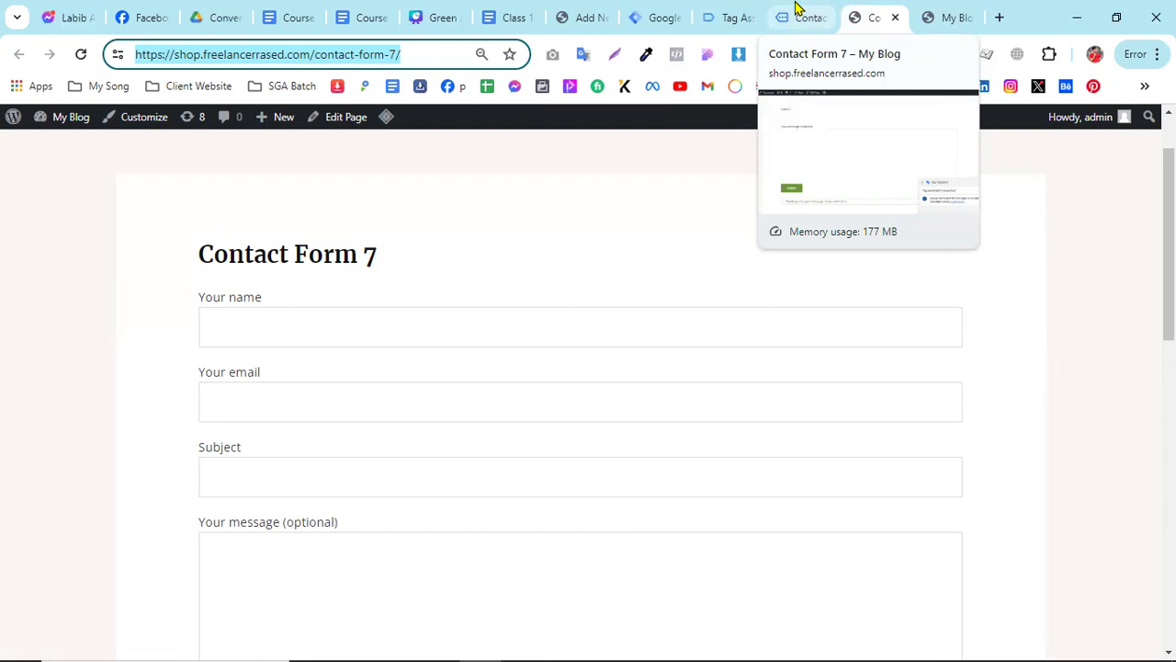
click(797, 8)
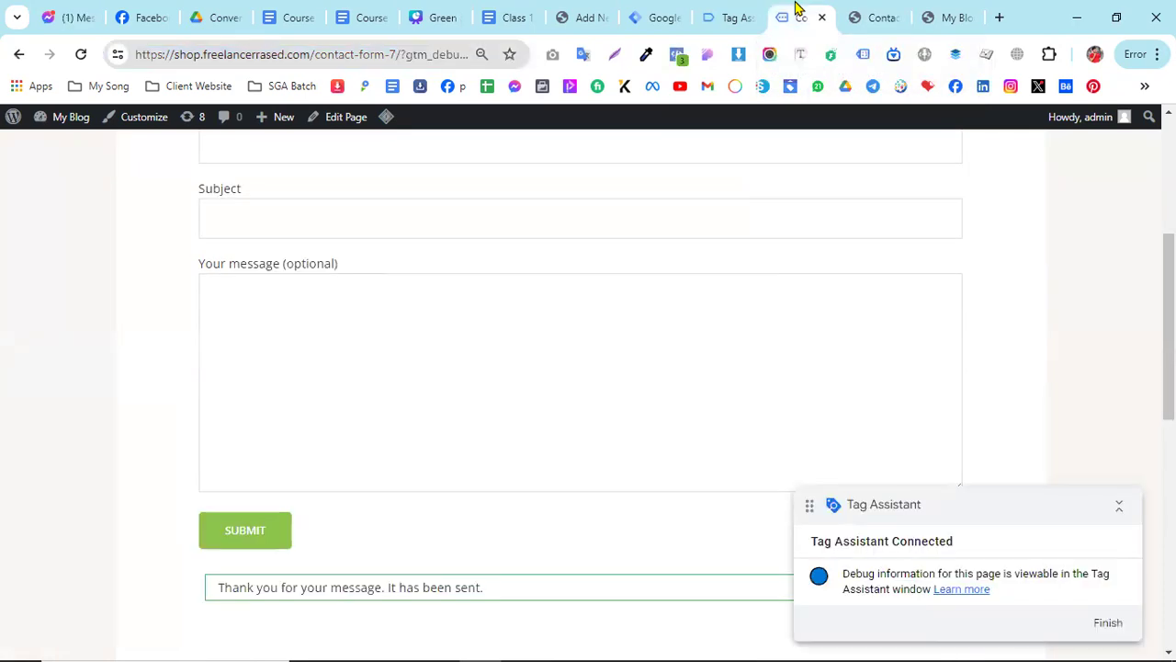
scroll(748, 310, up, 4)
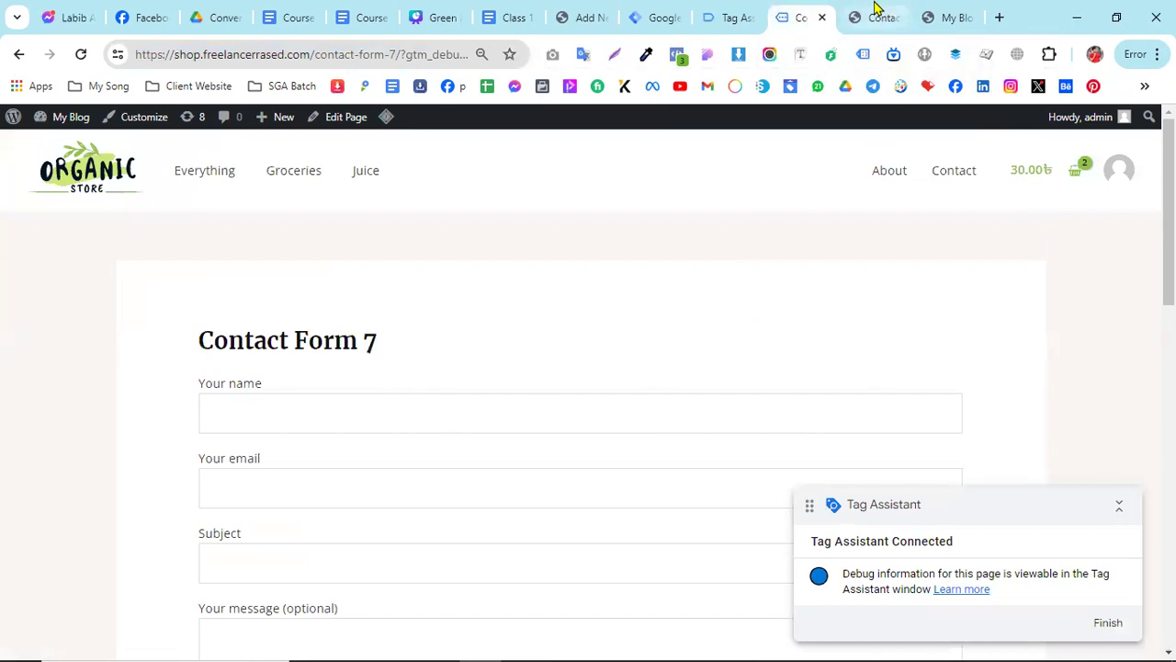
click(875, 7)
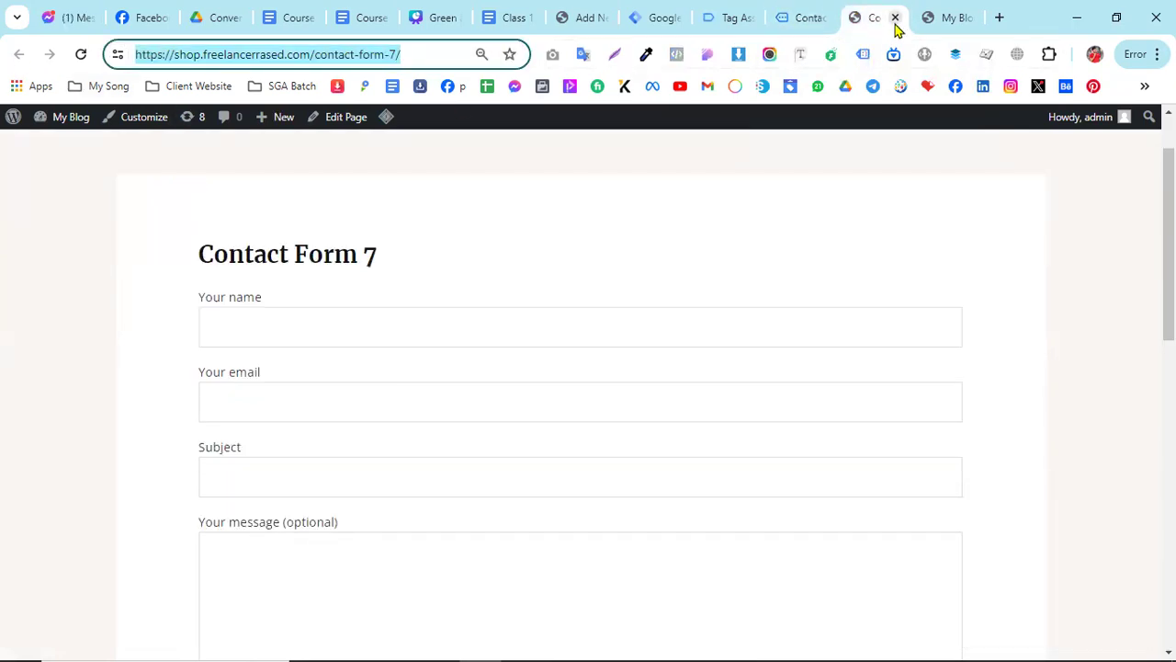
click(896, 26)
click(819, 19)
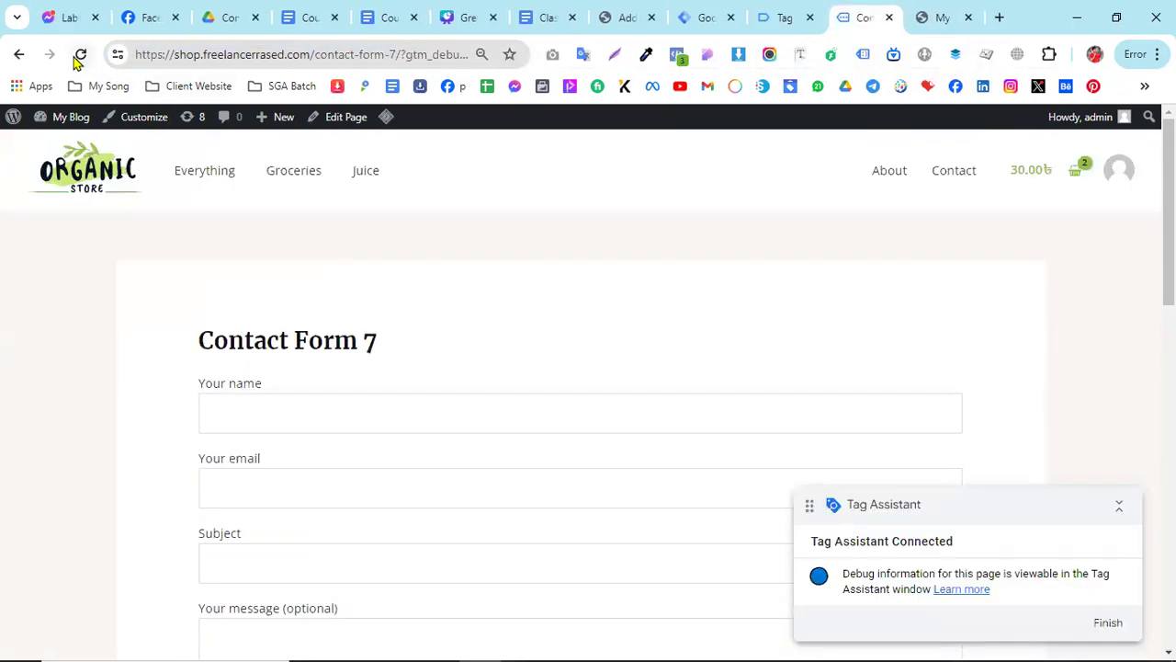
click(16, 54)
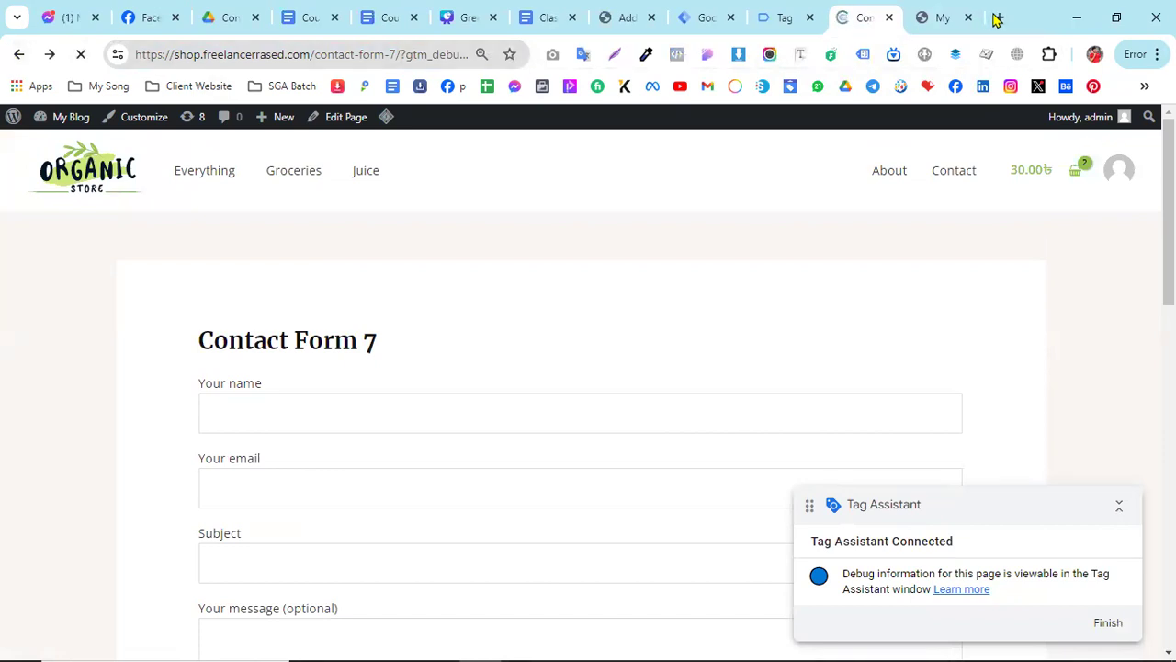
- Open the calendly.com home page in a new browser tab
click(998, 17)
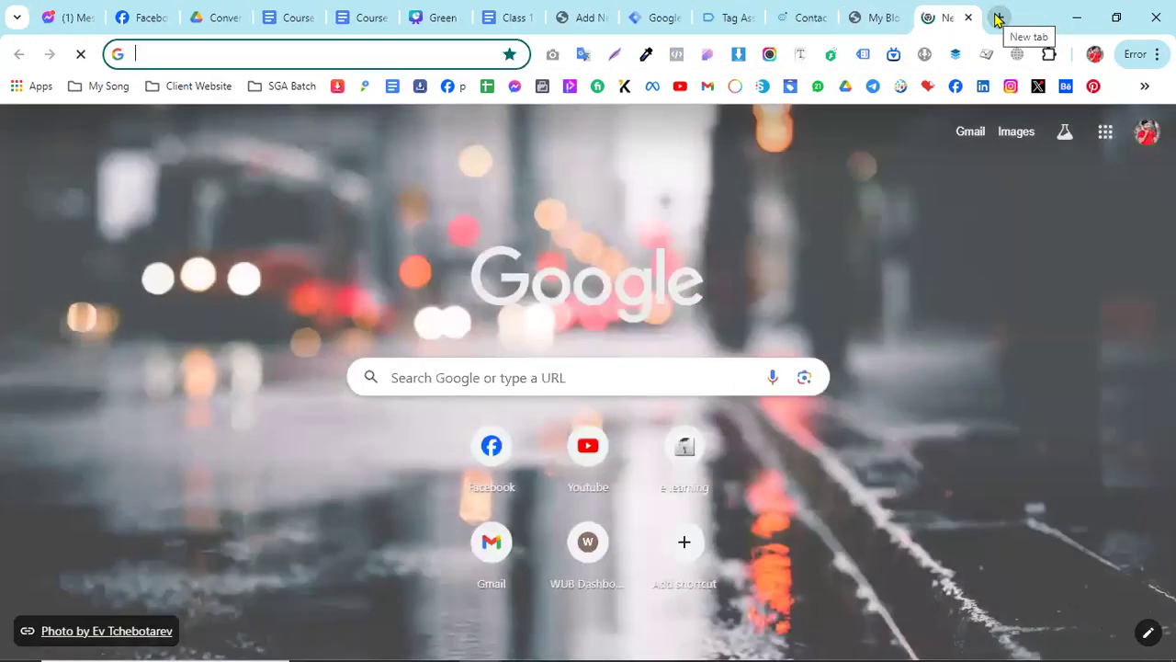
text(cale)
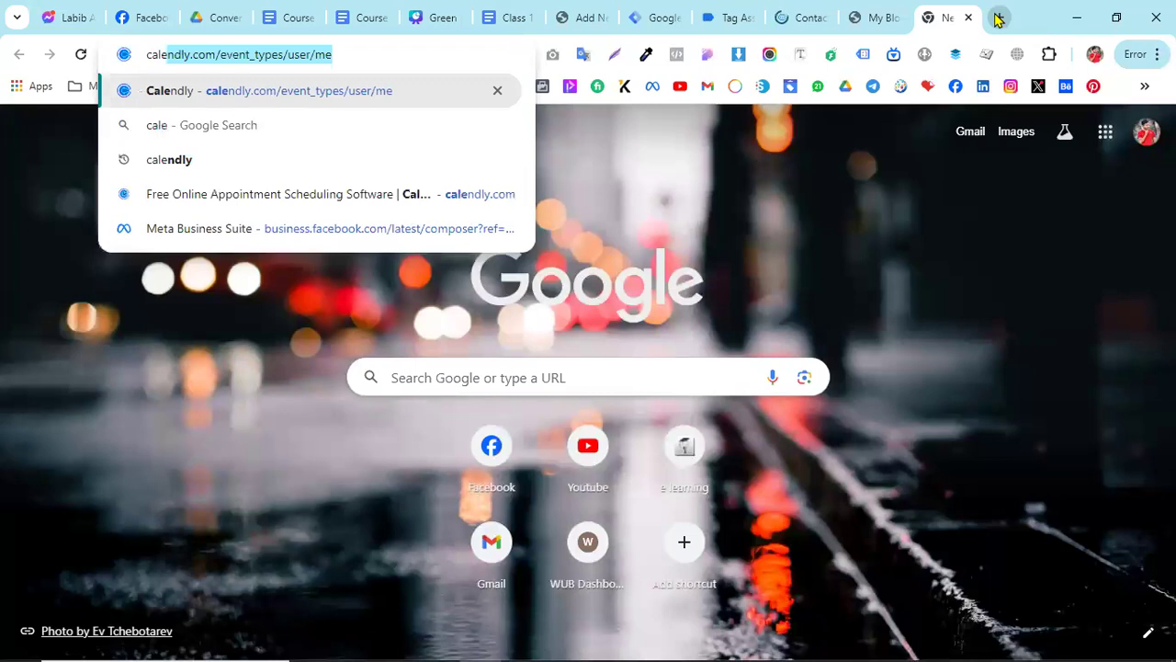
key(Right)
key(BackSpace)
key(BackSpace)
key(BackSpace)
key(BackSpace)
key(BackSpace)
key(BackSpace)
key(BackSpace)
key(BackSpace)
key(BackSpace)
key(BackSpace)
key(BackSpace)
key(BackSpace)
key(BackSpace)
key(BackSpace)
key(BackSpace)
key(BackSpace)
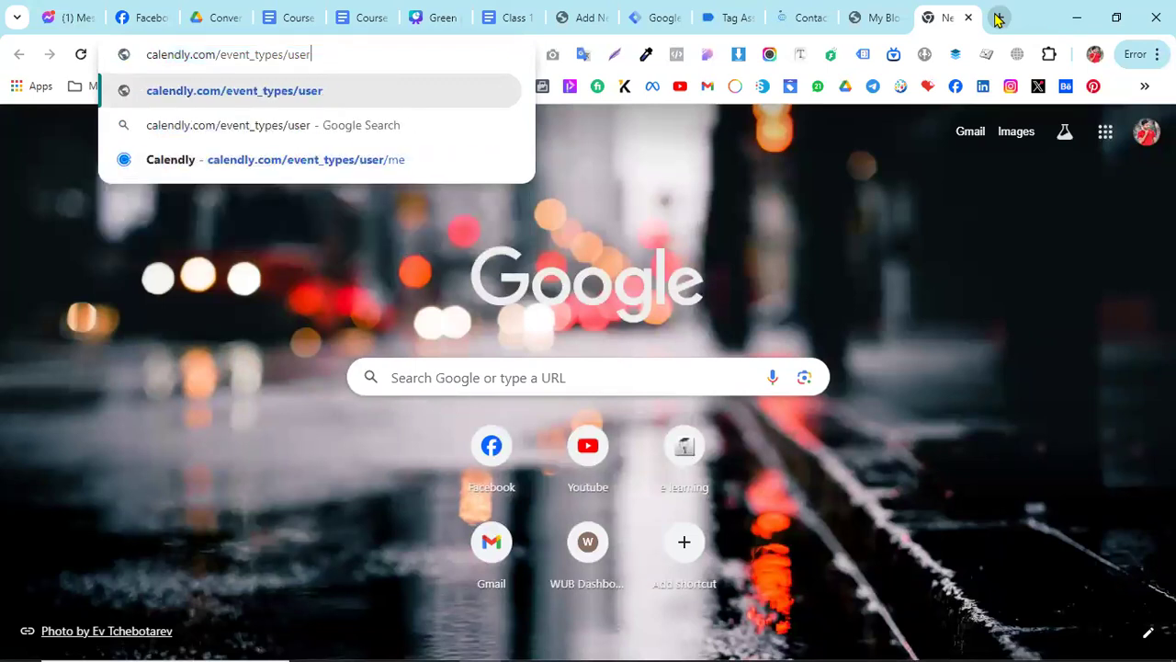
key(BackSpace)
key(BackSpace)
key(BackSpace)
key(Return)
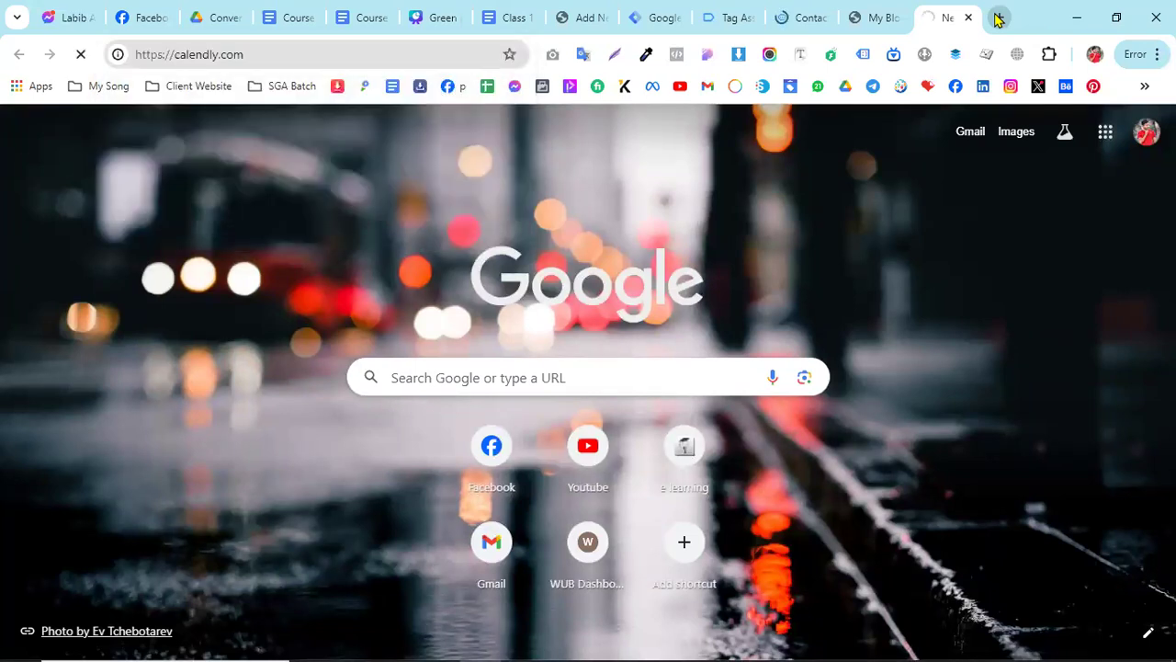
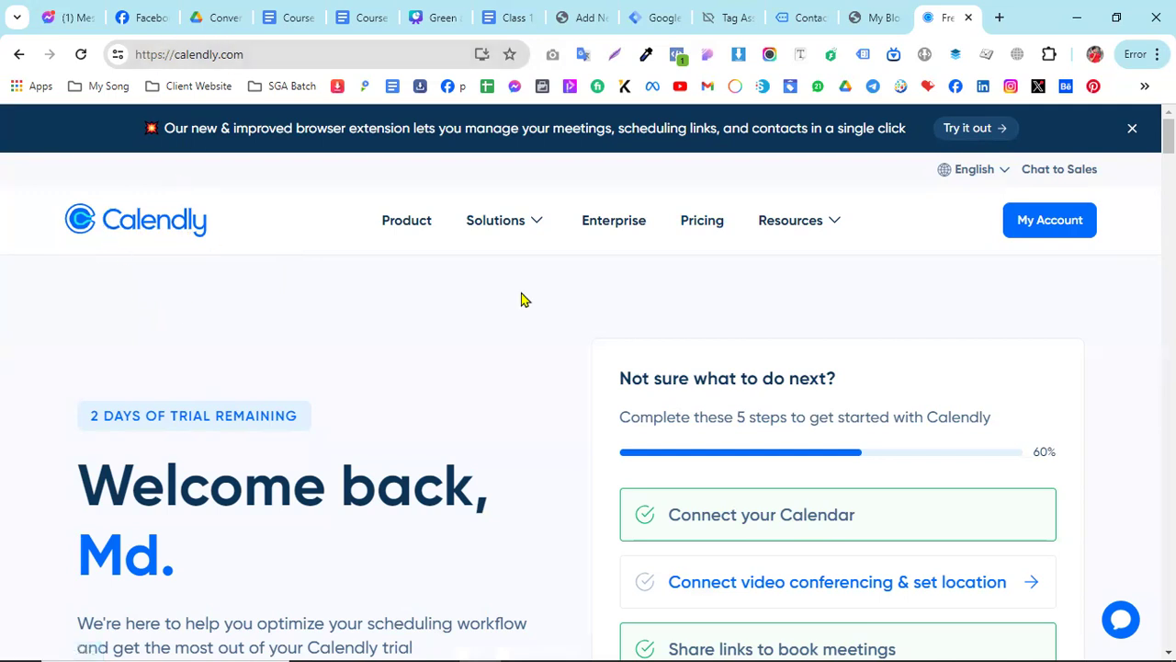
- Open the Calendly account's event types and delete the existing Skill Gain Academy event type
scroll(1084, 309, down, 3)
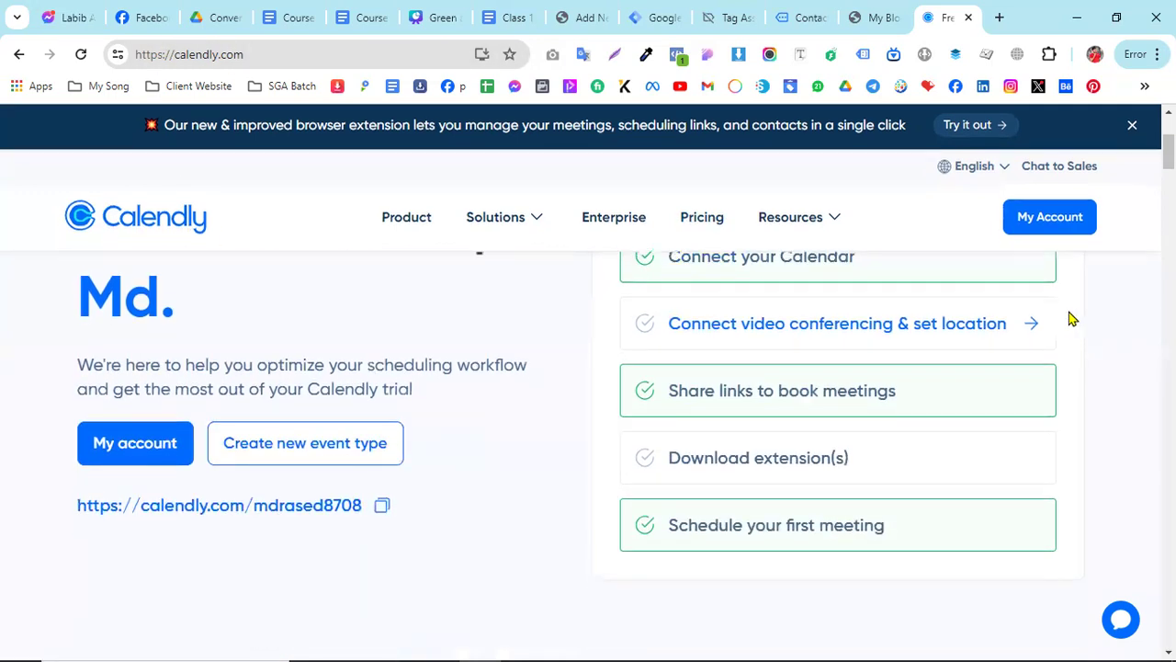
scroll(845, 341, up, 3)
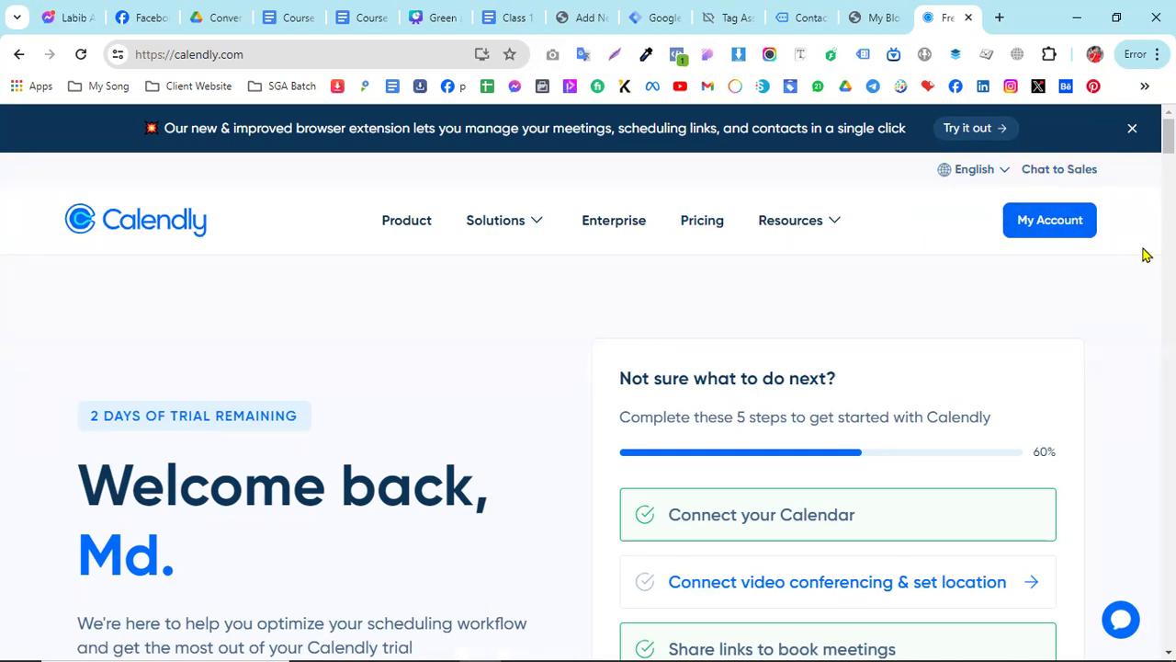
click(1031, 231)
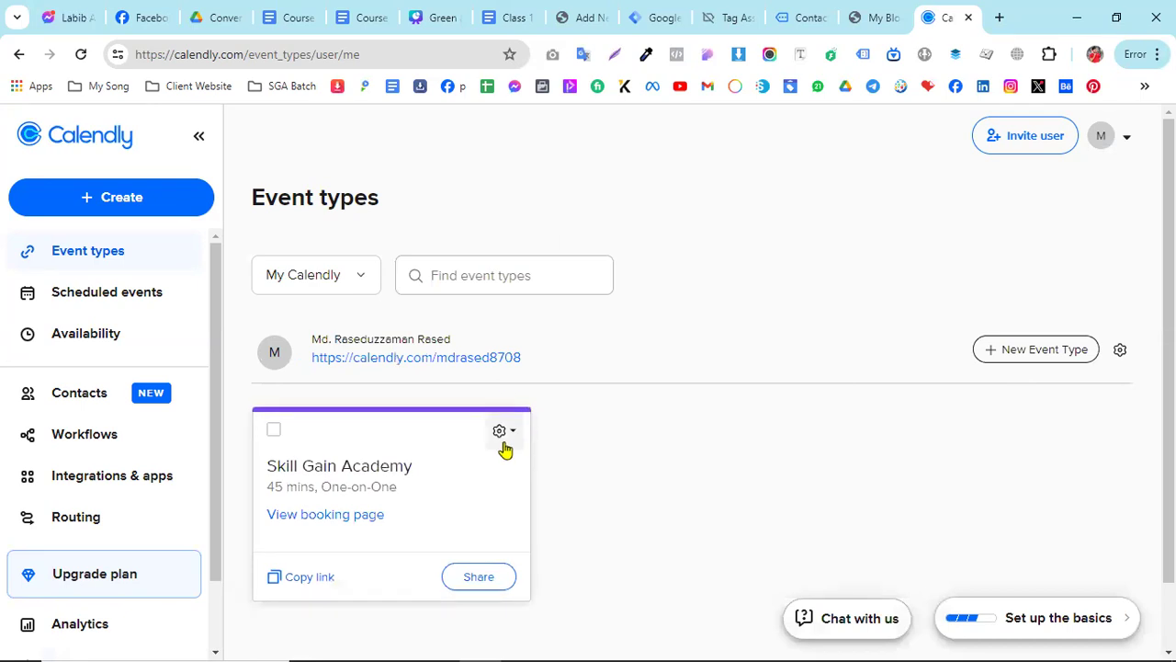
click(506, 437)
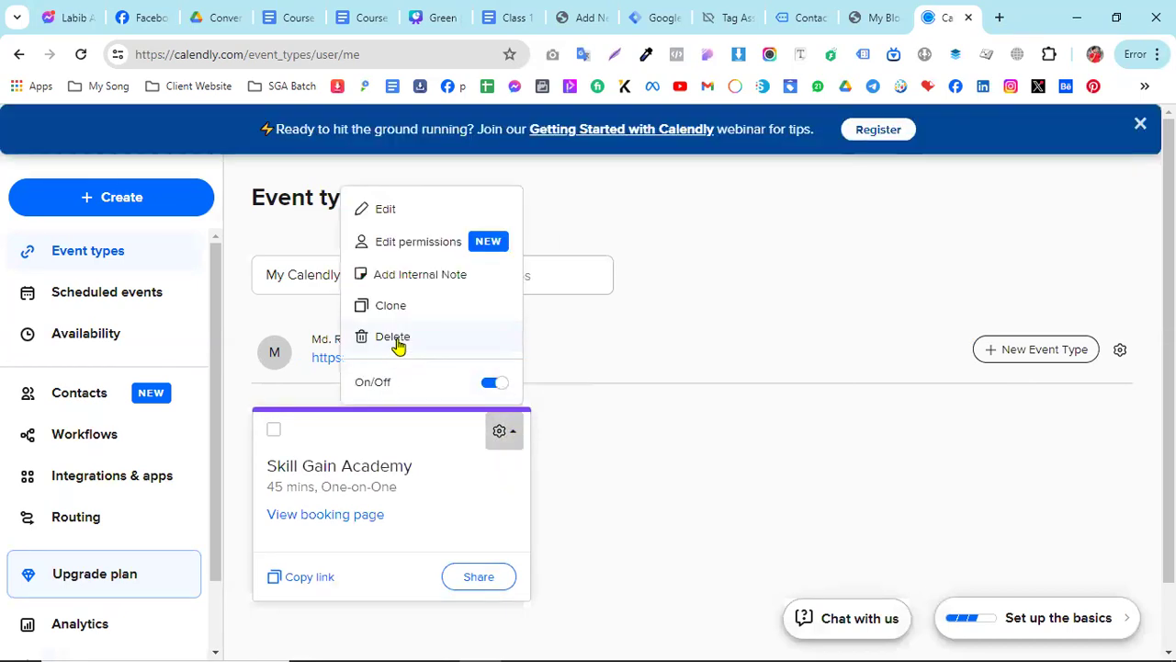
click(396, 338)
click(668, 347)
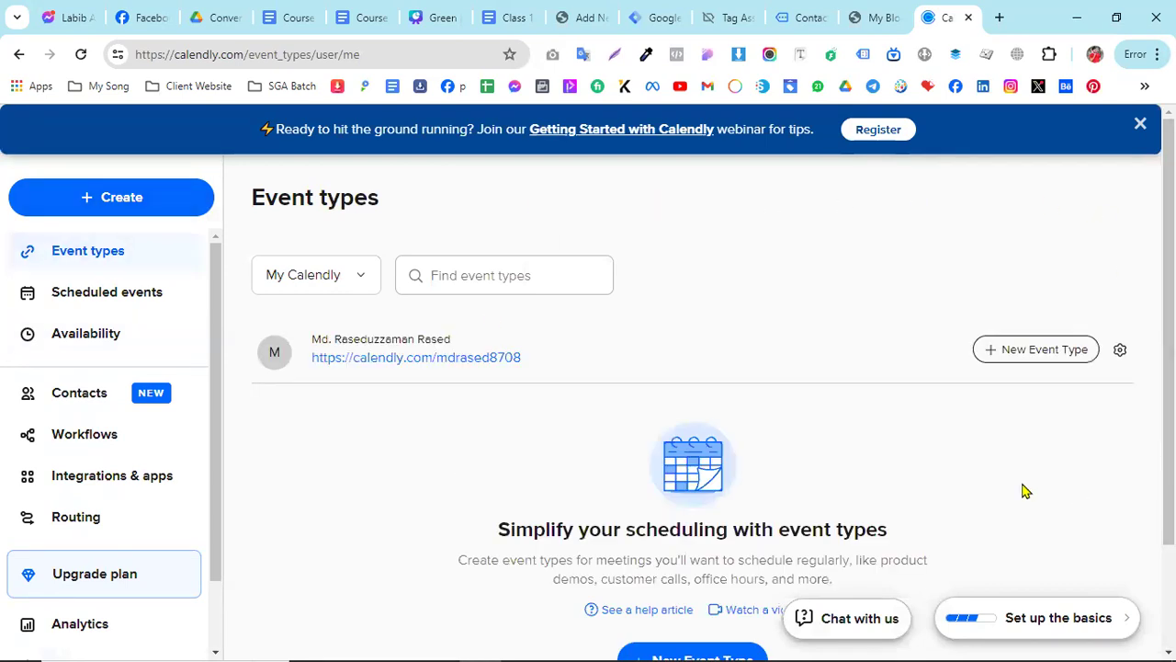
- Start creating a new event type from the account's empty event types page
scroll(535, 493, down, 2)
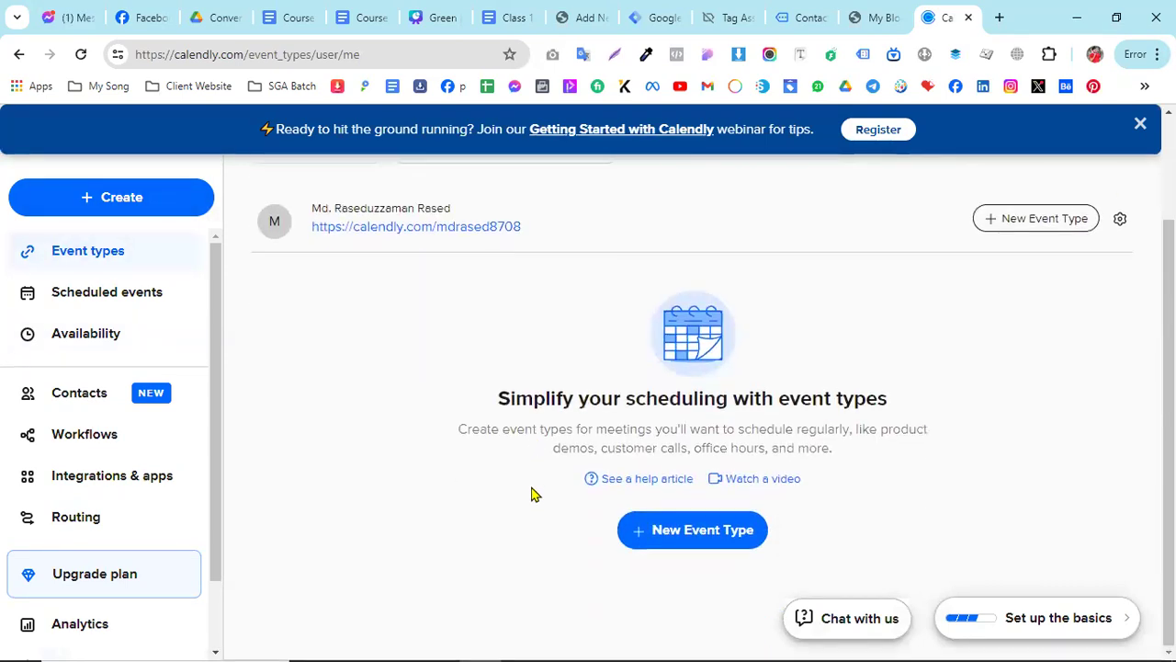
scroll(631, 550, up, 1)
scroll(643, 551, down, 1)
scroll(279, 482, up, 2)
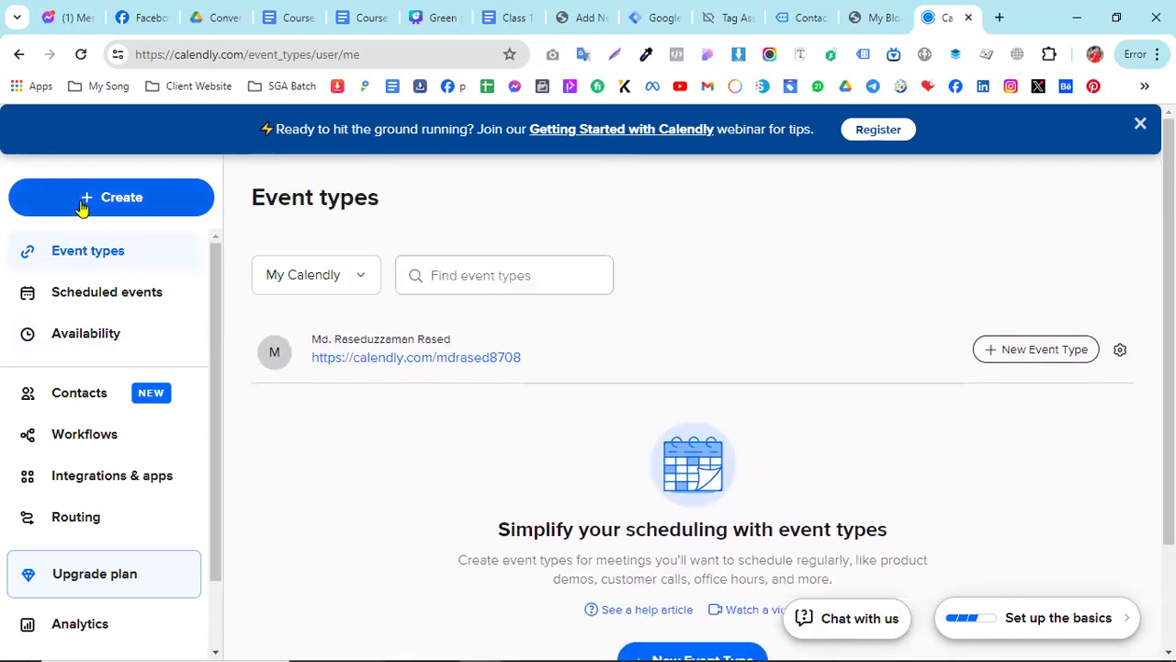
scroll(601, 485, down, 1)
scroll(570, 469, up, 1)
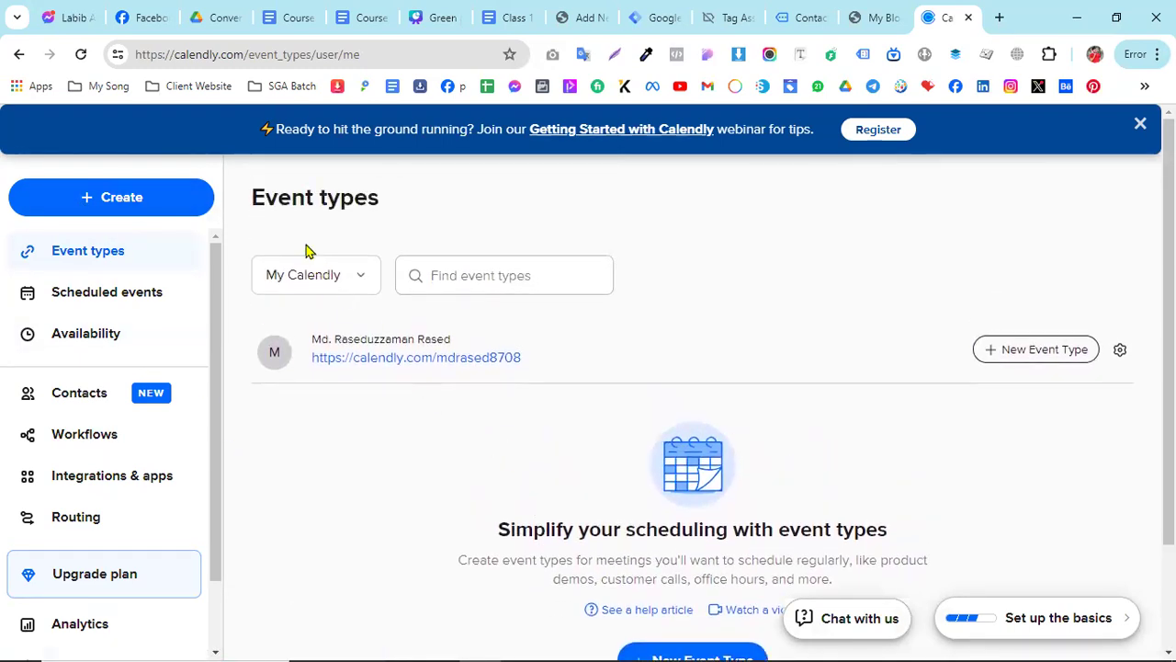
scroll(620, 560, down, 2)
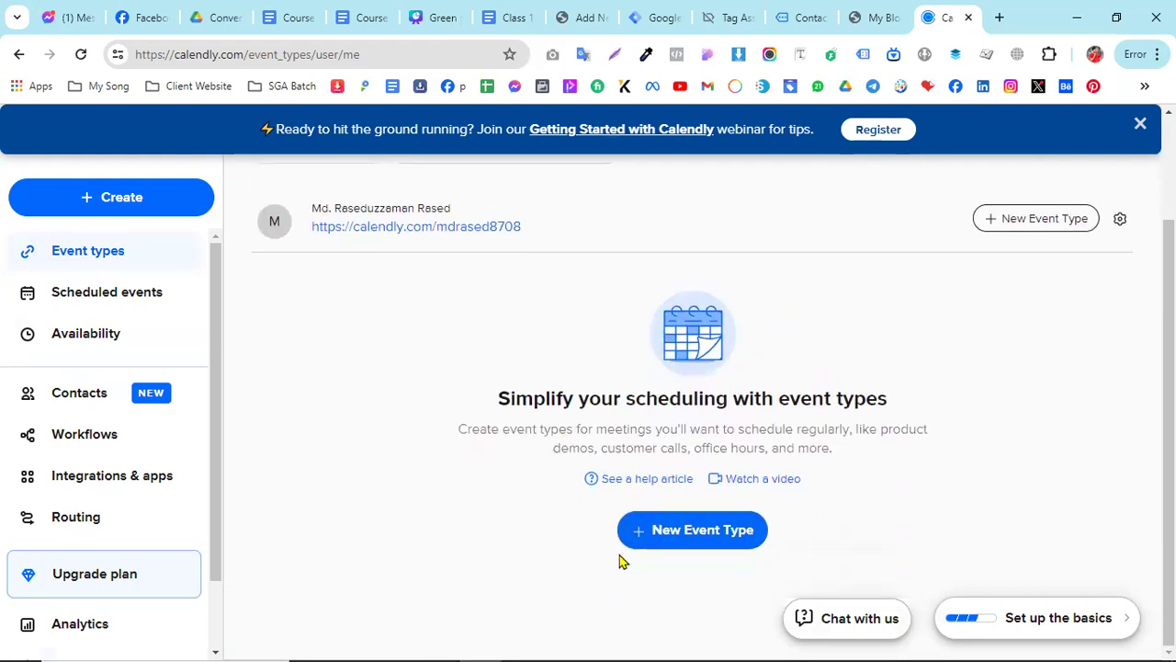
click(695, 540)
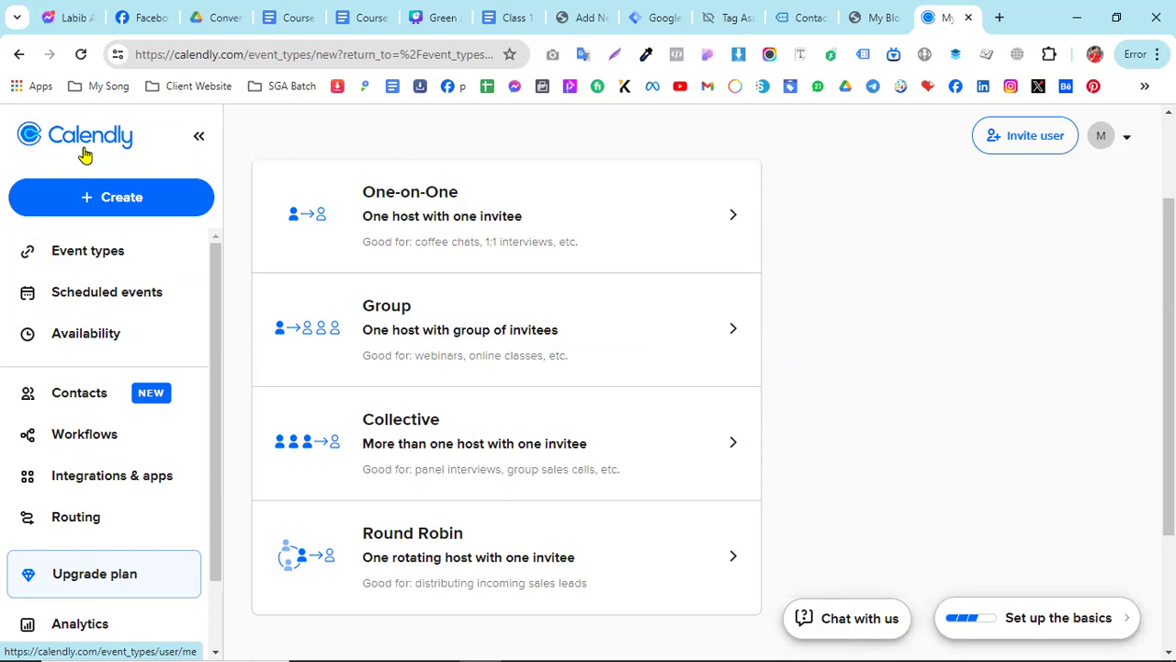
- Choose the One-on-One event type and keep the account owner as its host
scroll(1064, 420, up, 3)
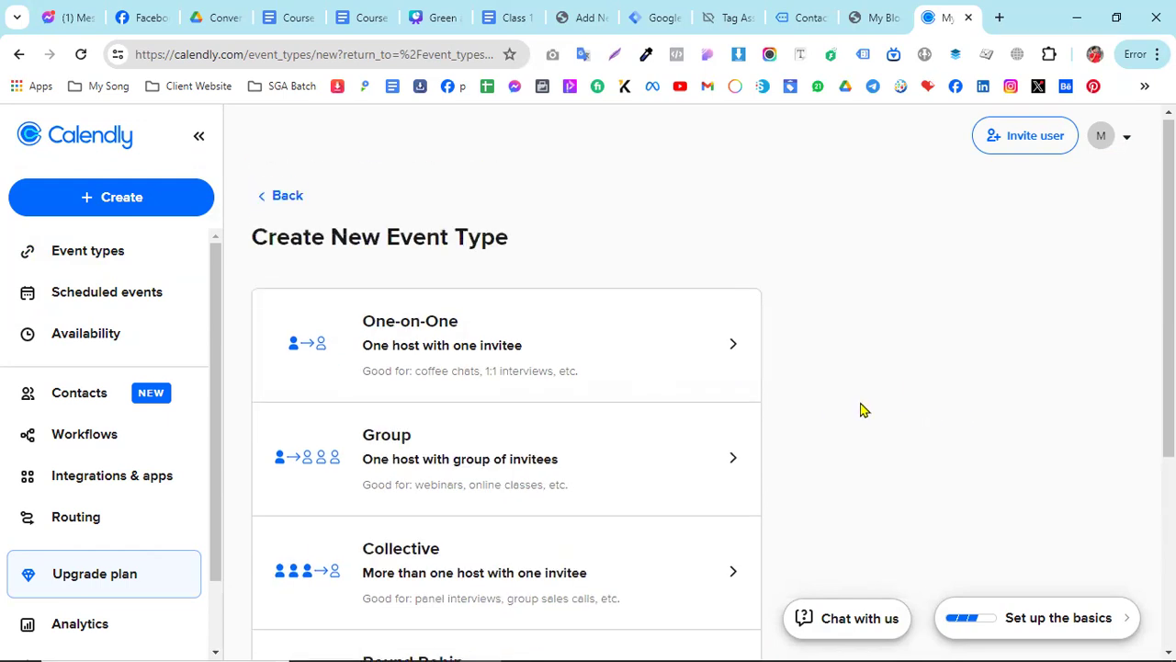
scroll(875, 353, down, 1)
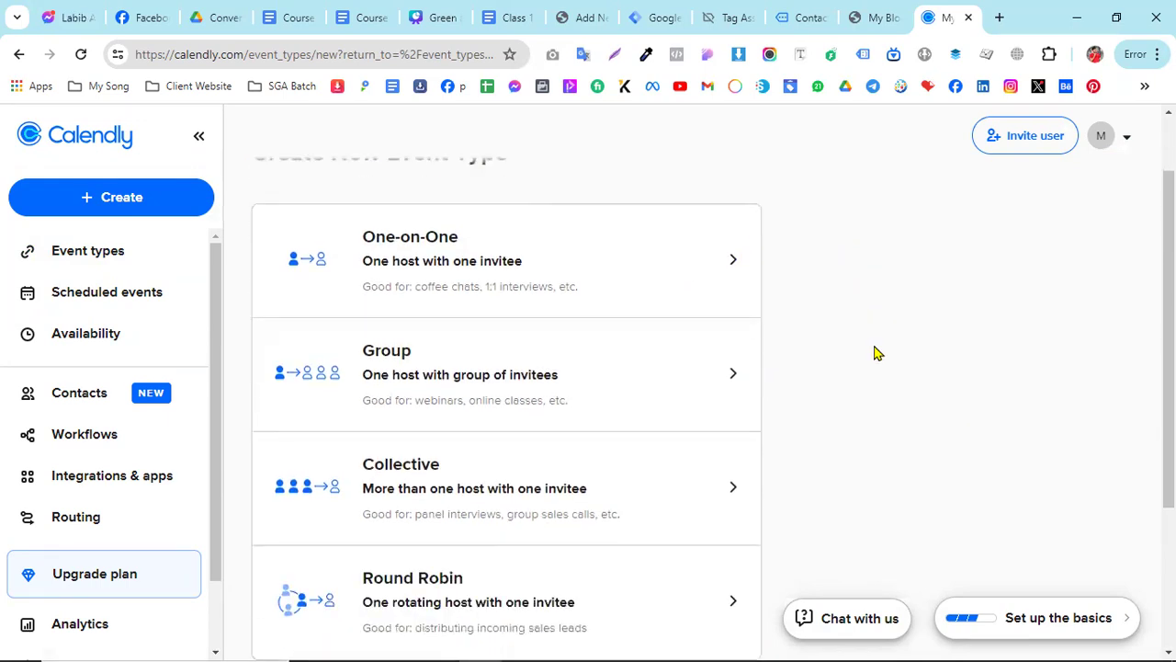
scroll(506, 309, up, 1)
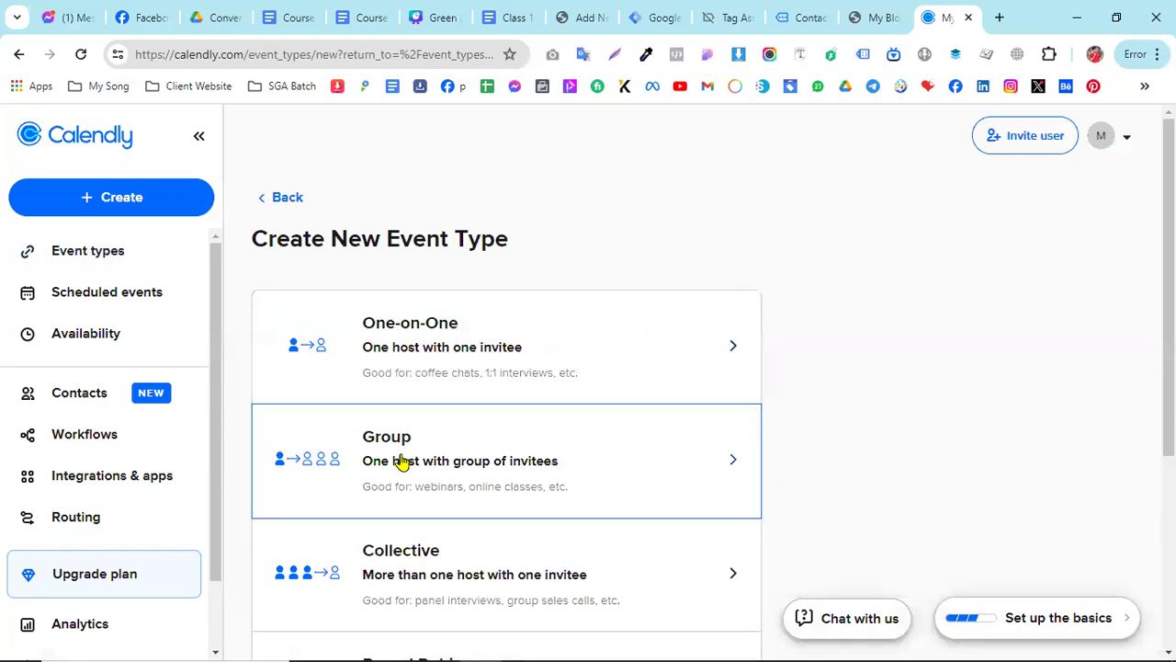
scroll(472, 463, down, 2)
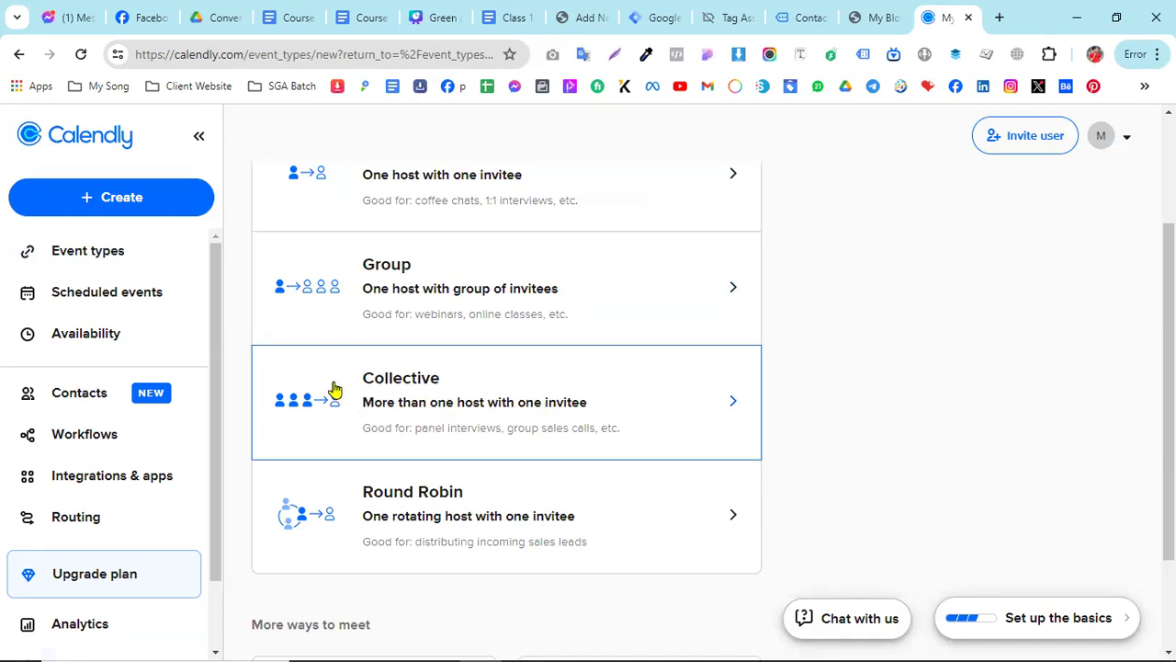
scroll(334, 390, up, 2)
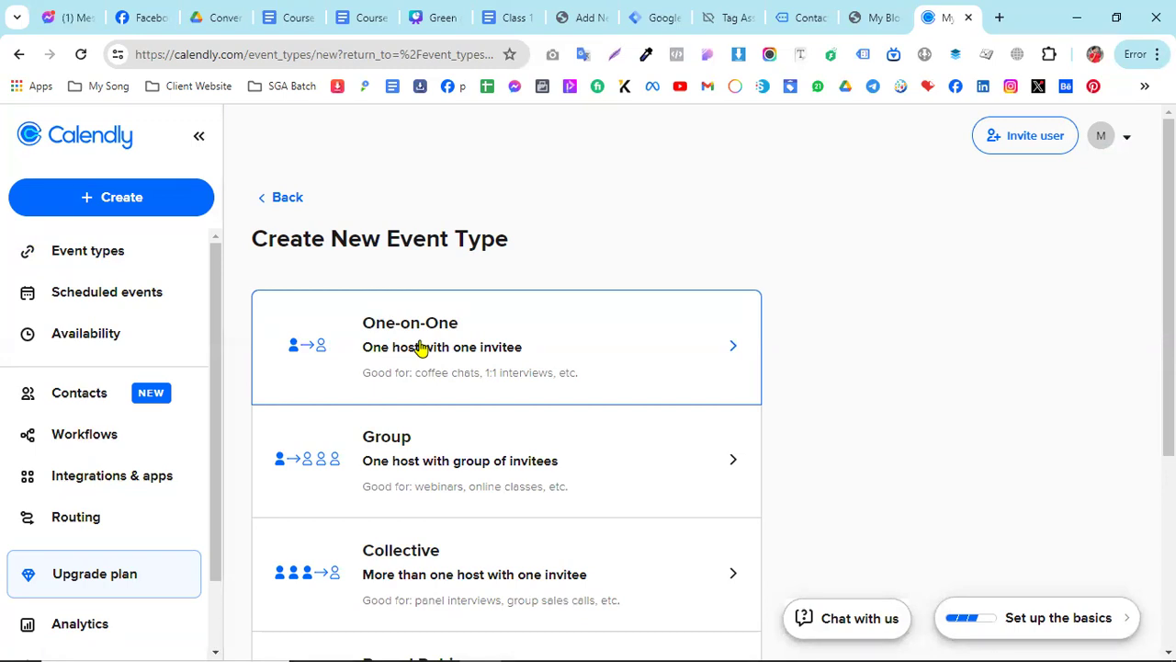
click(465, 332)
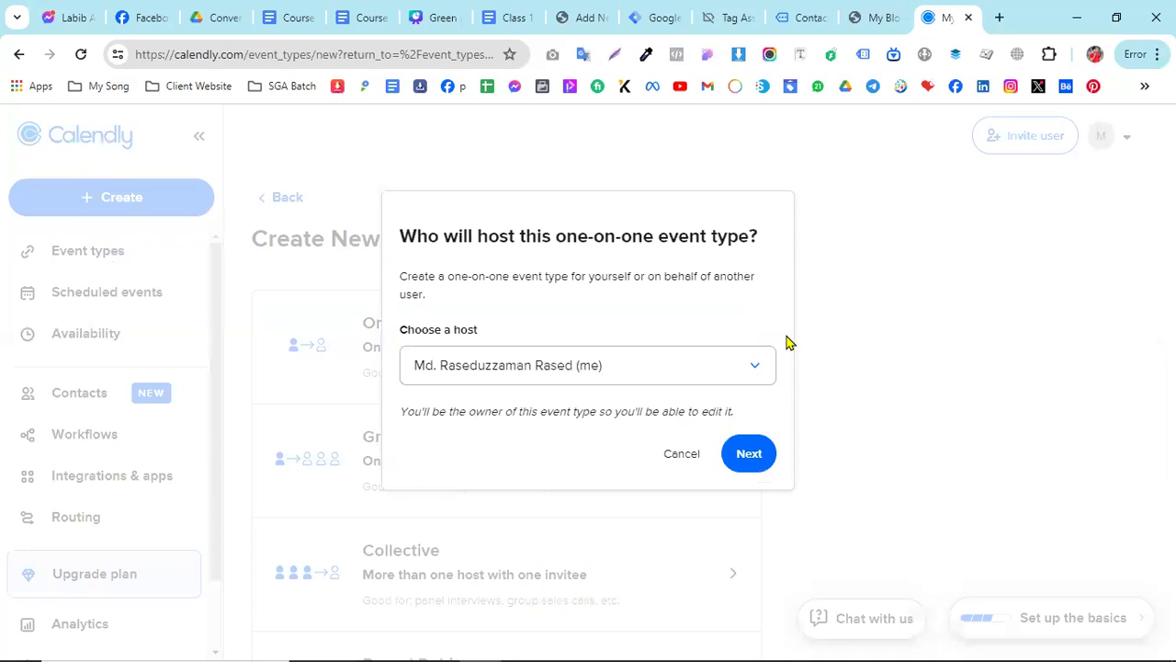
click(694, 377)
click(748, 454)
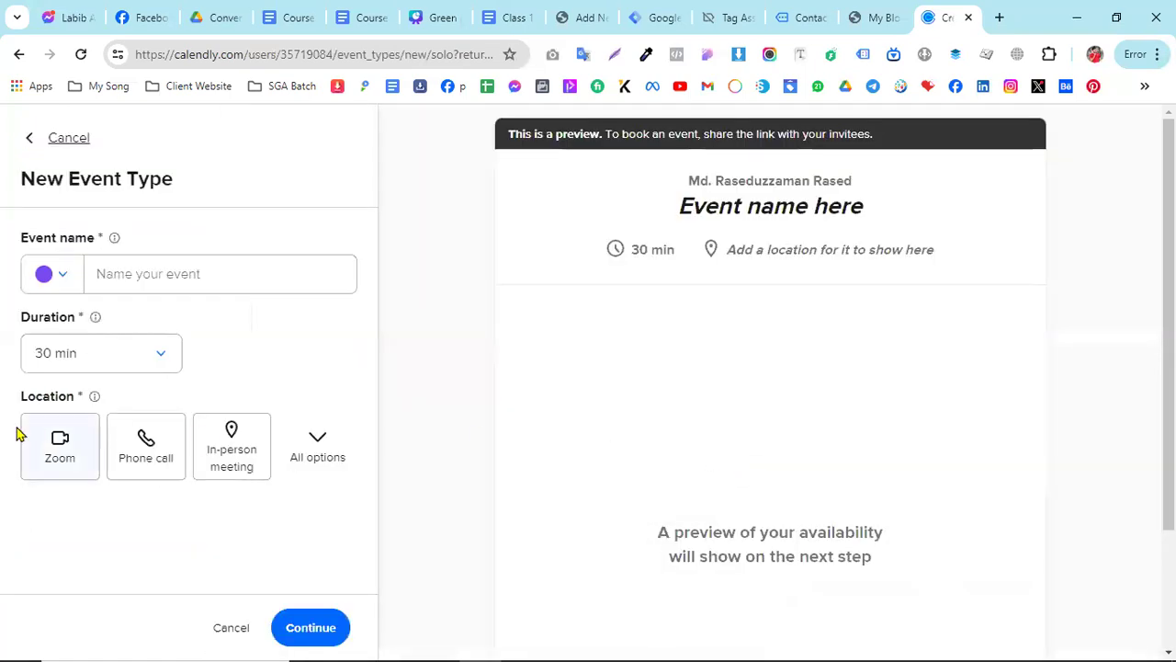
- Name the new event type Skill Gain Academy and keep its duration at 30 min
click(140, 276)
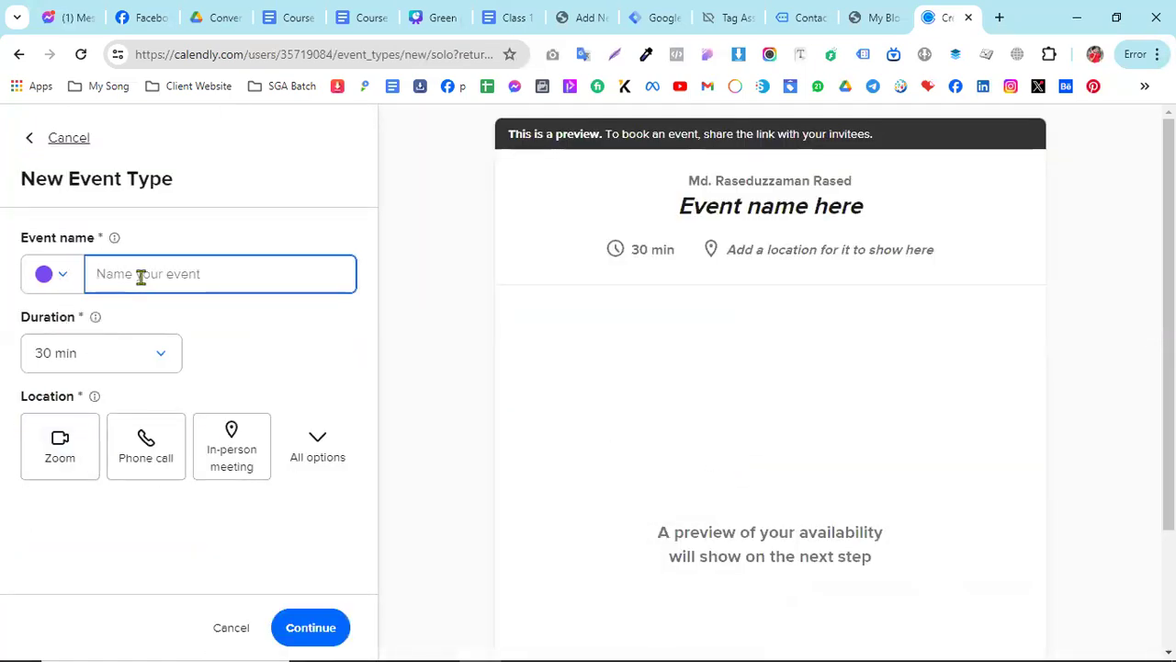
text(Skill Ga)
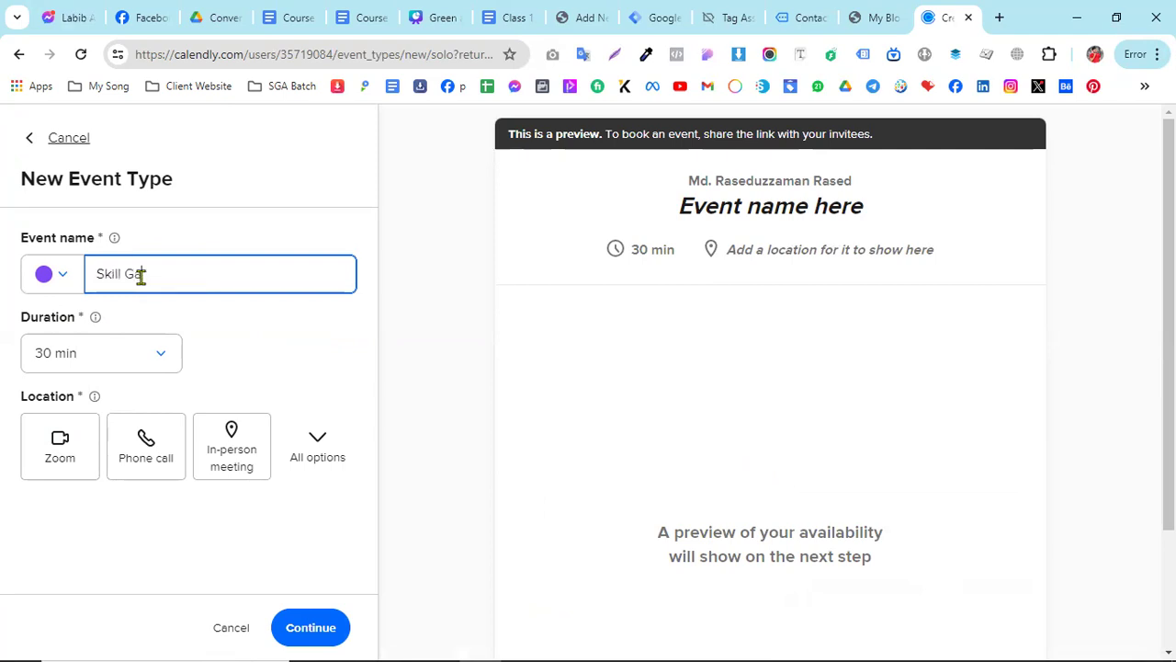
text(in Acadmey)
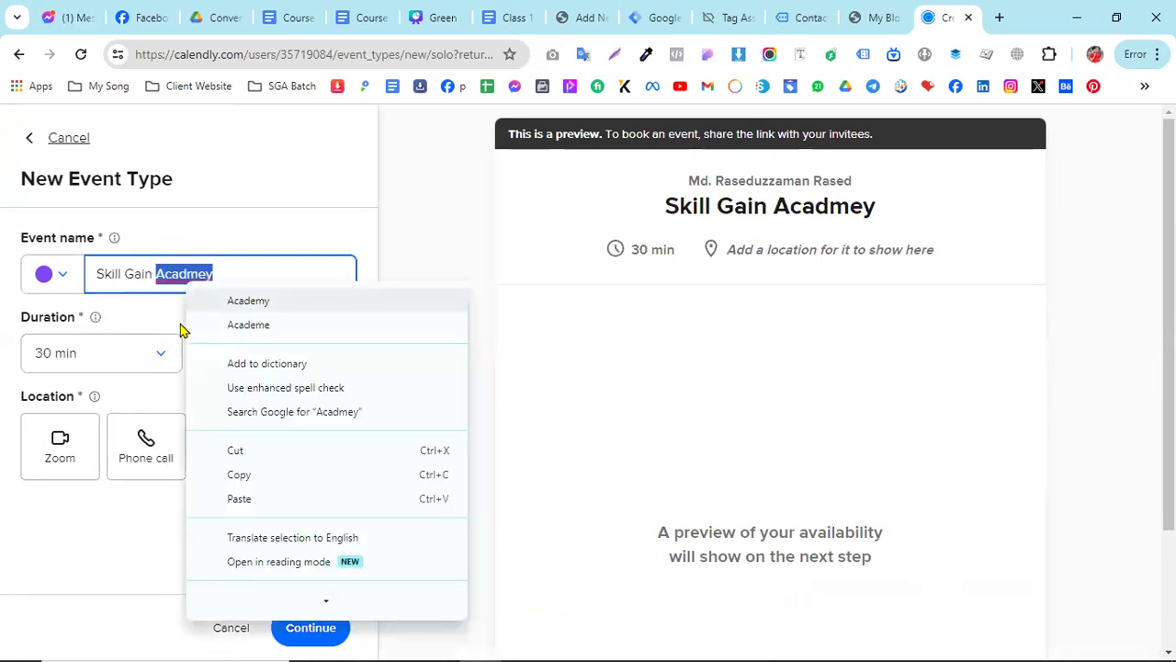
click(216, 301)
click(160, 359)
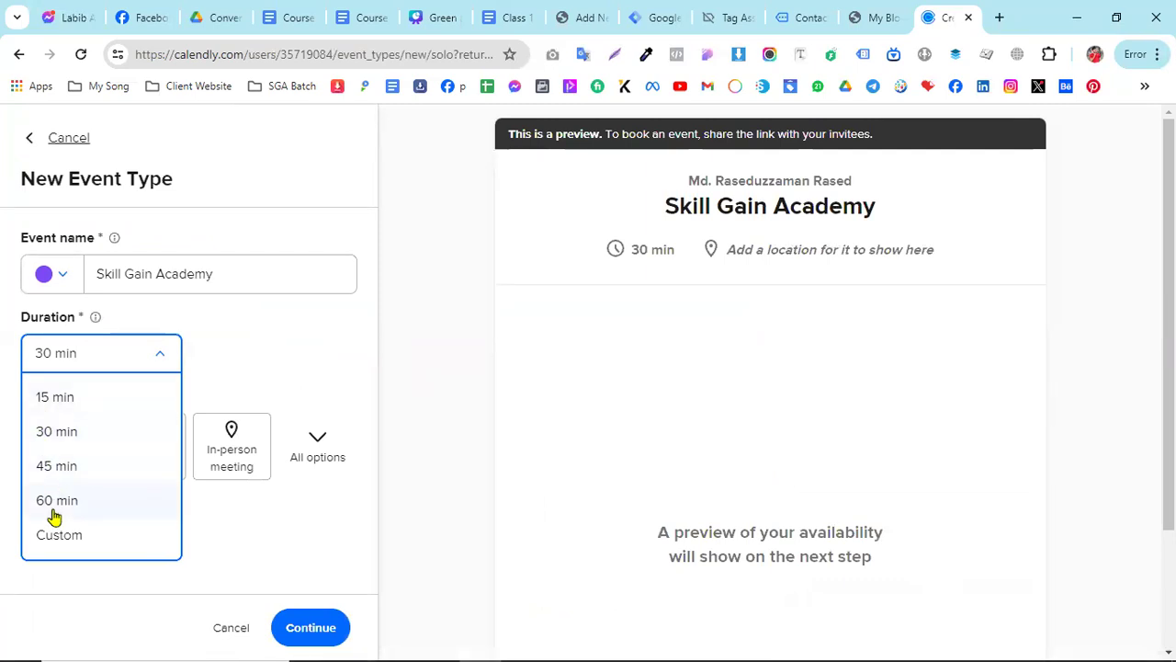
click(269, 373)
click(161, 358)
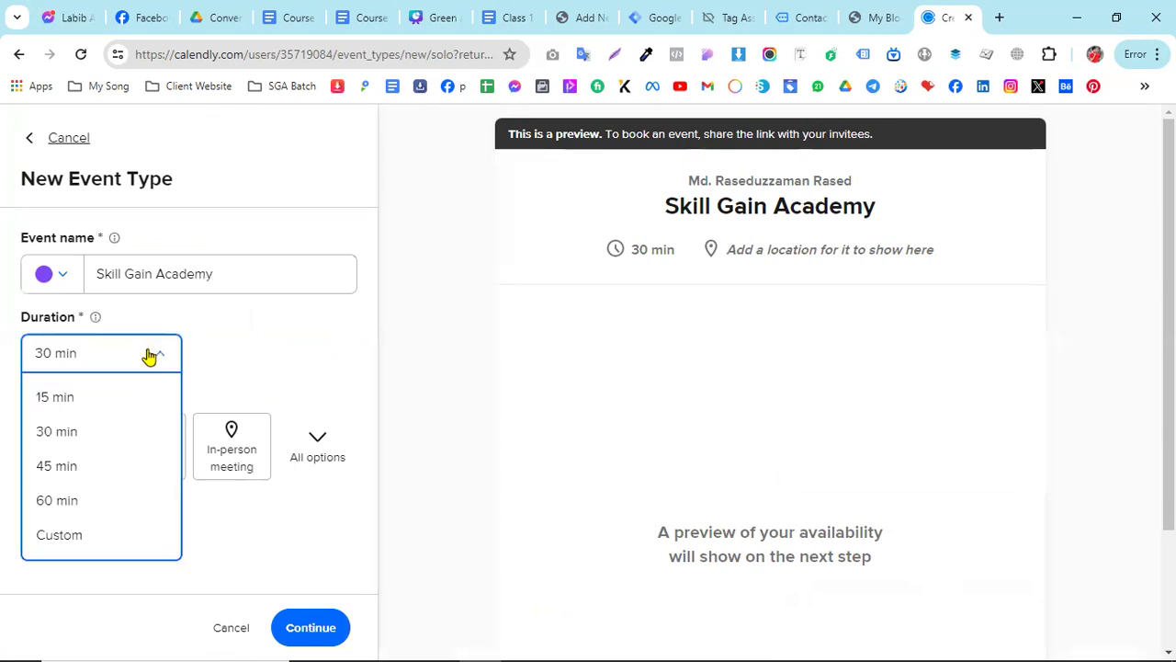
click(79, 445)
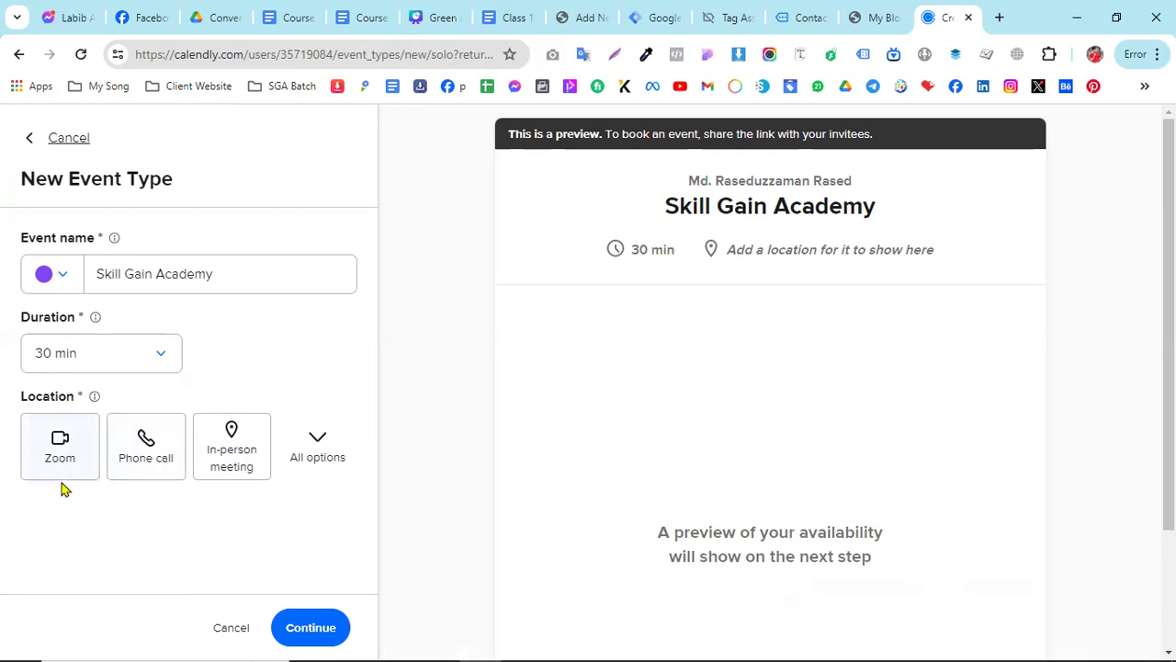
- Try Zoom as the meeting location, remove it, create the event type without a location and dismiss the ready notice
click(79, 447)
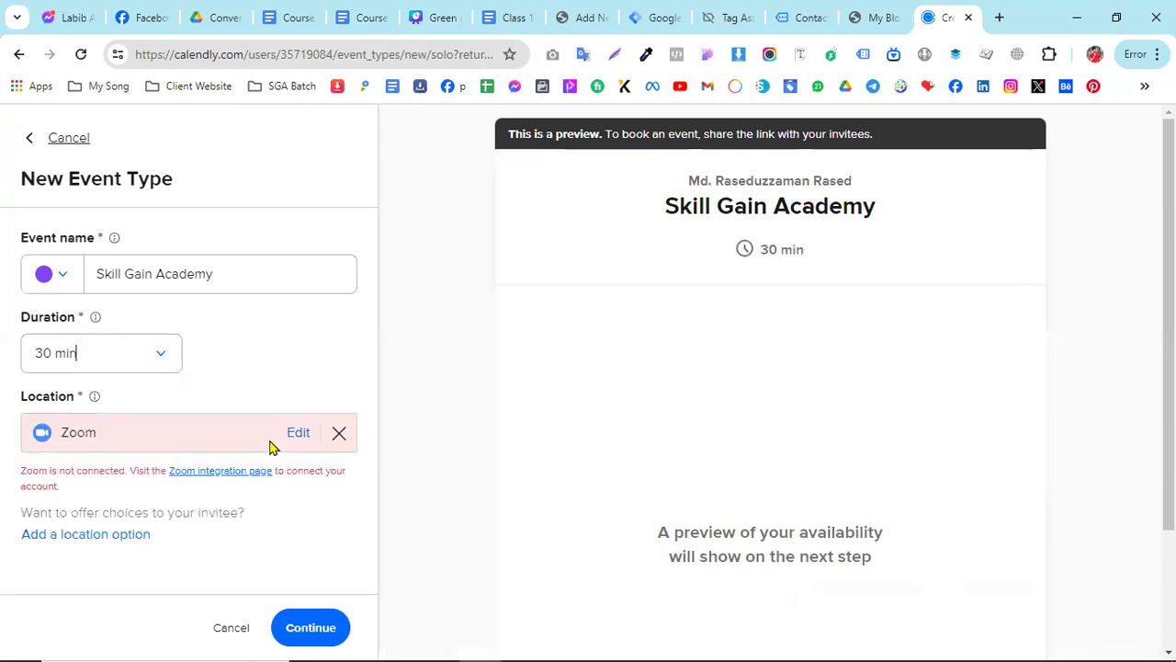
click(338, 433)
click(321, 626)
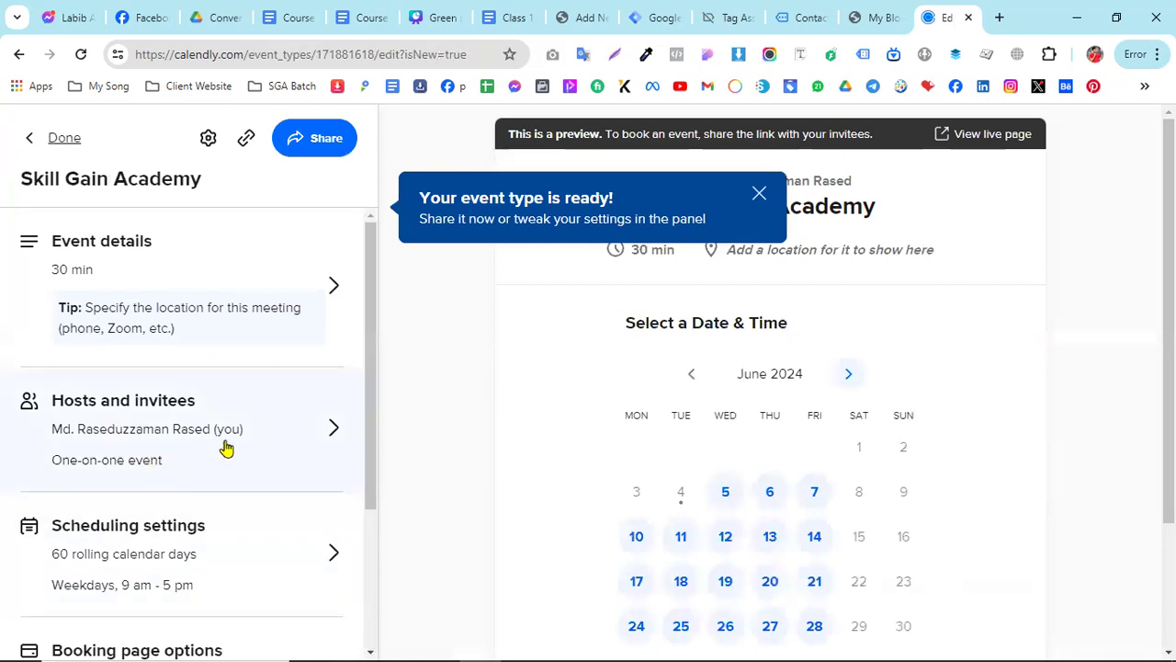
click(758, 198)
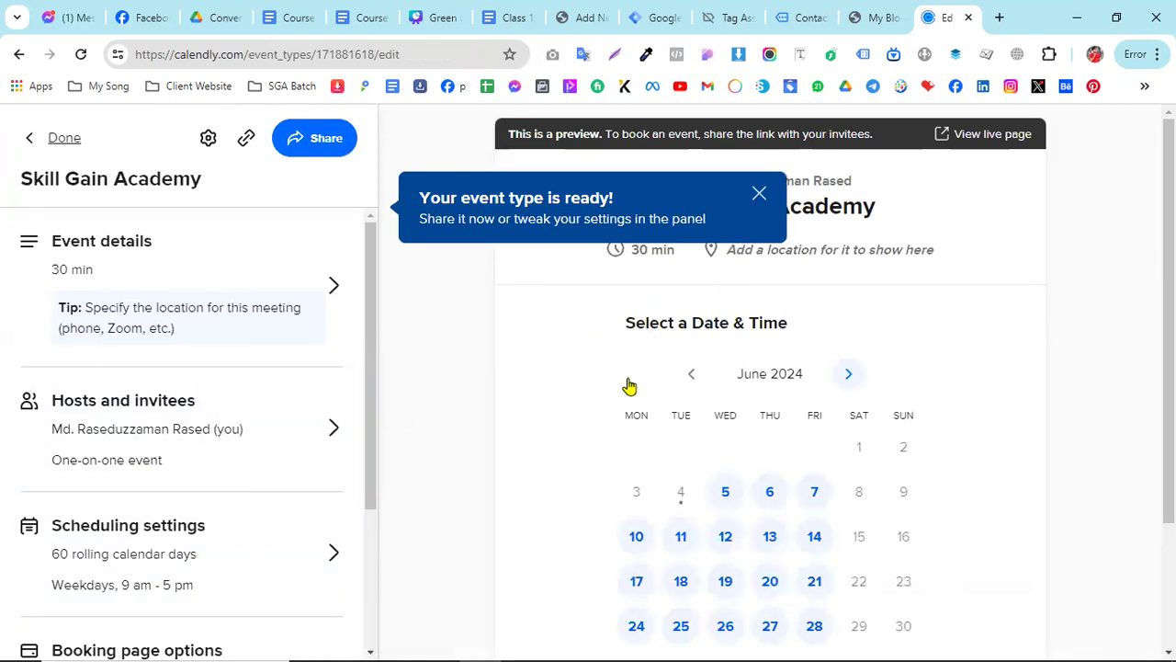
- Generate the Inline Embed code for adding the Skill Gain Academy event type to a website
scroll(762, 447, down, 3)
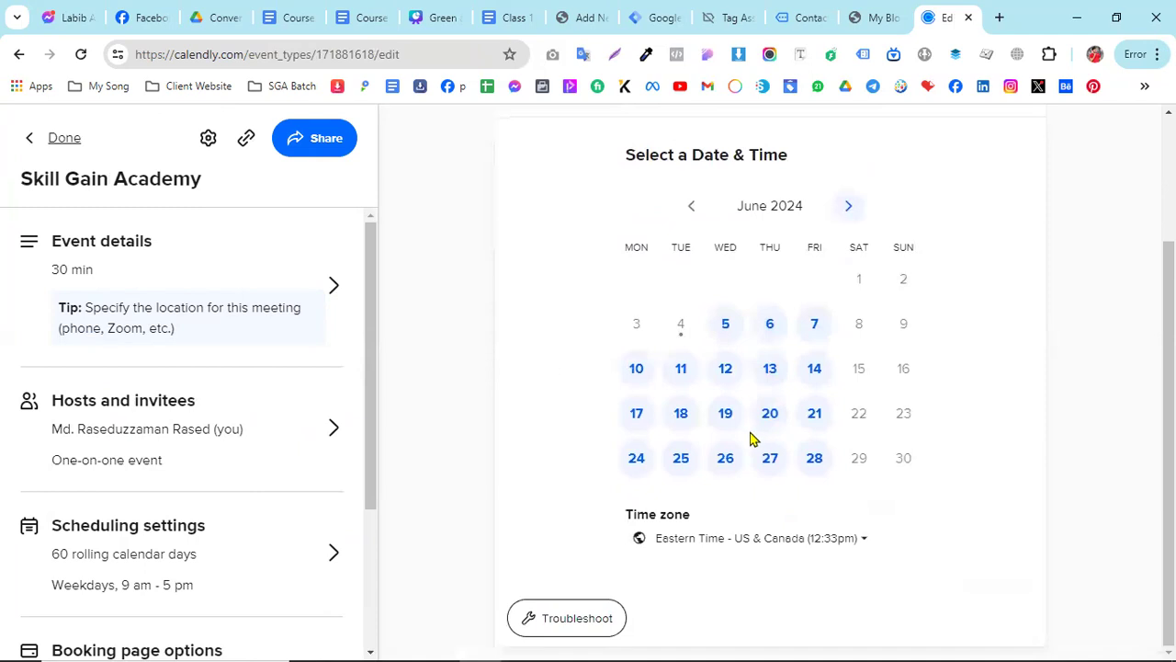
scroll(207, 360, down, 2)
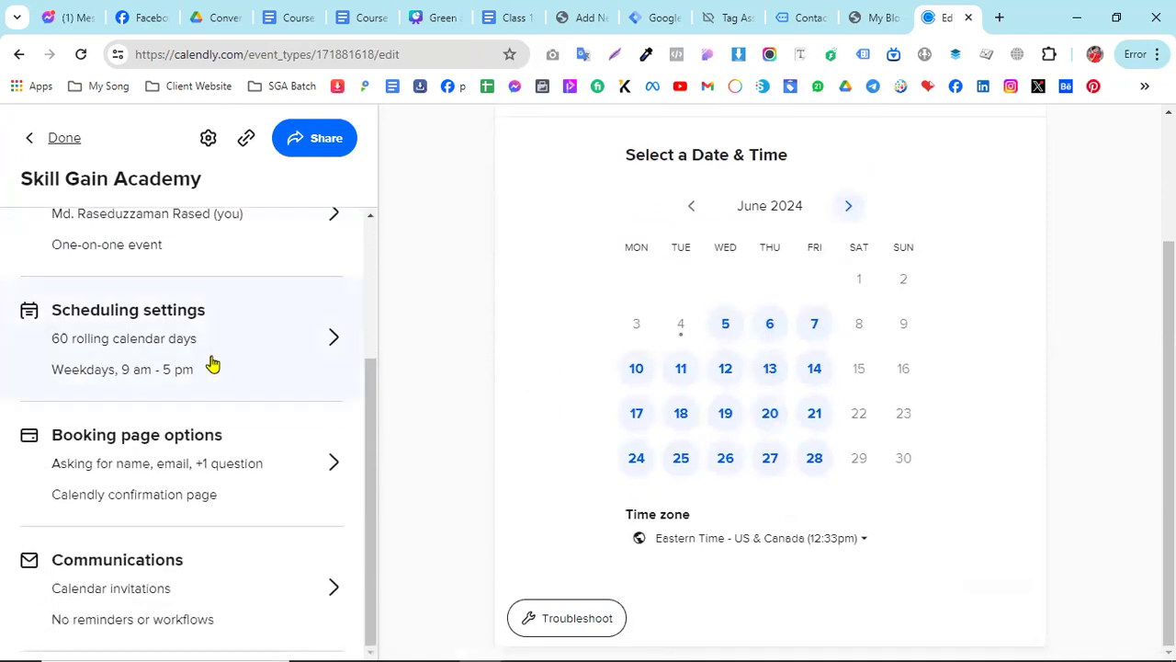
scroll(221, 377, up, 2)
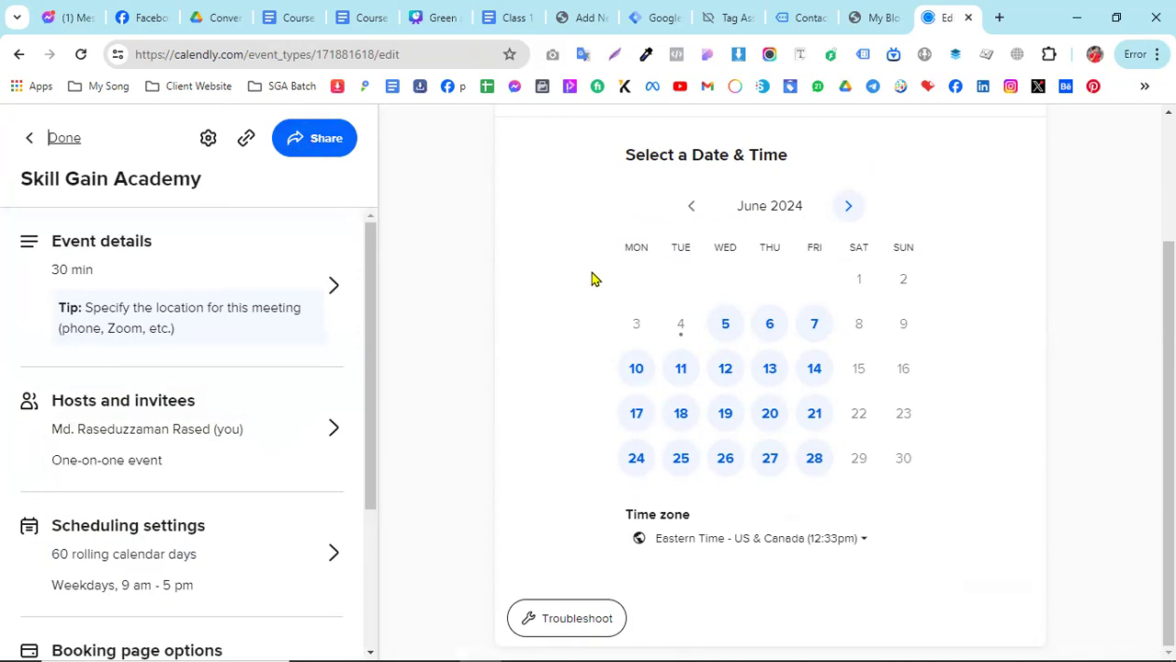
click(314, 140)
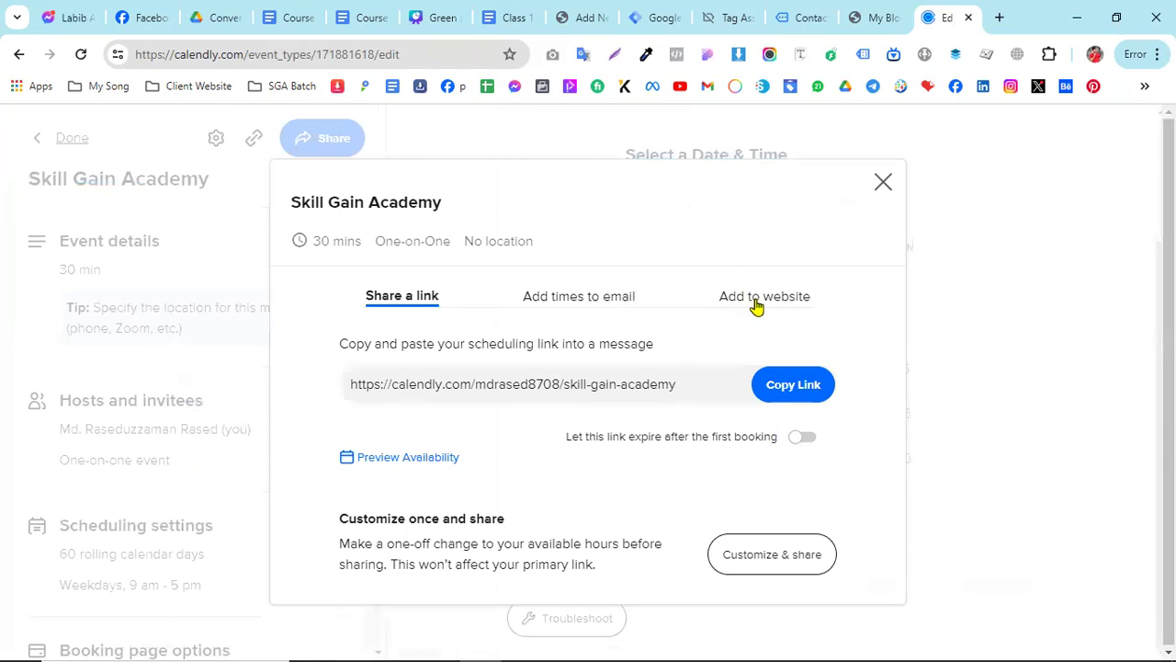
click(756, 297)
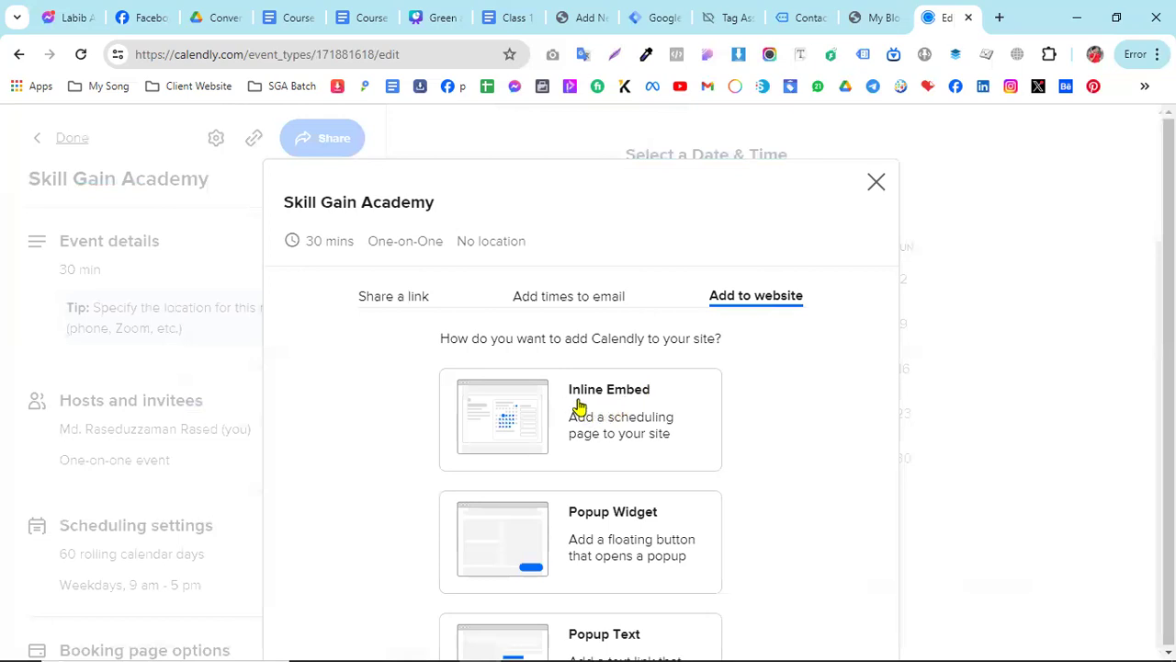
click(632, 414)
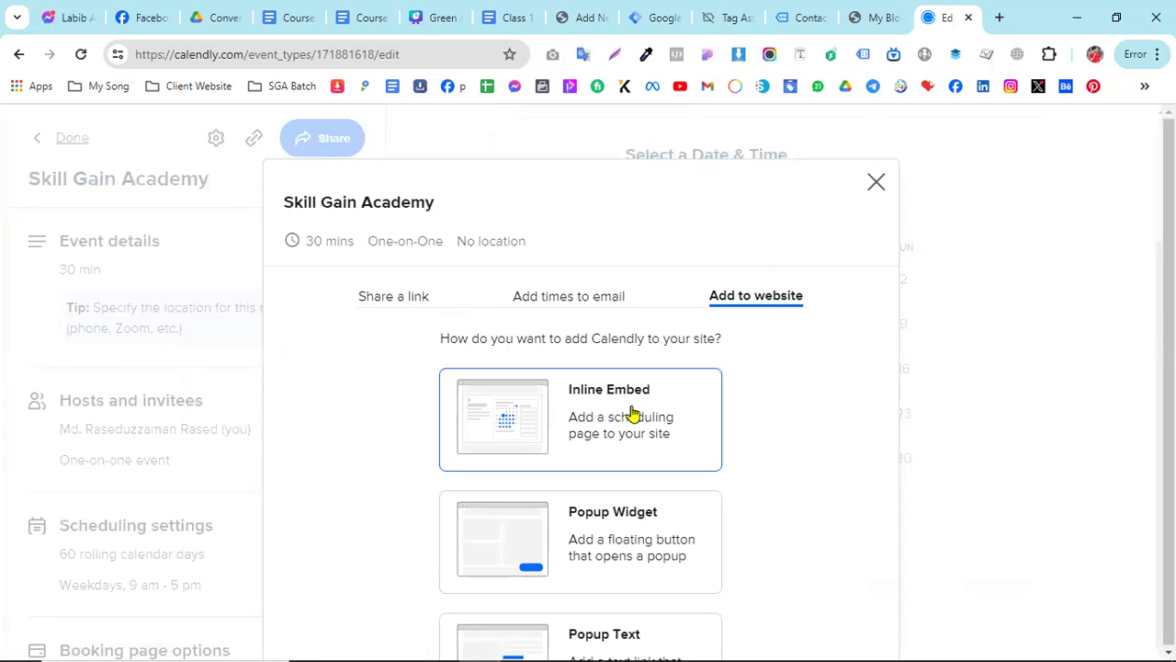
scroll(667, 472, down, 2)
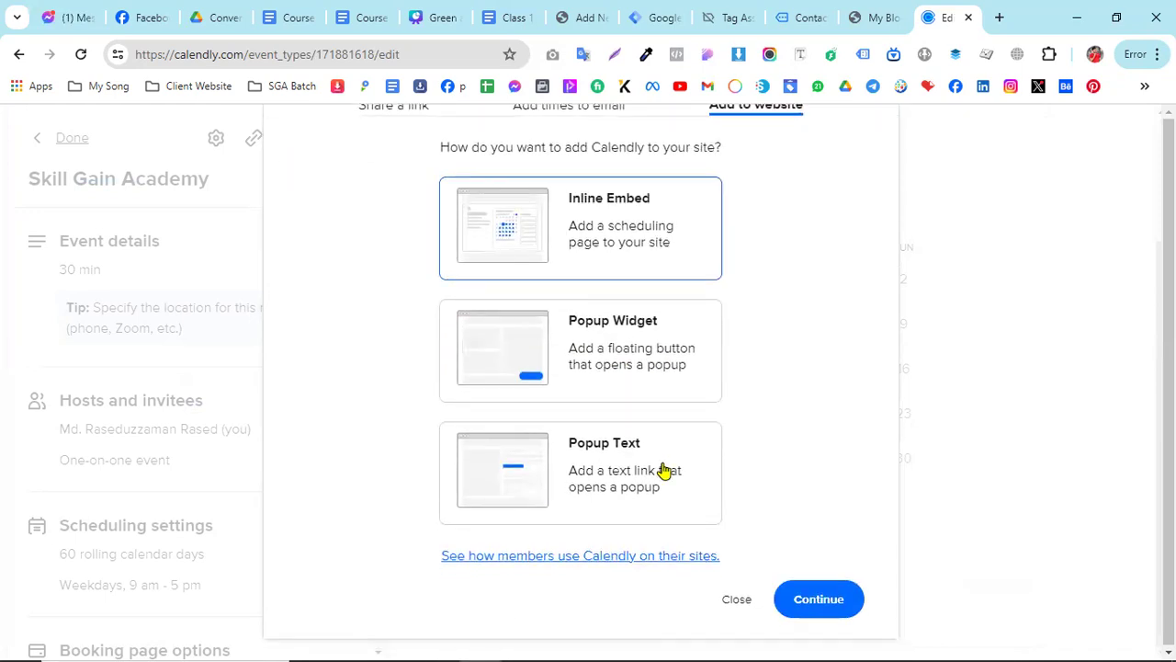
click(822, 601)
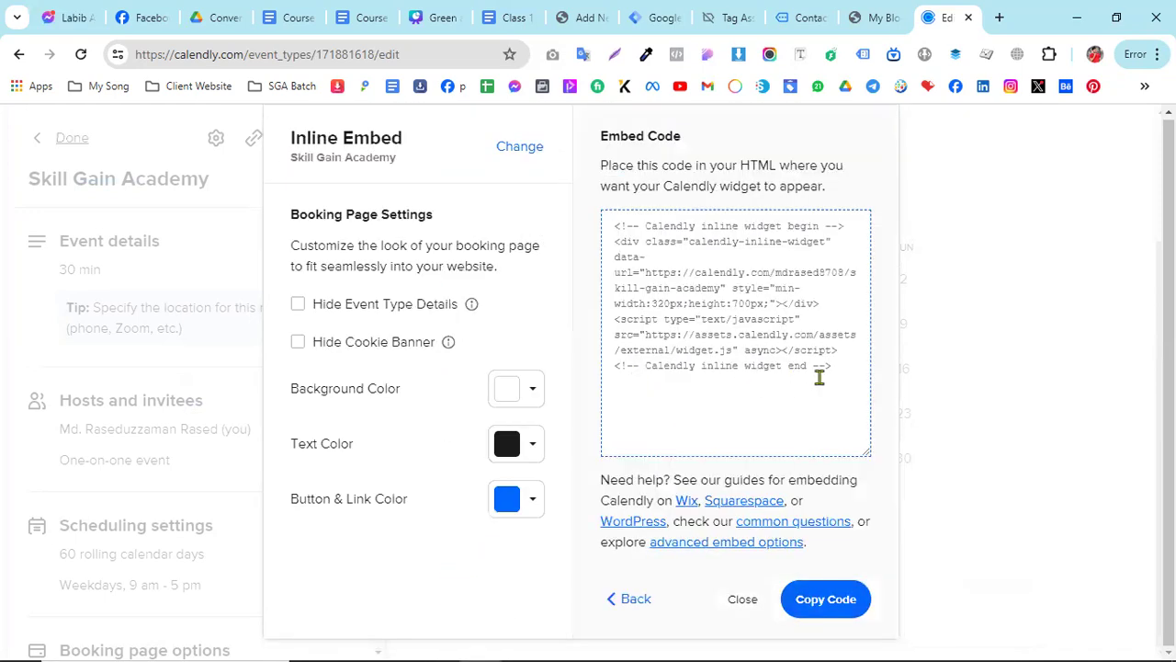
- Copy the entire inline embed code for the Skill Gain Academy event type
click(851, 375)
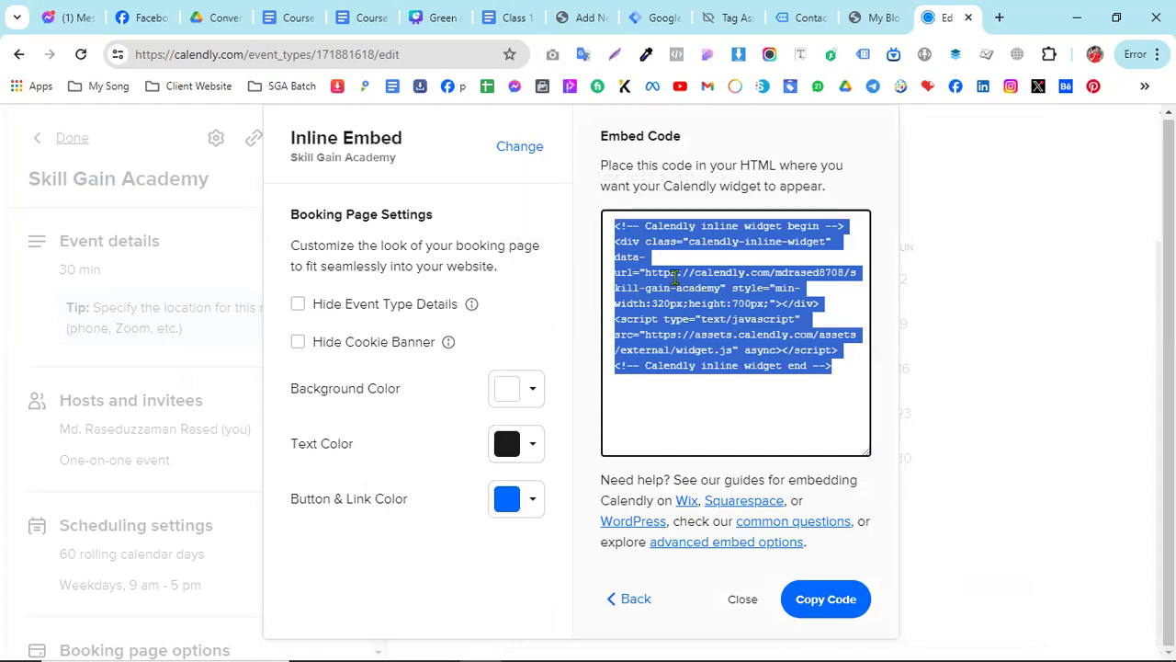
right_click(658, 318)
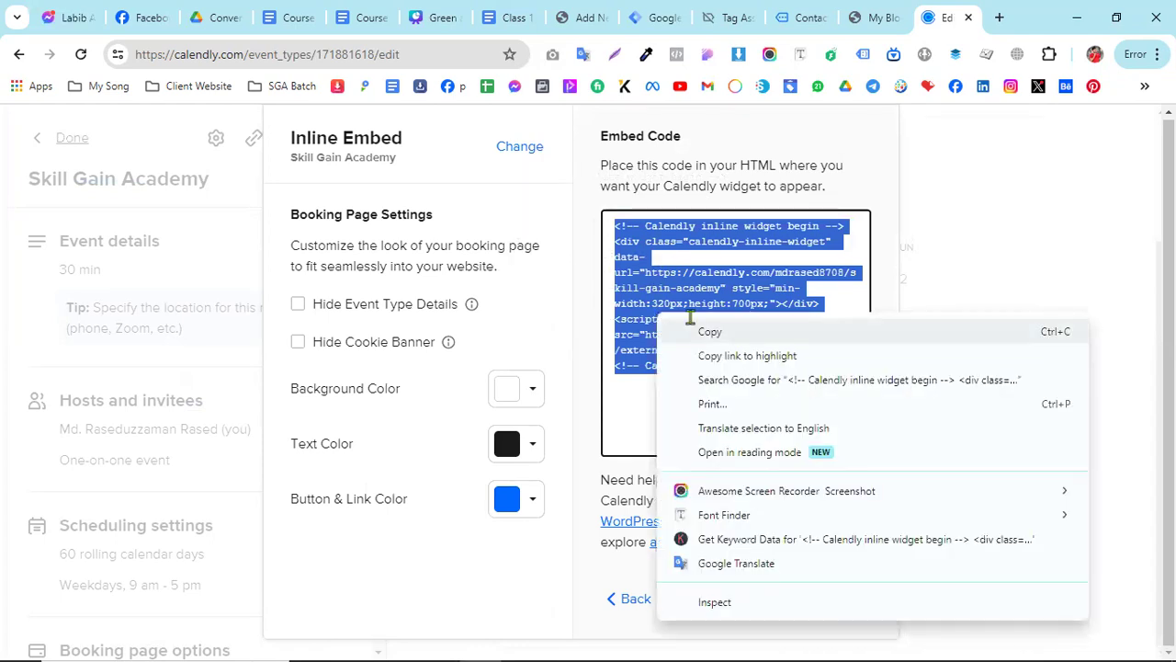
click(692, 323)
right_click(687, 318)
click(730, 337)
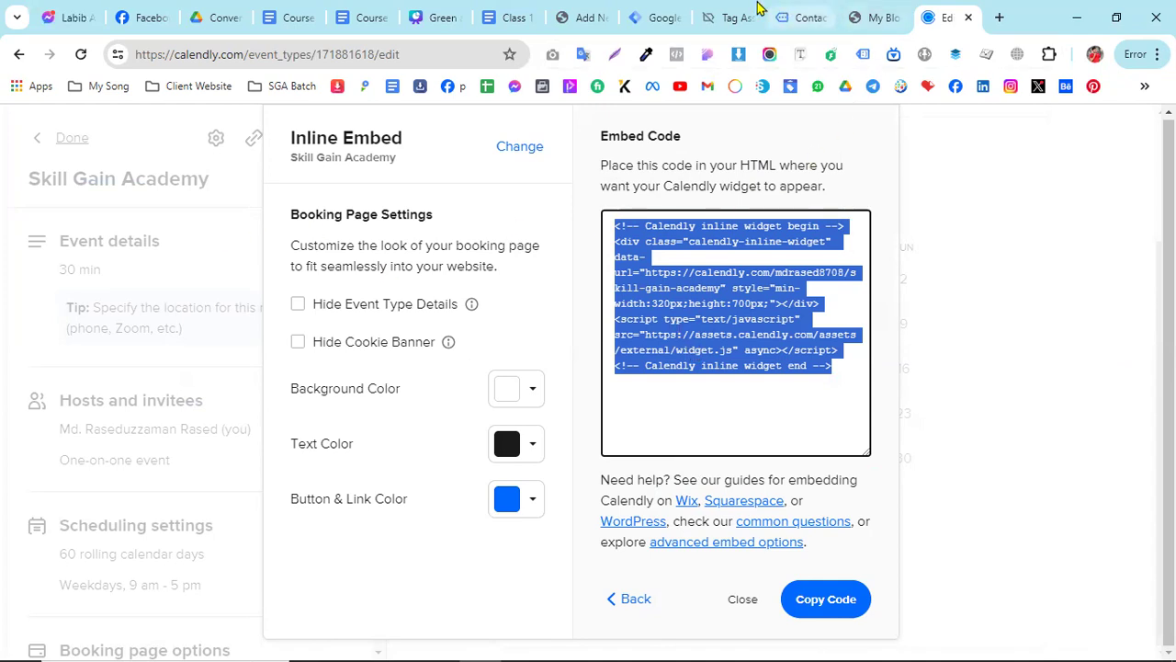
- Switch to the WordPress admin of the shop site and start a new page
click(878, 18)
click(797, 15)
click(874, 15)
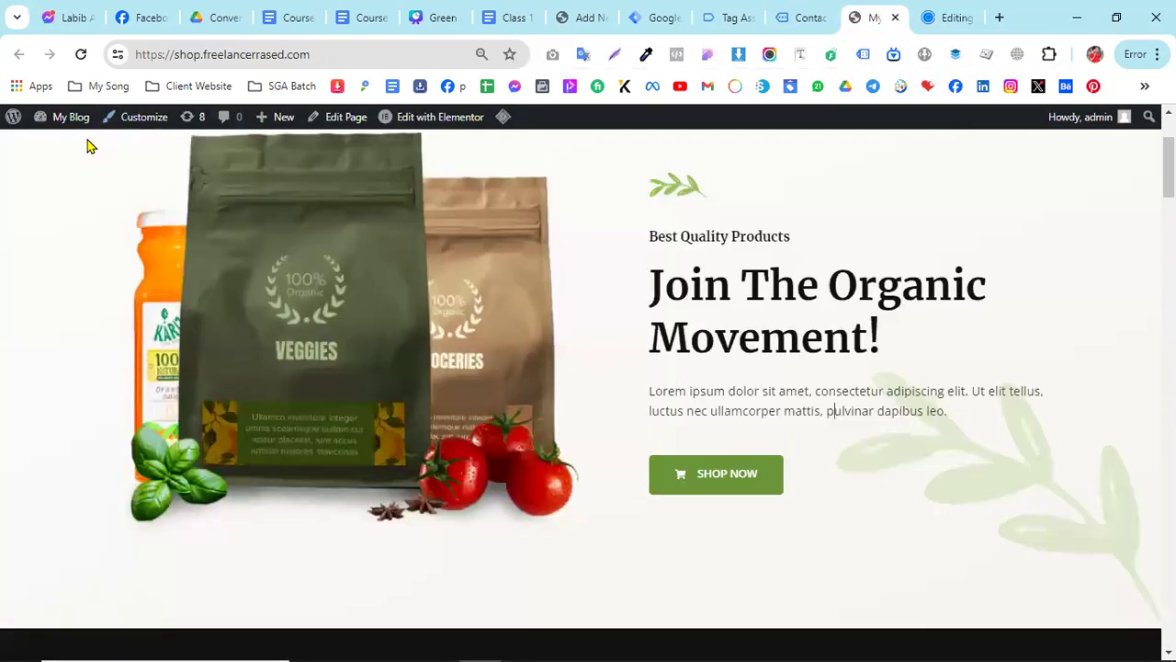
click(574, 18)
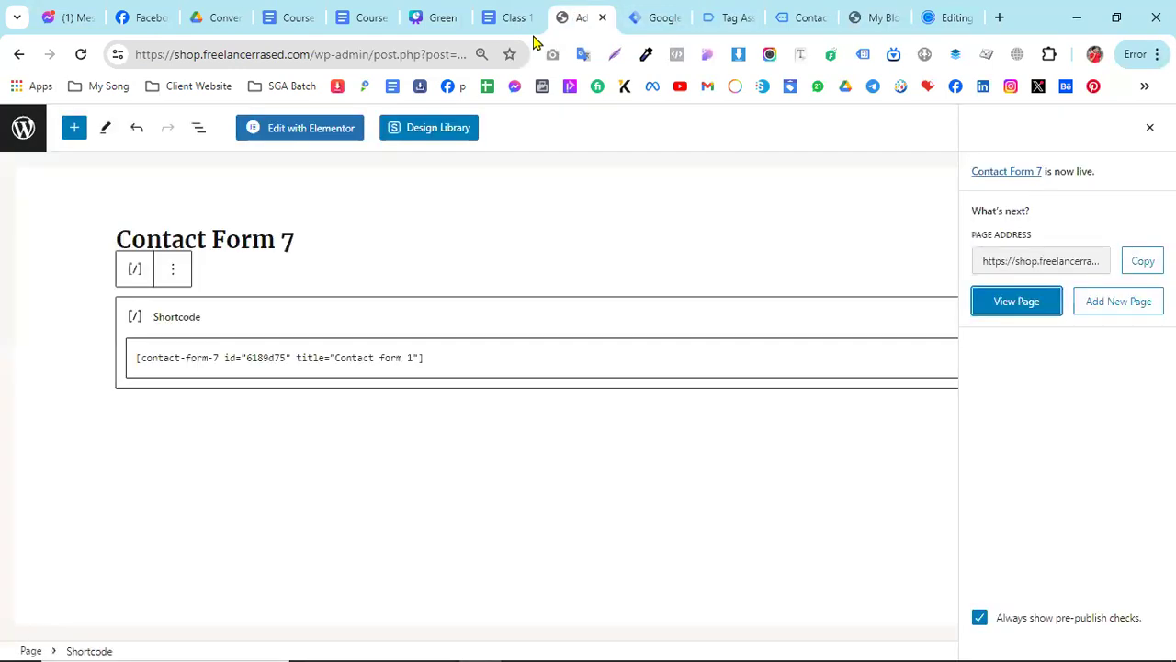
click(18, 54)
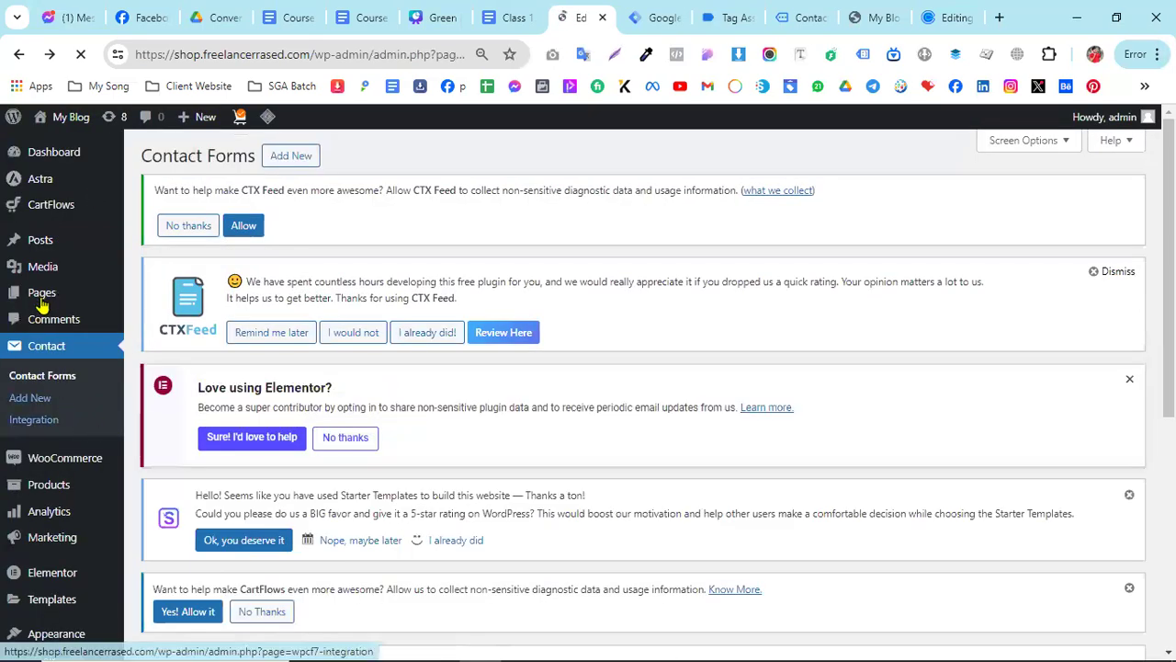
mouse_move(41, 296)
click(181, 318)
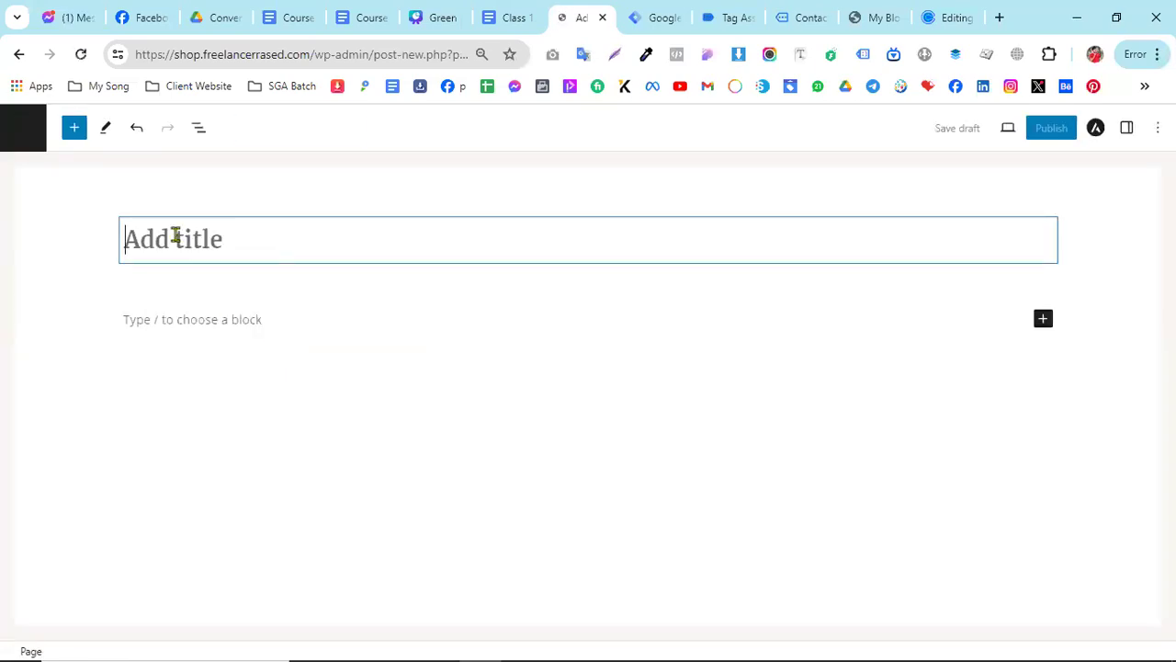
- Title the new page Calendly Form
text(CA)
key(BackSpace)
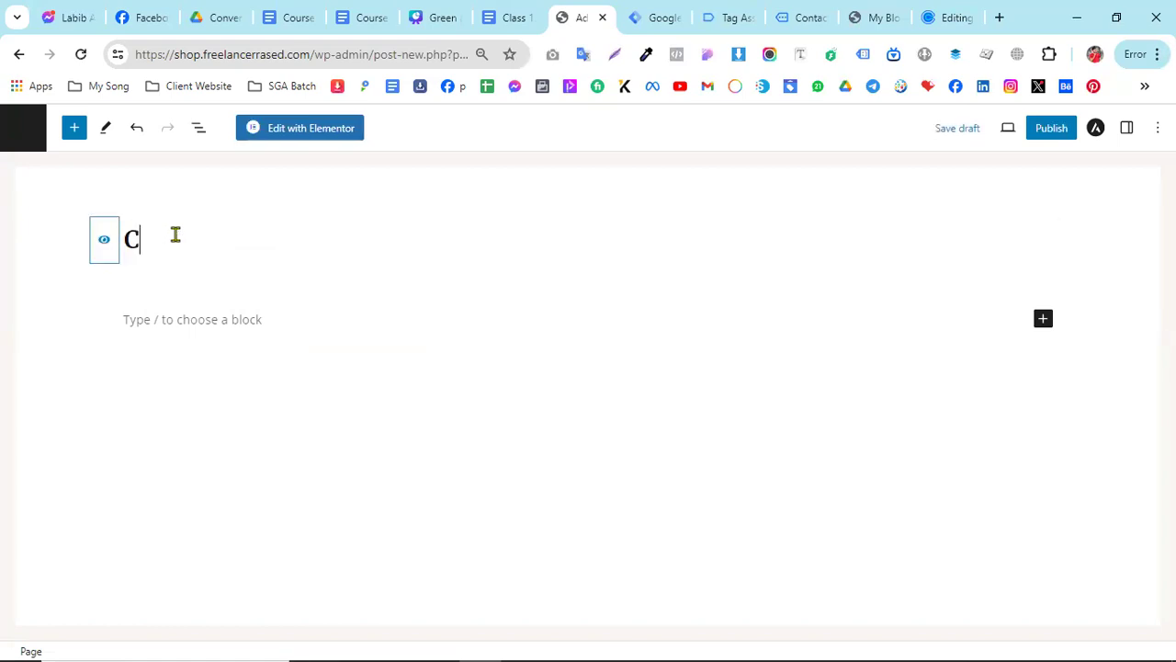
text(alenbdl)
key(BackSpace)
key(BackSpace)
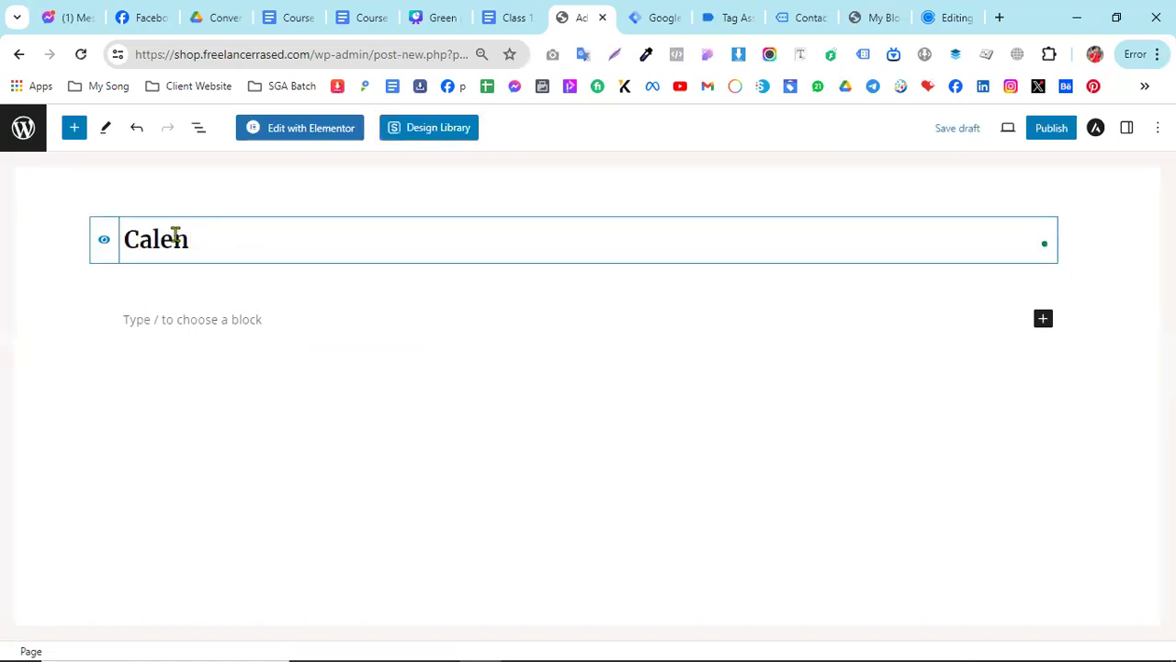
text(dly Form)
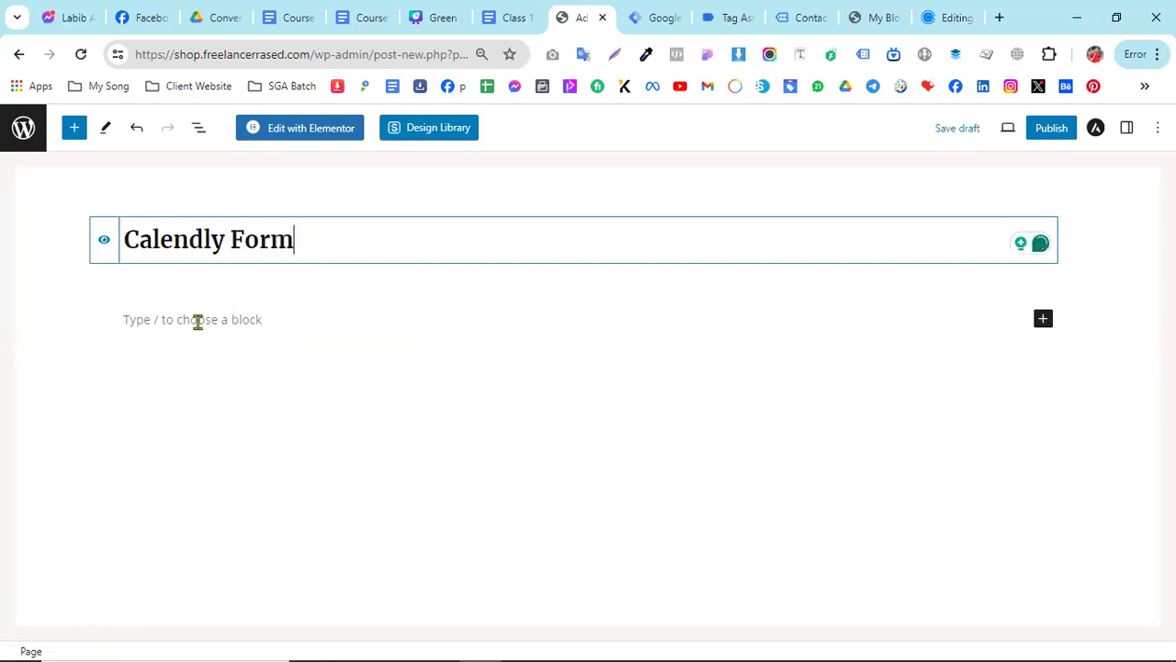
- Add a Custom HTML block below the page title and paste the copied Calendly inline widget code into it
click(193, 322)
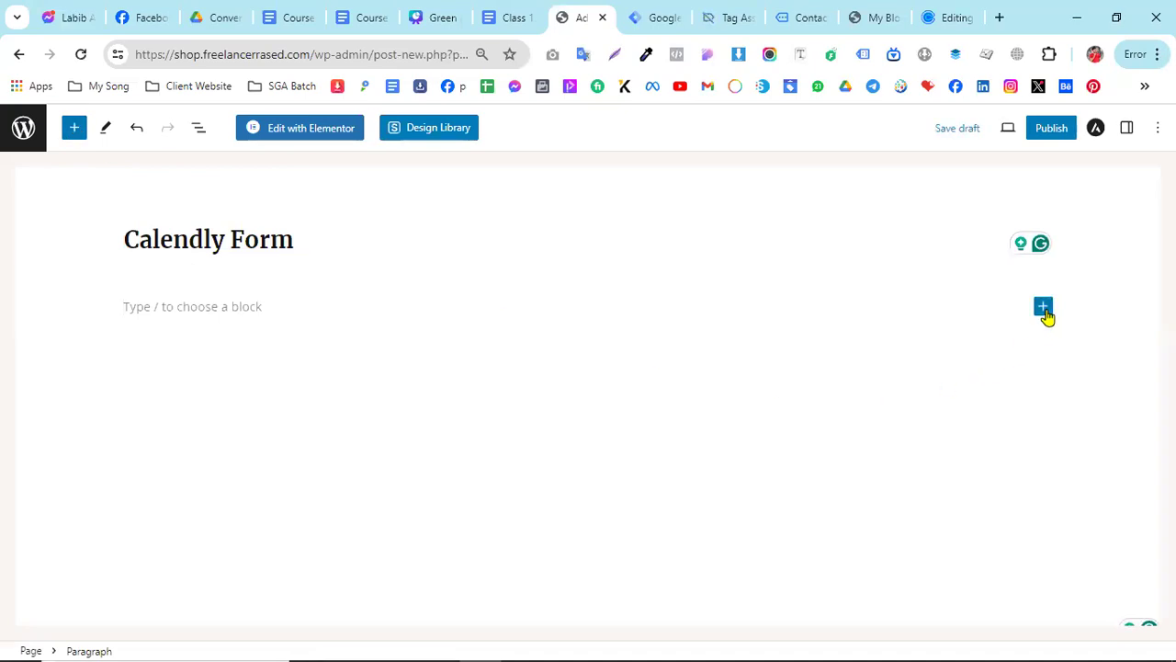
click(1043, 307)
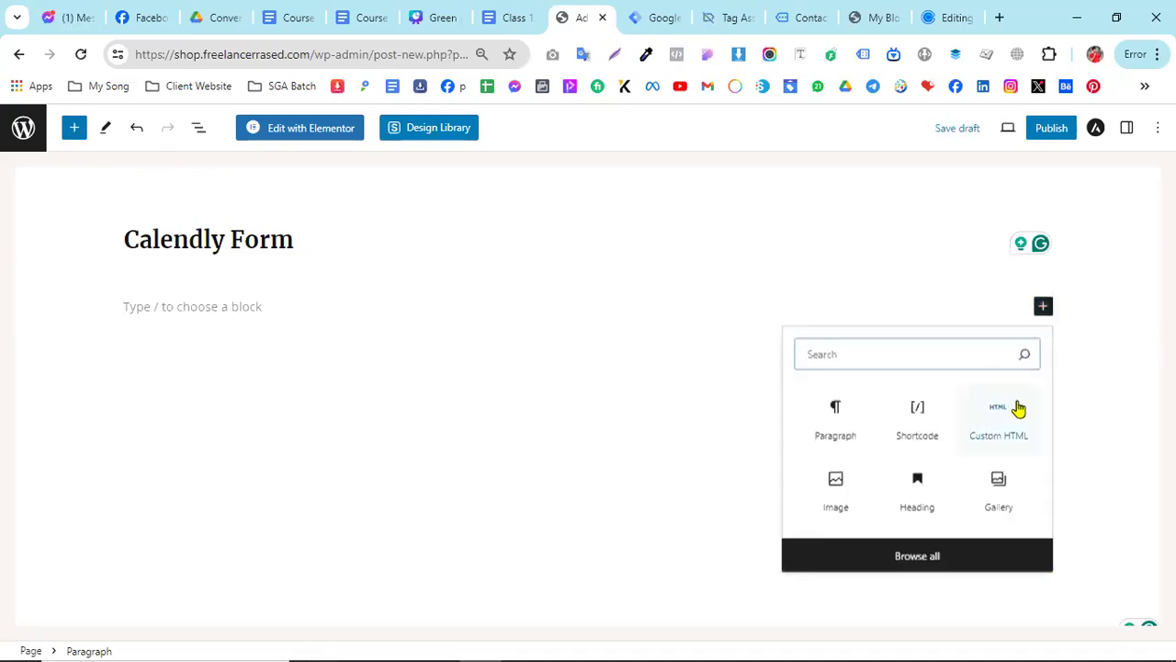
click(1003, 430)
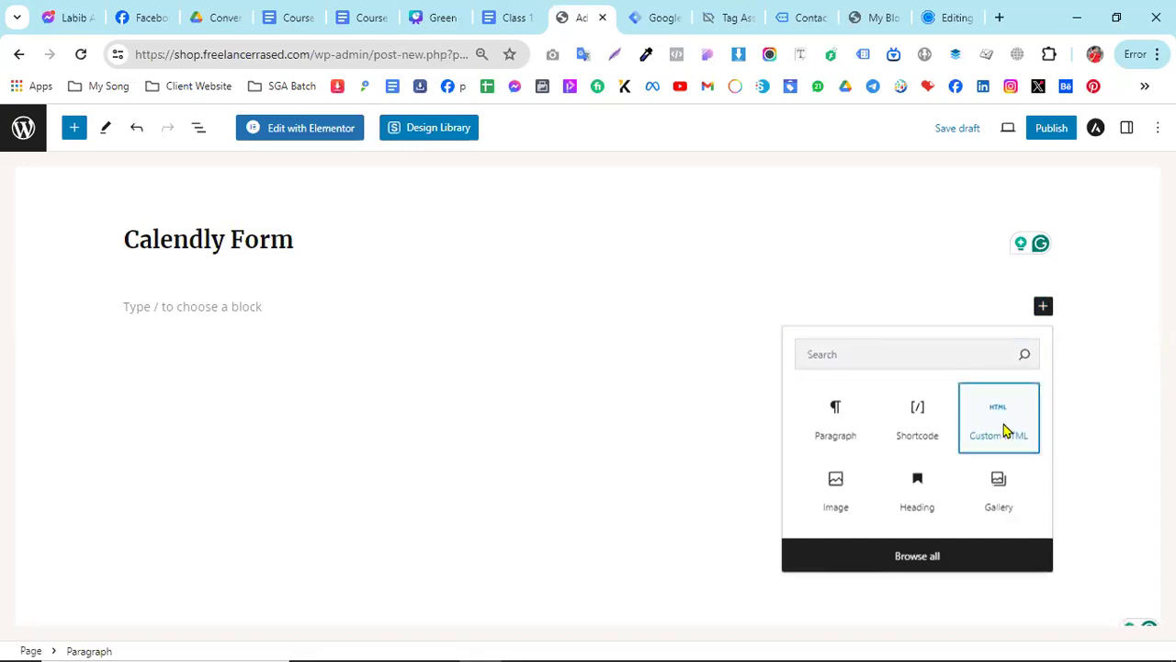
click(166, 319)
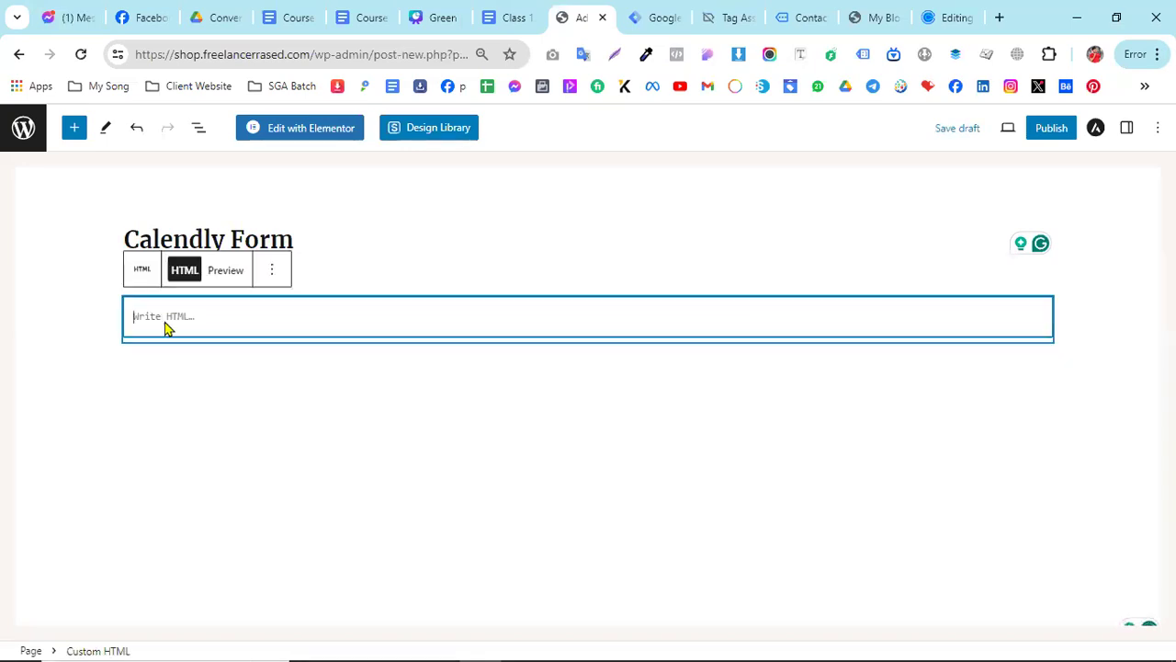
right_click(165, 329)
click(221, 515)
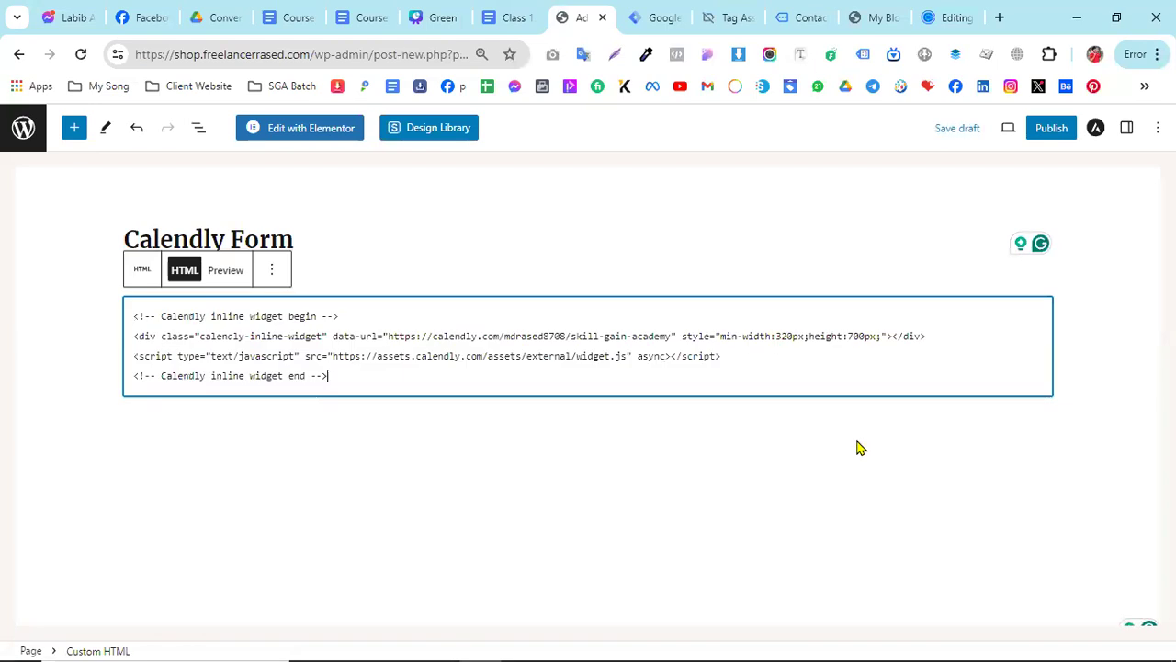
- Preview the Custom HTML block and look over the embedded booking calendar
click(223, 280)
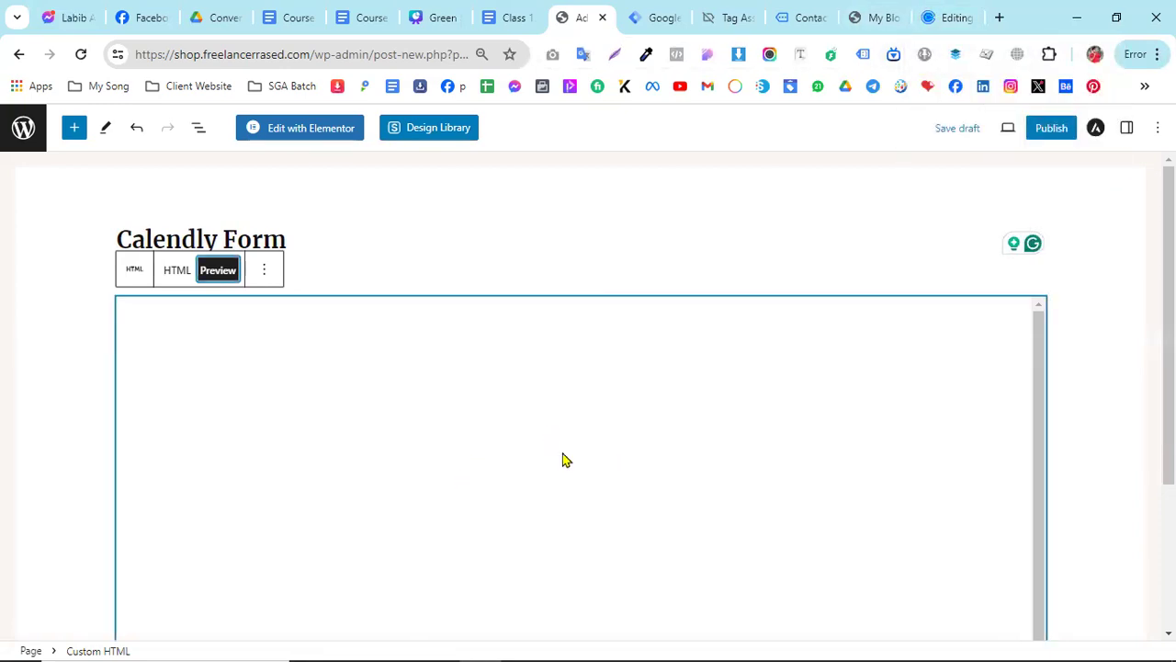
scroll(566, 442, down, 1)
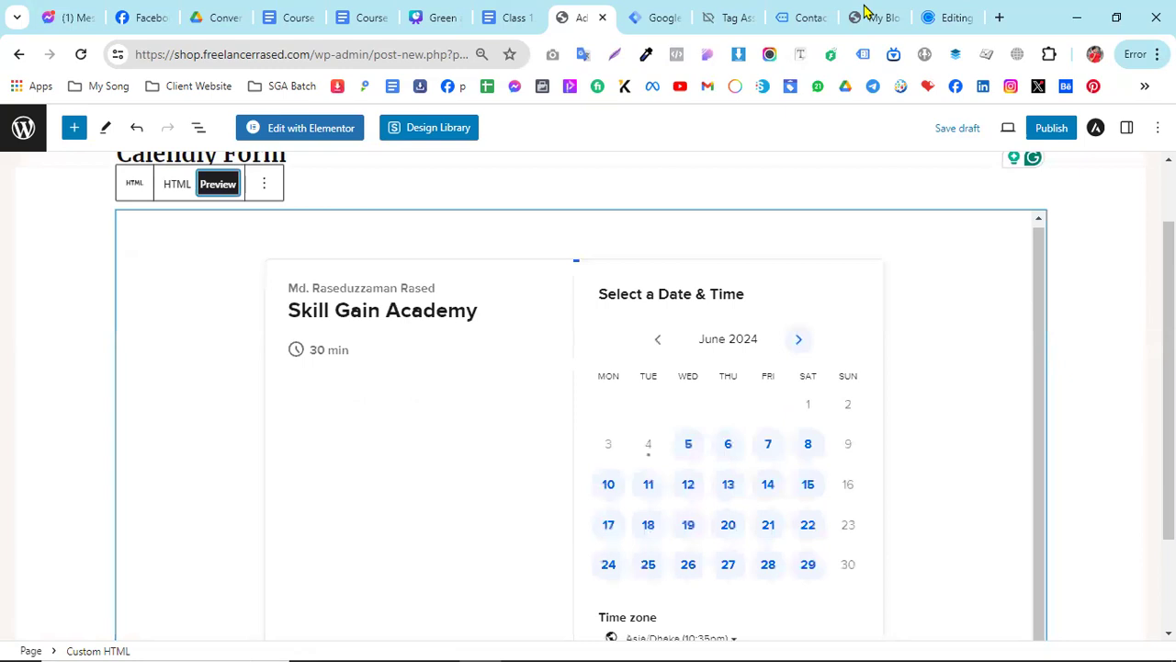
click(949, 12)
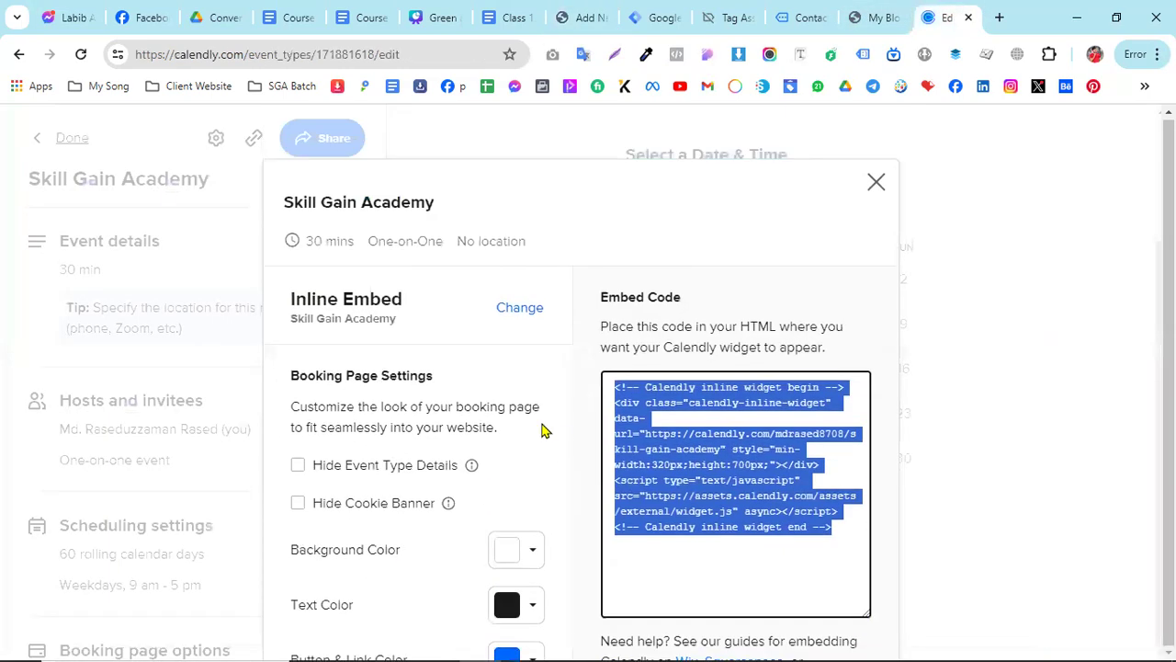
click(882, 17)
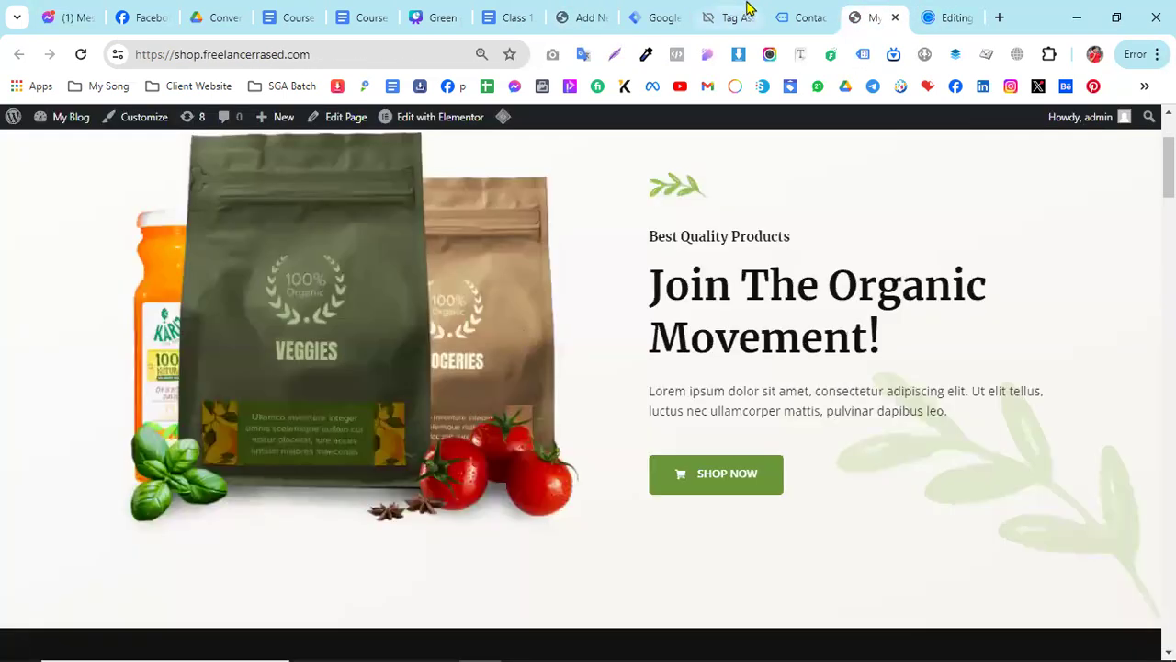
click(585, 13)
scroll(866, 365, down, 2)
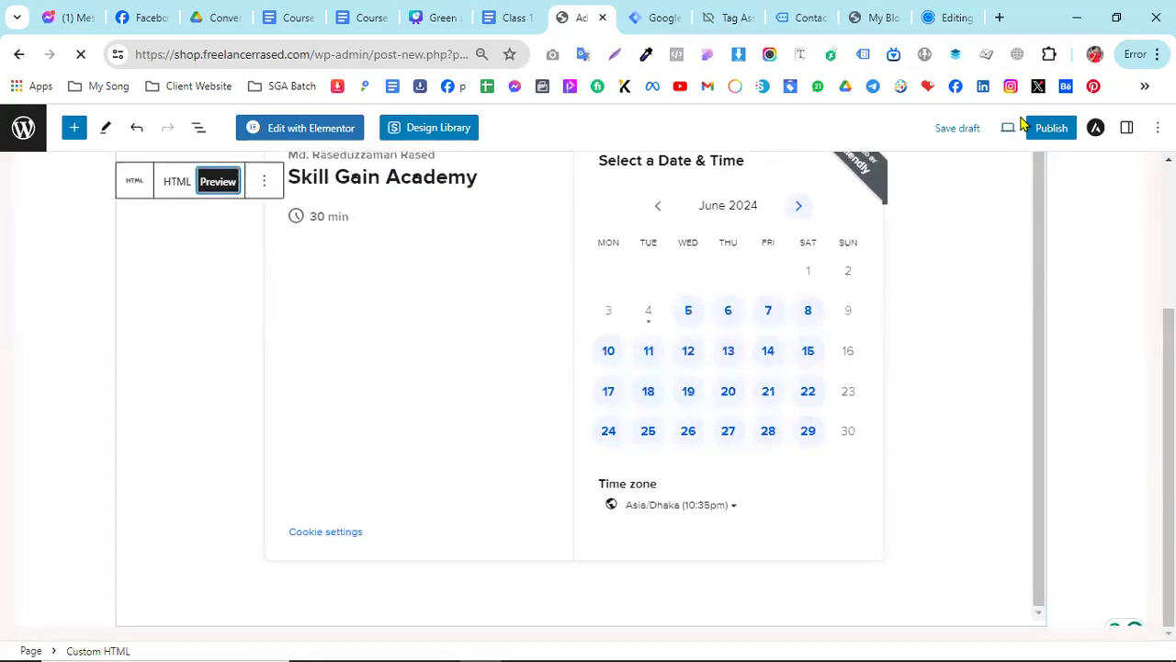
- Publish the Calendly Form page and view the live page in a new tab down to its booking calendar
click(1051, 128)
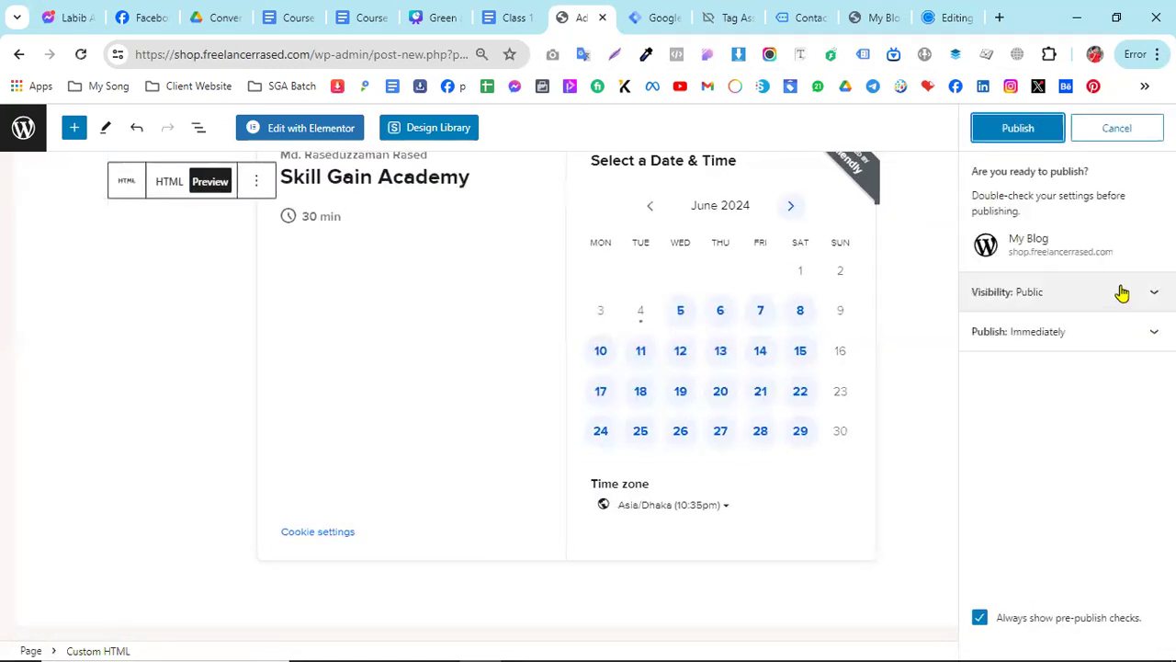
click(1036, 131)
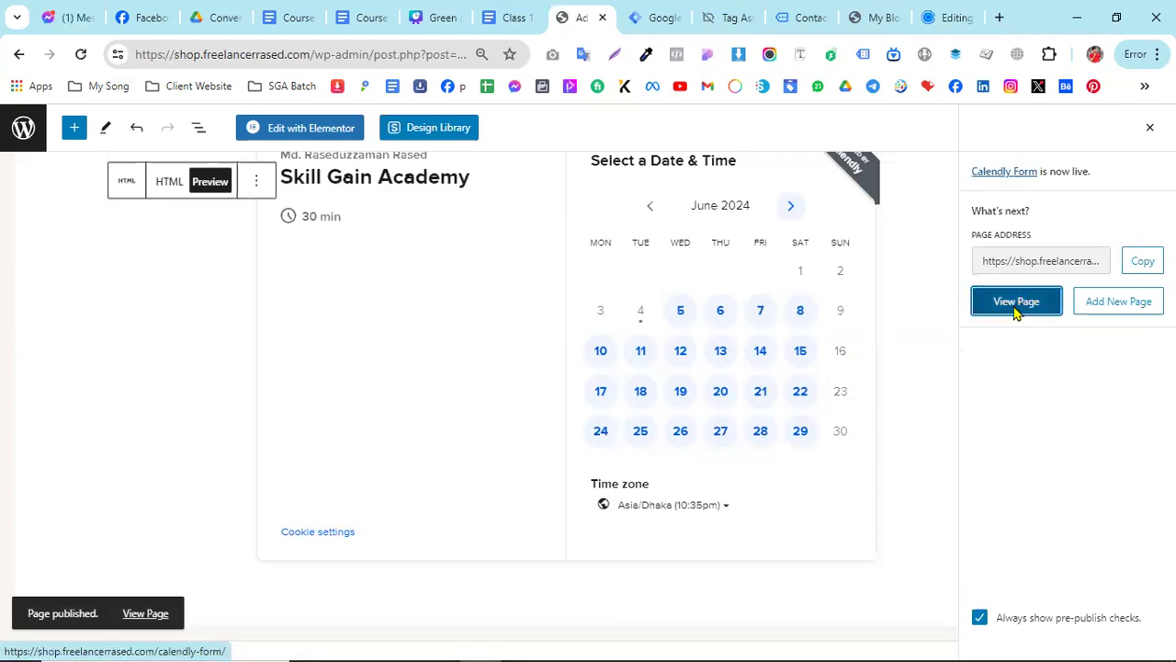
right_click(1016, 313)
click(967, 324)
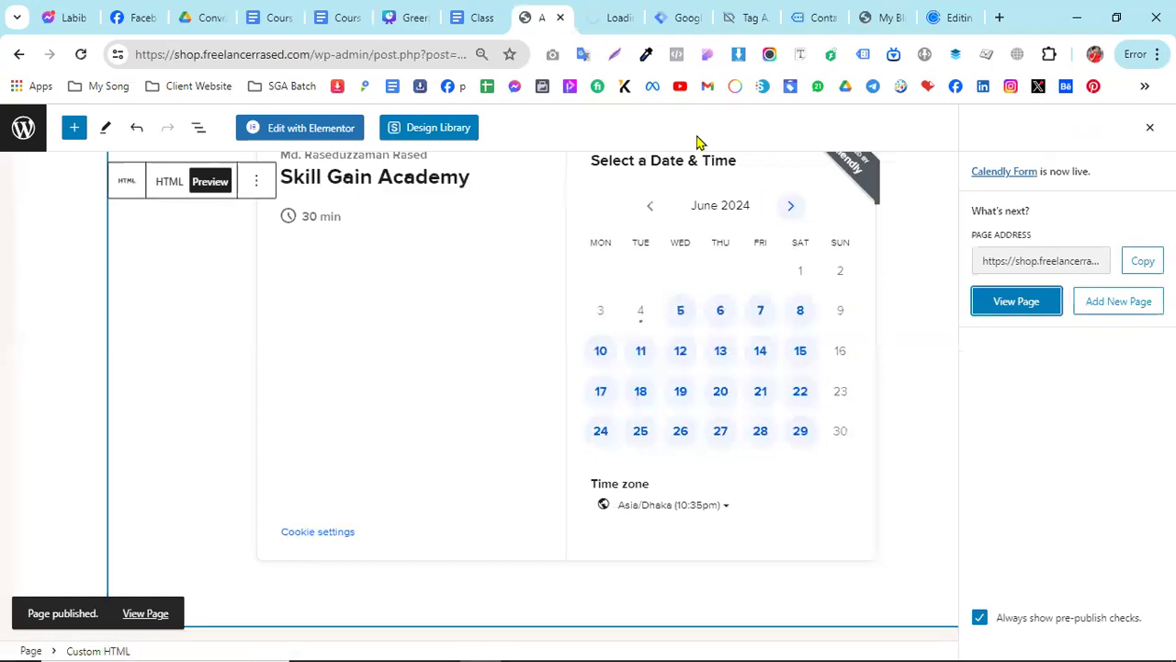
click(609, 13)
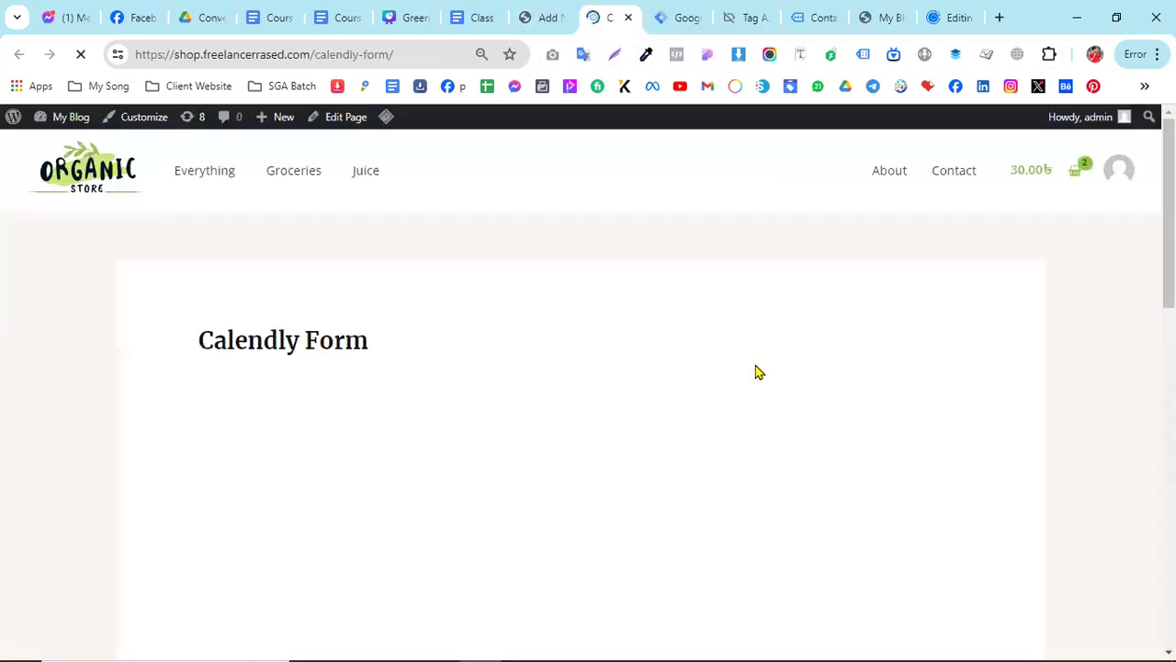
scroll(493, 368, down, 1)
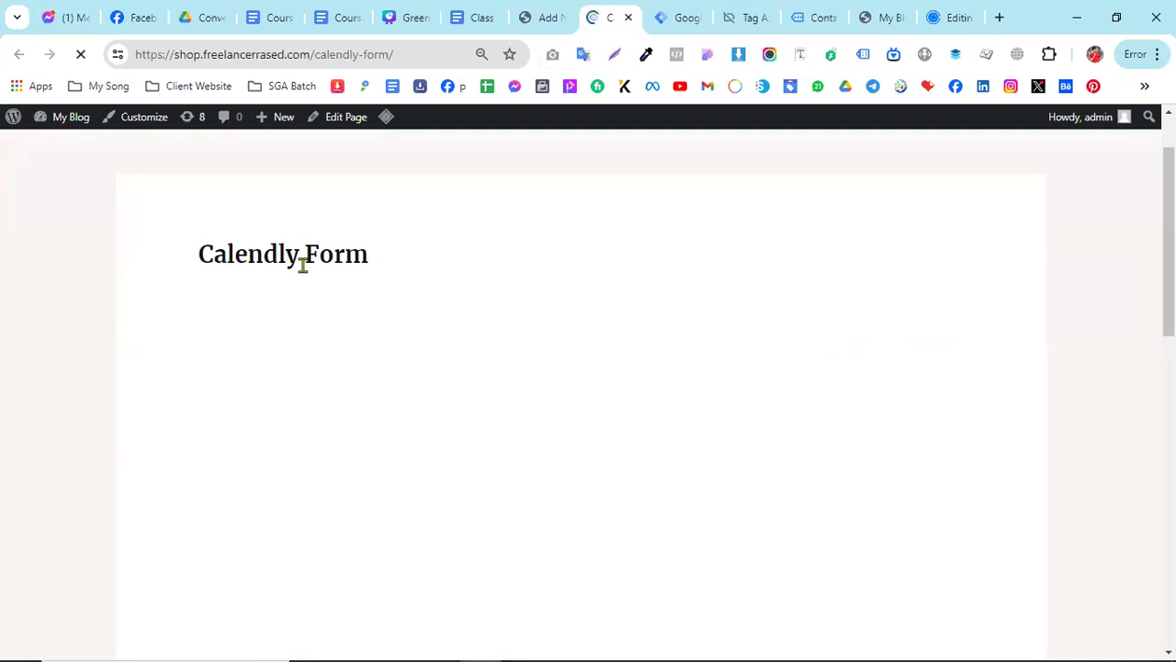
scroll(303, 267, down, 5)
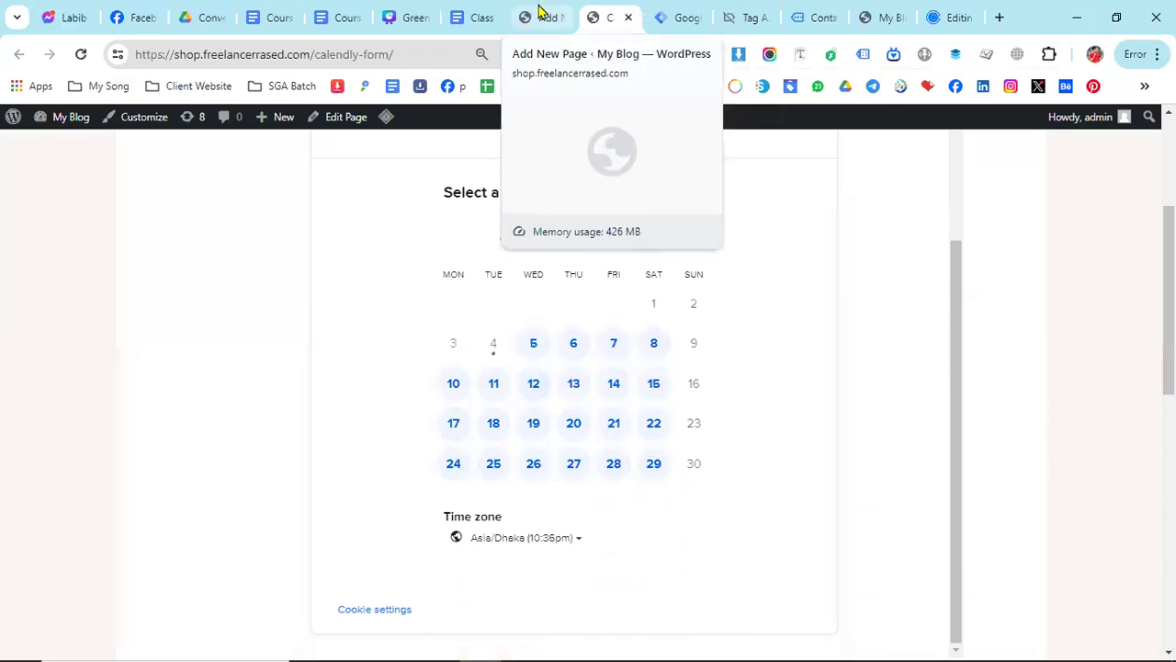
- Close the old Tag Assistant and Contact Form 7 pages and start a new Tag Manager preview of container GTM-K8PJNRF6
click(544, 16)
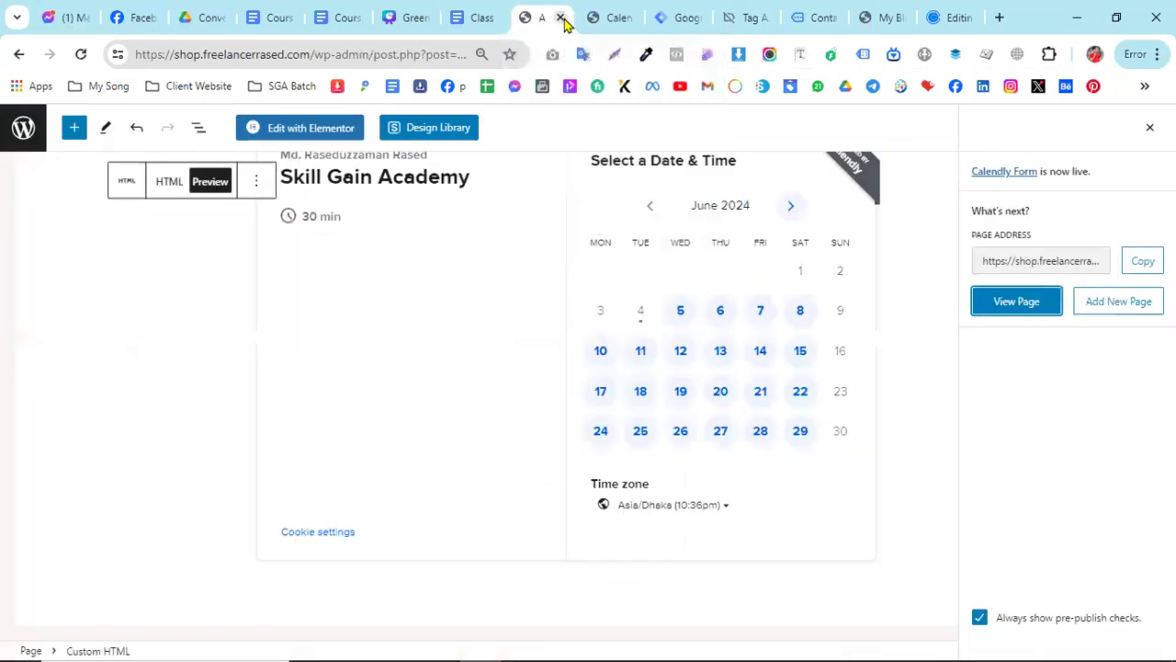
click(614, 17)
click(752, 18)
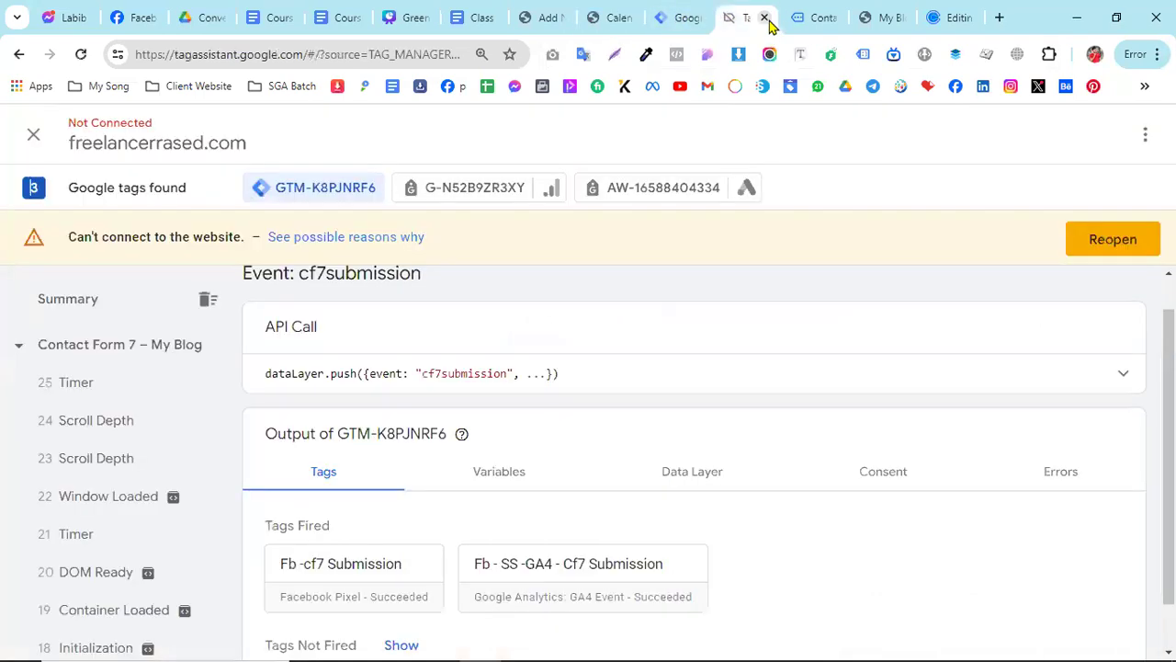
click(764, 18)
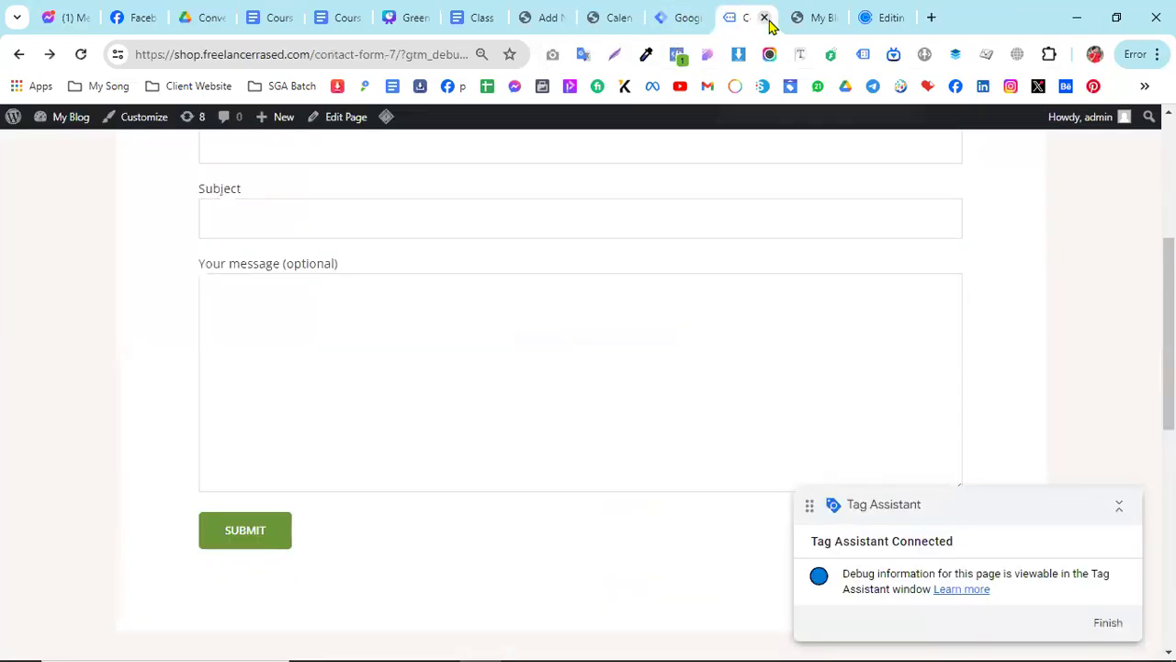
click(766, 19)
click(691, 18)
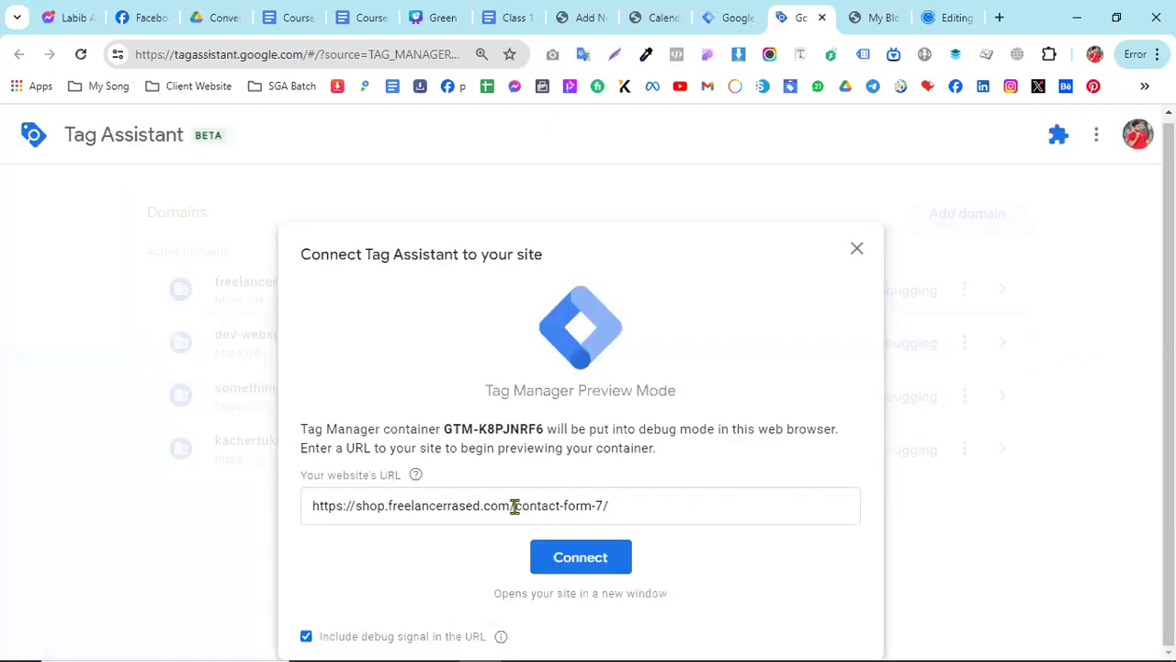
- Remove the contact-form-7 path from the preview URL and copy the live Calendly Form page's address
drag(514, 505, 648, 505)
key(BackSpace)
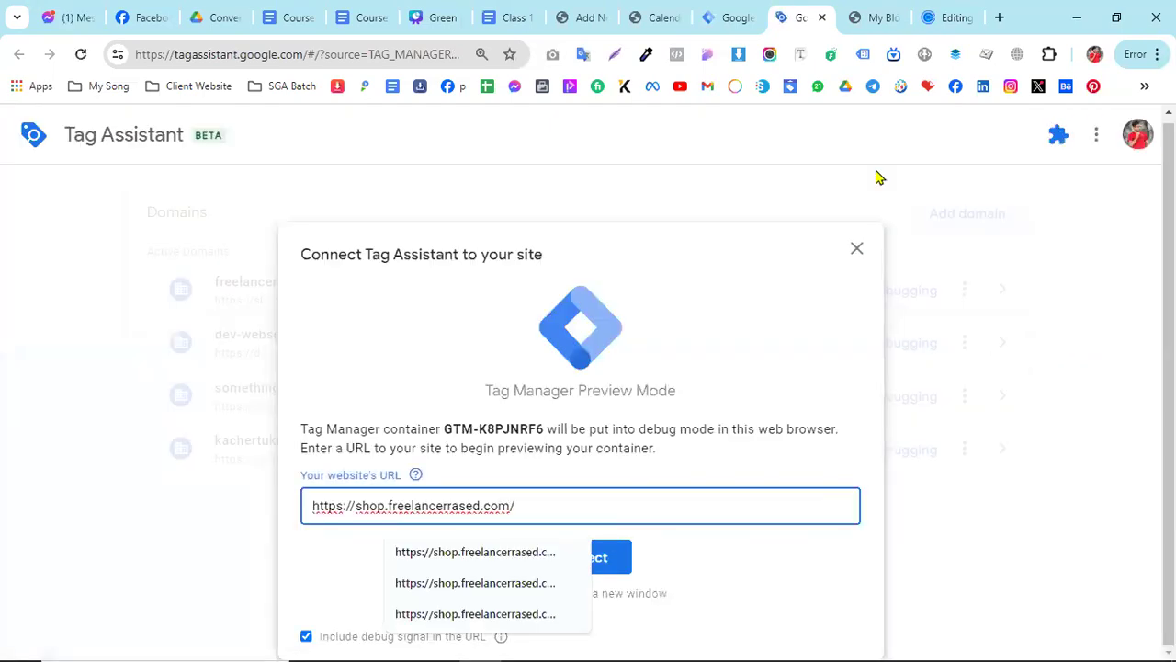
click(666, 16)
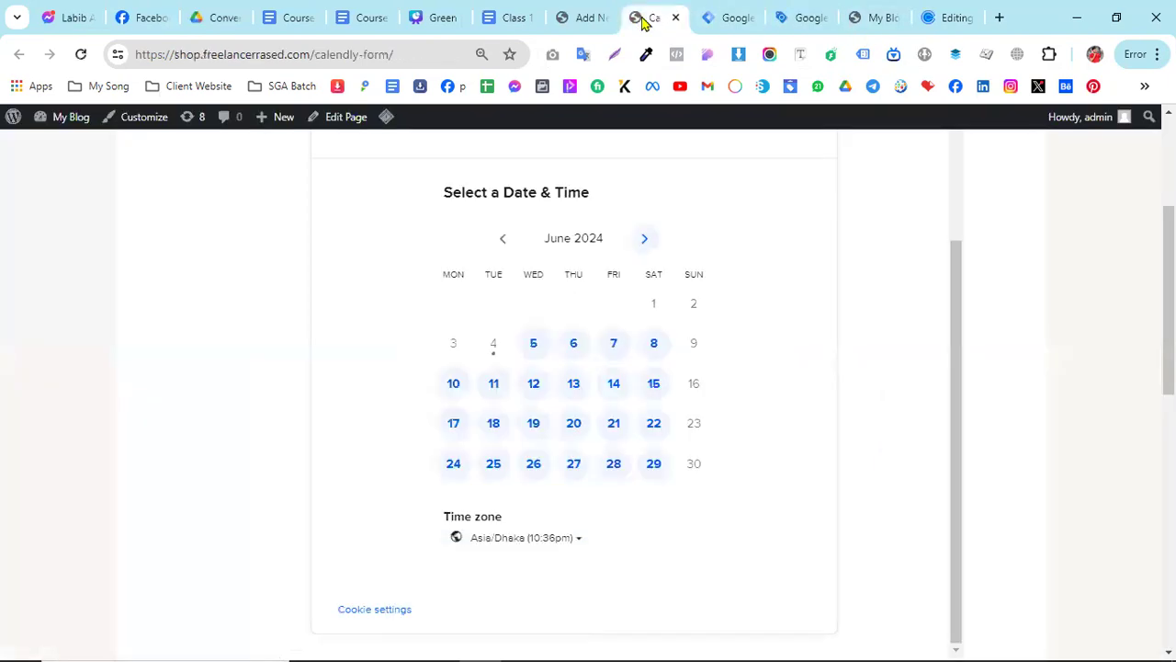
click(325, 54)
right_click(325, 55)
click(385, 211)
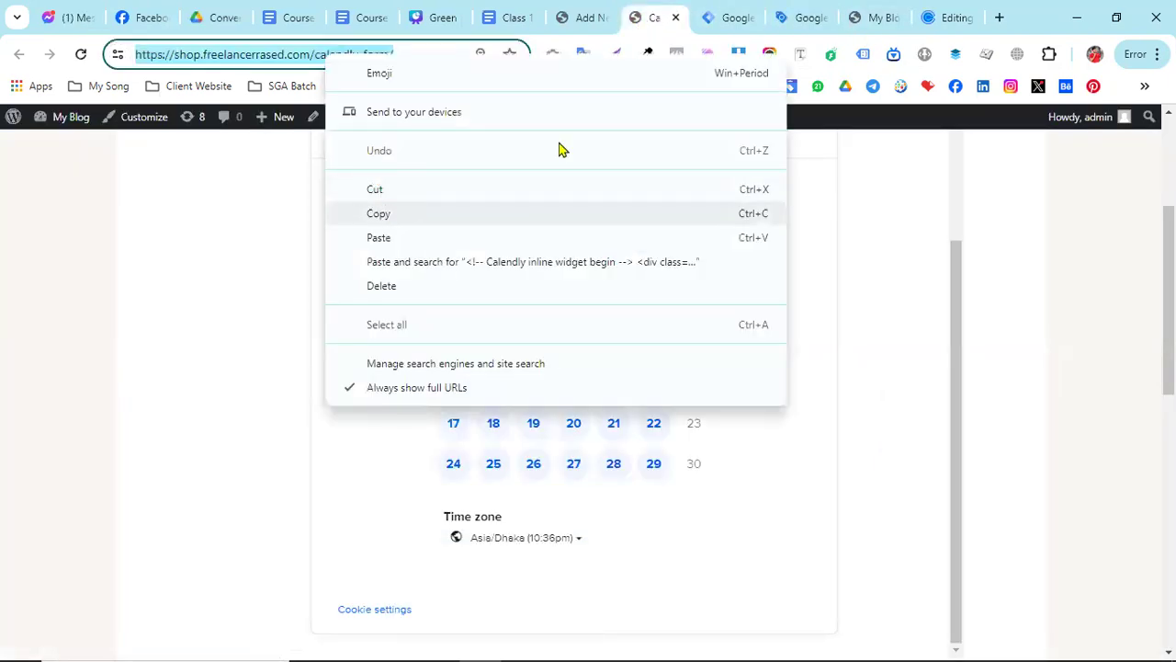
click(734, 11)
click(789, 11)
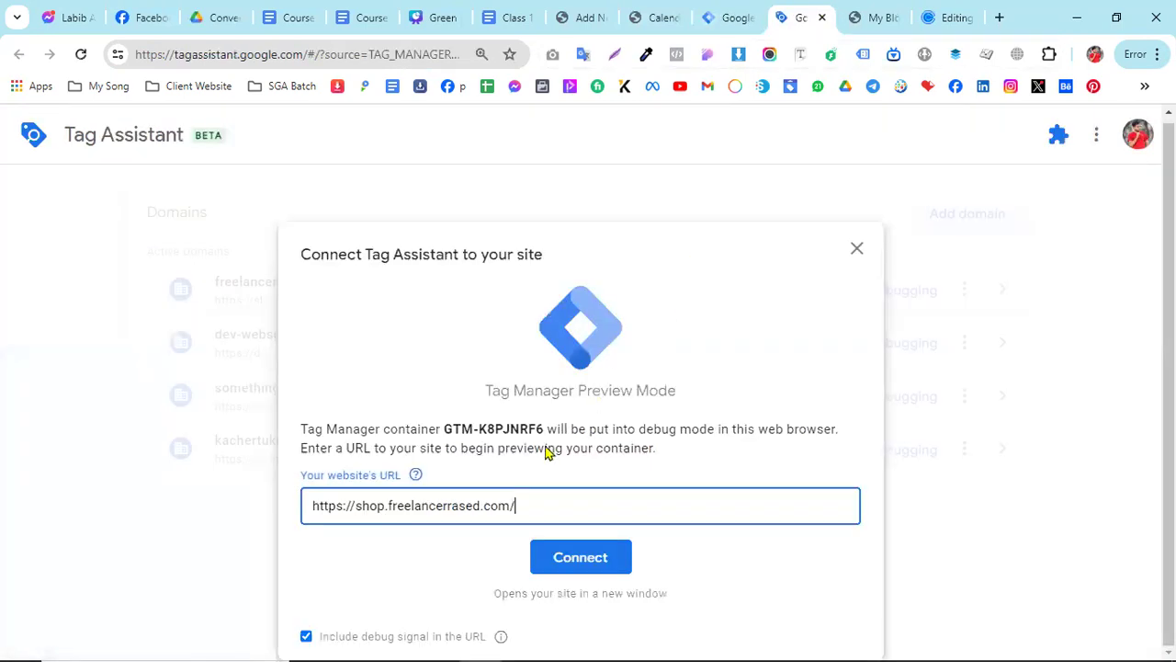
triple_click(469, 507)
right_click(470, 506)
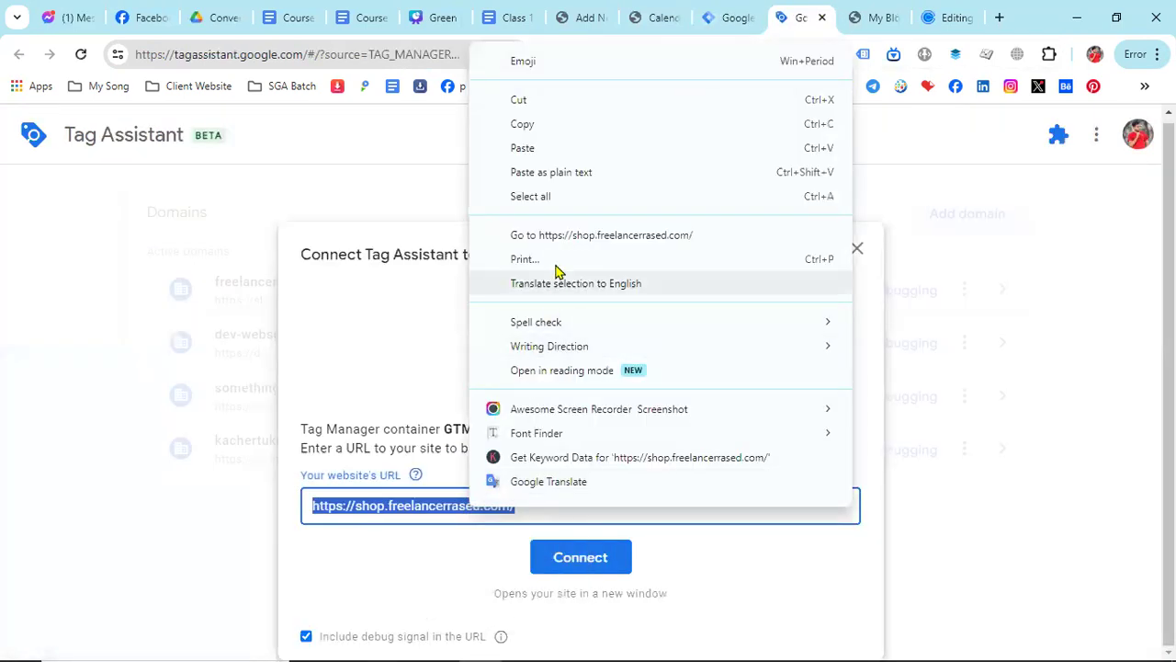
click(557, 147)
click(590, 551)
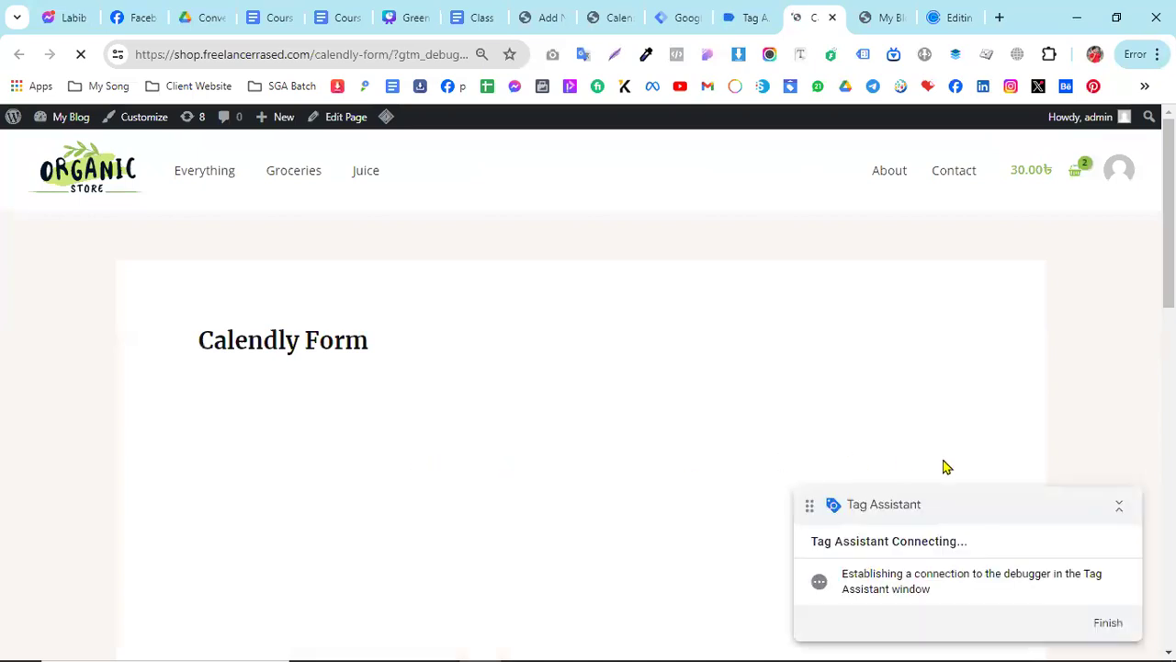
- Minimize and move aside the Tag Assistant badges, then choose the Monday, June 10 slot at 7:00pm and continue to the booking details
click(1120, 504)
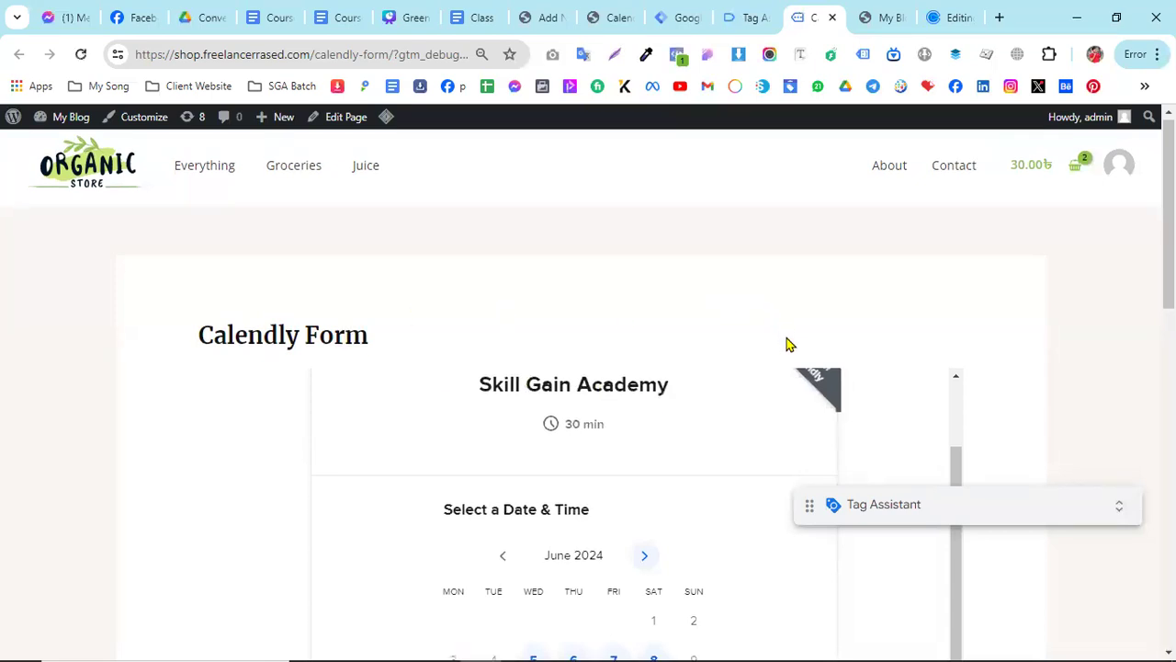
scroll(792, 350, down, 2)
scroll(850, 385, down, 1)
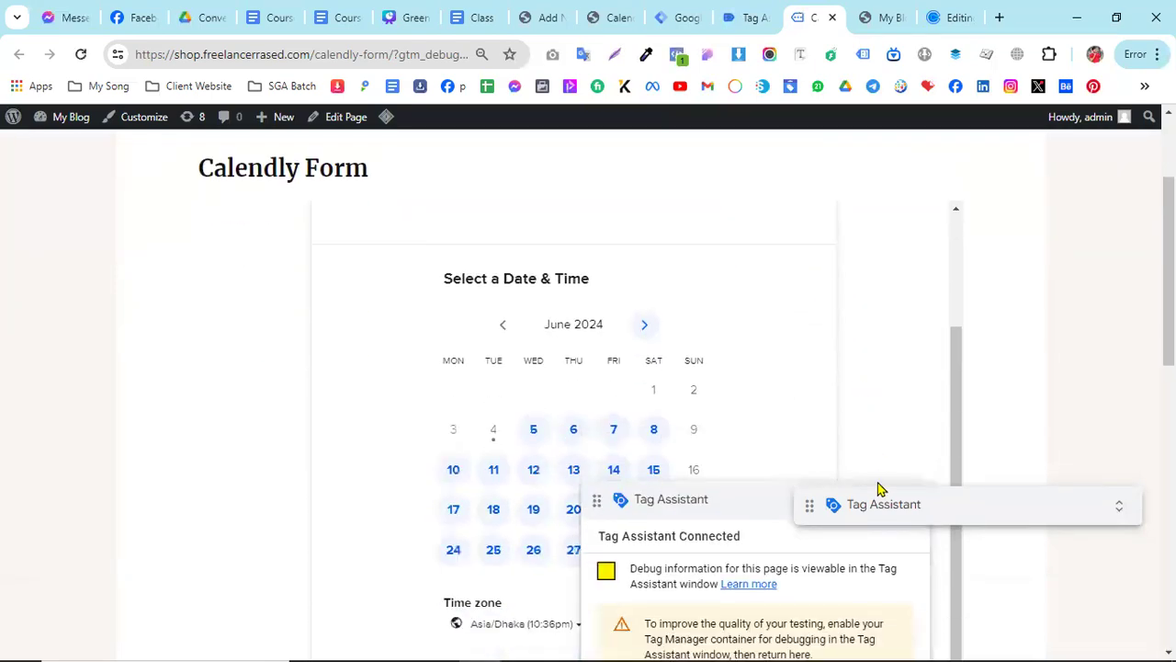
drag(729, 507, 947, 558)
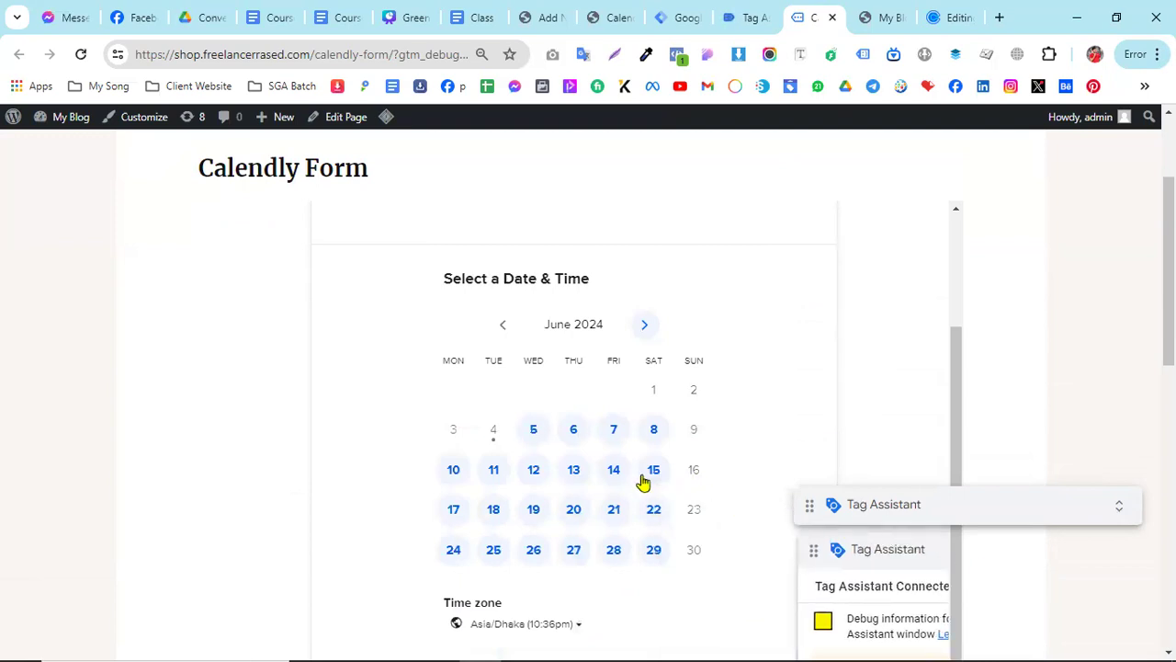
click(453, 472)
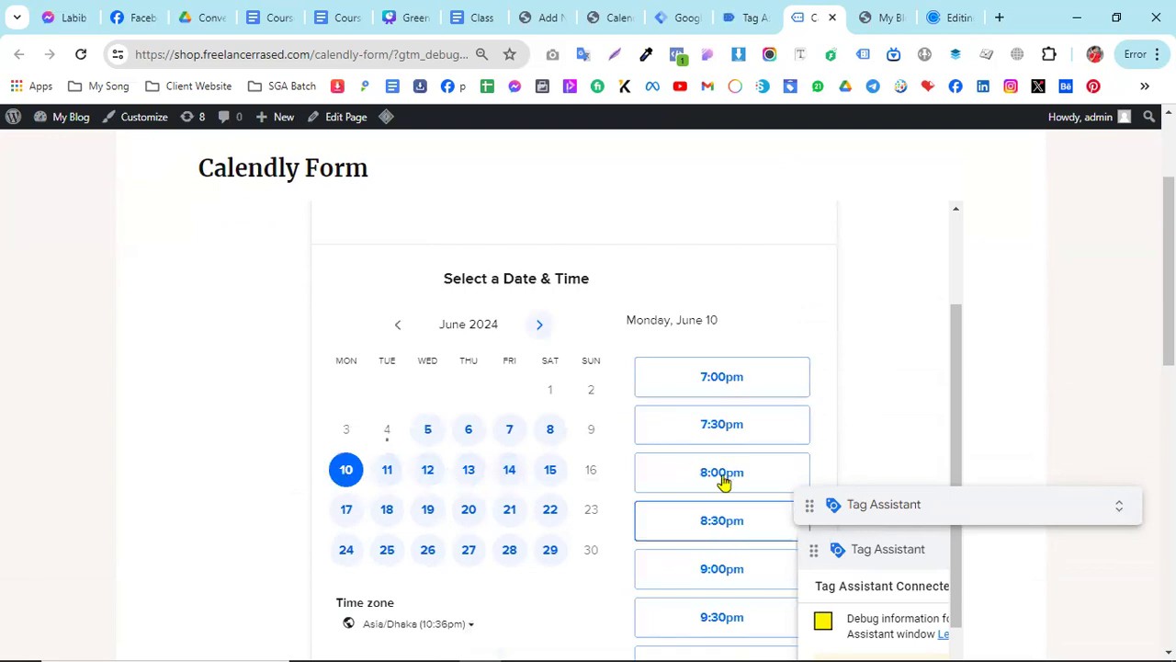
click(739, 393)
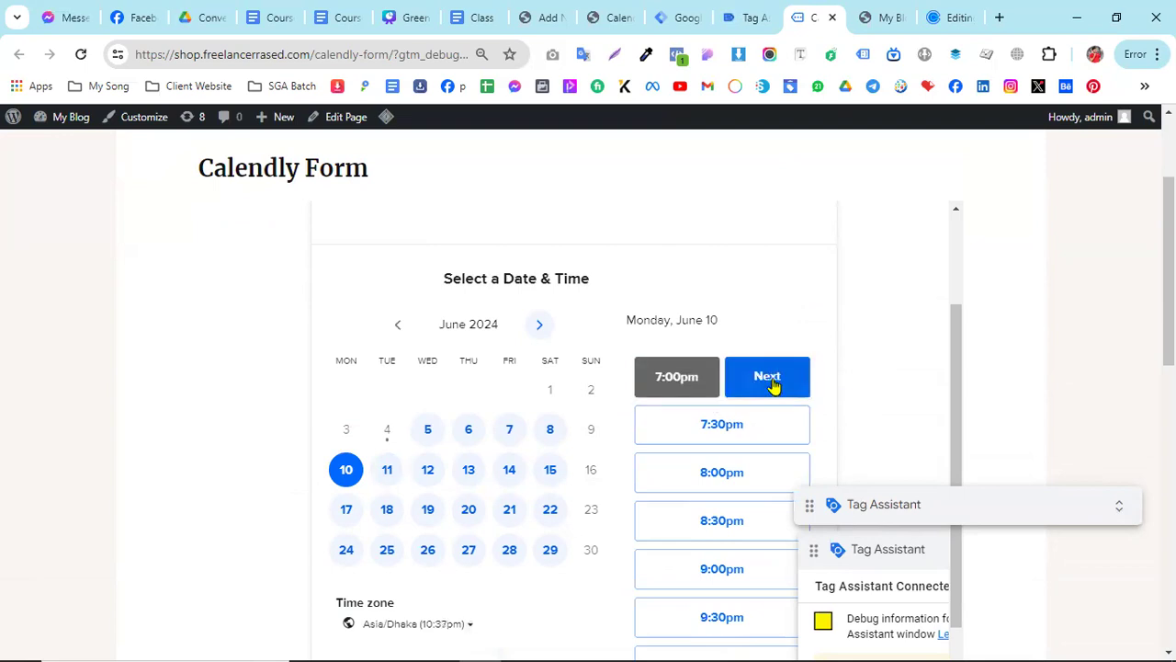
click(767, 377)
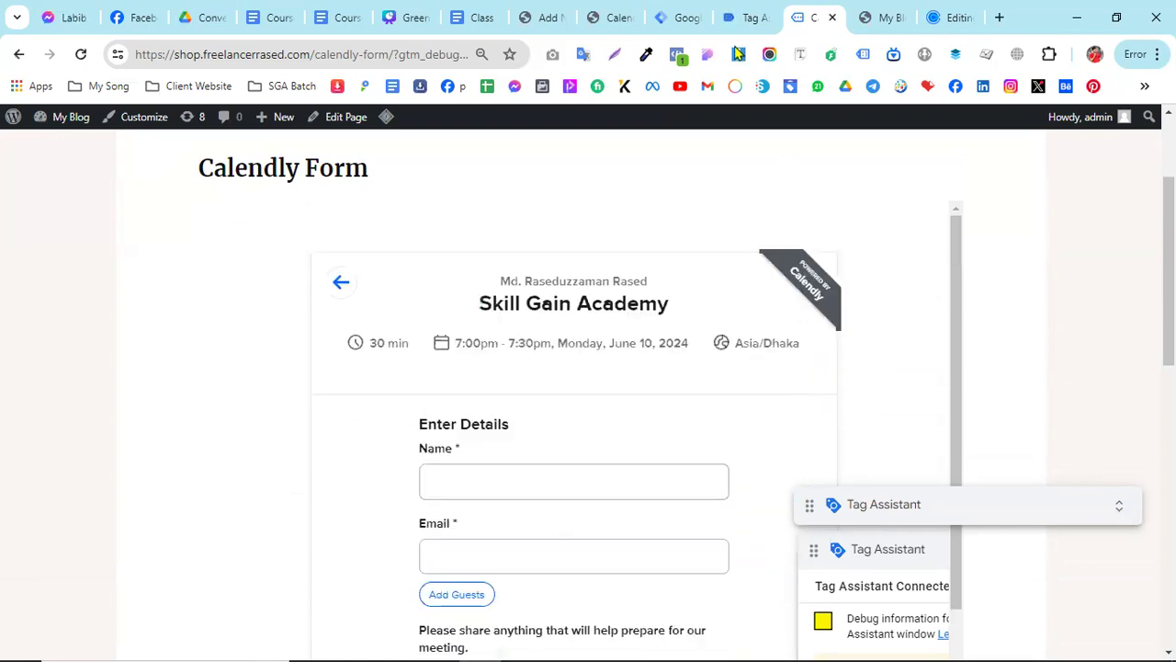
- Look over the event list recorded for the Calendly Form page in Tag Assistant
click(744, 17)
click(609, 478)
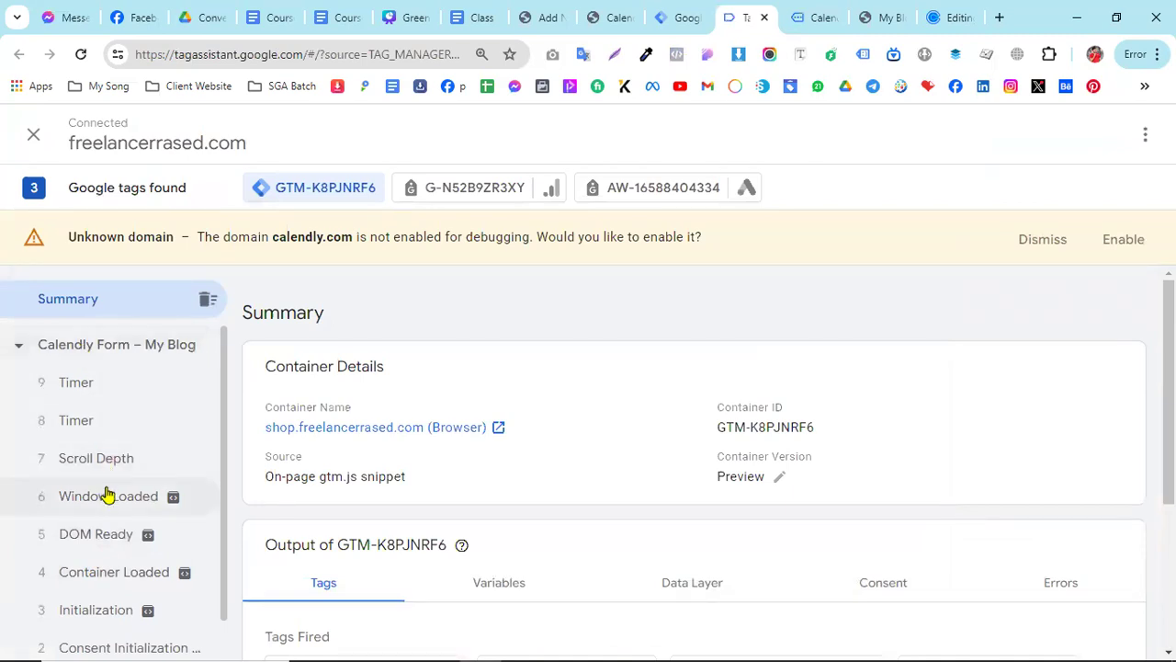
scroll(109, 505, down, 1)
scroll(100, 473, up, 1)
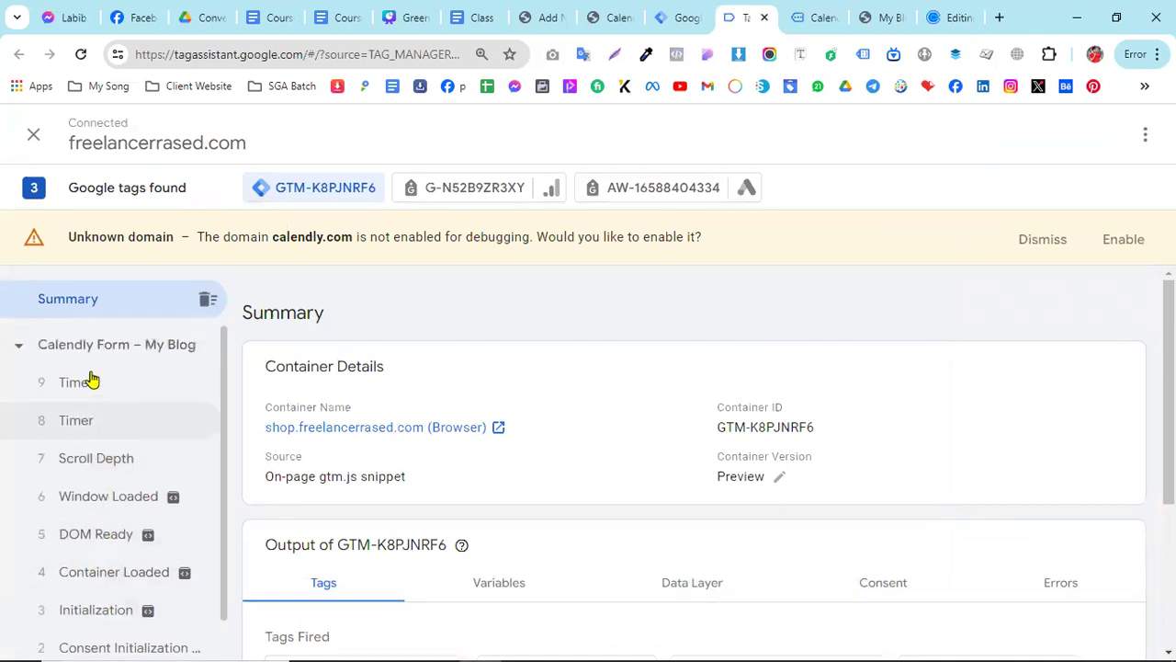
- Fill in the booking's name and email from the saved details, schedule the event, and check the Tag Assistant event list
click(804, 11)
click(432, 481)
click(570, 529)
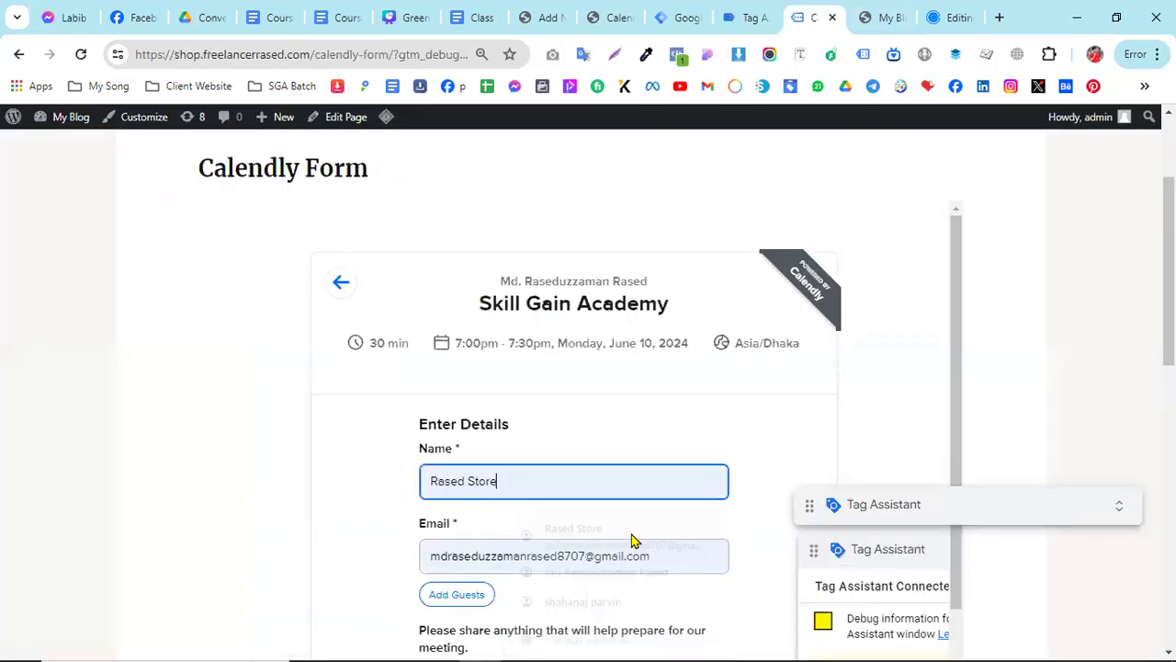
scroll(570, 551, down, 2)
scroll(480, 525, down, 2)
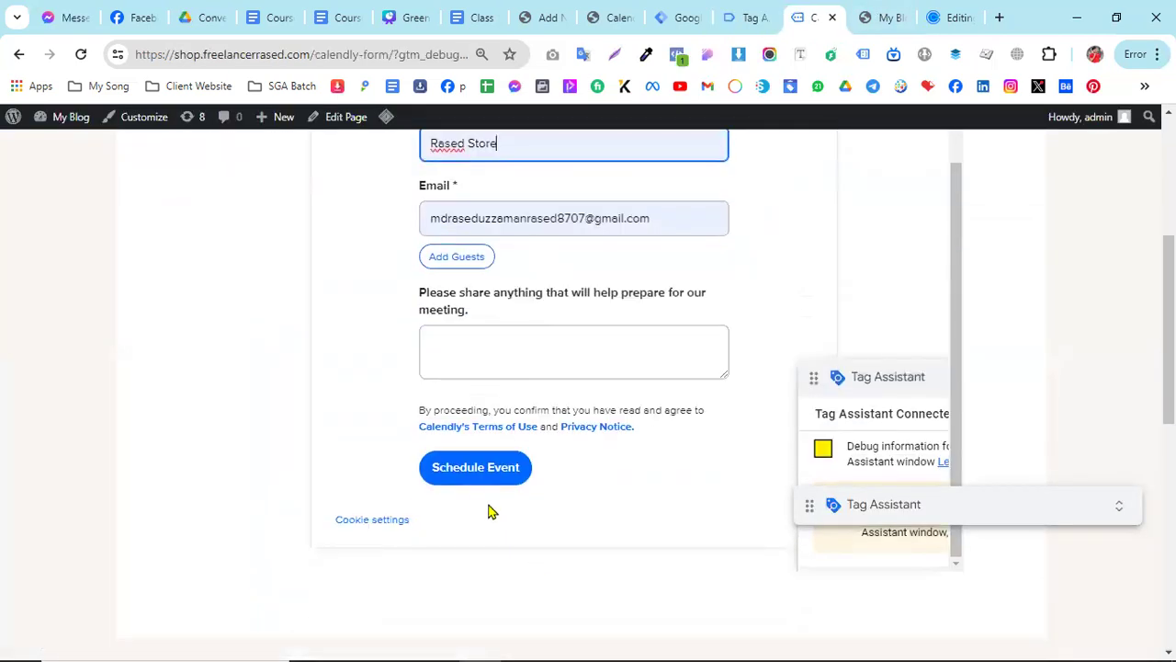
click(475, 482)
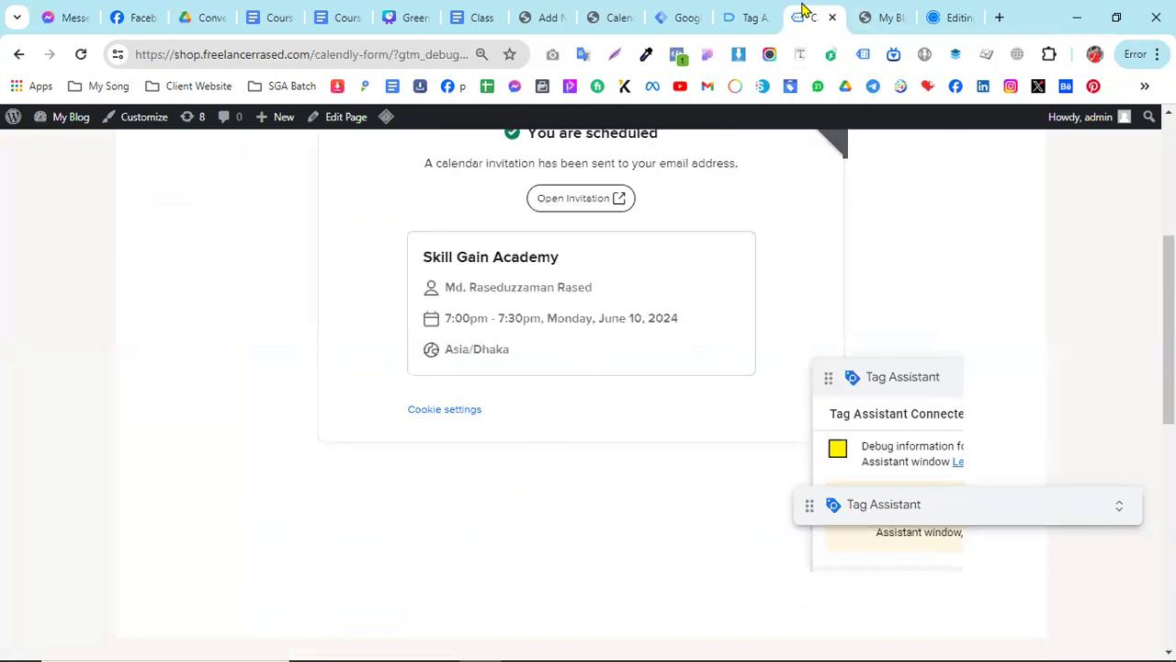
click(755, 17)
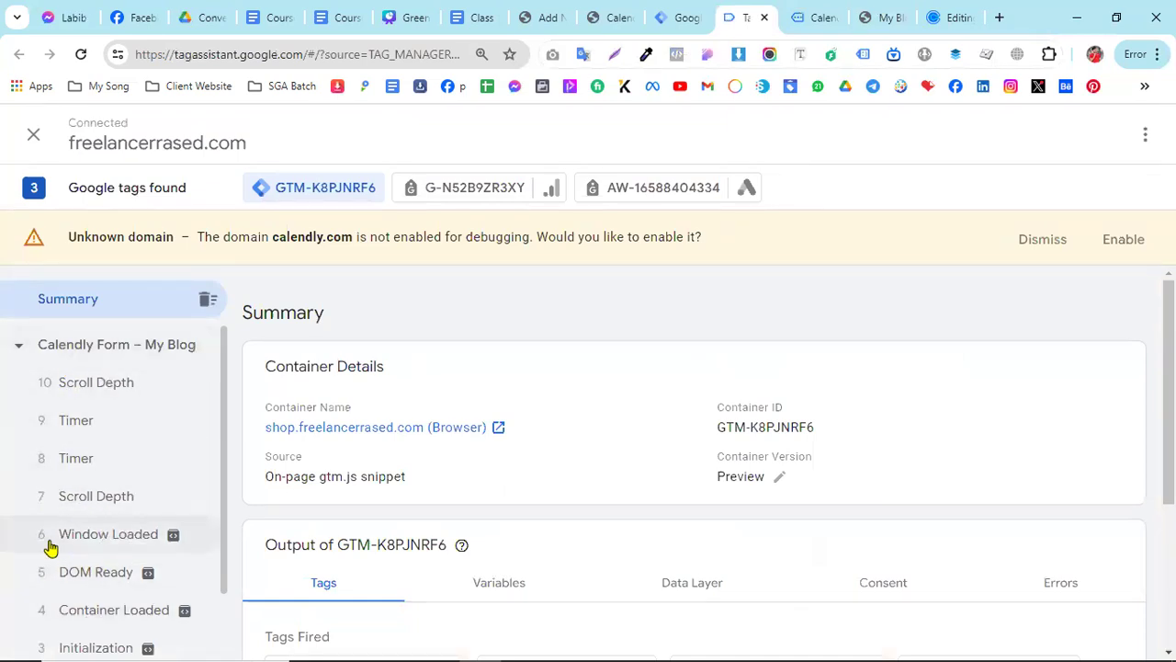
- Copy the Calendly Custom HTML tag script from the Google Docs document Class 13 Various Custom Form Setup
click(664, 11)
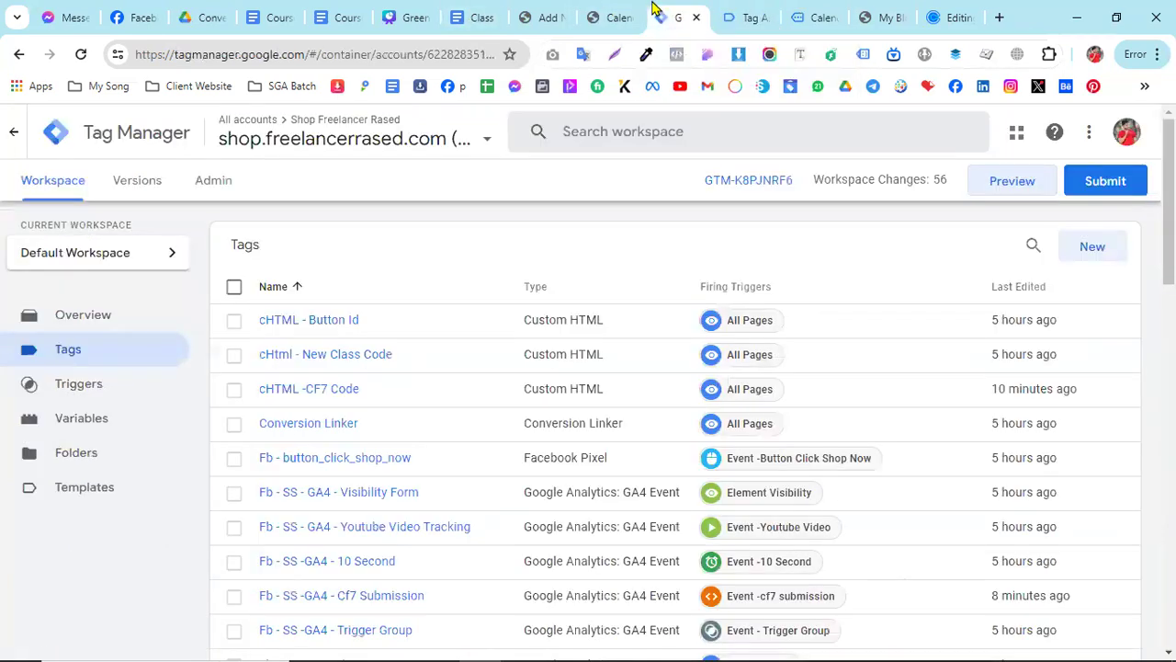
click(478, 11)
scroll(509, 391, down, 3)
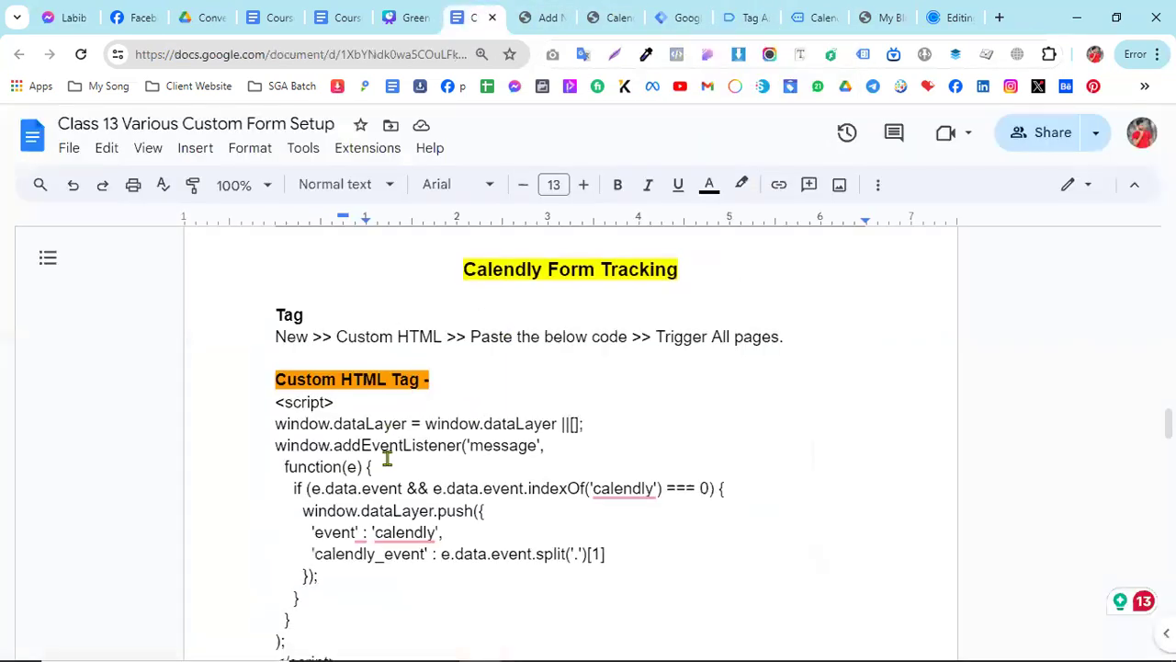
scroll(307, 371, up, 1)
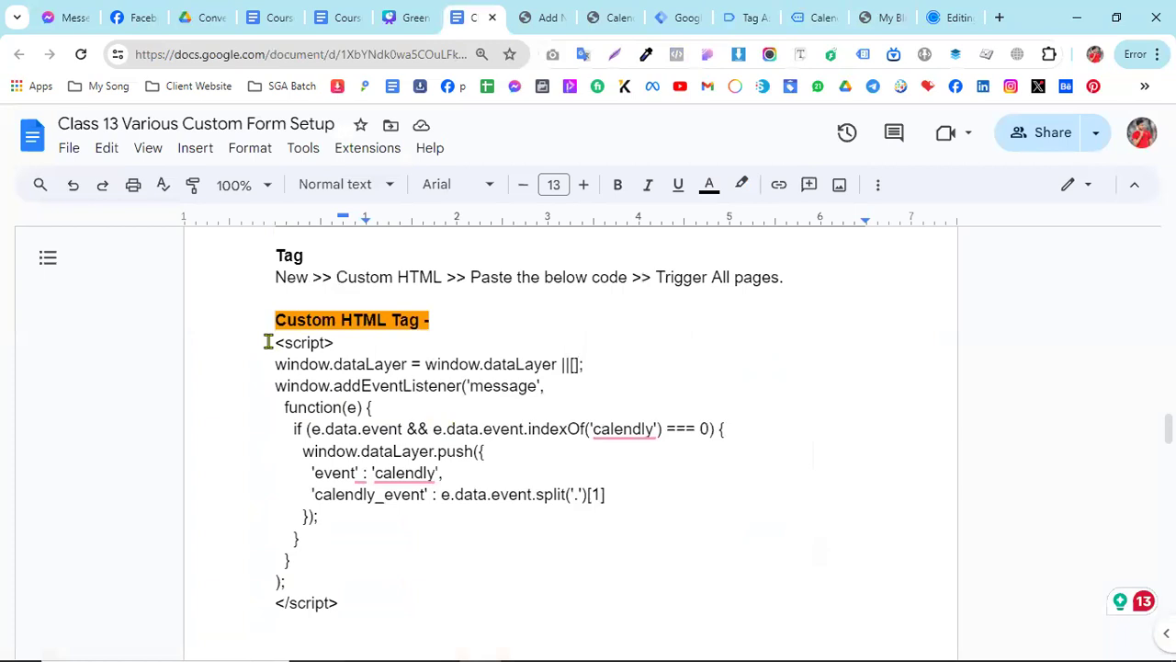
drag(276, 342, 346, 604)
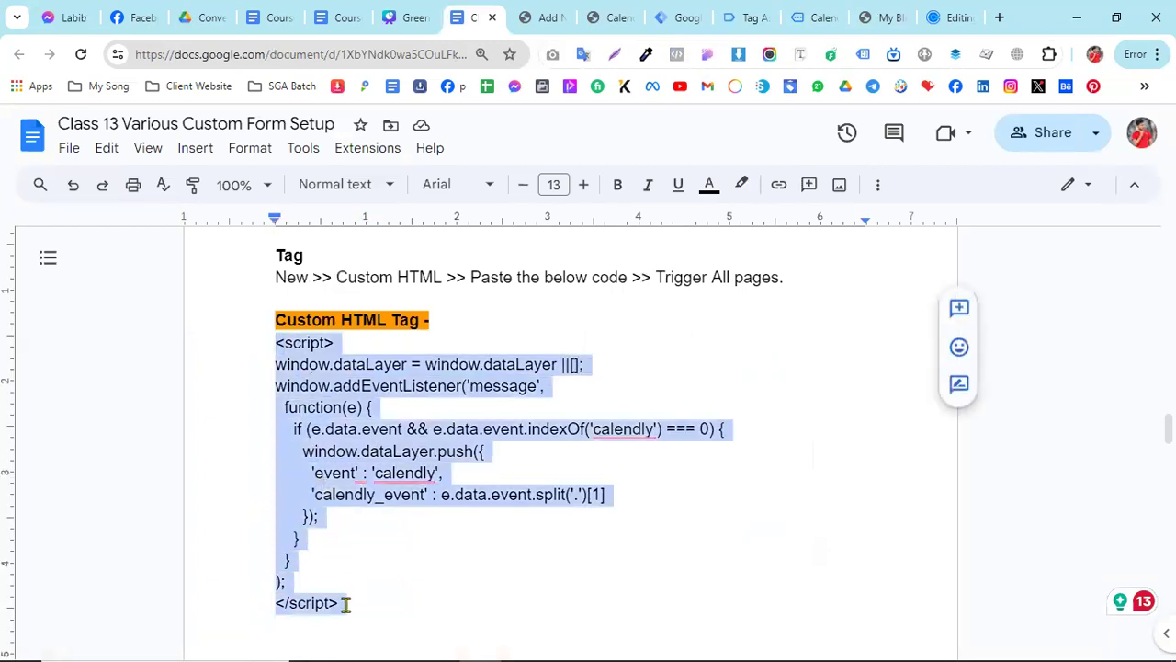
right_click(315, 446)
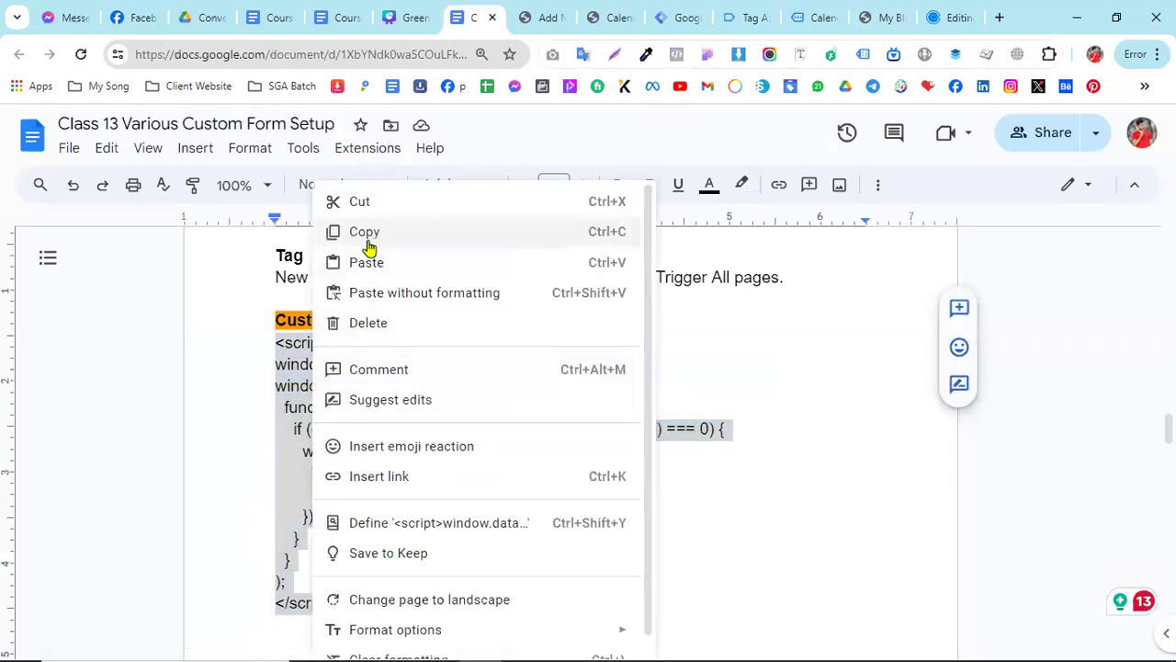
click(365, 234)
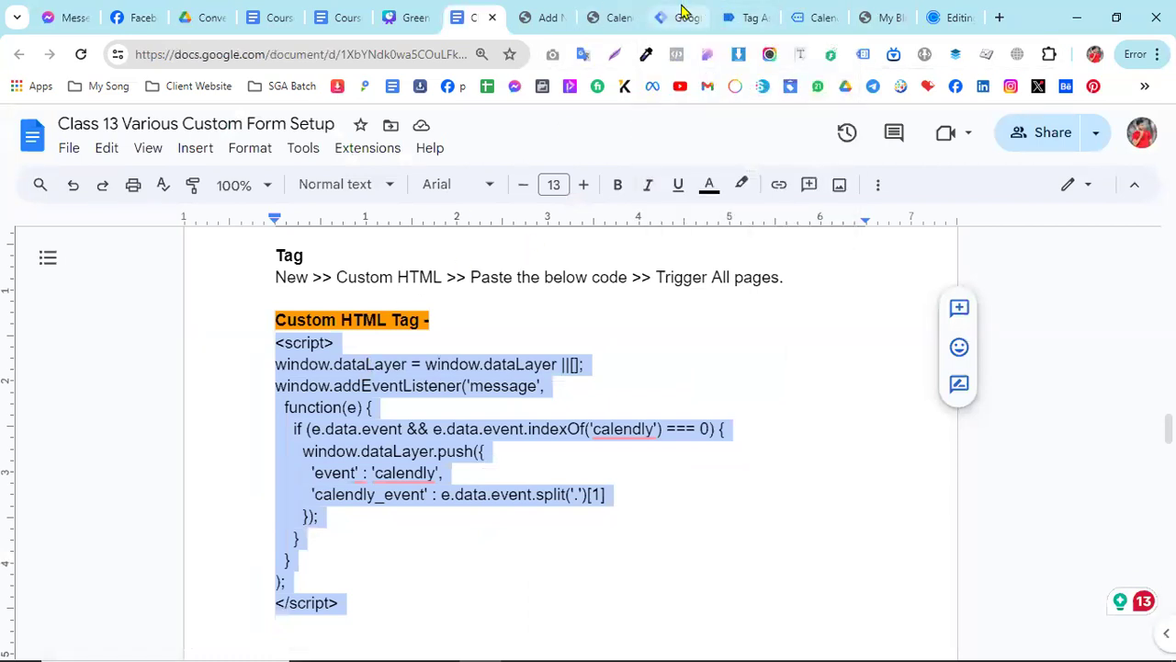
- Create a new Custom HTML tag in Tag Manager and paste the copied Calendly listener script into it
click(682, 16)
click(1096, 246)
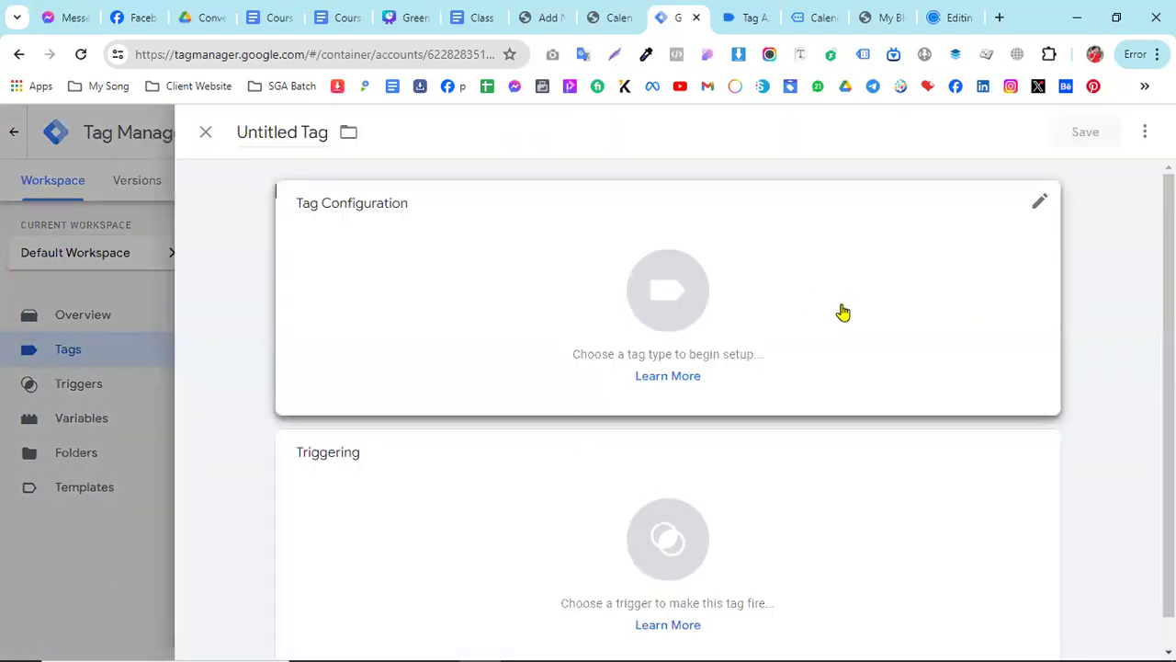
click(843, 310)
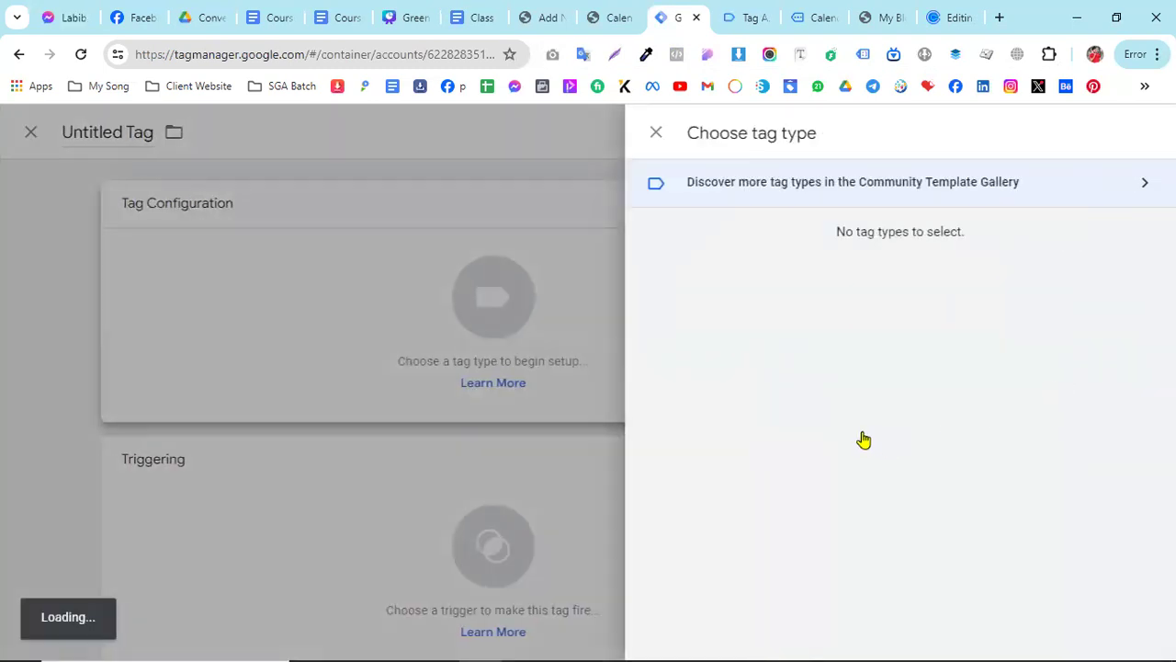
scroll(790, 497, down, 1)
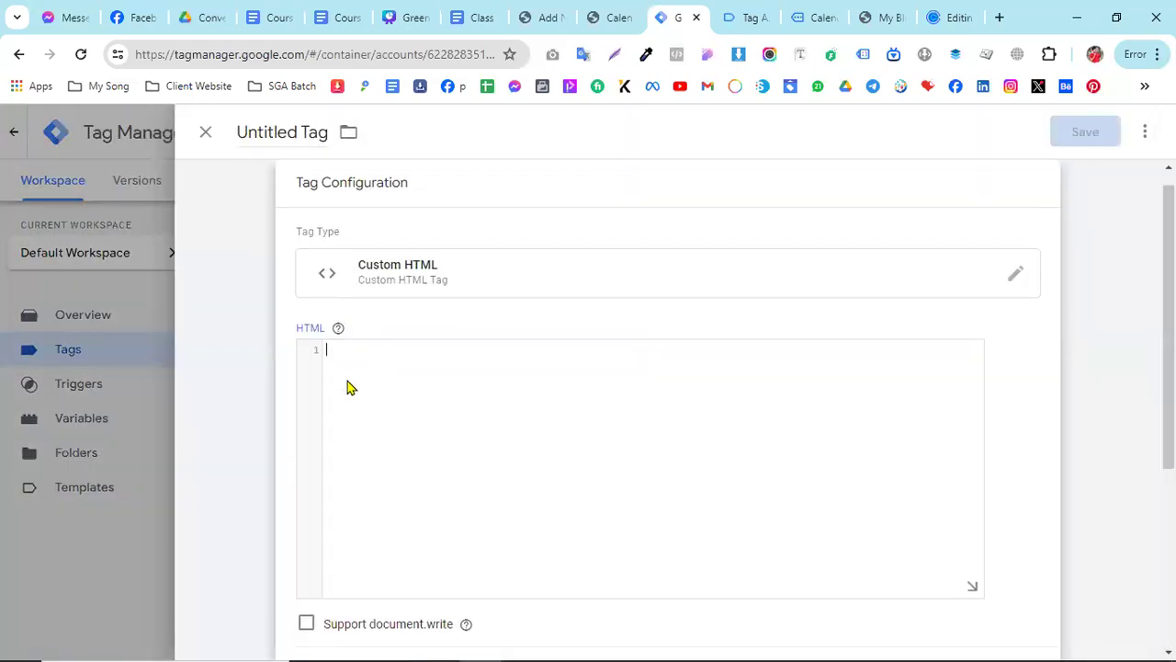
right_click(347, 375)
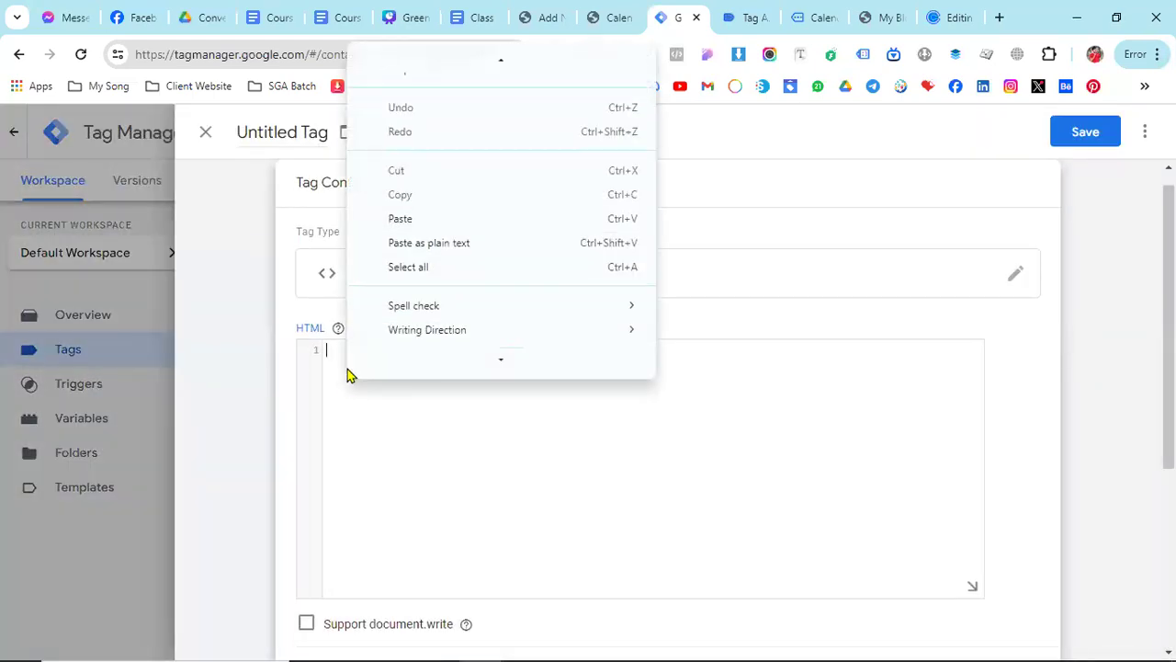
click(337, 352)
right_click(336, 352)
click(407, 242)
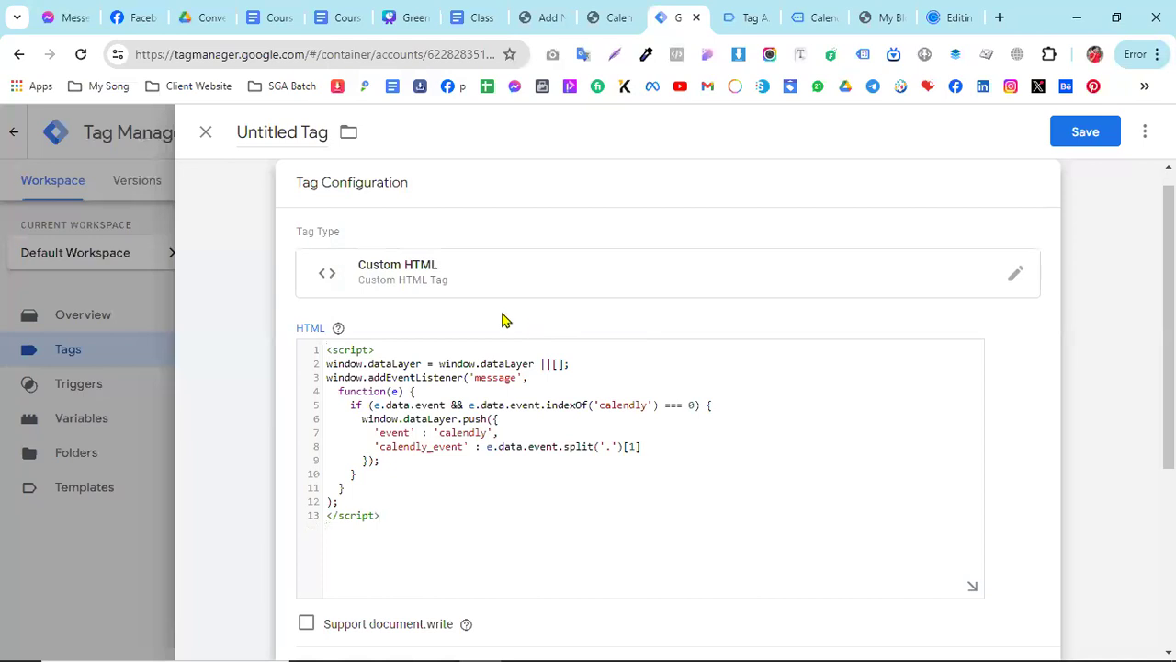
- Name the new tag "cHTML - Calendly Code"
double_click(284, 131)
click(280, 134)
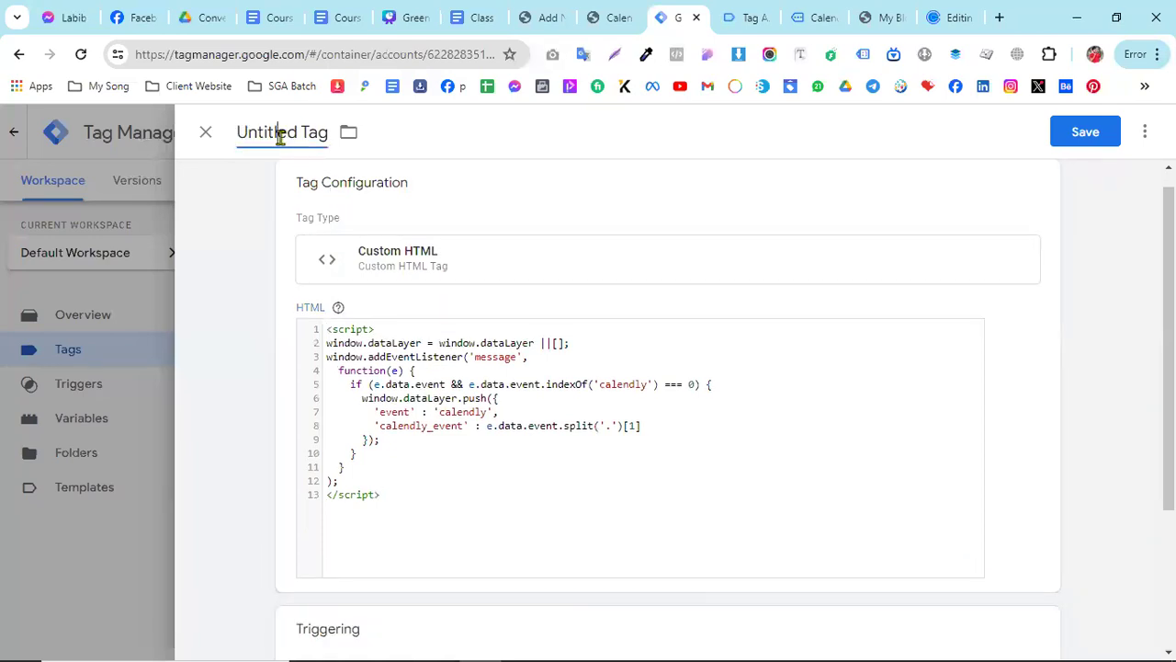
triple_click(281, 135)
text(cHT)
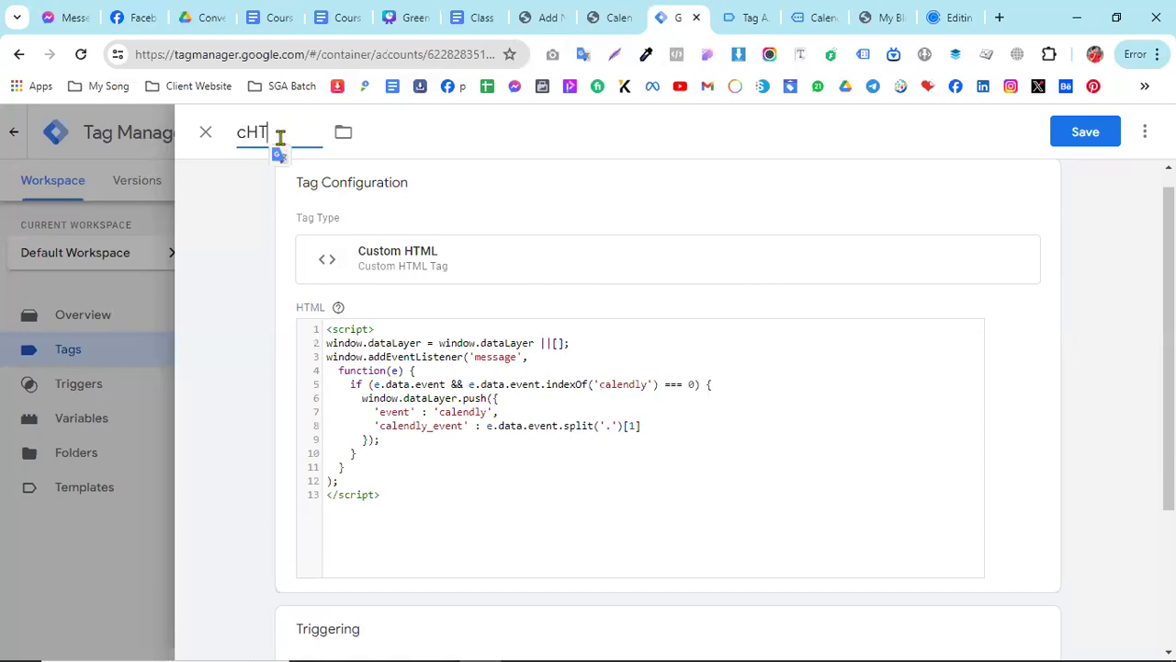
text(ML - Calen)
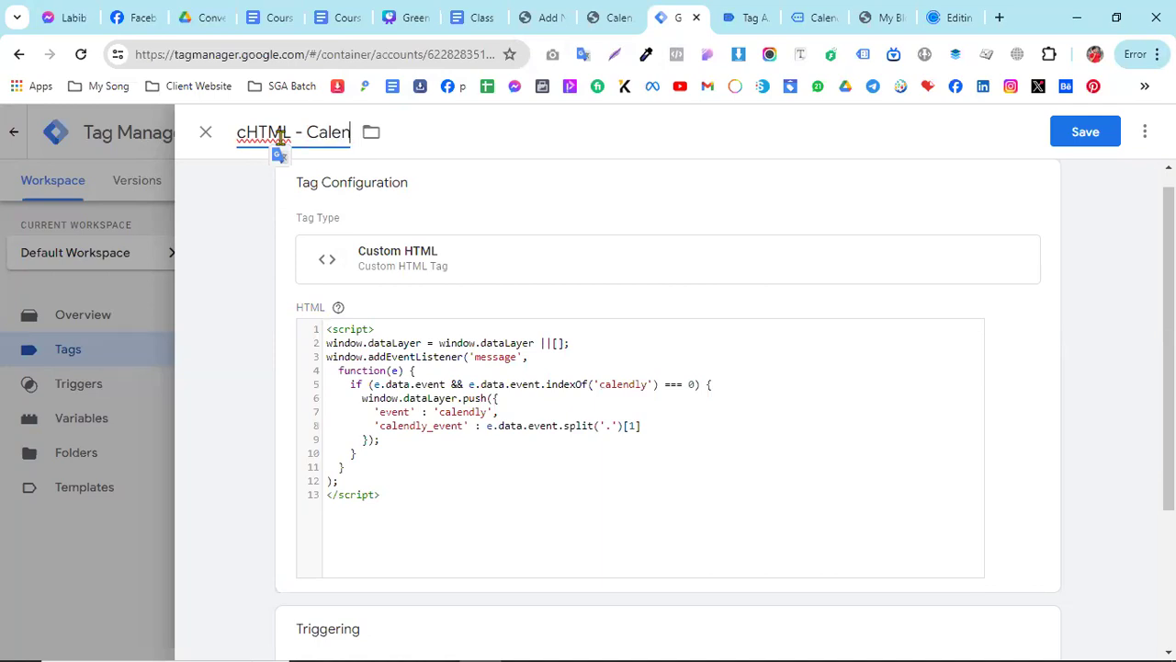
text(dly Code)
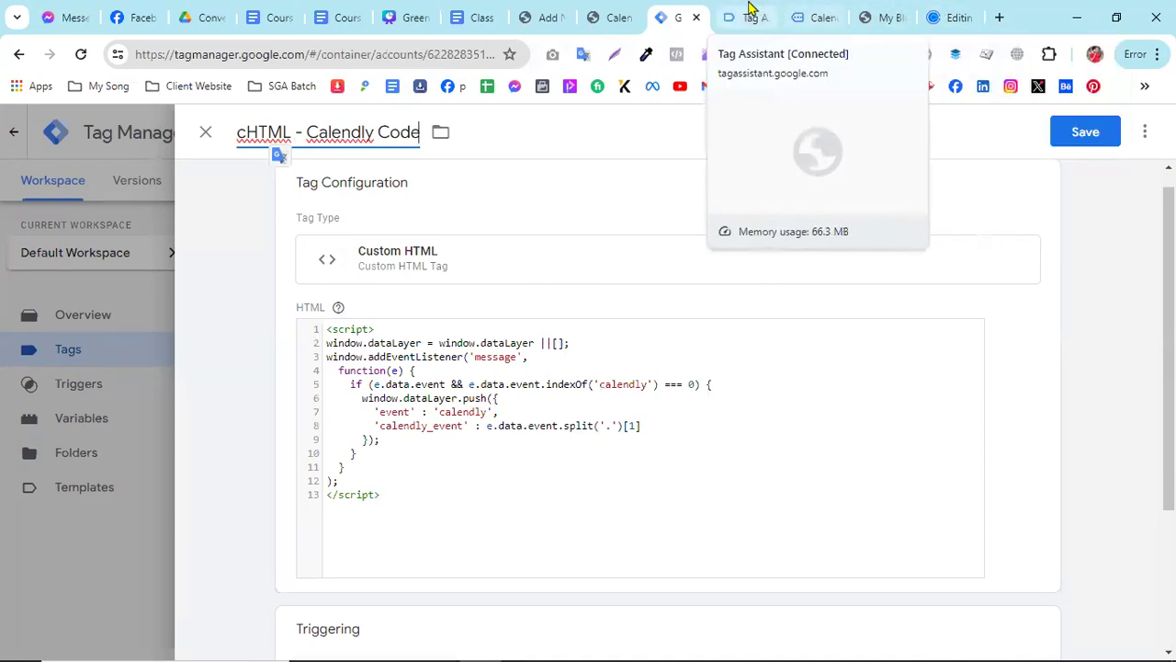
click(612, 13)
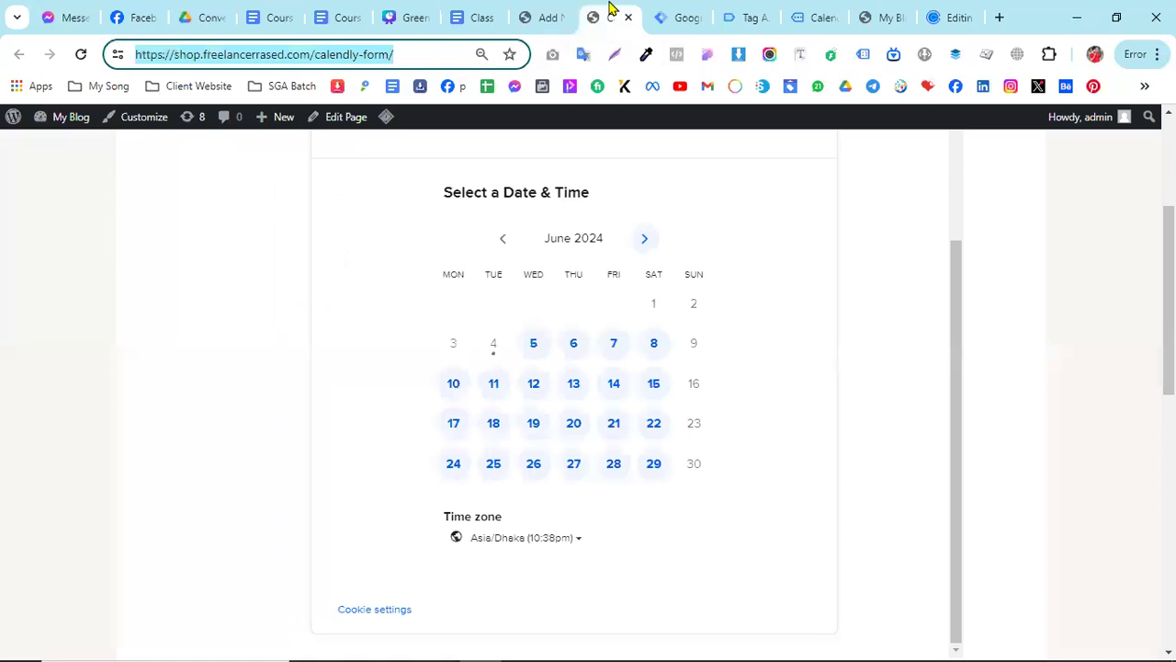
click(694, 12)
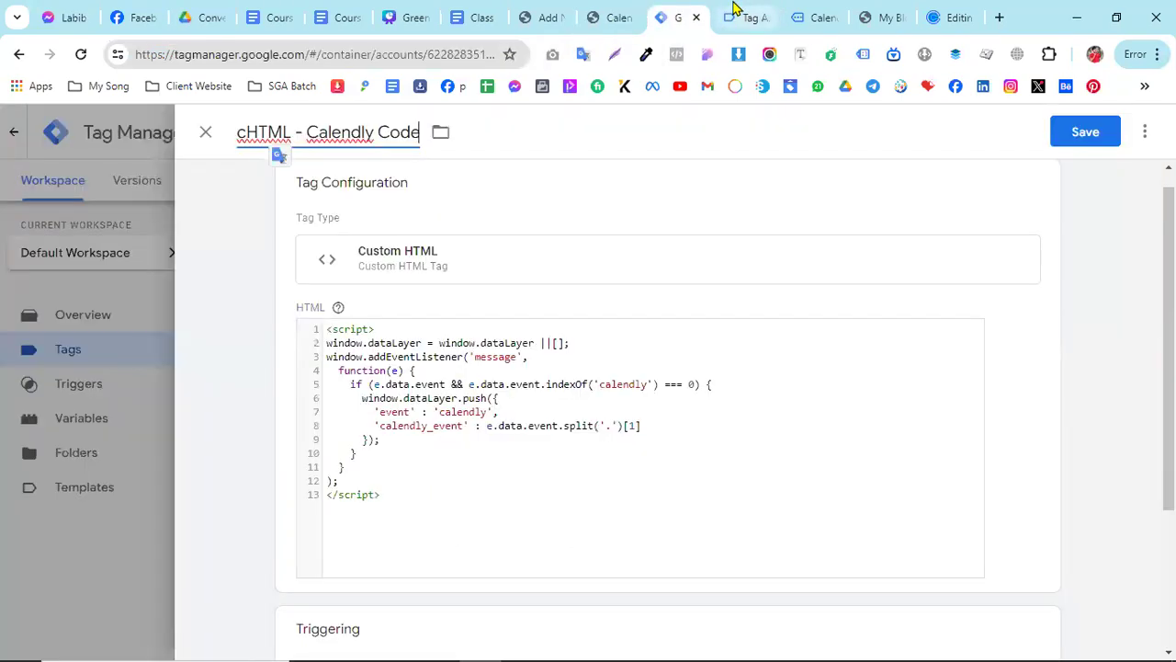
- Add the All Pages trigger to the cHTML - Calendly Code tag and save the tag
click(1065, 134)
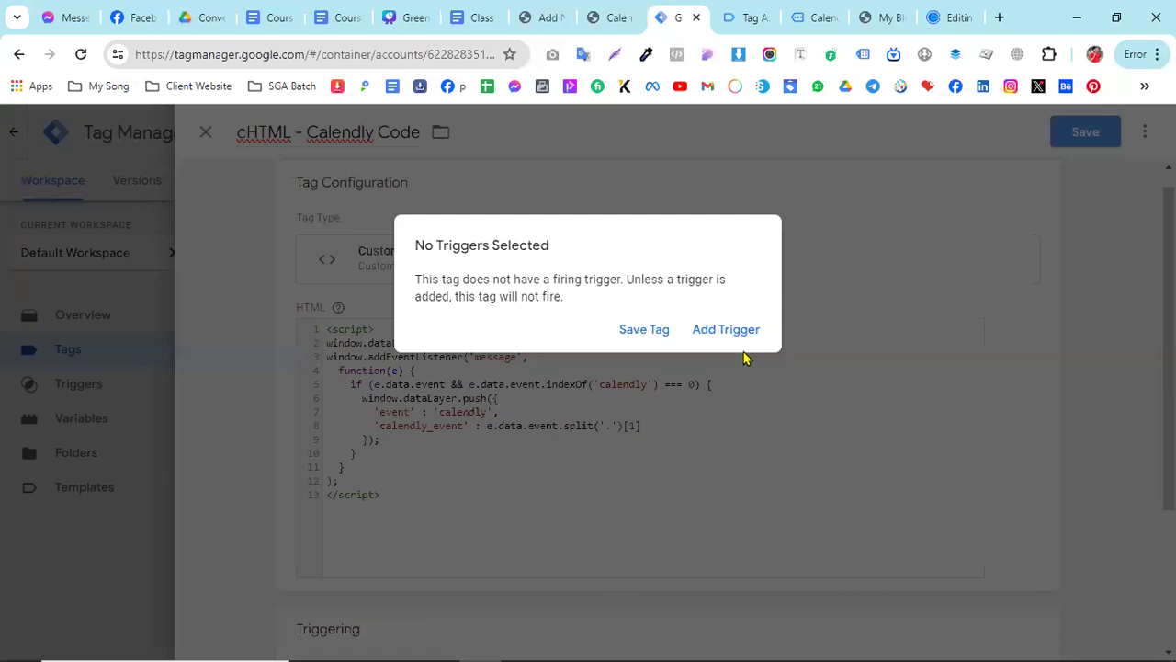
click(726, 329)
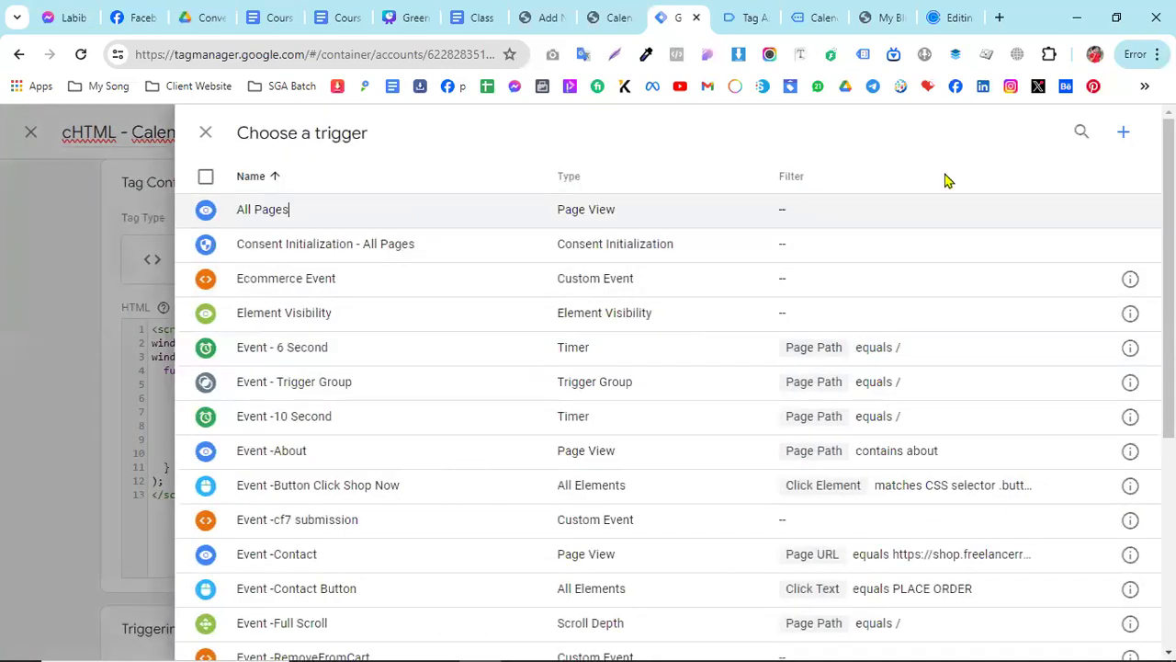
key(Escape)
click(1073, 138)
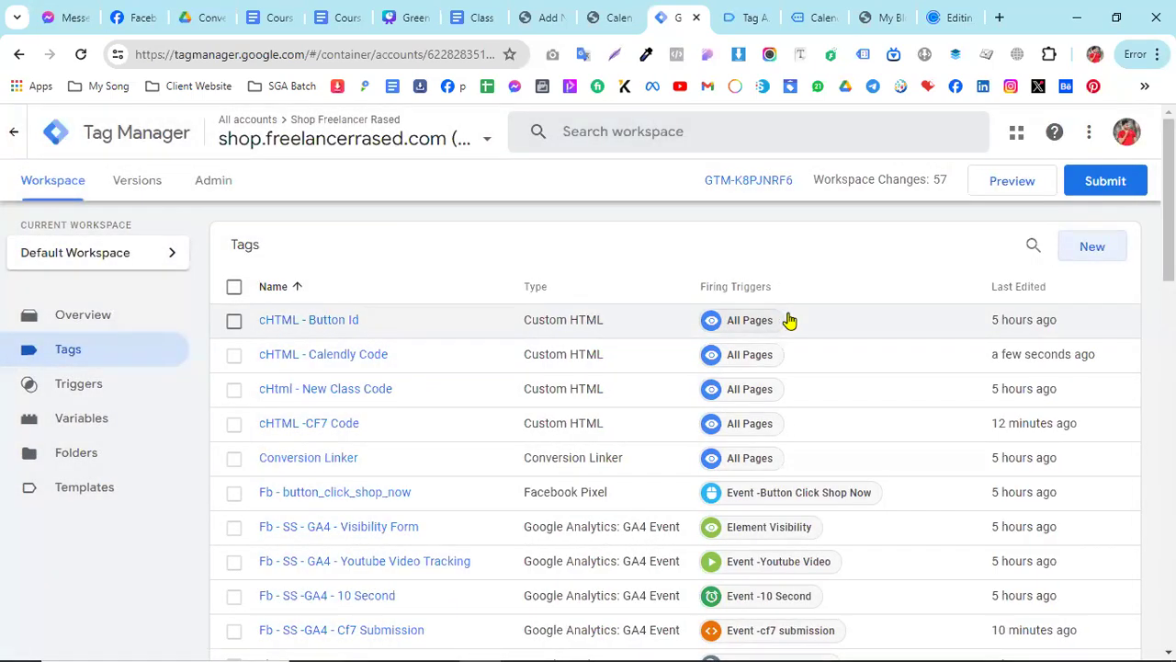
- Start a preview of the container and open the connected Calendly Form page
click(1015, 184)
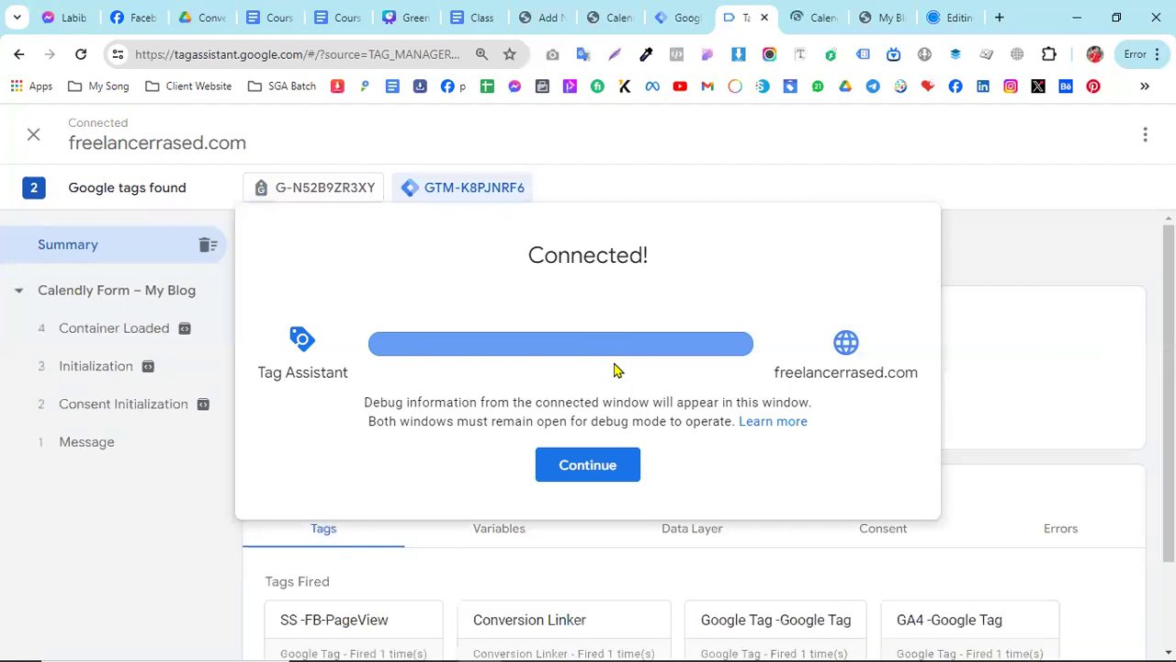
click(619, 466)
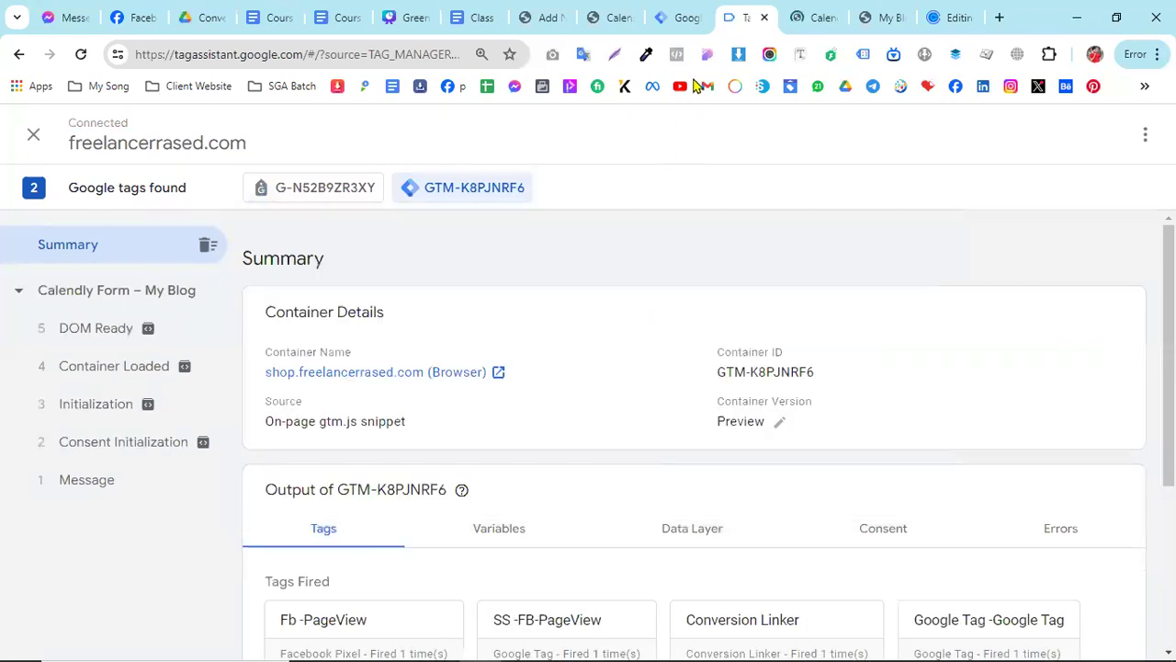
click(811, 12)
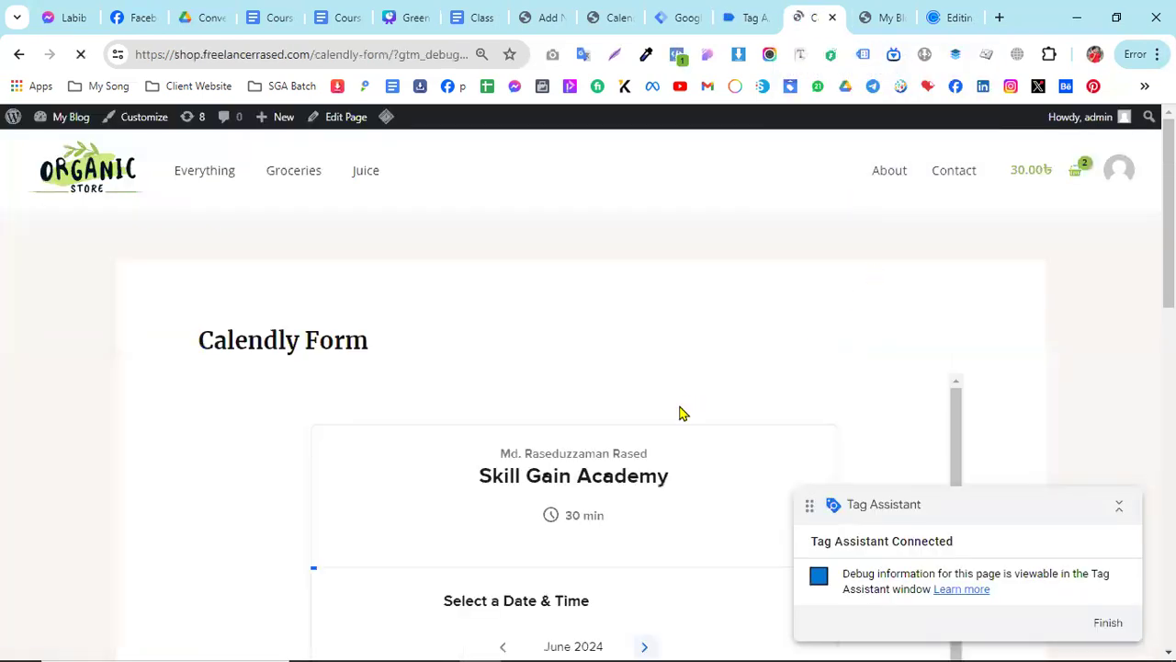
- Choose Monday, June 10 at 7:30pm in the embedded Calendly widget and proceed to the booking details
scroll(606, 432, down, 3)
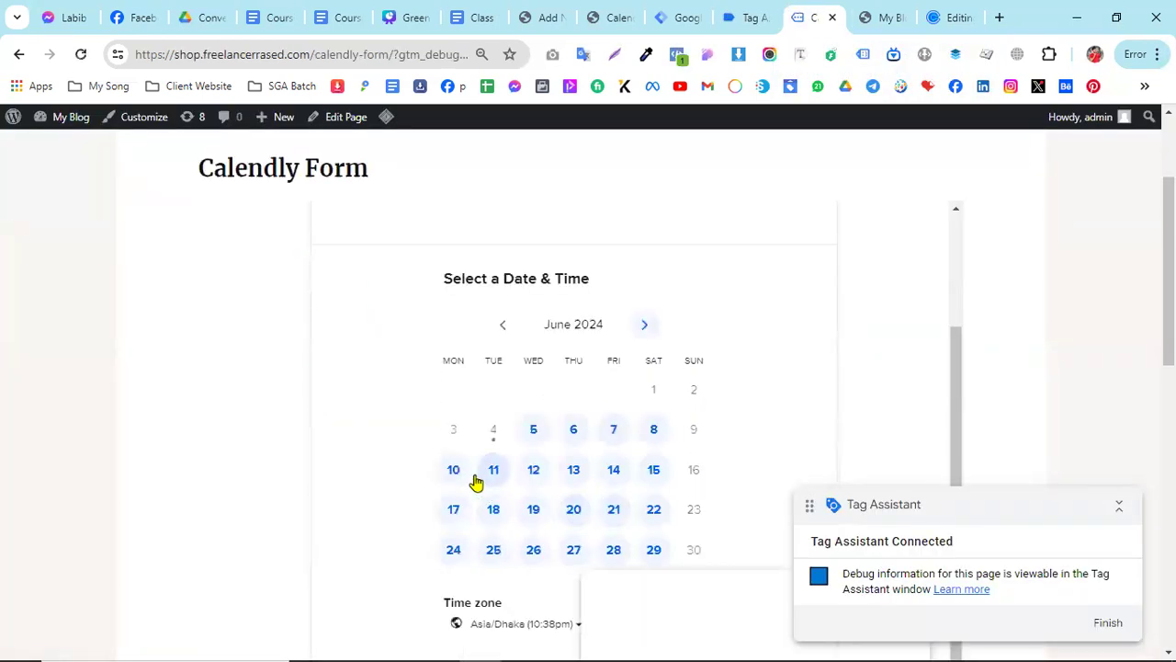
click(454, 472)
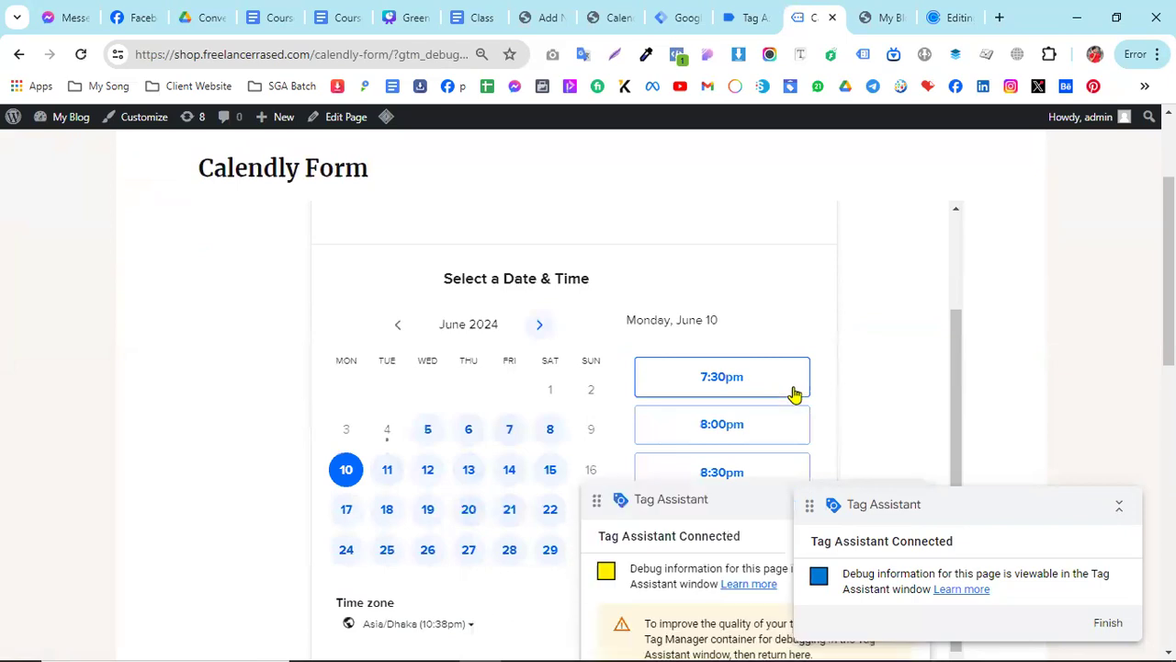
click(795, 393)
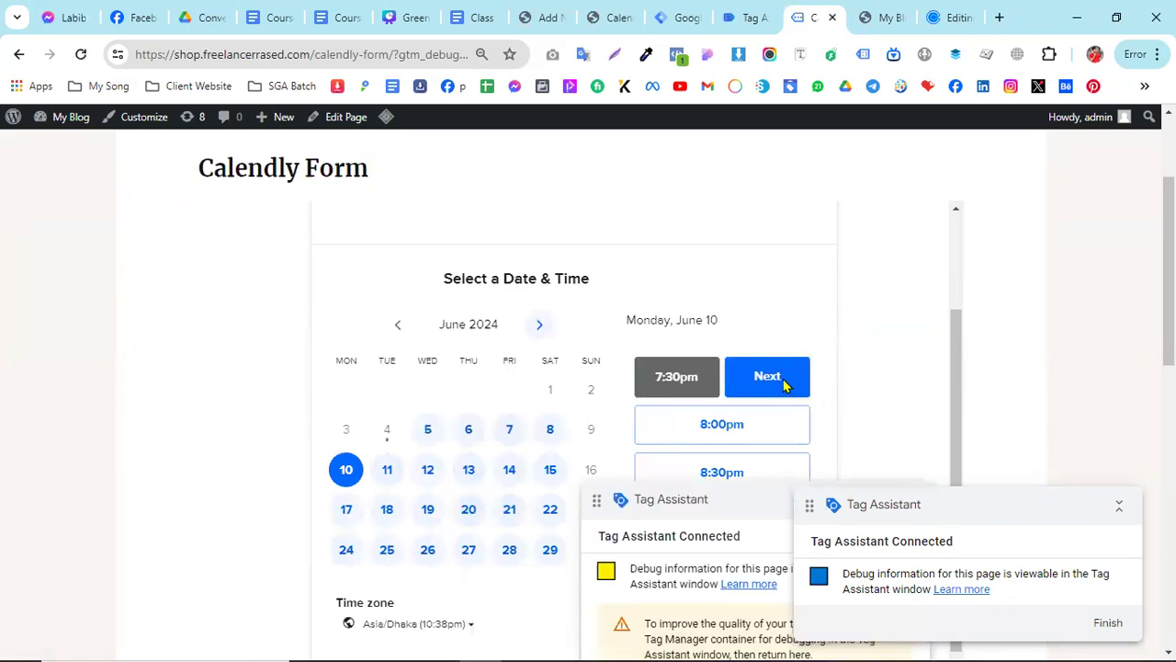
click(786, 386)
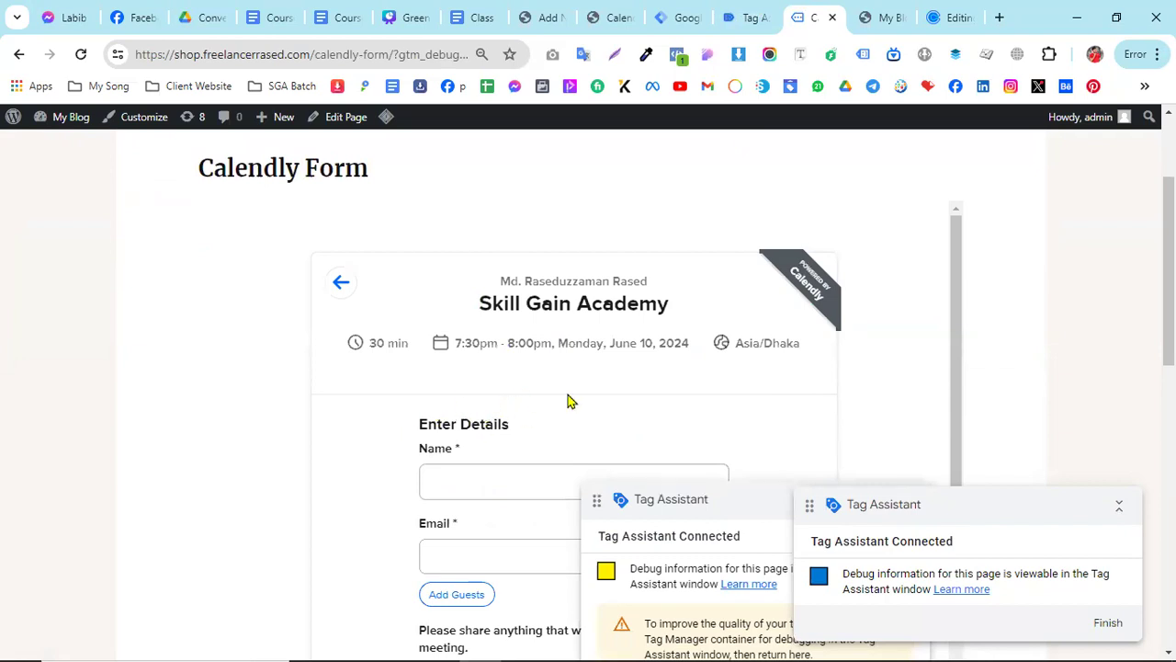
- Open calendly event 16 in Tag Assistant and expand its API call
click(730, 13)
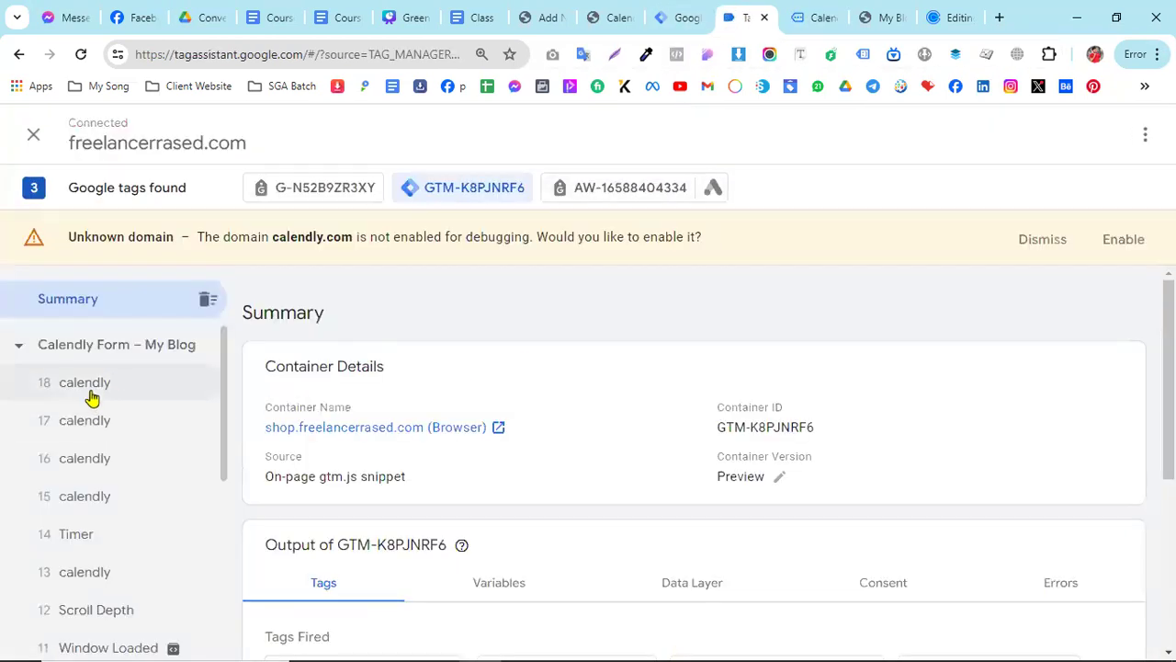
click(81, 472)
scroll(588, 441, down, 1)
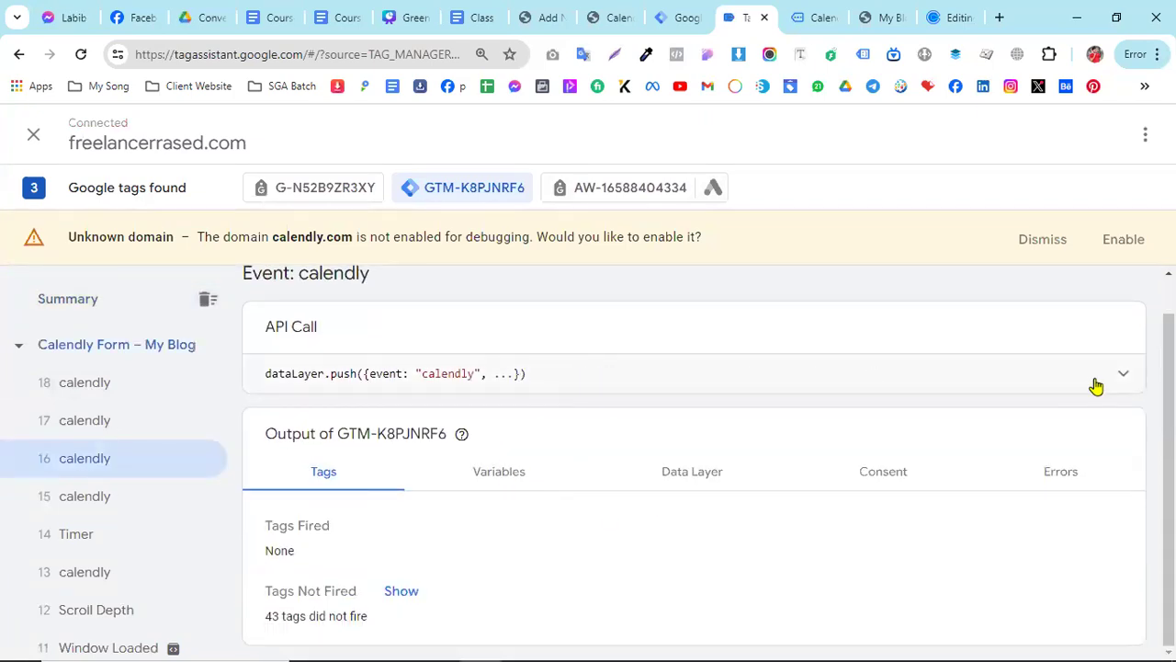
click(1125, 379)
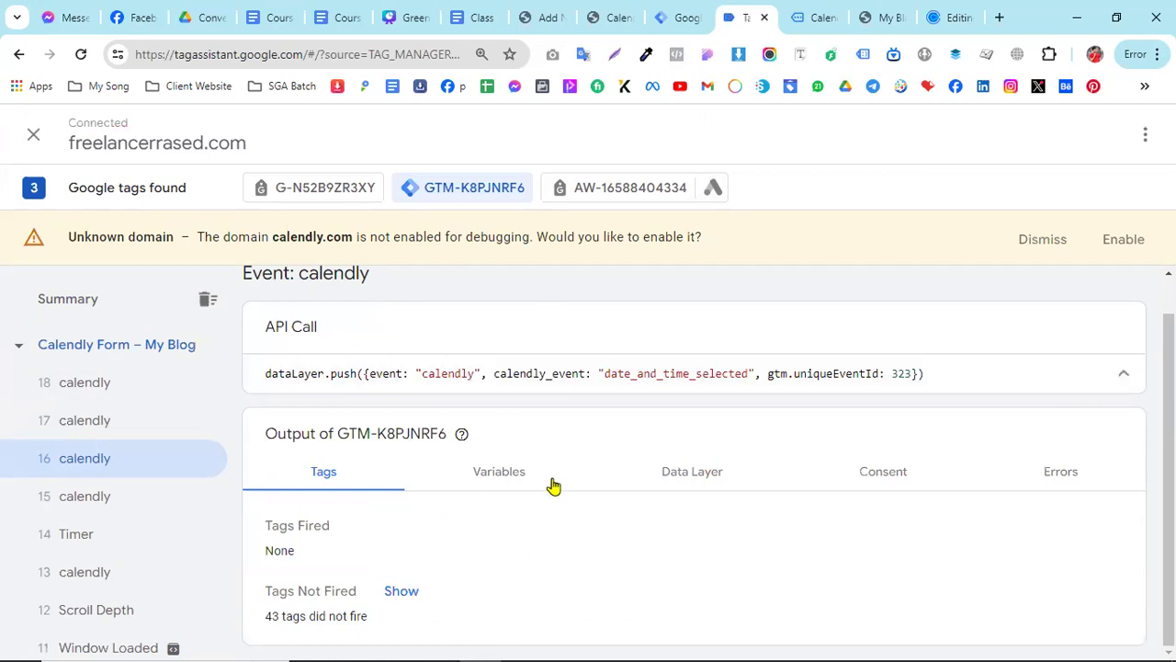
- Examine the variables and data layer of calendly event 16, highlighting its calendly_event value
click(520, 476)
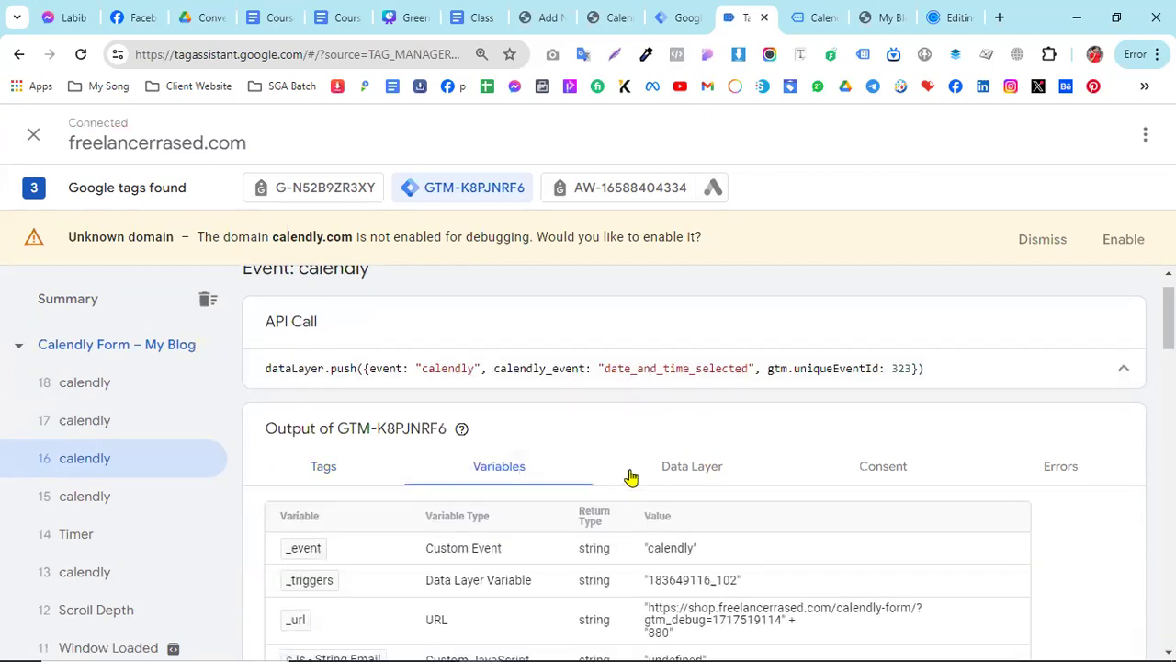
scroll(630, 480, down, 2)
scroll(643, 480, down, 10)
scroll(677, 402, up, 9)
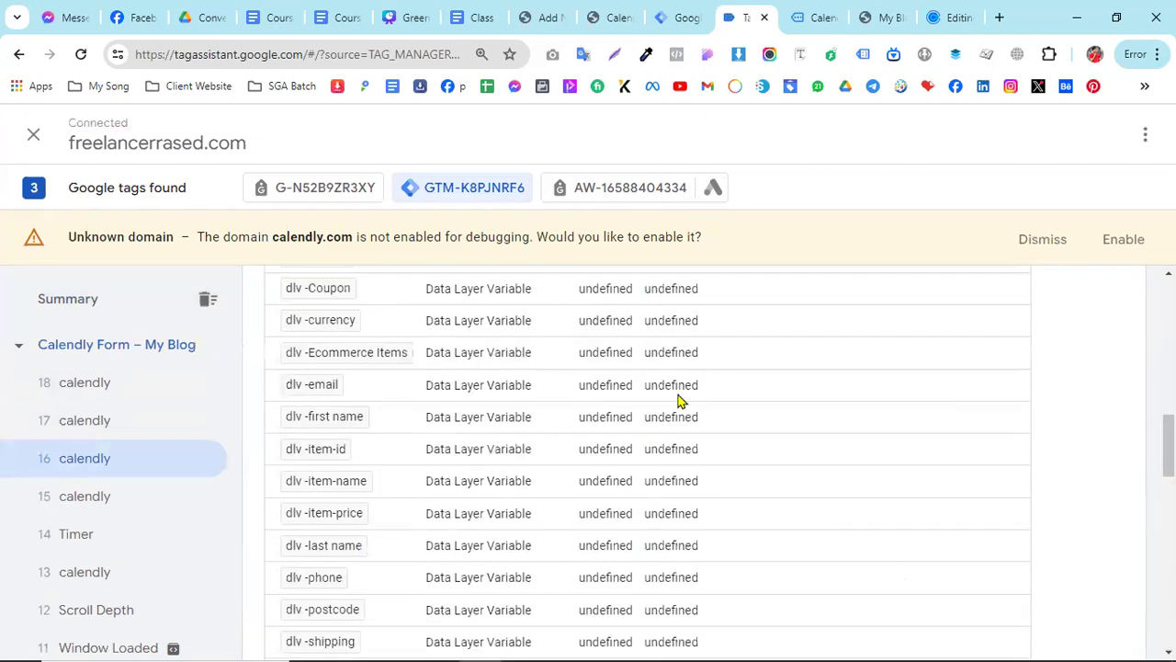
scroll(680, 366, up, 3)
click(703, 386)
scroll(643, 473, down, 10)
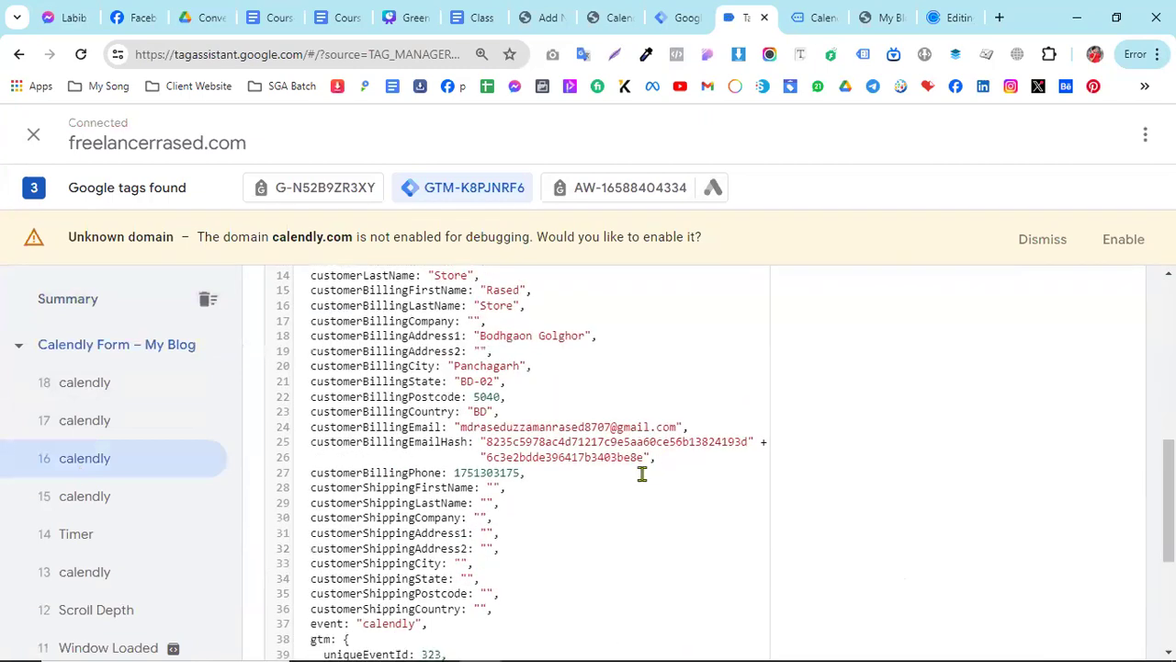
drag(312, 597, 567, 596)
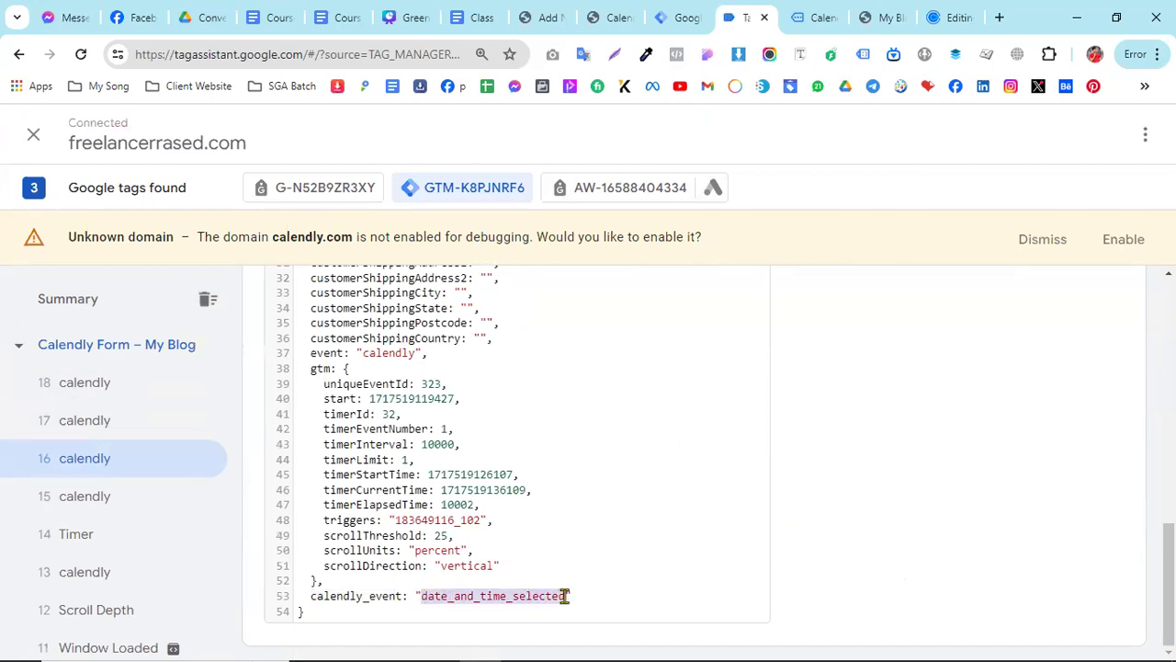
- Compare the calendly_event values of calendly events 15 to 18, ending on the highlighted value of event 16
click(110, 435)
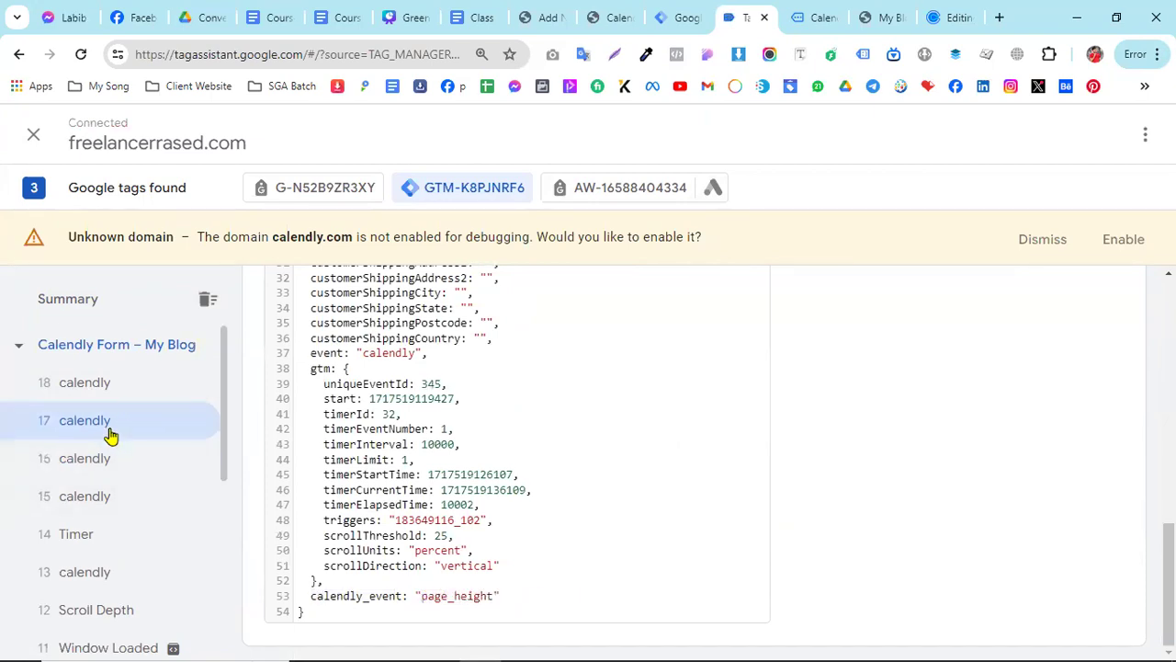
click(101, 383)
click(89, 472)
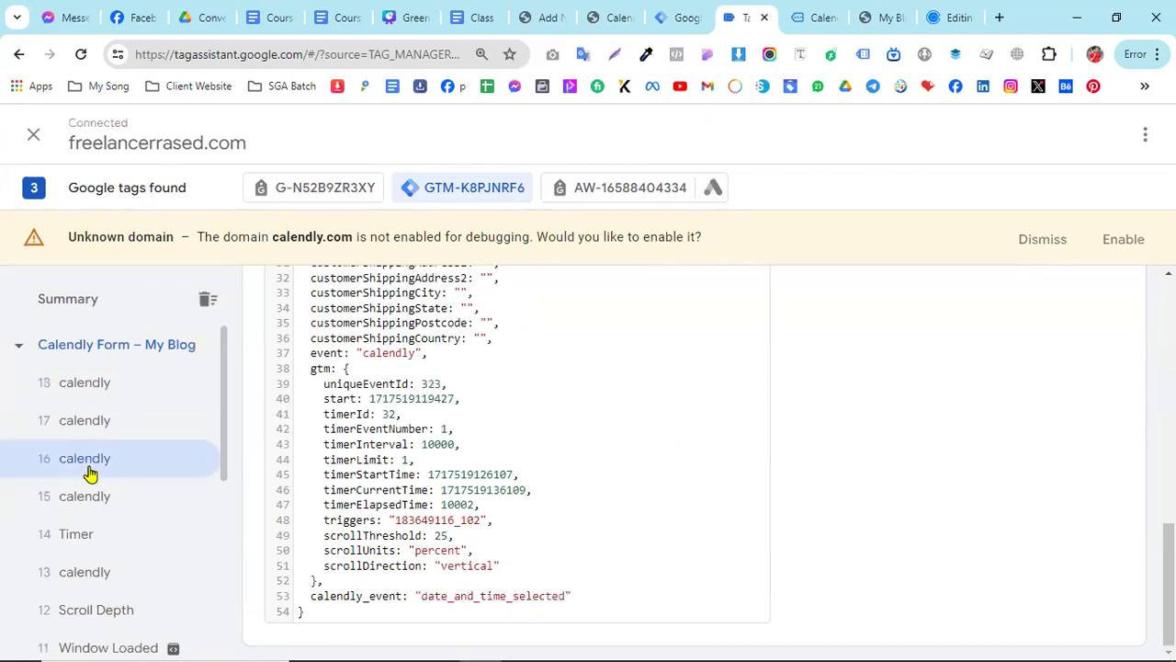
click(87, 390)
click(88, 424)
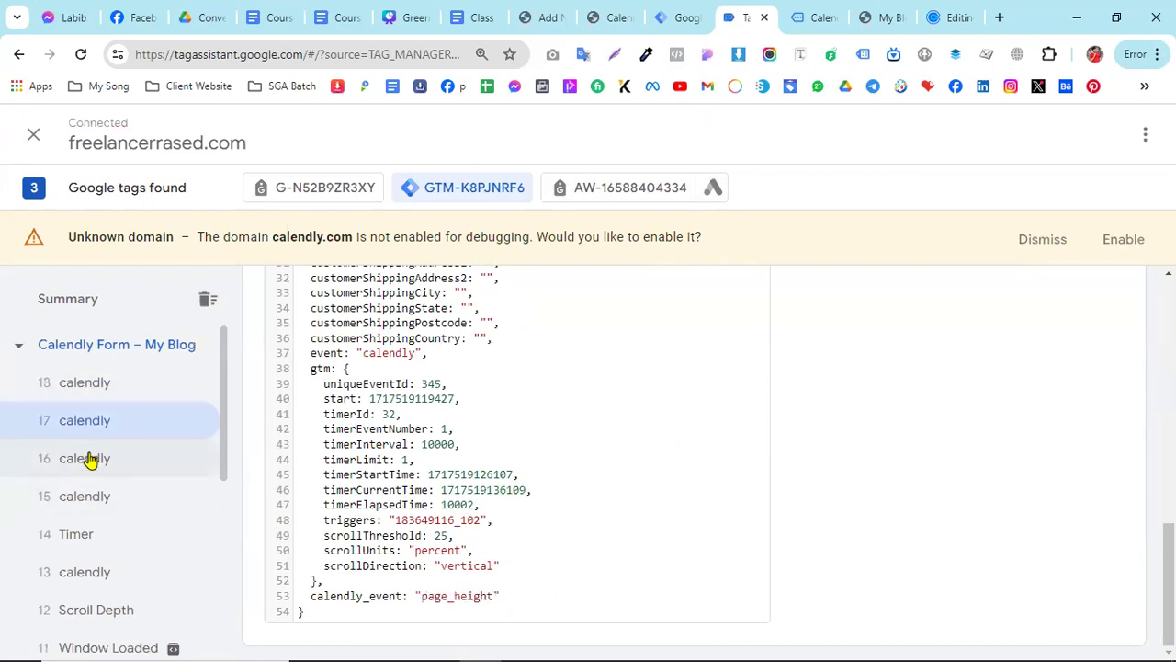
click(90, 462)
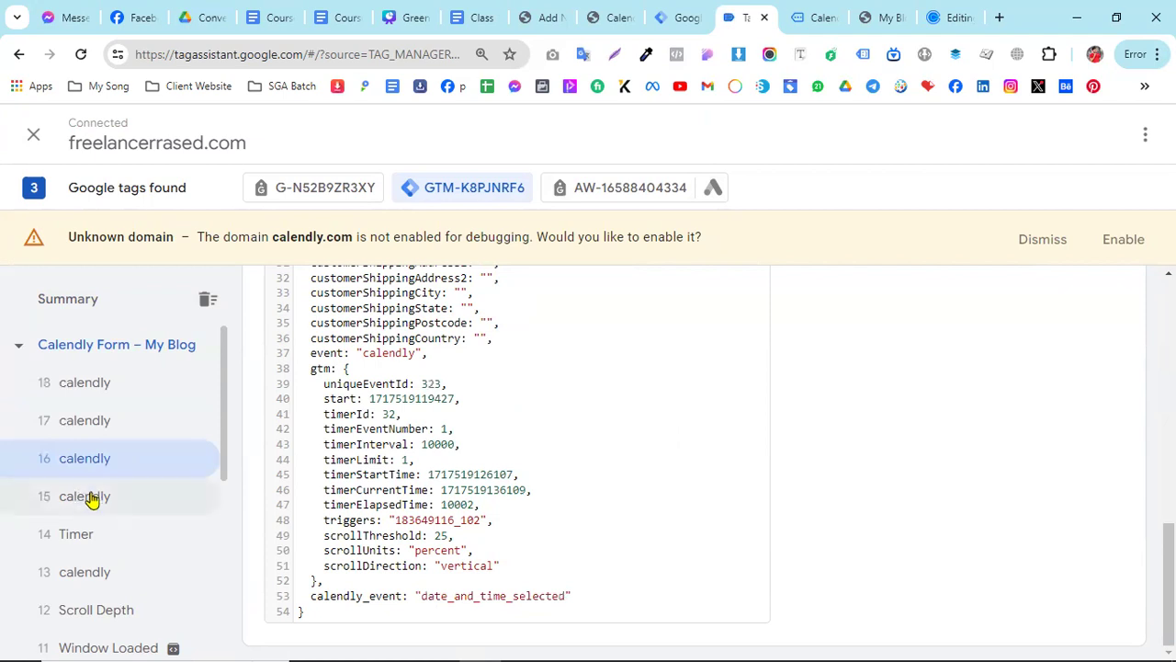
click(89, 492)
click(88, 462)
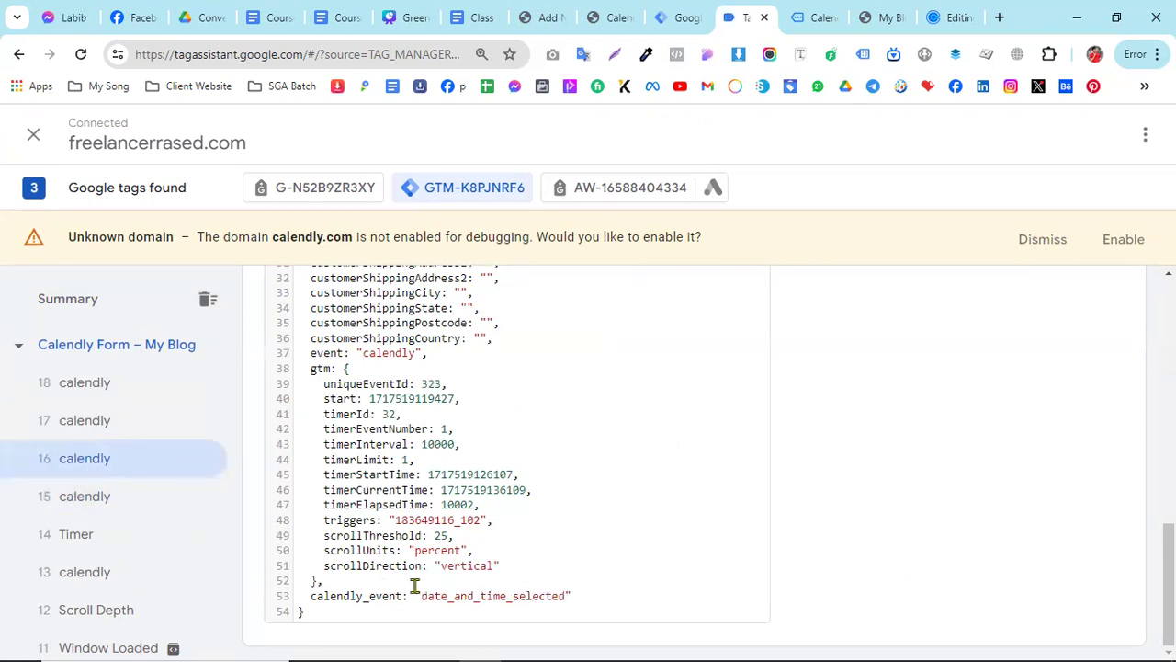
drag(313, 597, 559, 598)
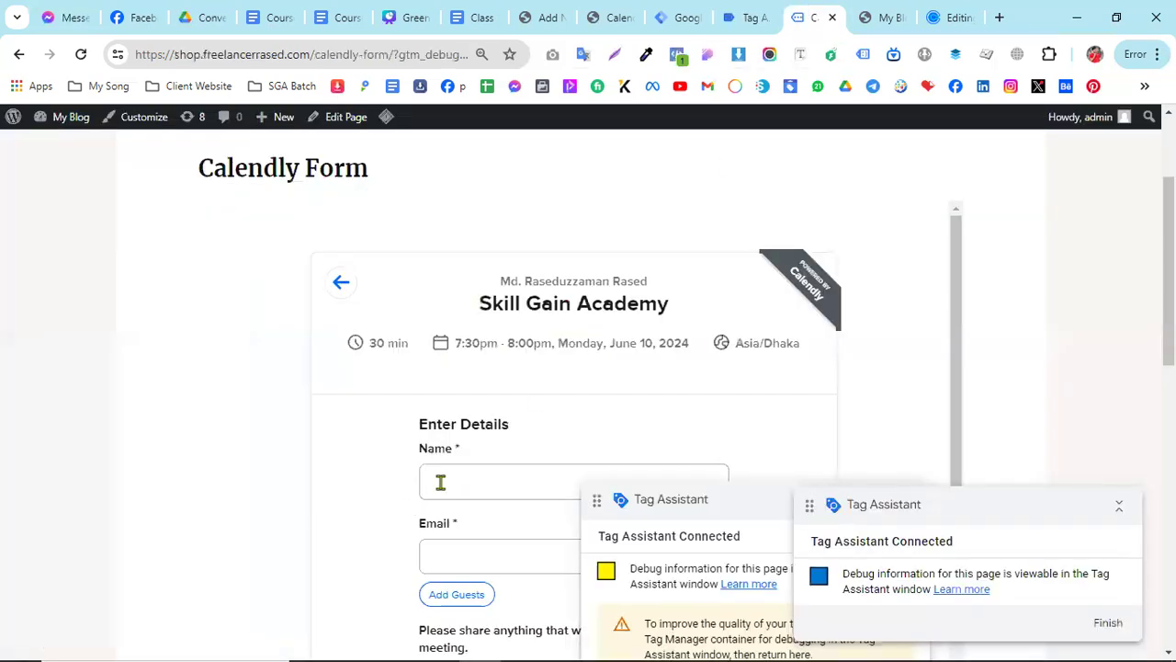
- Fill in the booking's name and email from the saved details on the Calendly Form page and schedule the event
click(439, 481)
click(522, 538)
scroll(536, 488, down, 2)
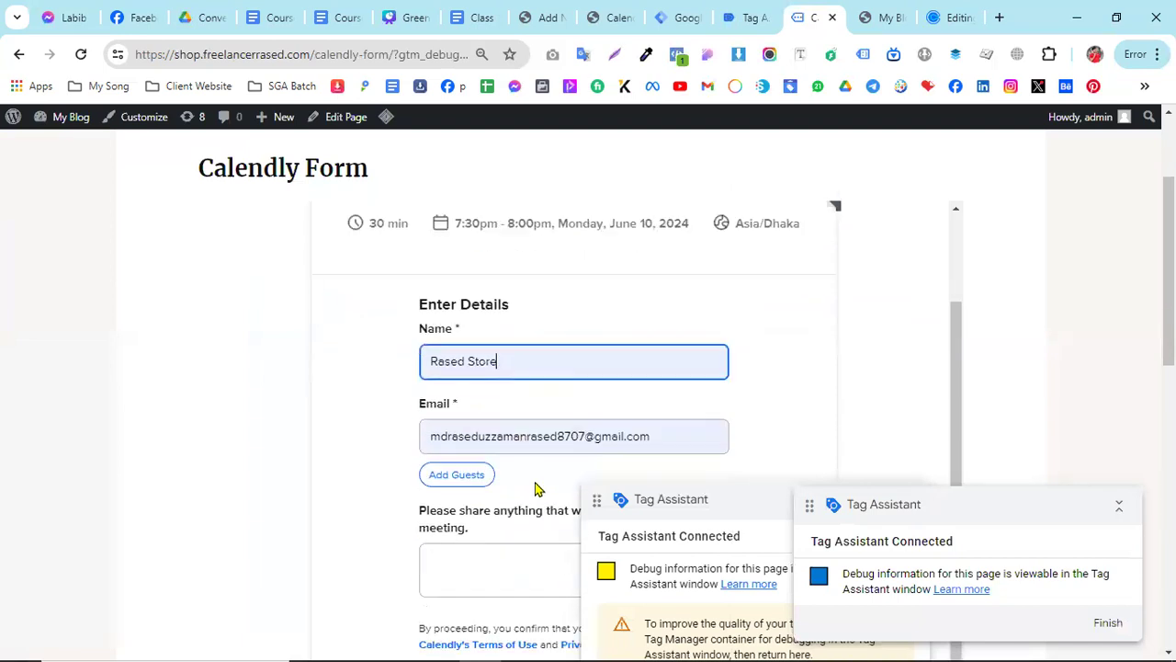
scroll(468, 541, down, 2)
click(476, 477)
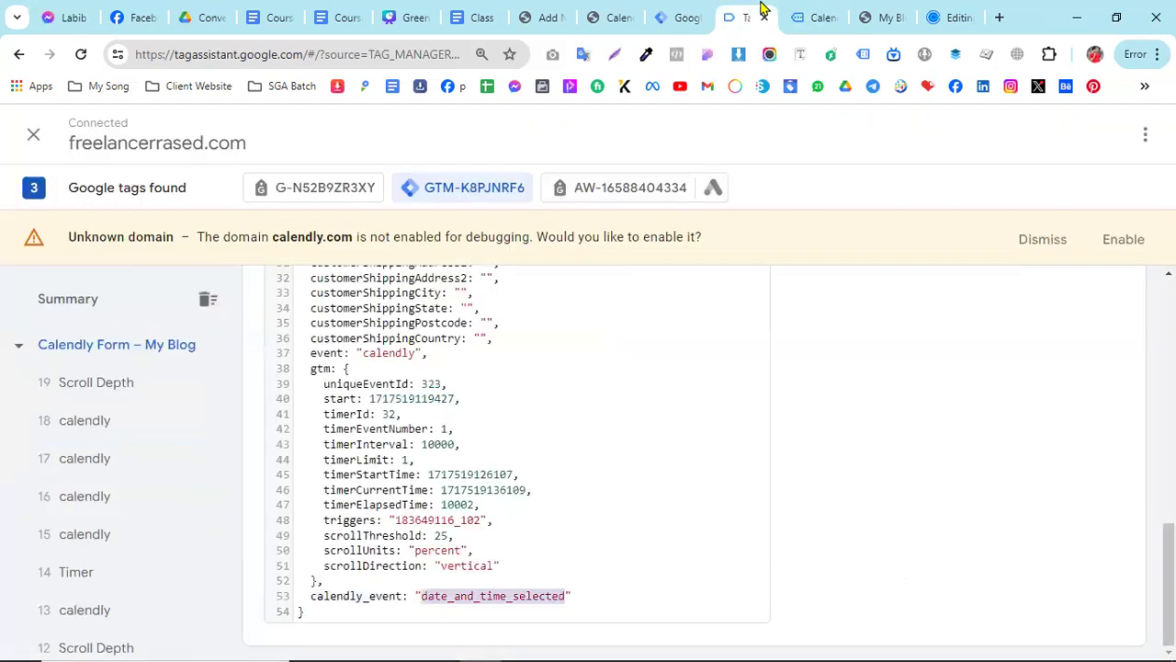
- Inspect the data layer of calendly event 20 in Tag Assistant and highlight its calendly_event value
click(758, 15)
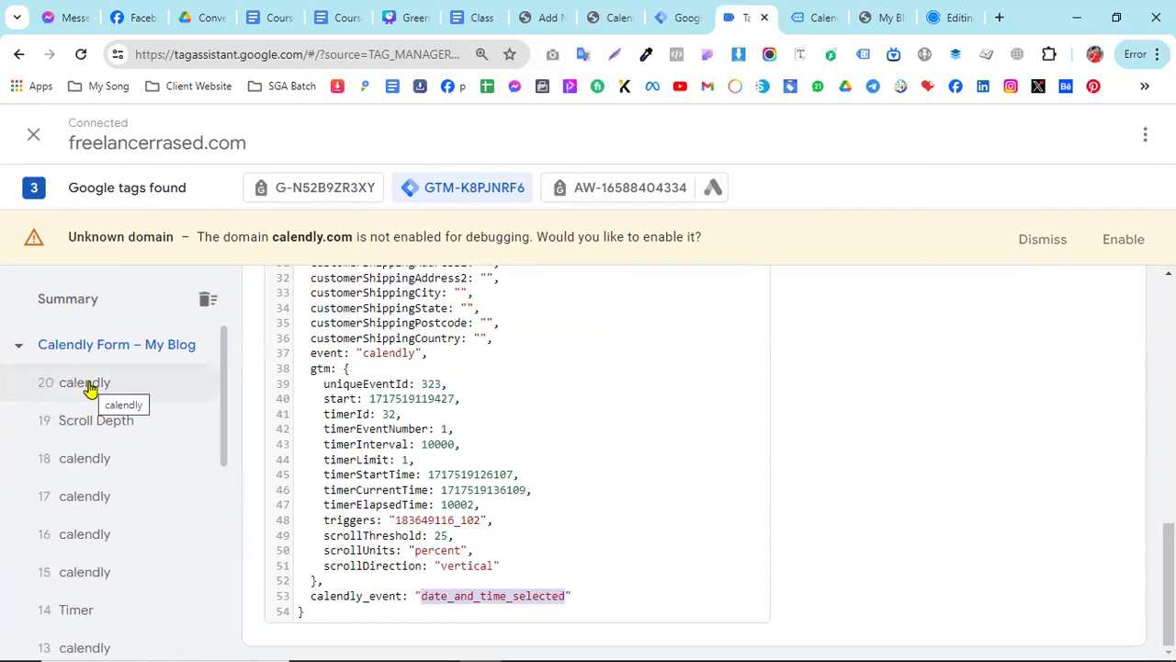
click(92, 391)
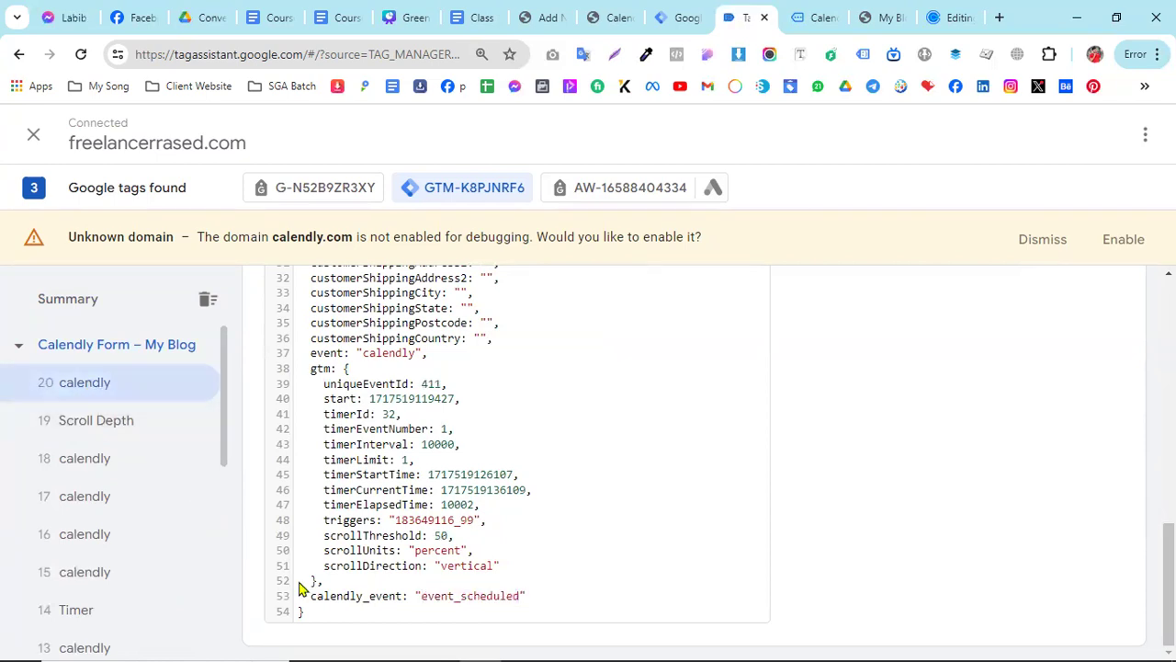
double_click(515, 599)
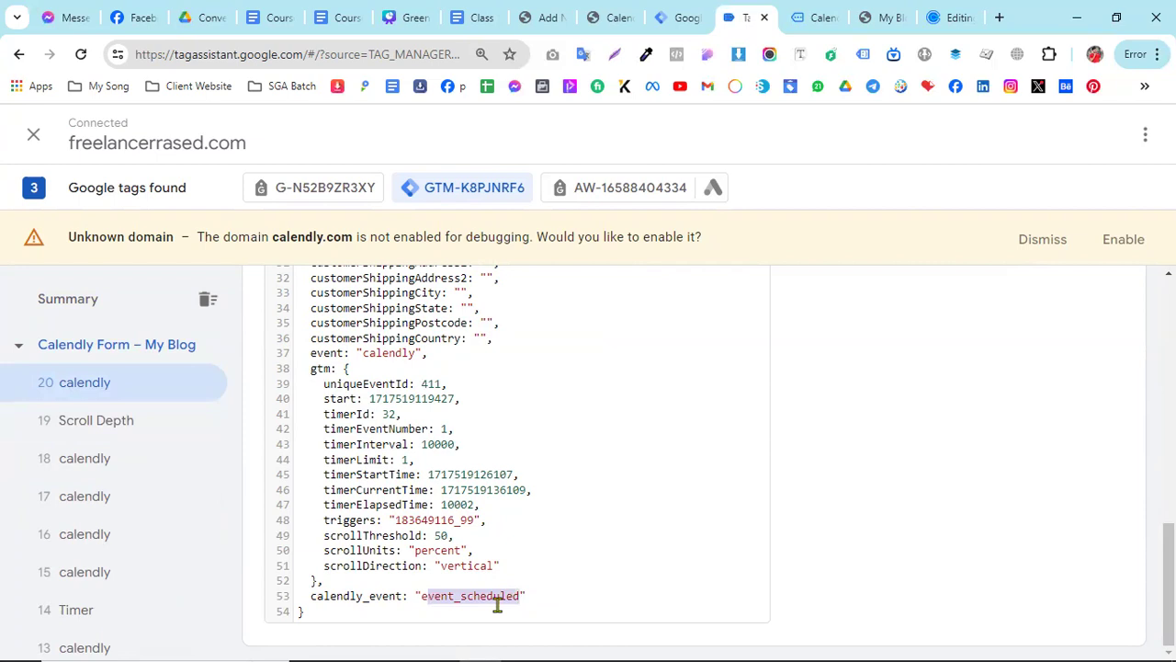
click(452, 606)
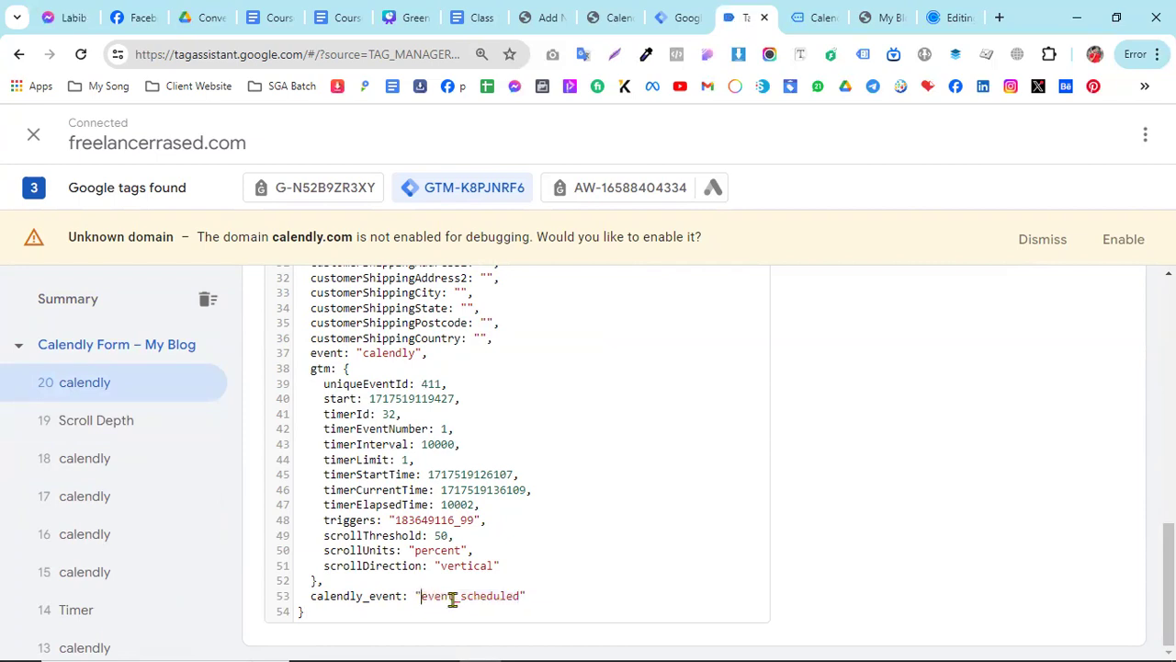
double_click(451, 598)
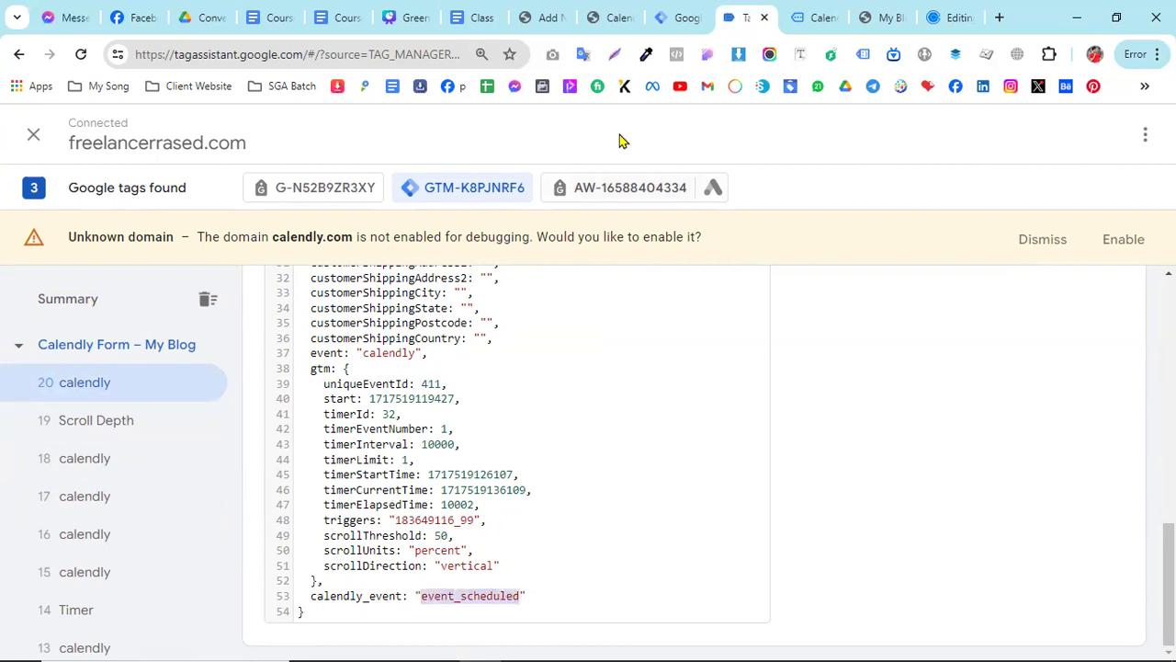
- Check the booking confirmation in the widget on the Calendly Form page
click(815, 17)
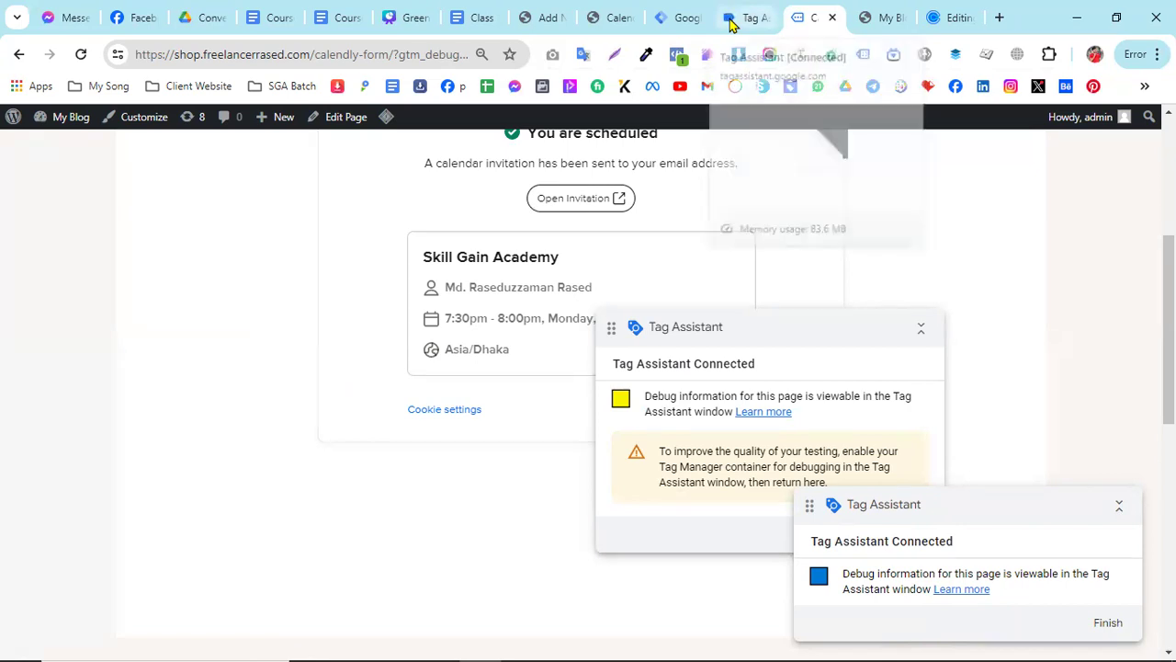
scroll(485, 383, up, 3)
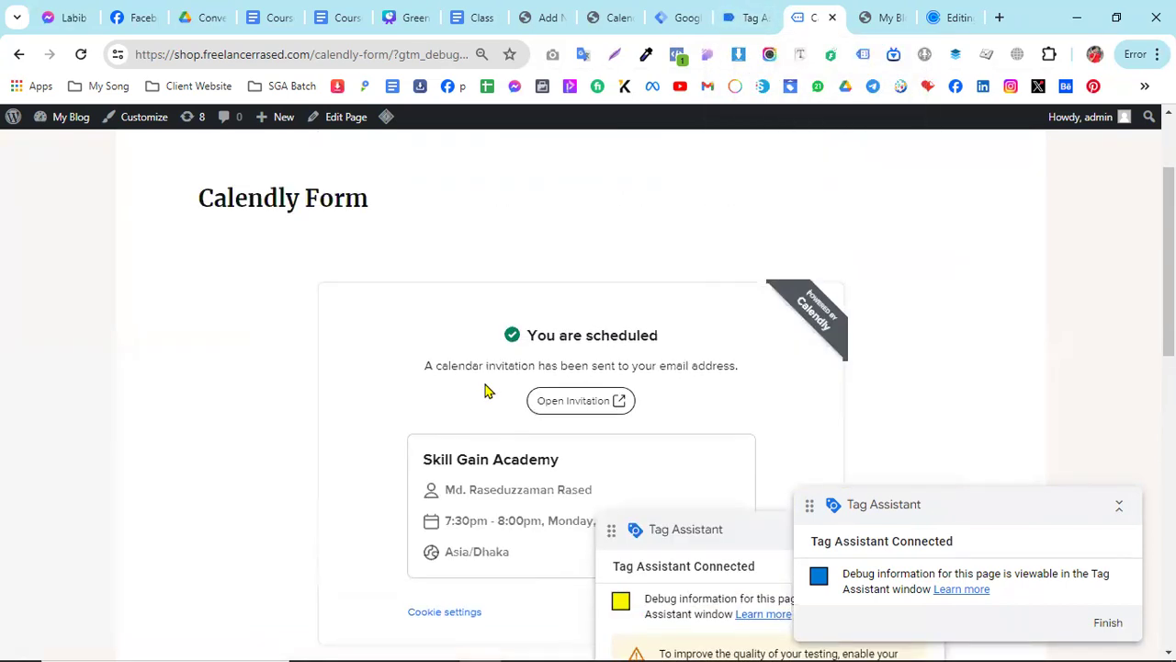
scroll(487, 390, down, 1)
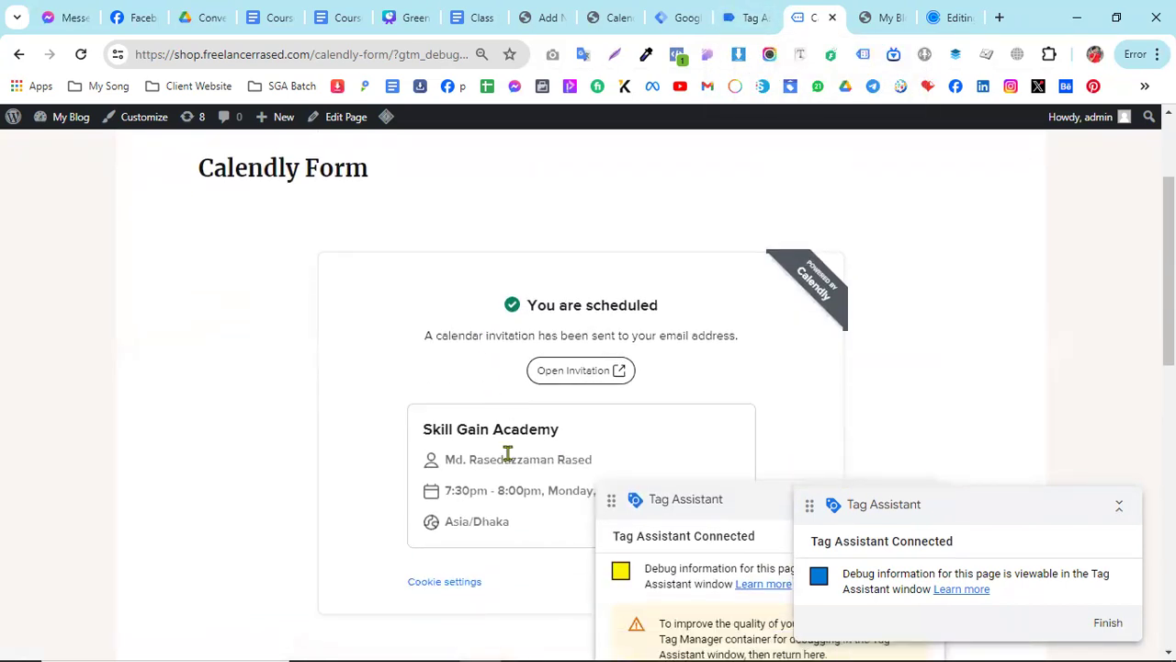
- Switch to the Google Docs document Class 13 Various Custom Form Setup and view the Calendly variable and trigger instructions
click(748, 16)
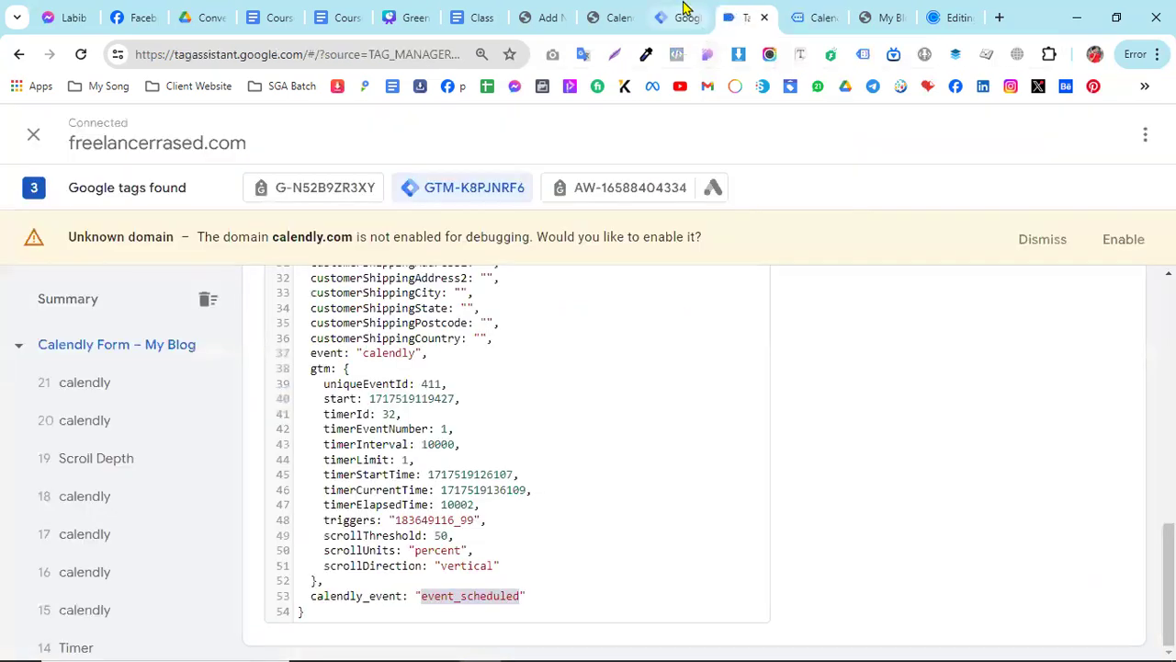
click(682, 11)
click(481, 13)
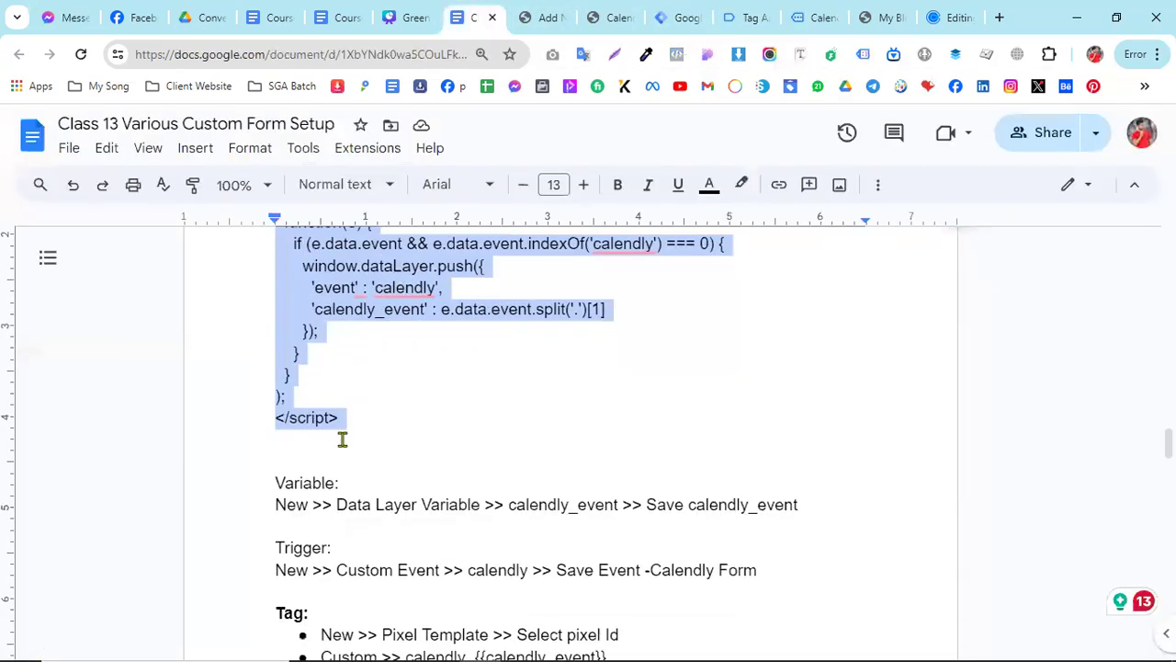
- Highlight the Data Layer Variable instruction in the document and review the calendly event in Tag Assistant and the booking page
scroll(342, 439, down, 1)
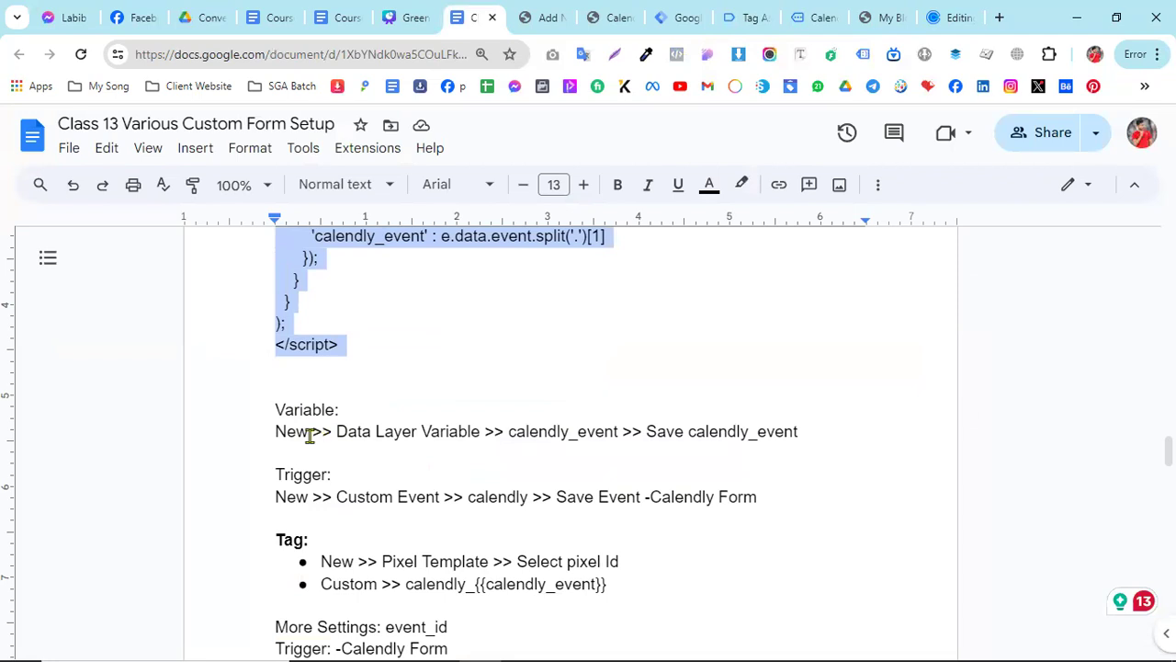
drag(336, 431, 479, 431)
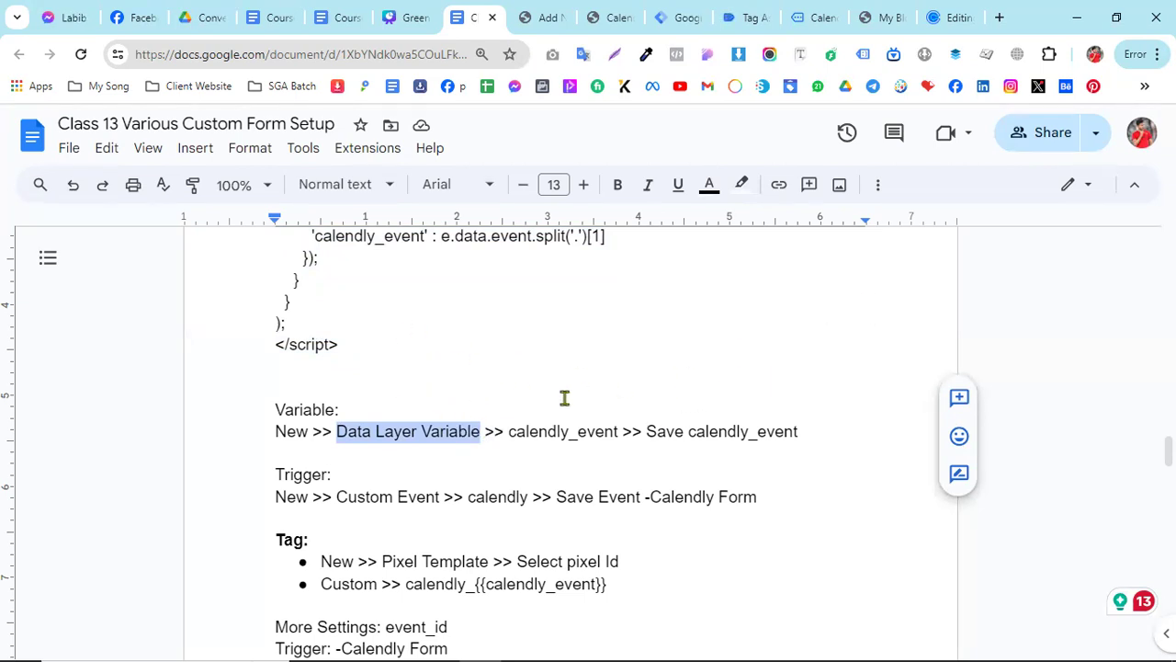
click(752, 18)
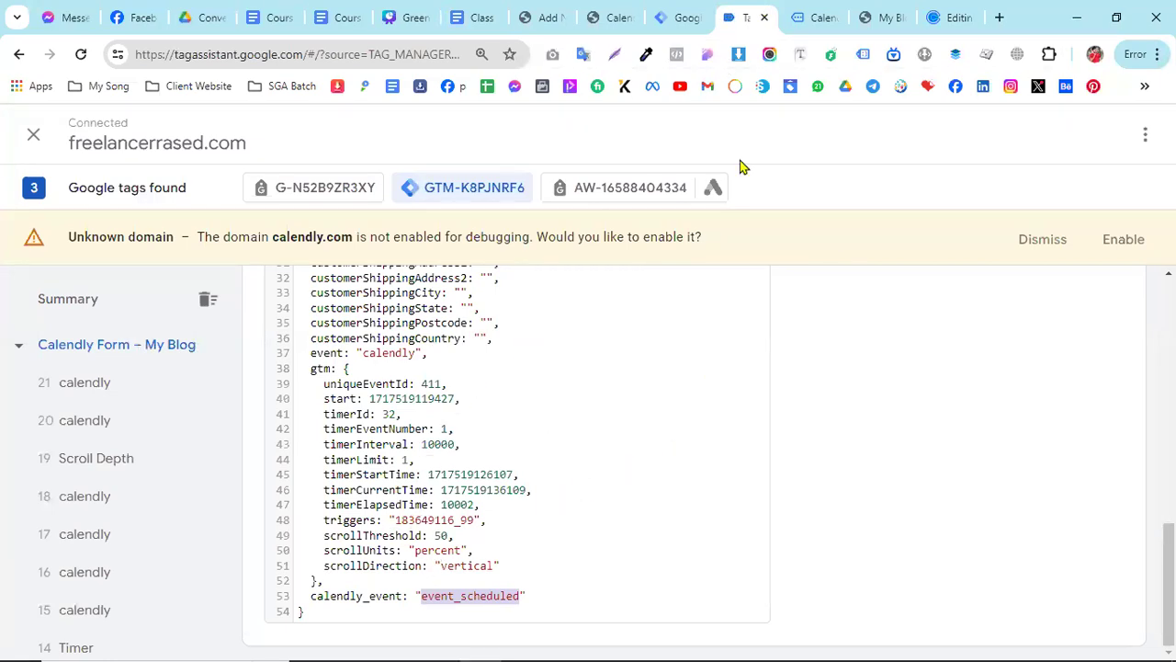
click(791, 13)
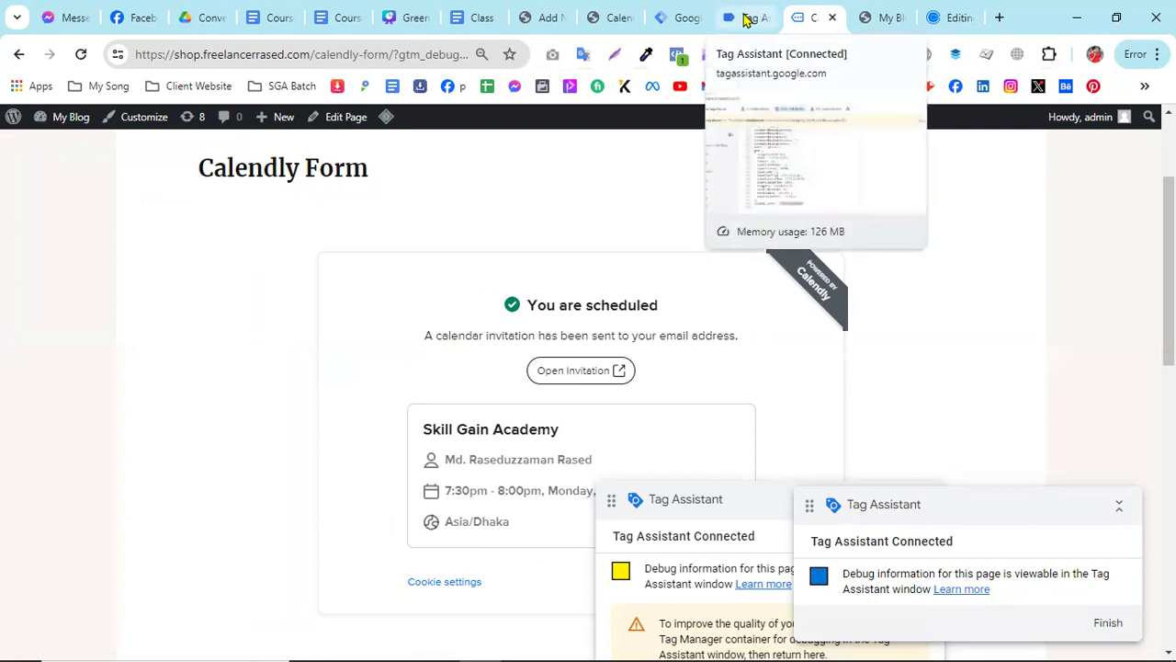
click(479, 17)
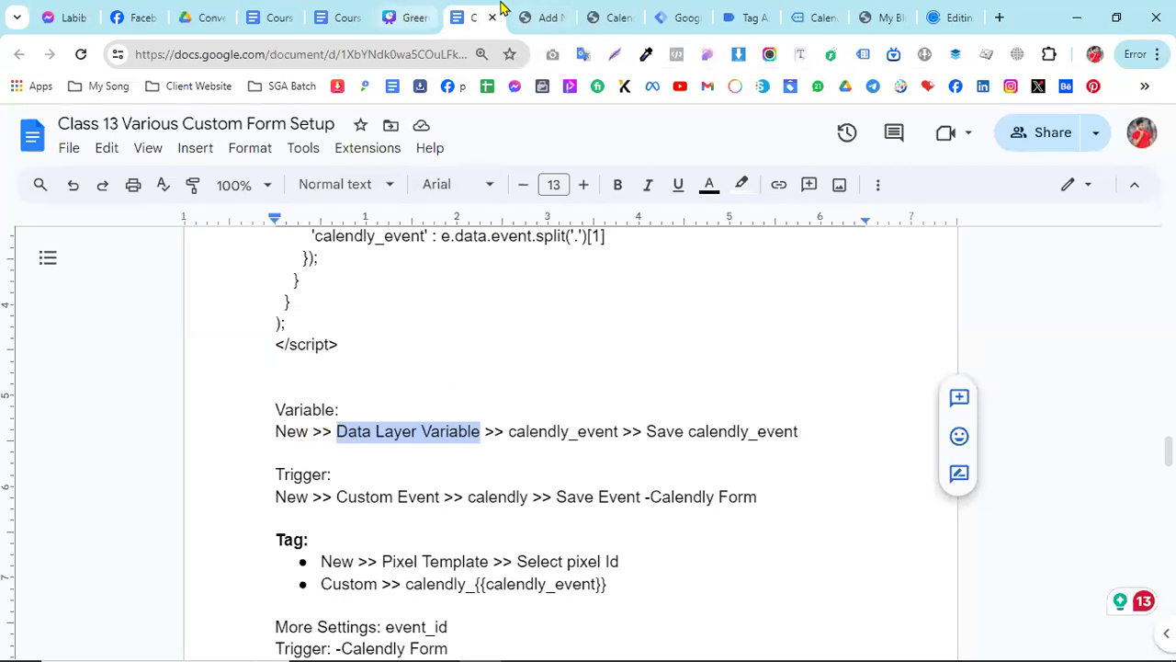
- Switch to Google Tag Manager and start a new user-defined variable of type Data Layer Variable
click(676, 17)
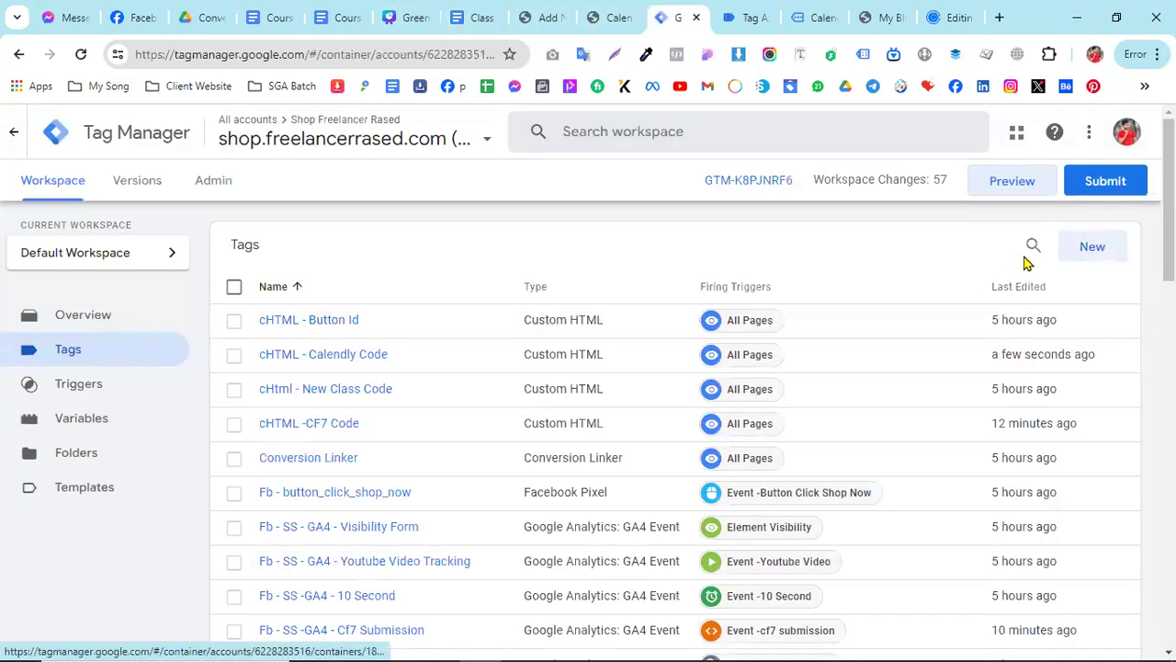
click(92, 422)
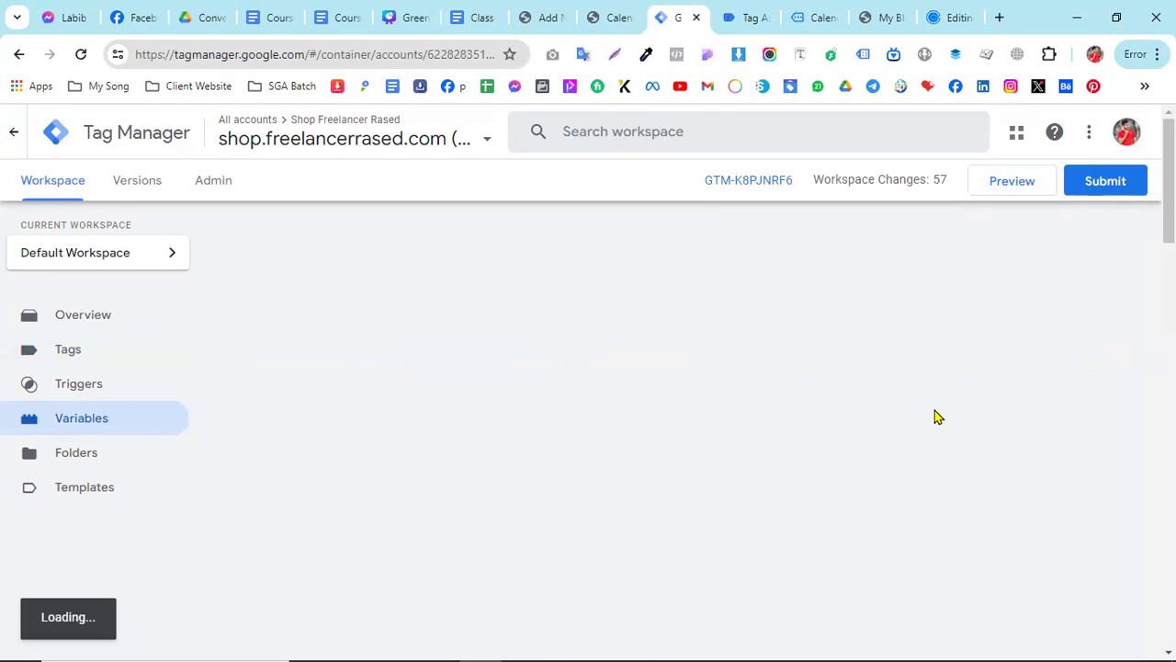
scroll(305, 523, down, 8)
scroll(304, 523, down, 5)
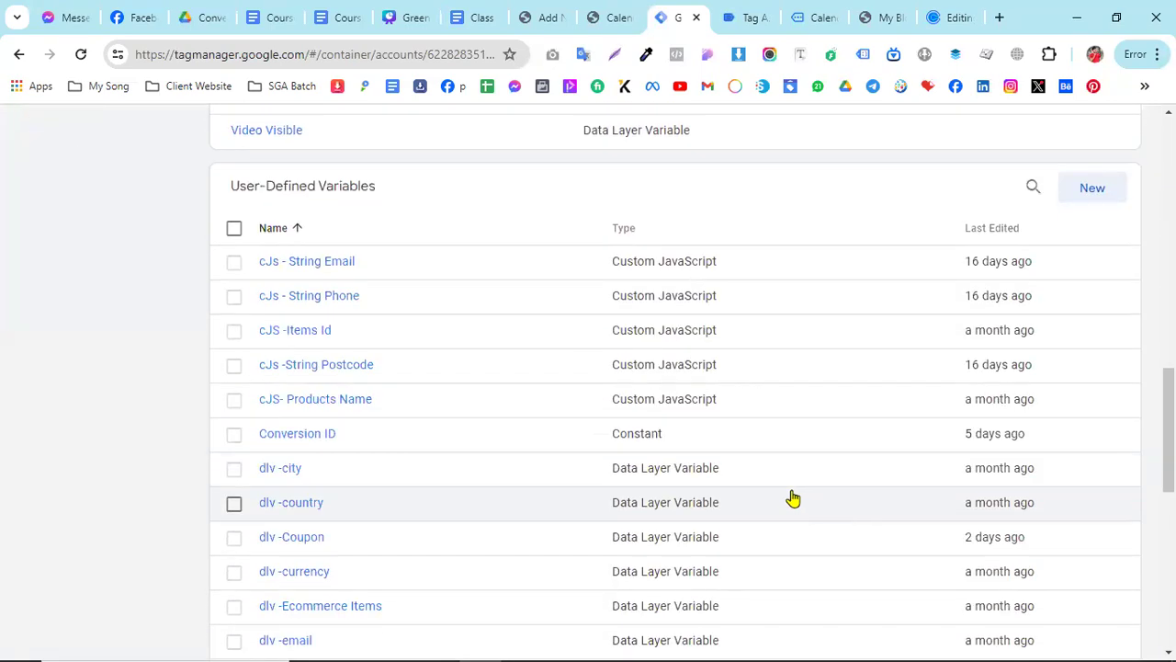
scroll(273, 320, up, 1)
click(1107, 278)
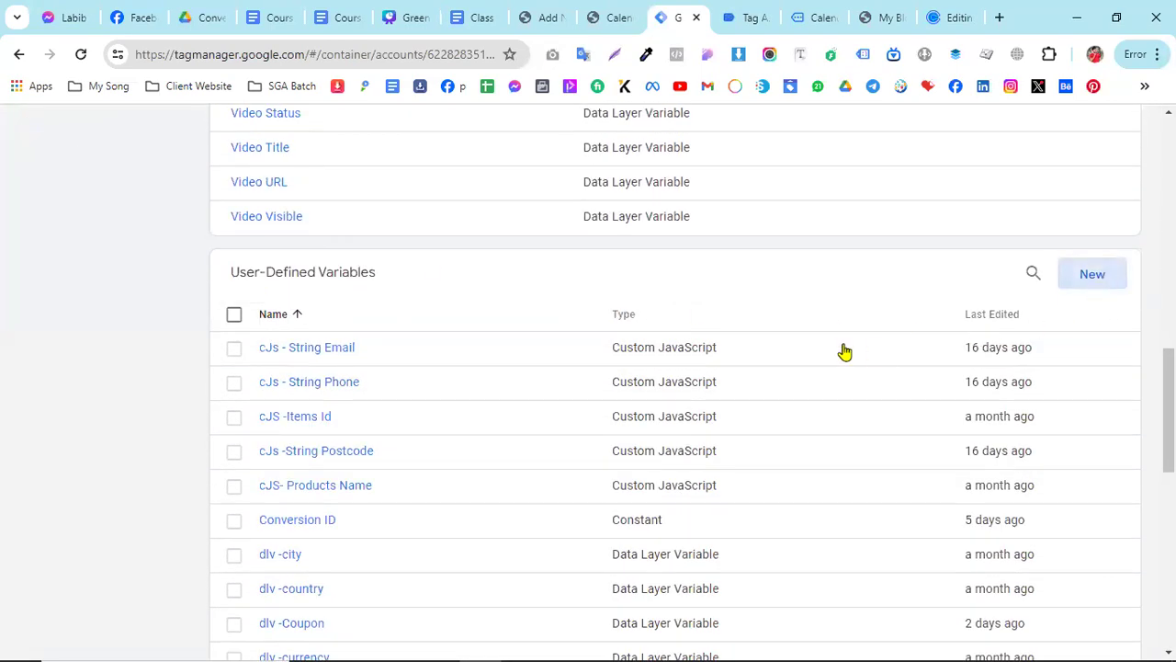
click(809, 305)
scroll(759, 517, down, 2)
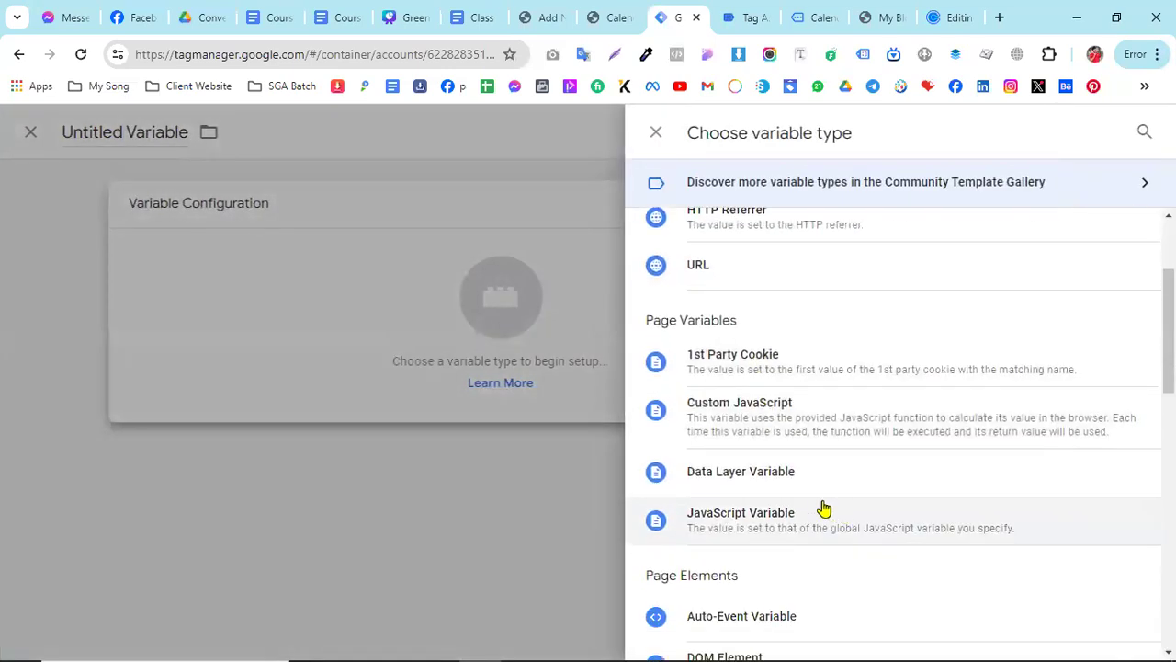
click(780, 470)
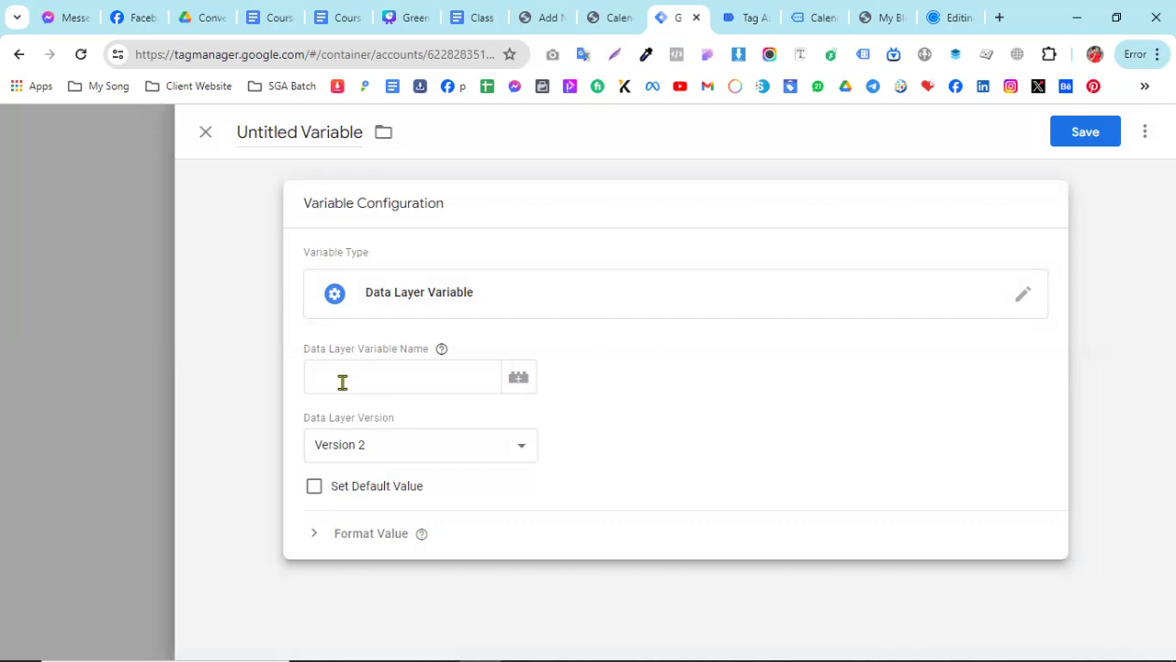
- Check the calendly_event name in the Google Docs instructions and compare its data layer value across the events in Tag Assistant
click(478, 16)
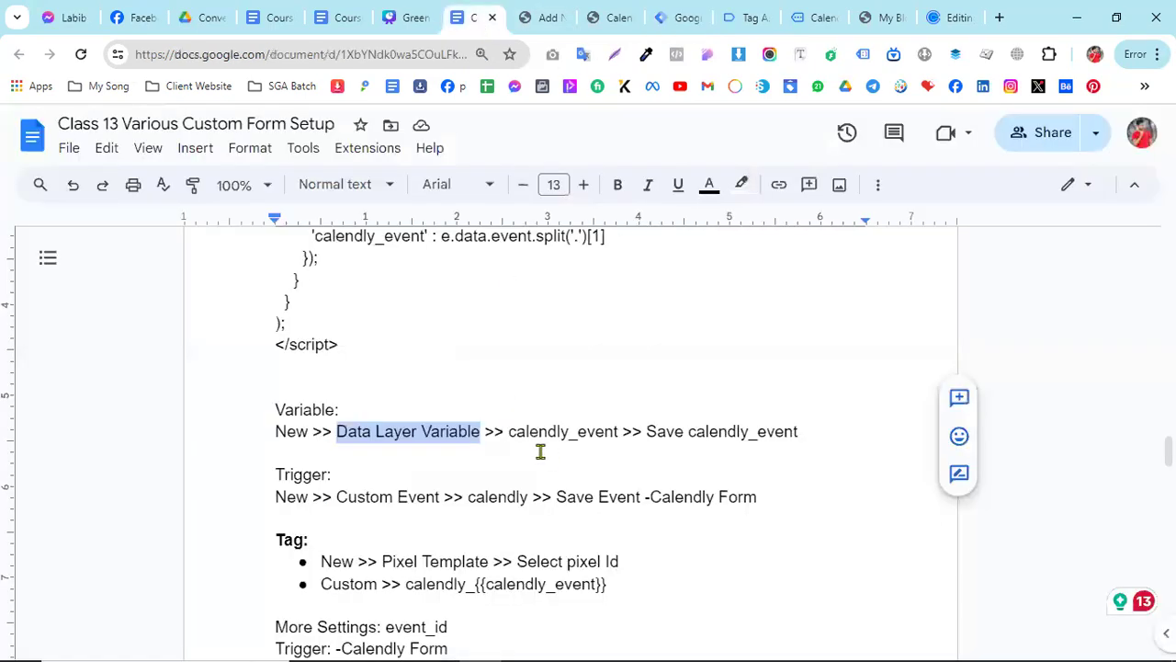
drag(509, 433, 618, 433)
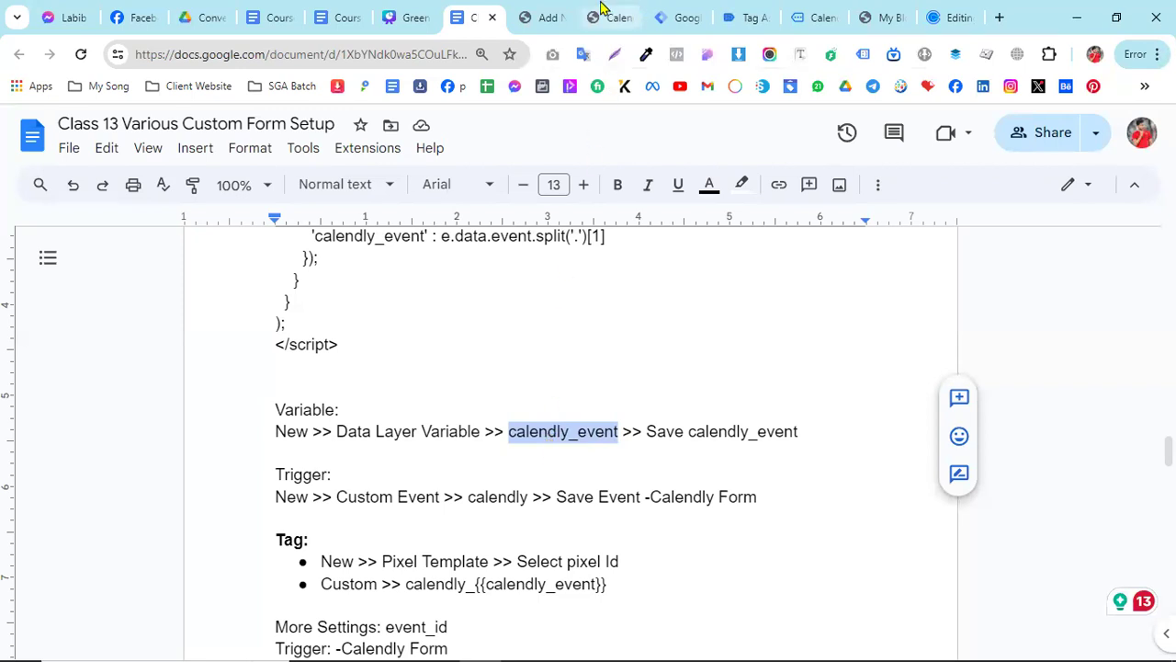
click(740, 16)
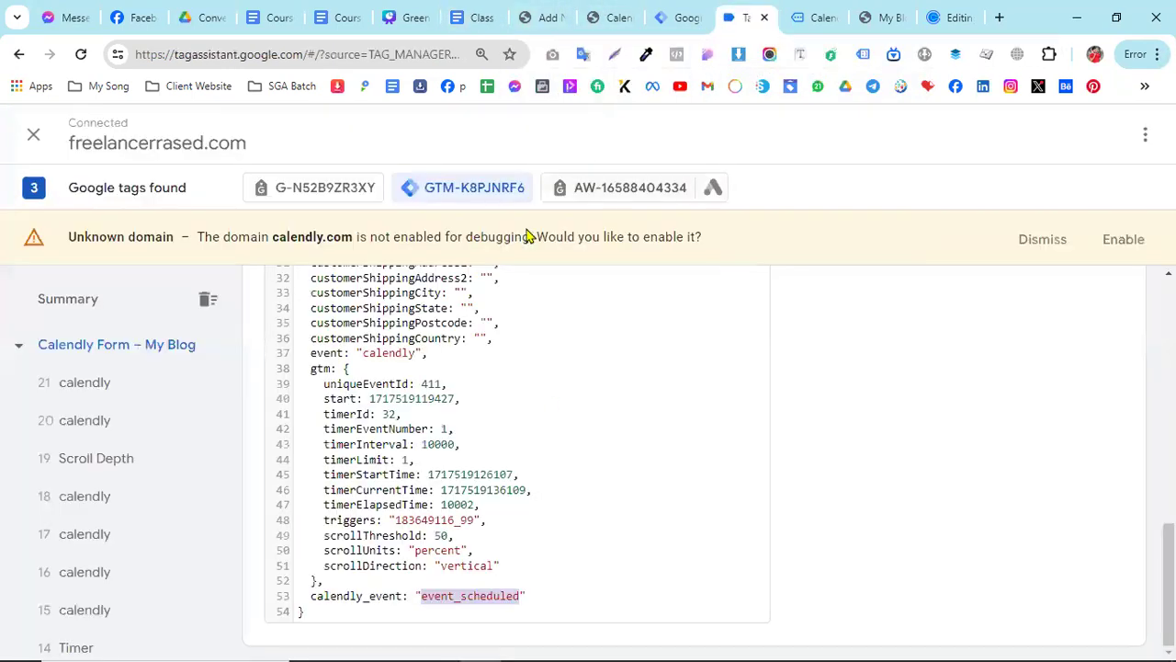
click(441, 600)
drag(425, 598, 521, 598)
drag(400, 598, 311, 598)
click(96, 459)
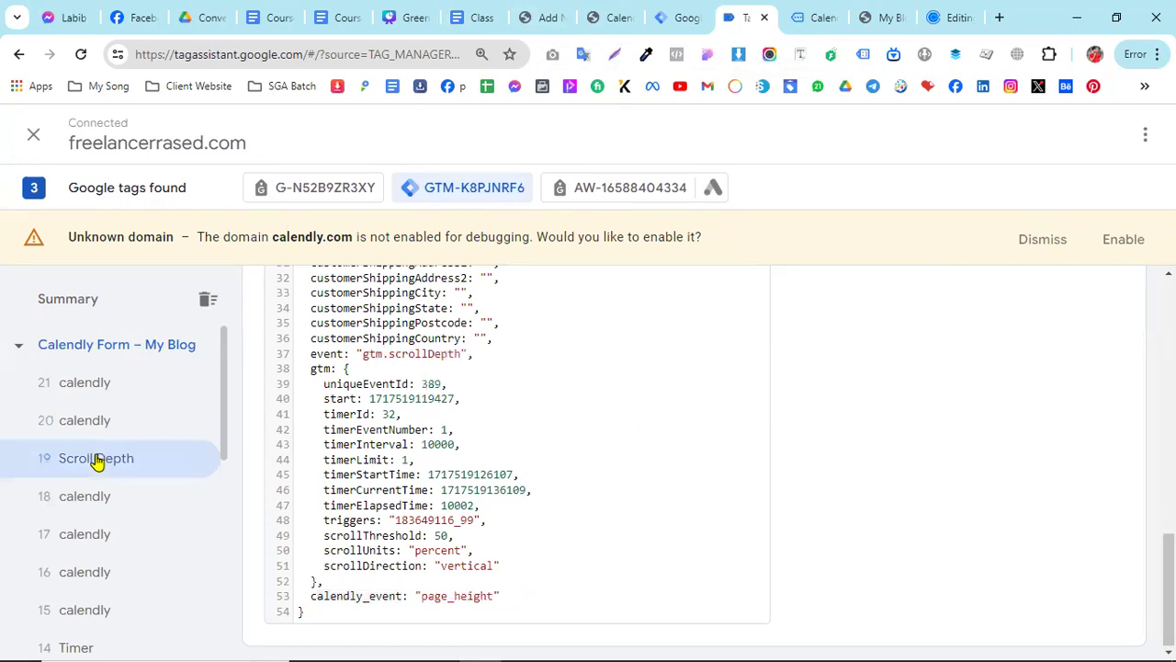
click(91, 494)
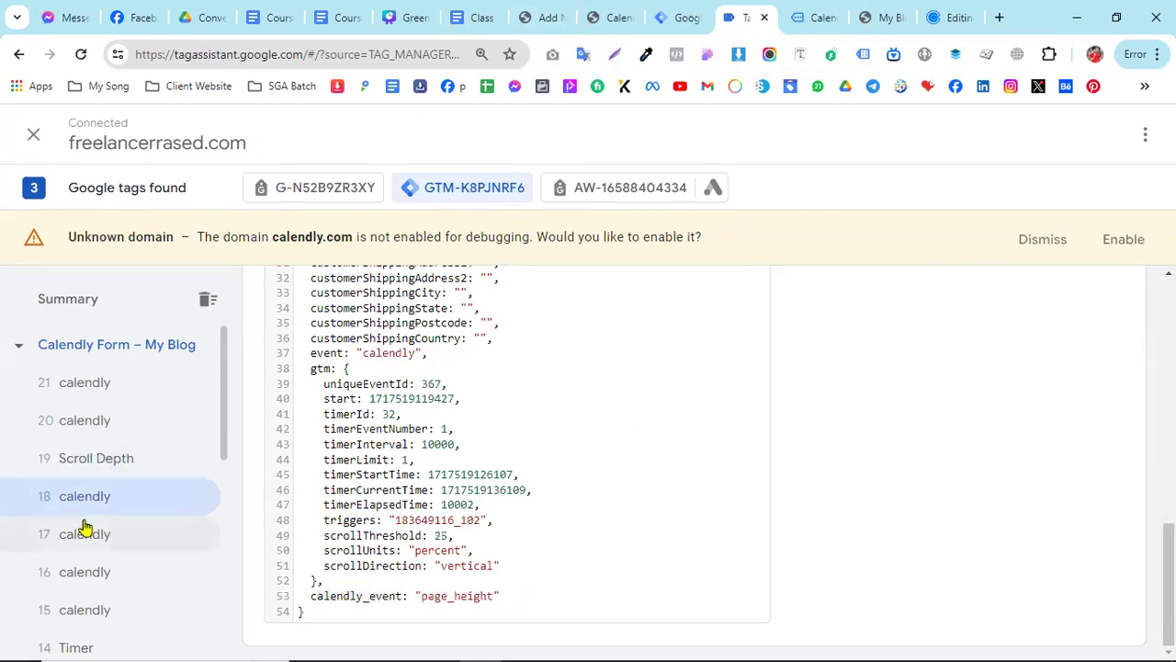
click(82, 528)
click(84, 579)
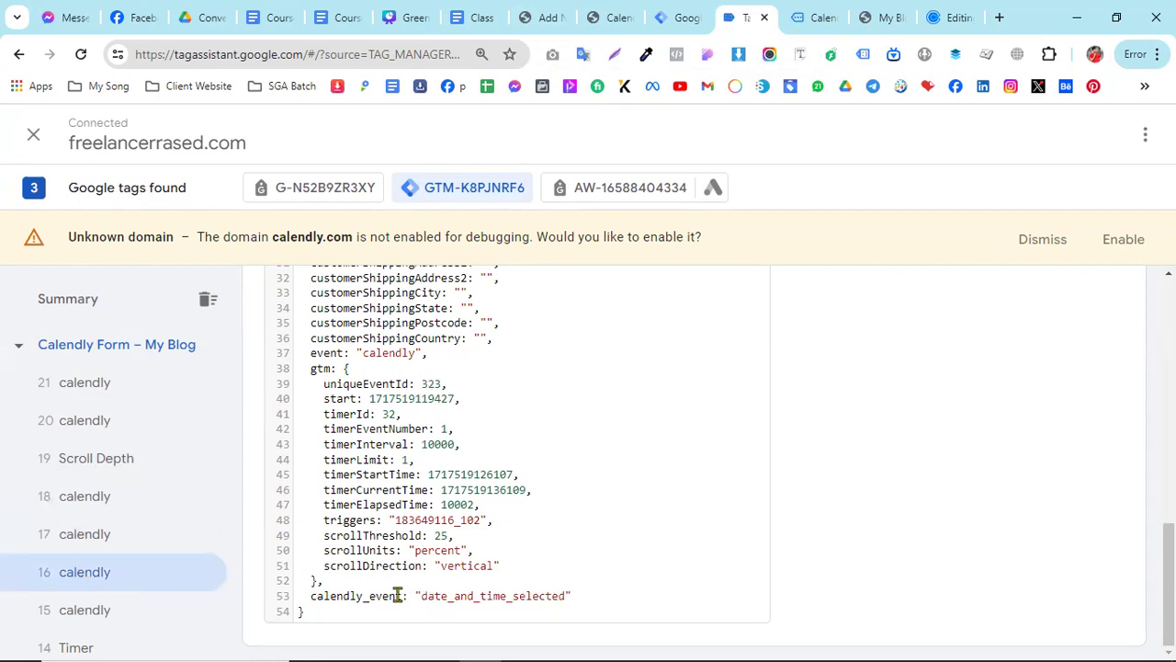
- Copy the calendly_event key from event 16's data layer in Tag Assistant and paste it as the Data Layer Variable Name in Tag Manager
drag(378, 595, 323, 596)
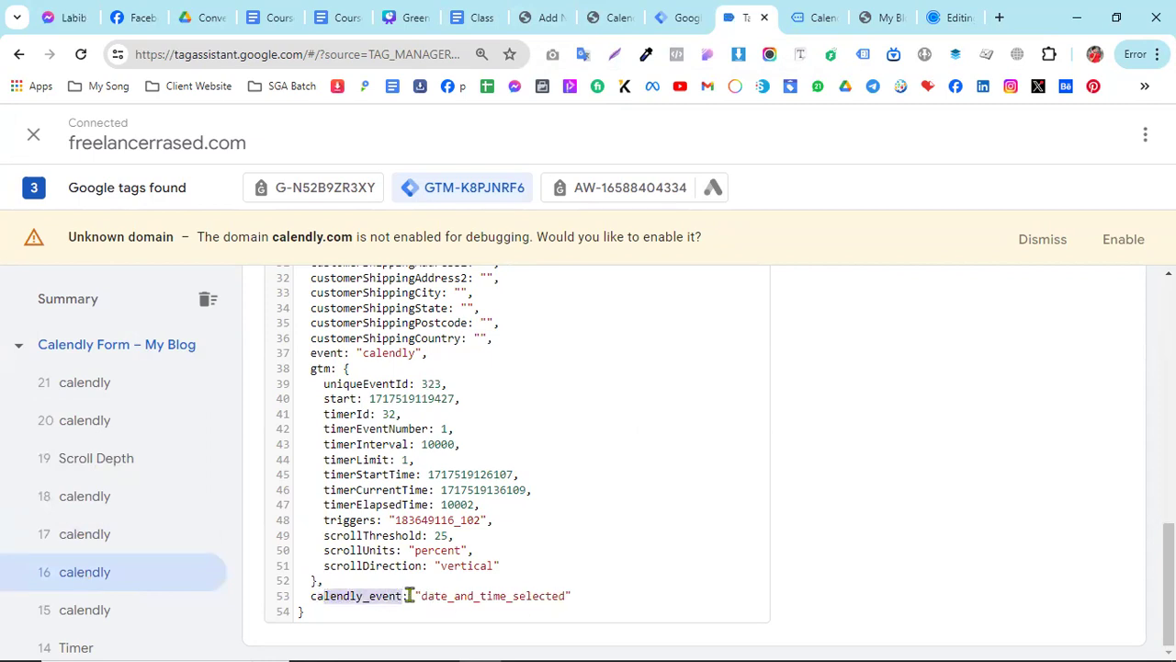
drag(425, 595, 551, 596)
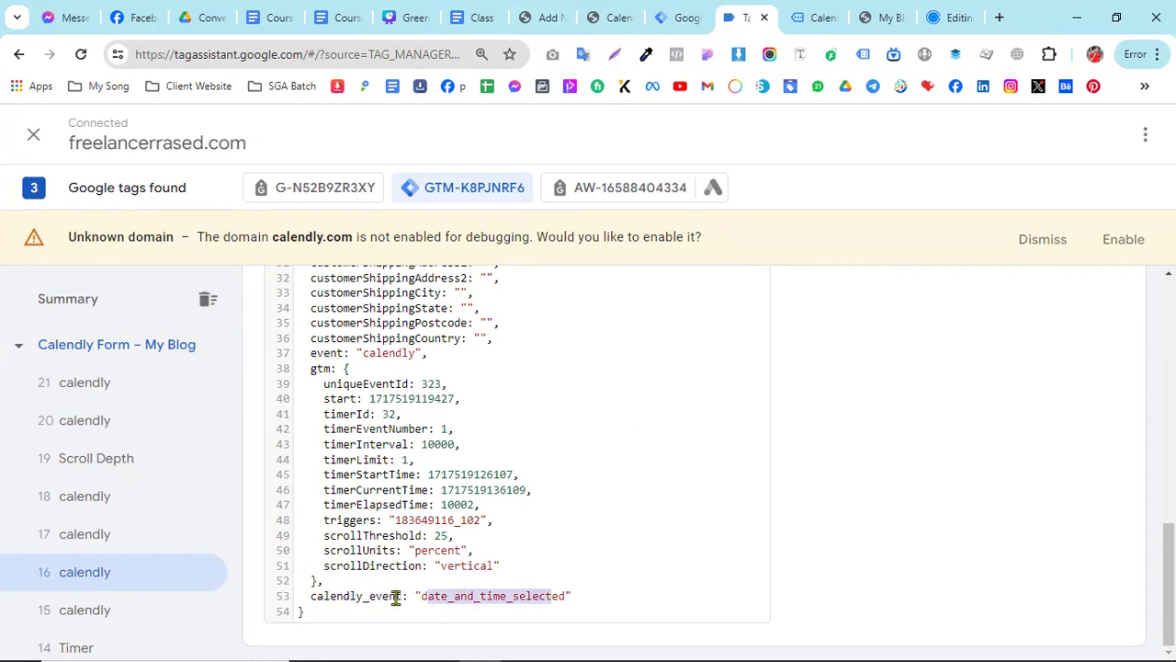
drag(403, 595, 312, 596)
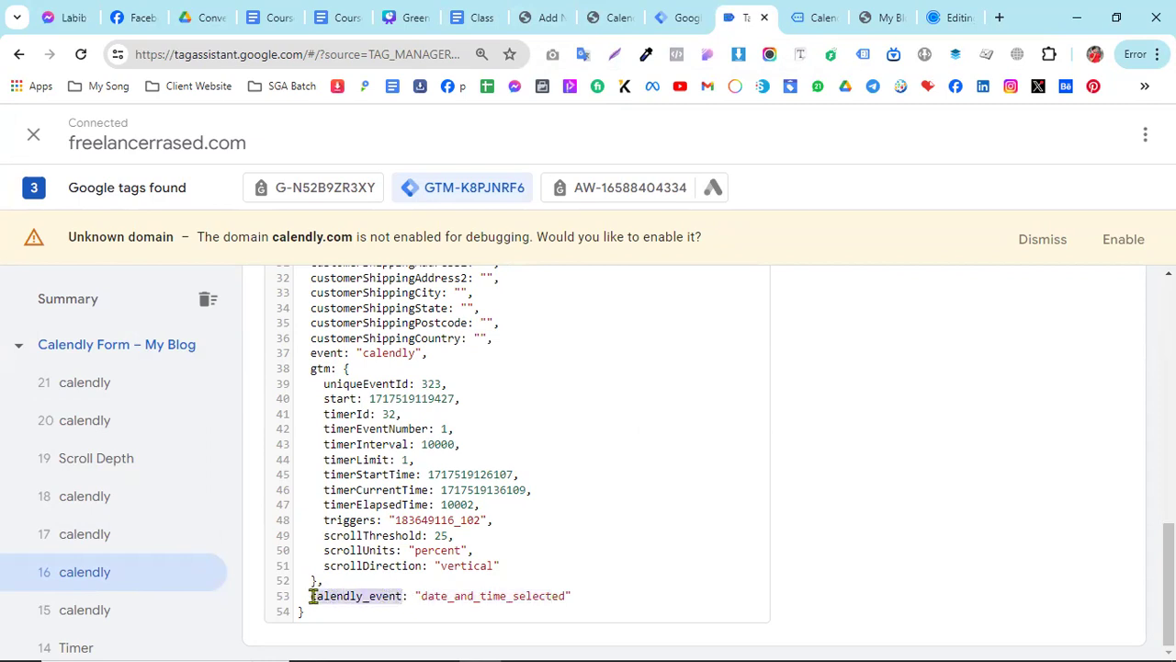
right_click(336, 599)
click(382, 306)
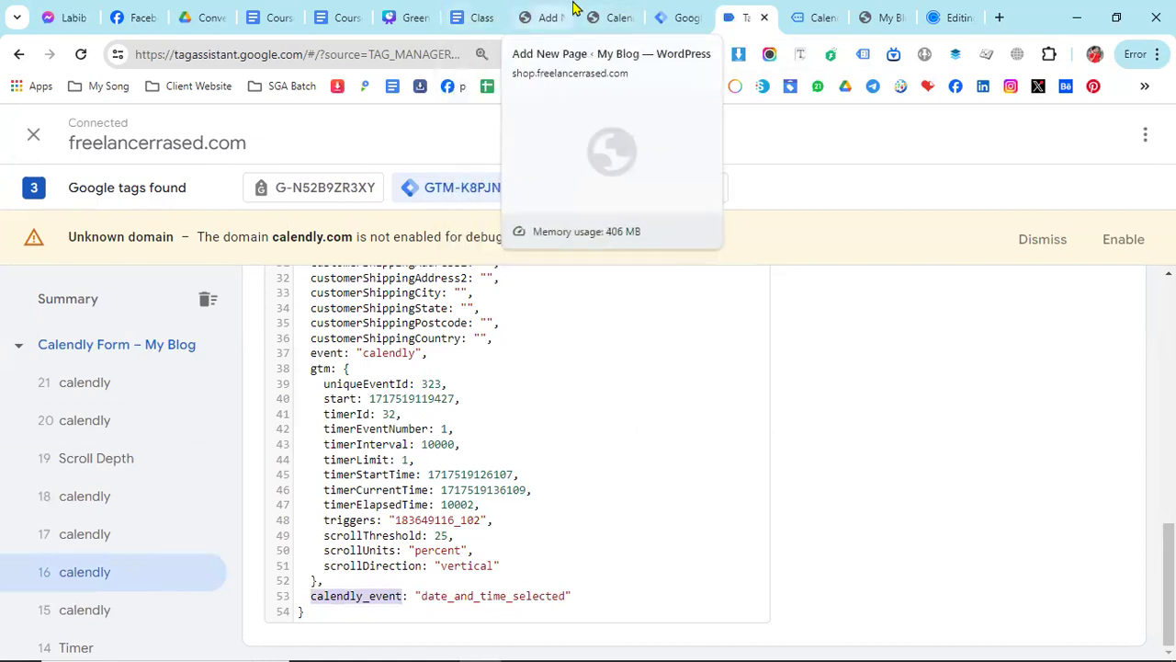
click(621, 11)
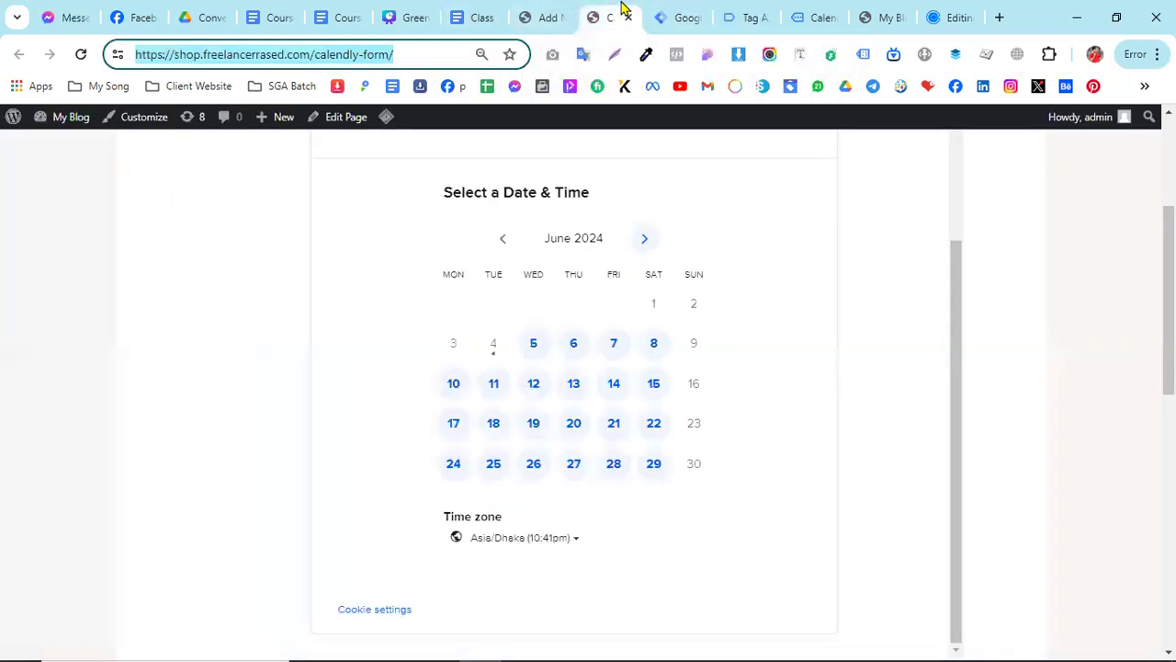
click(662, 10)
click(368, 386)
right_click(368, 384)
click(423, 216)
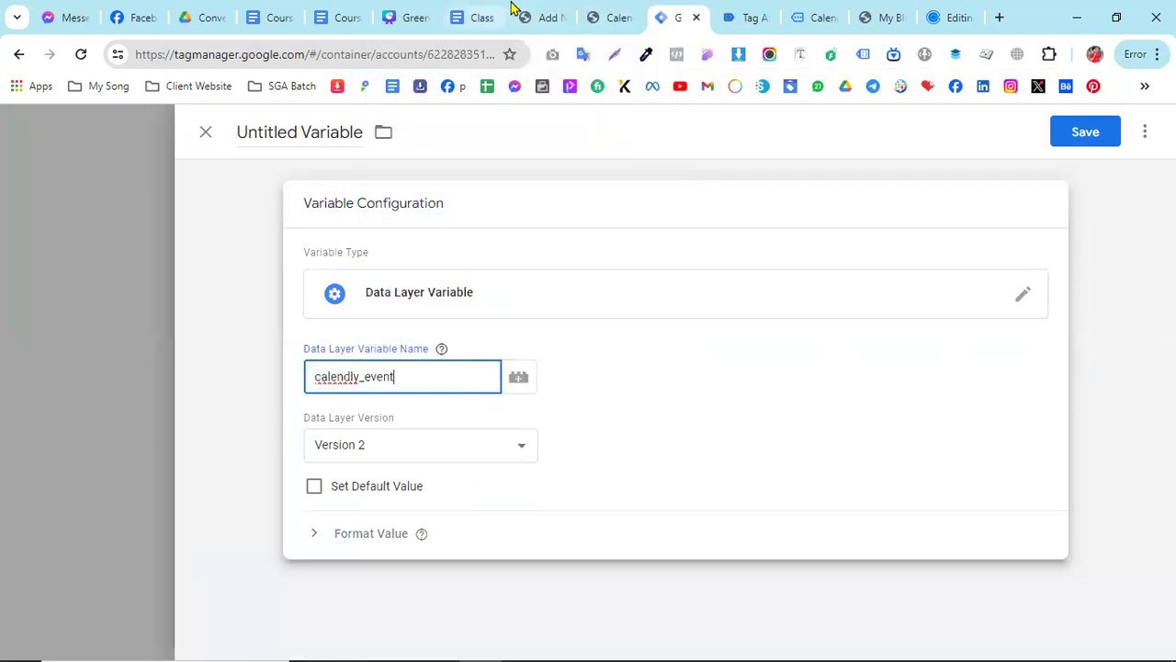
- Check the variable instructions in the document, name the Tag Manager variable "dlv -calendly event" and save it
click(485, 17)
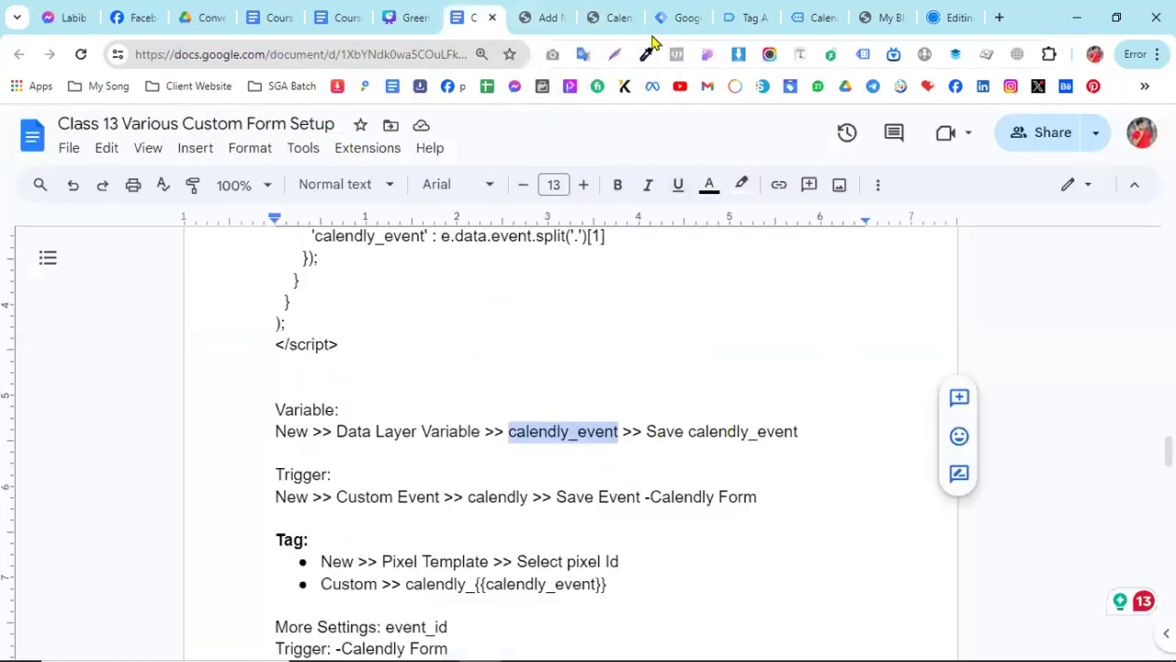
click(679, 15)
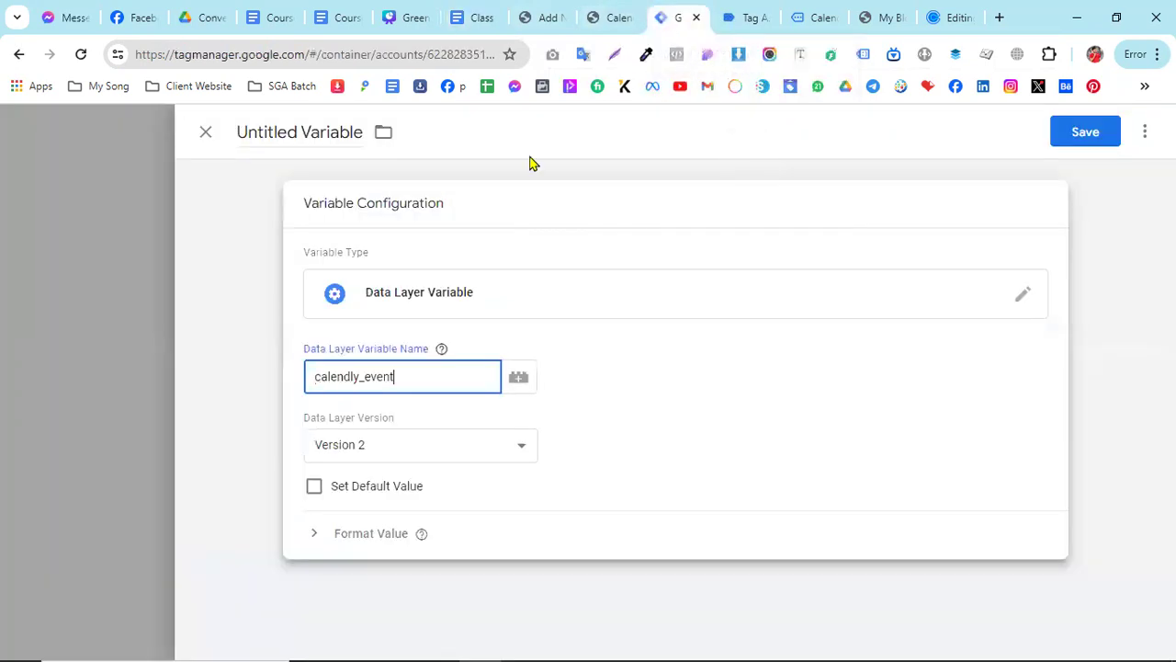
click(330, 132)
text(dlv -)
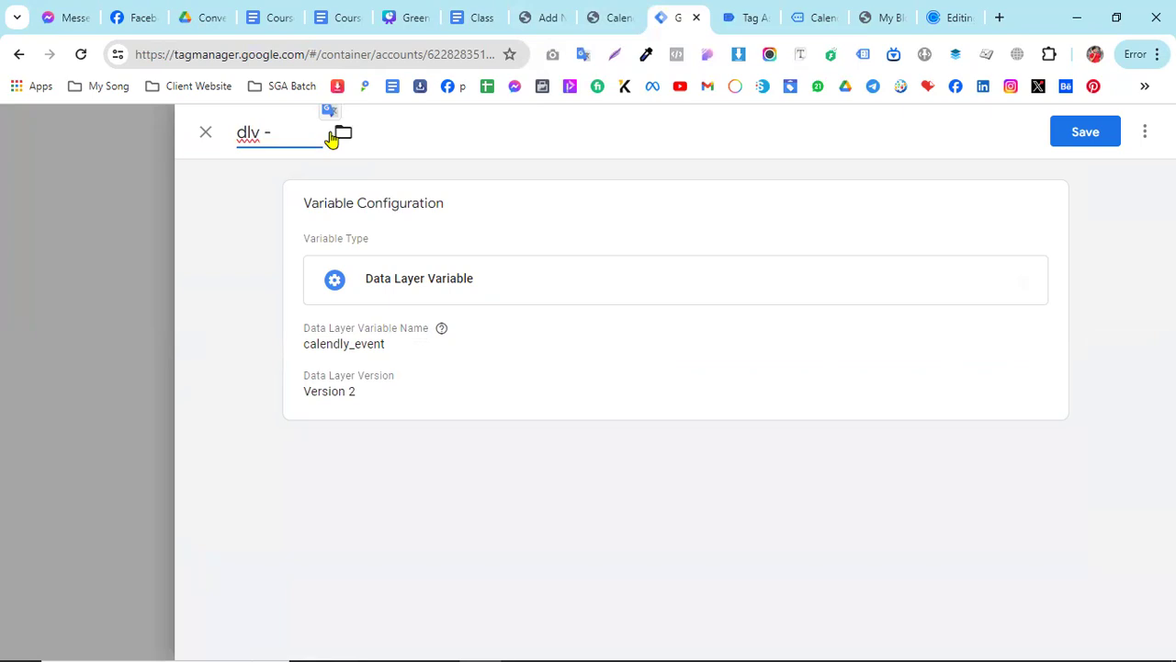
text(calendly event)
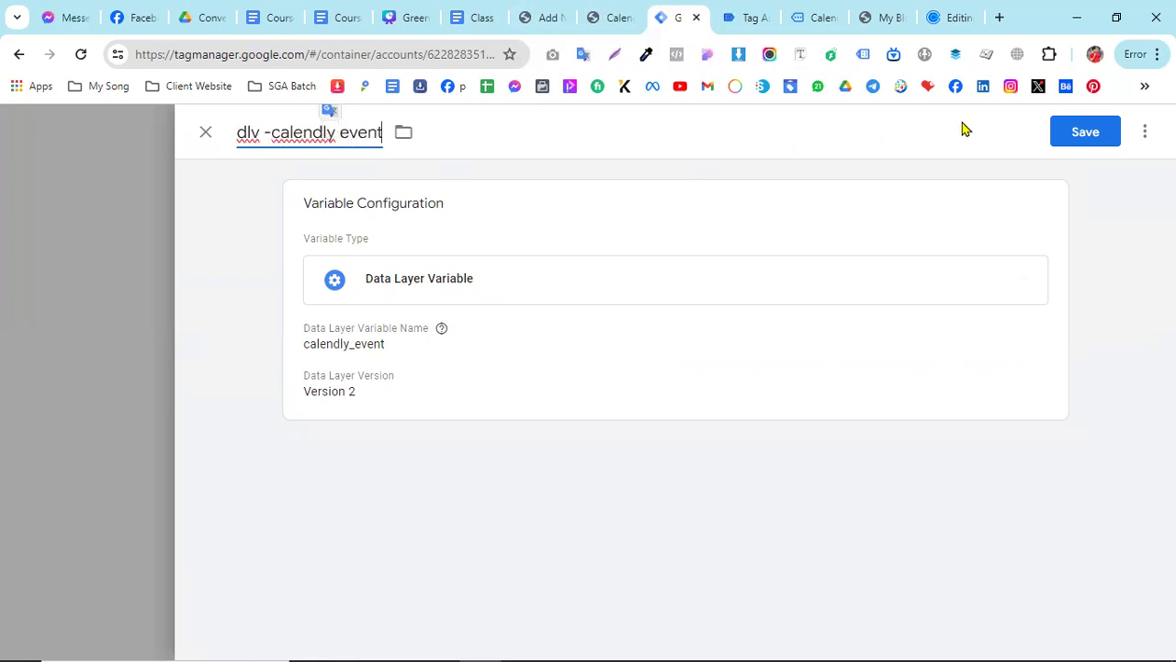
click(1085, 131)
- Review the Calendly trigger and tag instructions in the Google Docs document and return to Tag Manager
click(479, 16)
scroll(320, 442, down, 2)
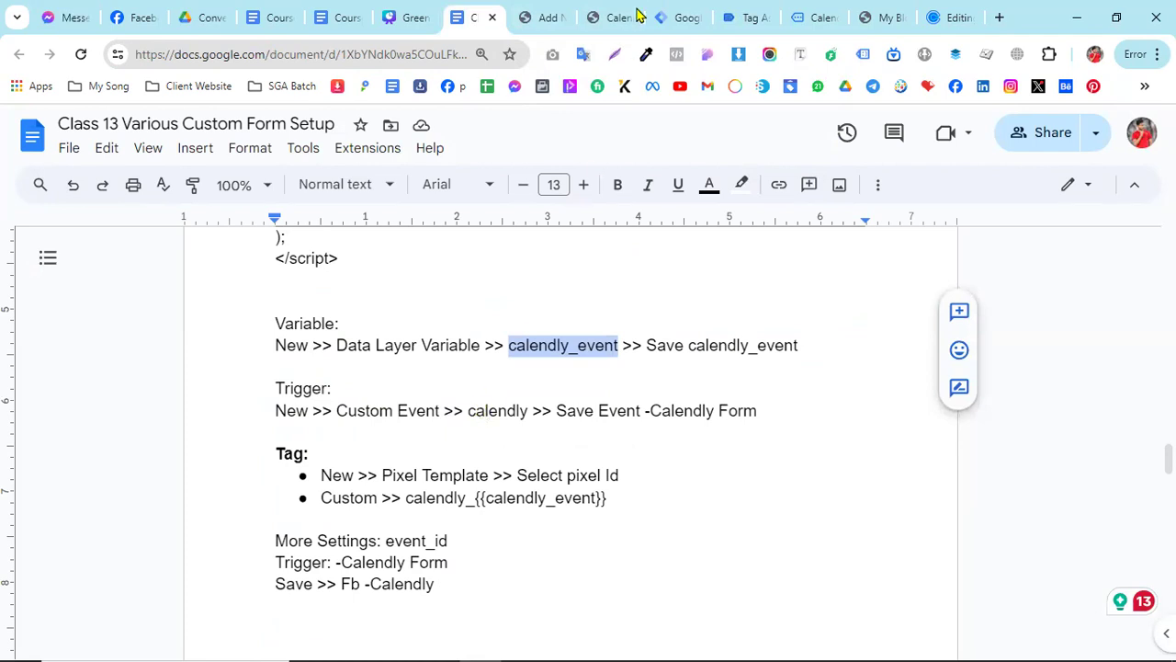
click(689, 15)
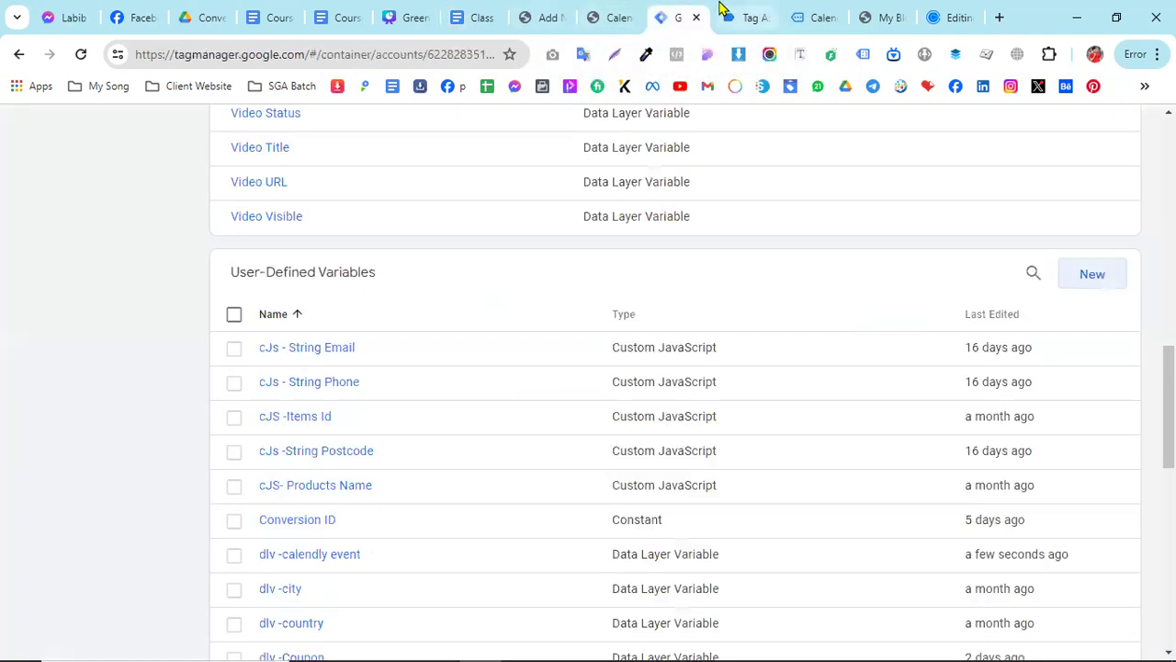
- Copy the event name calendly from the API call of event 16 in Tag Assistant
click(728, 11)
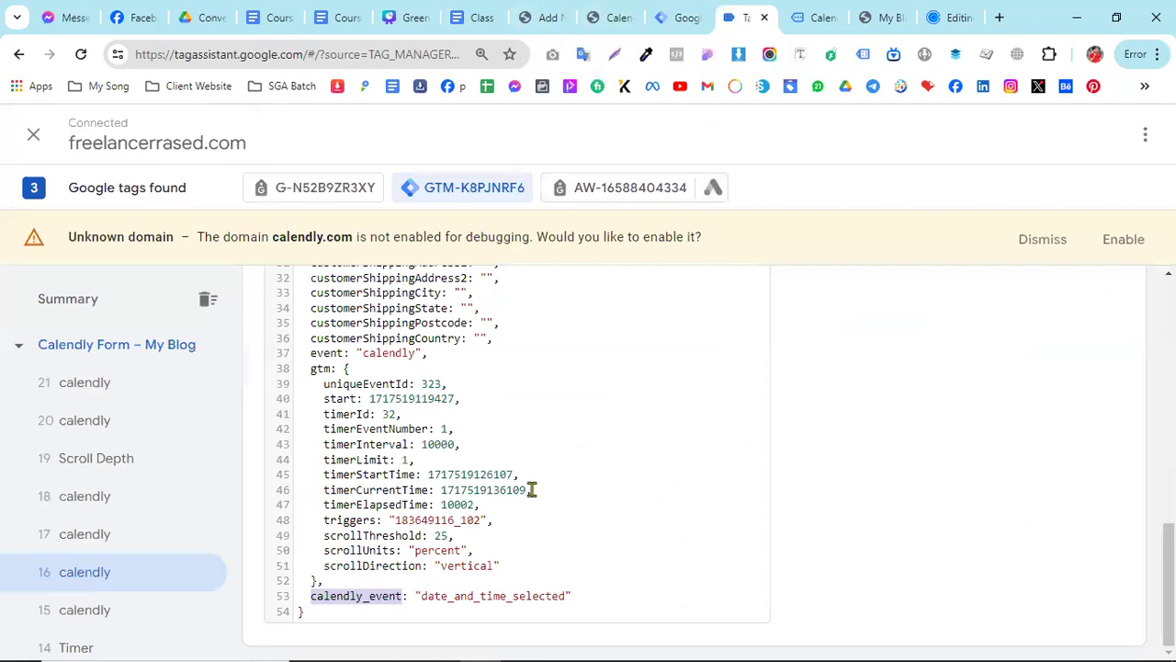
scroll(531, 489, up, 8)
scroll(531, 489, down, 2)
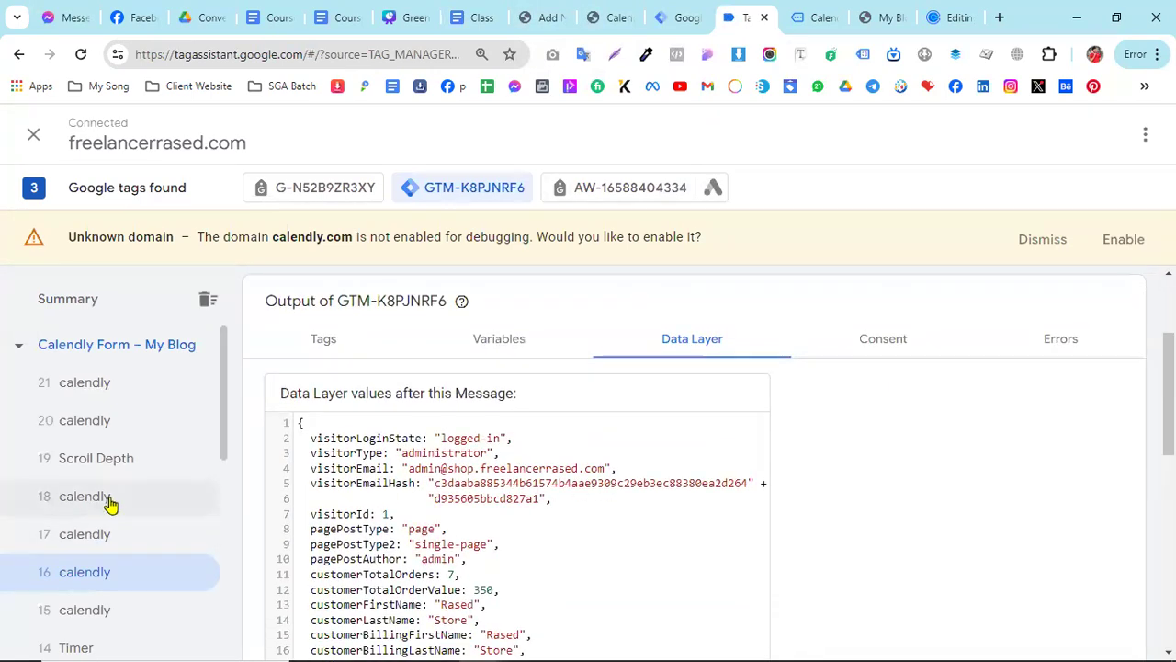
scroll(417, 417, up, 2)
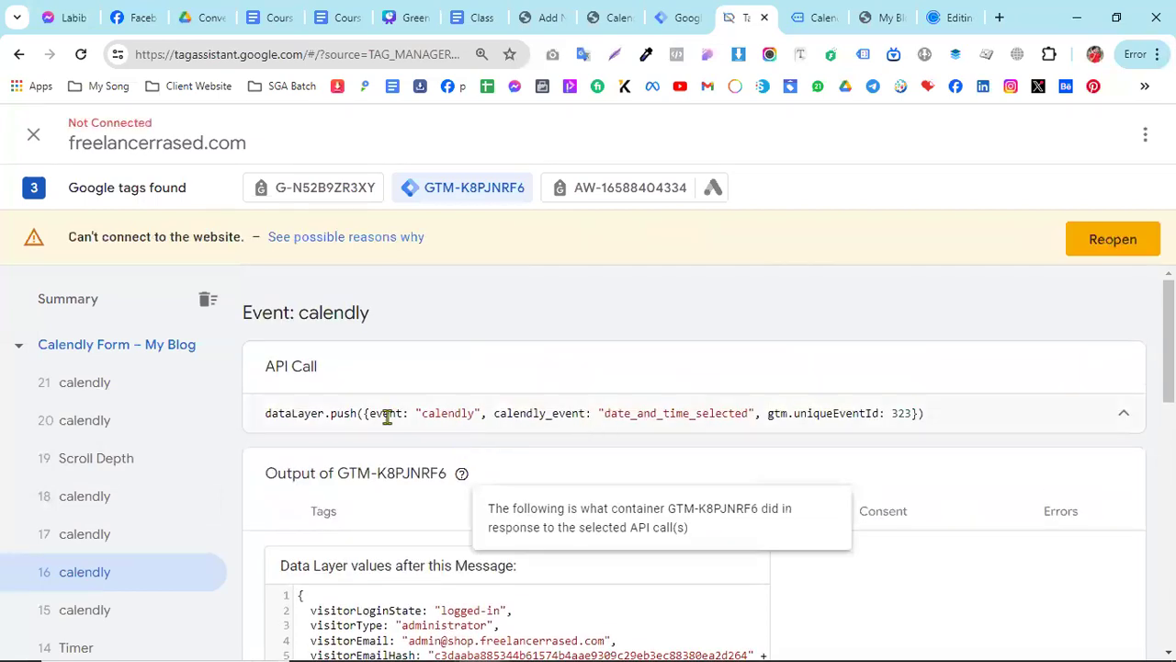
drag(420, 413, 475, 415)
right_click(461, 413)
click(519, 125)
- Switch to Tag Manager and create a Custom Event trigger with the copied event name calendly, firing on all custom events
click(690, 5)
scroll(142, 373, up, 10)
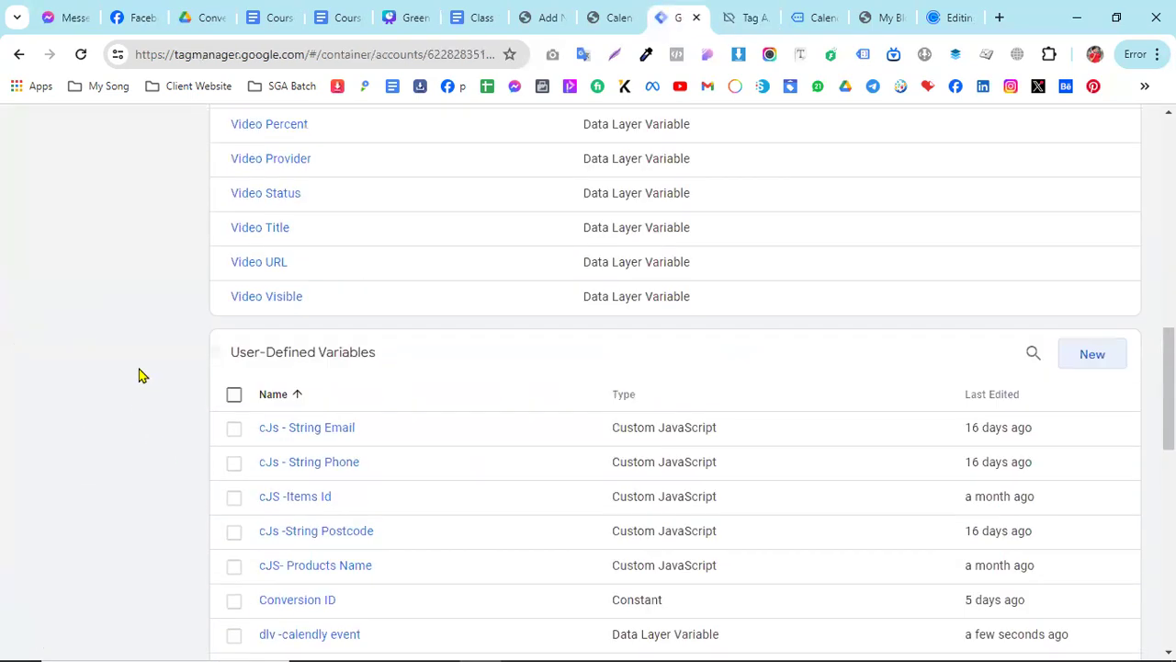
click(94, 391)
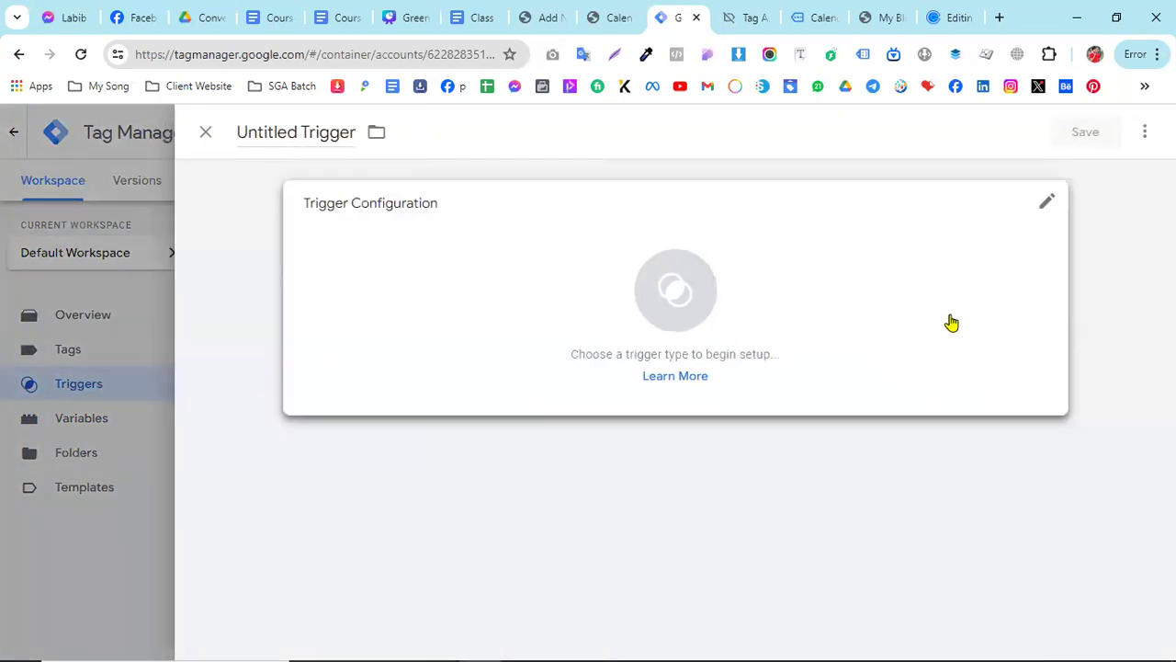
click(950, 322)
scroll(919, 496, down, 3)
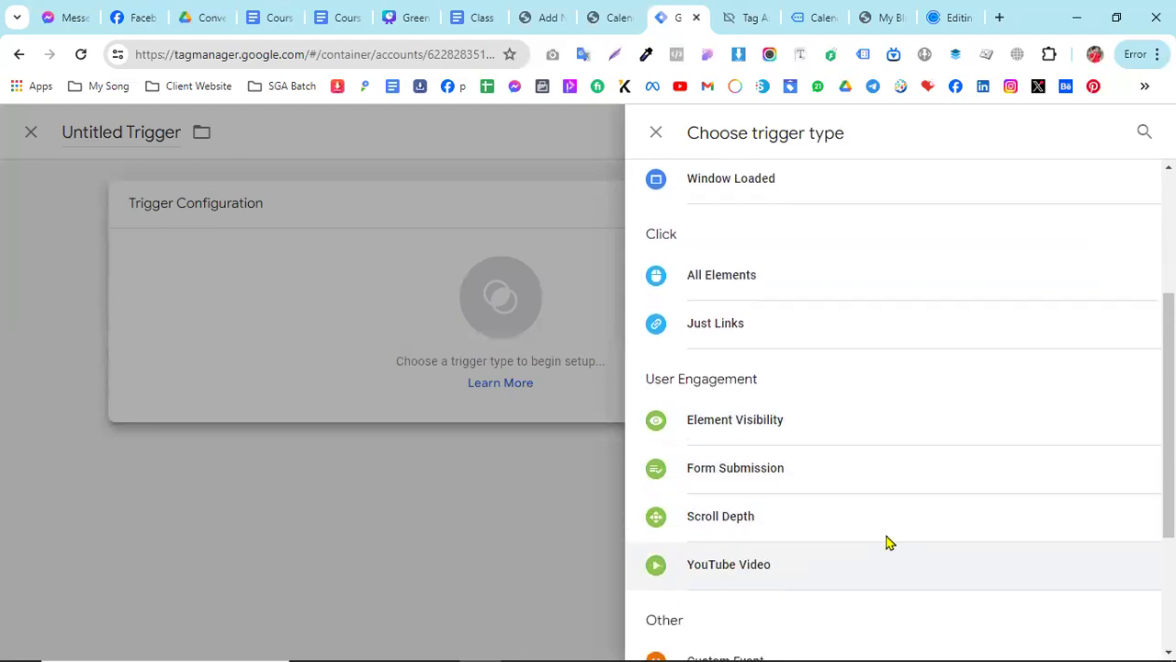
scroll(888, 542, down, 1)
click(735, 561)
click(346, 376)
right_click(347, 376)
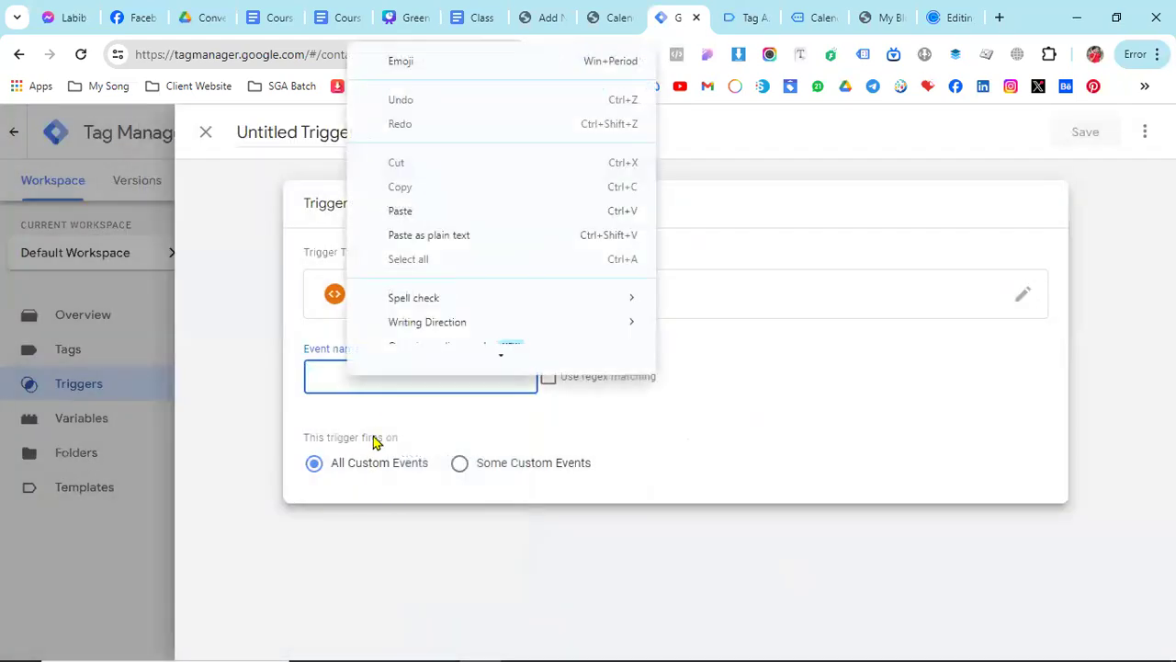
click(409, 223)
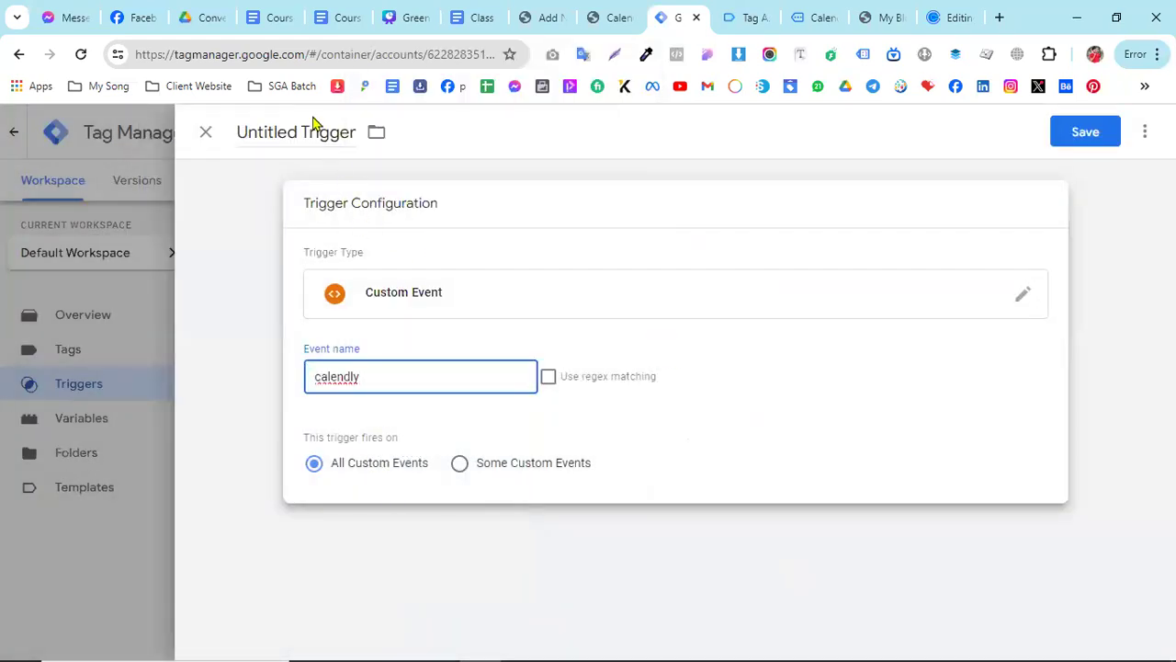
- Name the trigger "Event -Calendly" and save it
click(291, 130)
text(Ev)
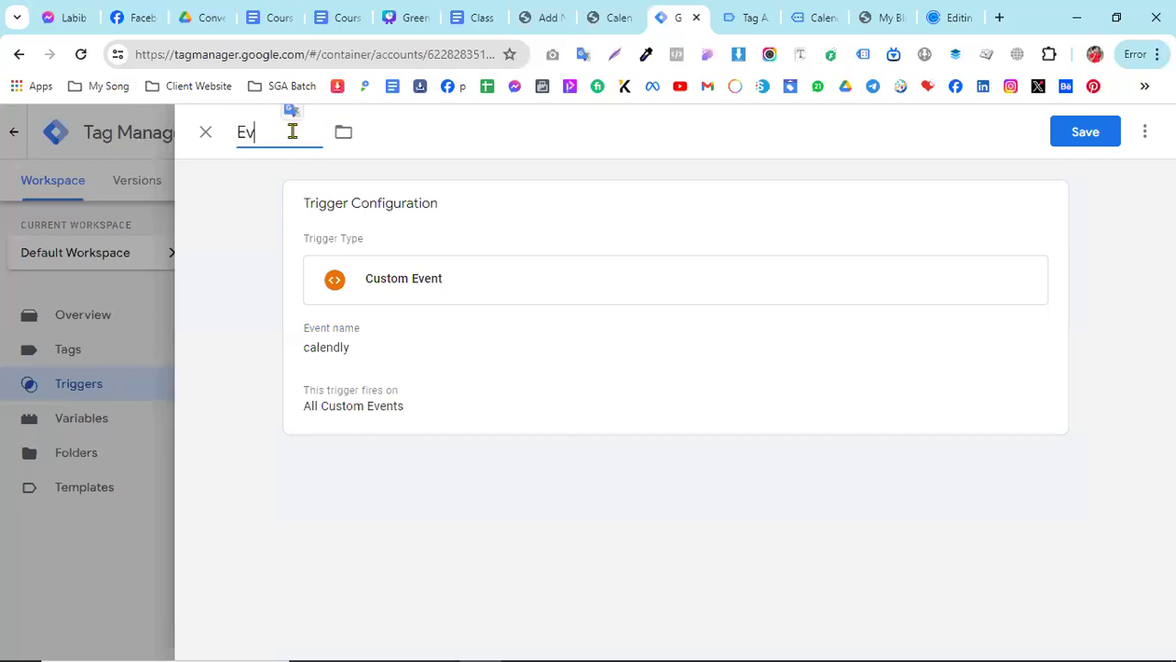
text(ent -Calendly)
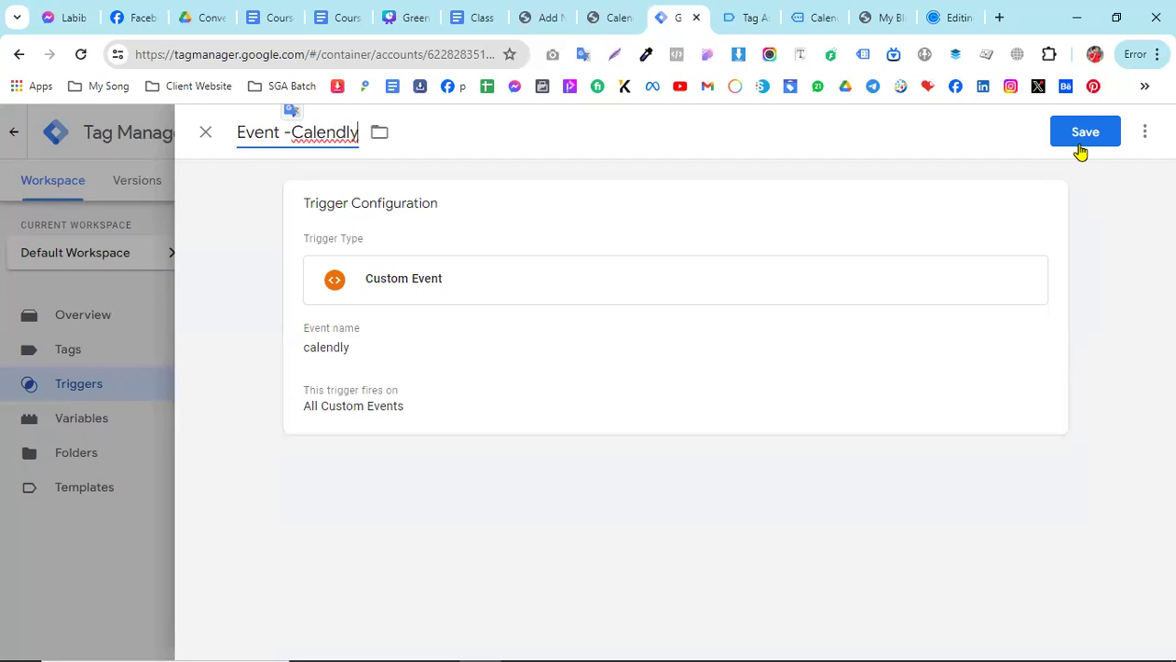
click(1081, 138)
- Check the tag instructions in the Google Docs document, then create a new Facebook Pixel tag in Tag Manager
click(478, 13)
scroll(295, 392, down, 1)
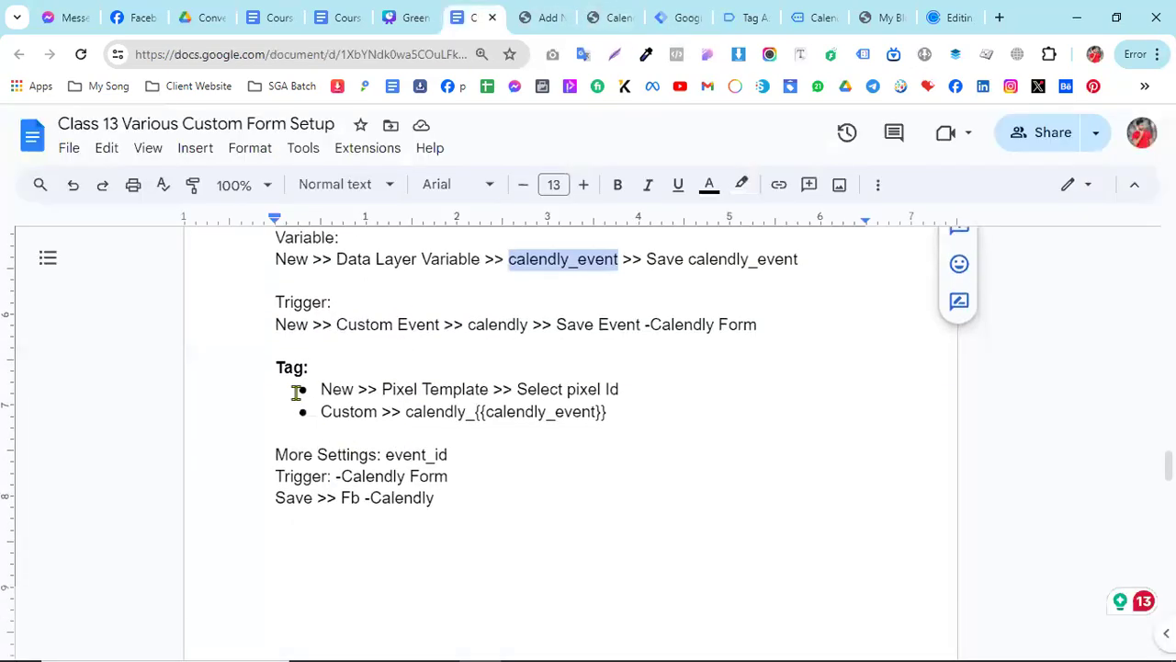
click(685, 11)
click(92, 358)
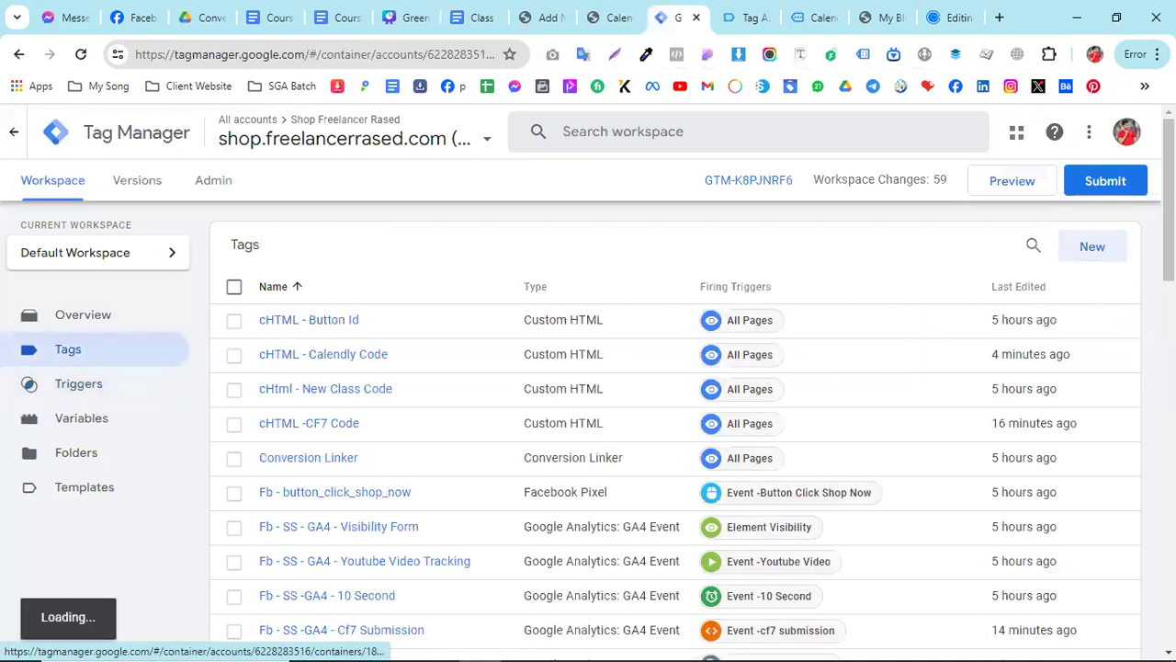
click(1087, 250)
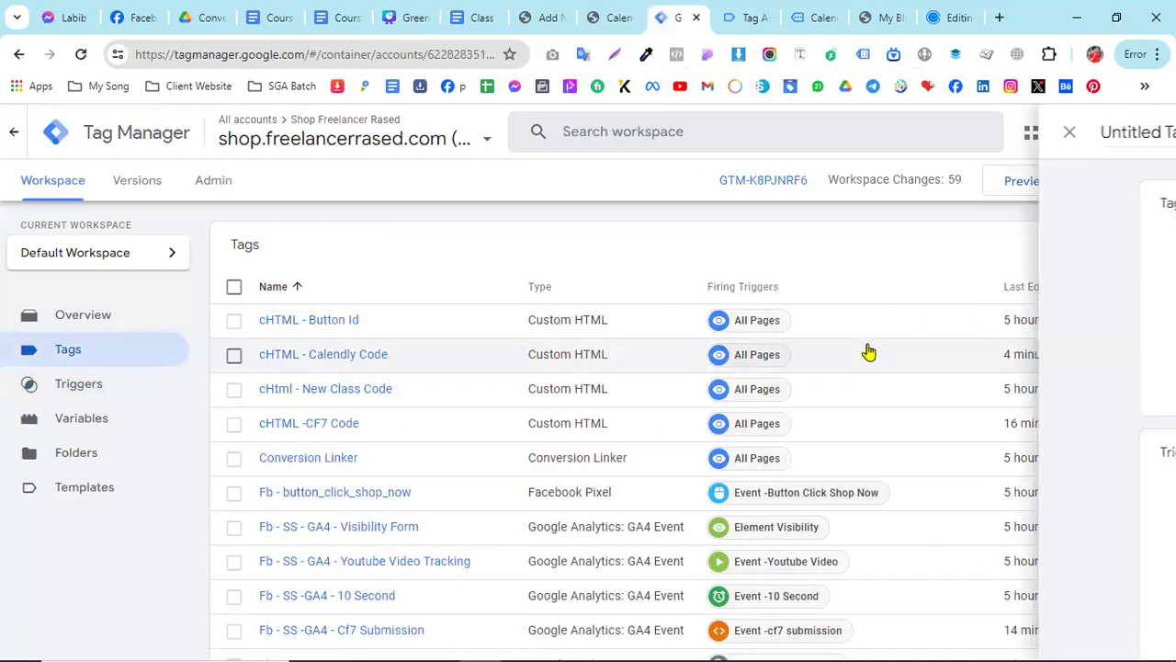
click(868, 395)
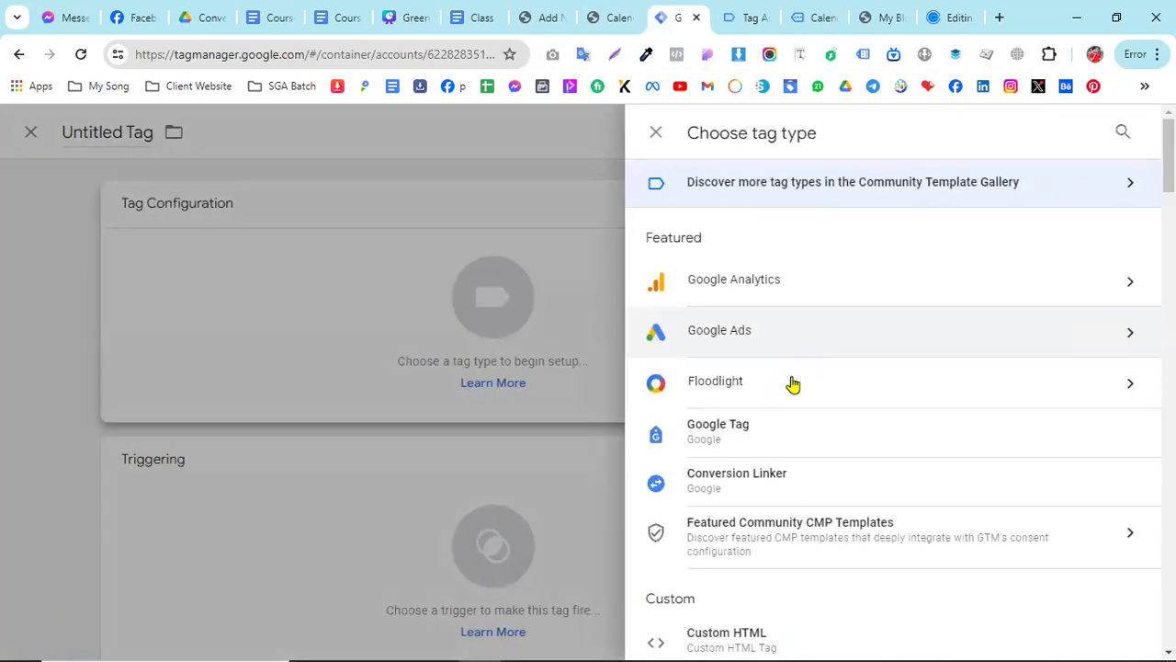
scroll(791, 405, down, 3)
click(751, 485)
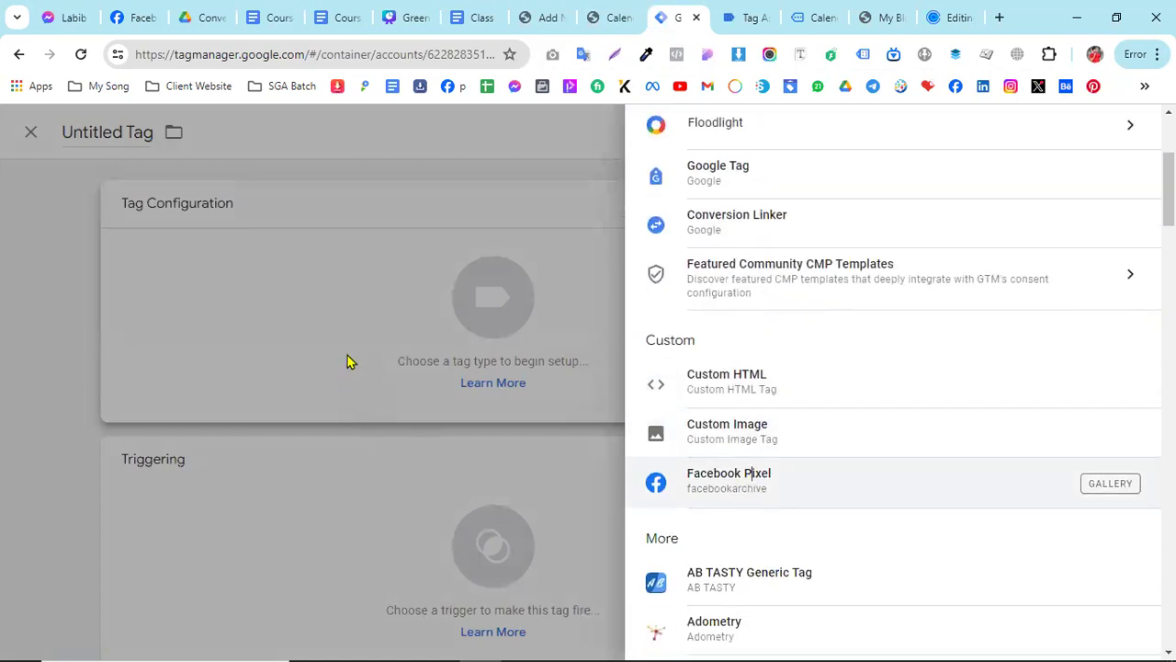
- Set the tag's Facebook Pixel ID to the {{FB Pixel ID}} variable
click(337, 407)
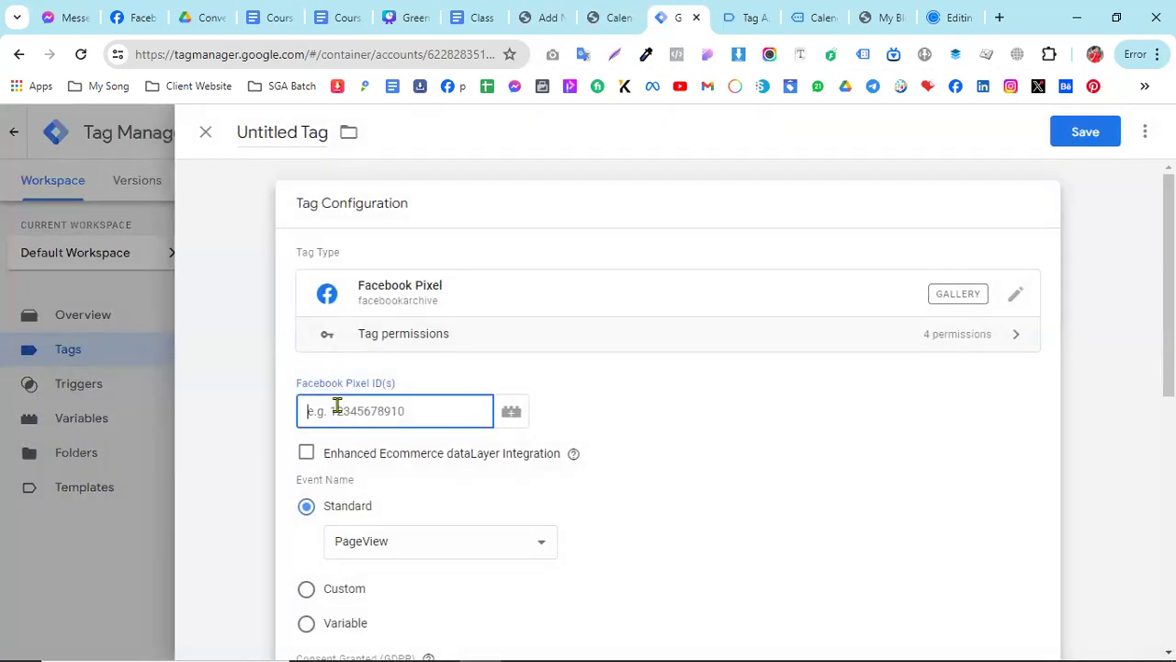
text({)
click(339, 395)
text({ fb)
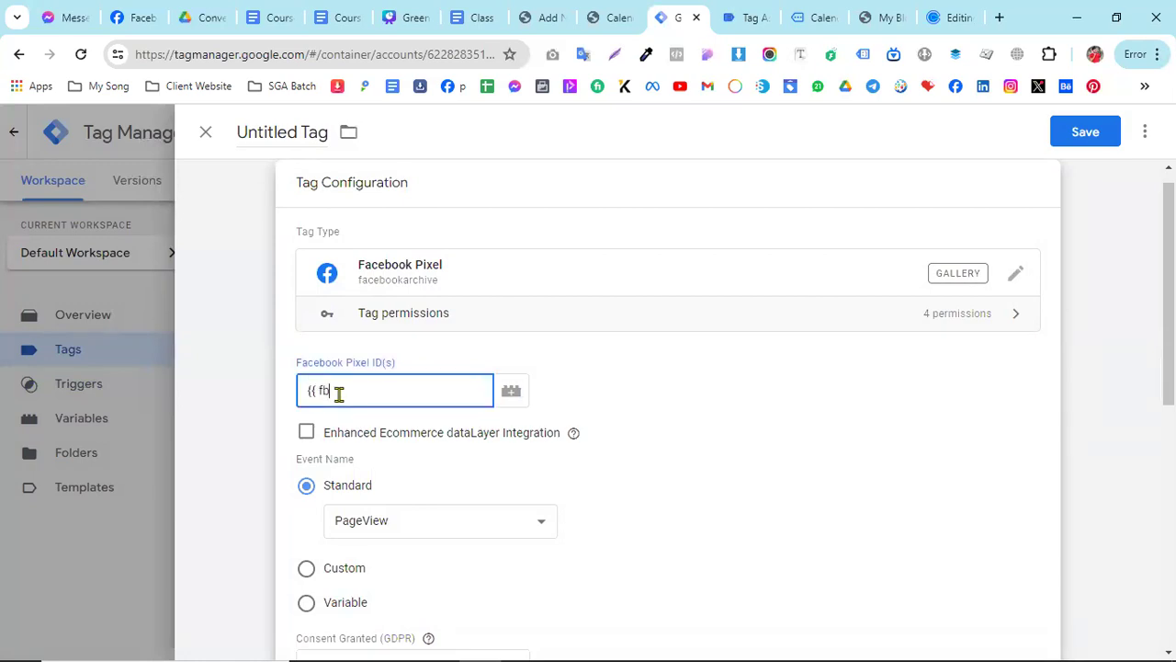
key(BackSpace)
key(BackSpace)
key(BackSpace)
key(BackSpace)
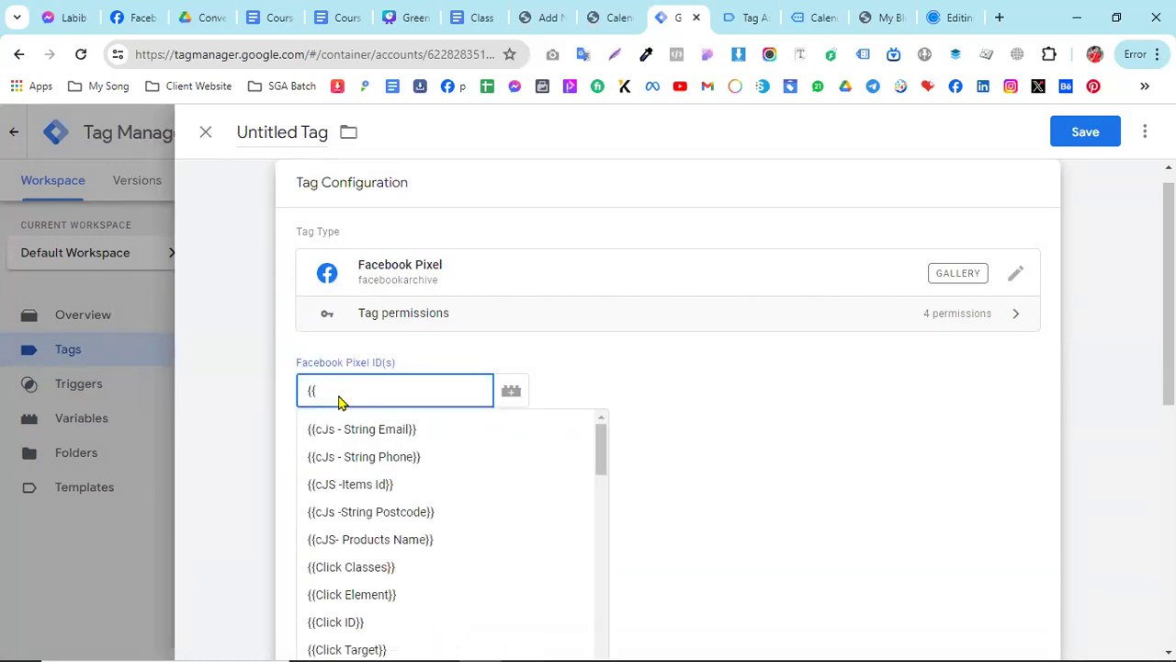
text(fb)
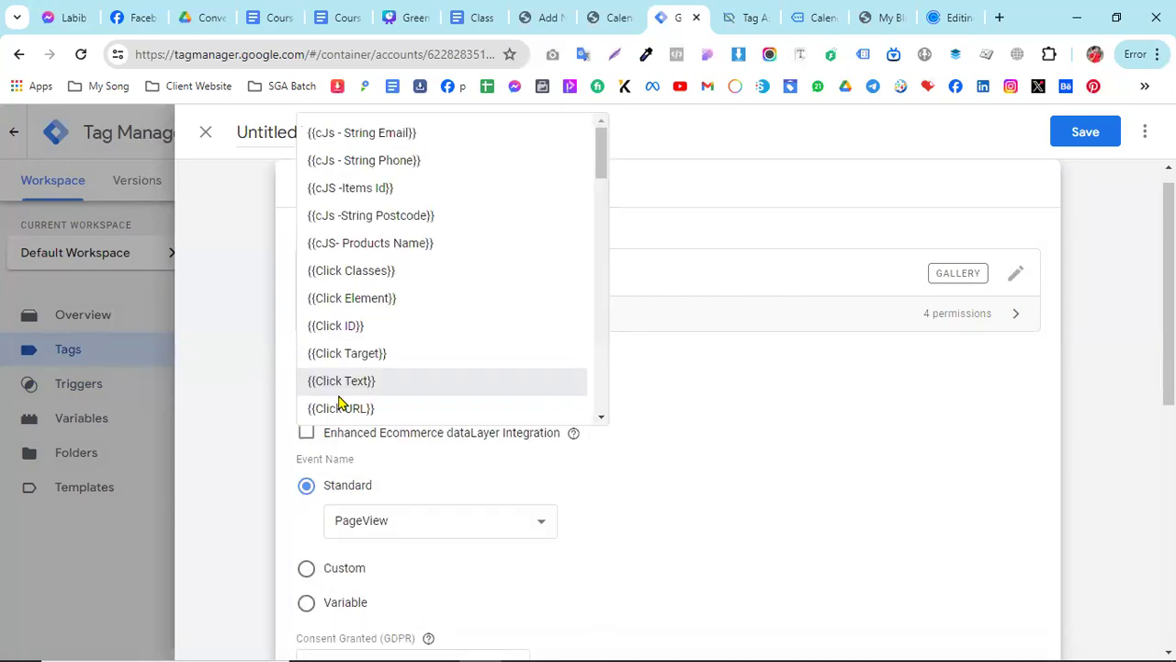
text(fb)
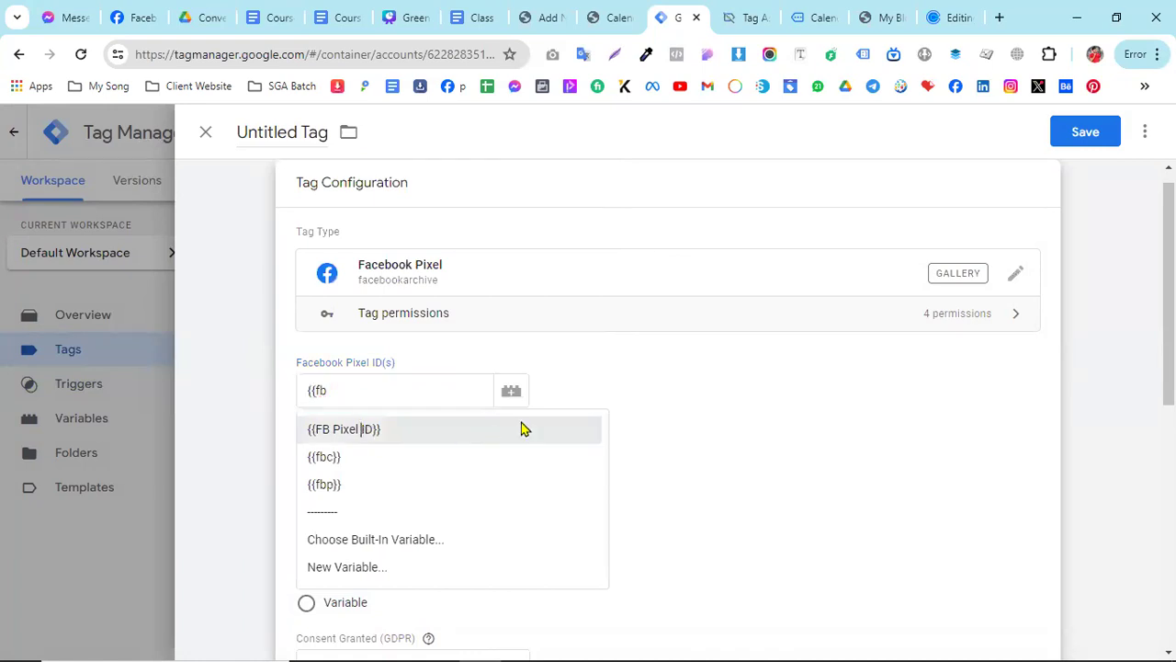
click(522, 428)
- Set the tag's event name type to Custom and fill it with the word calendly copied from the Google Docs tag instructions
scroll(567, 414, down, 1)
click(332, 487)
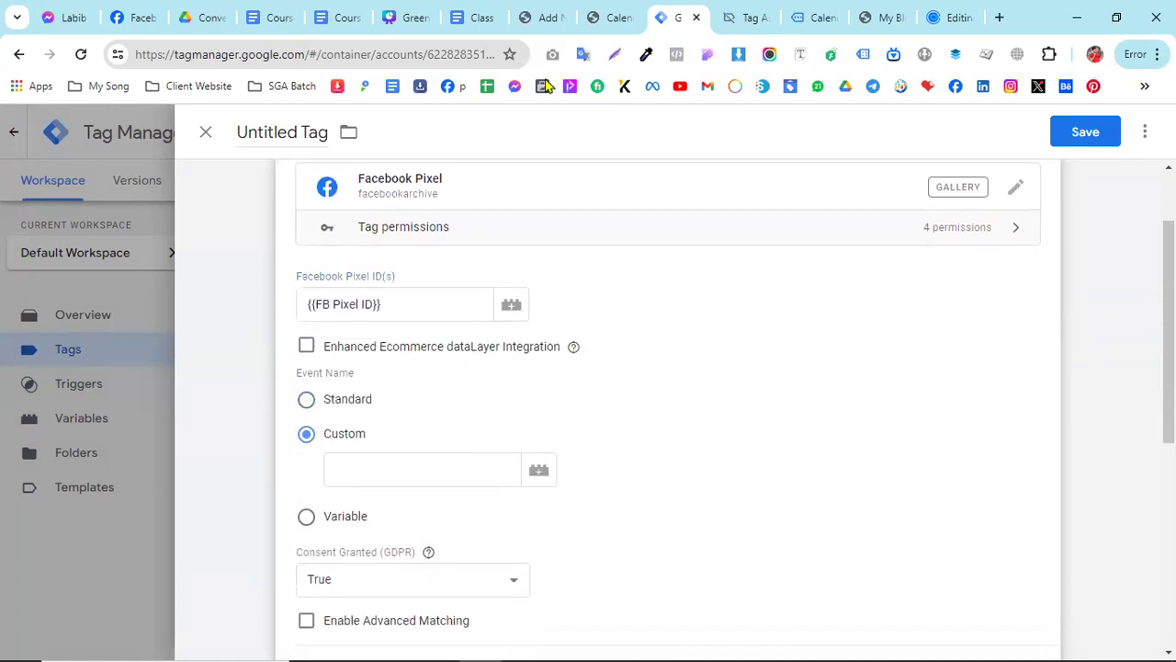
click(501, 18)
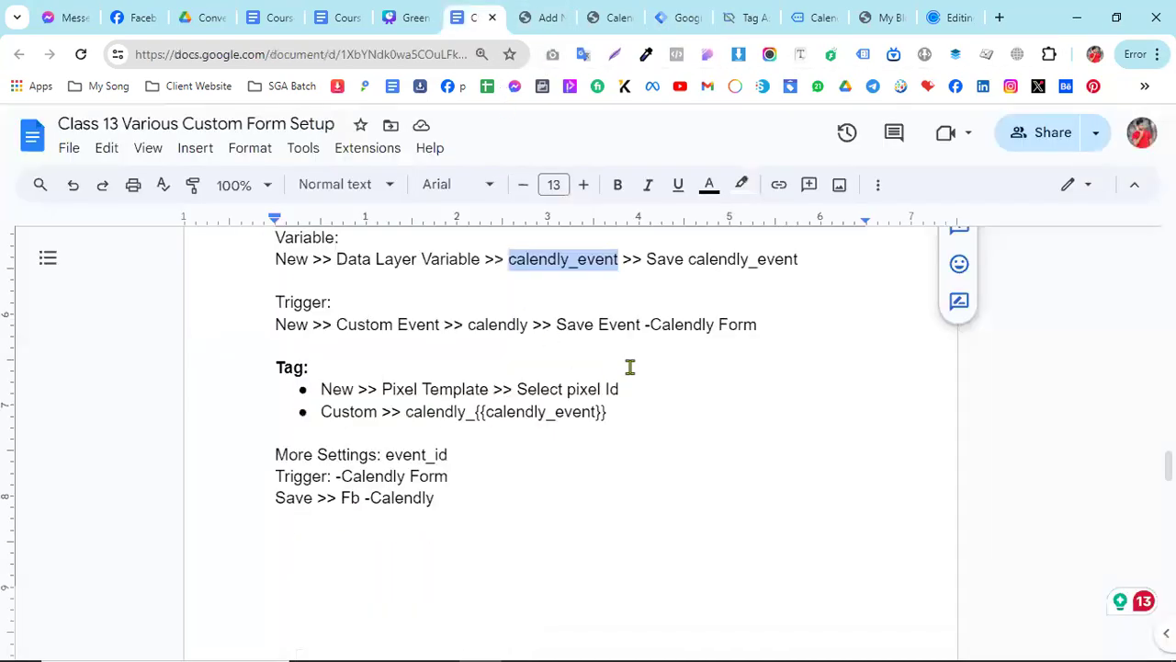
drag(406, 416, 456, 417)
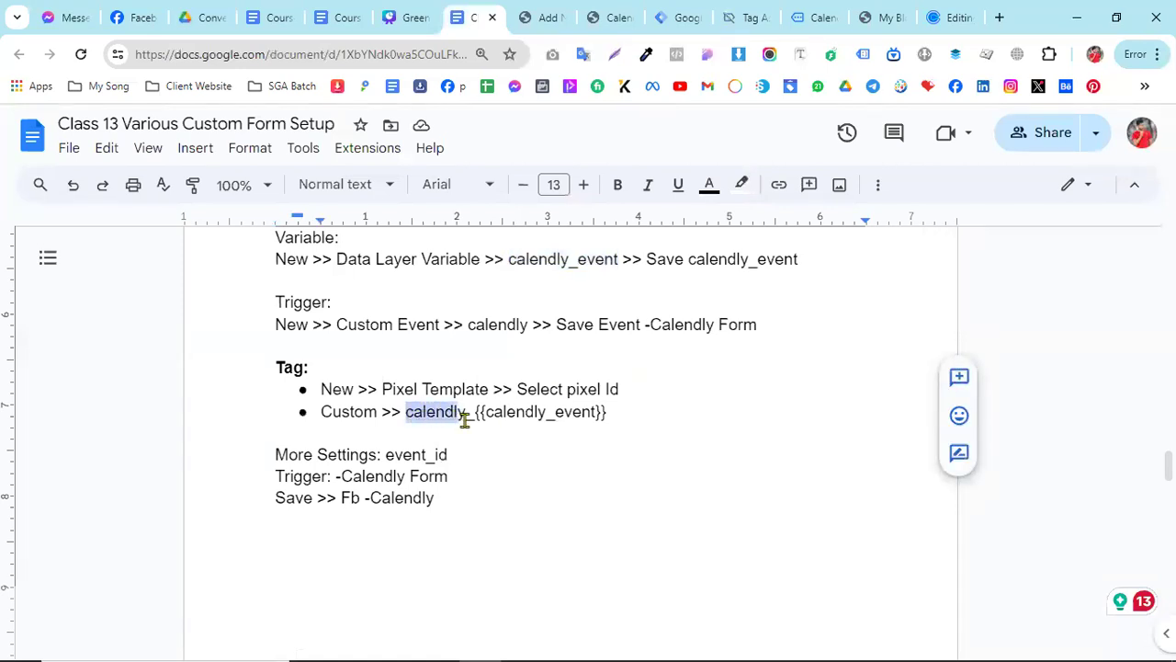
right_click(444, 412)
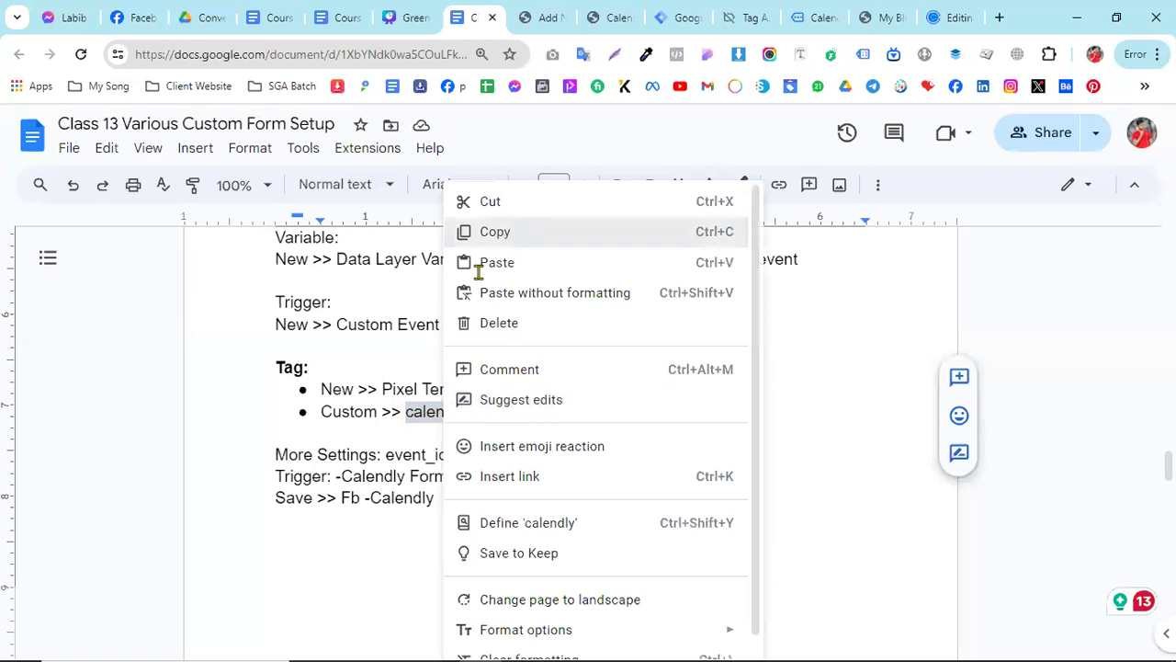
click(490, 231)
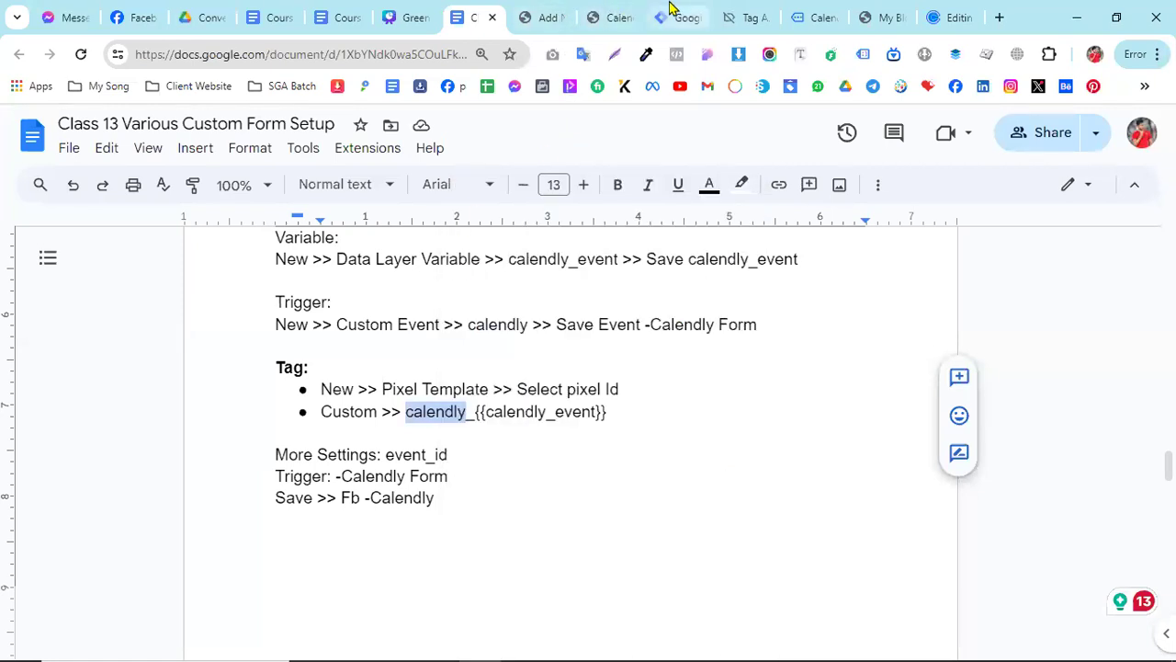
click(671, 13)
right_click(357, 475)
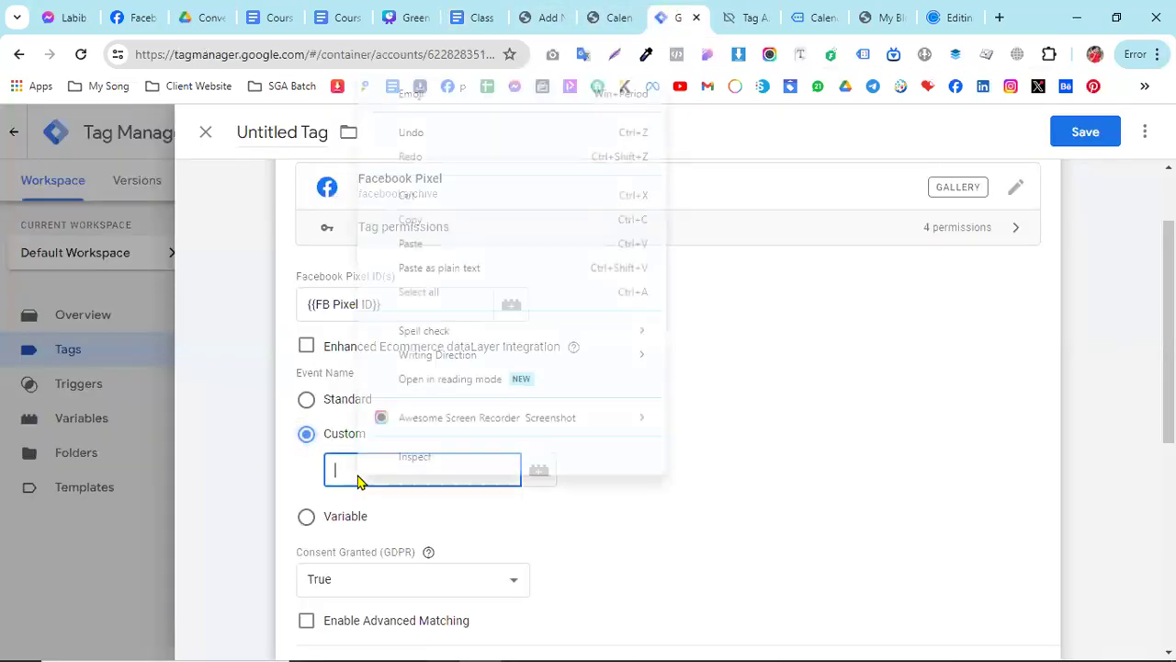
click(459, 246)
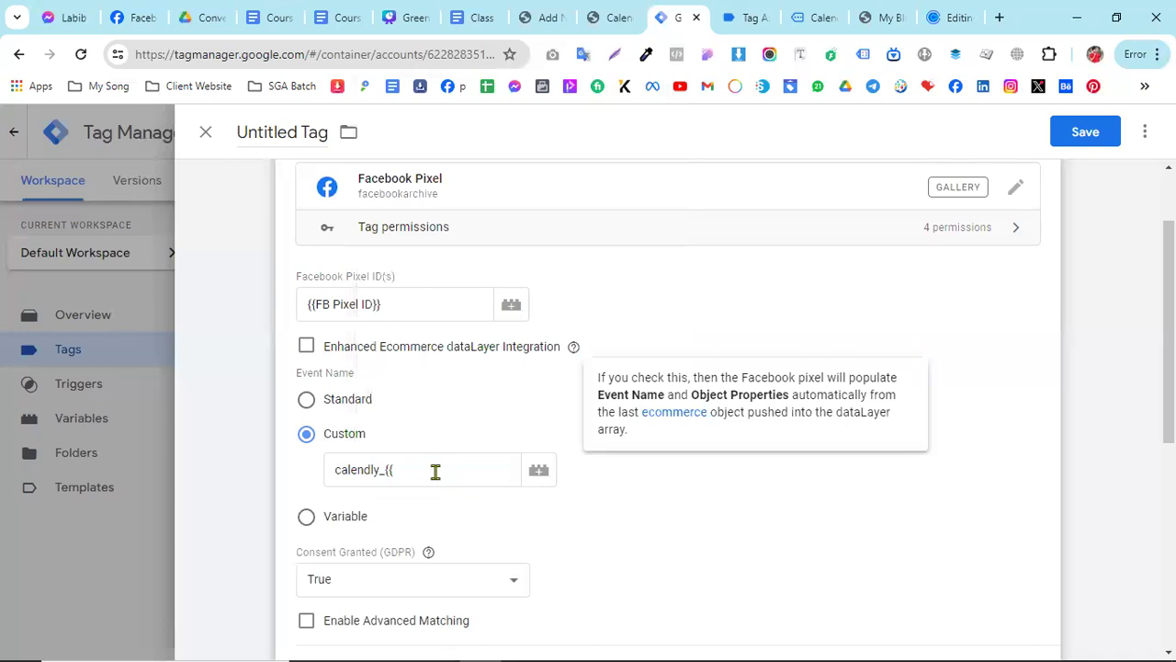
- Complete the custom event name as calendly_{{dlv -calendly event}} using the data layer variable
click(435, 471)
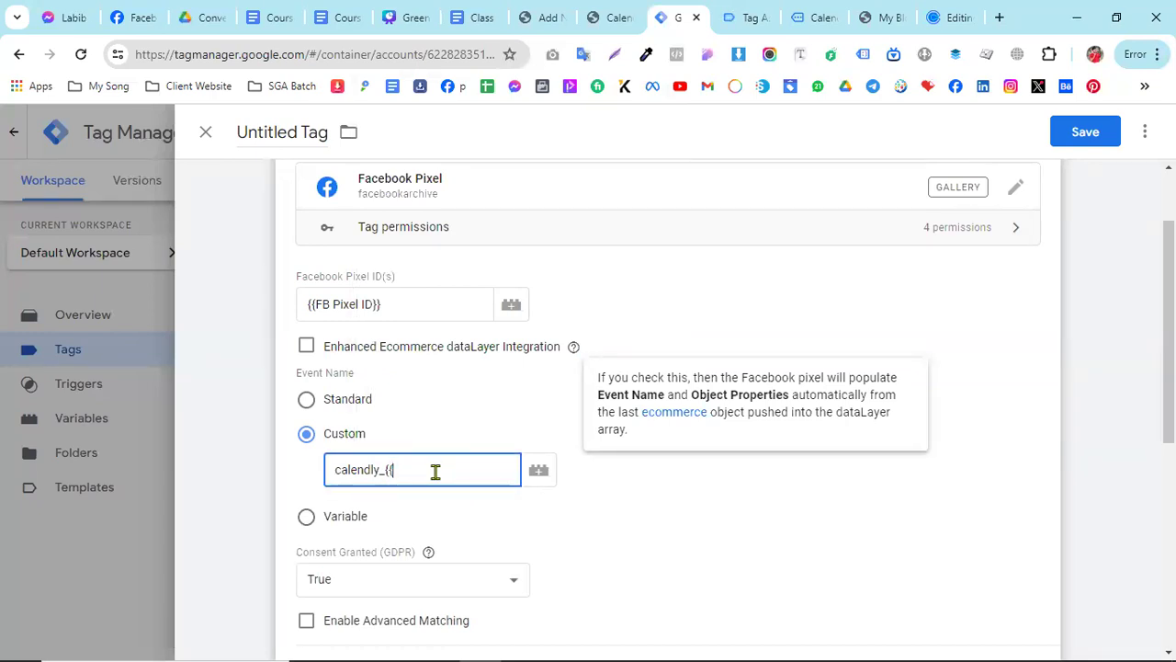
text(lv)
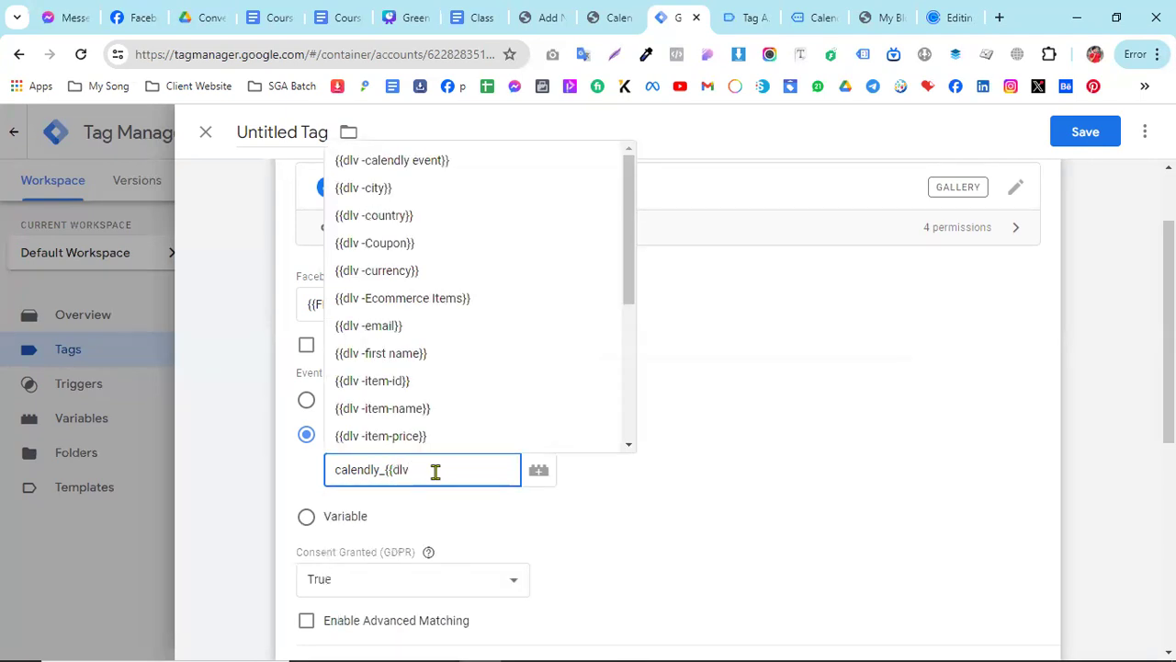
click(438, 163)
- Check the remaining tag settings in the Google Docs document and set the tag's Event ID to {{Event Id}} in Tag Manager
scroll(502, 420, down, 2)
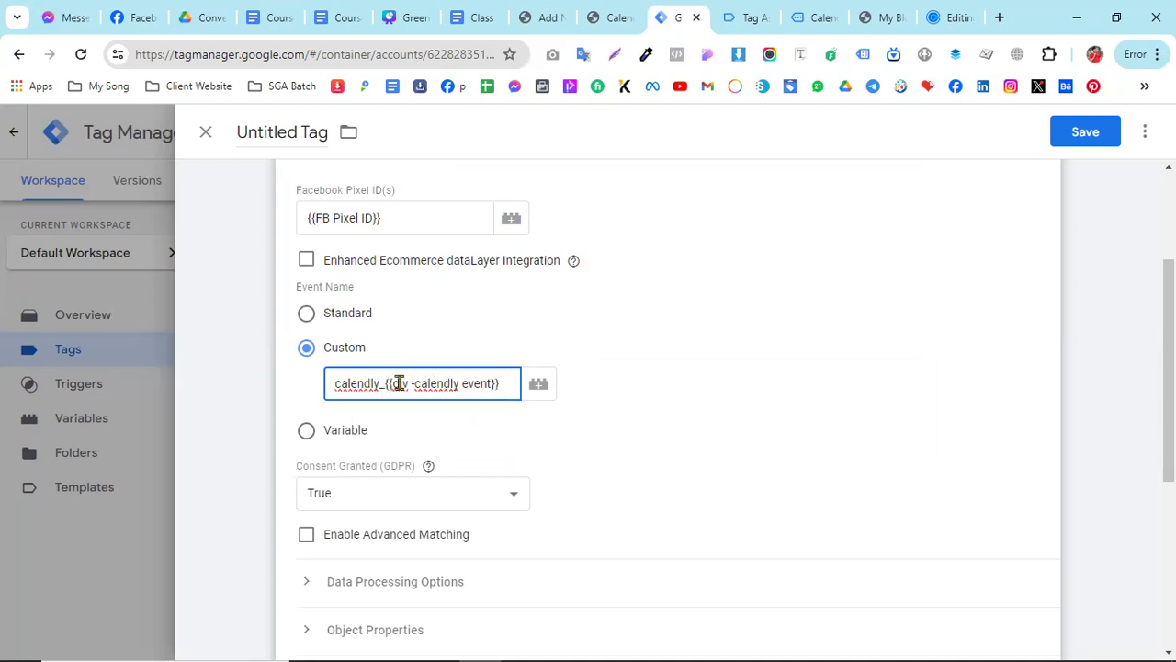
scroll(606, 331, down, 1)
click(475, 17)
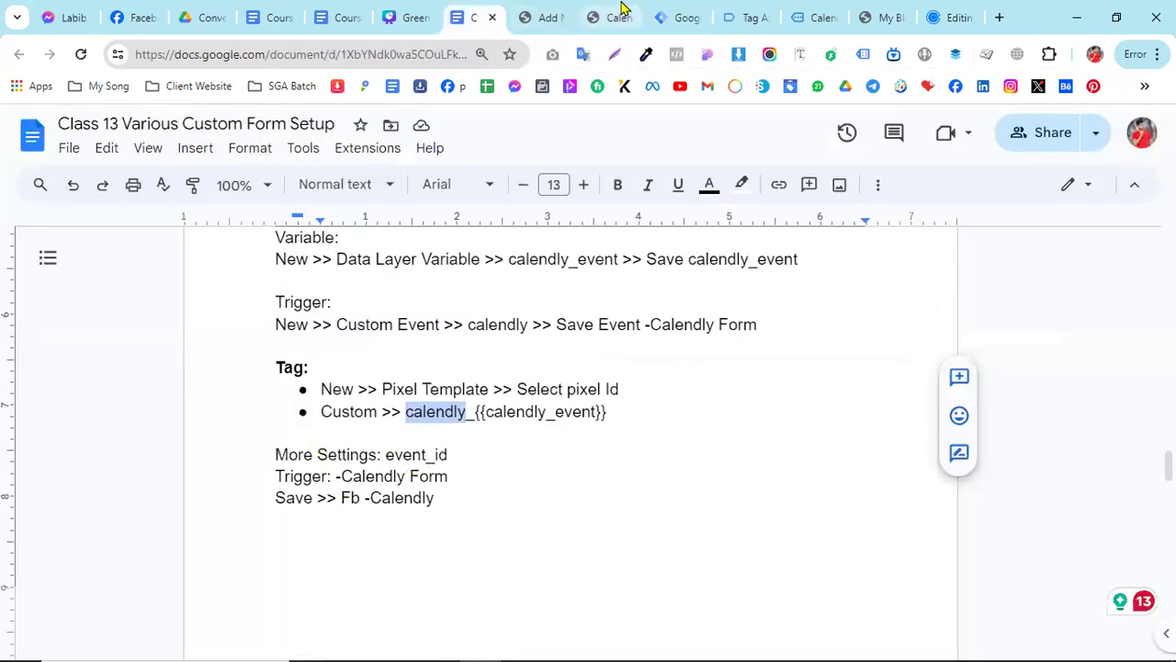
click(671, 16)
scroll(377, 460, down, 2)
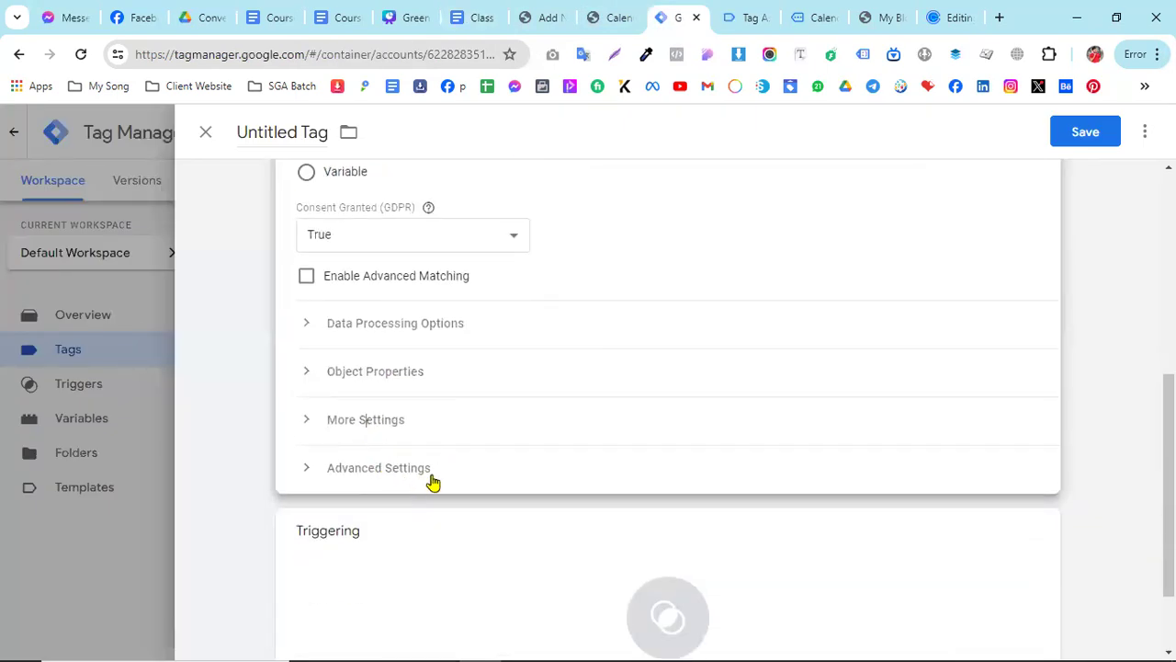
click(366, 419)
click(355, 527)
text({{even)
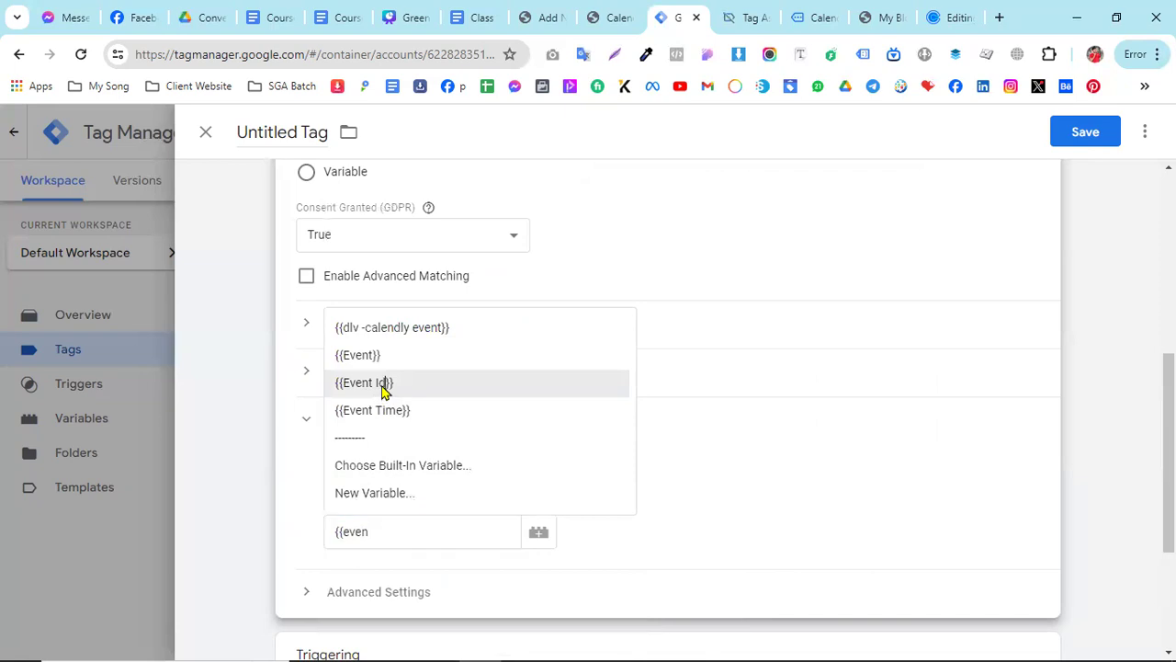
click(379, 385)
- Add Event -Calendly as the tag's firing trigger
scroll(594, 551, down, 2)
click(586, 555)
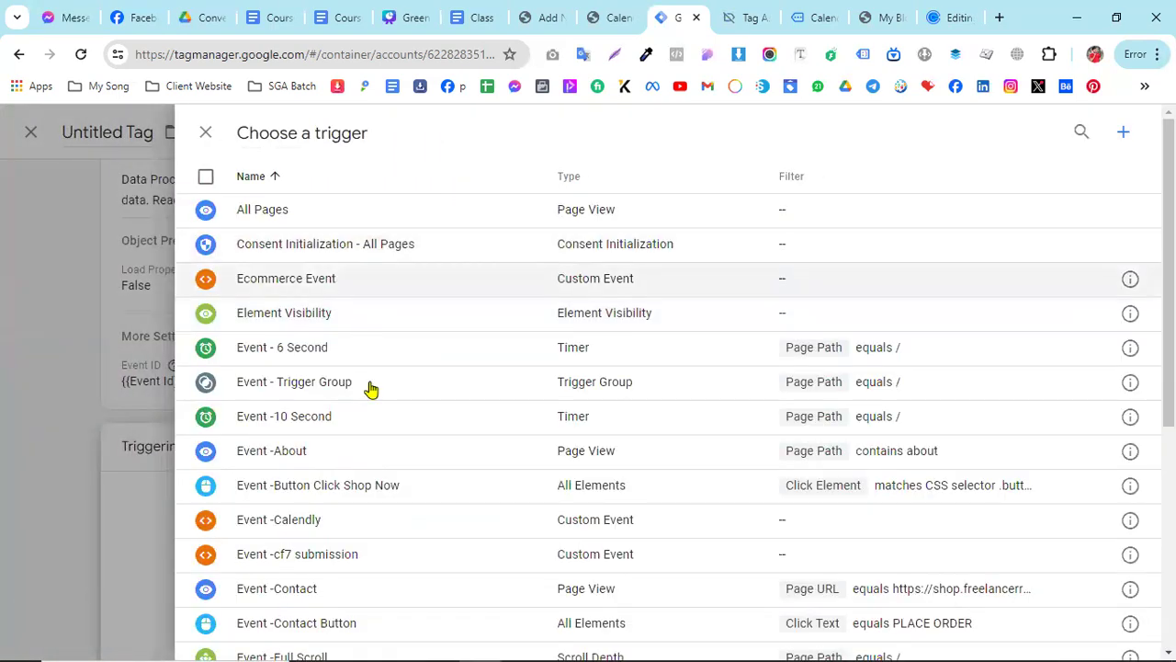
click(320, 522)
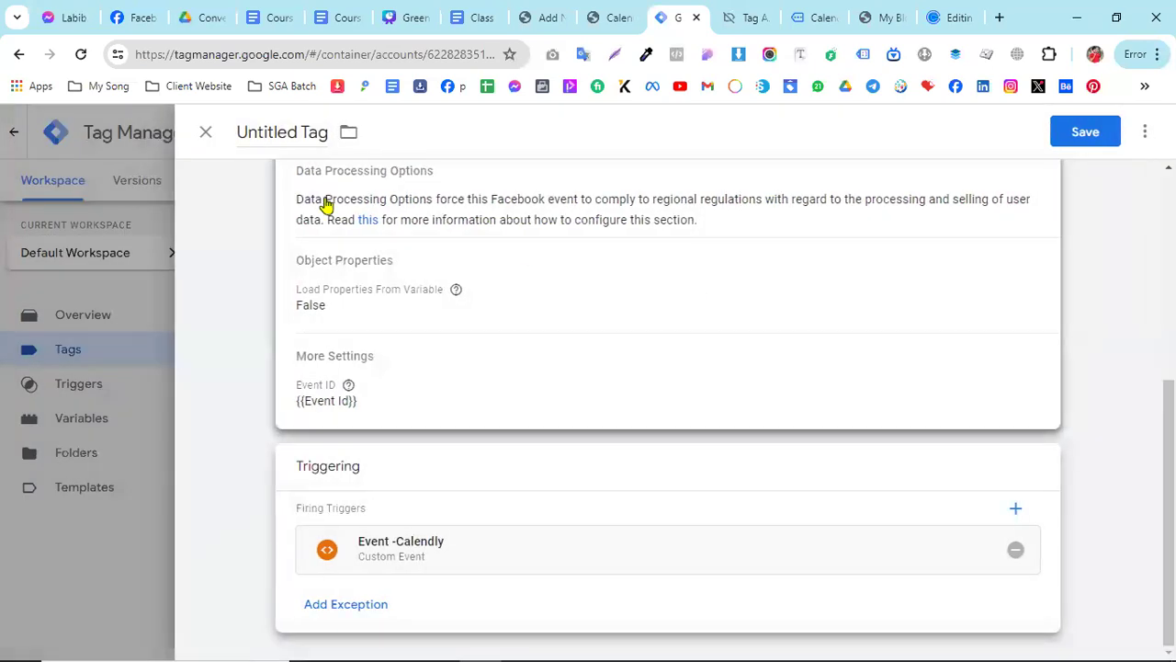
- Name the tag "Fb - Calendly Form" and save it
click(288, 129)
text(Fb)
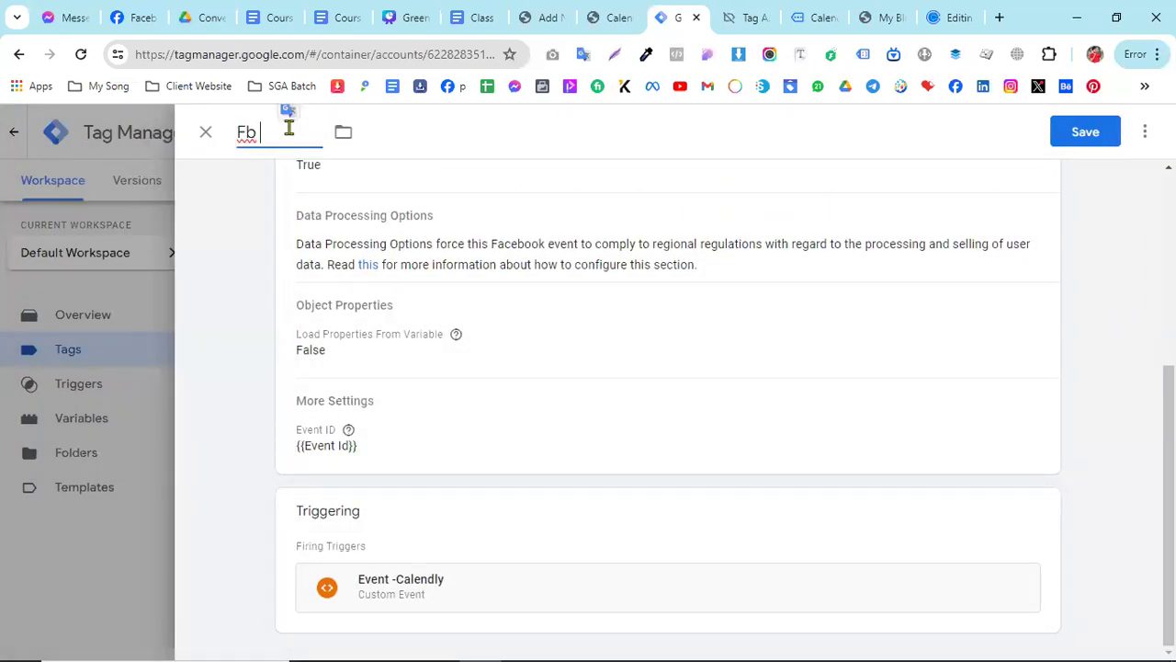
text( - Calendly Form)
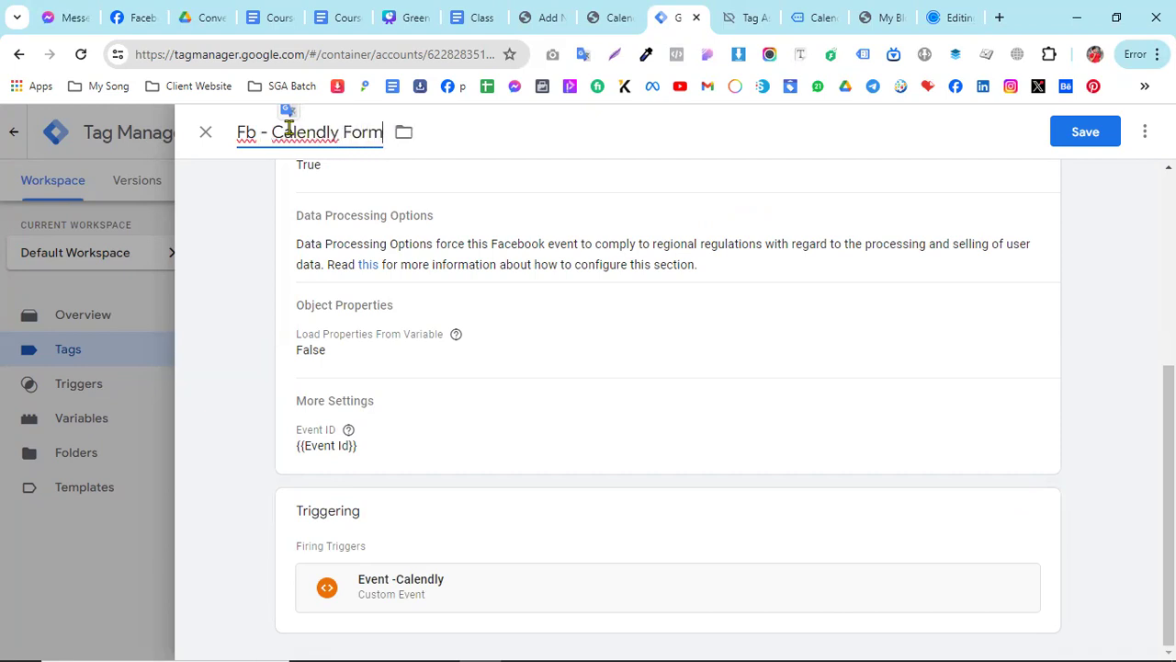
click(1078, 132)
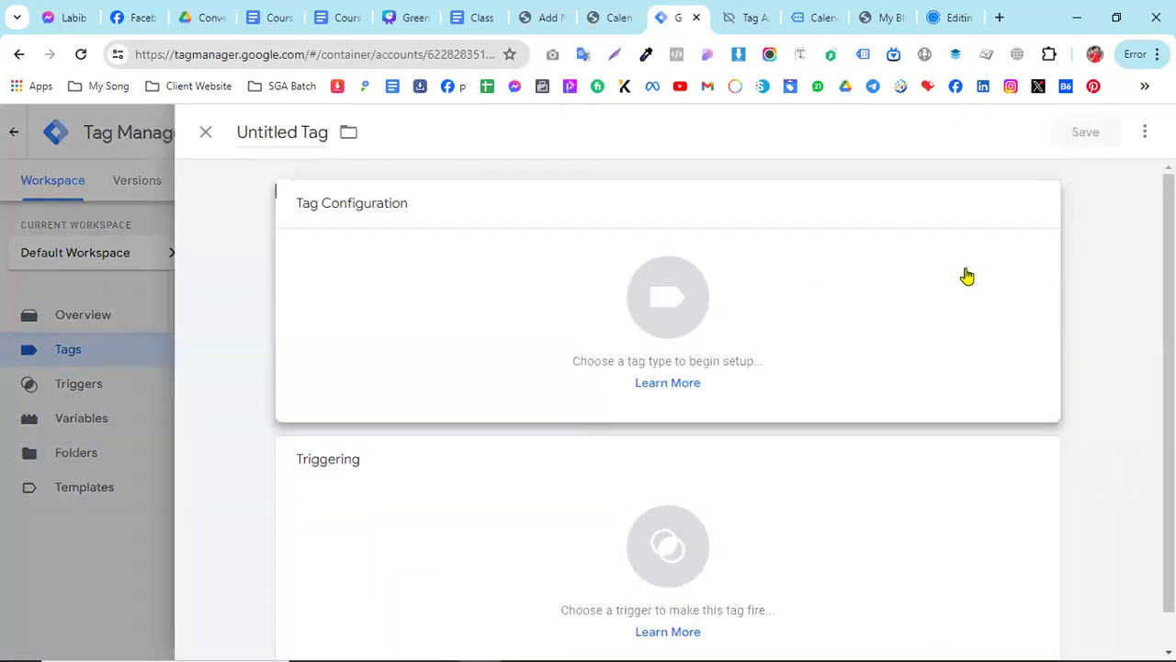
- Create a new Google Analytics: GA4 Event tag with the Measurement ID set to {{Measurement ID}}
click(947, 274)
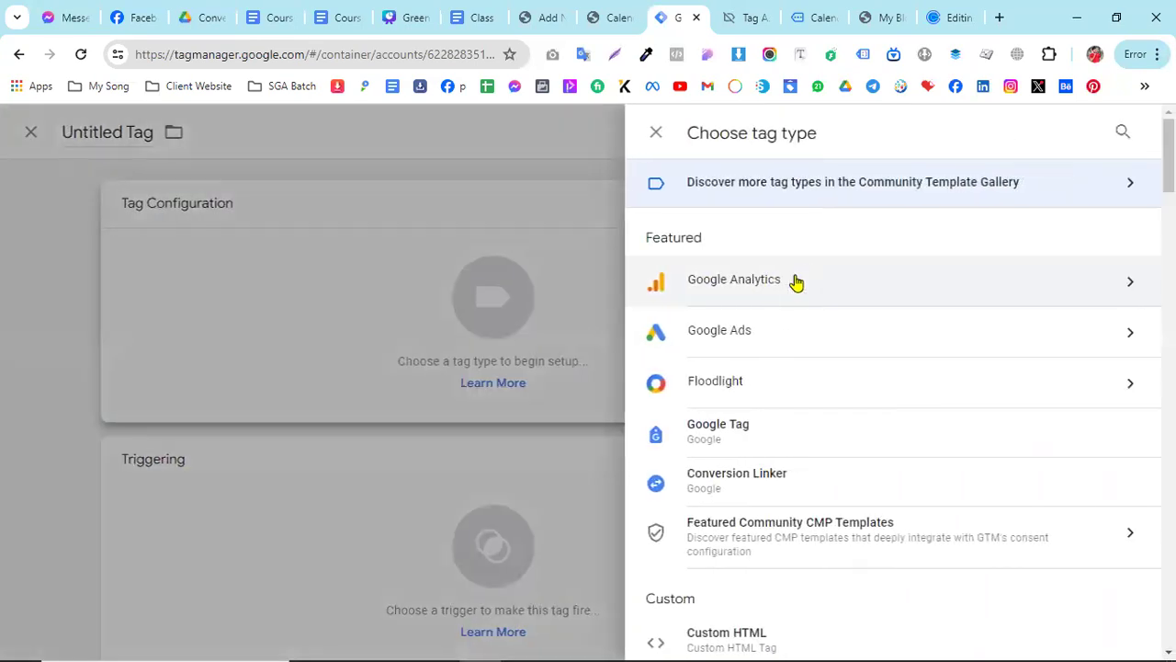
click(796, 282)
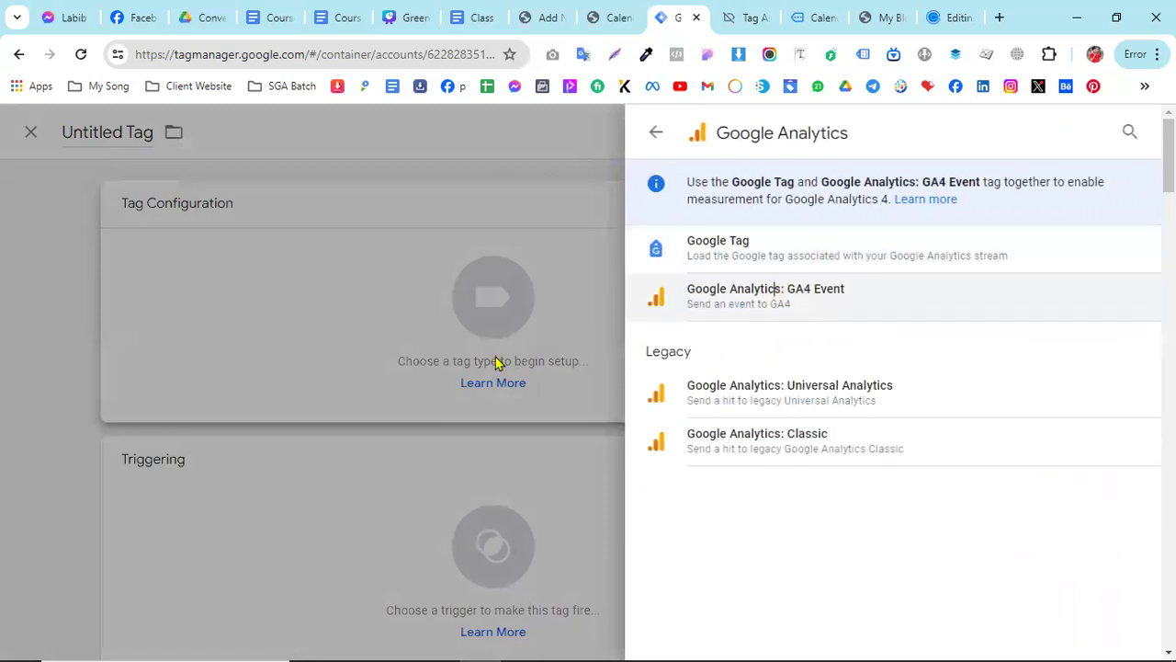
click(777, 292)
click(380, 382)
text({{)
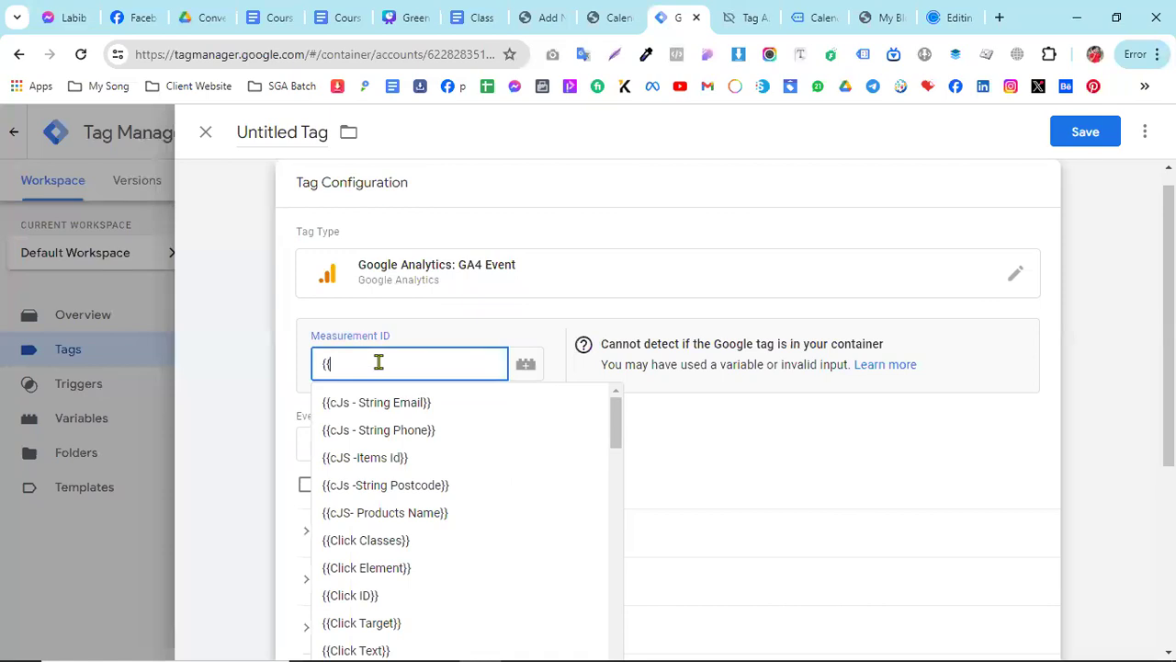
text(mea)
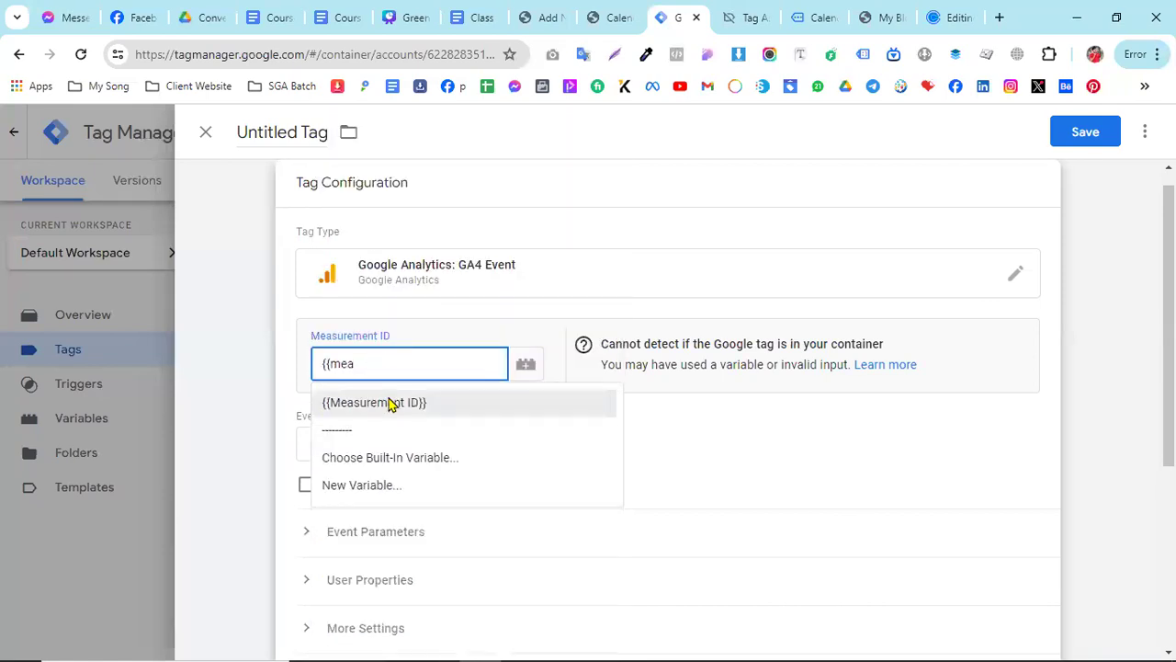
click(391, 401)
- Set the event name to calendly_{{dlv -calendly event}}, copying "calendly" from the Google Docs document into Tag Manager
scroll(405, 533, down, 1)
click(340, 354)
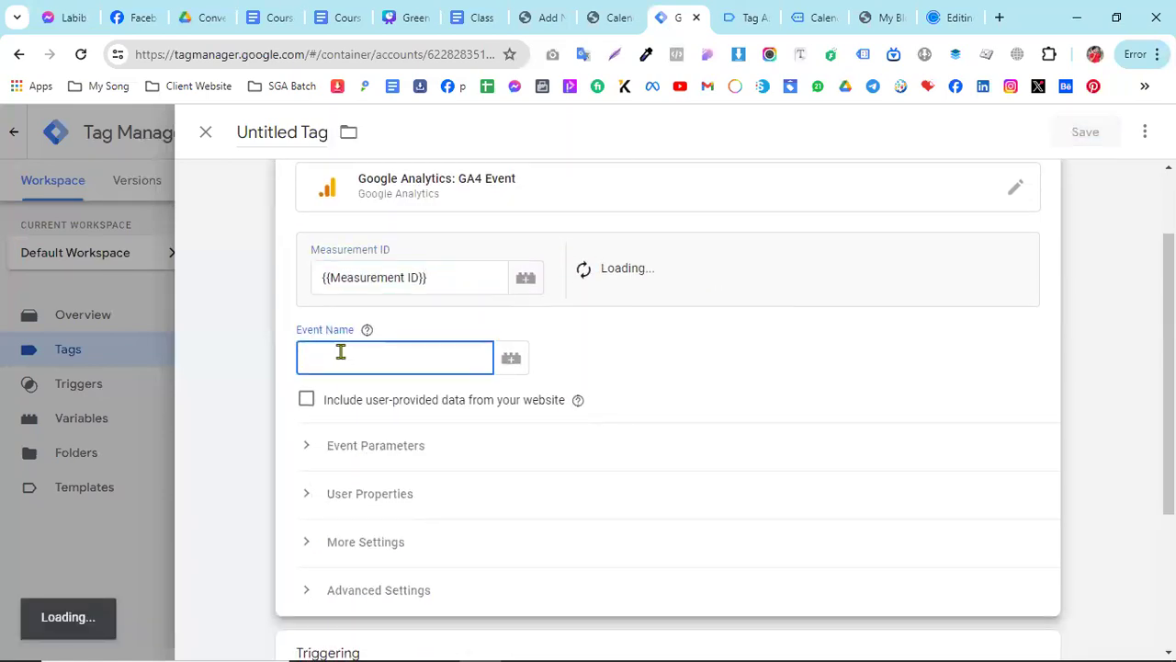
click(460, 18)
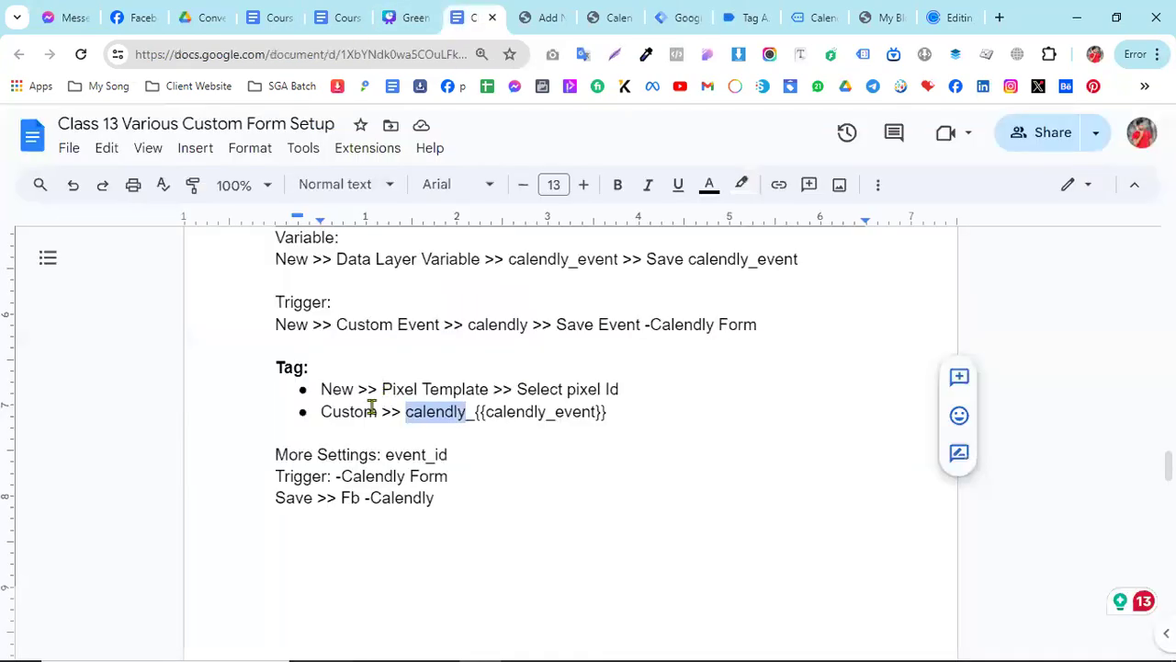
right_click(421, 411)
click(481, 234)
click(691, 16)
text(calendly)
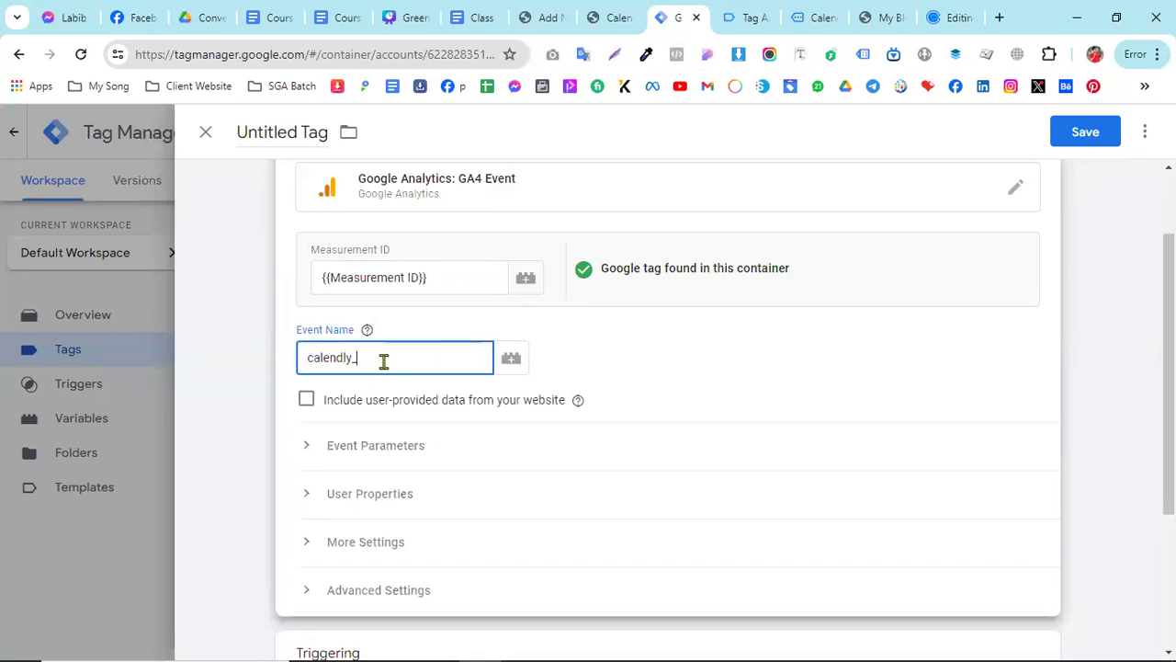
text(_{{)
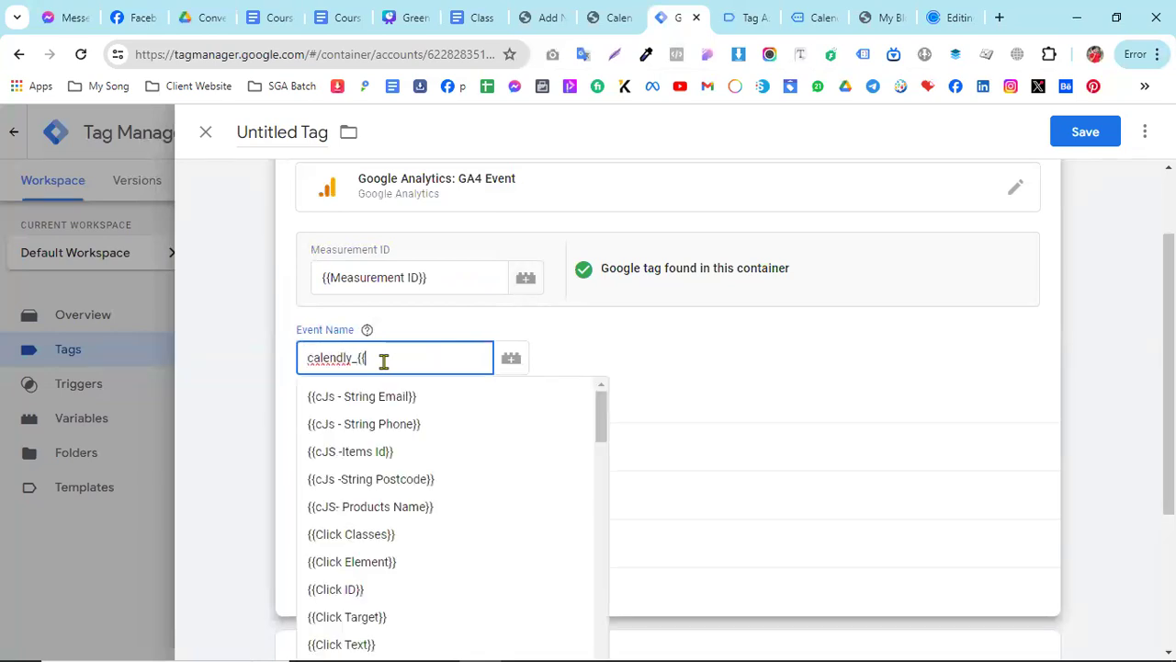
scroll(386, 364, down, 5)
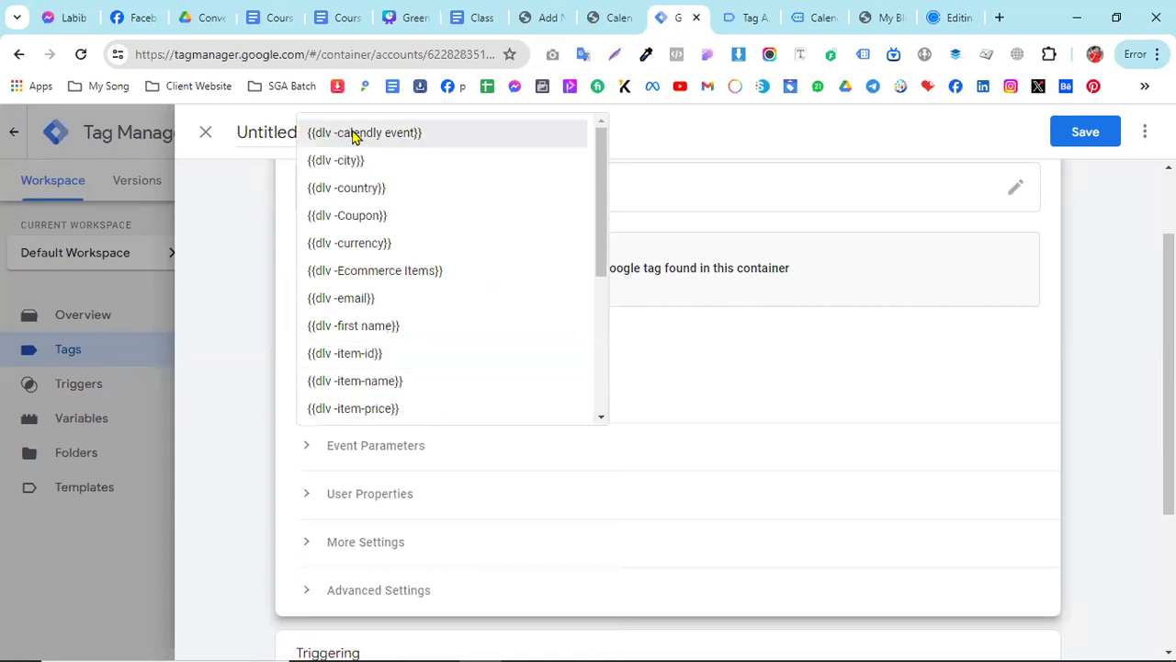
click(357, 143)
- Add an event parameter to the GA4 tag and name it event_id
scroll(515, 468, down, 1)
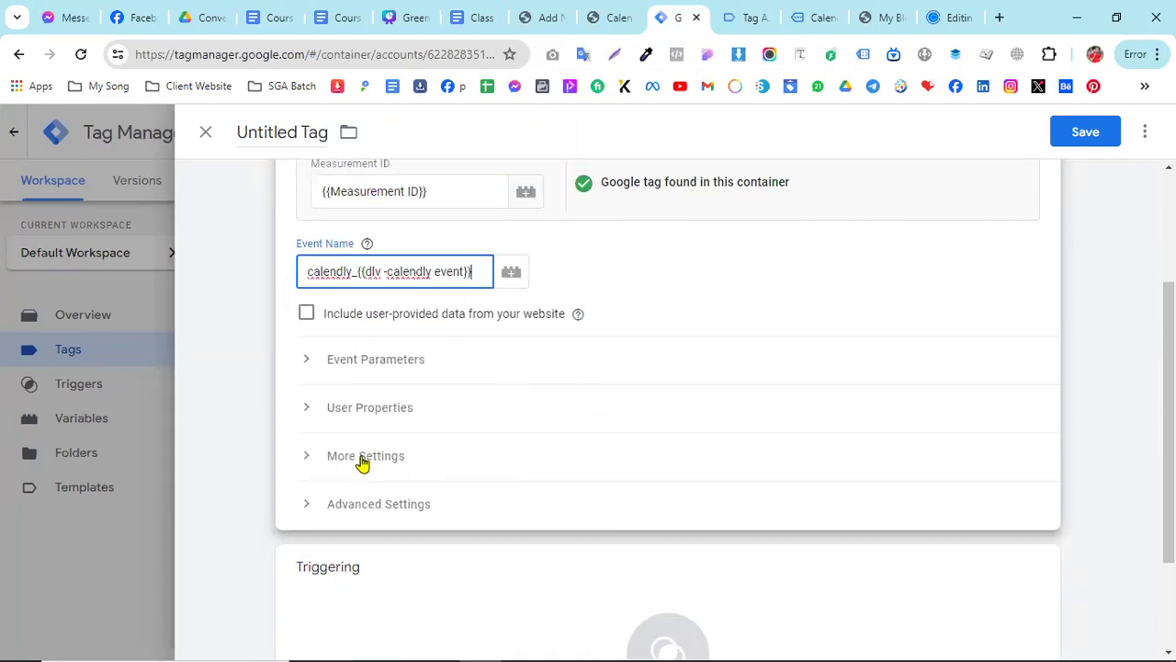
click(340, 363)
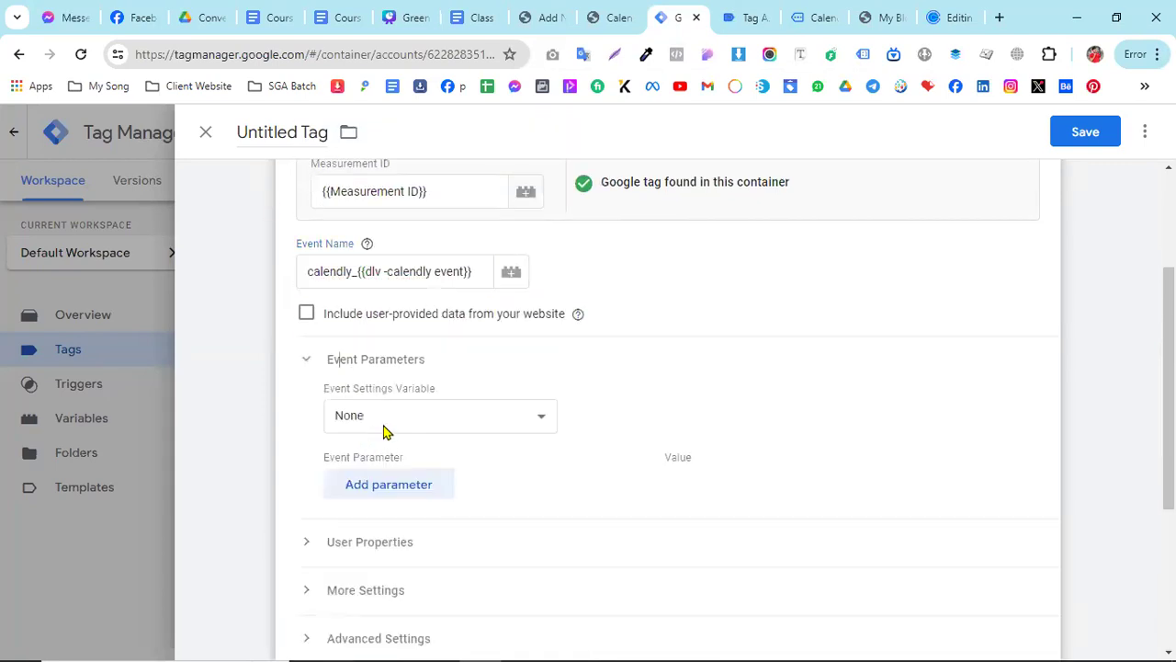
click(386, 485)
click(432, 490)
text(eve)
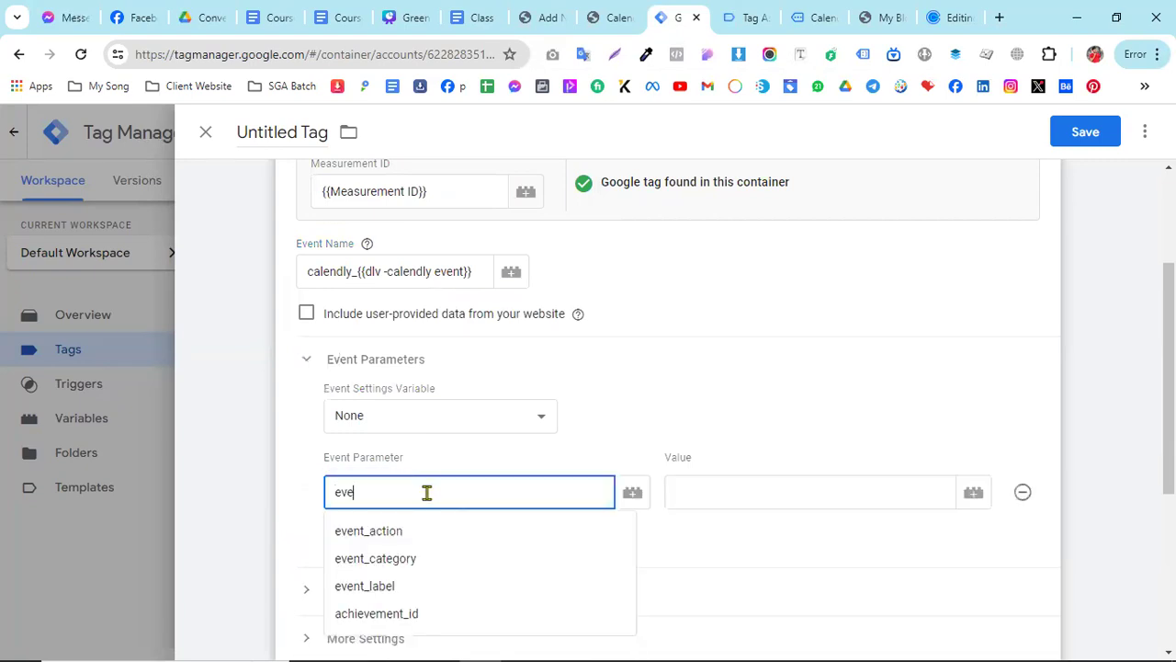
text(bnt)
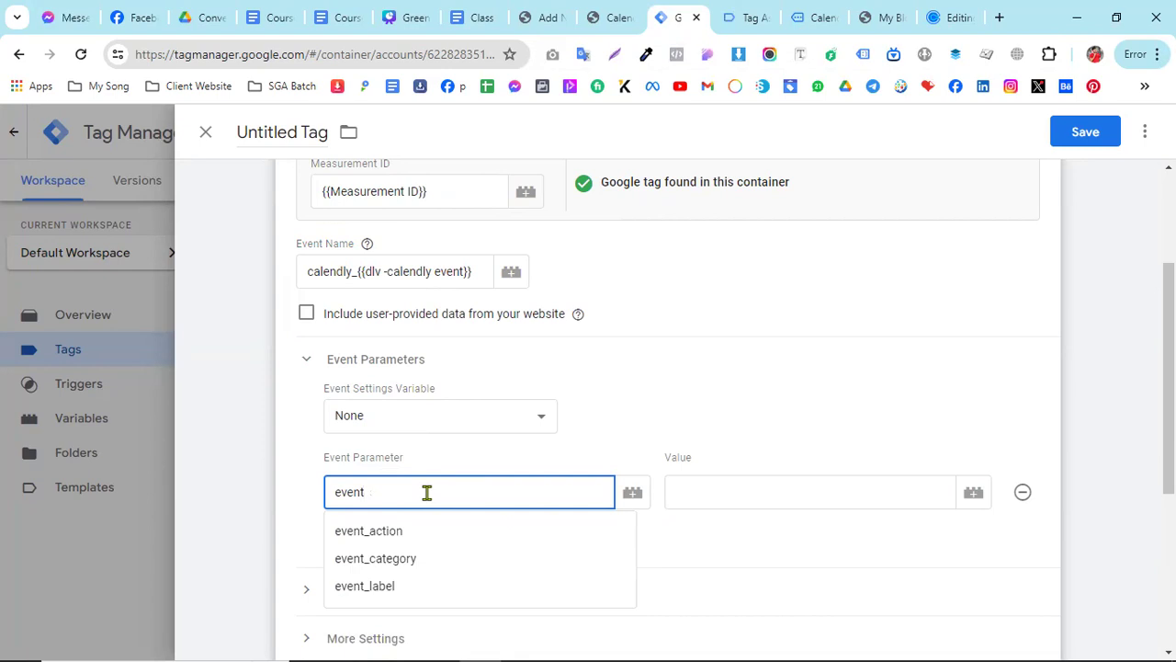
text(_l)
text(d)
- Copy event_id from the More Settings line in the Google Docs document and use it as the parameter name in Tag Manager
click(480, 17)
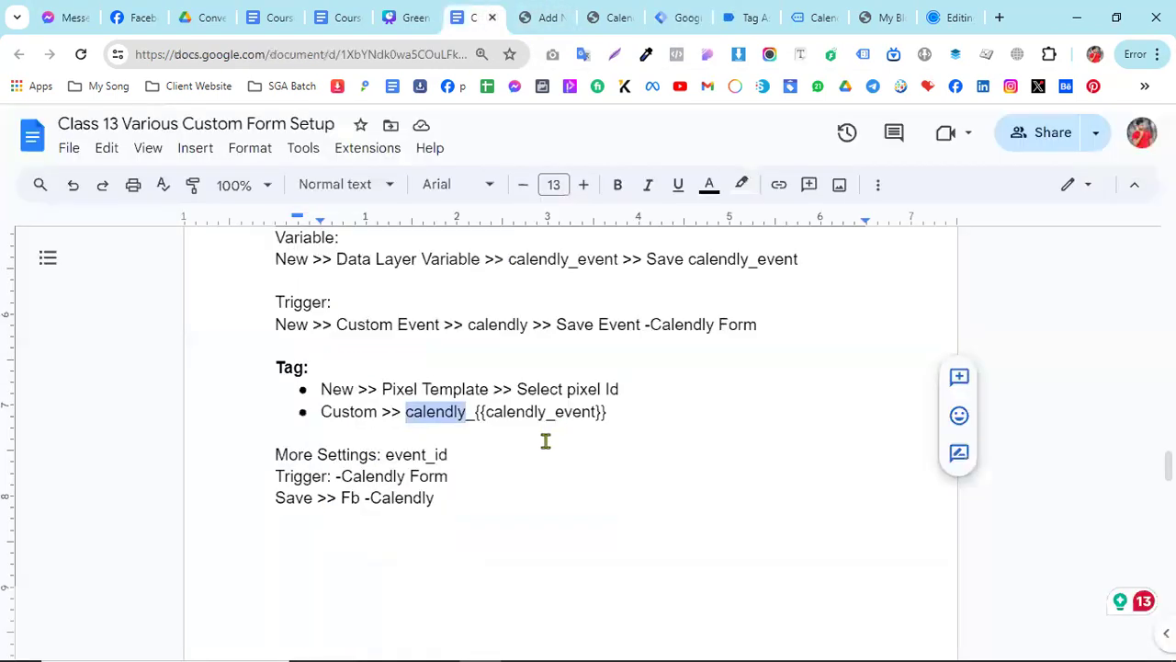
mouse_move(386, 456)
mouse_down()
mouse_move(460, 452)
mouse_move(386, 454)
mouse_up()
right_click(386, 454)
click(446, 235)
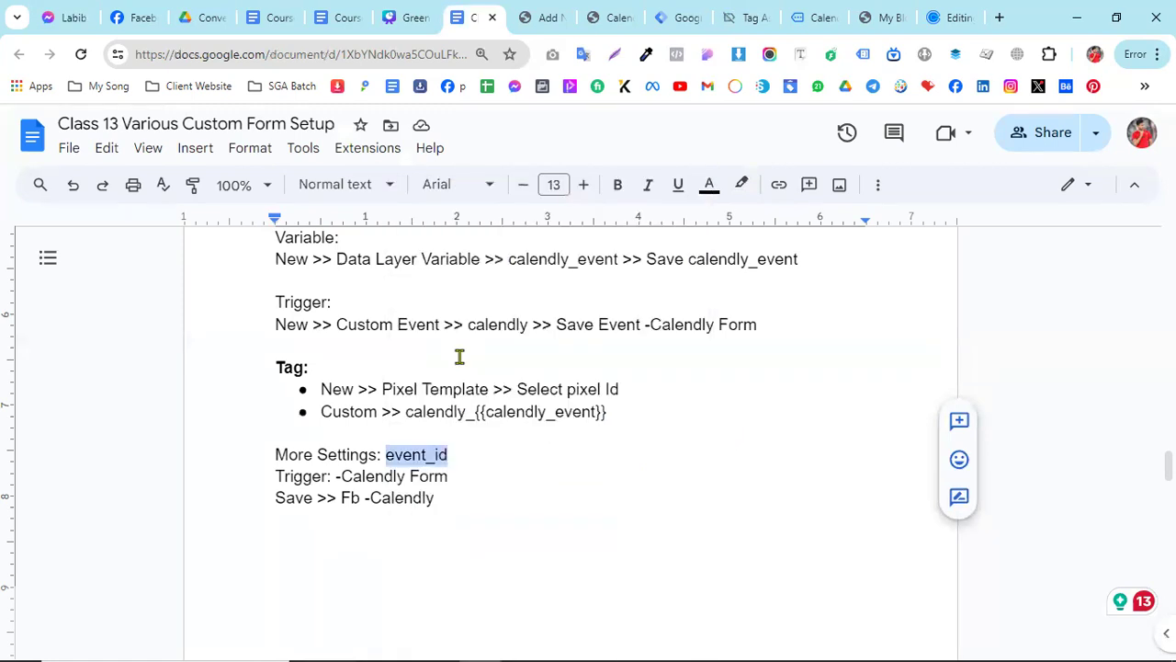
click(665, 9)
key(ctrl+v)
drag(394, 492, 324, 491)
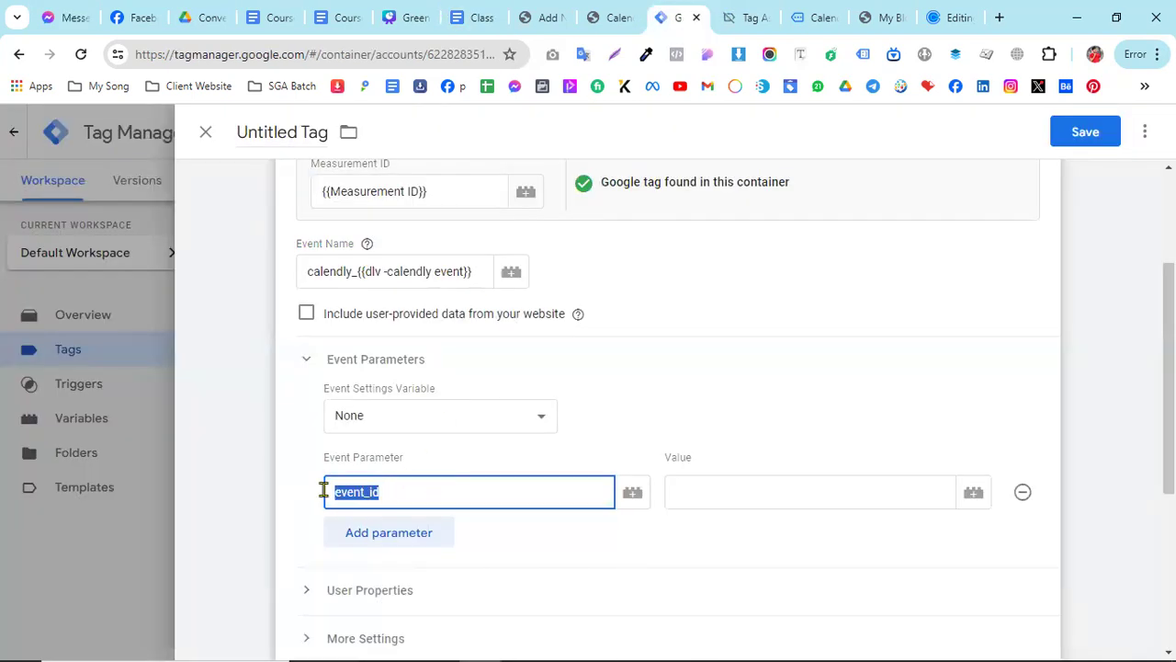
- Set the event_id parameter's value to the {{Event Id}} variable
click(704, 499)
text({{eve)
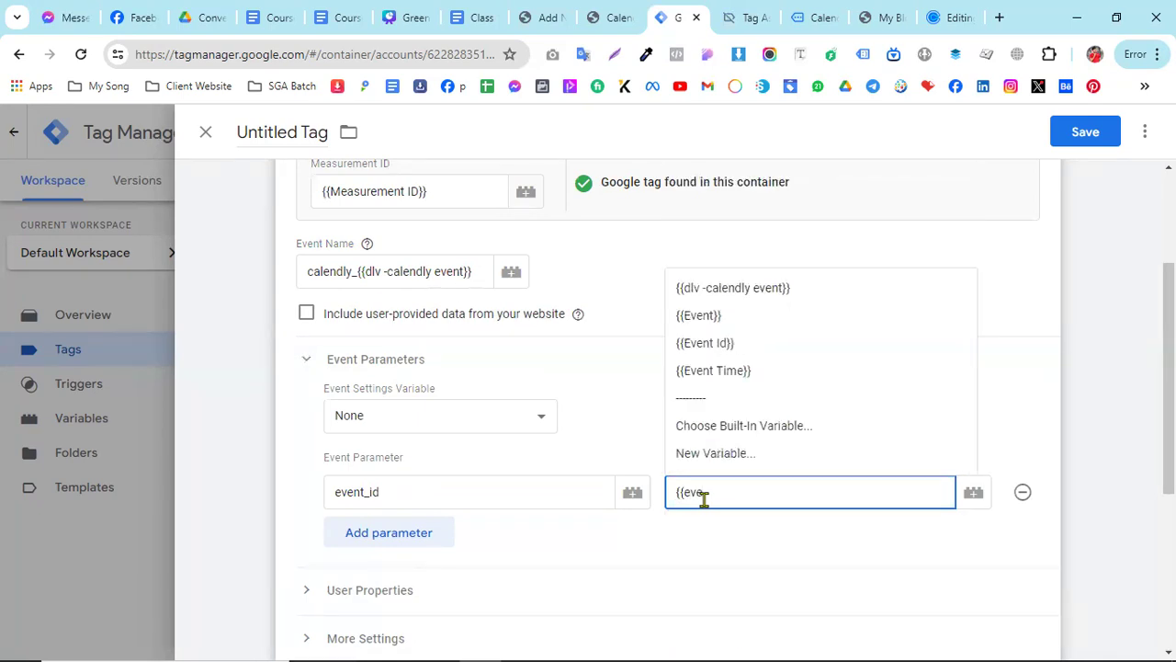
click(748, 347)
- Add Event -Calendly as the firing trigger of the GA4 tag
scroll(506, 478, down, 5)
click(688, 572)
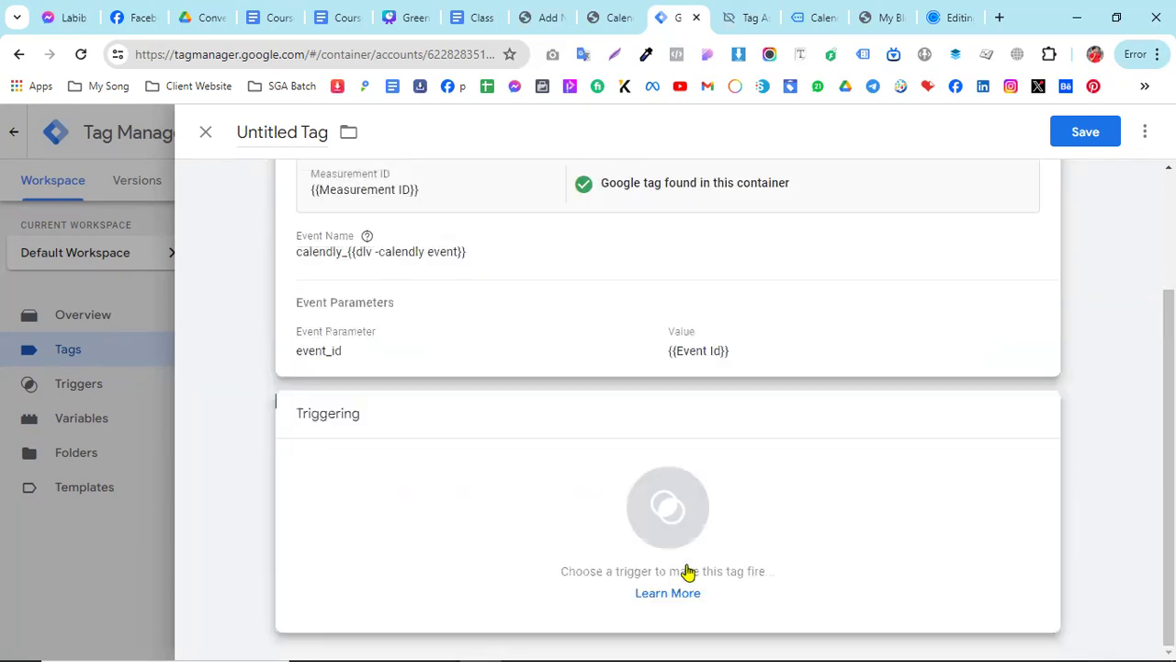
click(687, 571)
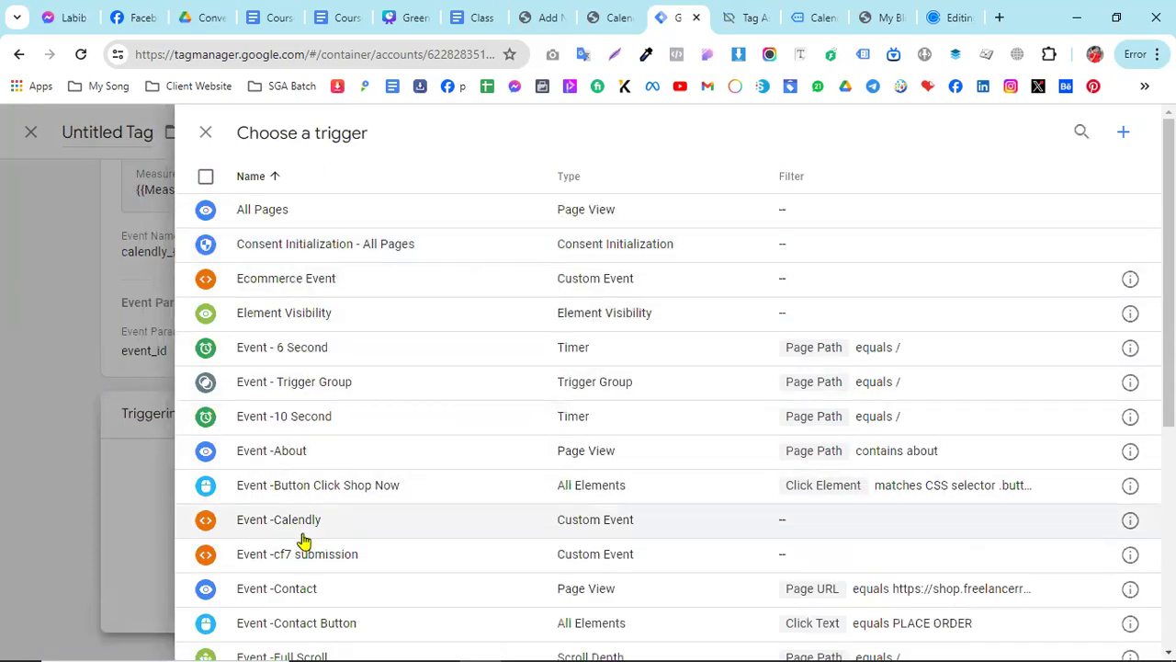
scroll(402, 368, down, 2)
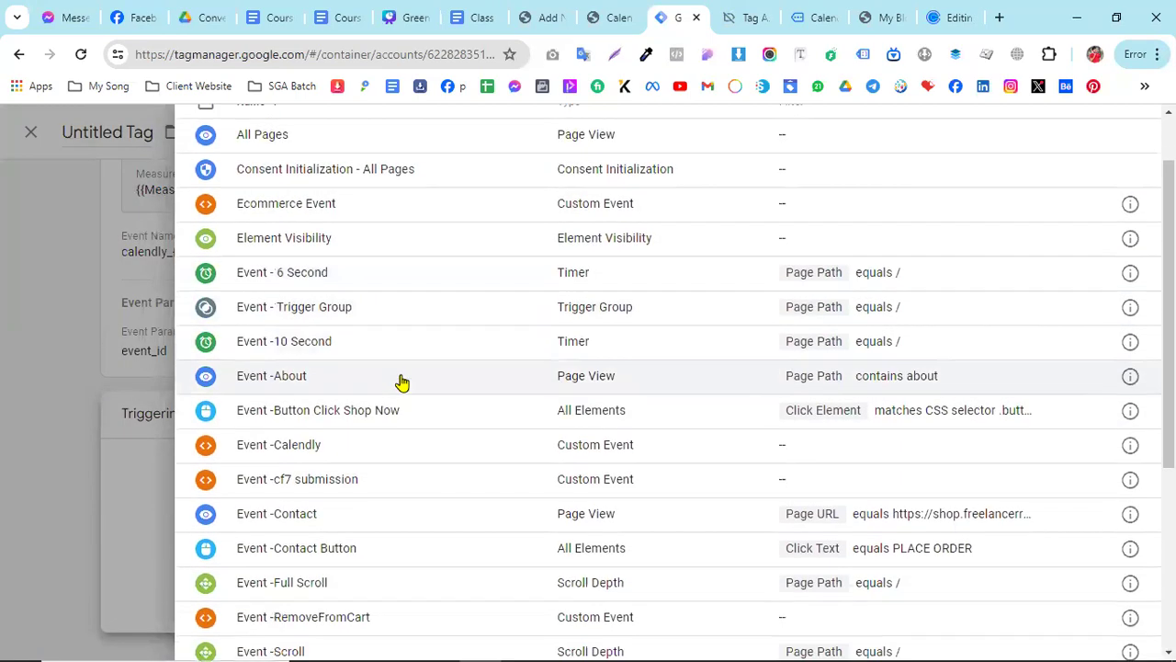
click(333, 438)
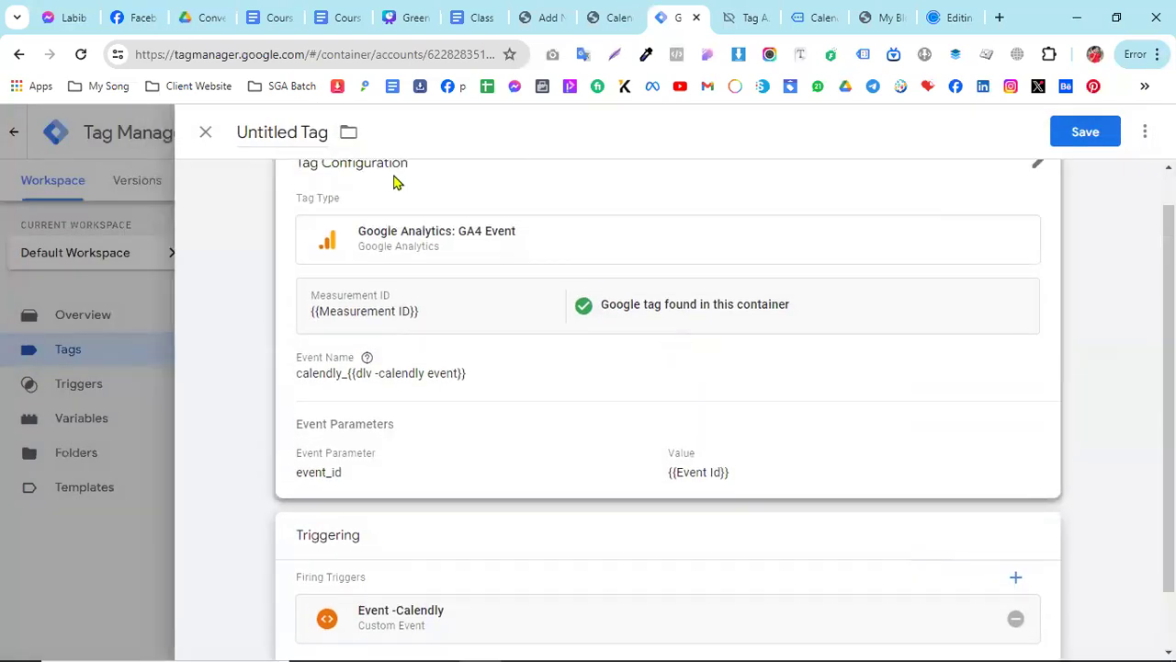
- Name the GA4 tag "Fb - SS -GA4 -Calendly Form" and save it
click(285, 134)
text(Fb -)
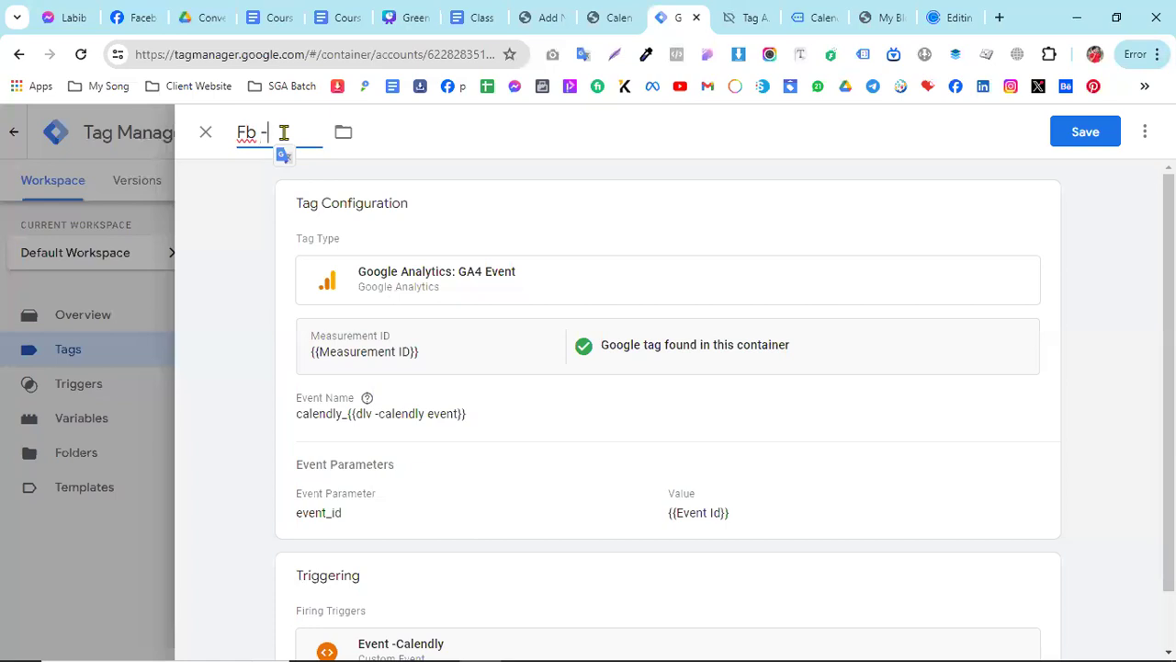
text( SS -GA4 -Calendly Form)
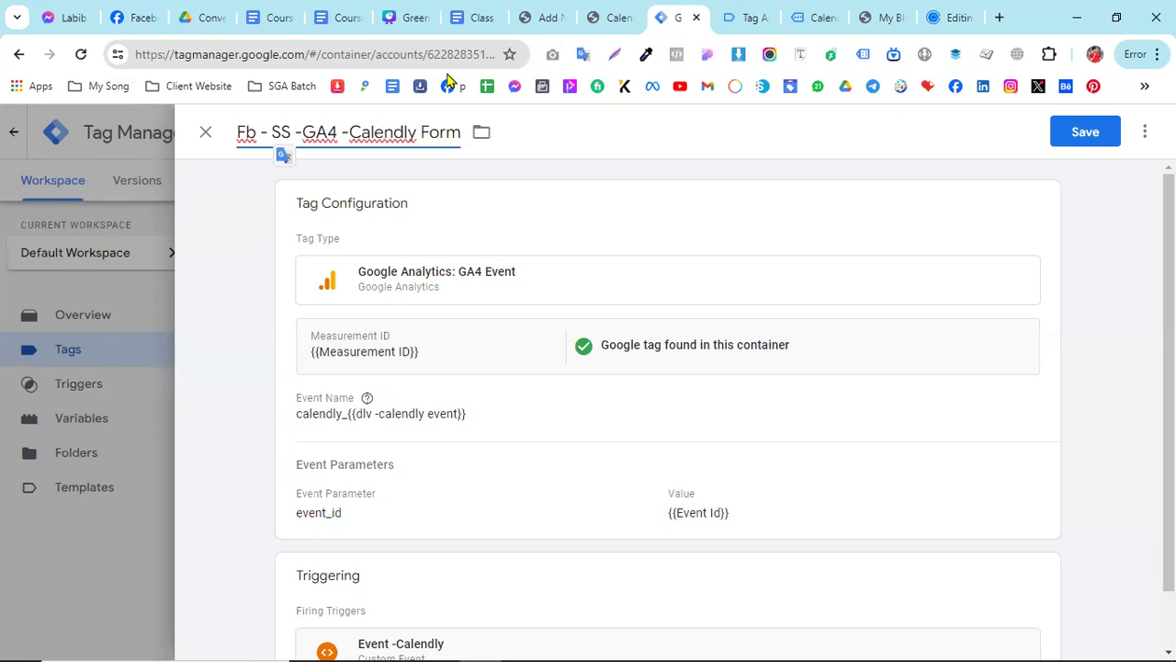
click(1061, 132)
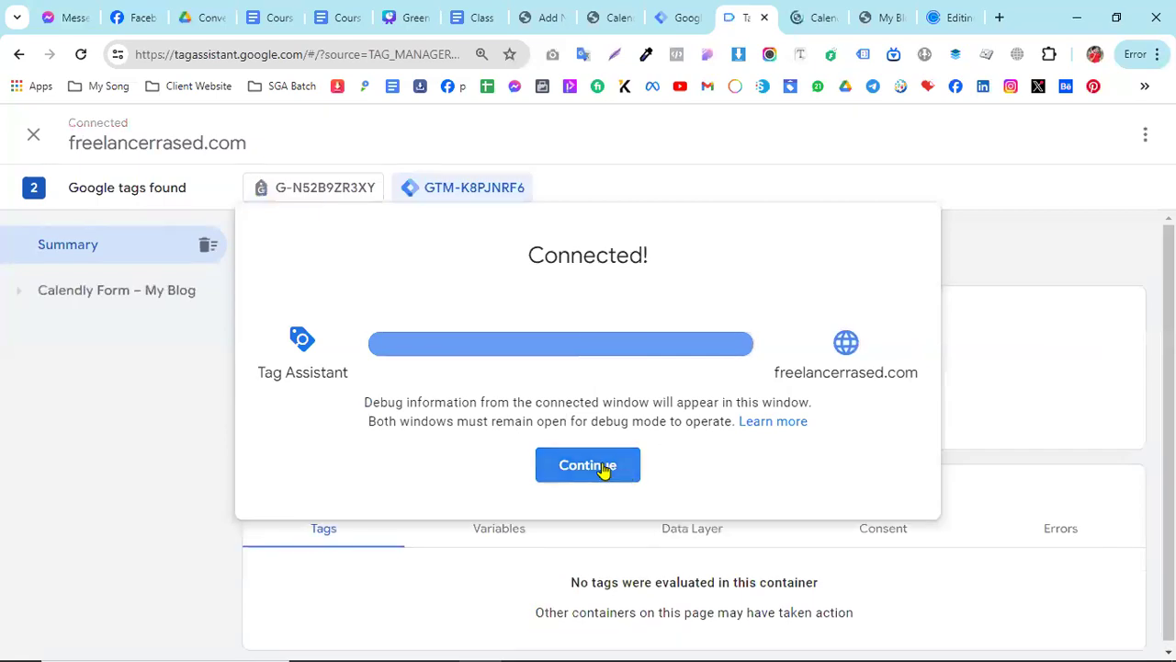
- Continue into the connected Tag Assistant session and choose Monday, June 10 at 8:00pm in the website's Calendly form, proceeding to the next stage
click(603, 469)
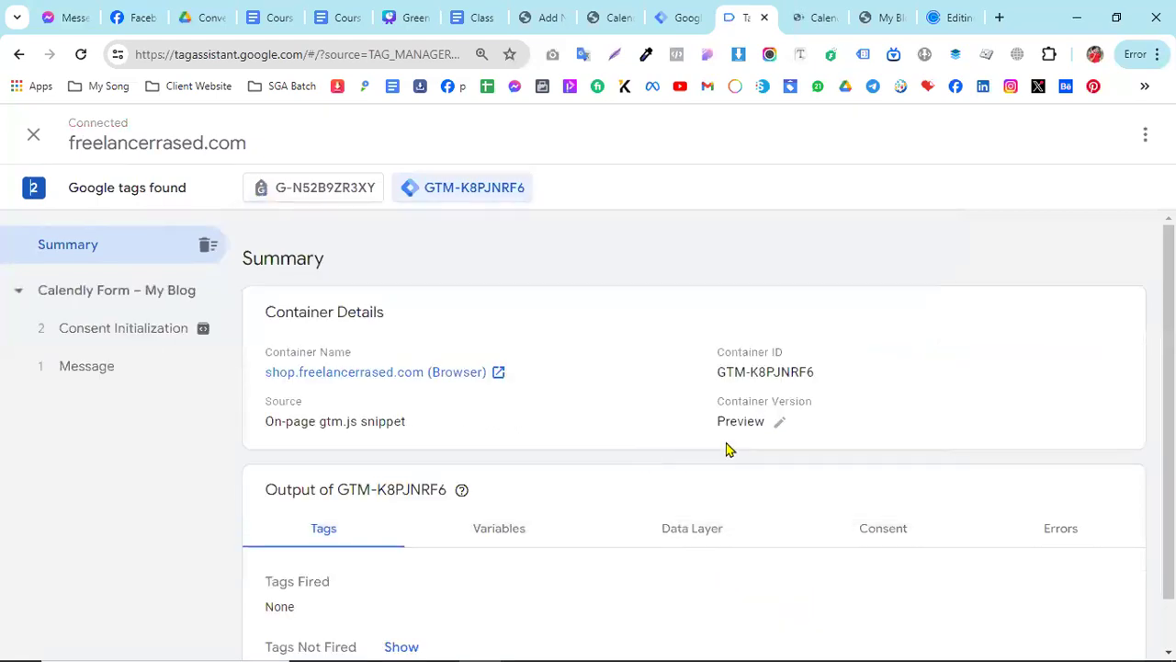
click(809, 18)
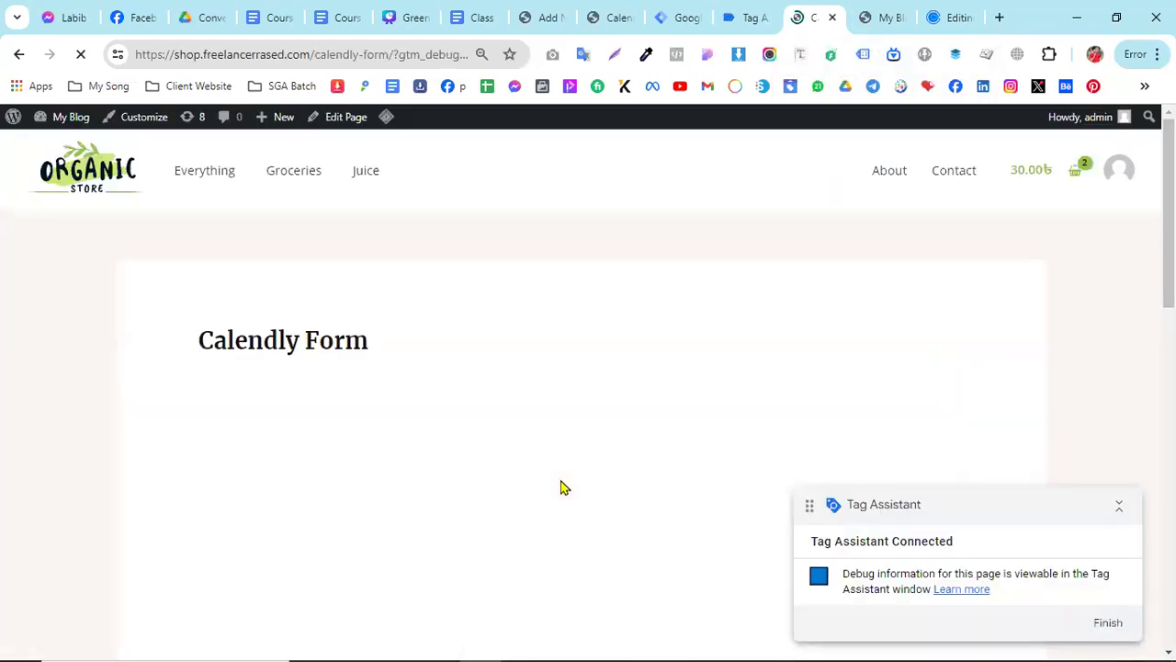
scroll(538, 505, down, 4)
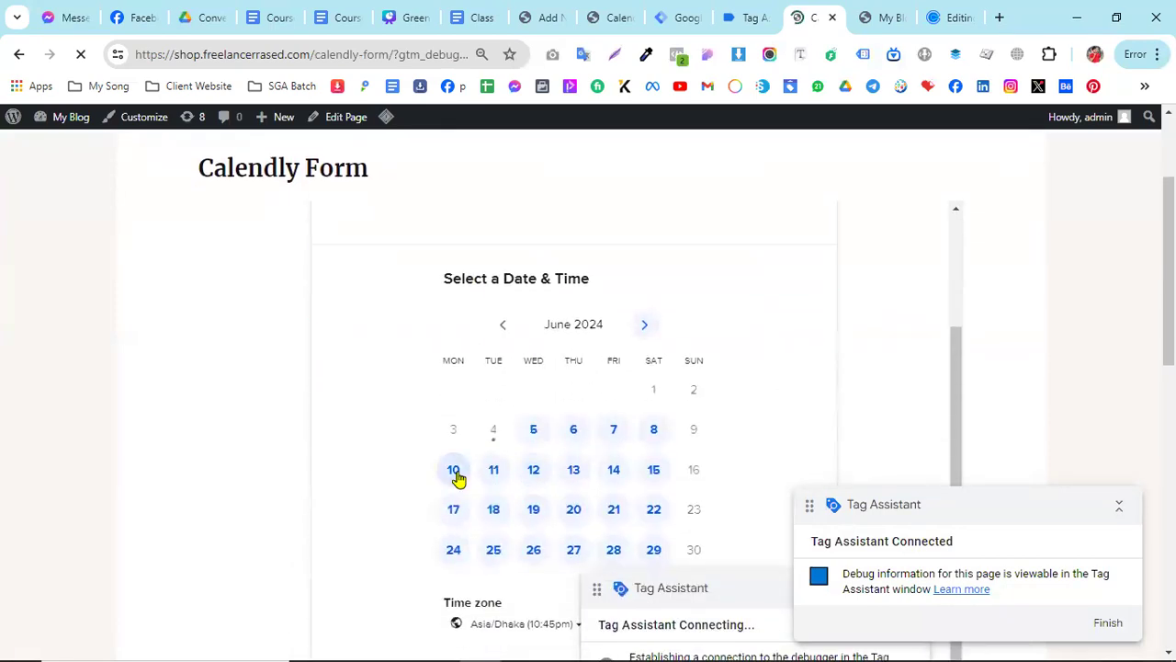
click(454, 472)
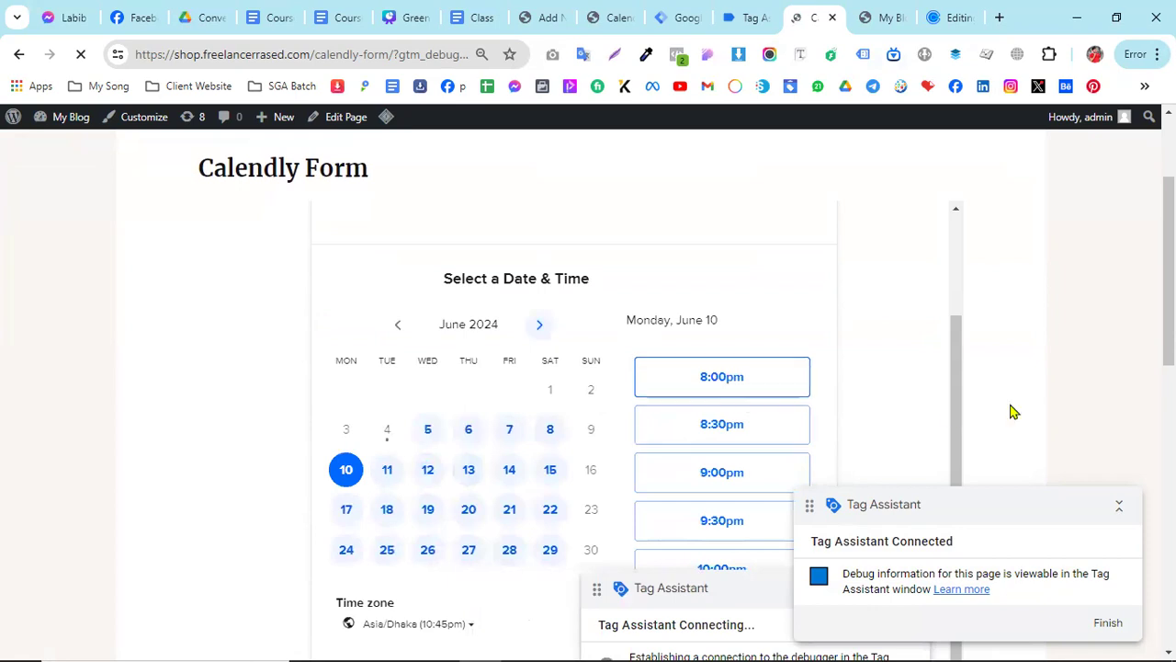
click(793, 387)
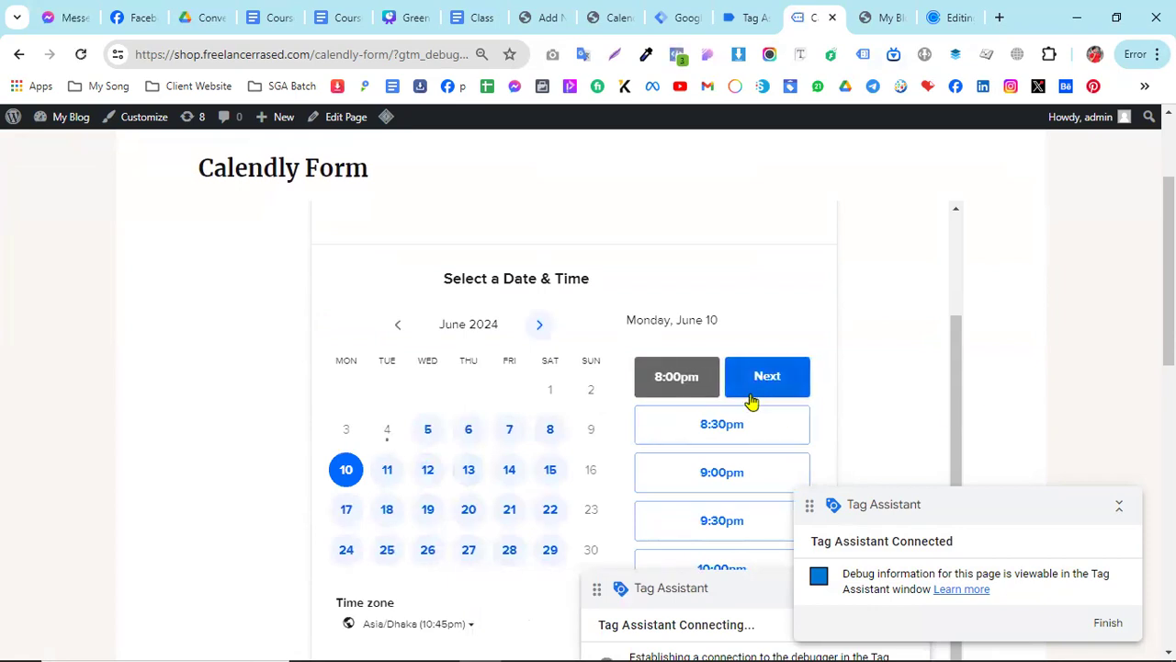
click(753, 393)
- Check in Tag Assistant which tags fired on calendly event 15
click(731, 13)
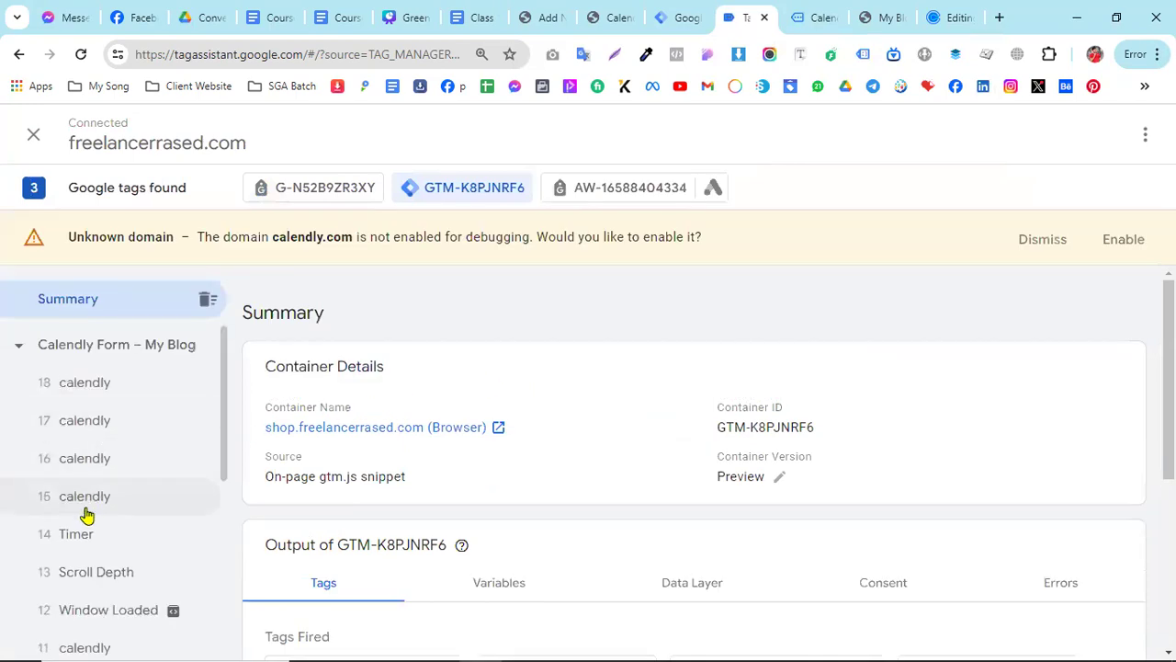
click(84, 496)
scroll(404, 462, down, 2)
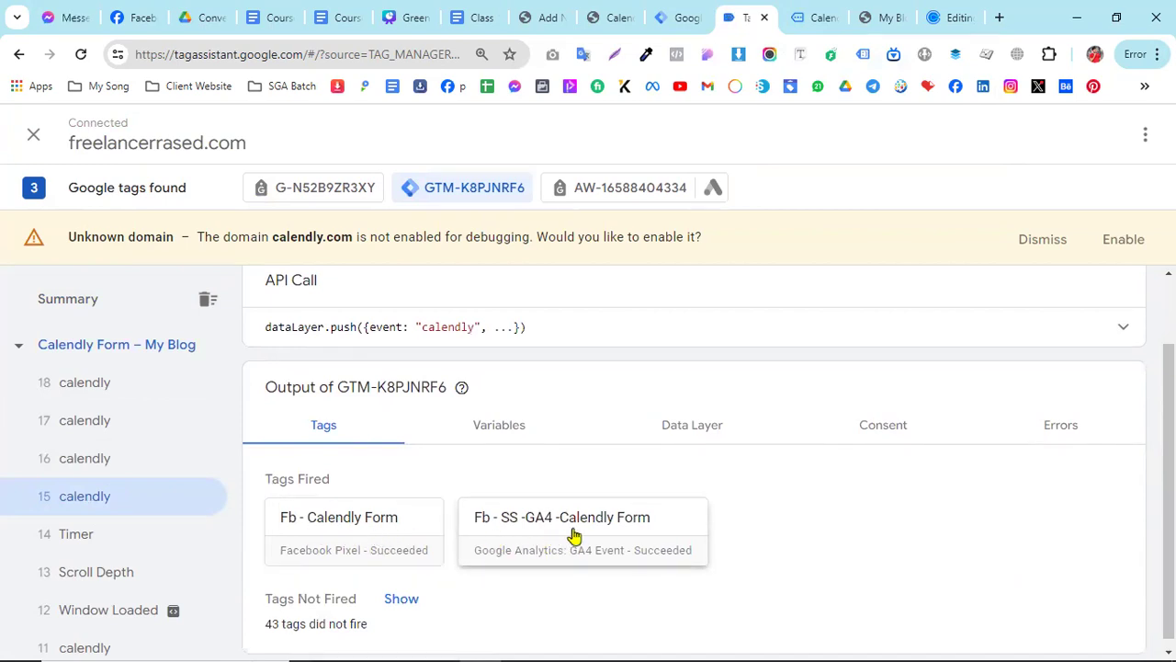
scroll(574, 535, down, 1)
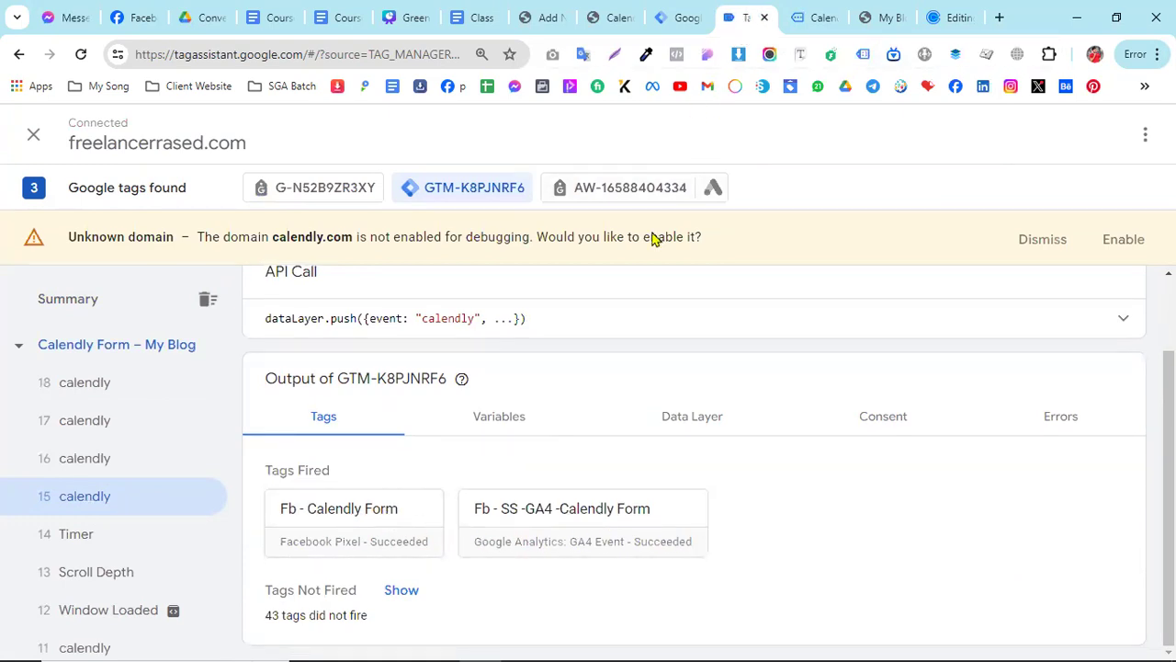
- Examine the variable and data layer values for calendly event 15
click(506, 431)
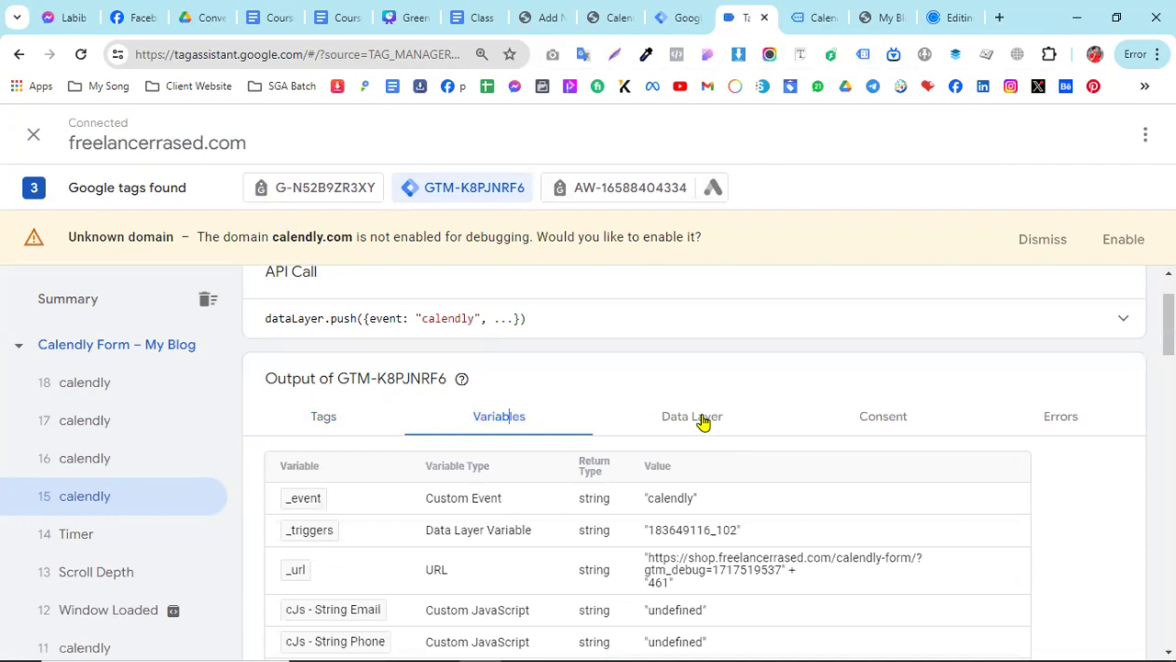
click(703, 421)
click(484, 494)
scroll(753, 489, down, 5)
scroll(771, 482, down, 8)
scroll(772, 482, down, 3)
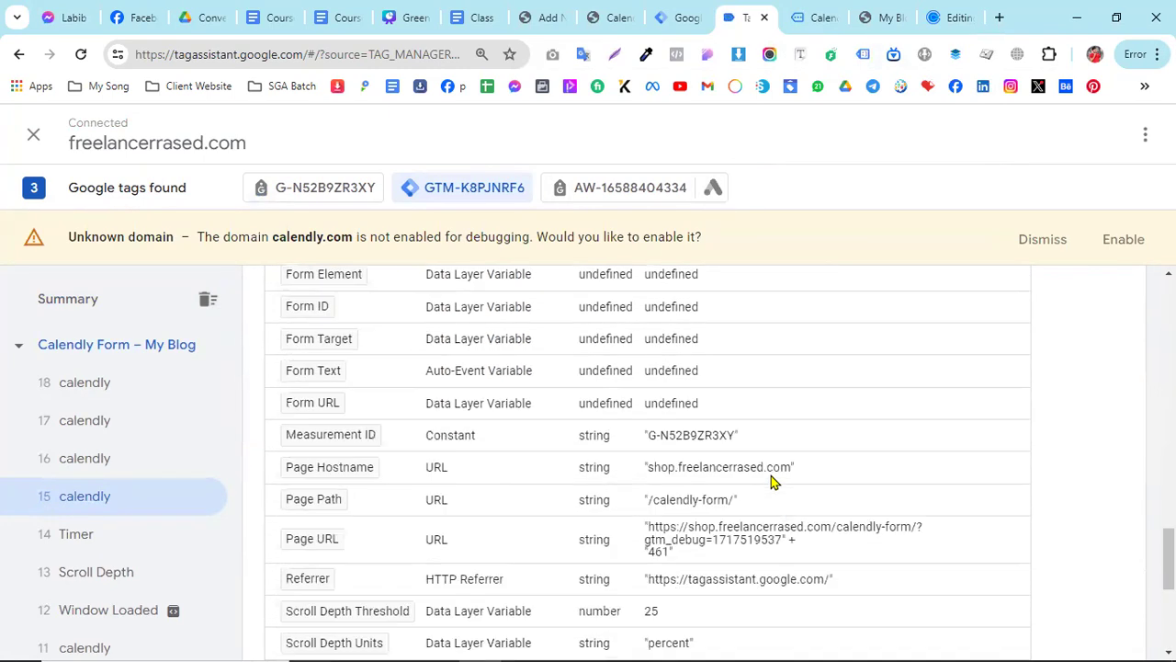
scroll(772, 482, down, 2)
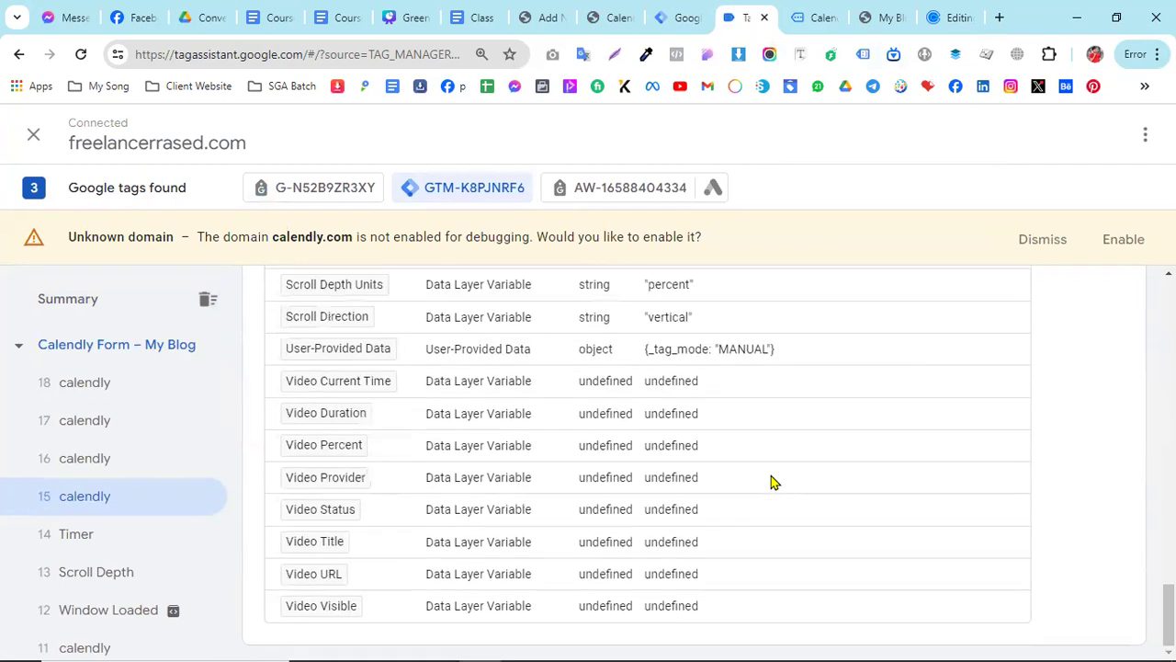
- Open the data layer values recorded after calendly event 15
scroll(772, 482, up, 5)
scroll(772, 482, up, 12)
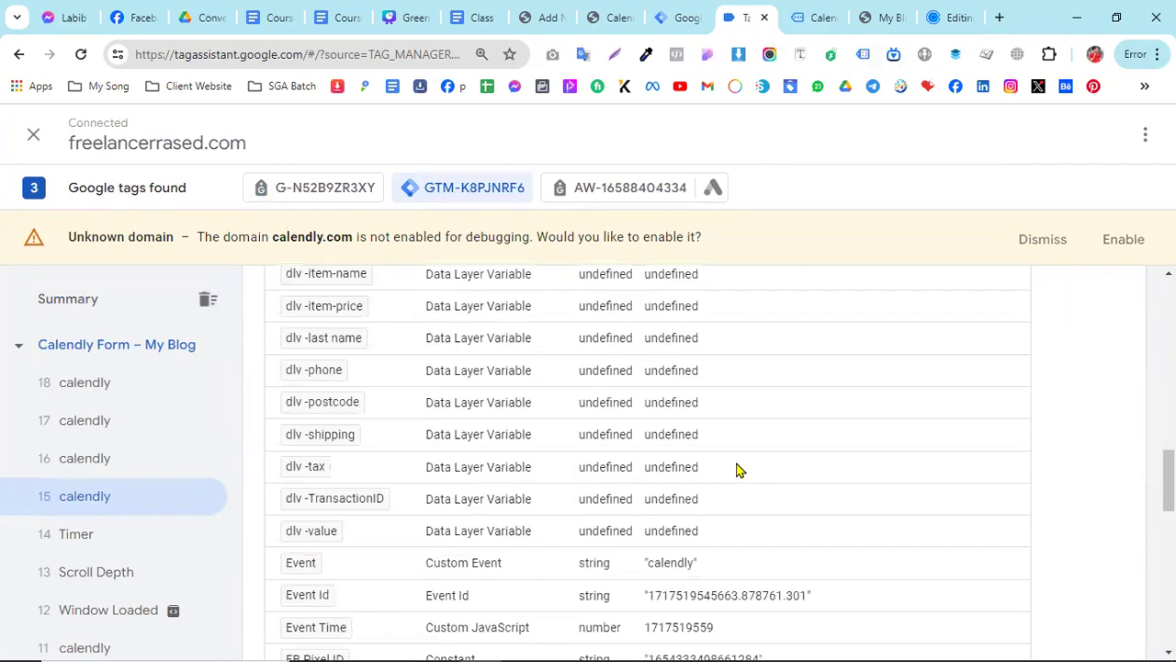
click(725, 524)
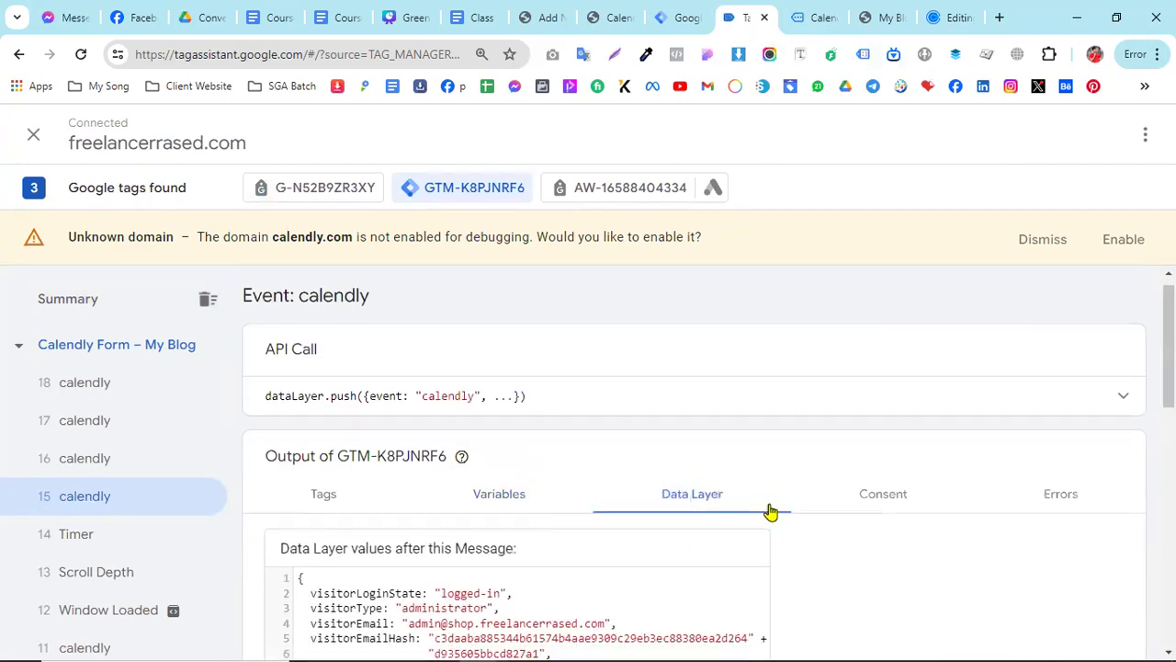
scroll(689, 510, down, 8)
scroll(597, 507, up, 10)
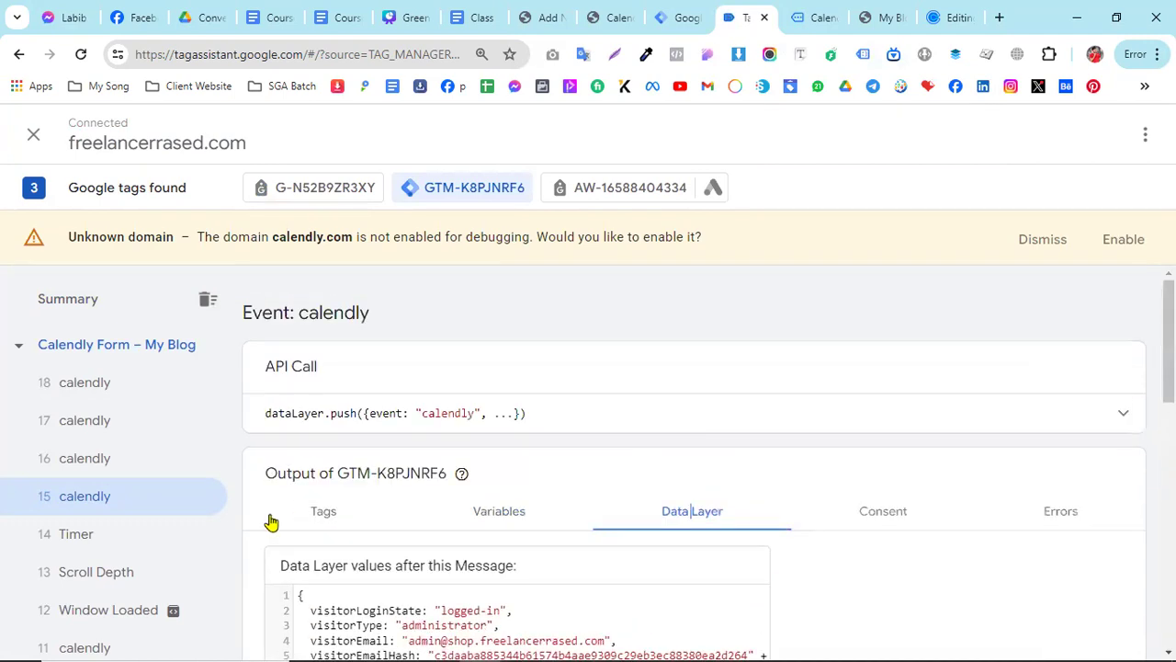
- Check which tags fired on calendly event 16
click(94, 468)
click(325, 516)
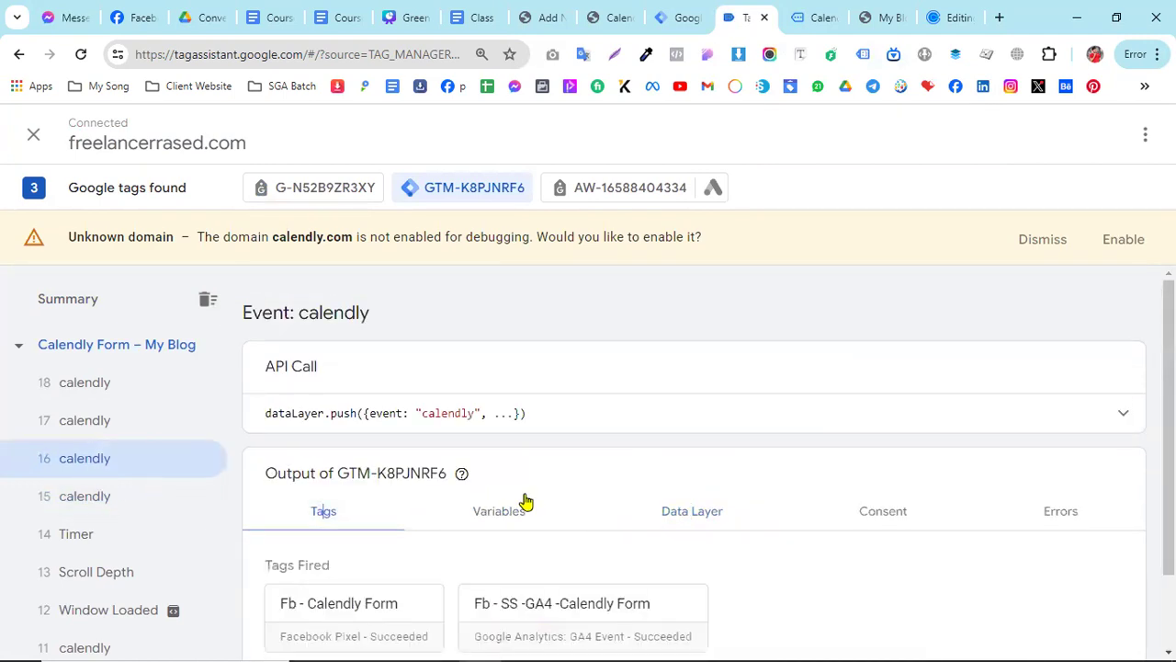
scroll(533, 500, down, 1)
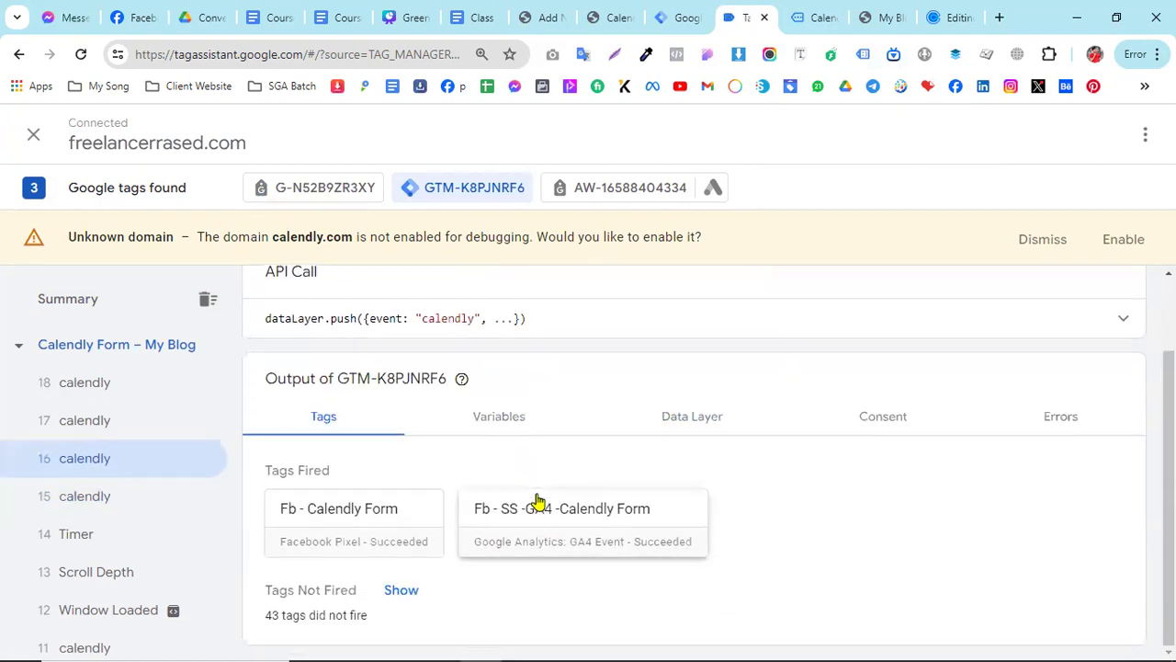
- Examine the variables and data layer values of calendly event 16, ending back on its tags
click(520, 420)
scroll(793, 533, down, 10)
scroll(790, 533, up, 10)
scroll(749, 491, up, 1)
click(726, 512)
scroll(791, 552, down, 10)
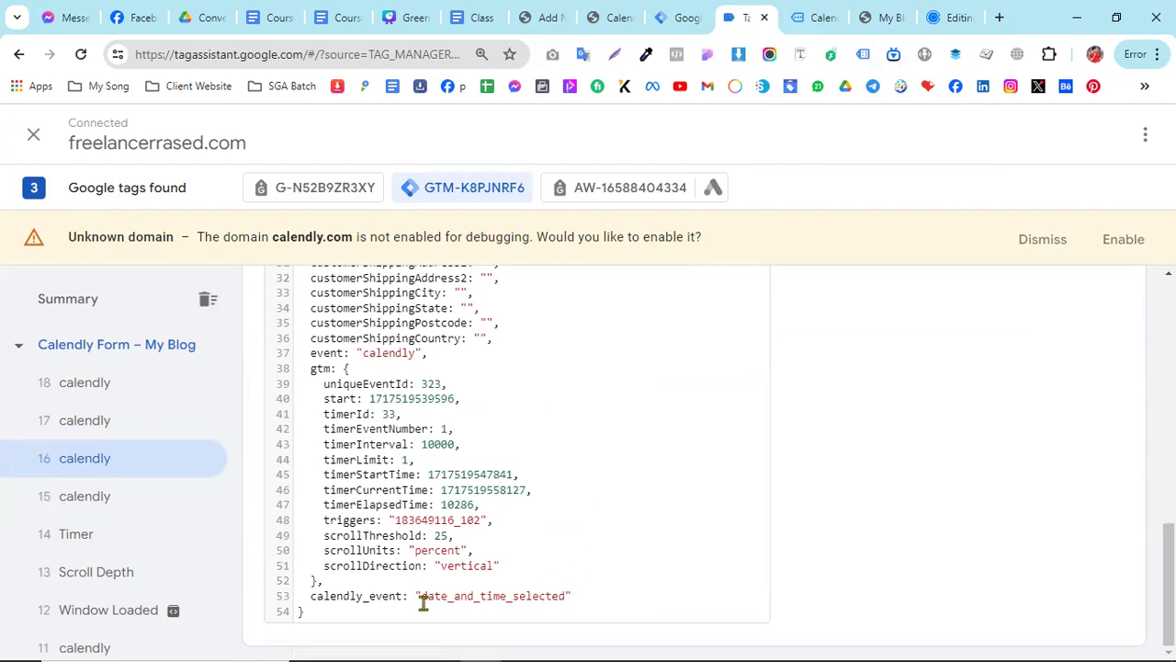
scroll(570, 588, up, 10)
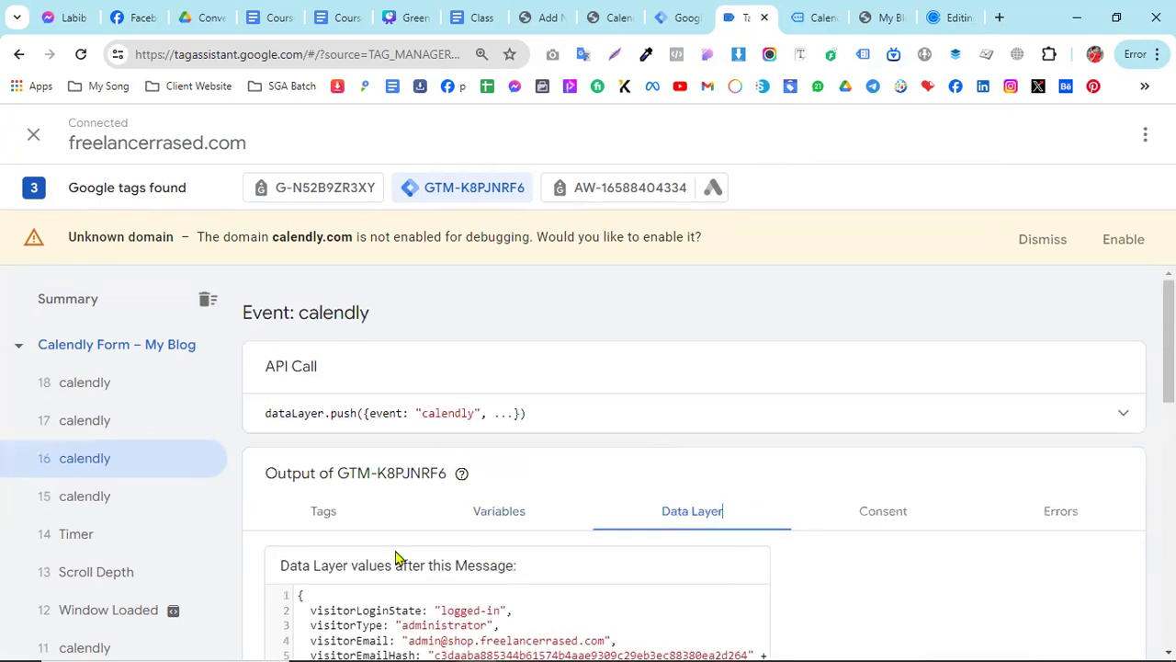
click(323, 511)
- Switch to the website's Calendly form, fill in the invitee's name and email, and submit the booking
click(820, 18)
click(500, 481)
click(552, 533)
scroll(462, 564, down, 1)
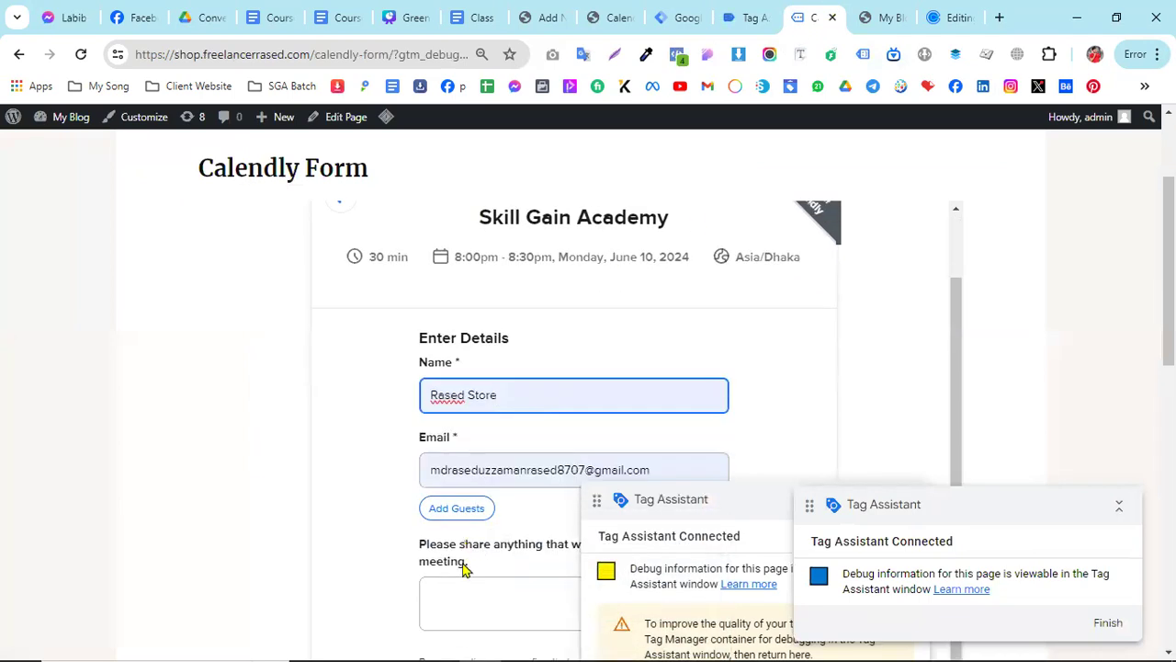
scroll(498, 542, down, 1)
click(471, 638)
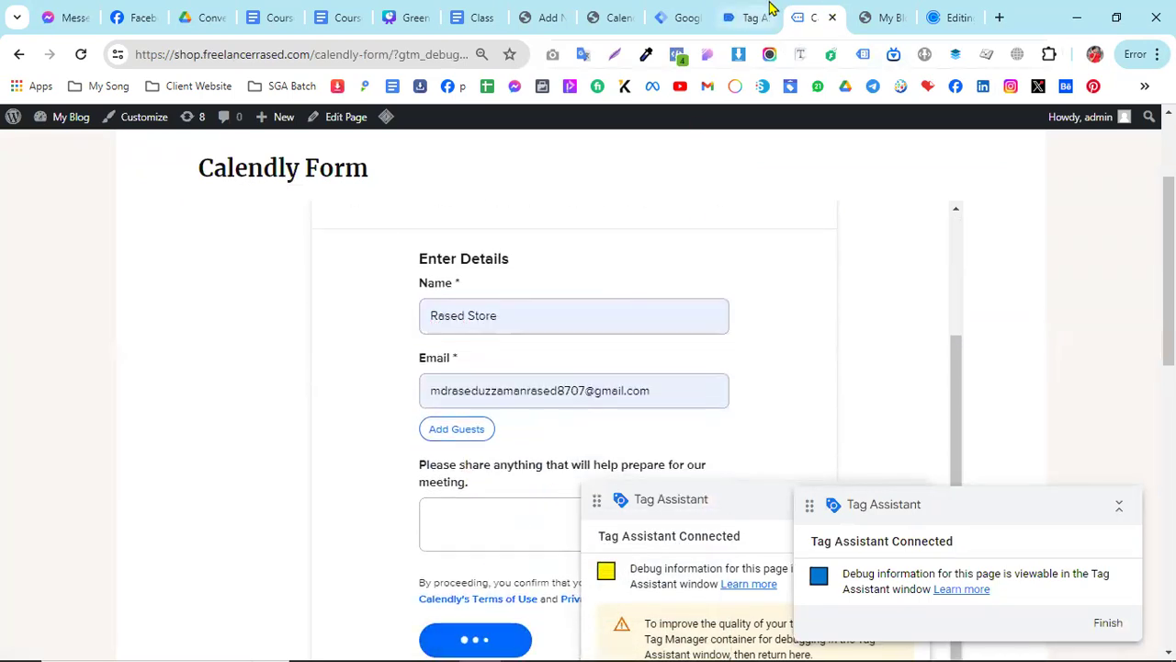
- Check in Tag Assistant which tags fired on calendly event 19, and view the booking result on the website
click(756, 18)
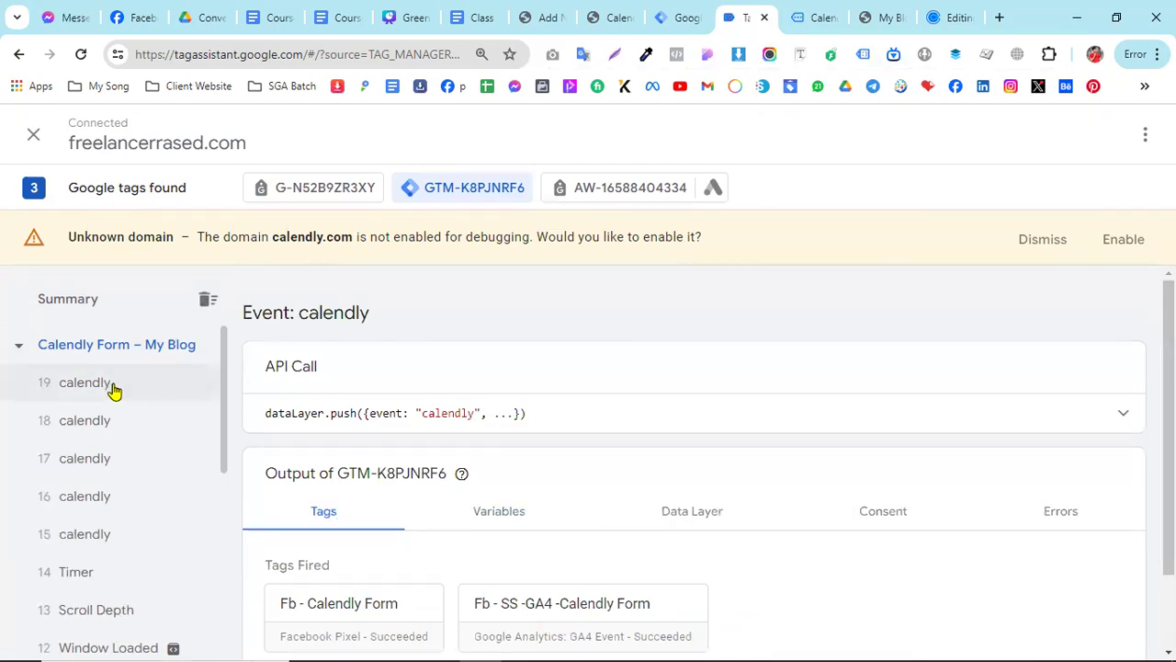
click(113, 390)
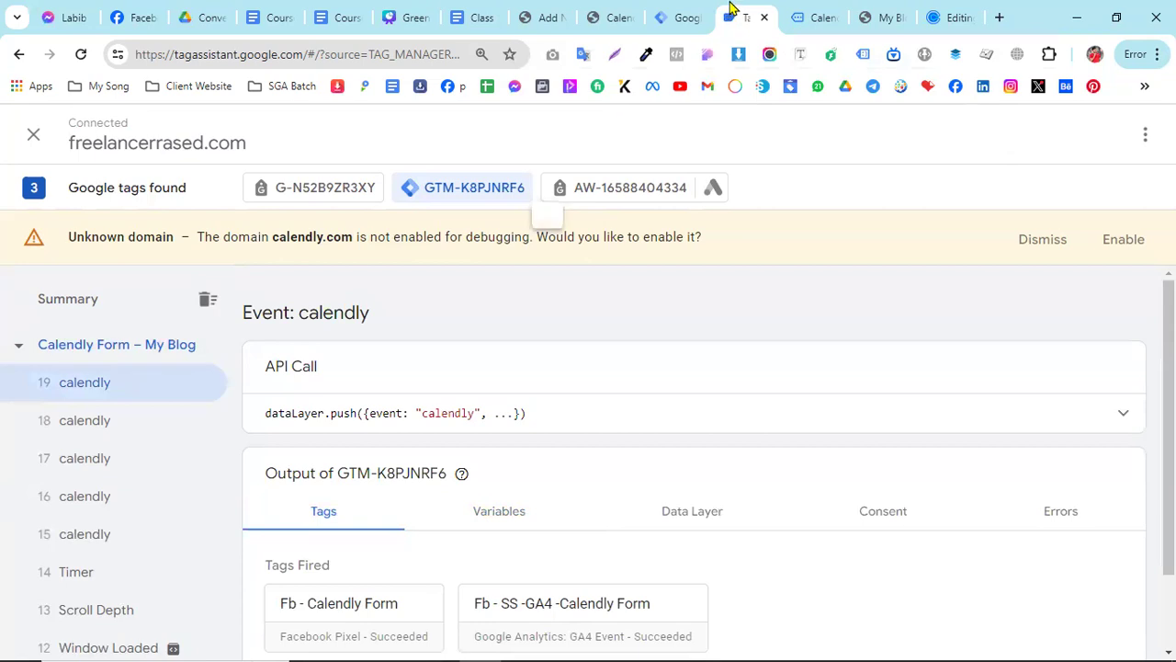
click(815, 16)
scroll(738, 200, up, 2)
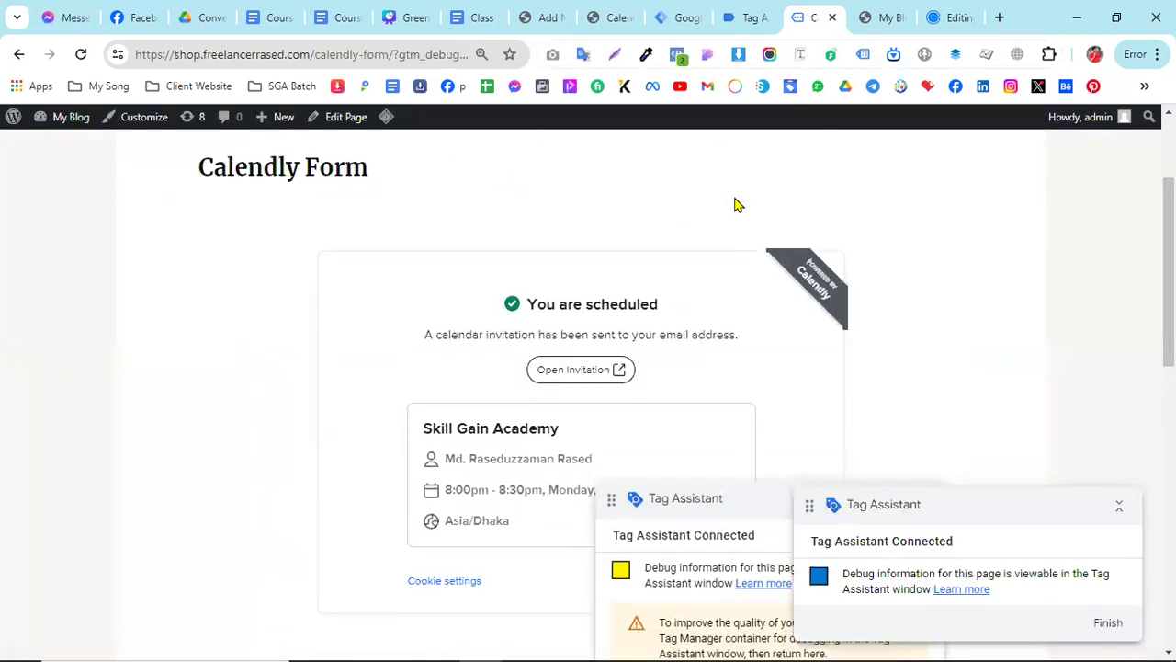
- Return to Tag Assistant and check the fired tags and full API call of calendly event 20
click(748, 17)
click(101, 432)
scroll(432, 524, down, 1)
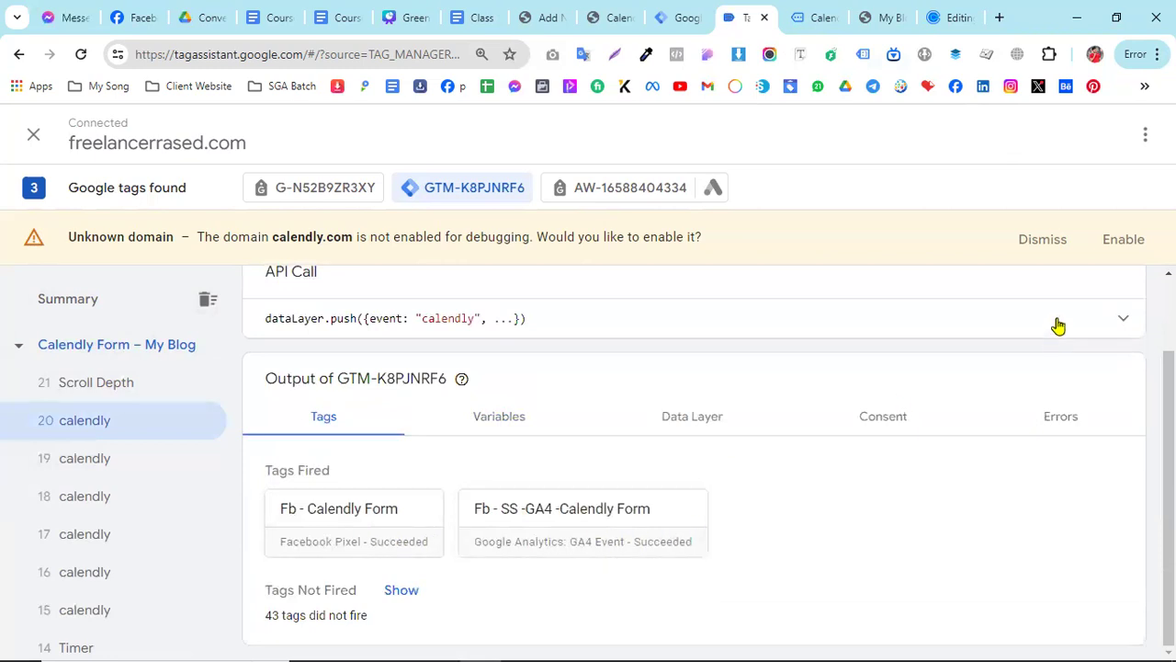
click(1107, 323)
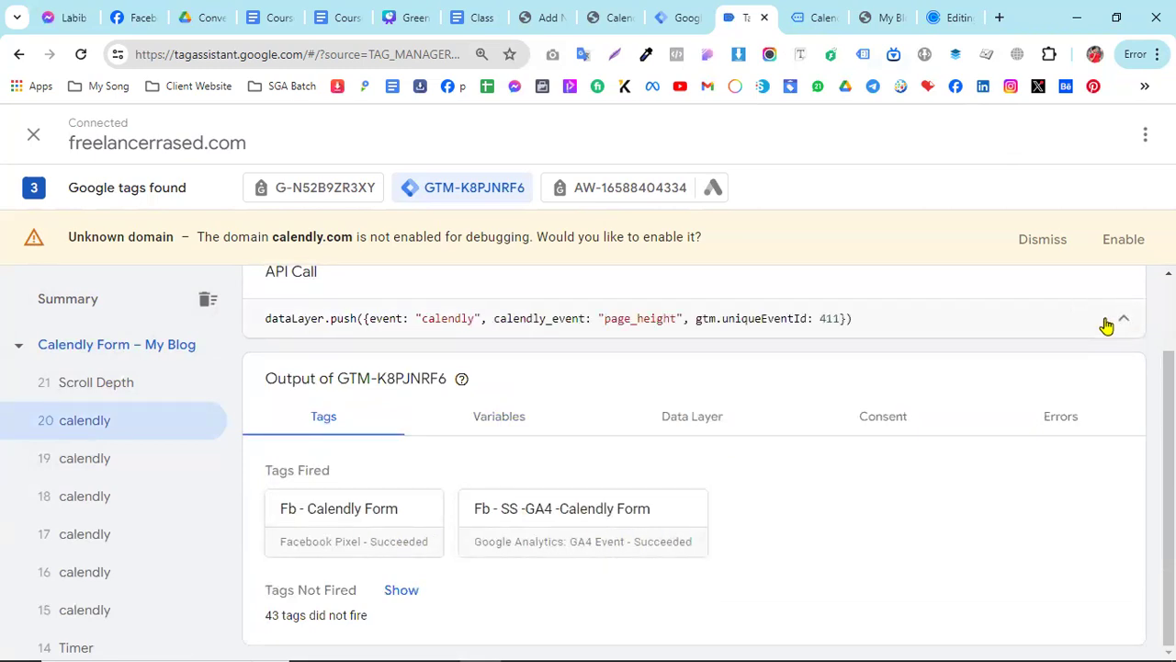
click(1106, 323)
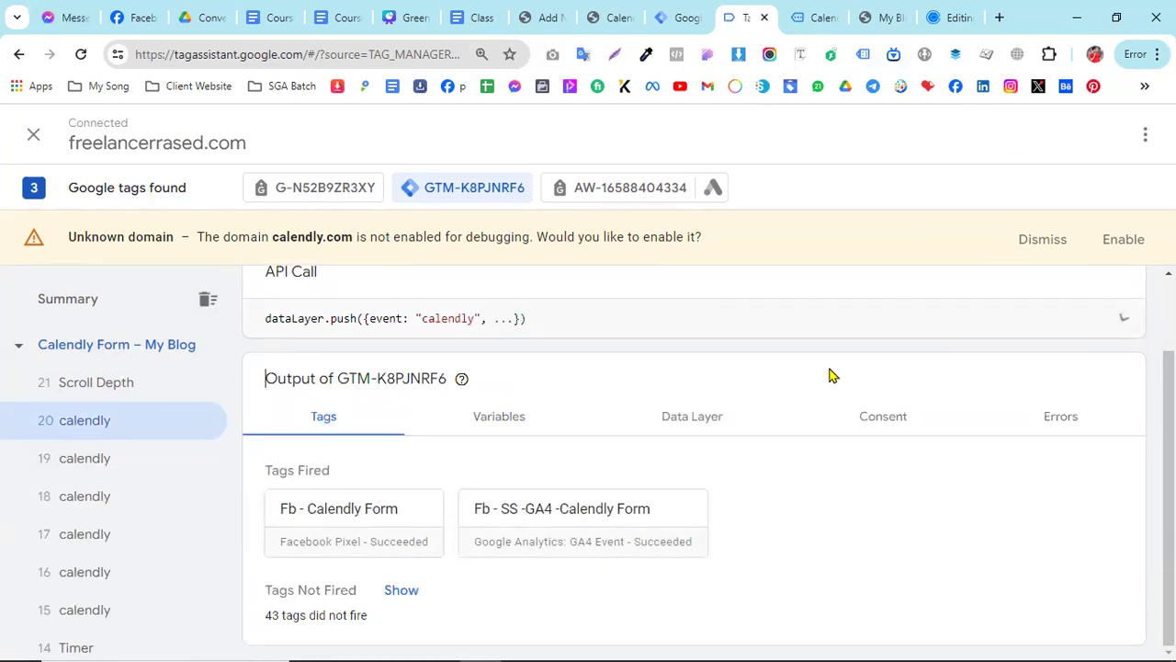
- Inspect the tags, variables and data layer values of calendly event 19
click(125, 458)
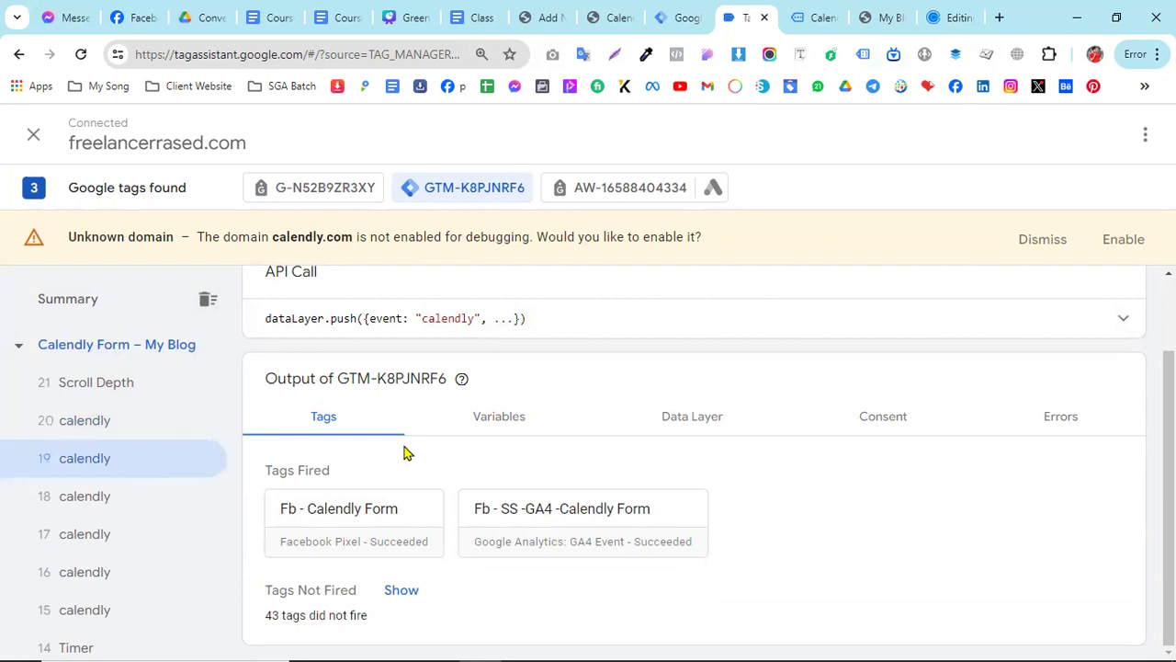
click(512, 415)
click(661, 418)
scroll(540, 517, down, 4)
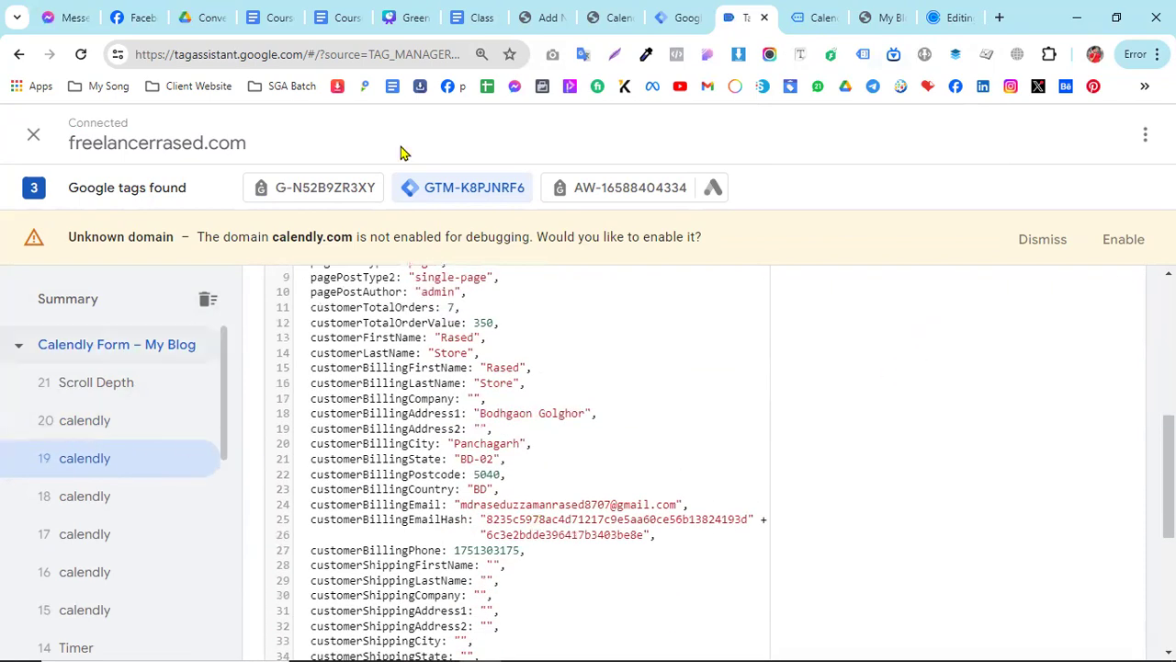
- Switch to the website and take the Calendly form back to its Enter Details stage
click(680, 11)
click(788, 18)
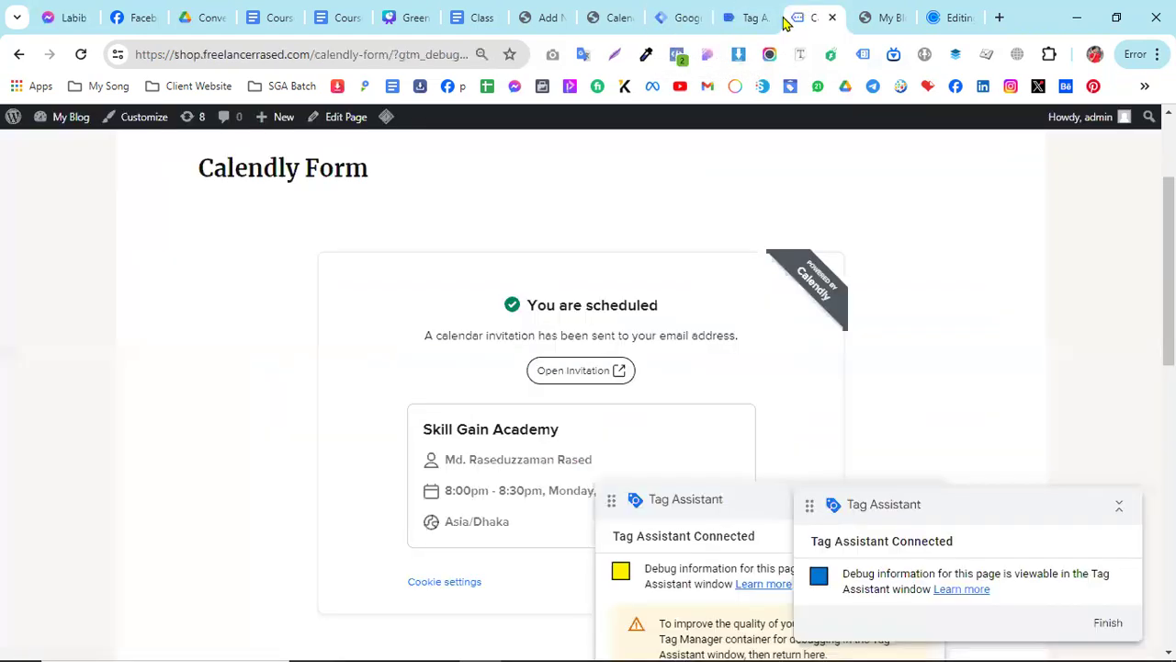
click(18, 54)
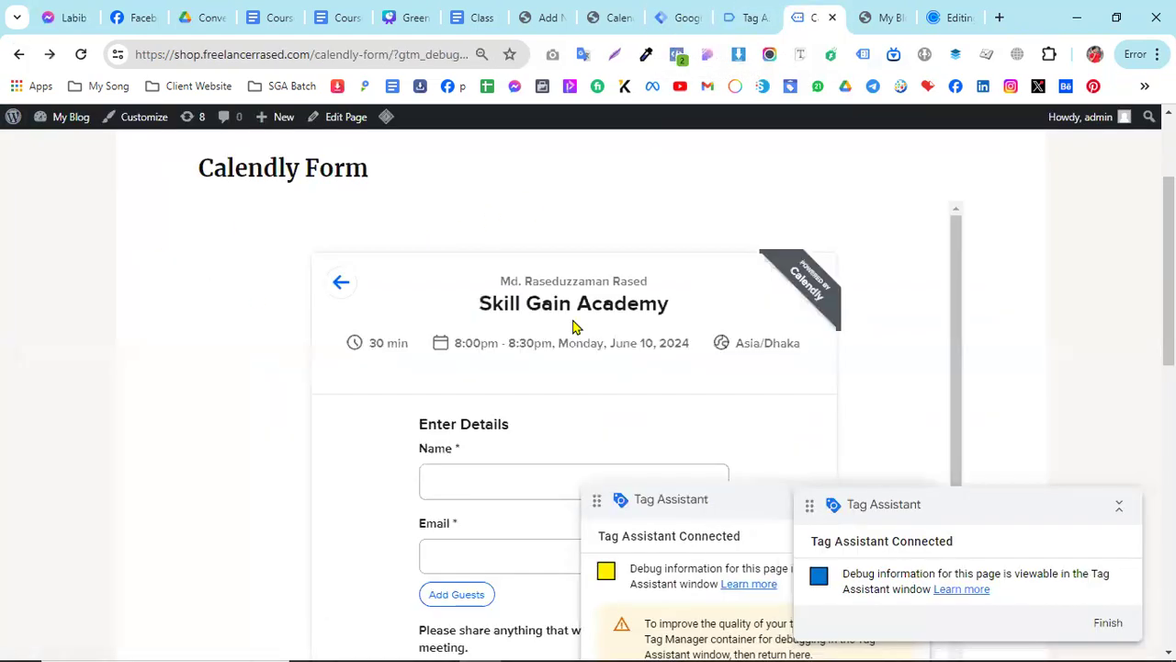
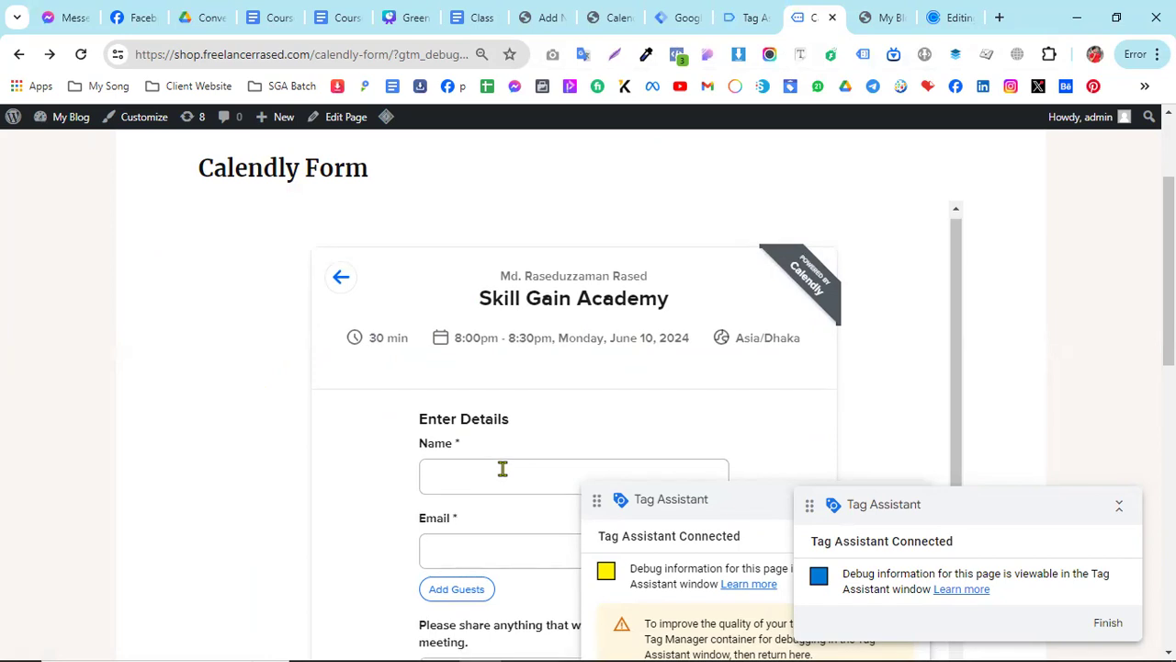
- Go back to the Calendly form's date and time selection and choose the 8:30pm slot on Monday, June 10
scroll(501, 467, down, 2)
scroll(441, 323, up, 2)
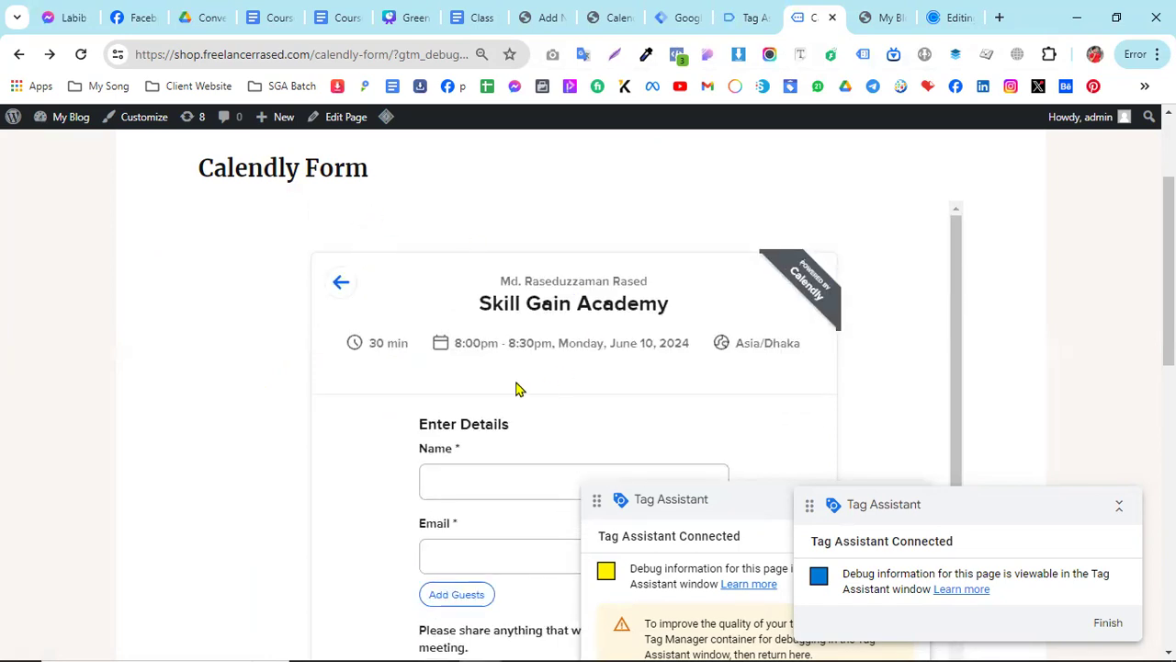
click(354, 287)
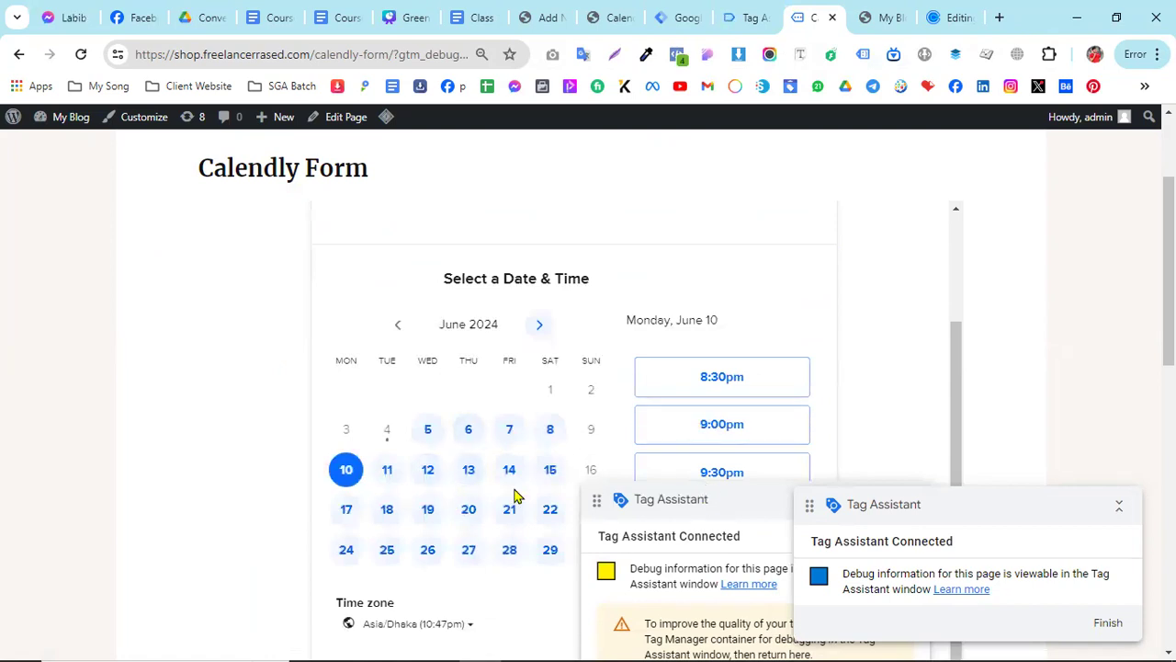
scroll(510, 482, up, 2)
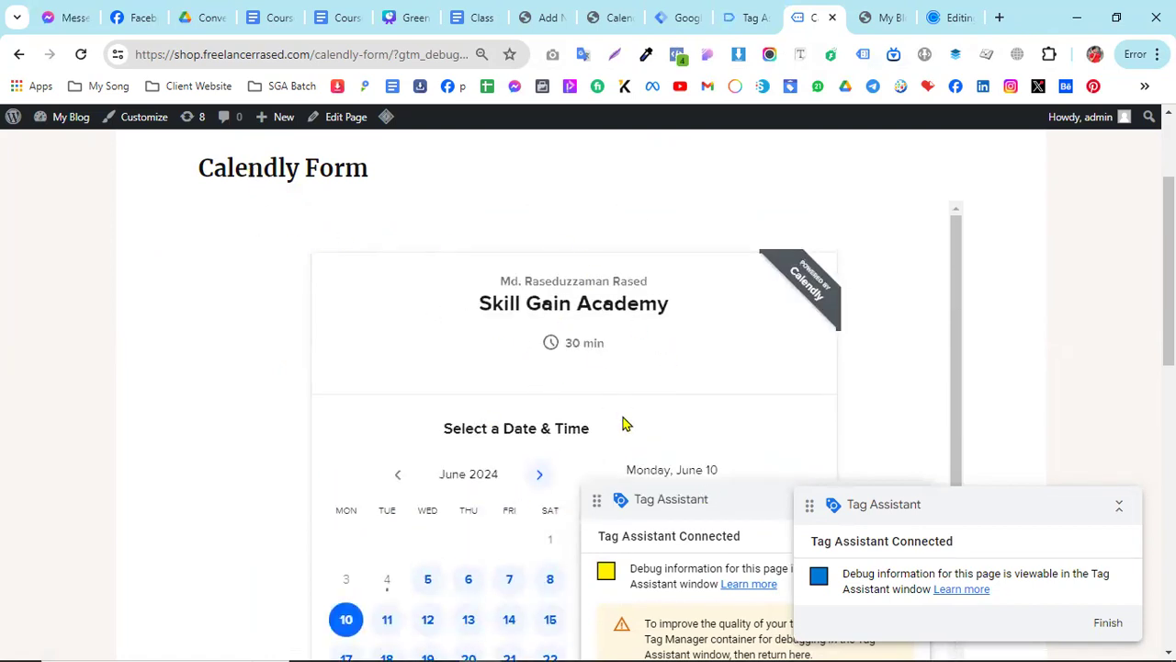
scroll(621, 418, down, 2)
scroll(736, 405, up, 1)
scroll(721, 412, down, 1)
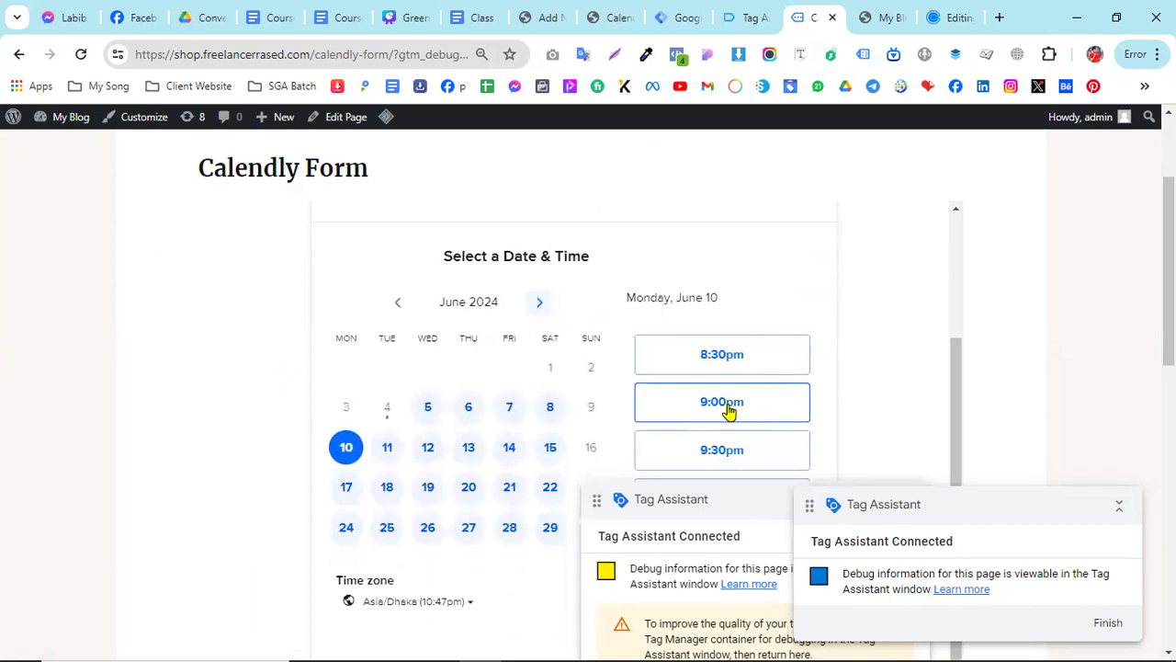
click(741, 364)
click(788, 359)
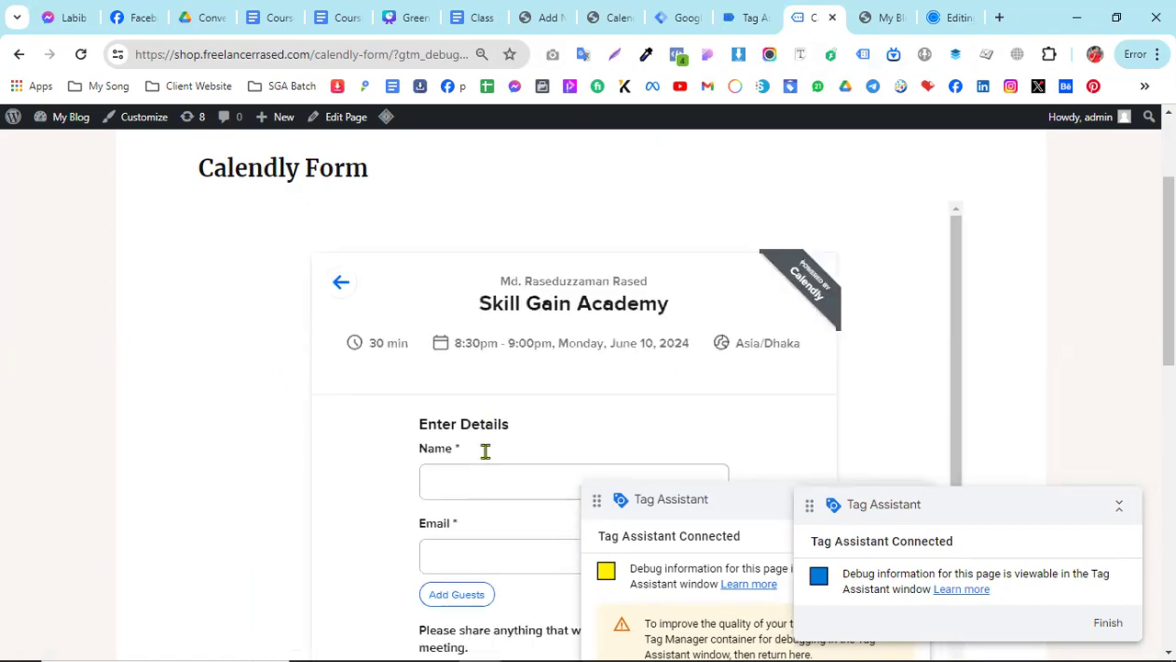
- Inspect the HTML and styles of the Calendly form's Name field in the browser's developer tools, and close them
scroll(485, 450, down, 1)
click(459, 389)
right_click(459, 389)
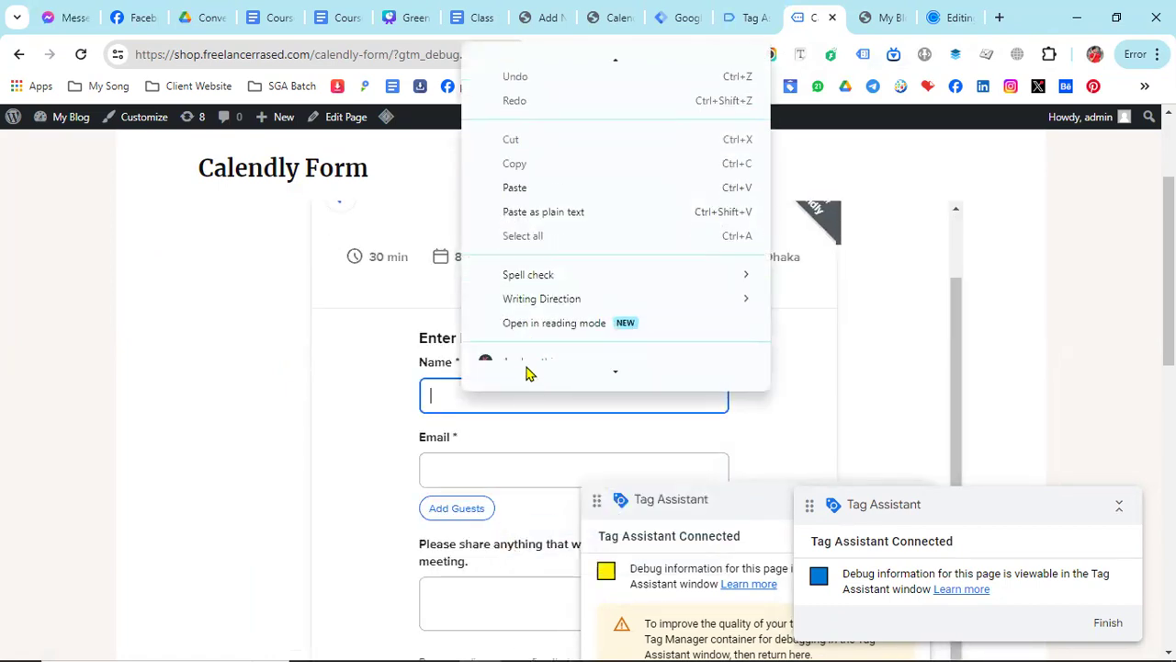
click(523, 373)
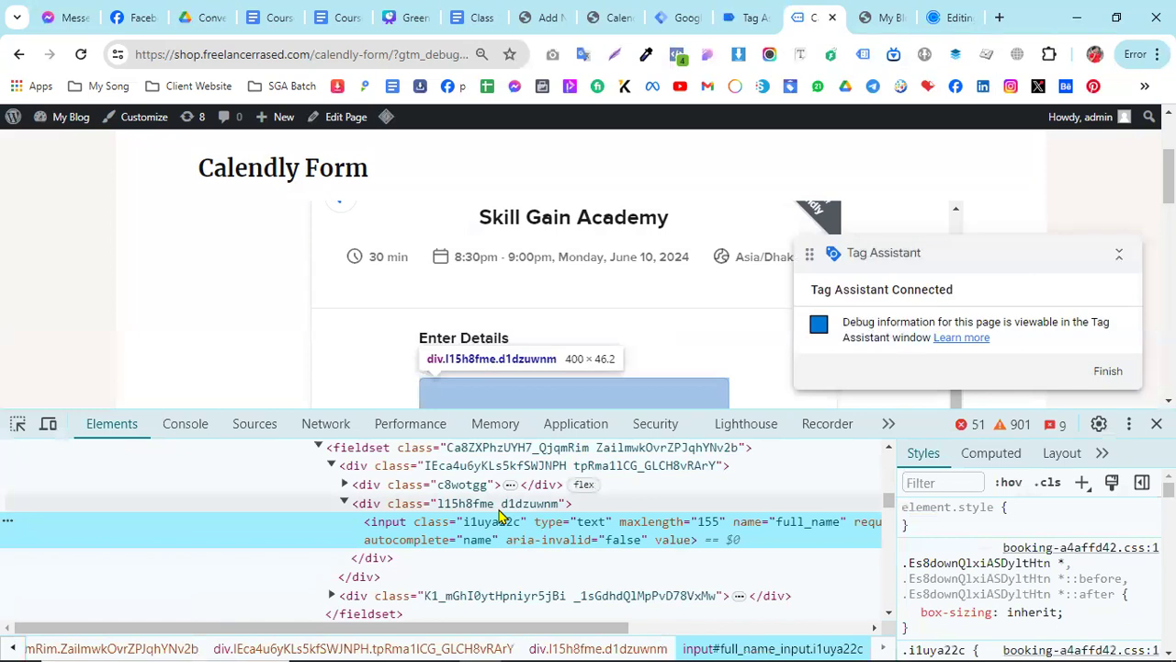
scroll(511, 521, up, 2)
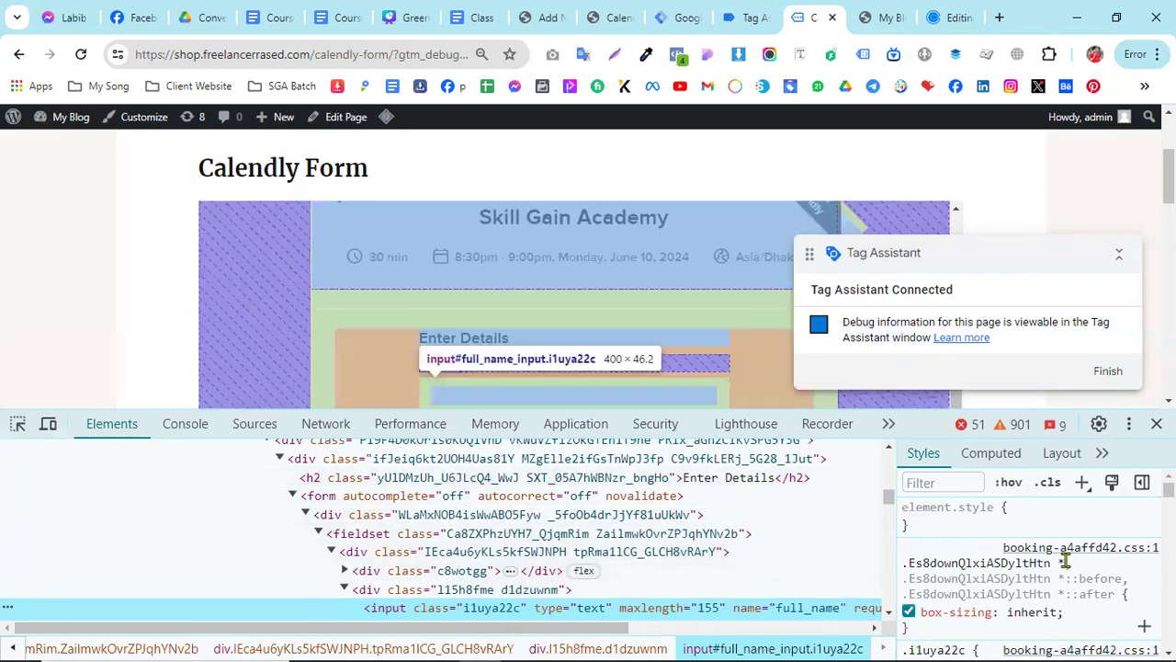
scroll(1066, 569, down, 4)
scroll(1071, 585, up, 2)
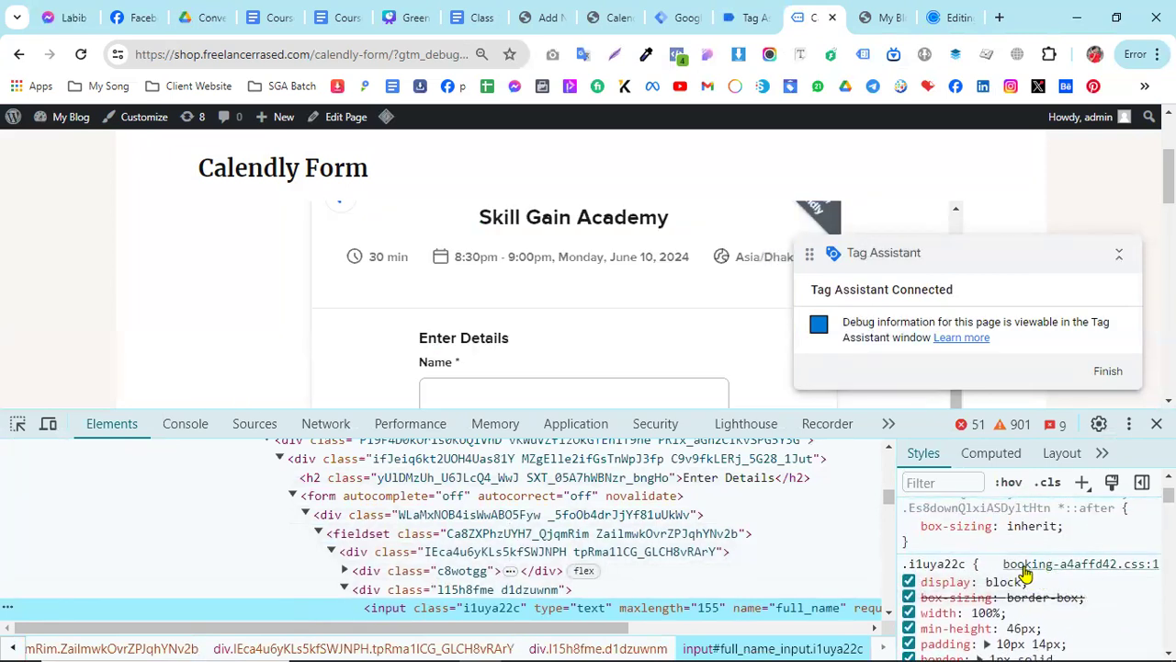
scroll(1025, 571, down, 6)
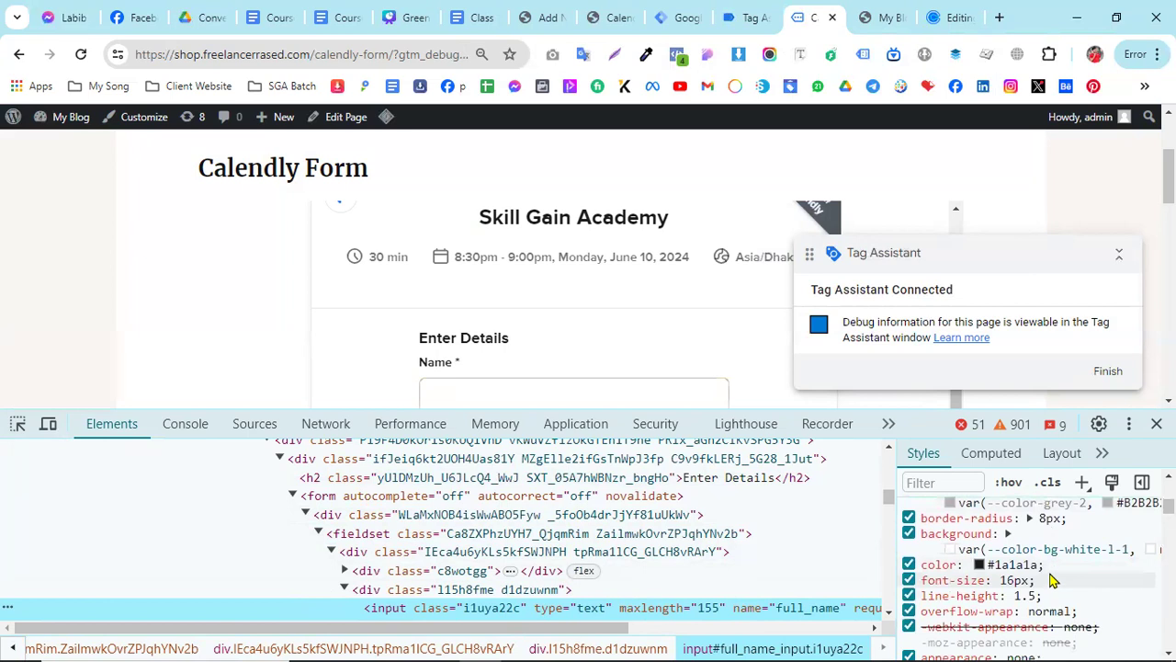
scroll(1052, 579, down, 2)
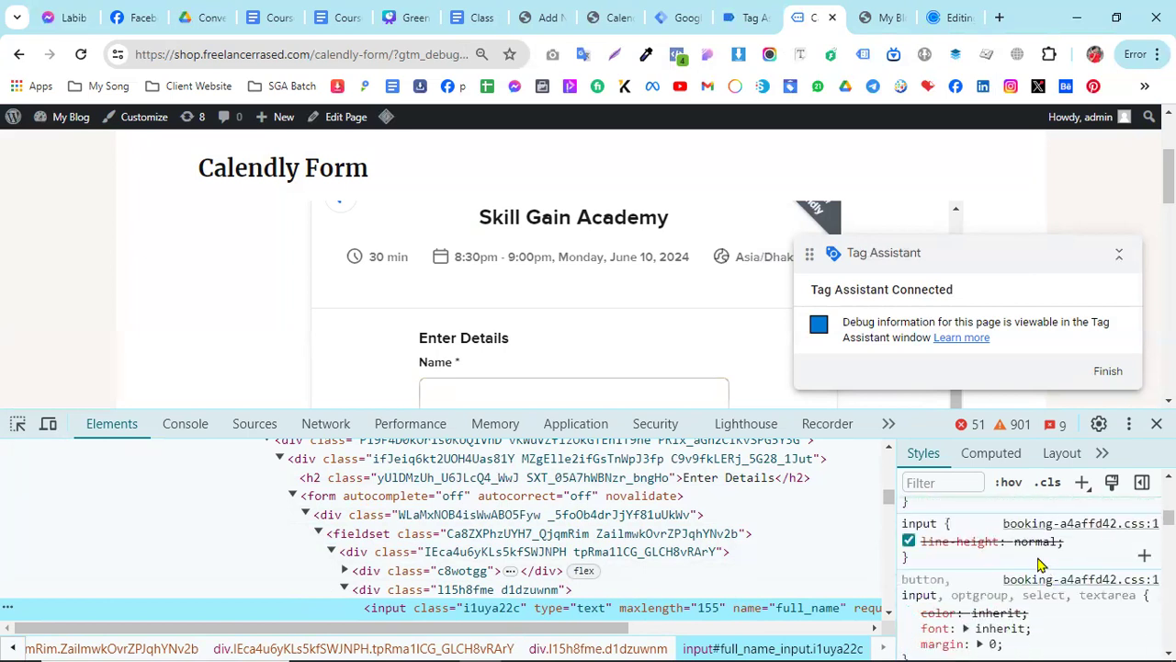
scroll(1048, 560, down, 5)
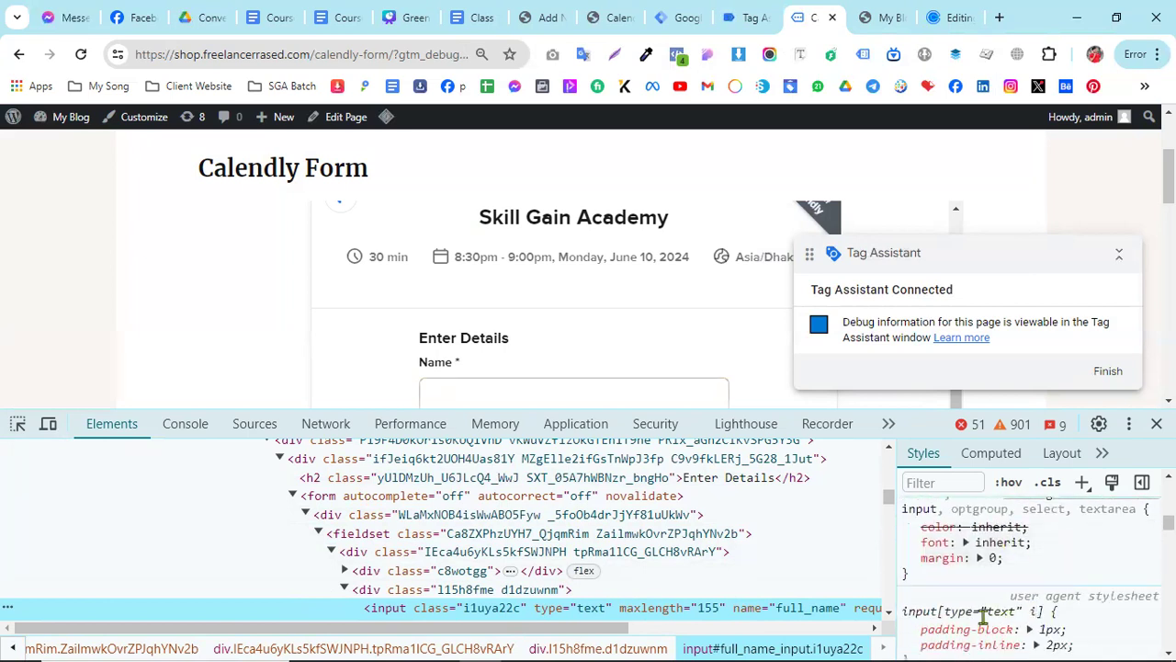
click(1157, 424)
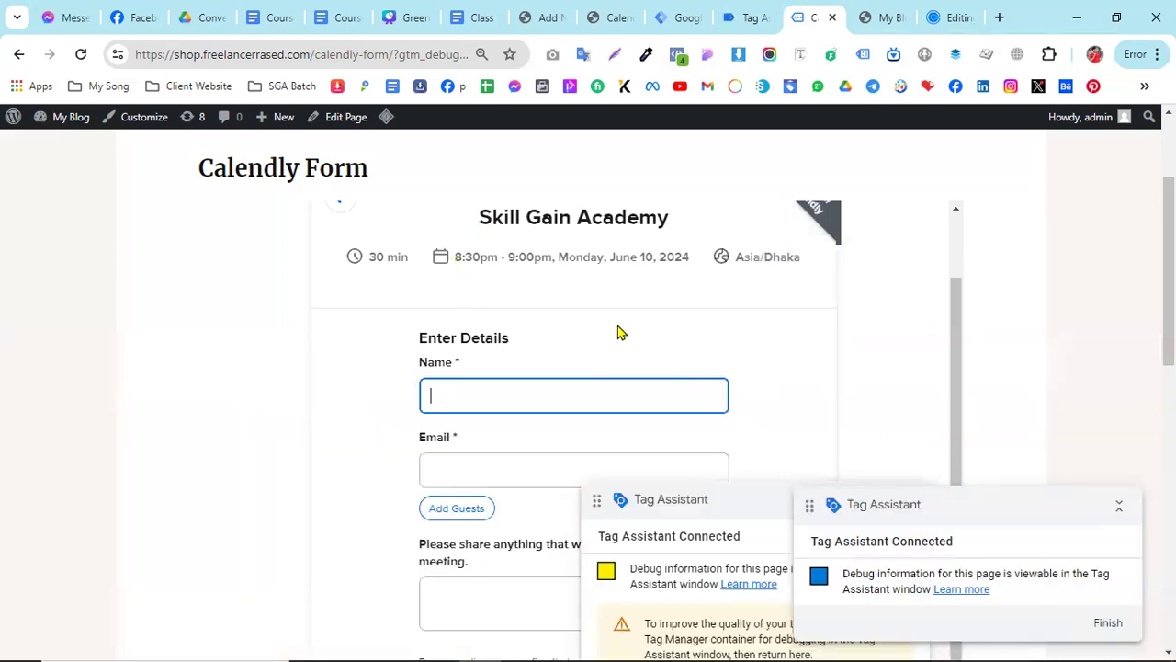
- Switch to the Class 13 Various Custom Form Setup document and find the HubSpot Form Tracking section
click(484, 15)
scroll(478, 460, down, 7)
scroll(503, 482, down, 1)
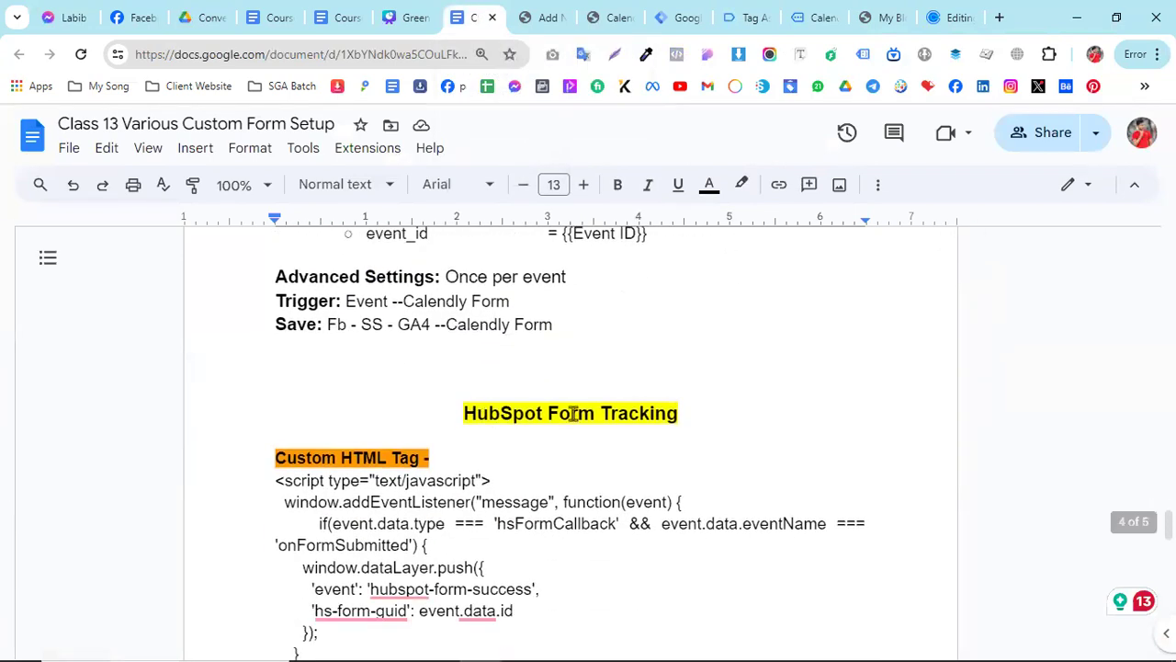
- Search the web for "hubspot forms" and open HubSpot's Free Online Form Builder page
click(960, 16)
click(272, 53)
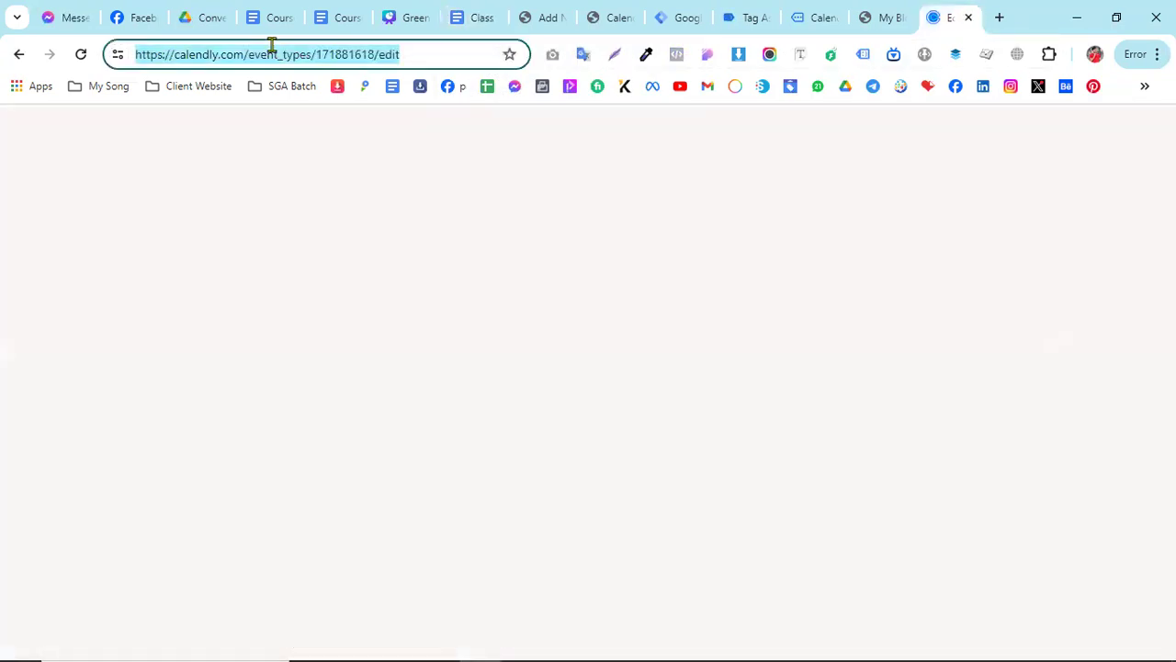
text(hubse)
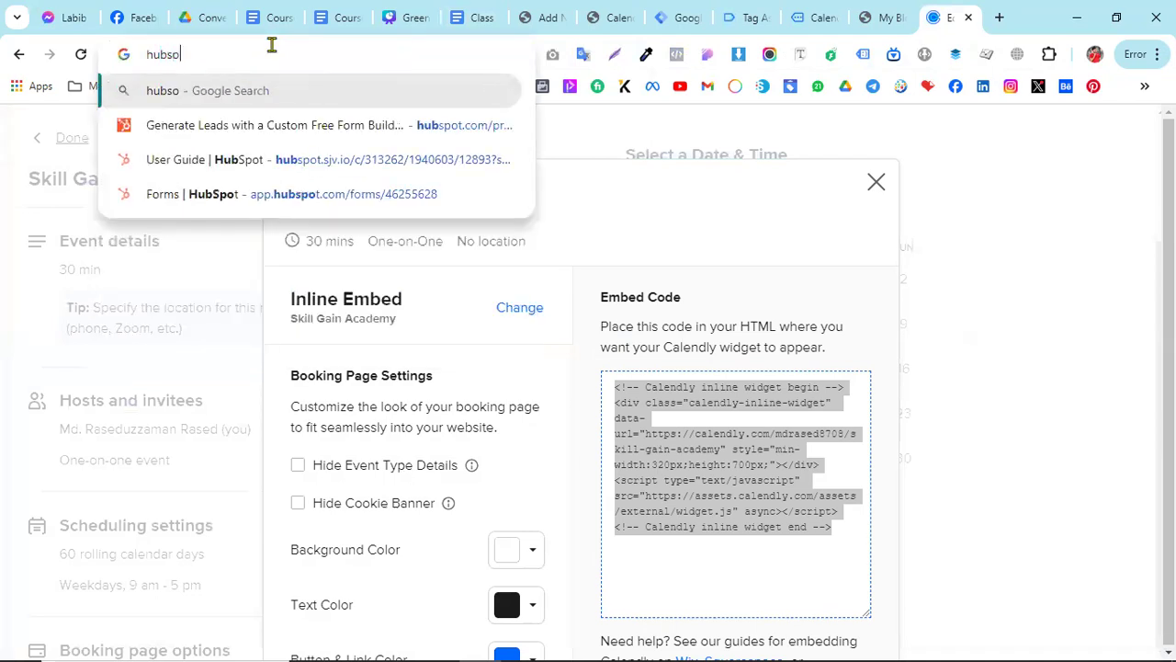
key(BackSpace)
text(pot)
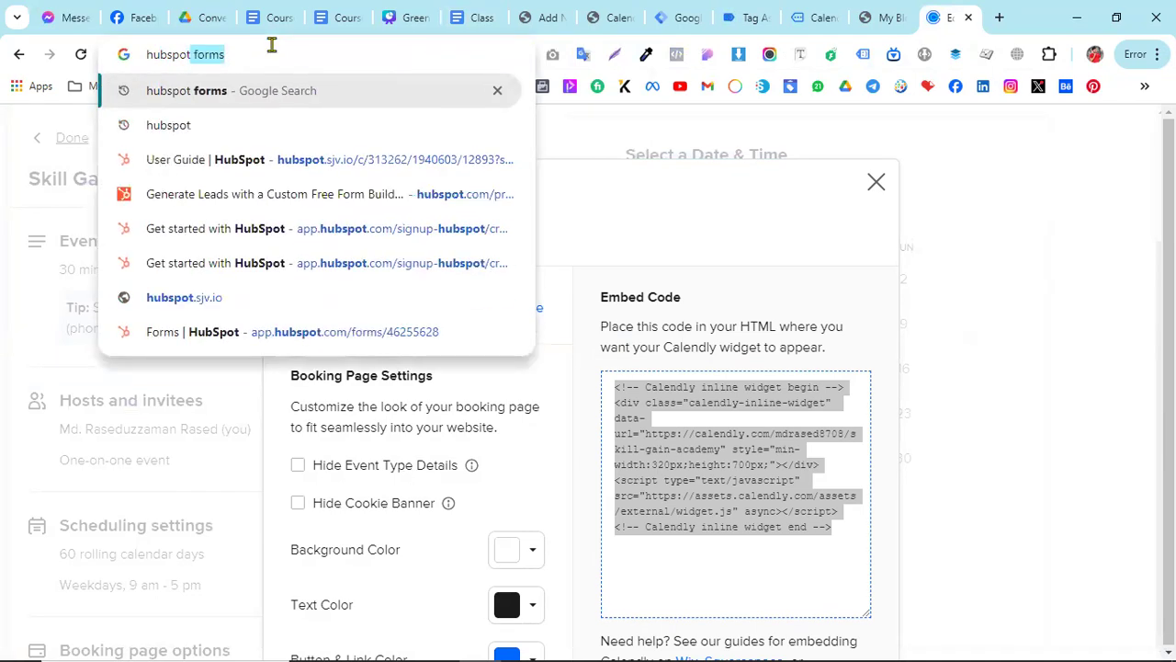
key(Return)
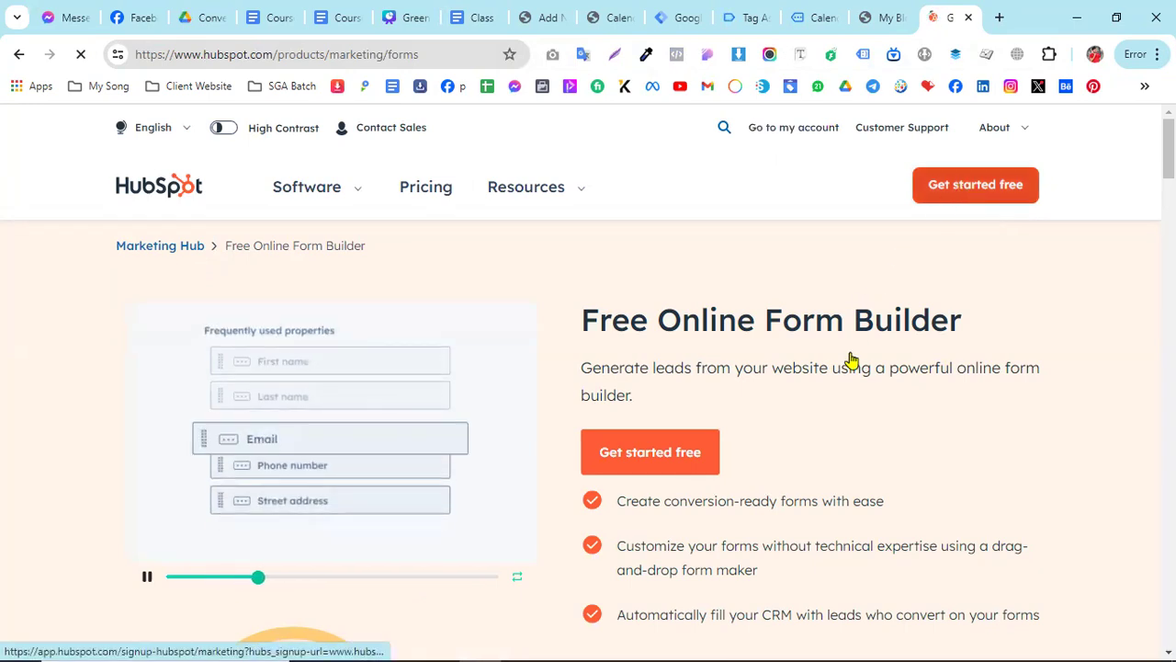
- Get started with HubSpot's free form builder using the existing user and the Skill Gain Academy account
scroll(743, 408, down, 2)
scroll(732, 415, up, 2)
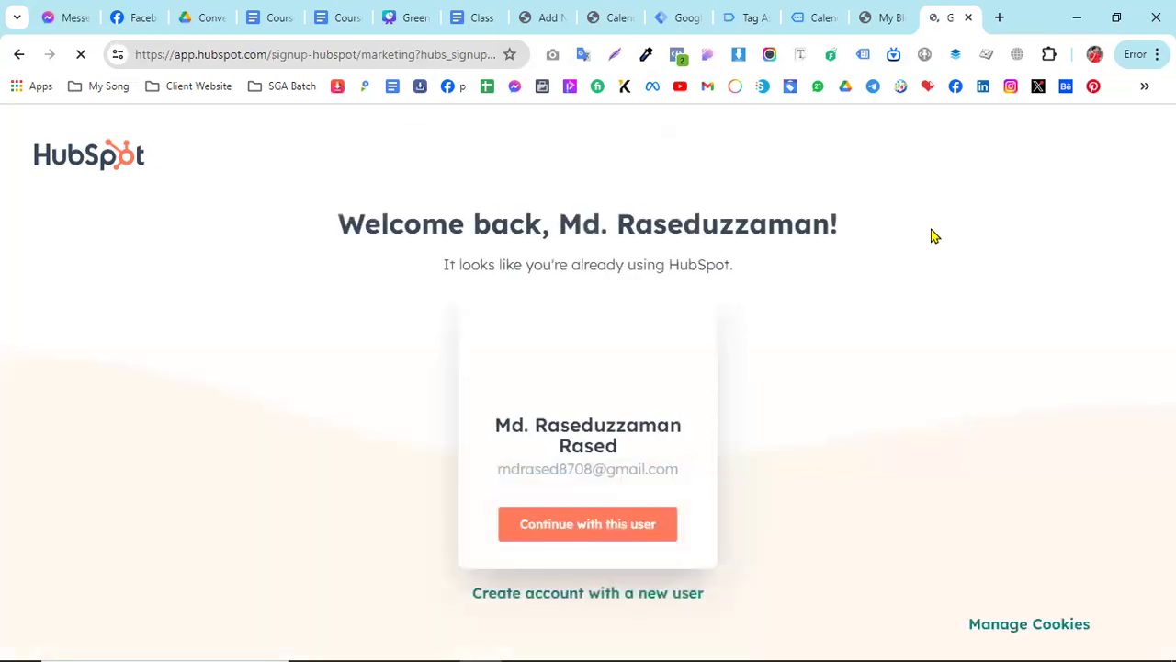
click(579, 533)
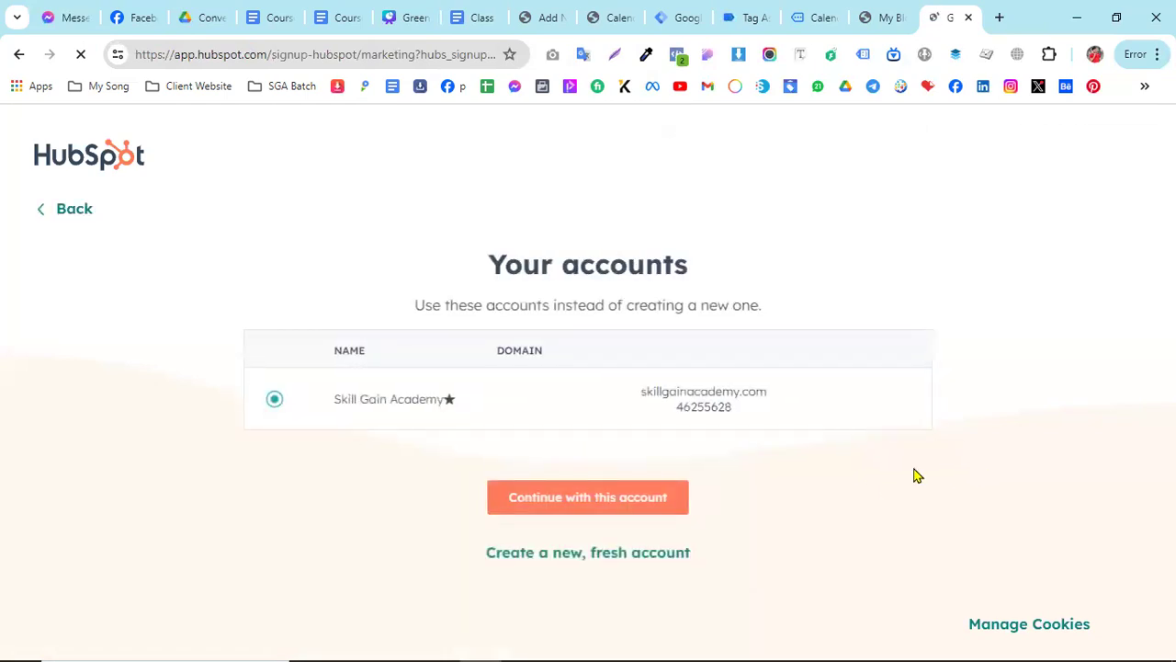
click(567, 503)
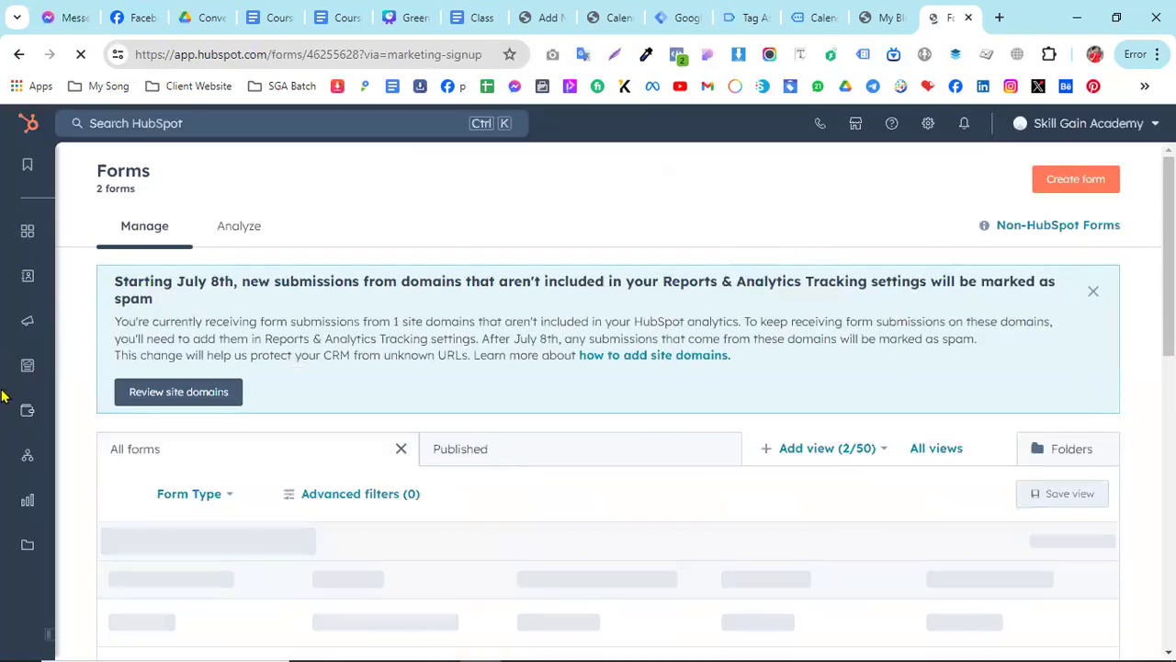
- Open the Marketing forms overview in HubSpot and look through the existing registration forms
mouse_move(6, 348)
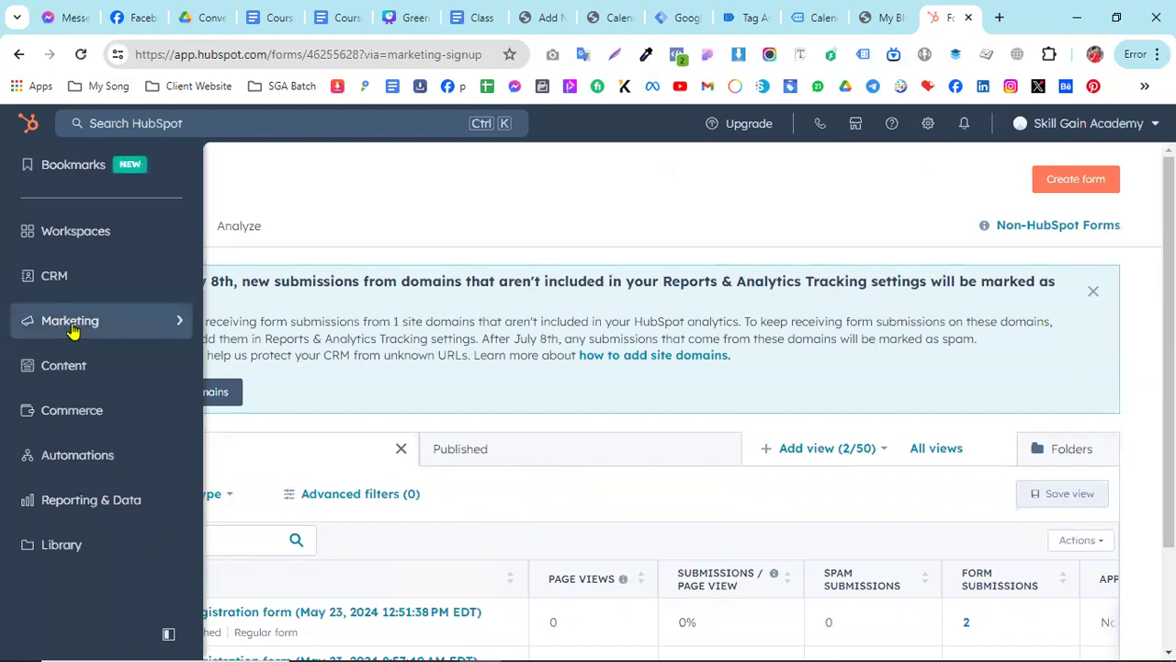
click(131, 331)
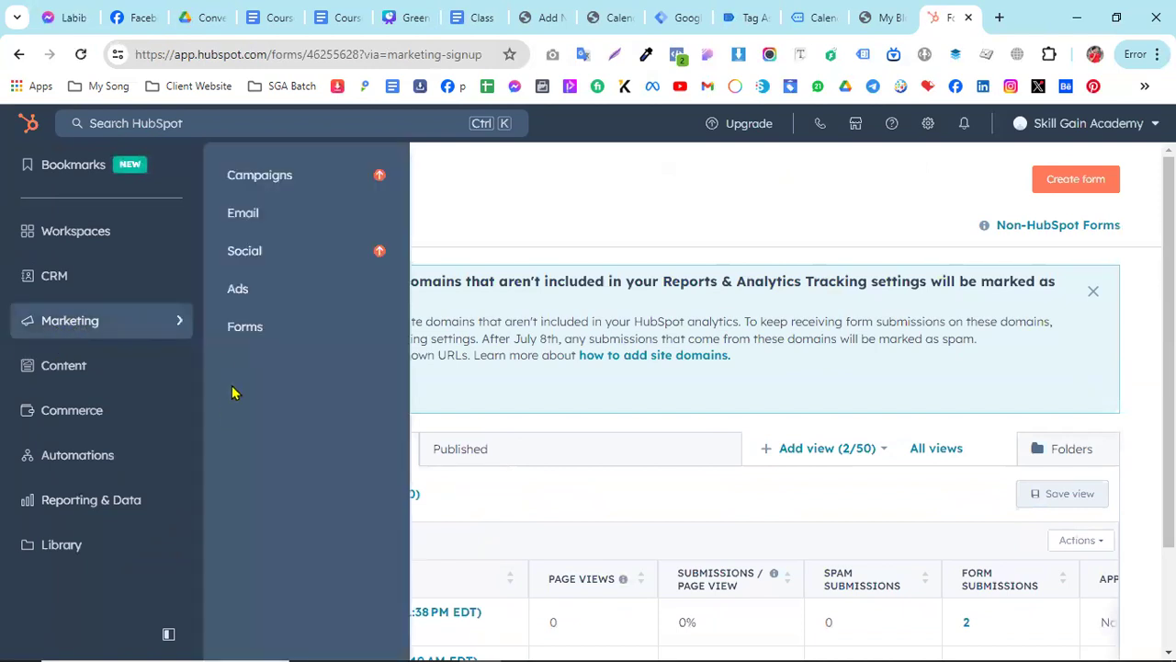
click(260, 337)
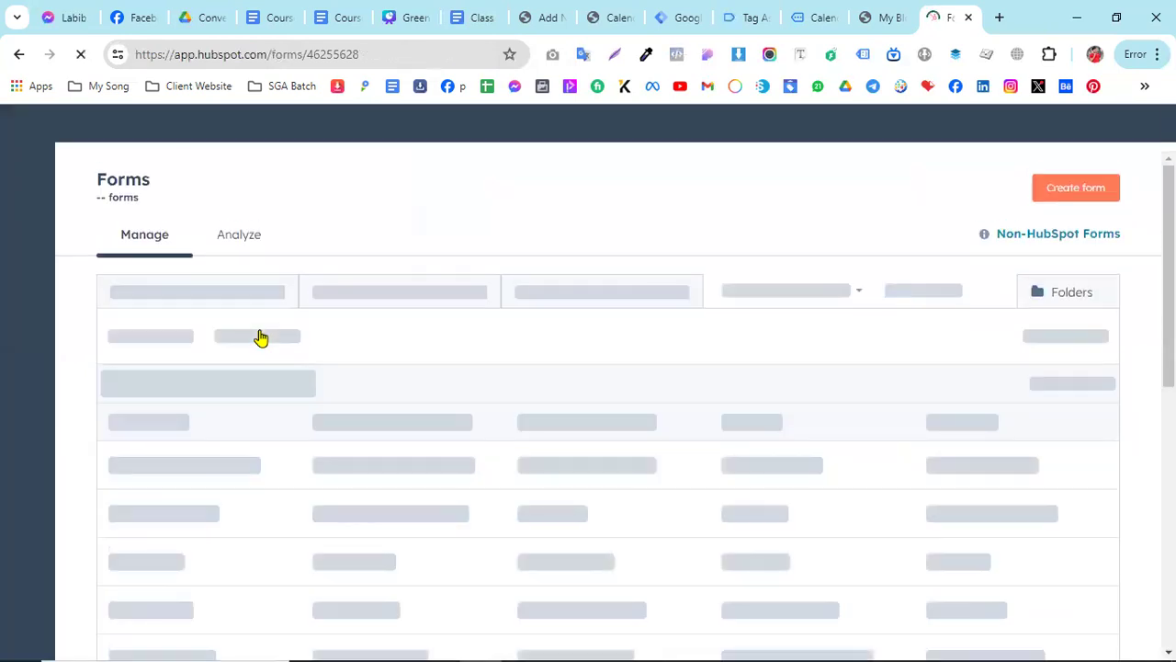
scroll(583, 437, down, 1)
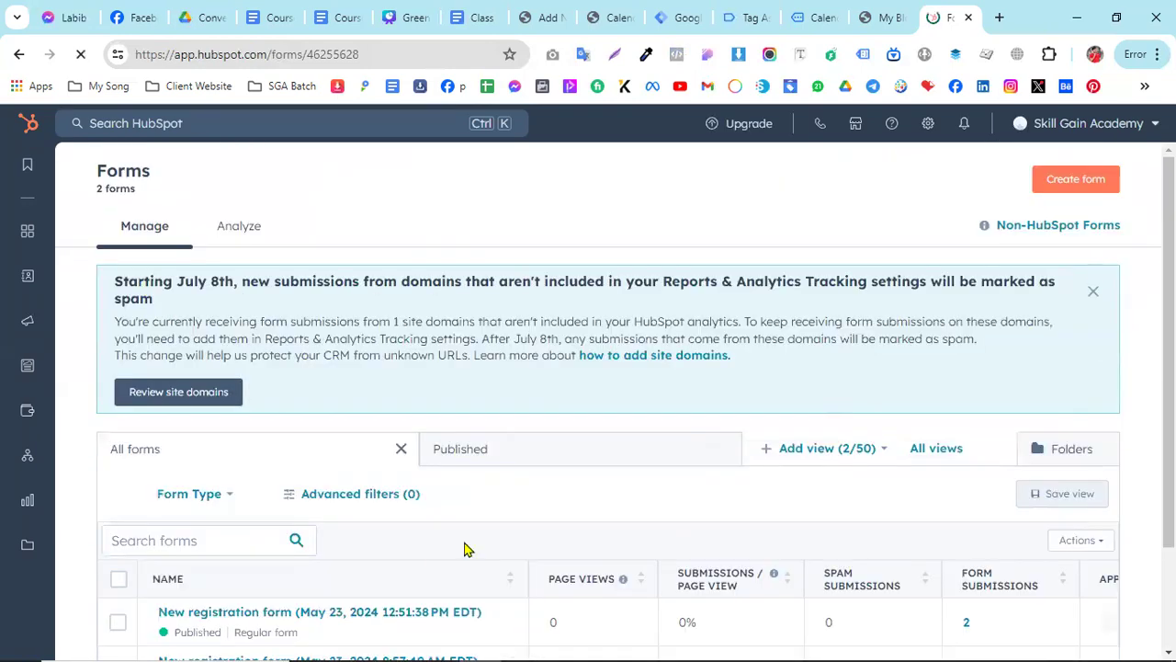
scroll(283, 564, down, 2)
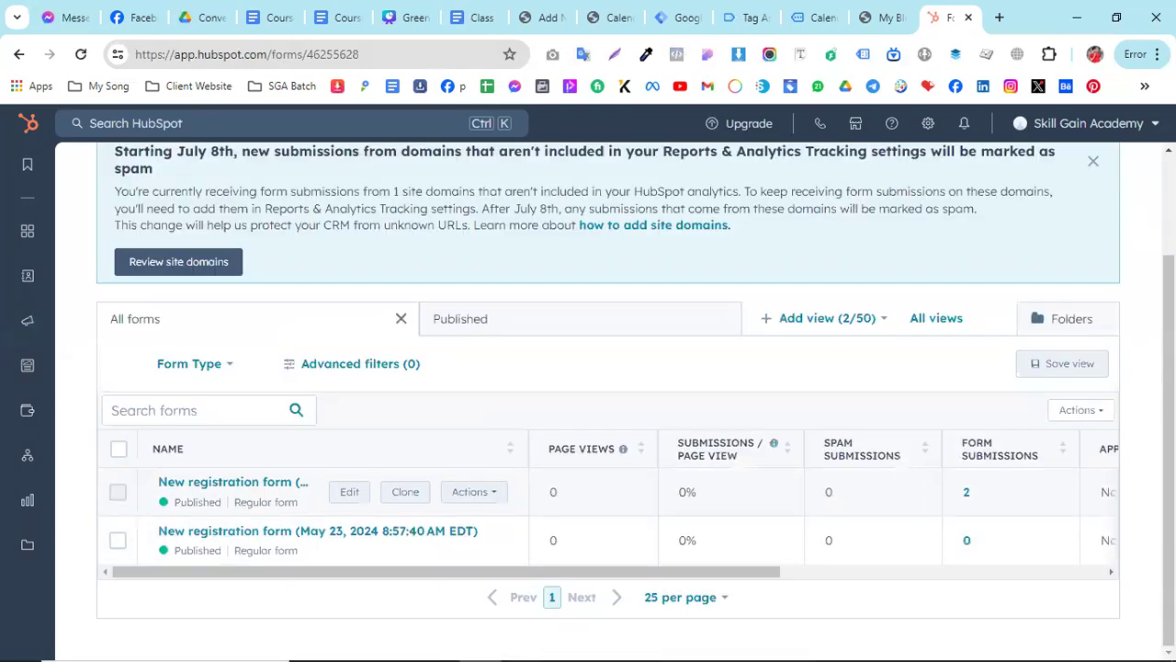
scroll(1070, 190, up, 2)
- Create a new HubSpot form from the Registration template and start editing it
click(1072, 184)
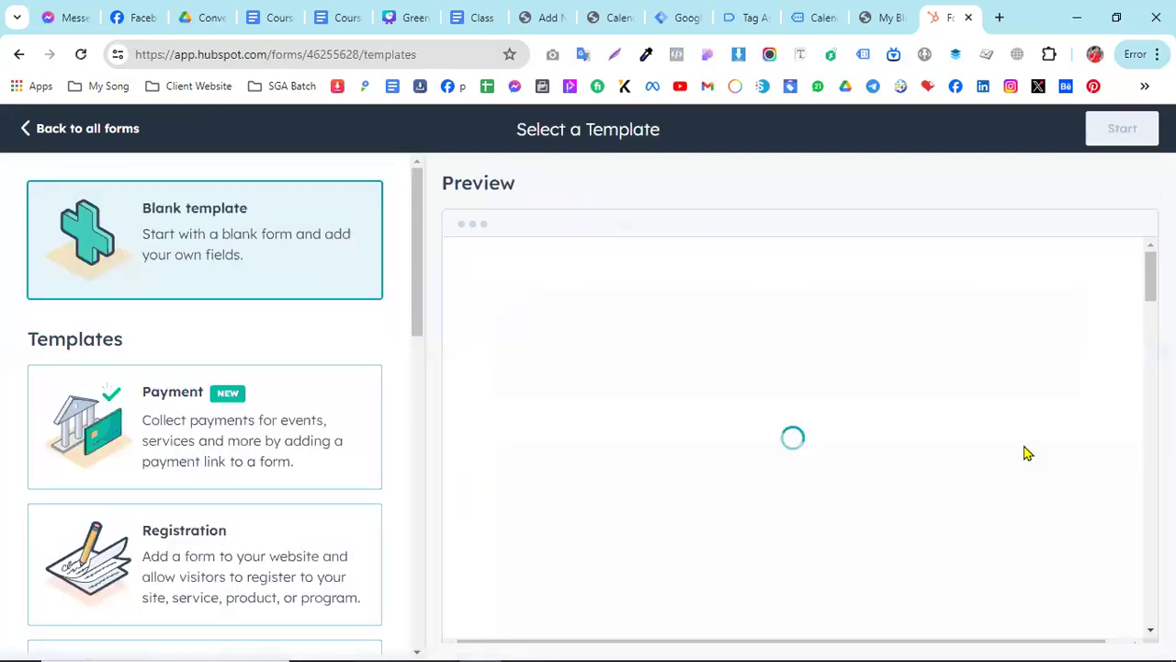
scroll(347, 441, down, 1)
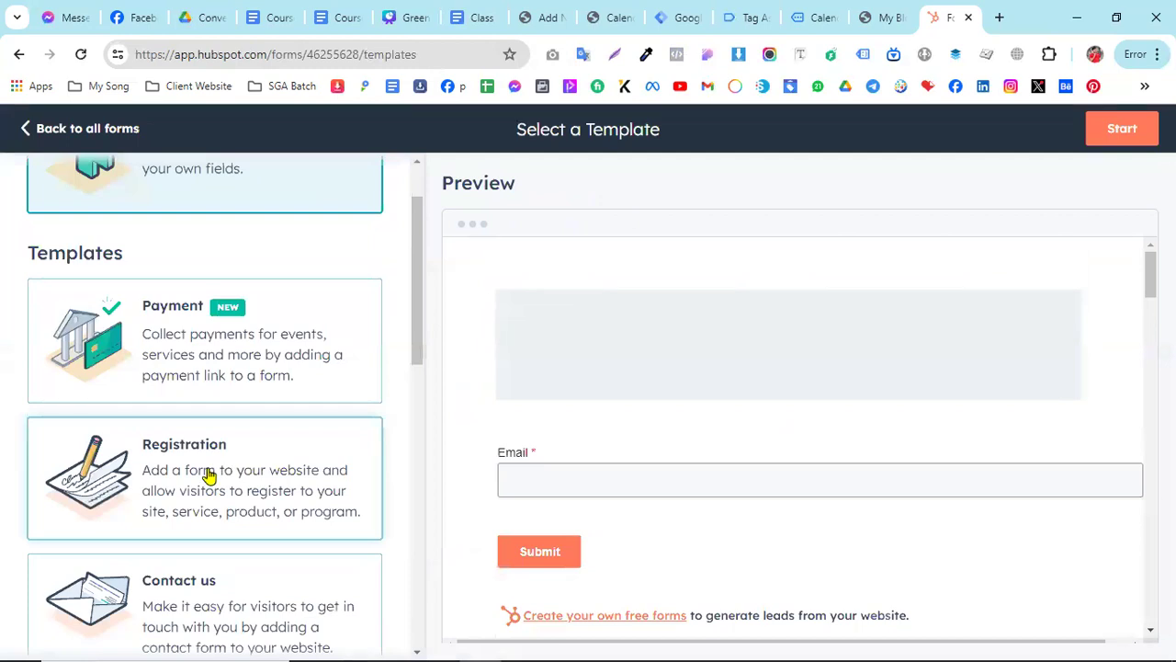
click(209, 473)
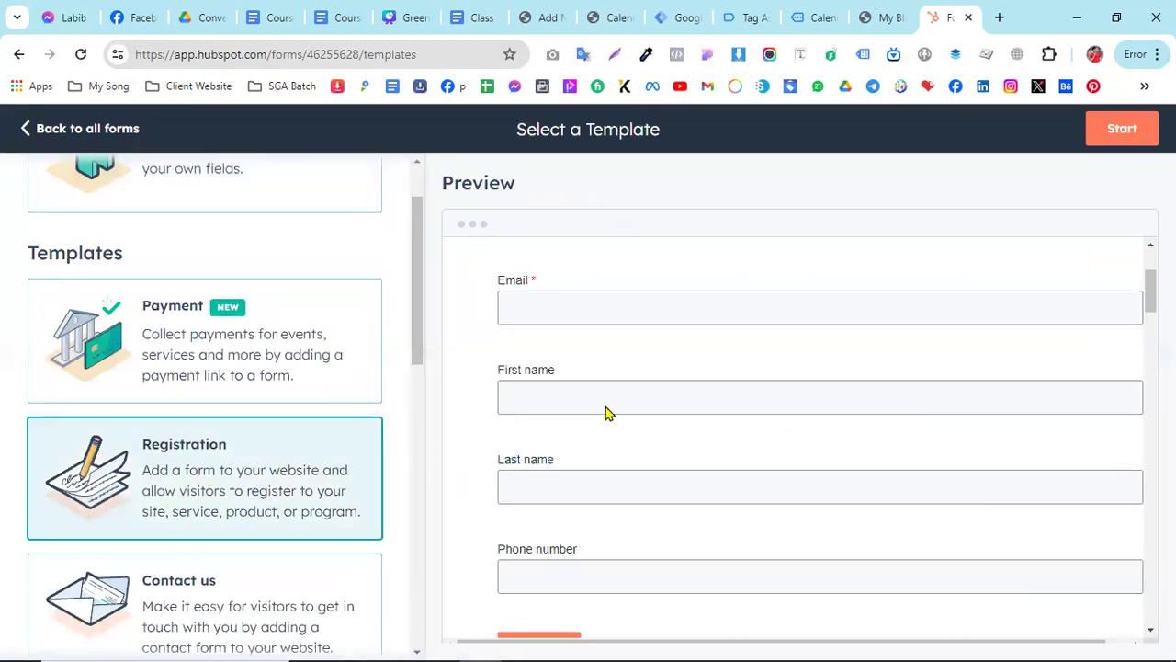
scroll(629, 494, down, 2)
scroll(645, 359, up, 1)
click(1123, 133)
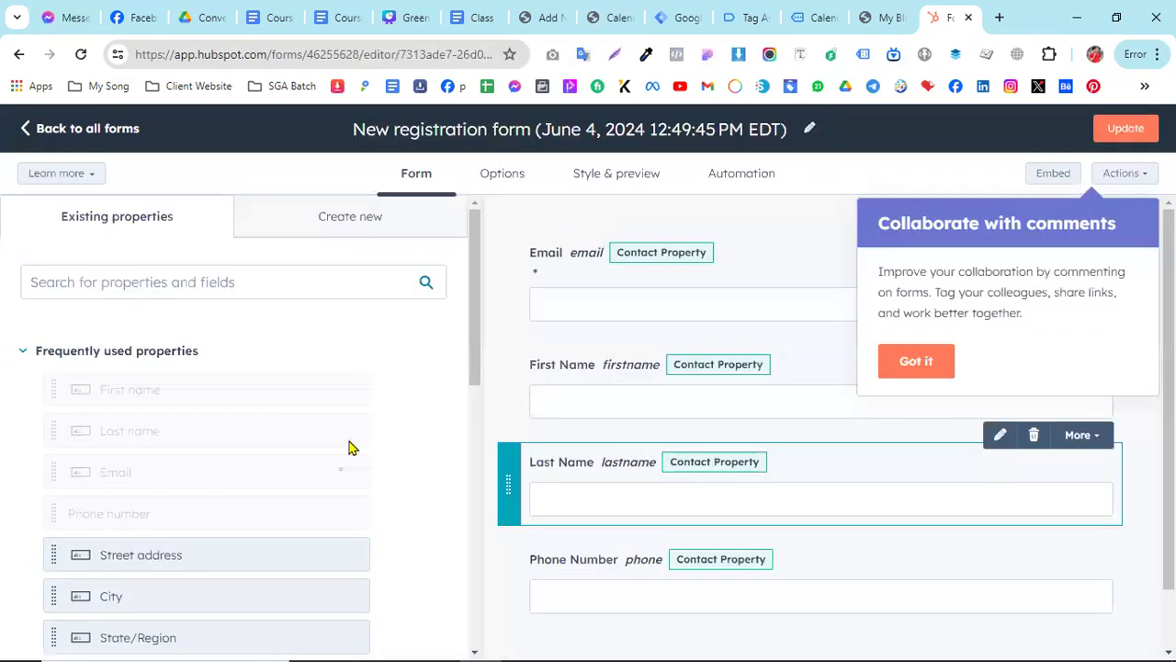
- Dismiss the commenting tip, review the registration form's fields, and display the form's embed code
click(156, 290)
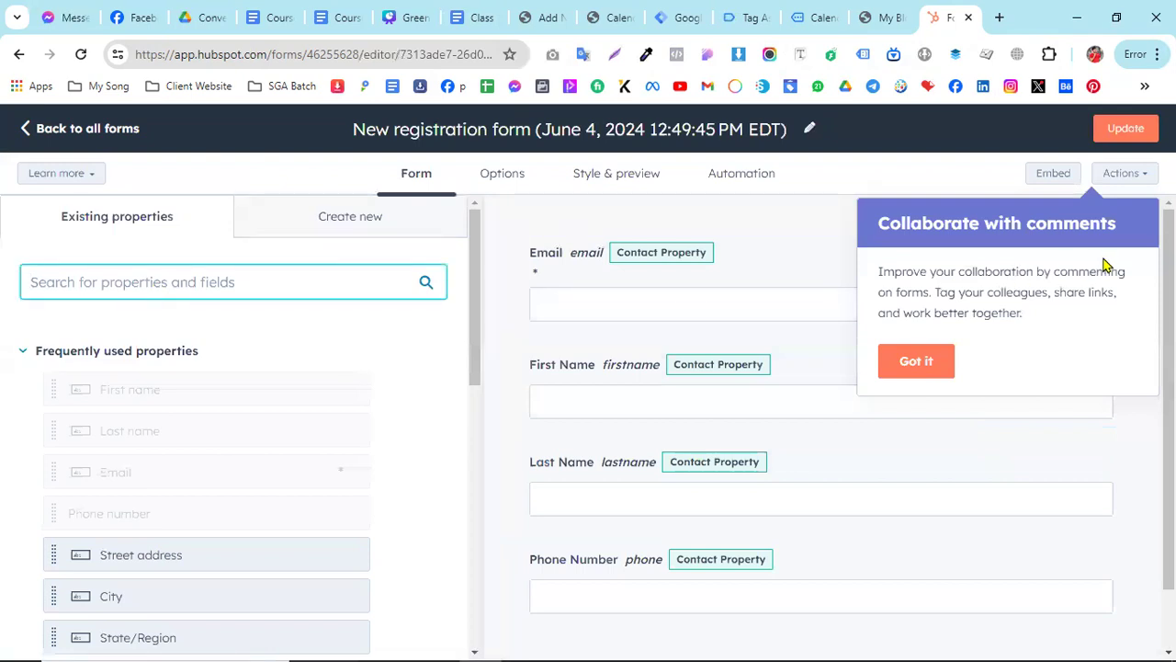
click(905, 363)
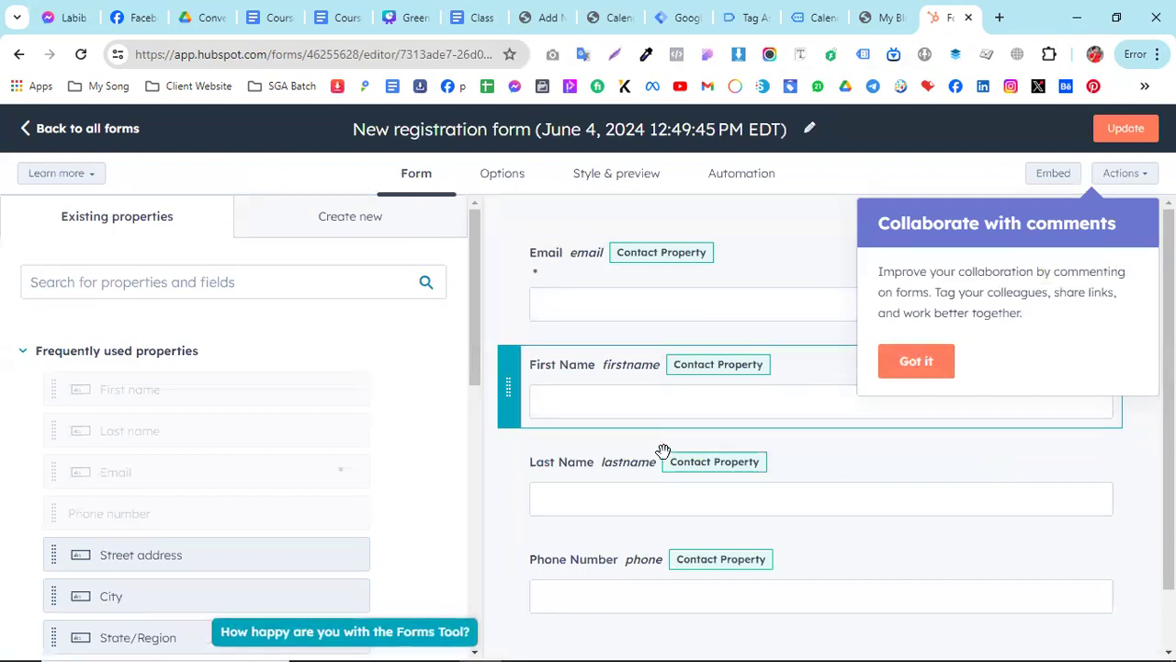
scroll(656, 473, down, 2)
scroll(656, 474, up, 2)
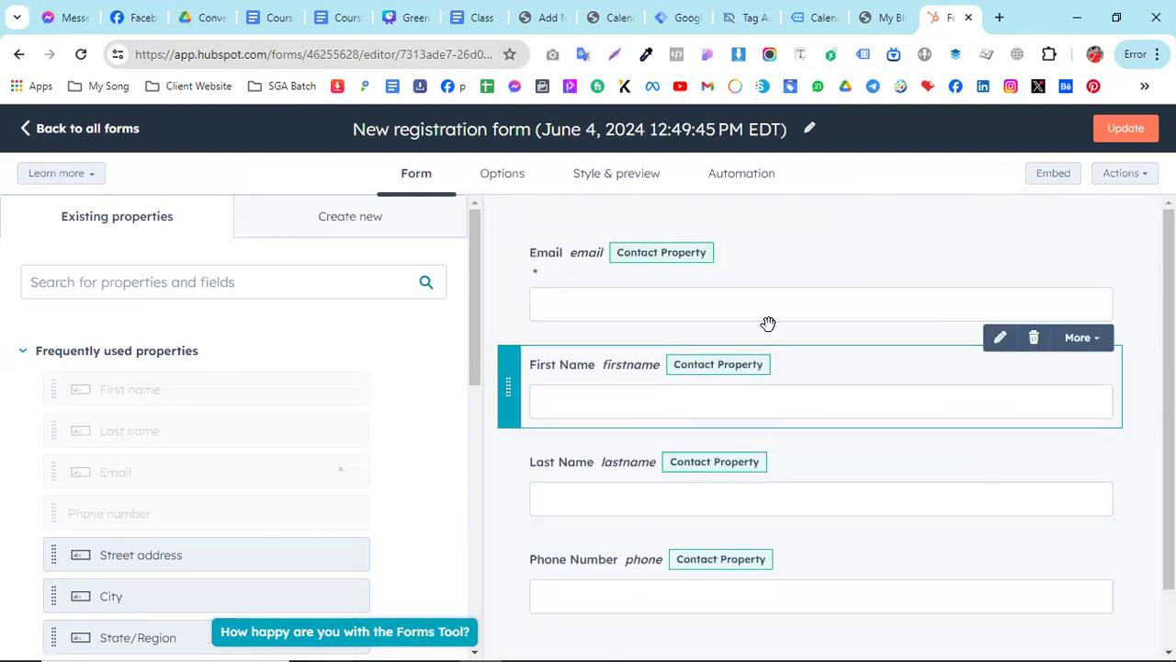
click(1052, 173)
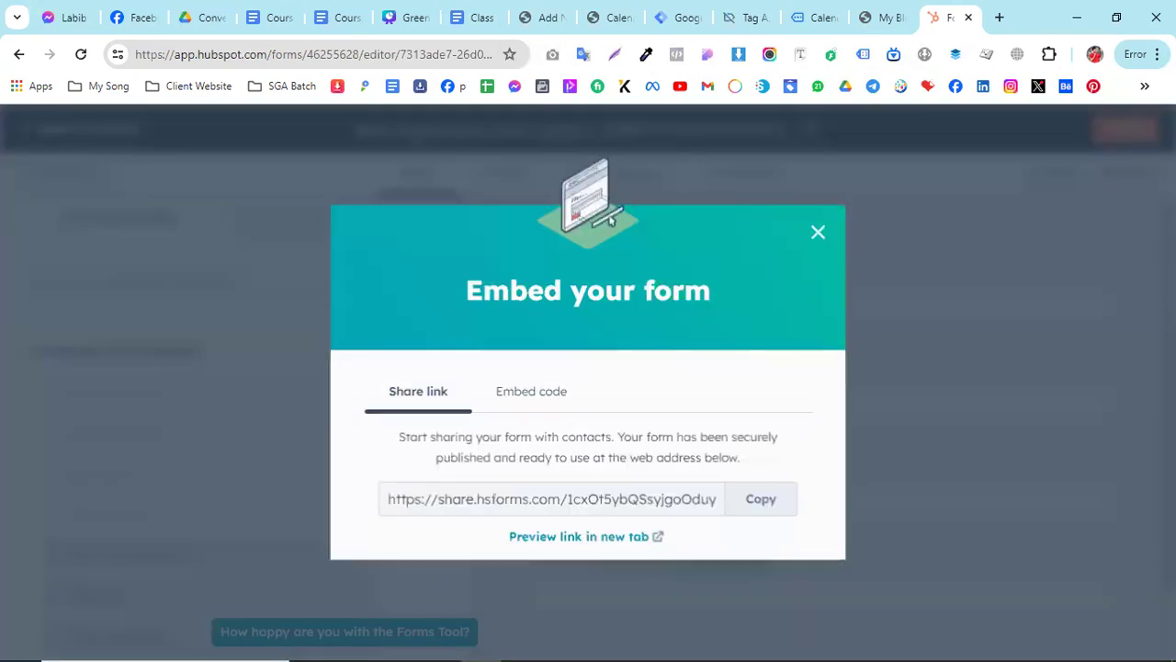
click(537, 397)
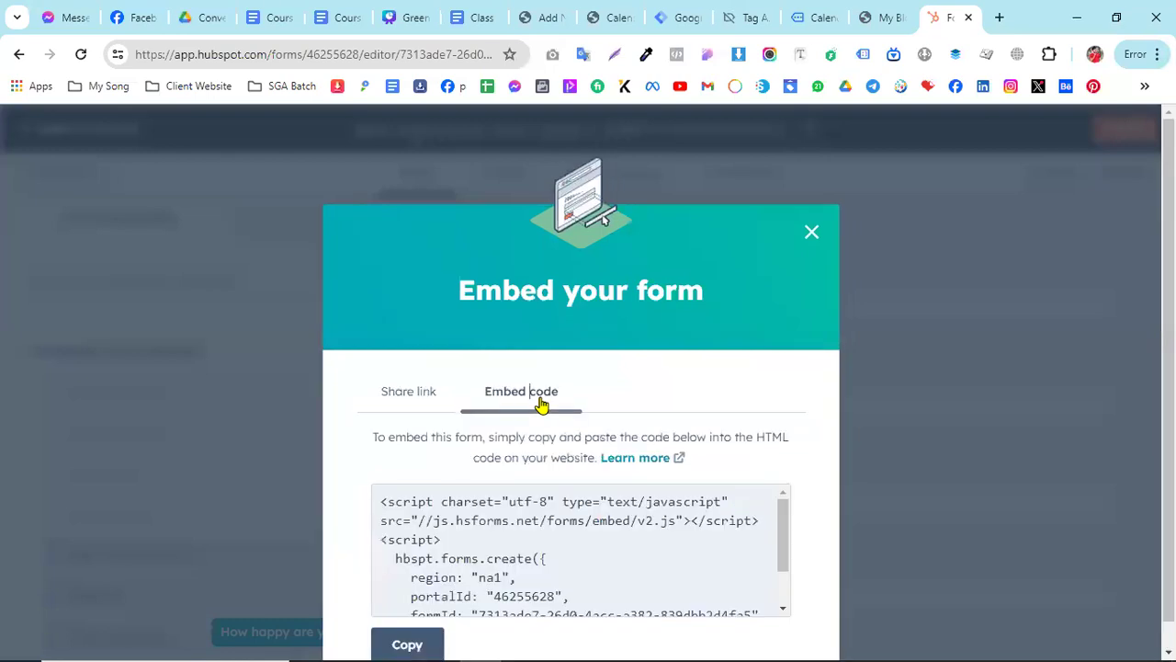
- Copy the HubSpot form's full embed code and switch to the WordPress admin
scroll(584, 554, down, 3)
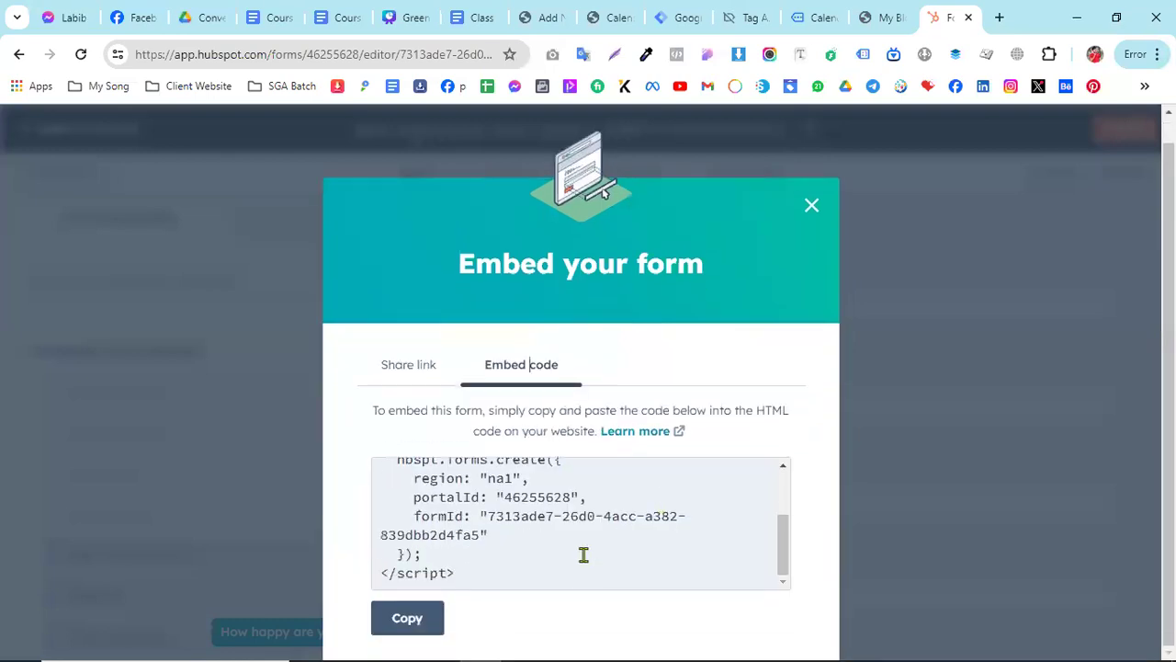
click(407, 623)
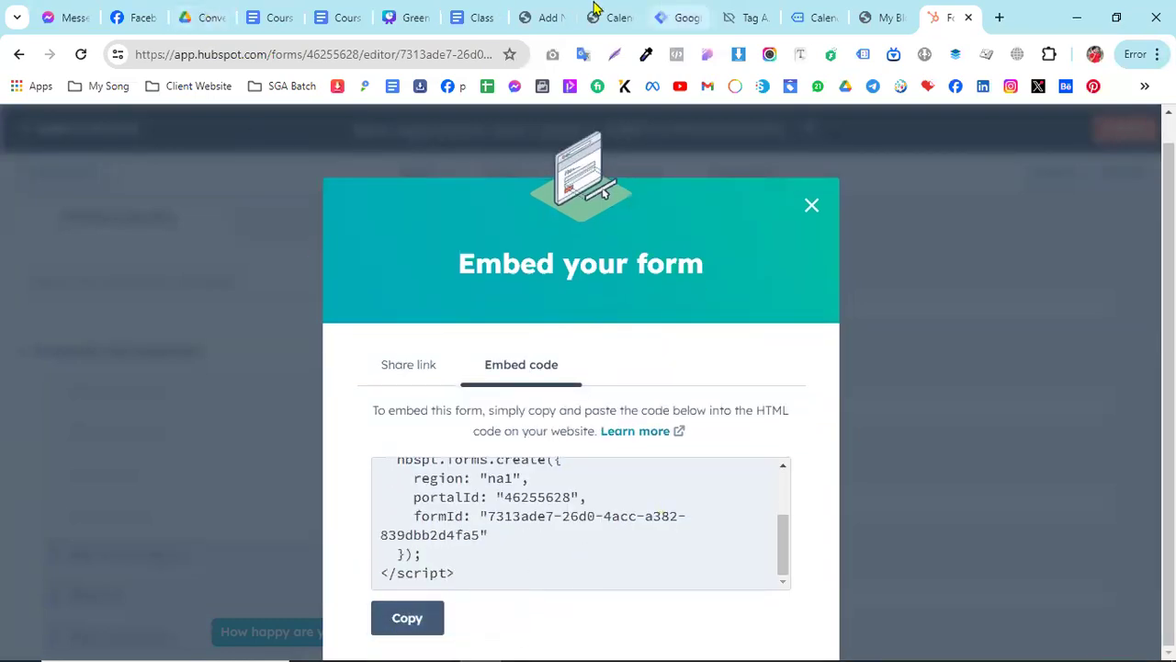
click(542, 18)
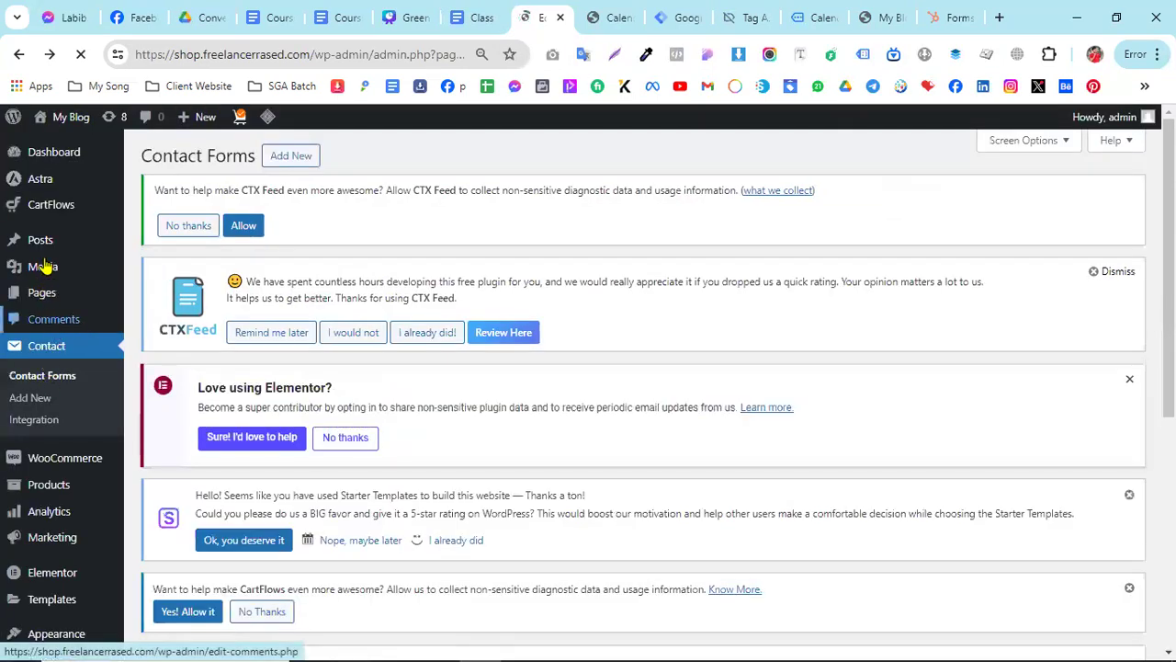
- Add a new WordPress page titled "HubSpot Form"
mouse_move(46, 296)
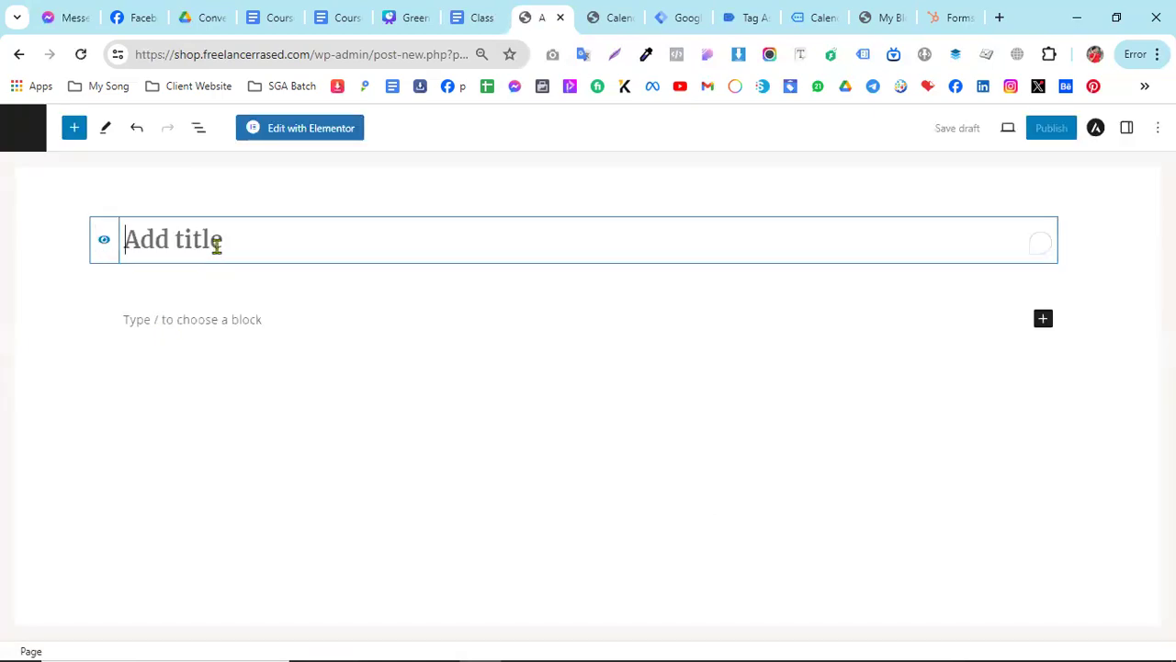
text(HubS)
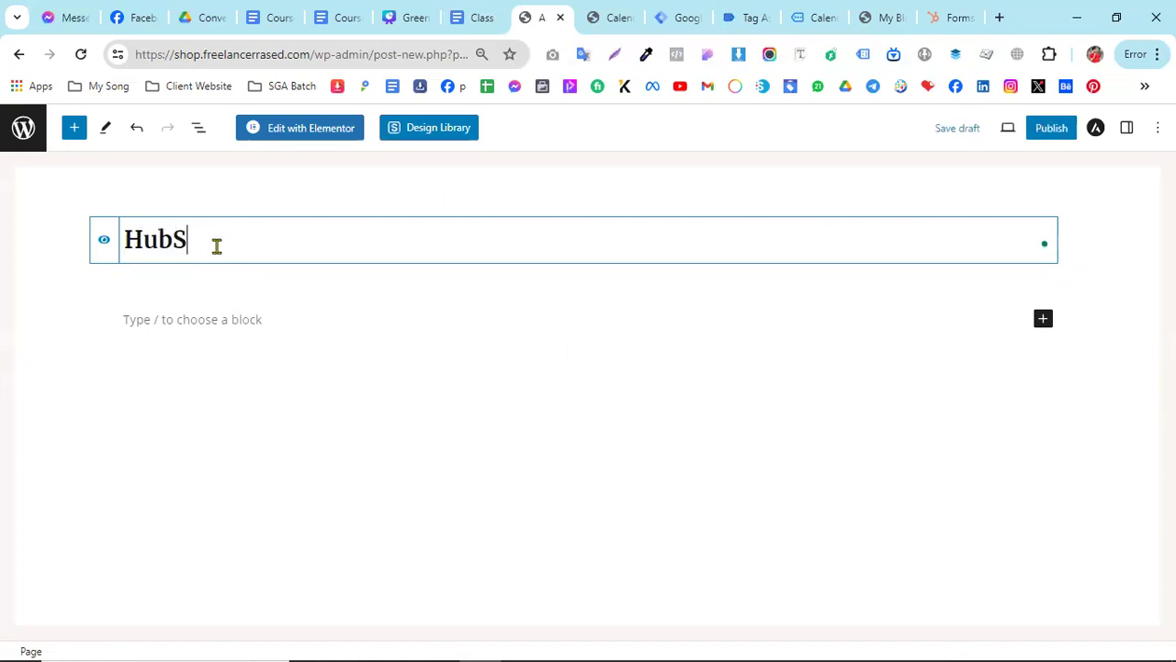
text(pot Form)
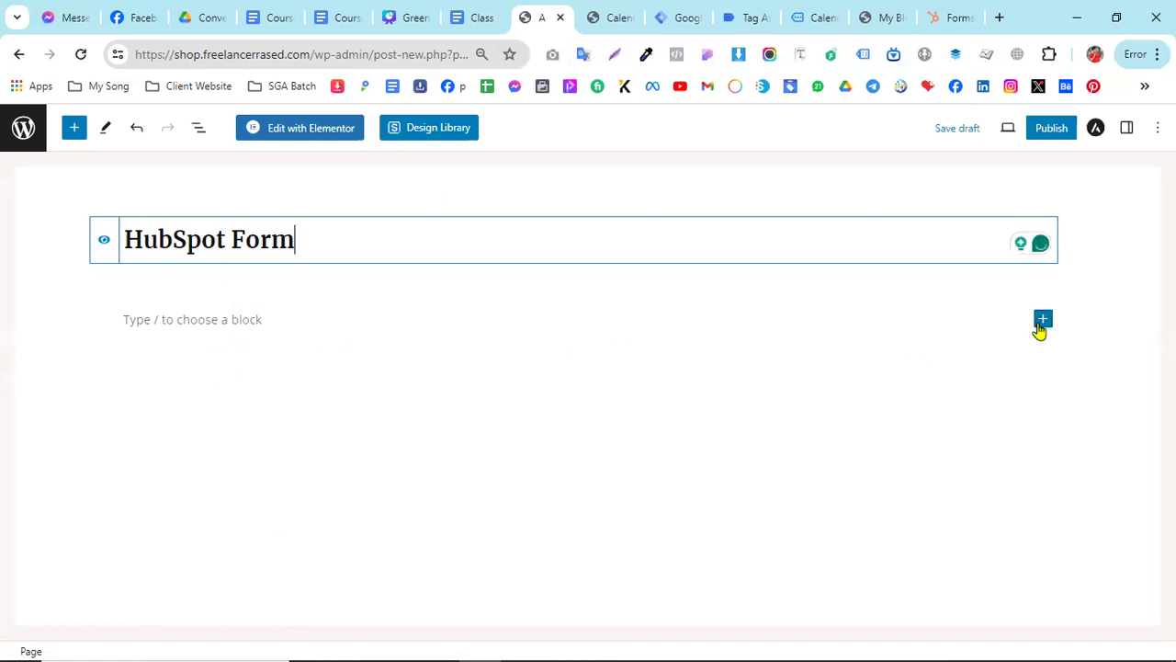
- Insert a Custom HTML block with the copied HubSpot embed code into the page and preview the form
click(1043, 322)
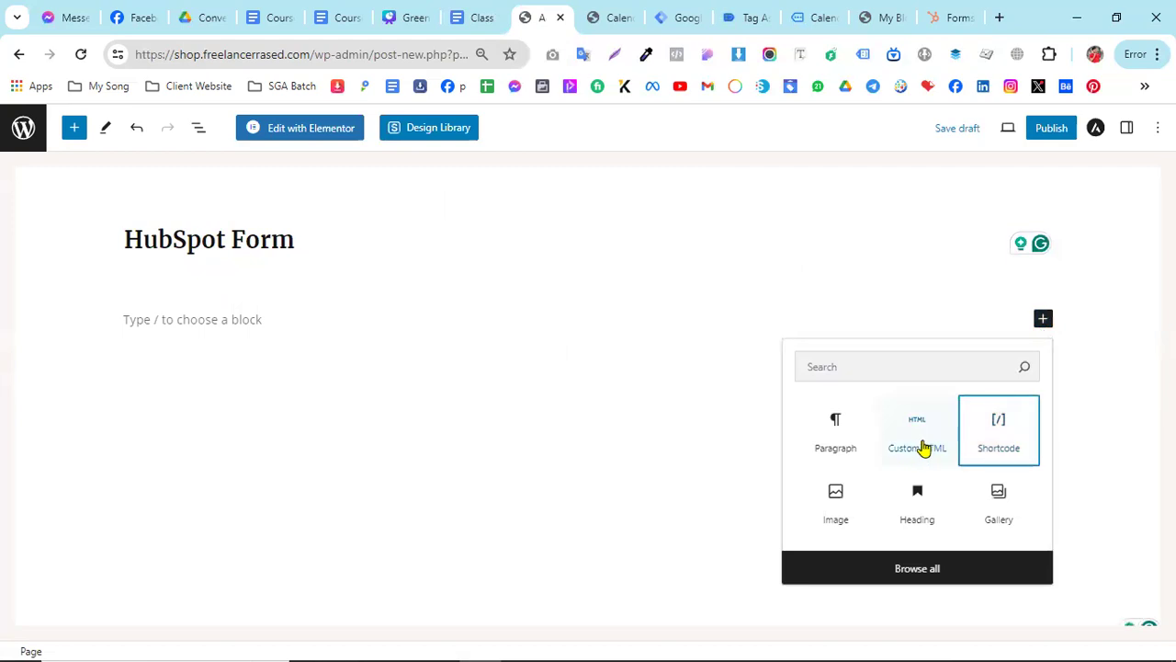
click(942, 455)
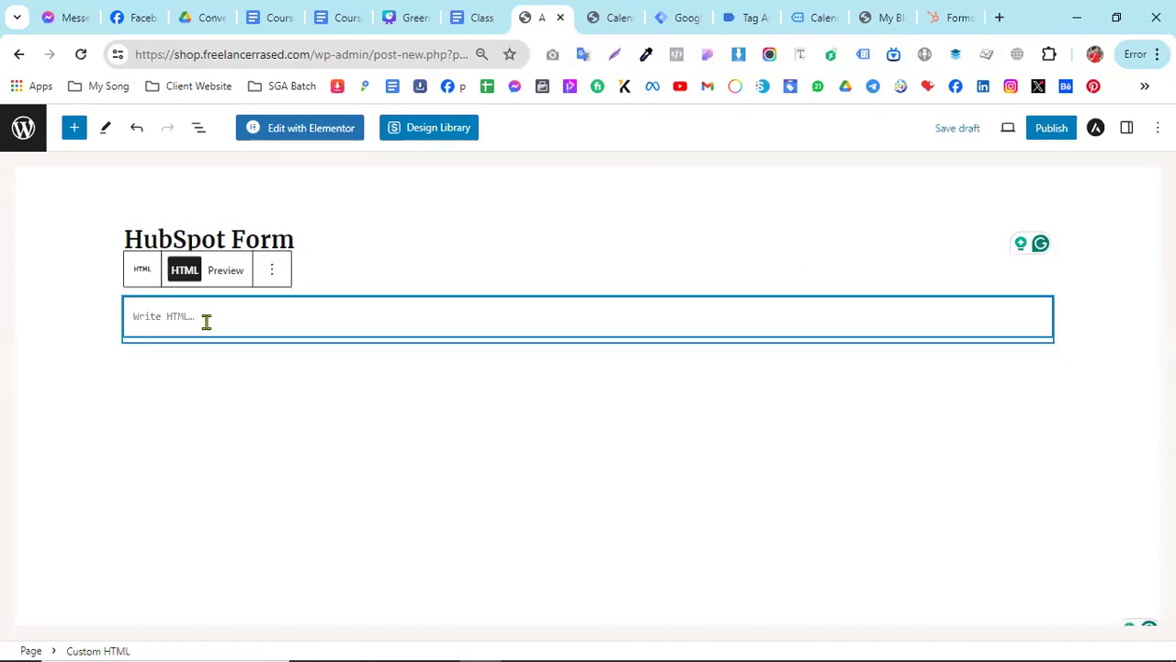
key(ctrl+v)
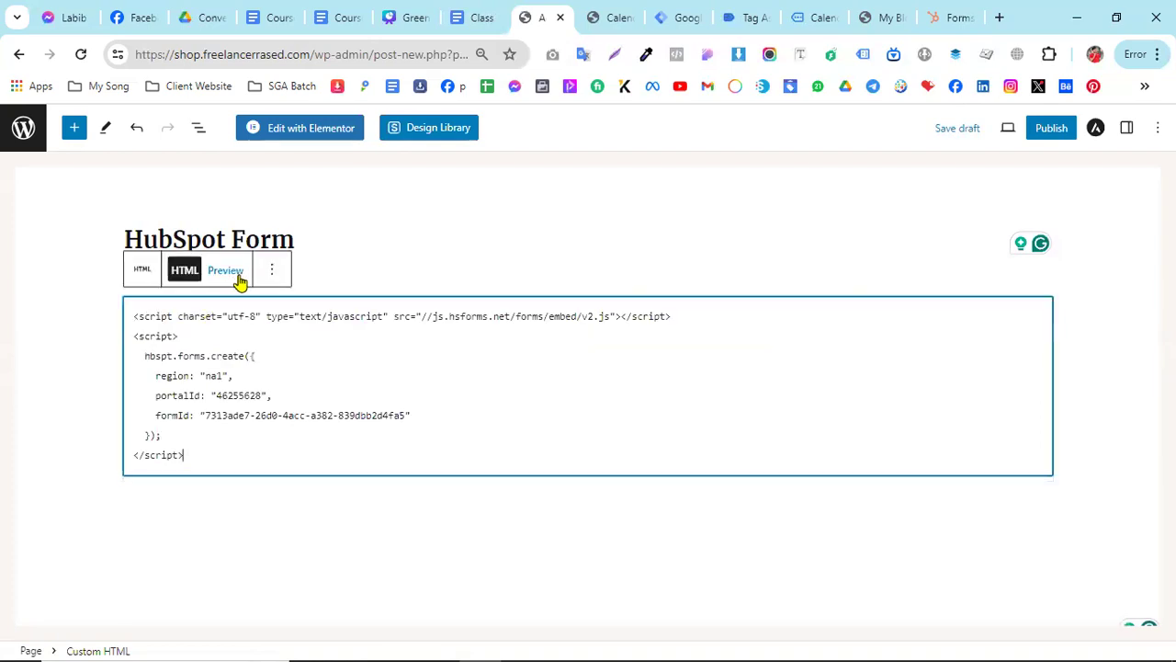
click(226, 270)
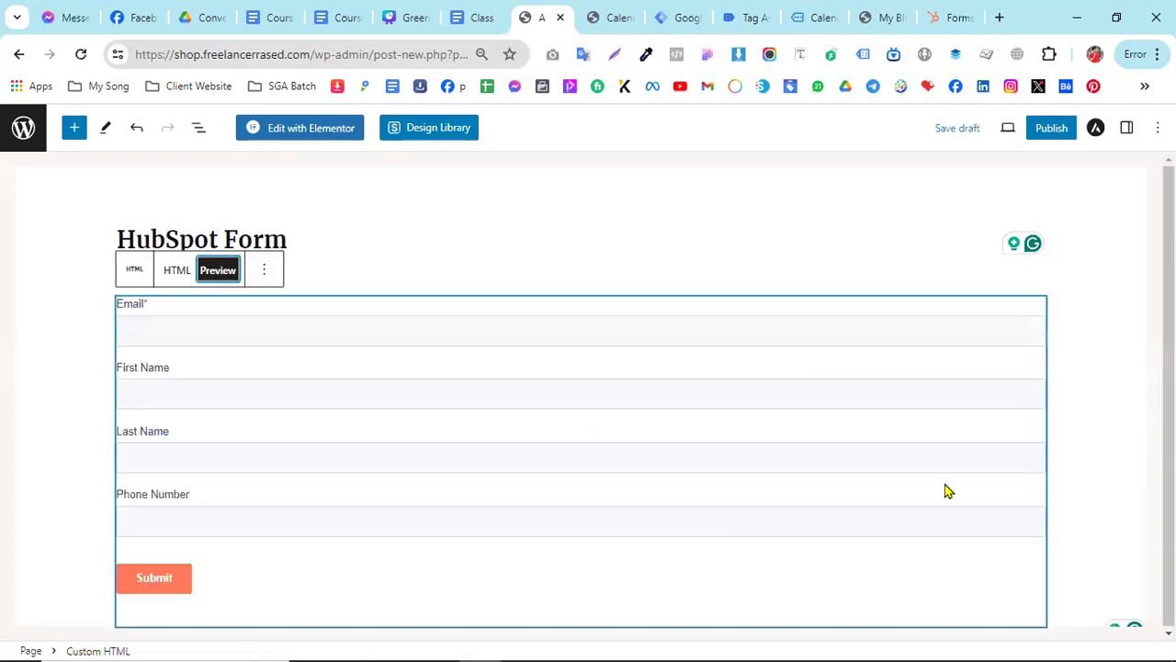
- Publish the HubSpot Form page and view the embedded form on the live site
click(1057, 133)
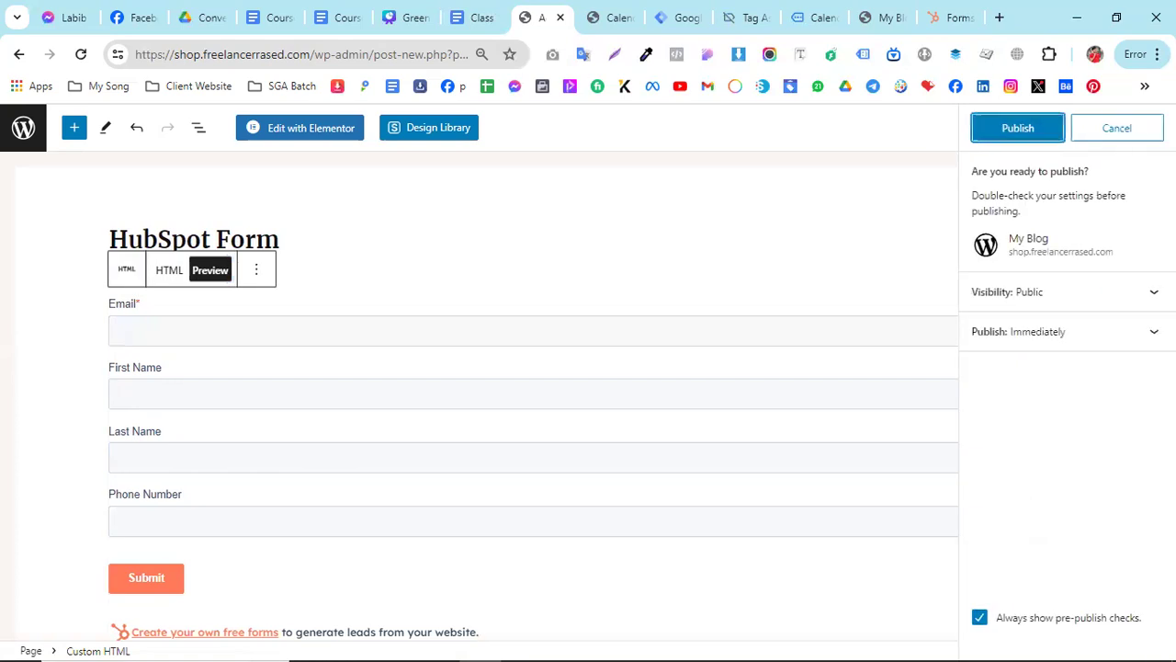
click(1011, 133)
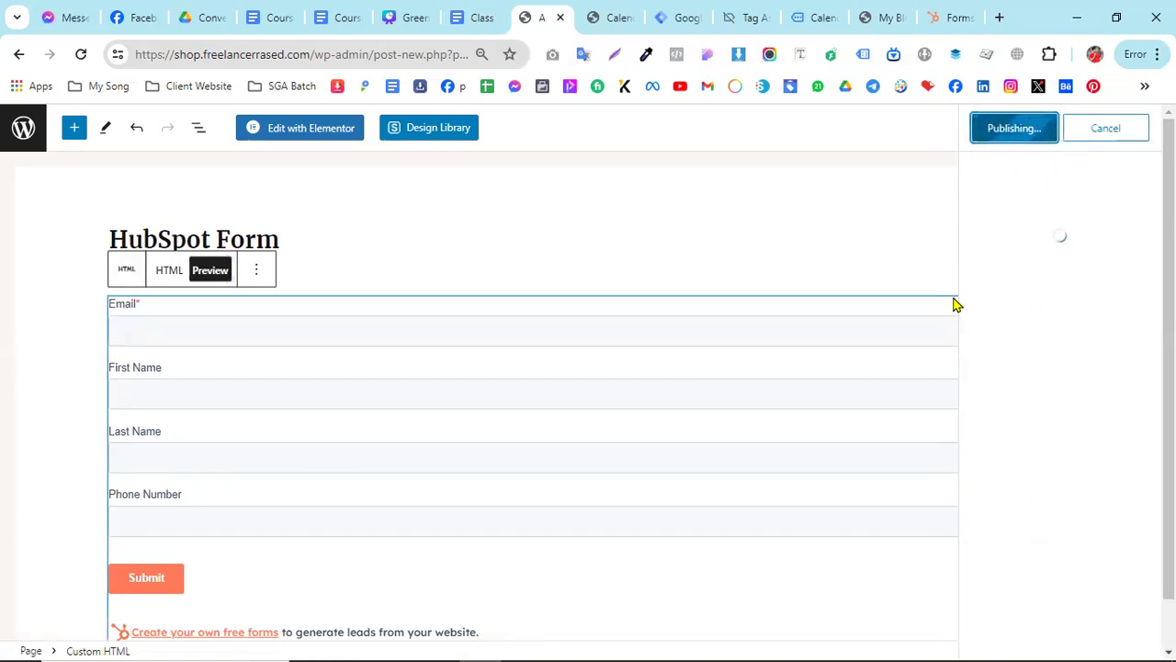
click(1026, 304)
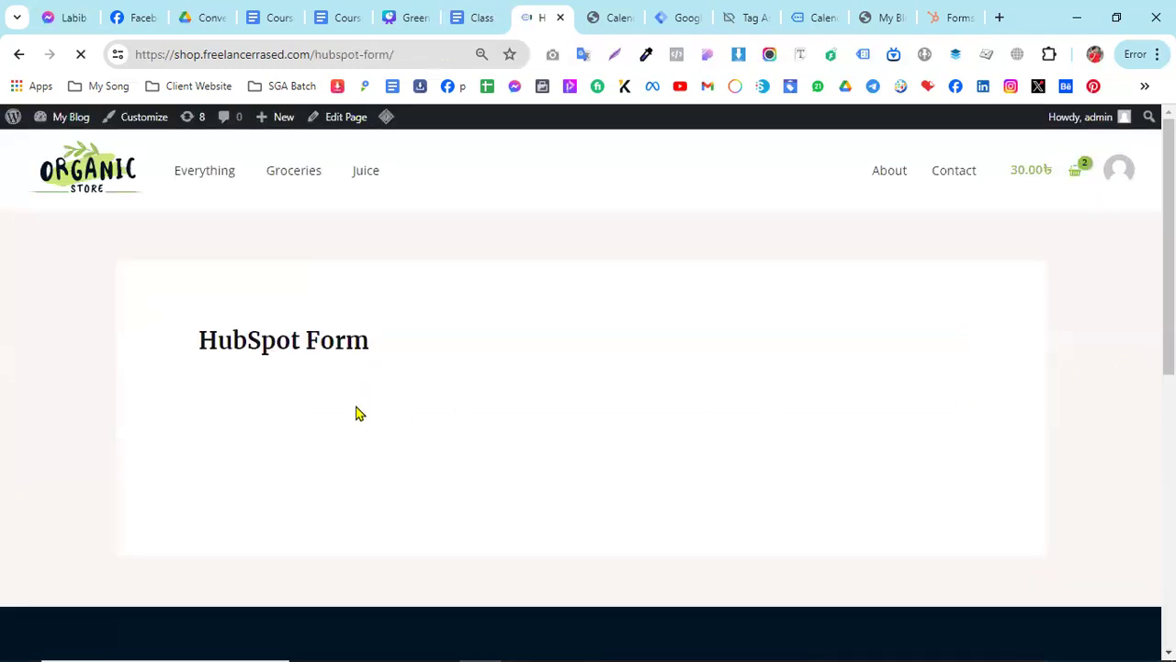
scroll(349, 438, down, 1)
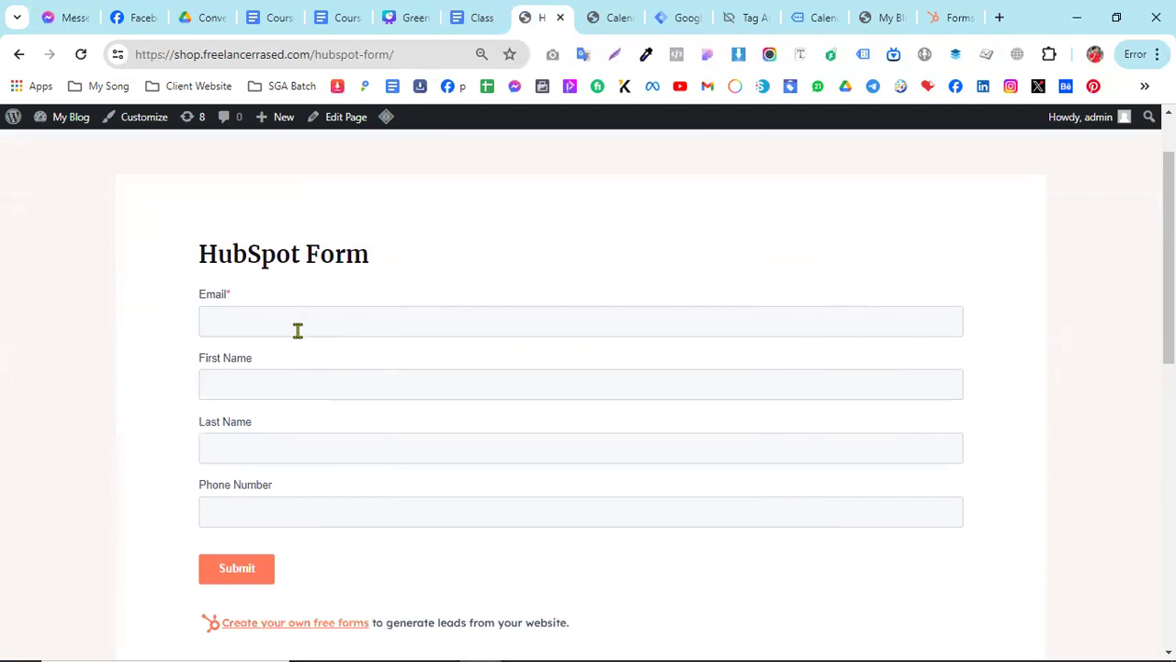
- Inspect the form's Email field in the browser developer tools, examine its HTML and styles, and close the tools
click(296, 328)
right_click(267, 323)
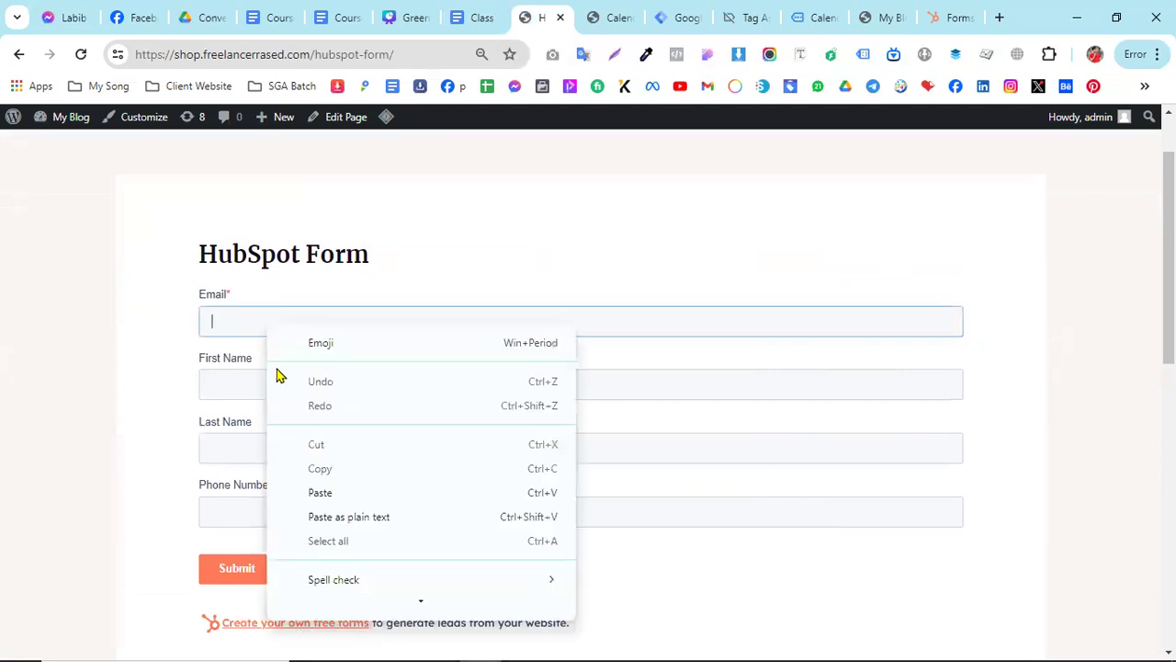
click(327, 601)
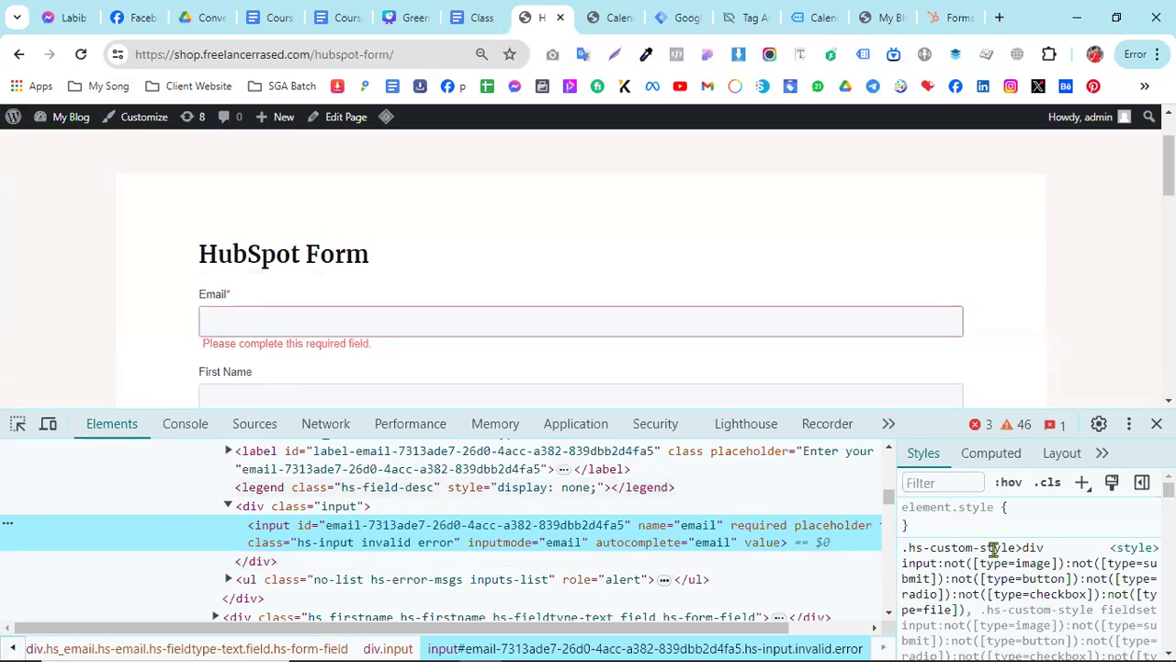
scroll(1023, 559, down, 2)
scroll(1029, 576, up, 2)
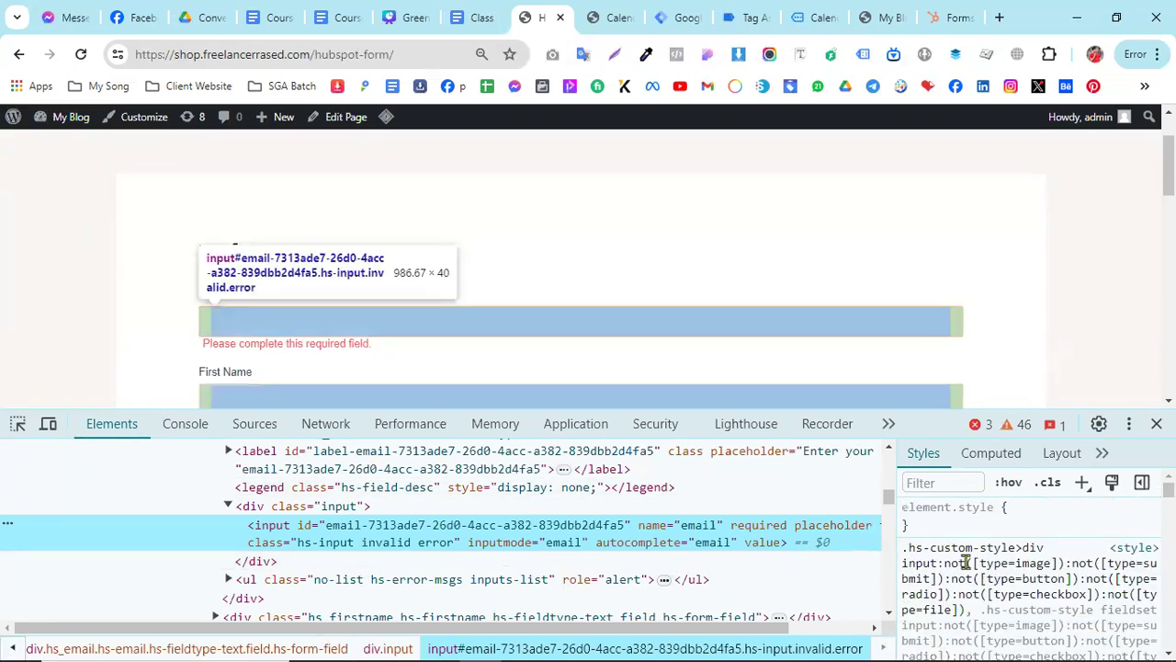
scroll(1014, 579, down, 3)
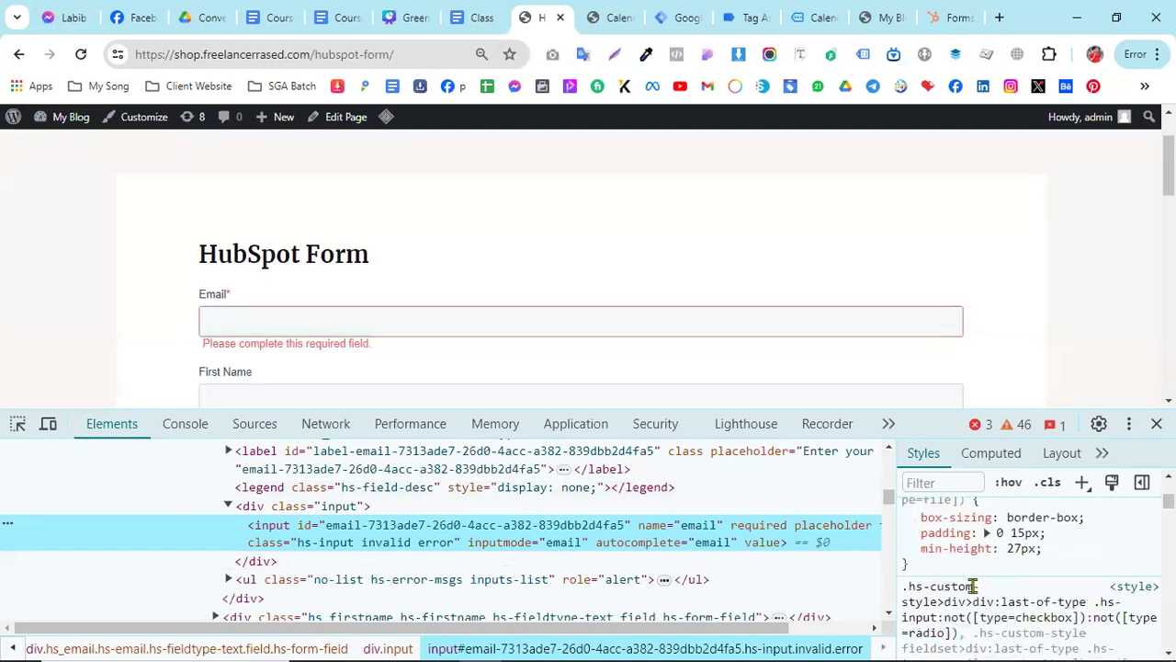
scroll(924, 593, down, 1)
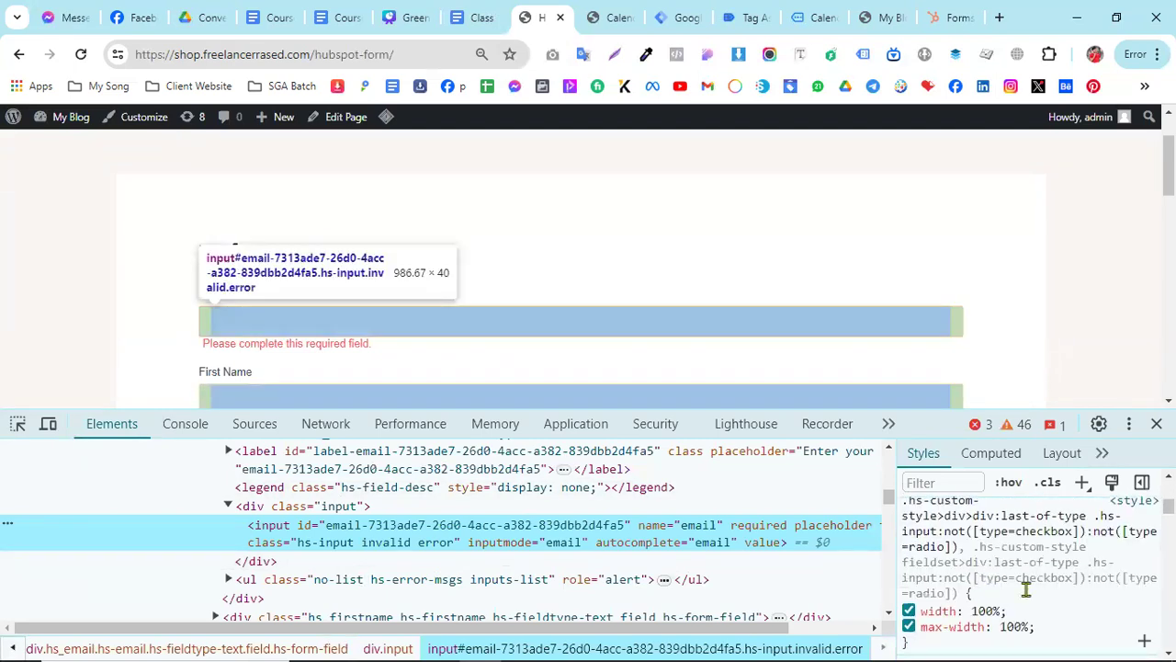
scroll(1020, 584, up, 1)
key(F12)
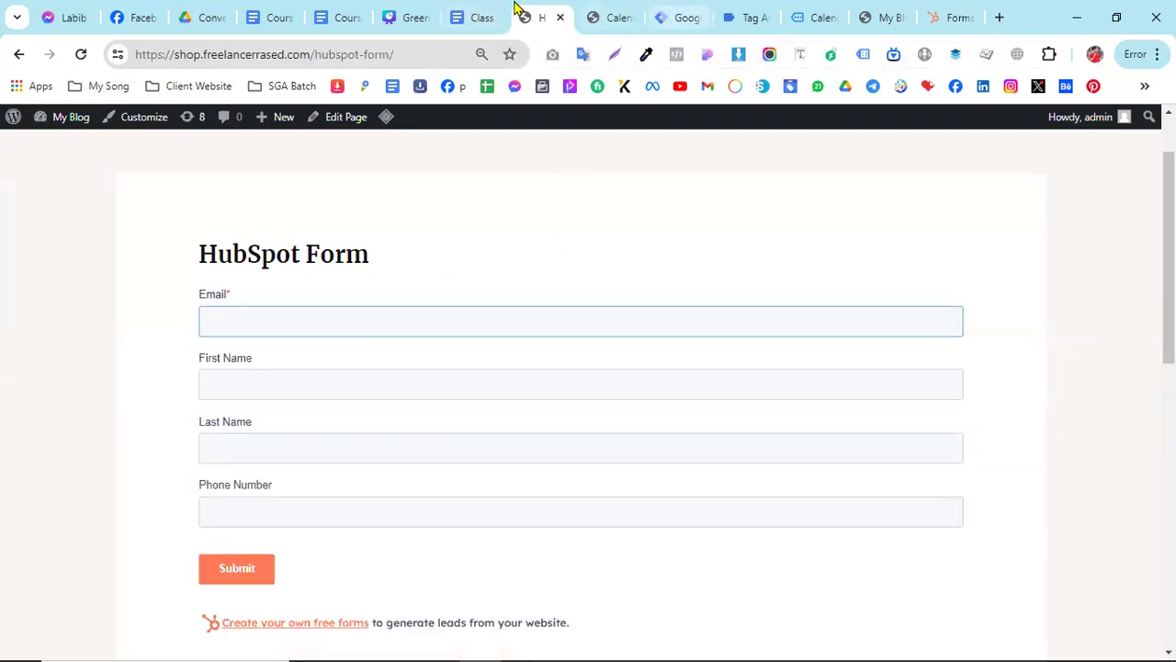
- Copy the HubSpot Form Tracking script from the Class 13 Various Custom Form Setup document and check its tag instructions
click(481, 15)
scroll(434, 465, down, 2)
drag(383, 525, 315, 330)
right_click(317, 330)
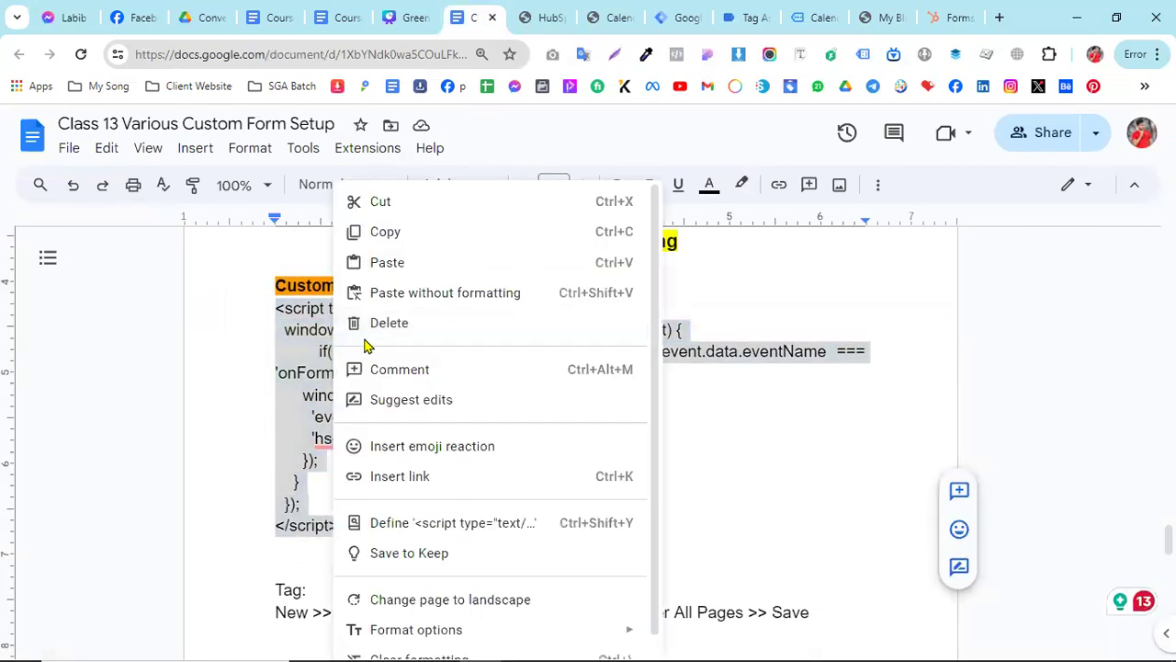
click(401, 244)
scroll(321, 514, down, 2)
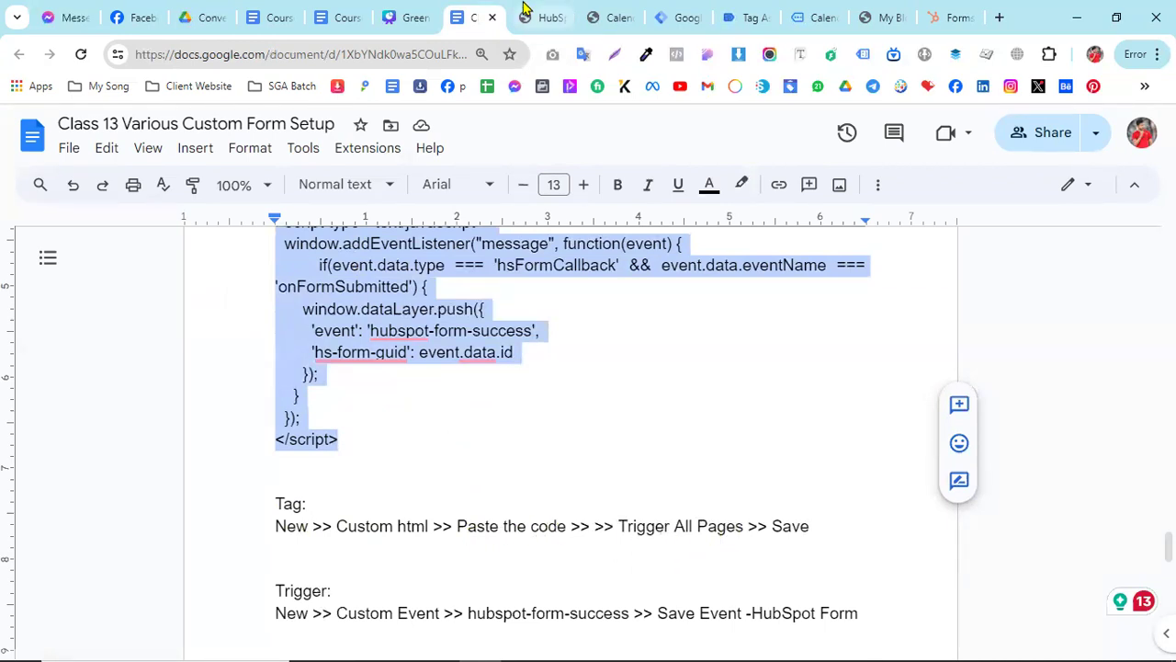
- Create a new Custom HTML tag in Google Tag Manager containing the copied HubSpot listener script
click(678, 17)
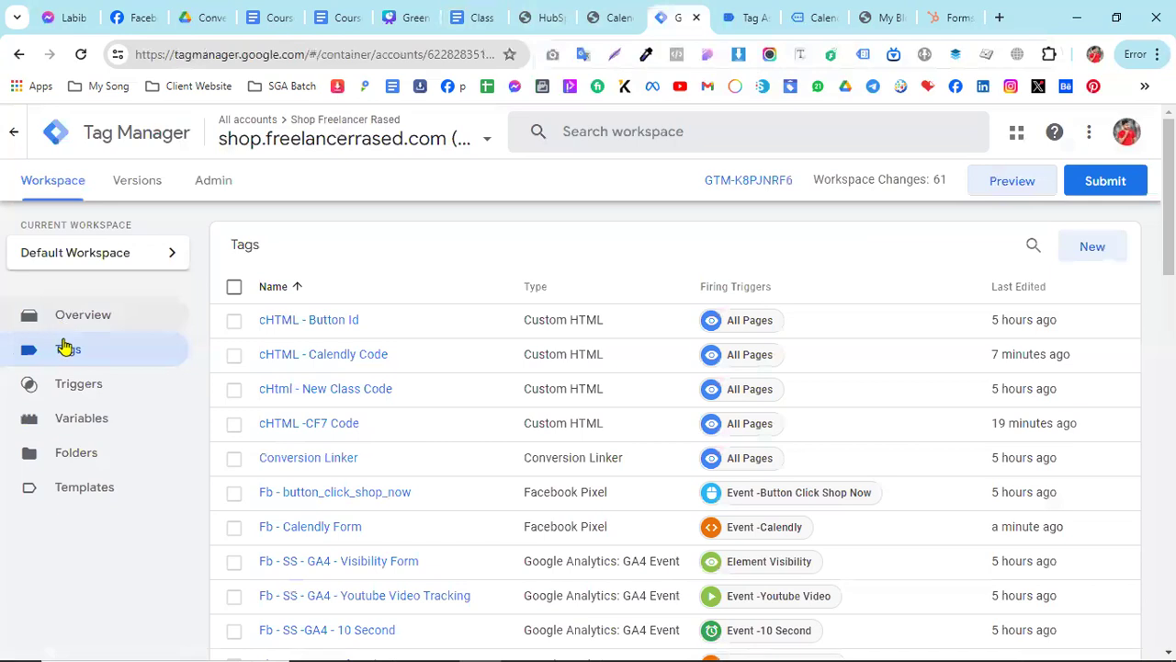
click(1090, 246)
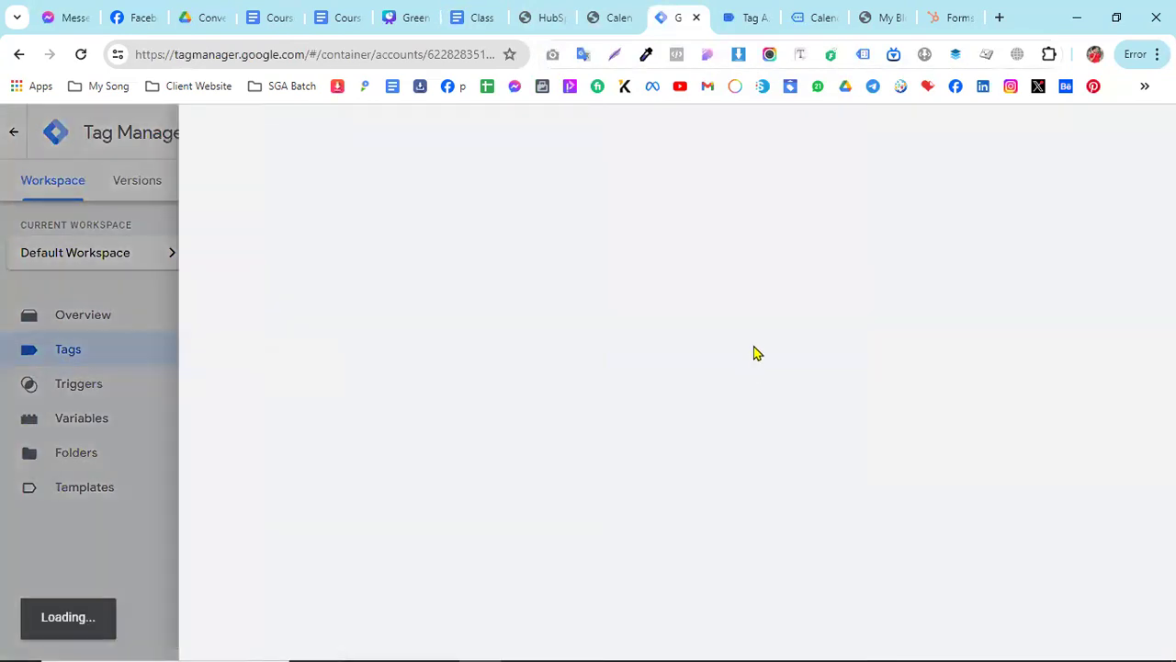
click(735, 301)
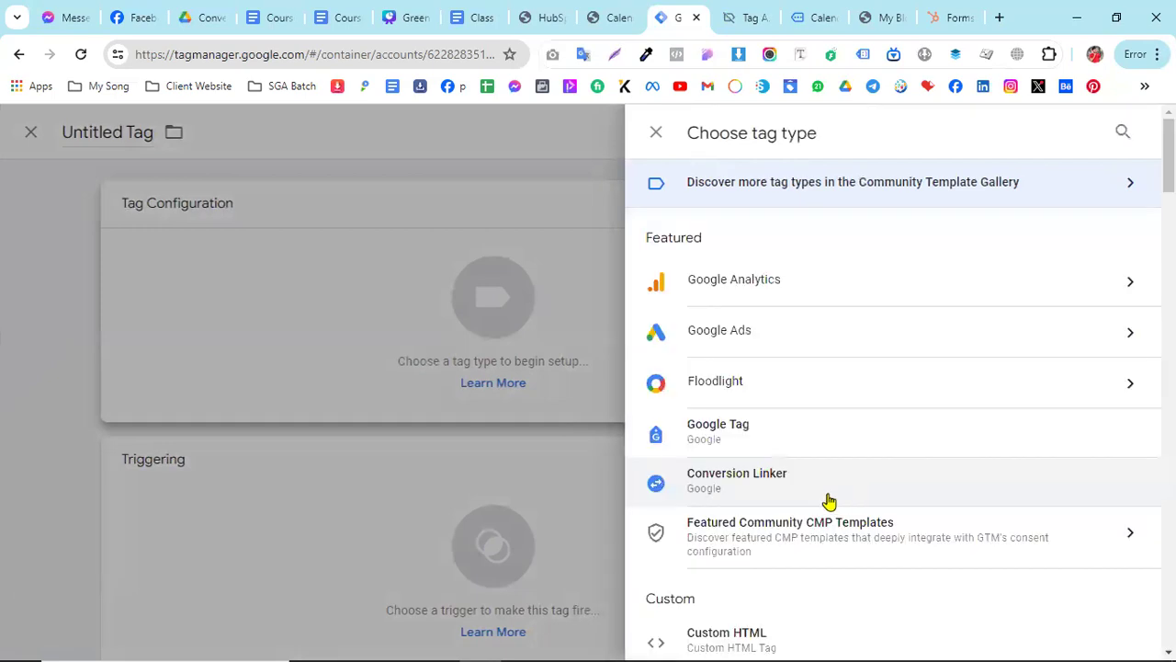
scroll(836, 514, down, 2)
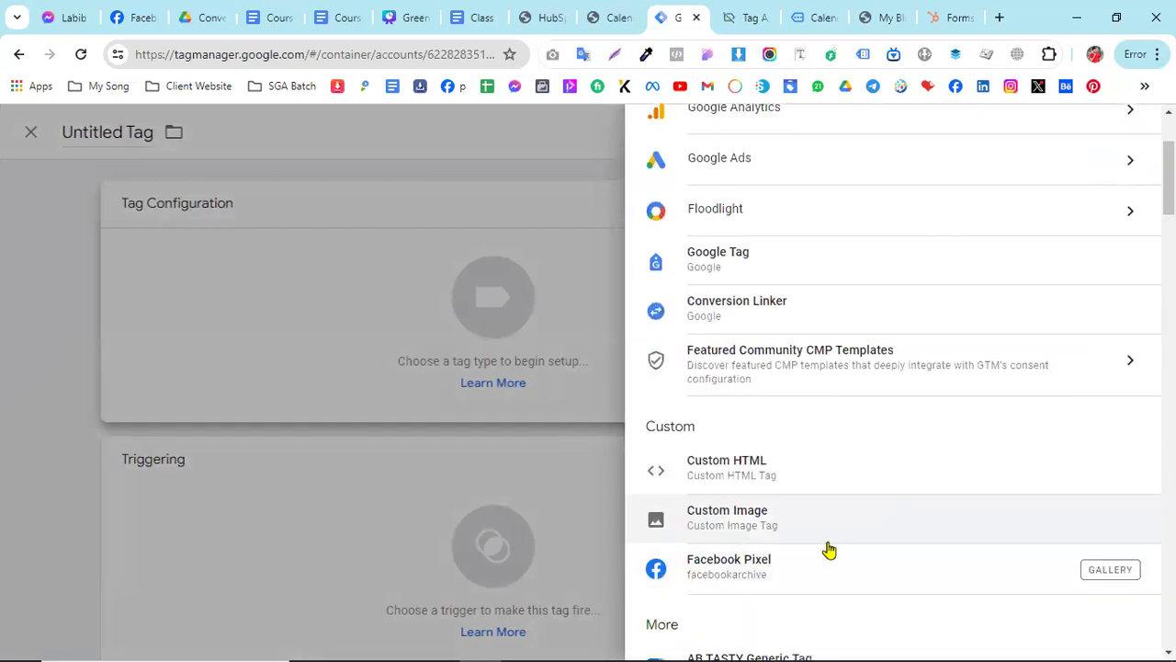
click(681, 469)
click(363, 390)
key(ctrl+v)
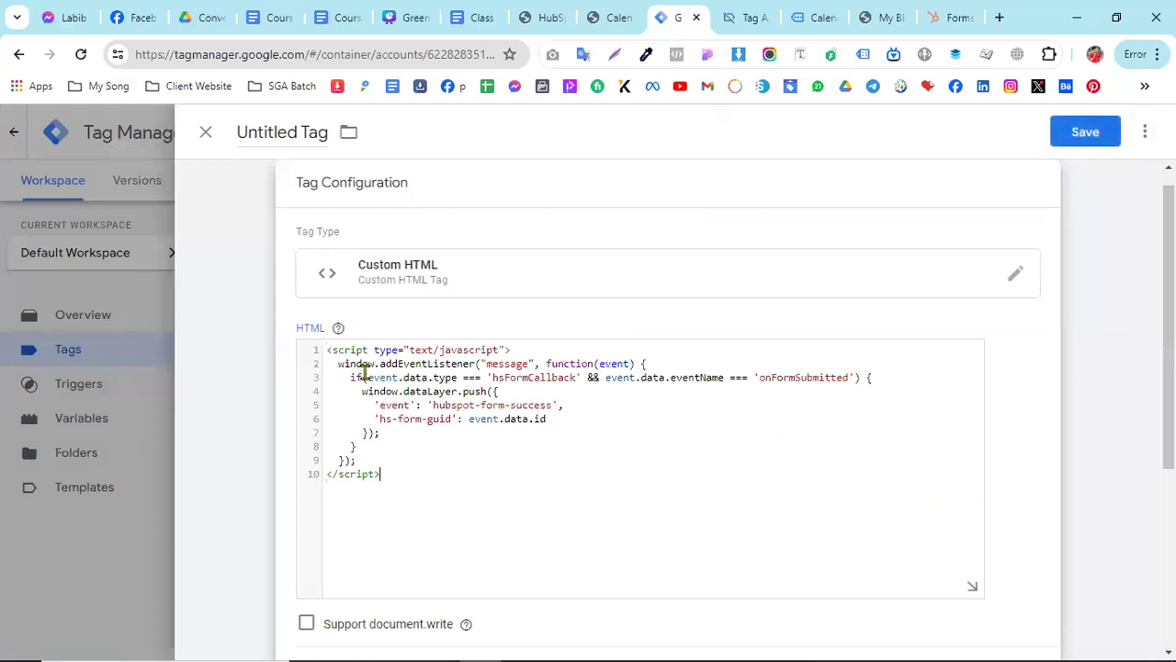
- Name the new tag "cHTML - HubSpot Code"
click(297, 131)
text(cHTML)
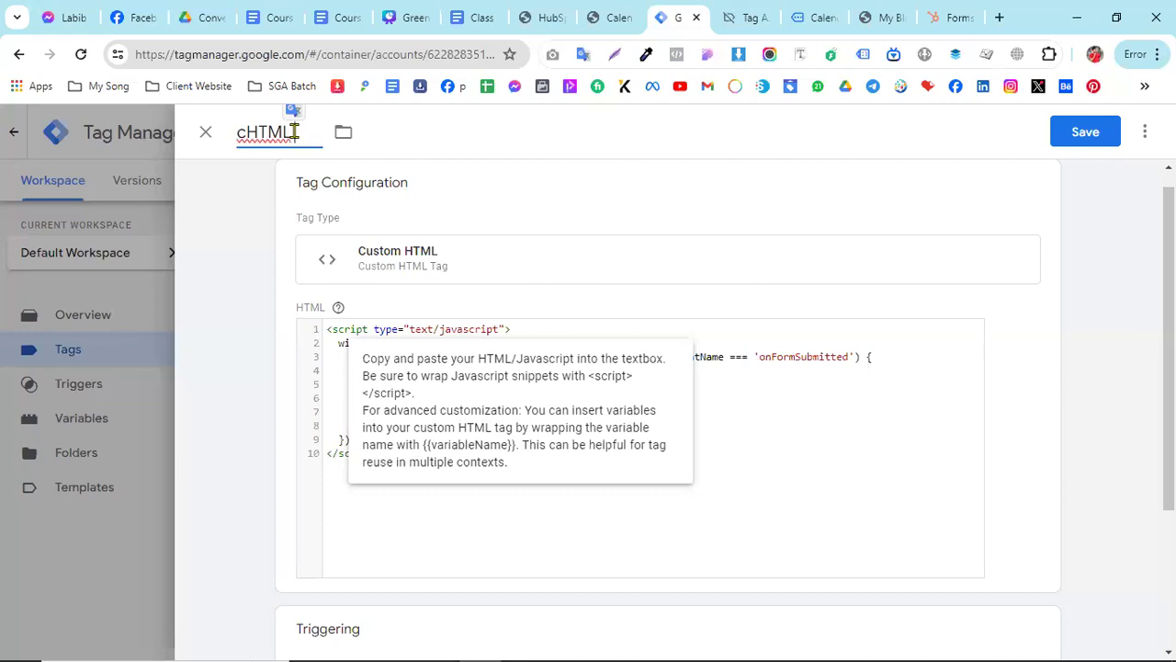
text( HUB)
key(BackSpace)
key(BackSpace)
text(ubSpot Code)
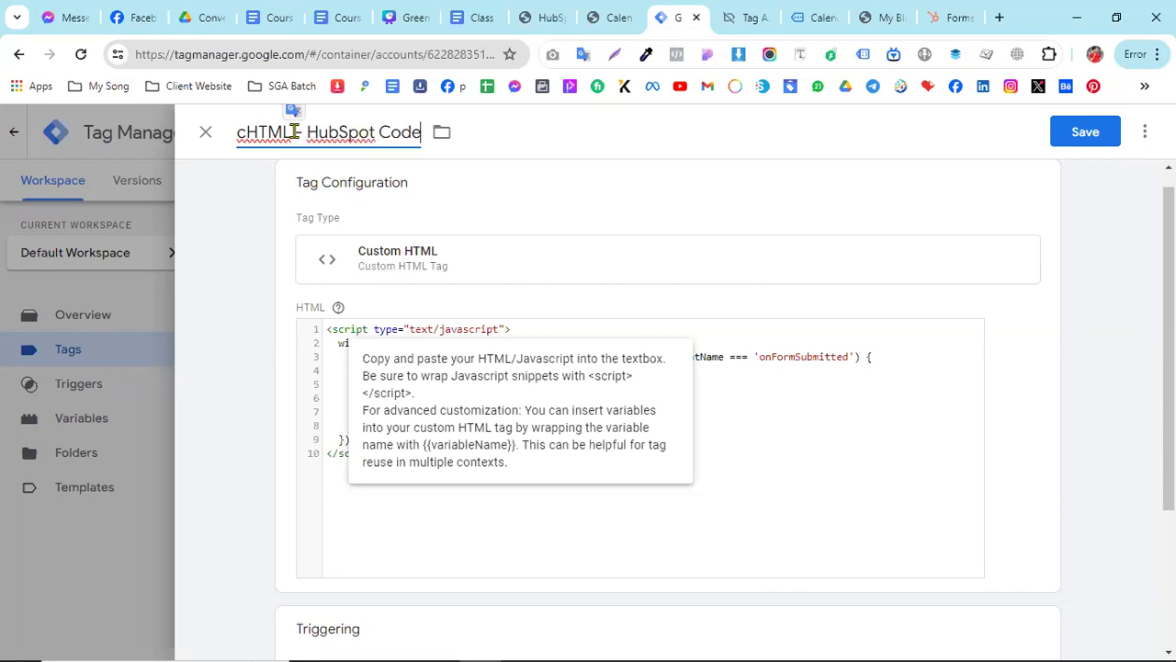
- Add the All Pages trigger to the HubSpot code tag and save the tag
click(1068, 138)
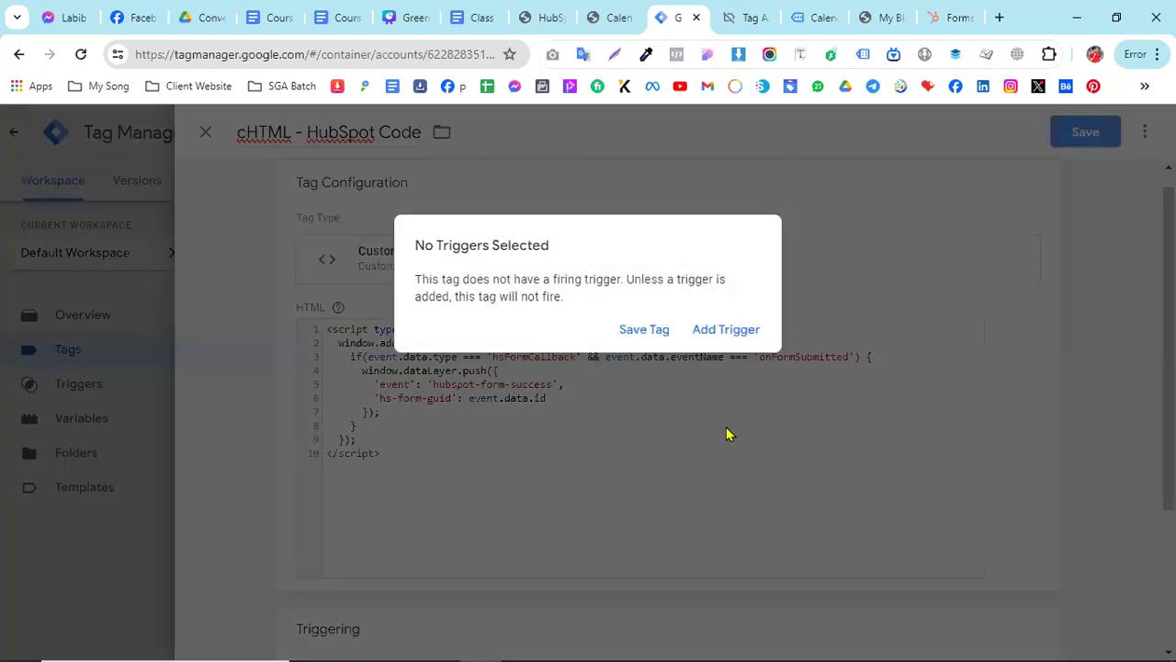
click(707, 336)
scroll(364, 364, down, 1)
scroll(364, 364, up, 2)
click(278, 213)
click(1093, 131)
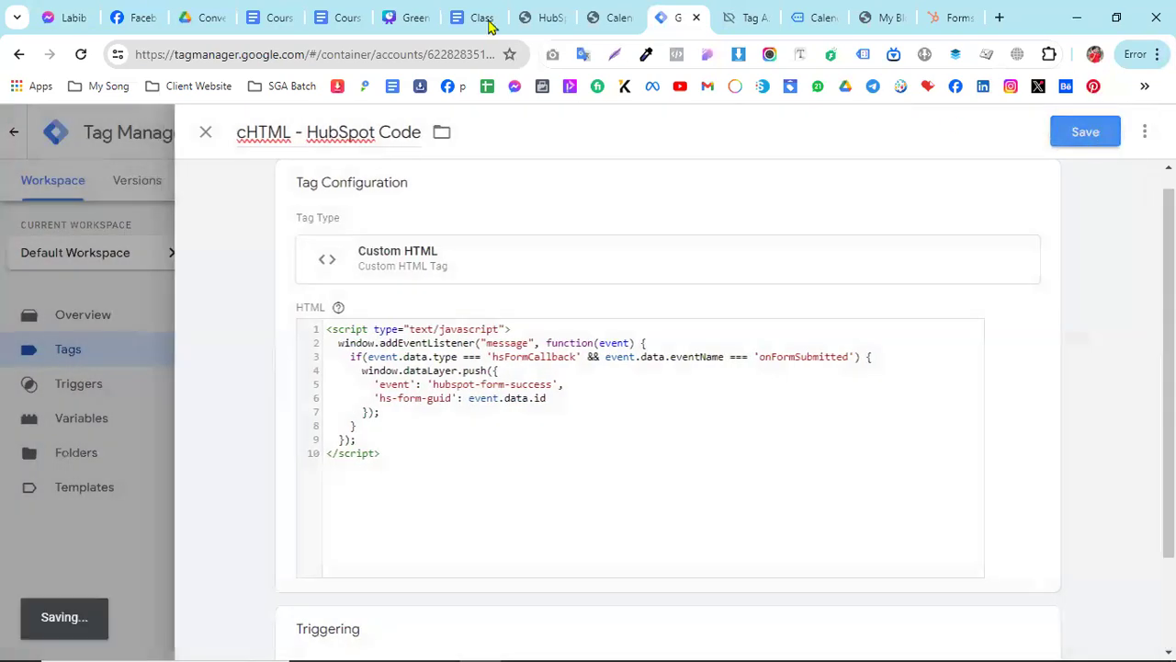
- Select the custom event name hubspot-form-success in the Class 13 document's trigger instructions and compare it with the script
click(476, 17)
scroll(340, 449, down, 2)
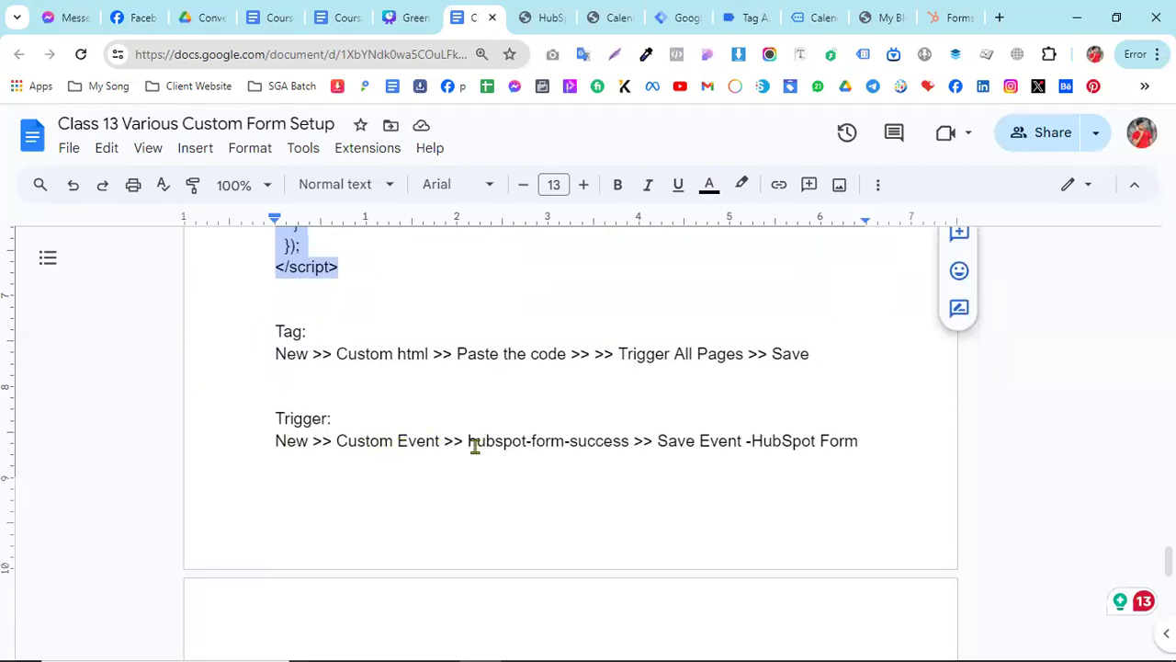
drag(470, 440, 631, 441)
key(ctrl+c)
scroll(613, 485, up, 3)
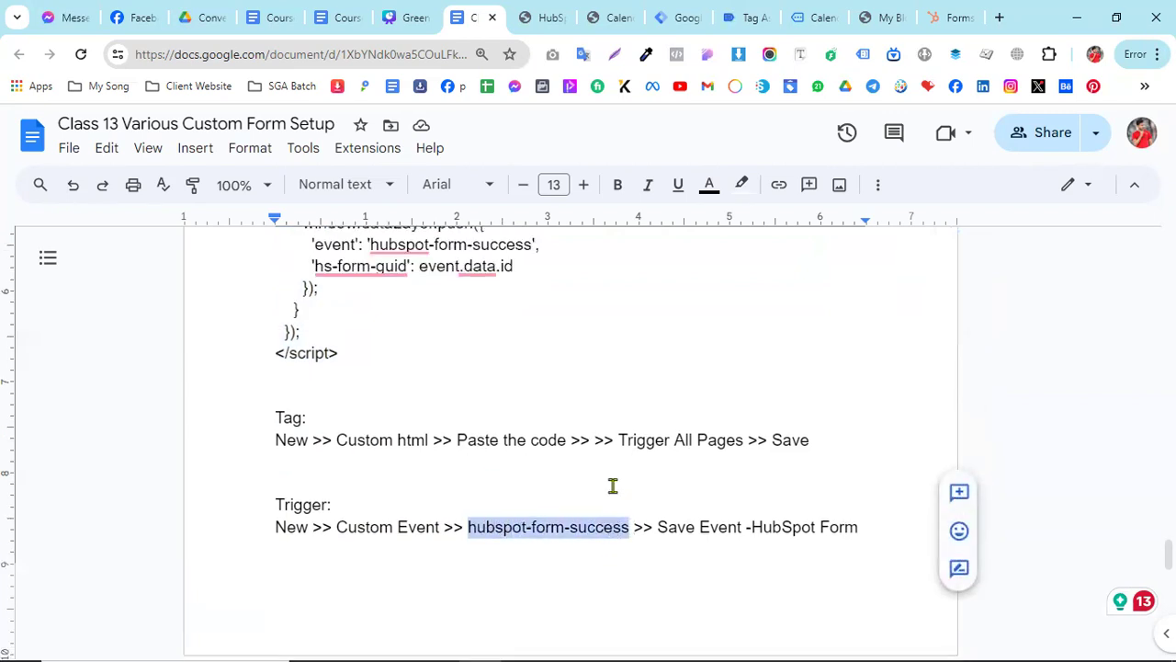
scroll(613, 485, up, 2)
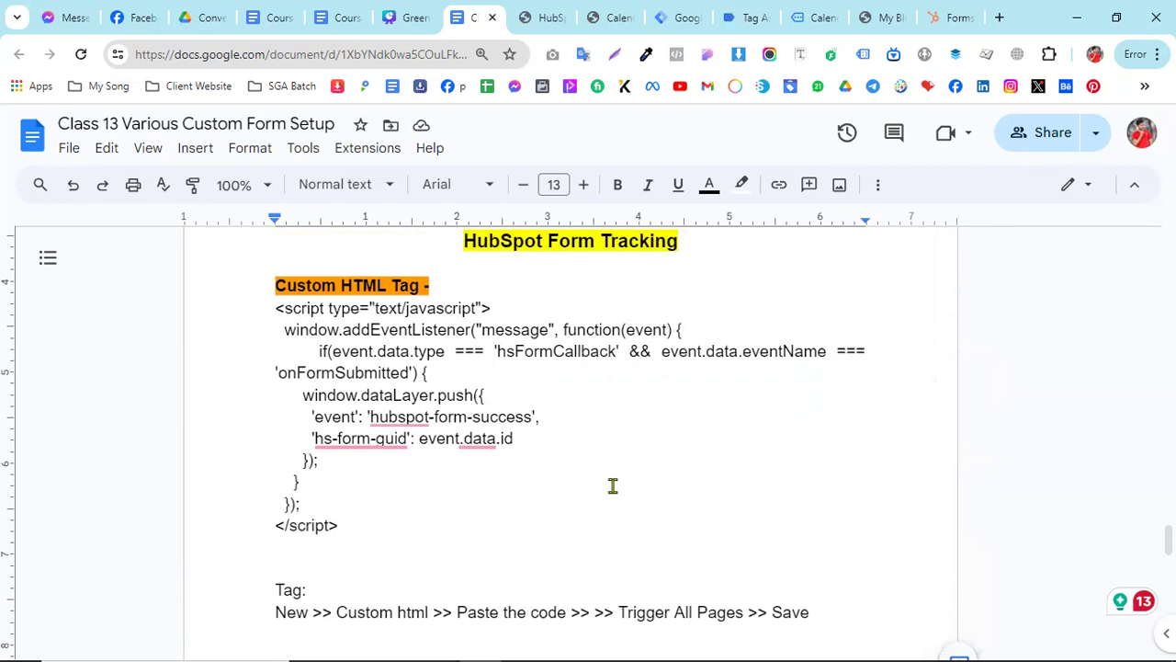
scroll(613, 485, down, 2)
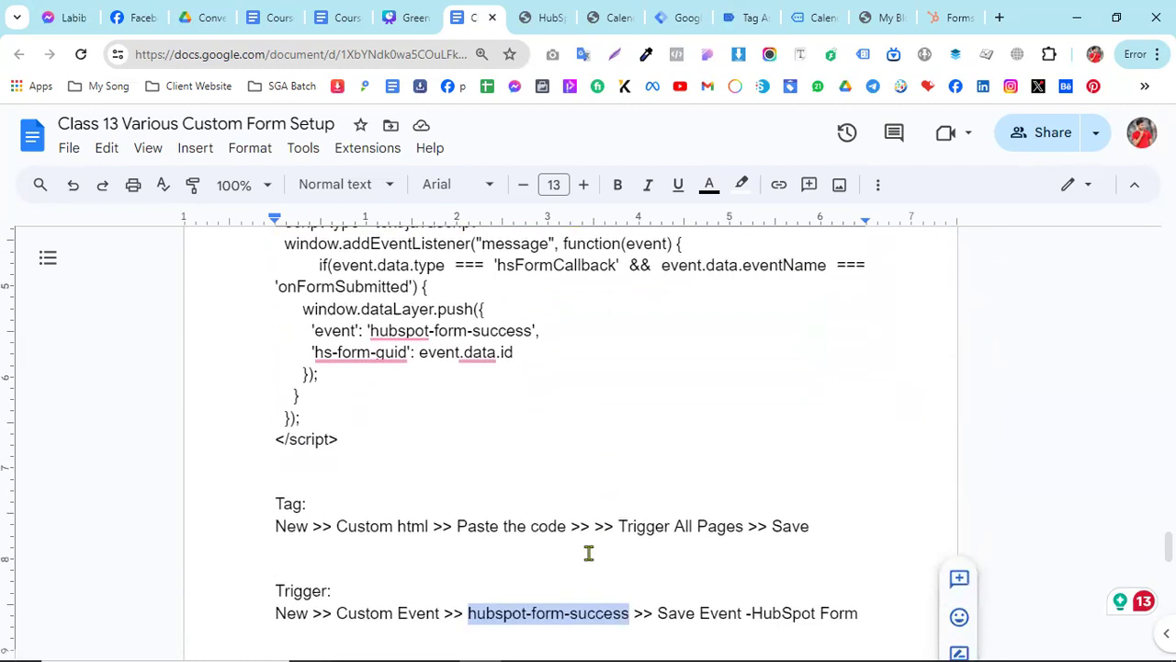
- Copy the event name hubspot-form-success from the trigger instructions, checking it against the event name in the HubSpot script
right_click(555, 616)
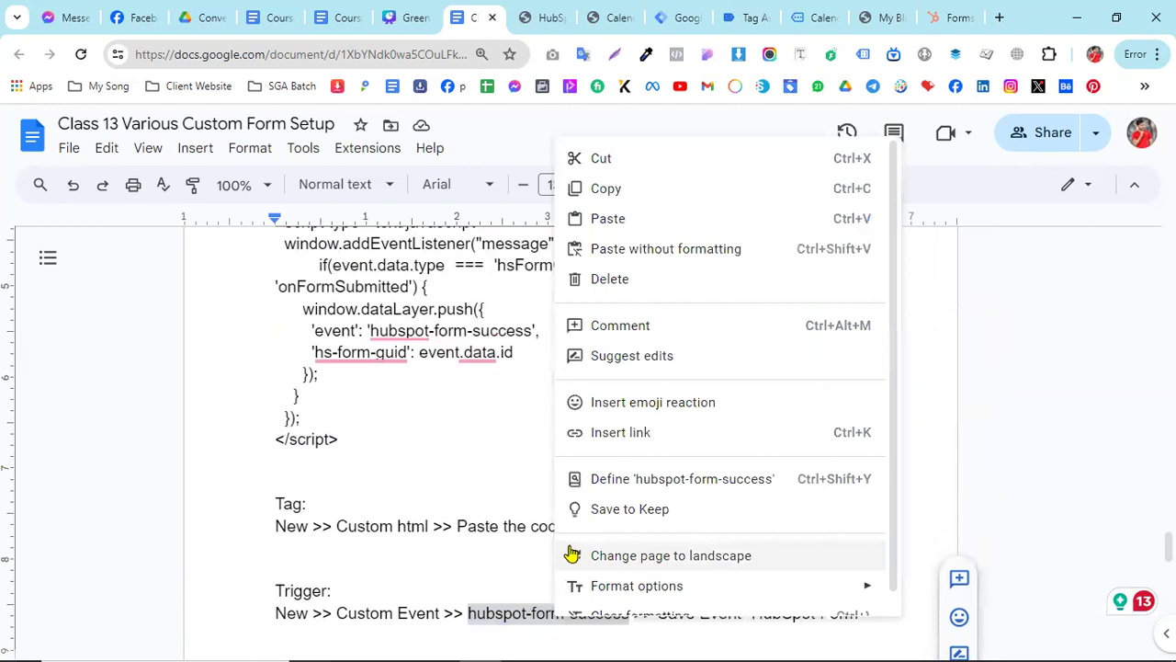
click(616, 193)
scroll(444, 439, up, 4)
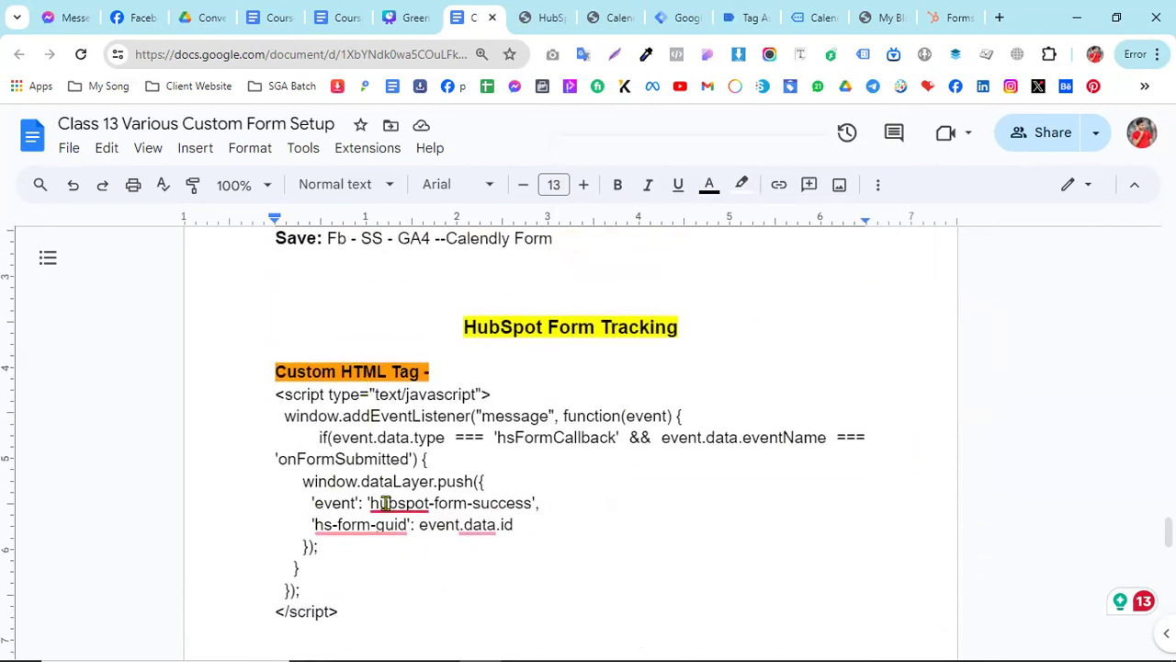
click(381, 502)
click(449, 505)
scroll(497, 519, down, 4)
scroll(464, 591, down, 2)
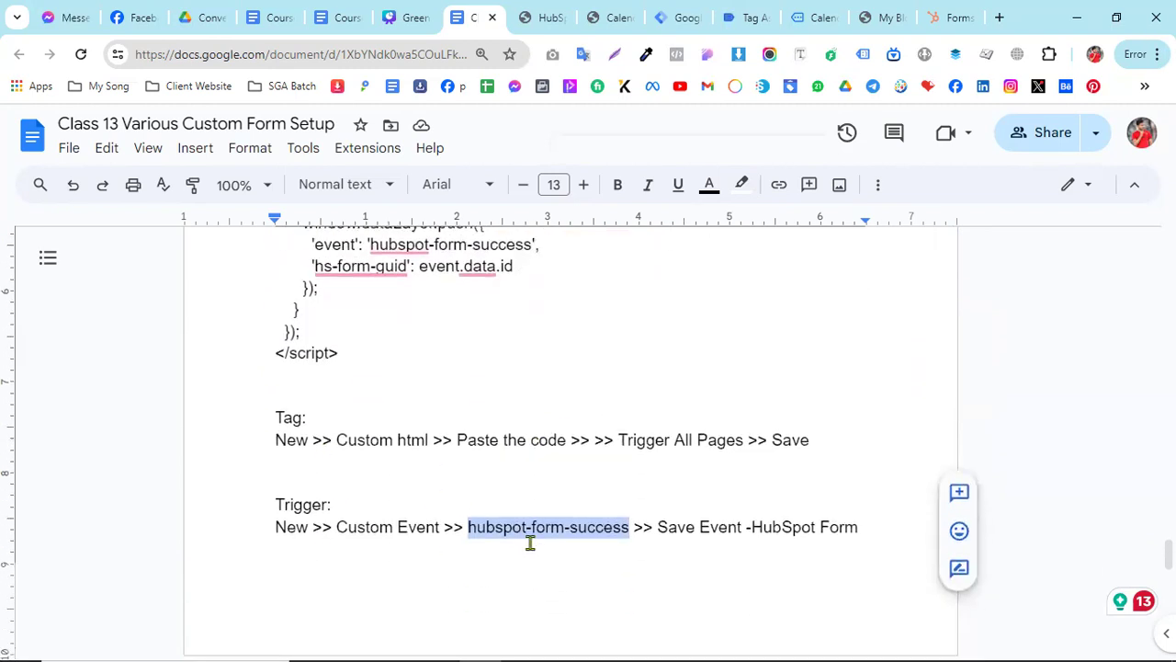
right_click(532, 531)
click(579, 237)
- Create a Custom Event trigger in Google Tag Manager with the event name hubspot-form-success
click(680, 16)
click(79, 386)
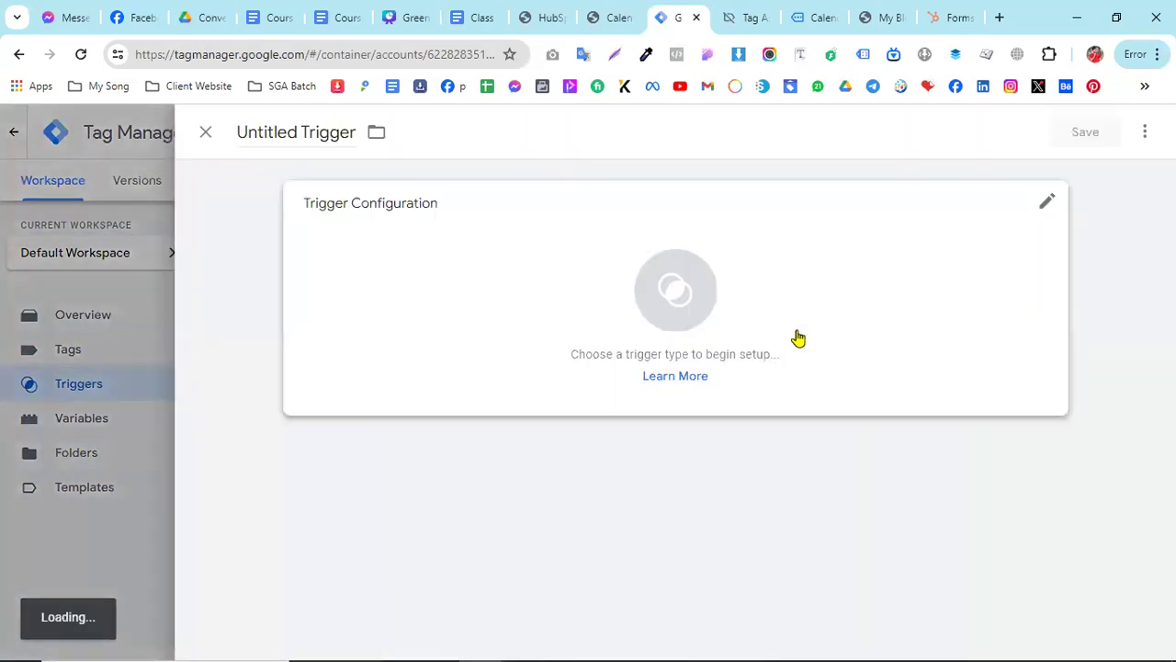
click(769, 334)
scroll(827, 524, down, 4)
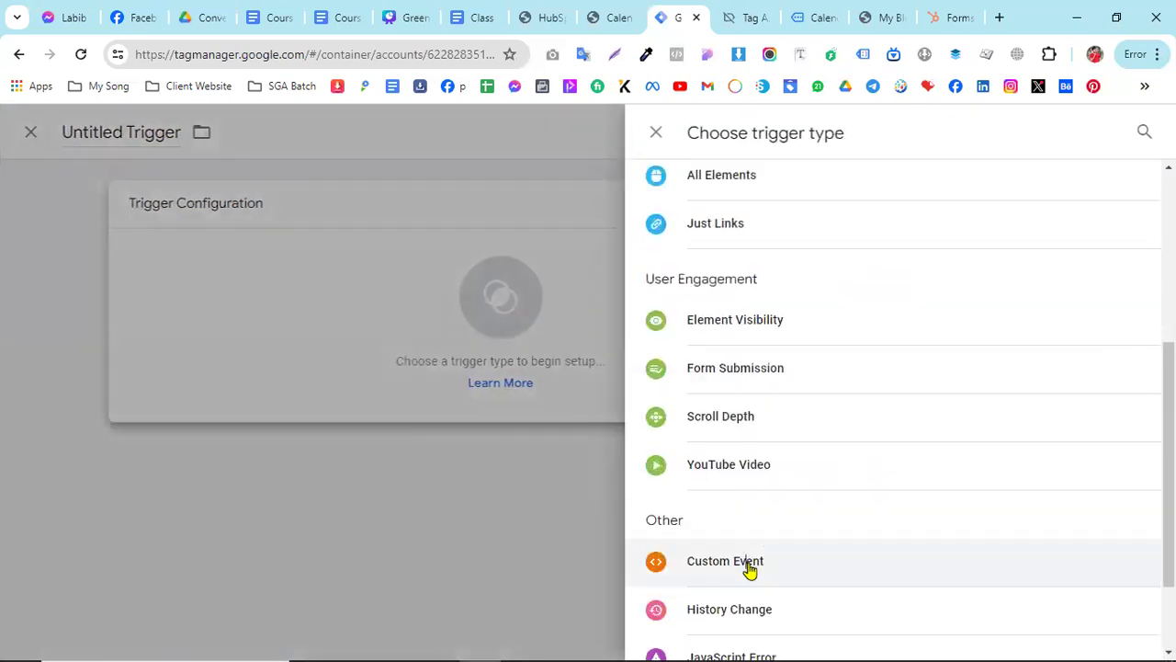
click(715, 562)
click(359, 376)
right_click(360, 371)
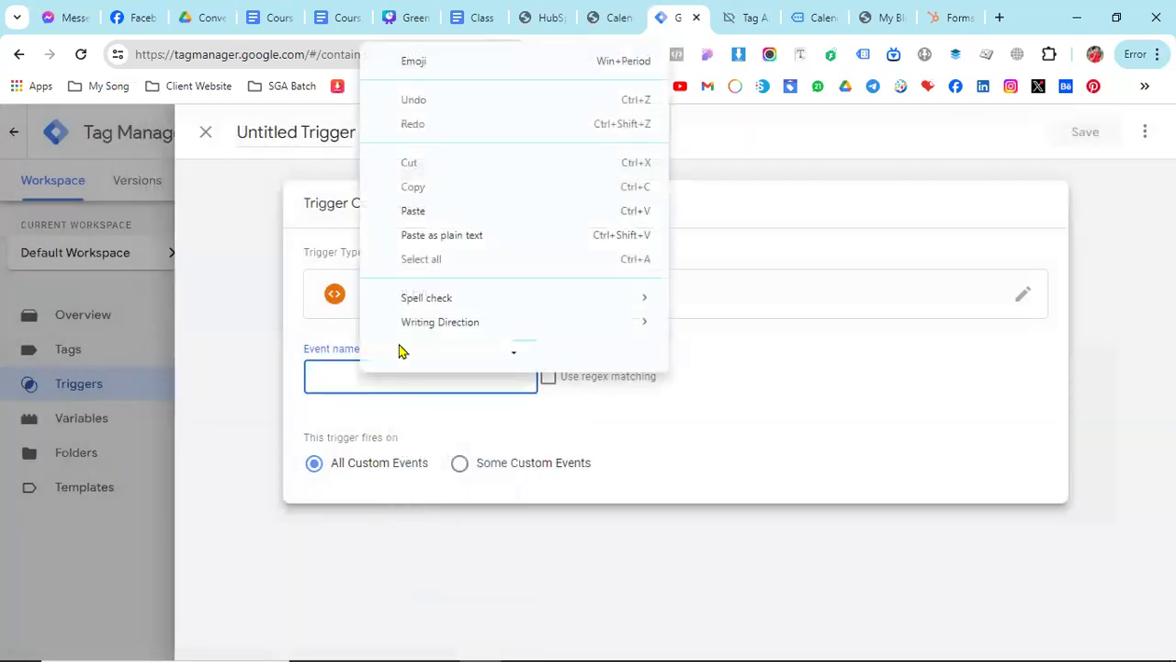
click(433, 211)
- Name the new trigger "Event -HubSpot Form" and save it
click(262, 126)
double_click(262, 126)
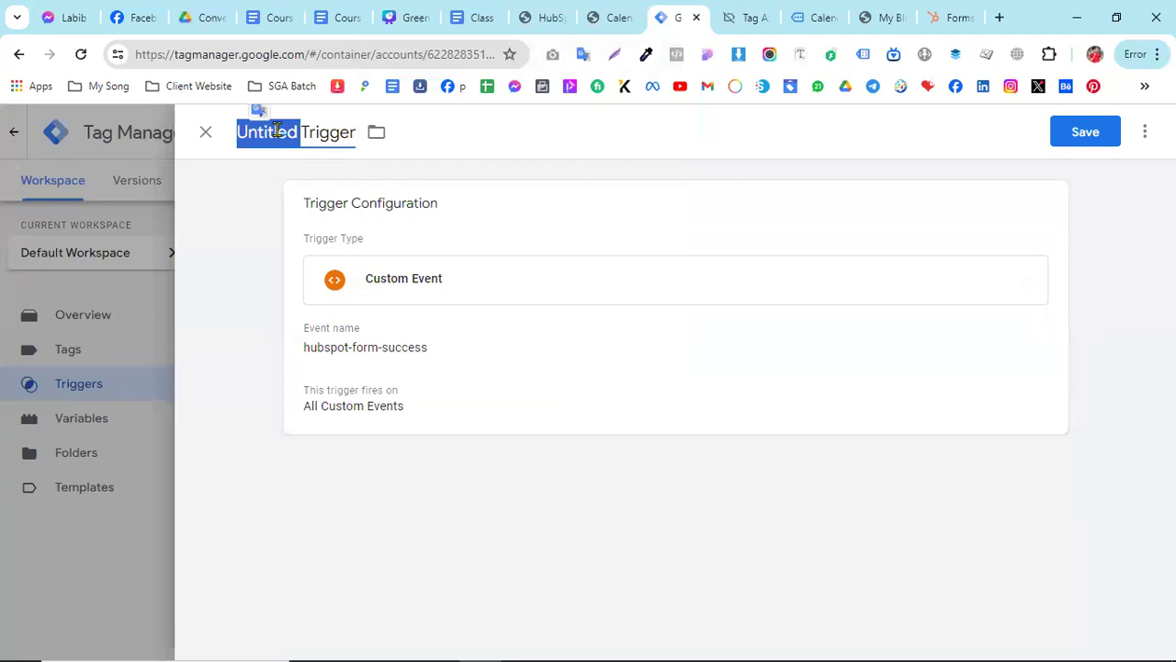
key(ctrl+a)
text(Even)
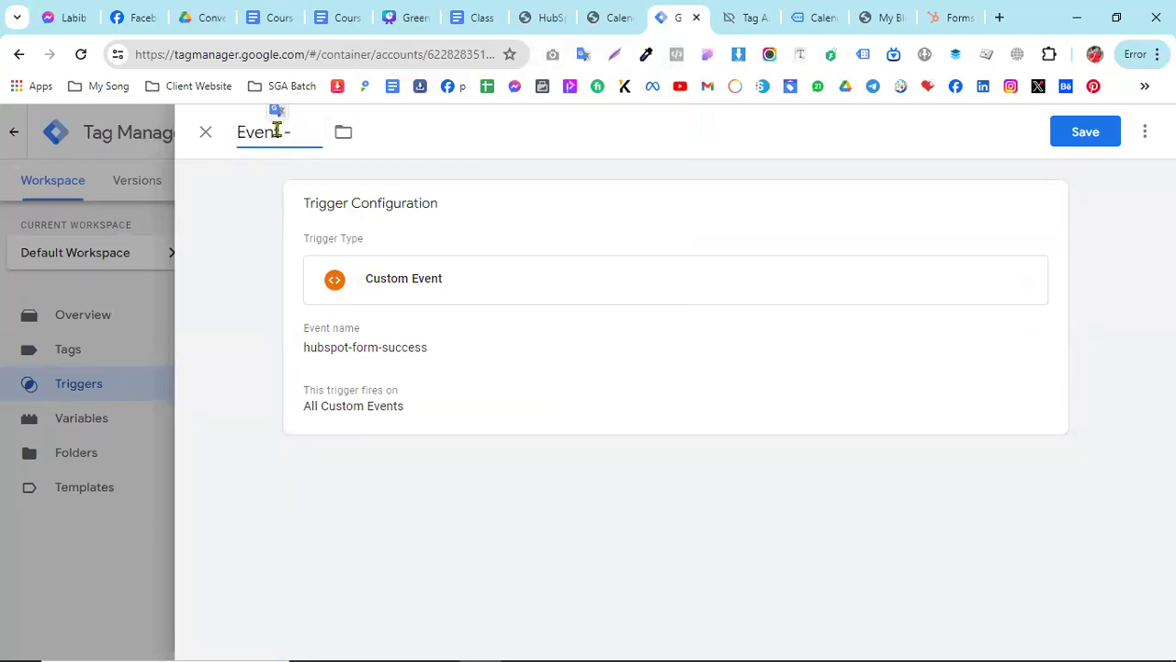
text(t-HubSpot Fo)
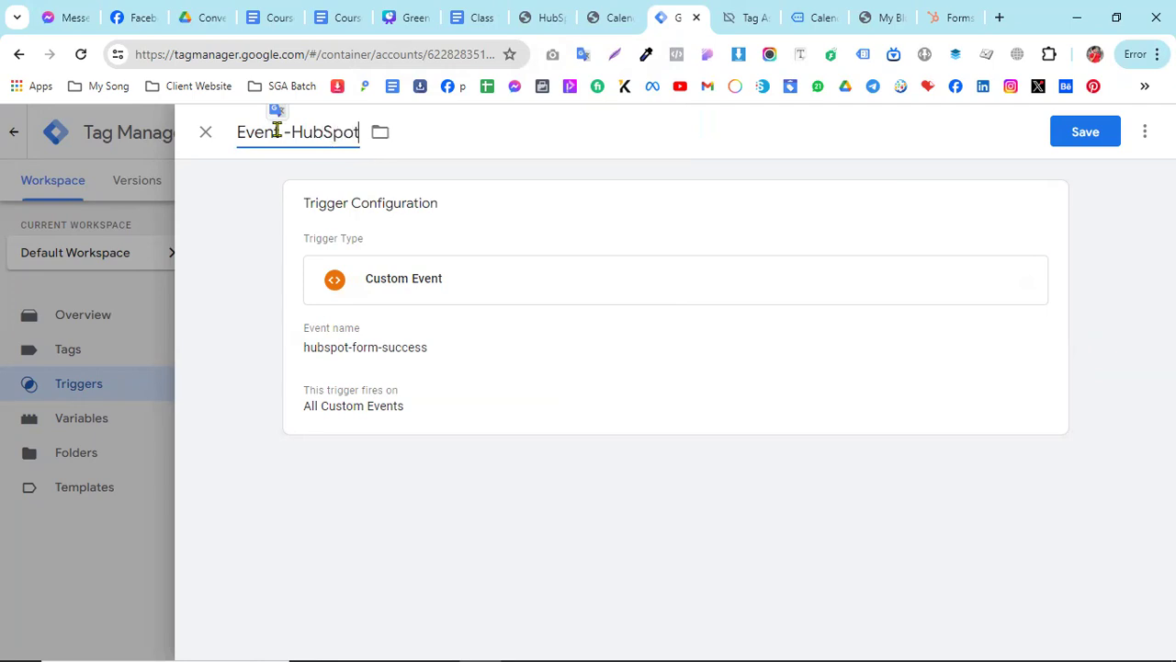
text(rm)
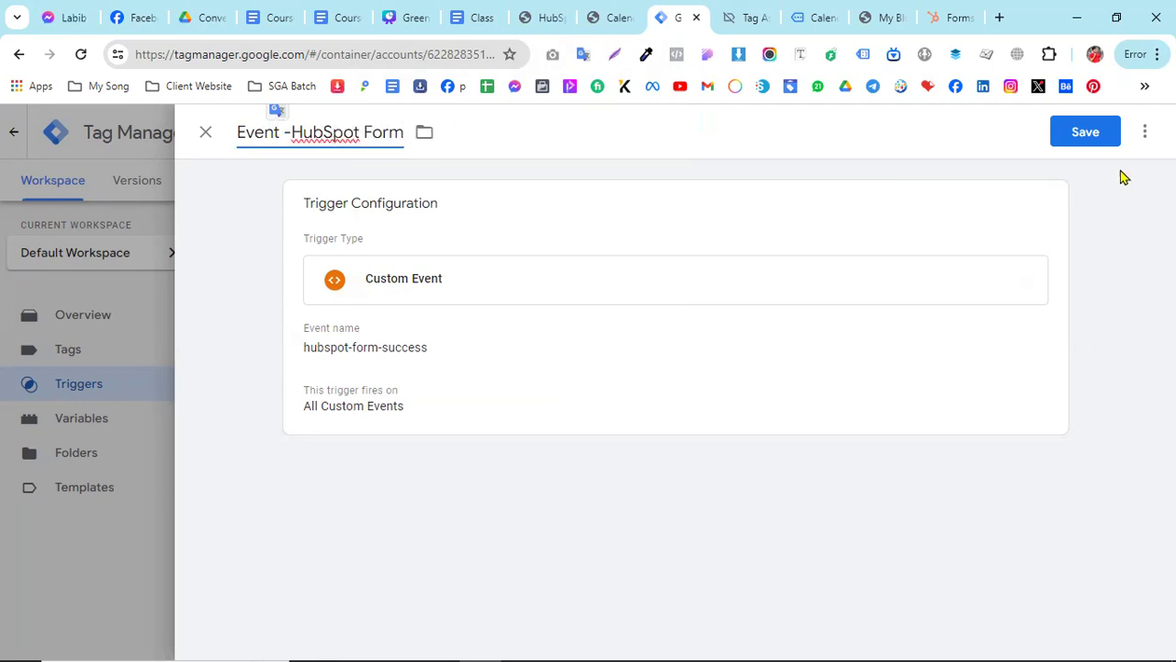
click(1073, 140)
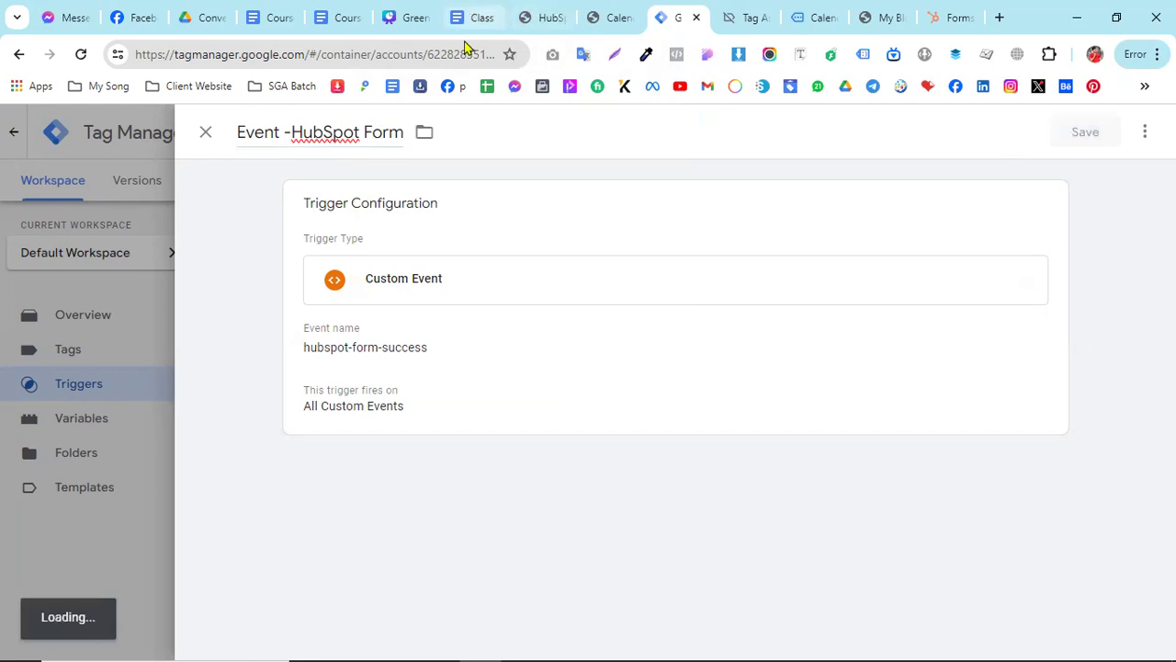
- Copy the custom event name hubspot_form from the pixel tag instructions in the Class 13 document
click(478, 18)
scroll(334, 488, down, 3)
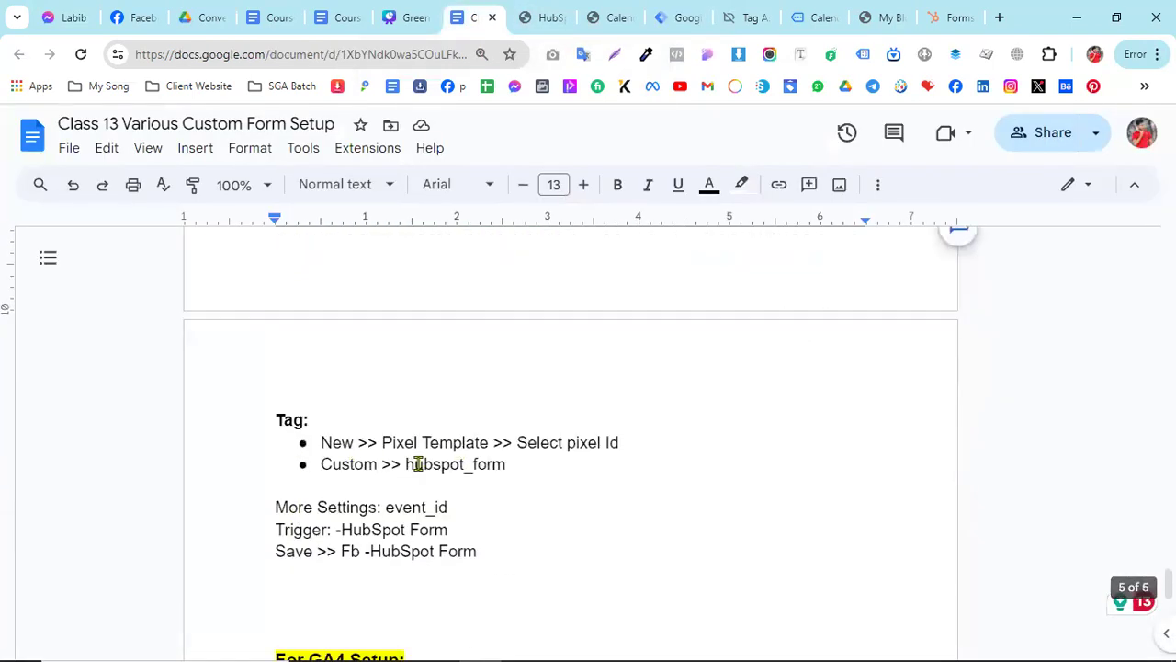
drag(405, 464, 503, 464)
right_click(479, 464)
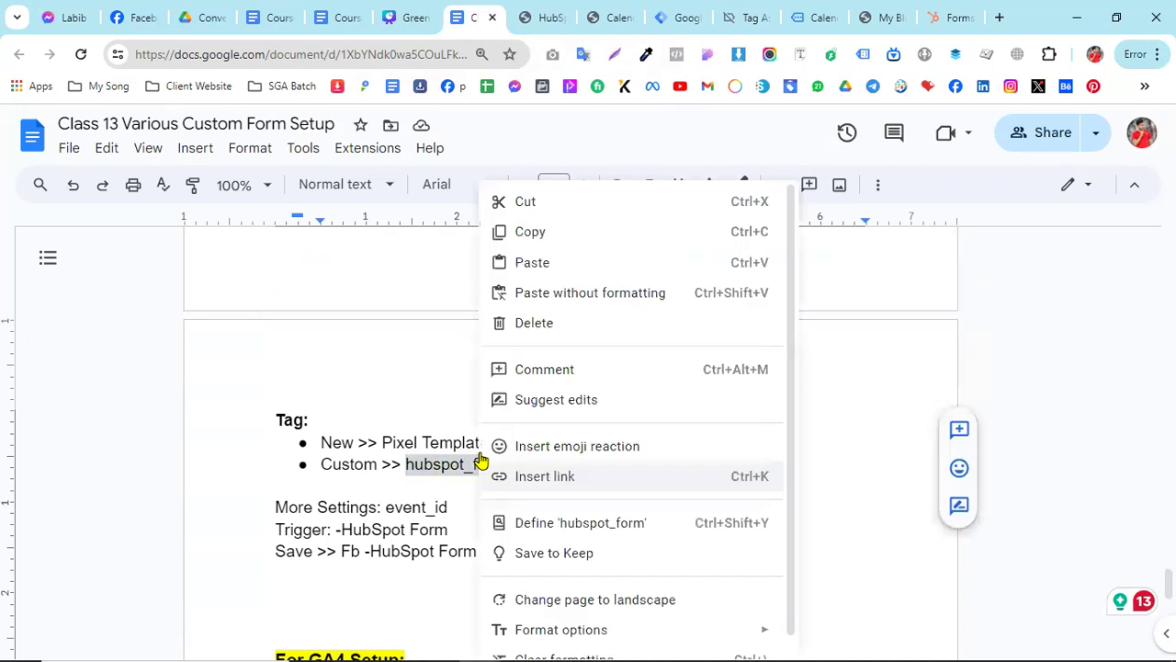
click(542, 232)
- Switch to Google Tag Manager and duplicate the Facebook Pixel tag "Fb - Calendly Form"
click(696, 9)
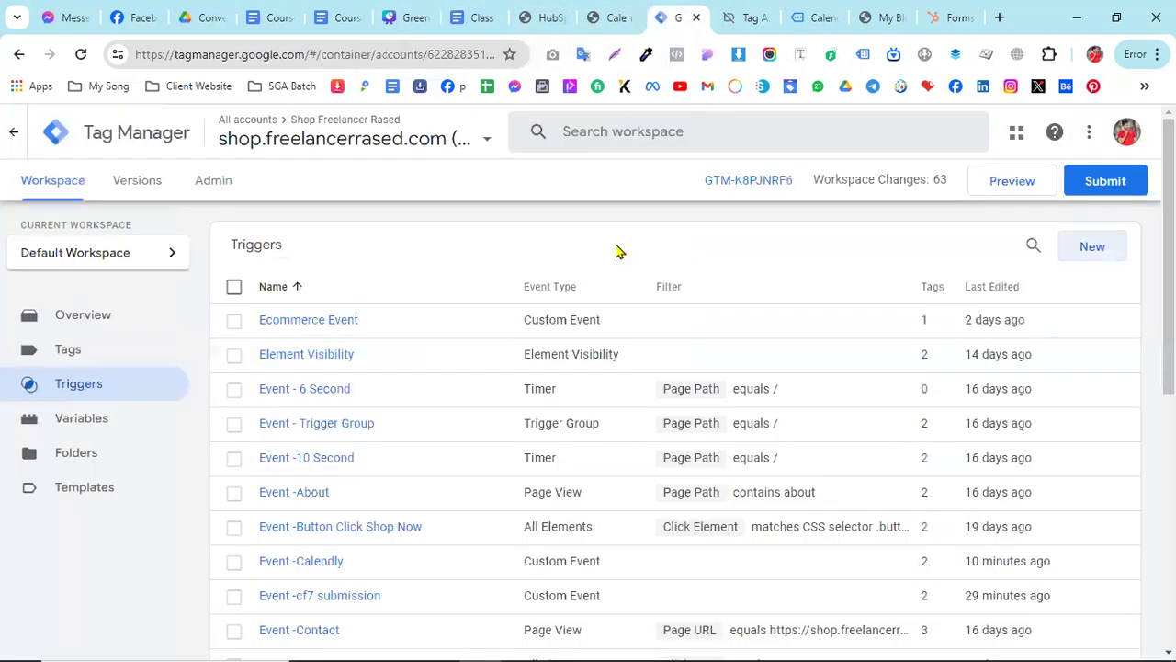
scroll(441, 483, down, 2)
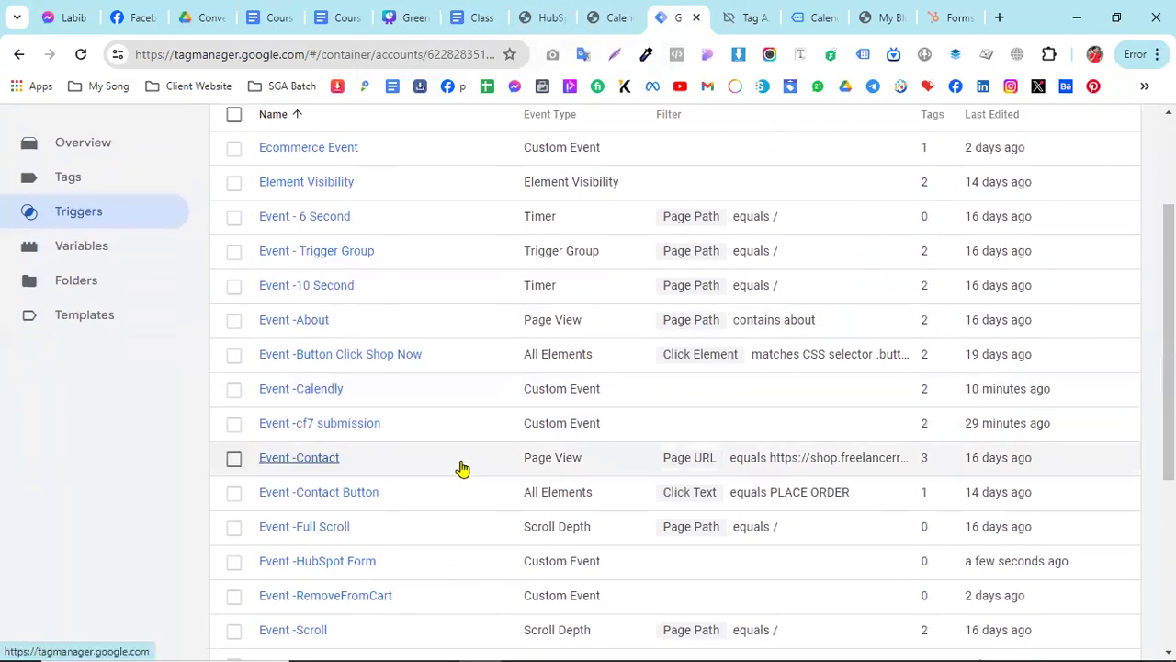
scroll(455, 464, down, 1)
scroll(133, 326, up, 2)
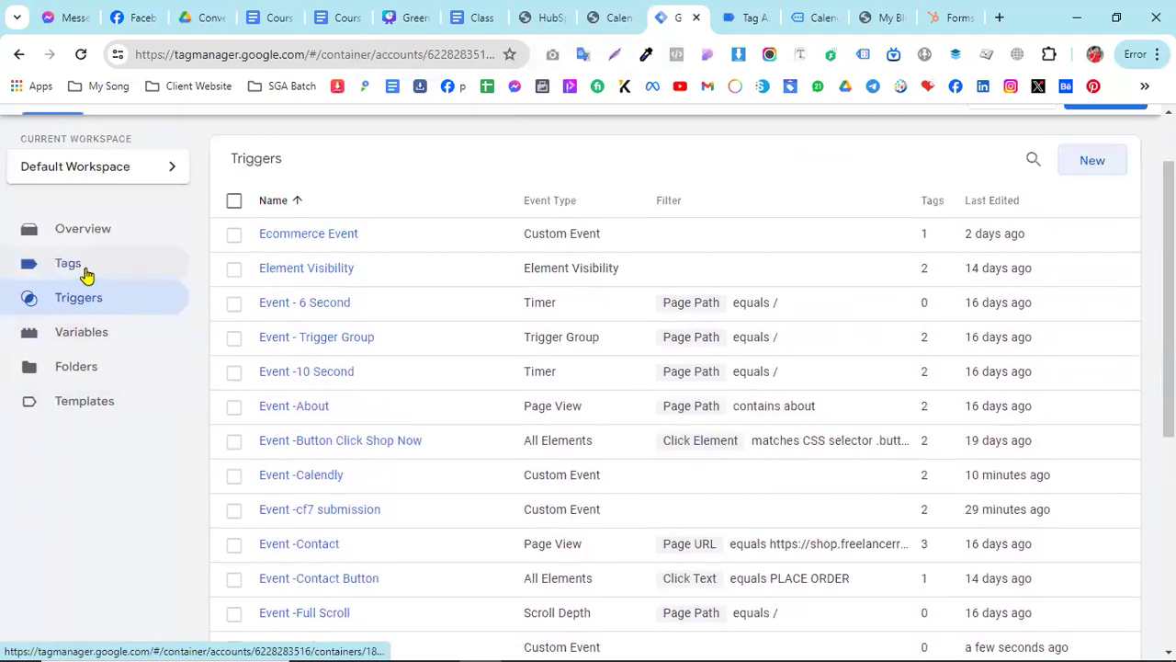
click(81, 266)
scroll(504, 439, down, 3)
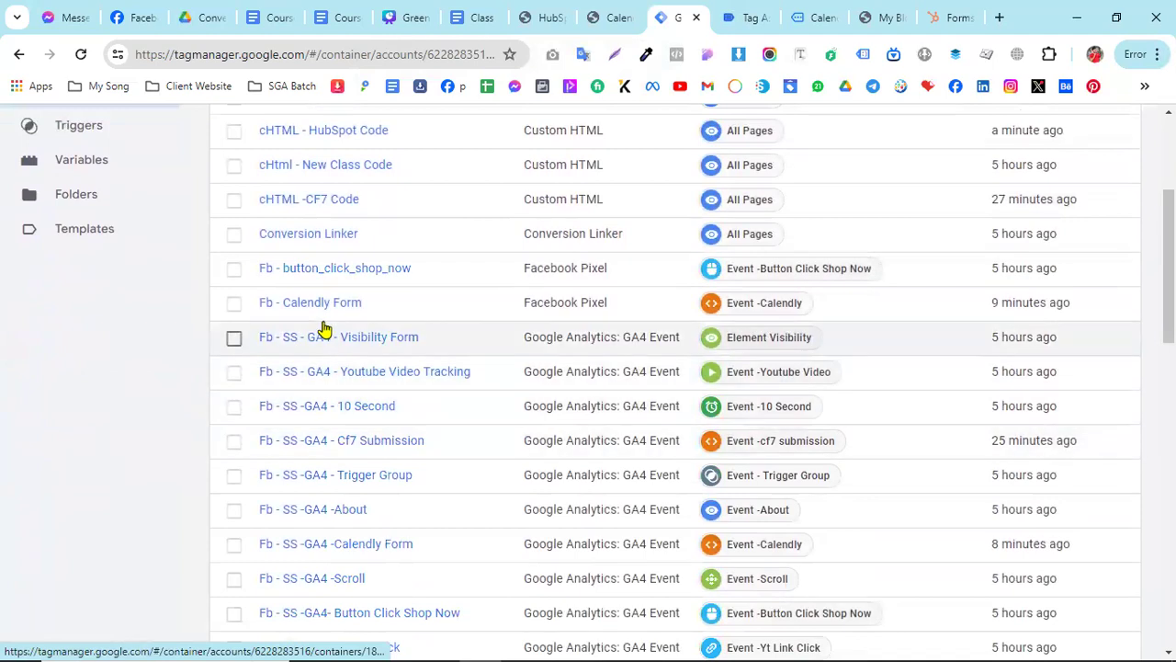
click(311, 312)
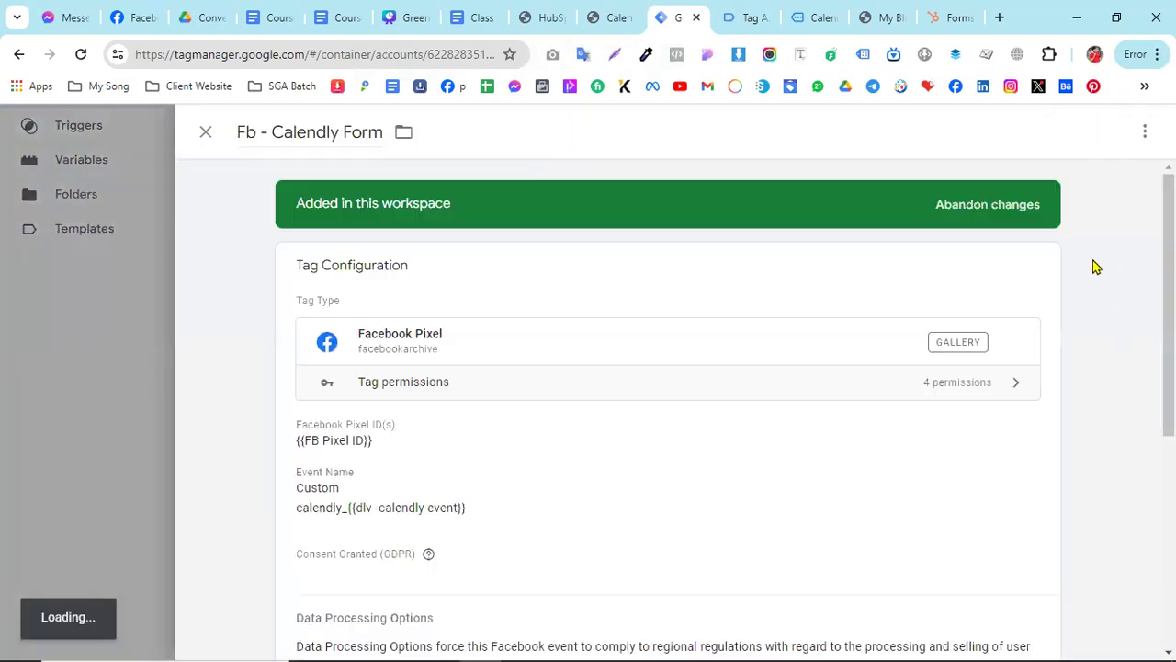
click(1145, 134)
click(1084, 173)
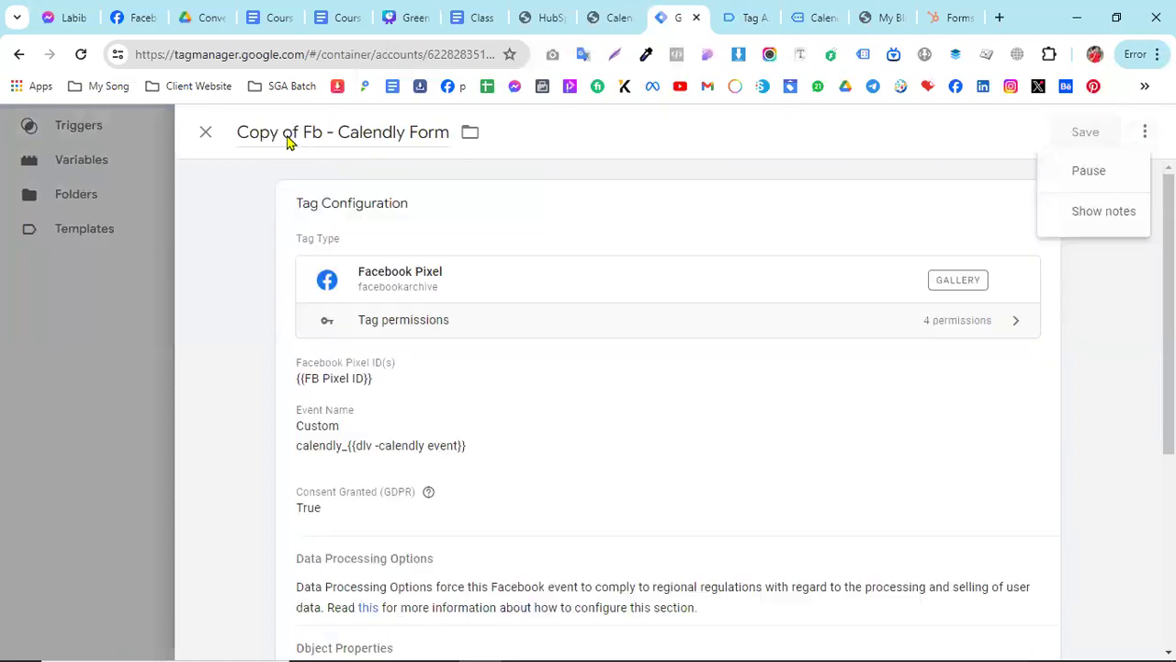
- Rename the duplicated Facebook Pixel tag as "Fb - HubSpot Form"
drag(303, 132, 338, 138)
key(BackSpace)
text(HubSpot)
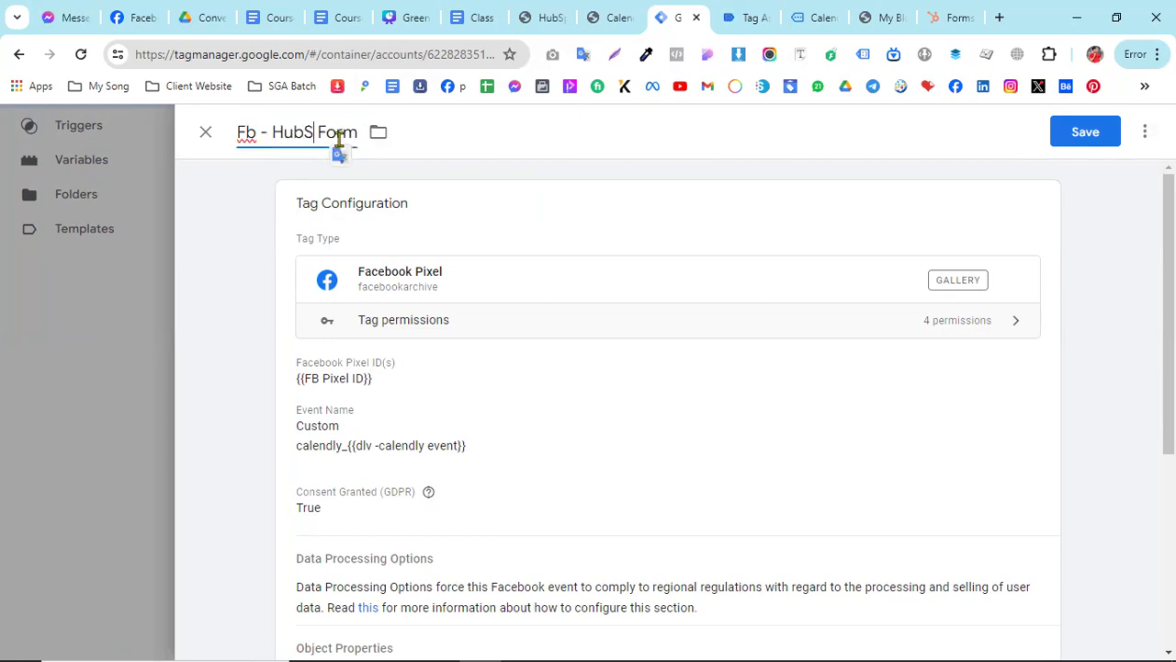
- Set the pixel tag's custom event name to hubspot_form and check its Event ID setting
click(652, 480)
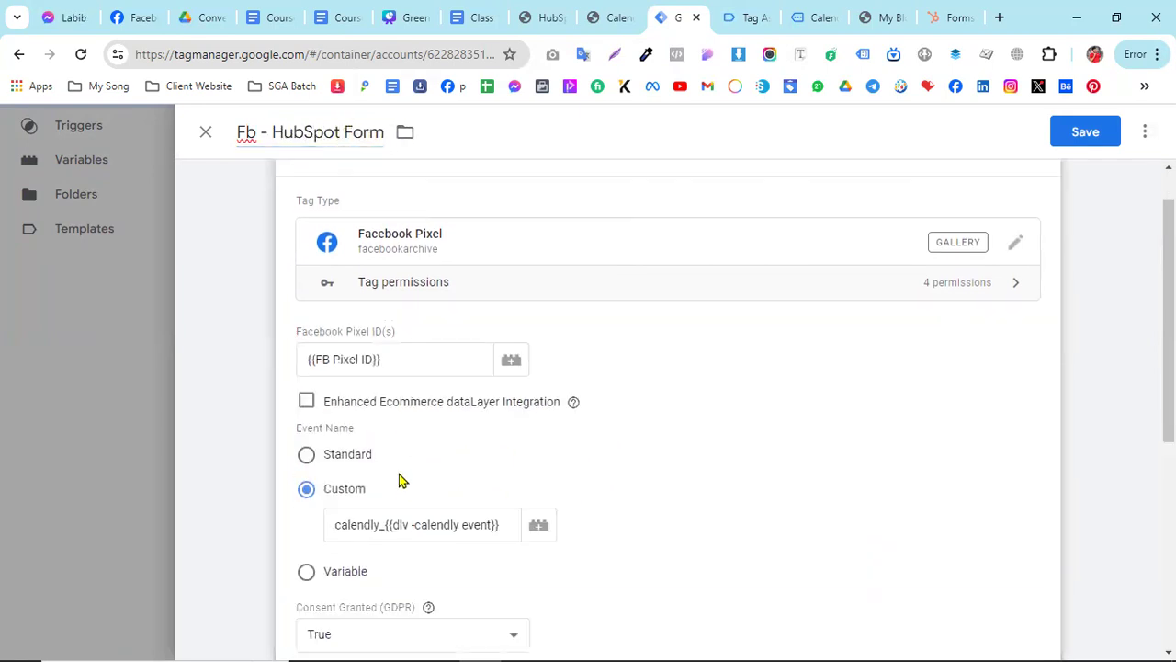
scroll(395, 459, down, 2)
click(374, 409)
triple_click(374, 409)
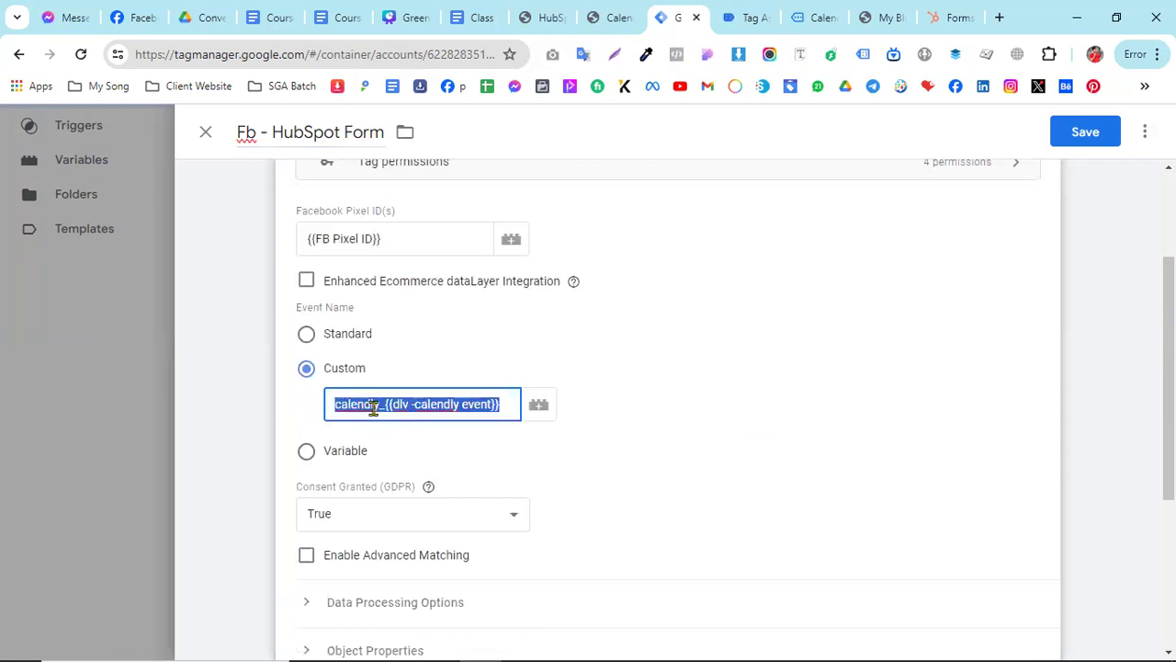
text(hubspot_form)
scroll(588, 491, down, 3)
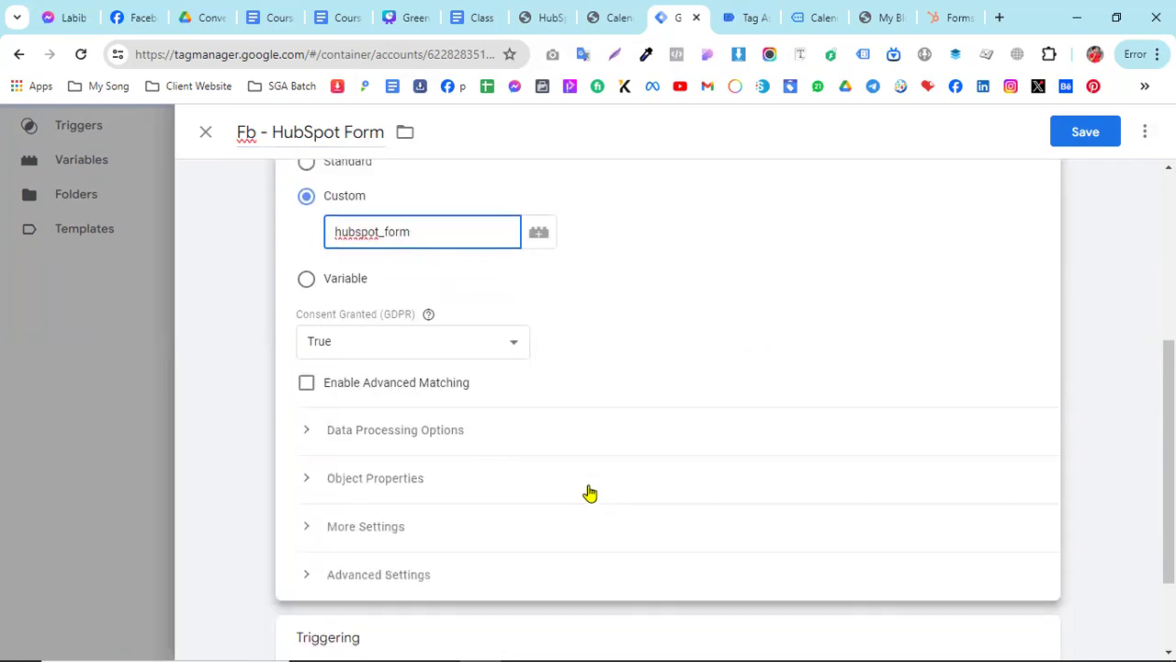
click(407, 445)
scroll(464, 504, down, 2)
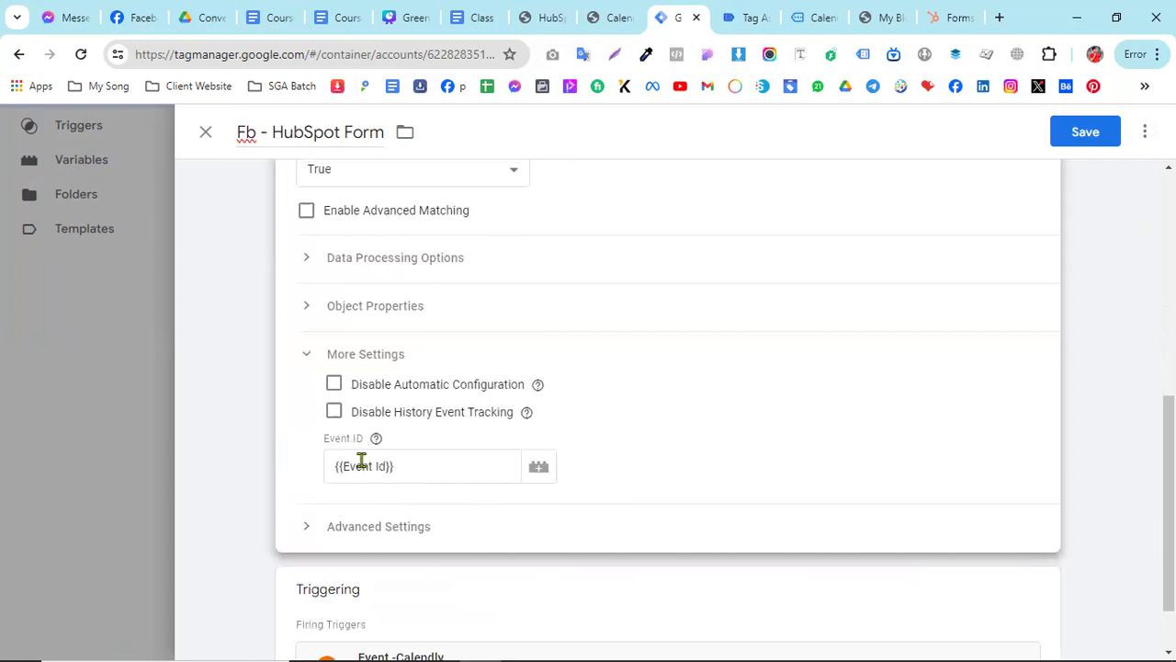
- Replace the pixel tag's Event -Calendly firing trigger with Event -HubSpot Form and save the tag
click(1037, 513)
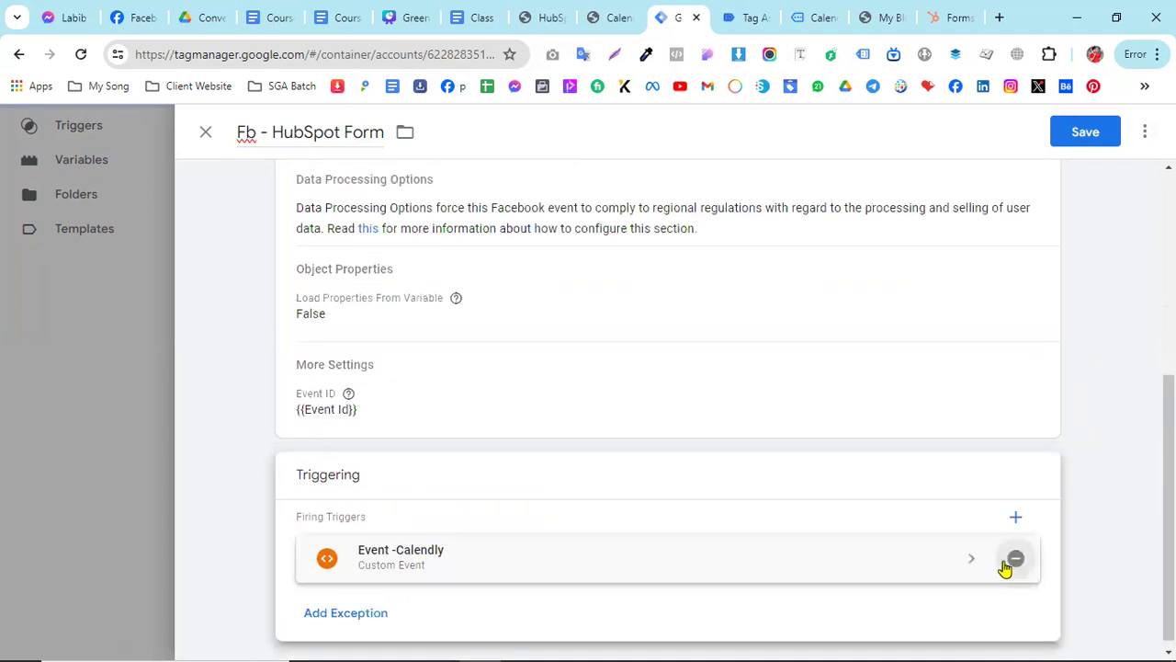
click(1015, 558)
click(960, 540)
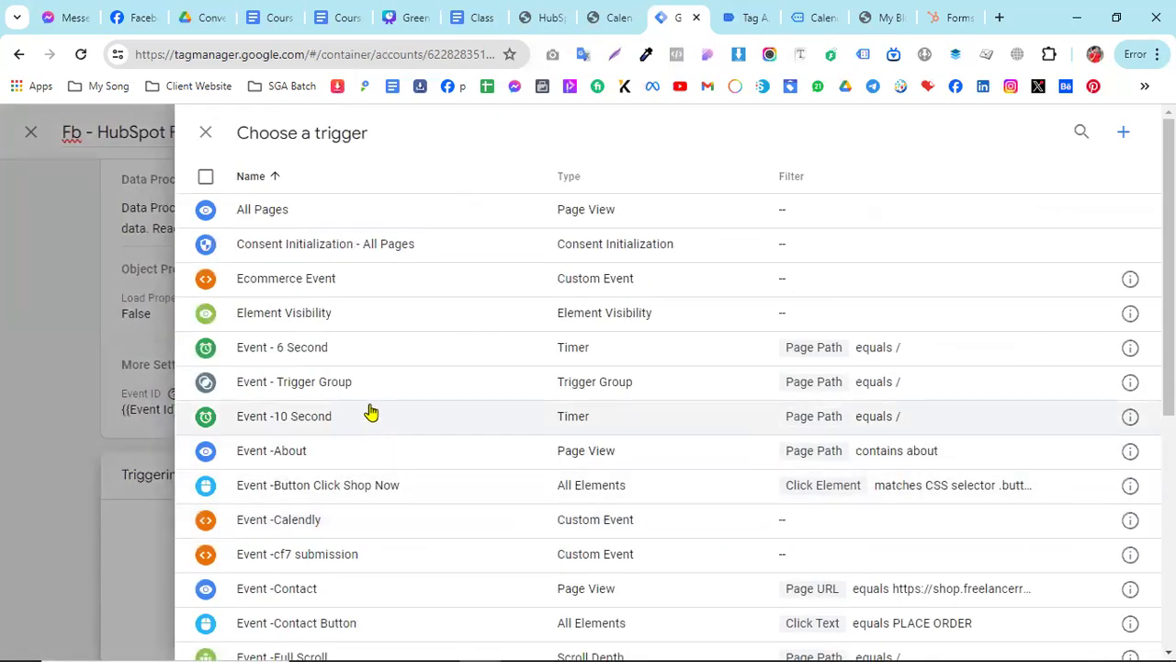
scroll(373, 412, down, 2)
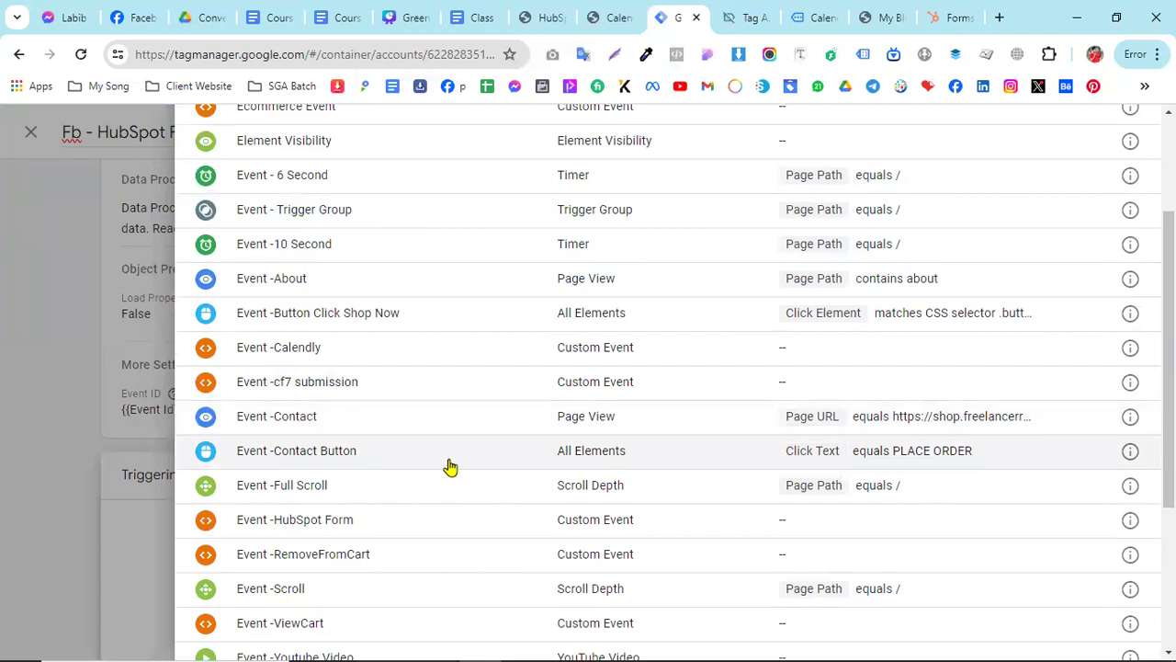
click(821, 519)
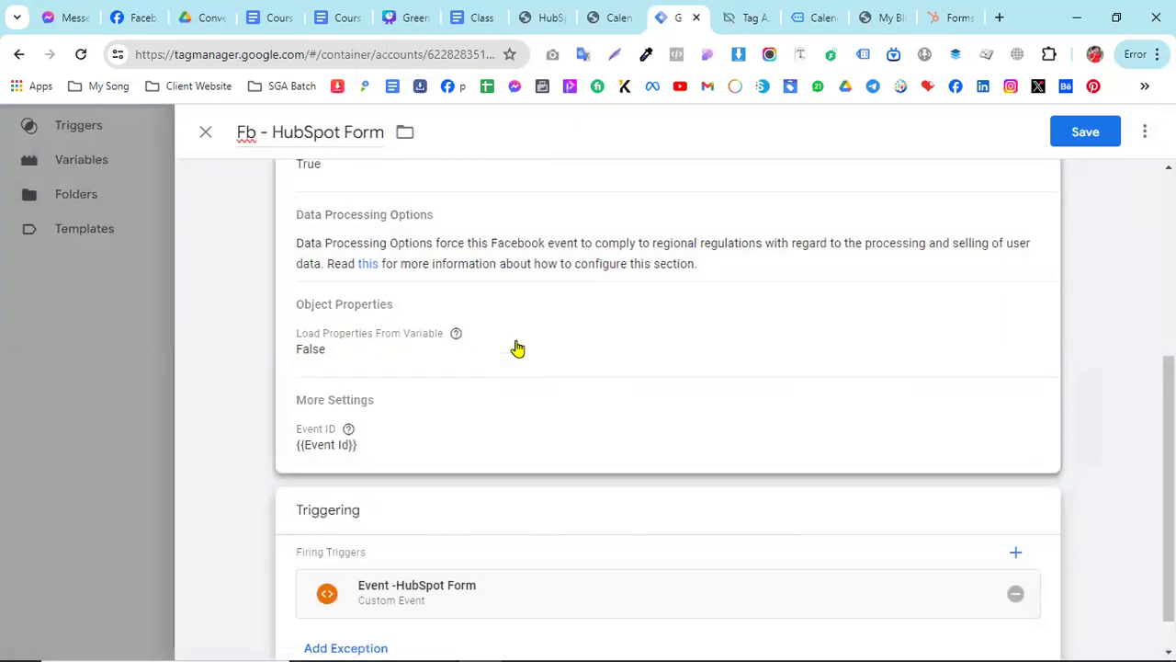
click(1082, 131)
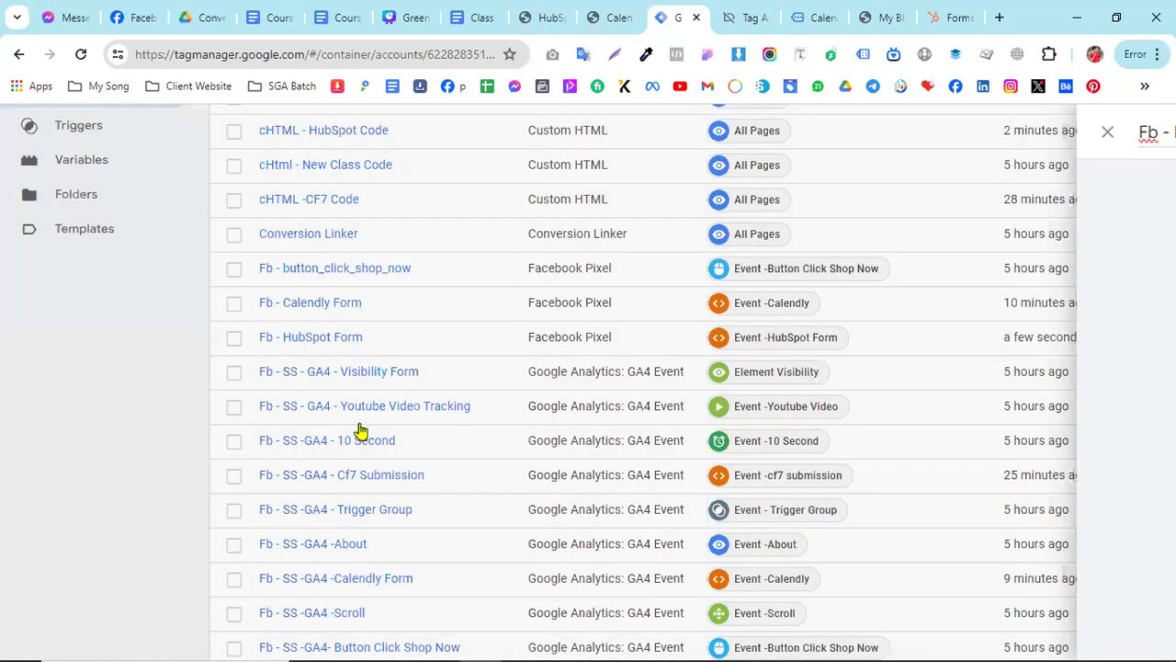
- Duplicate the GA4 event tag "Fb - SS -GA4 - Cf7 Submission"
click(348, 485)
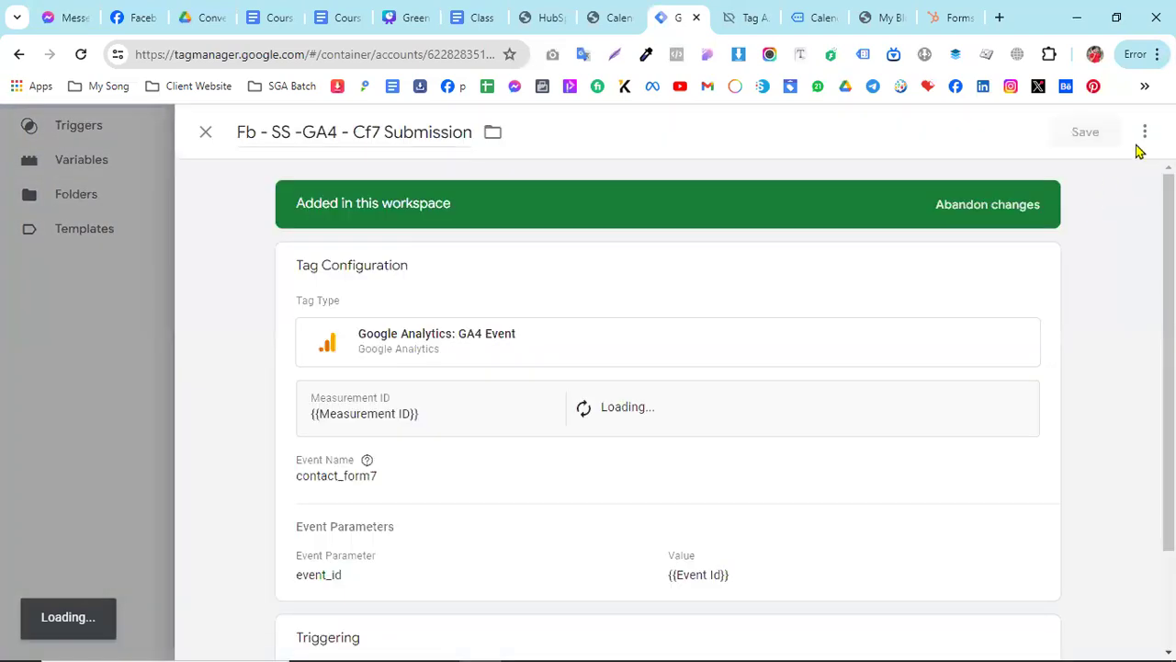
click(1144, 133)
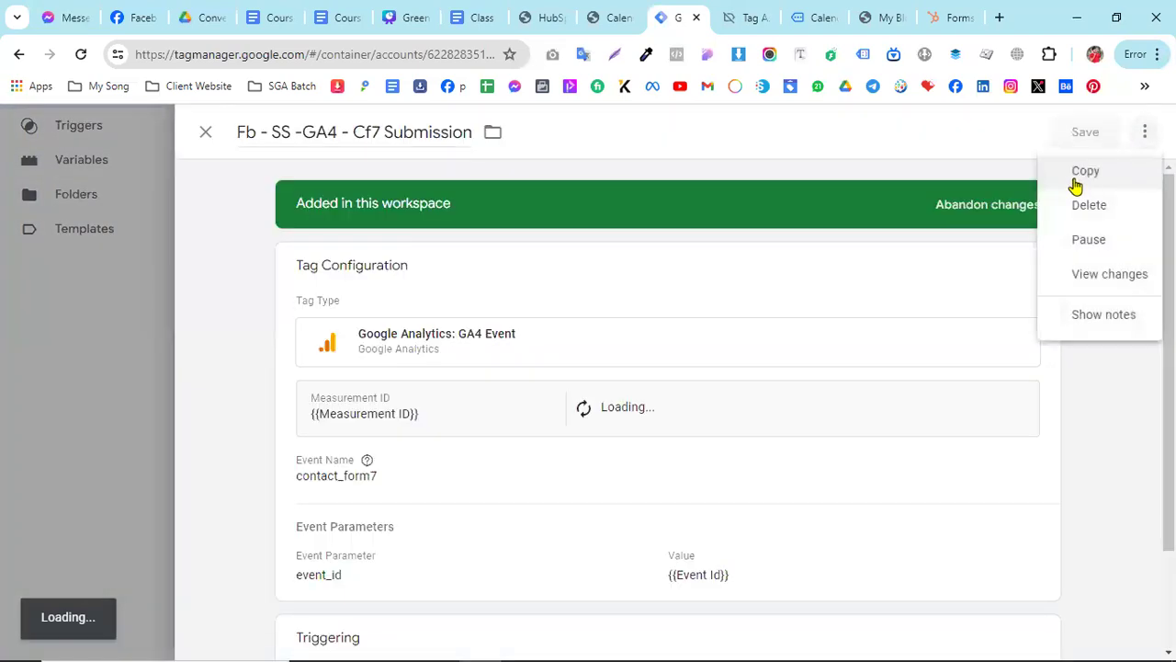
click(1081, 174)
- Rename the duplicated GA4 event tag as "Fb - SS -GA4 - HubSpot Form"
drag(304, 131, 222, 135)
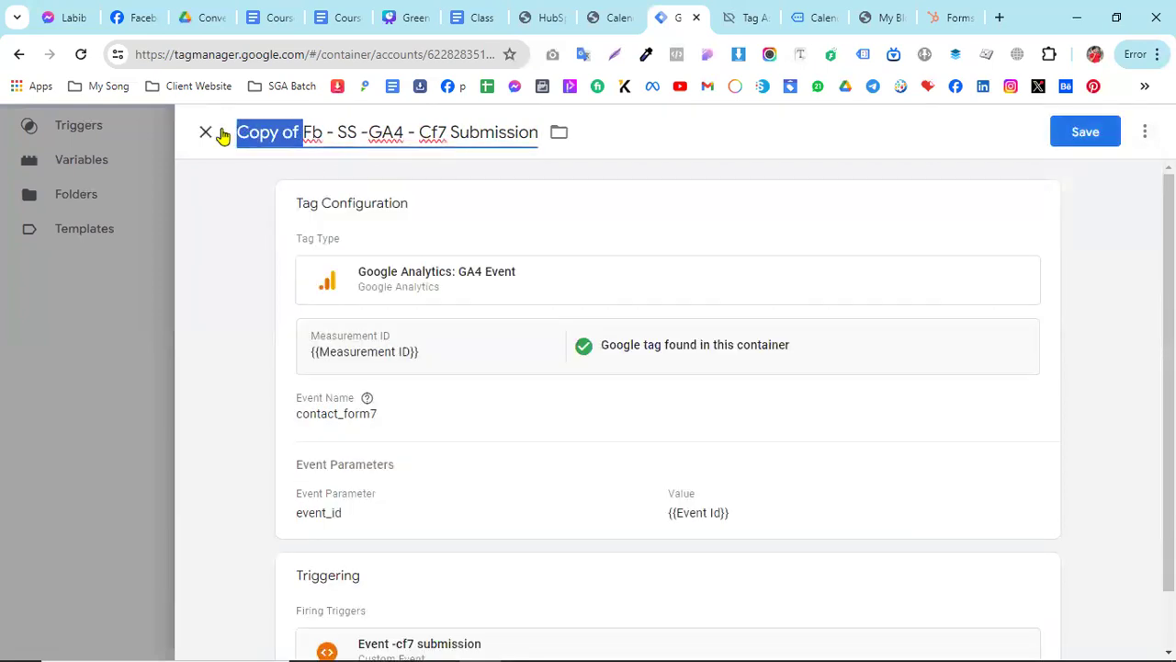
key(BackSpace)
drag(354, 132, 476, 135)
text(HubSop)
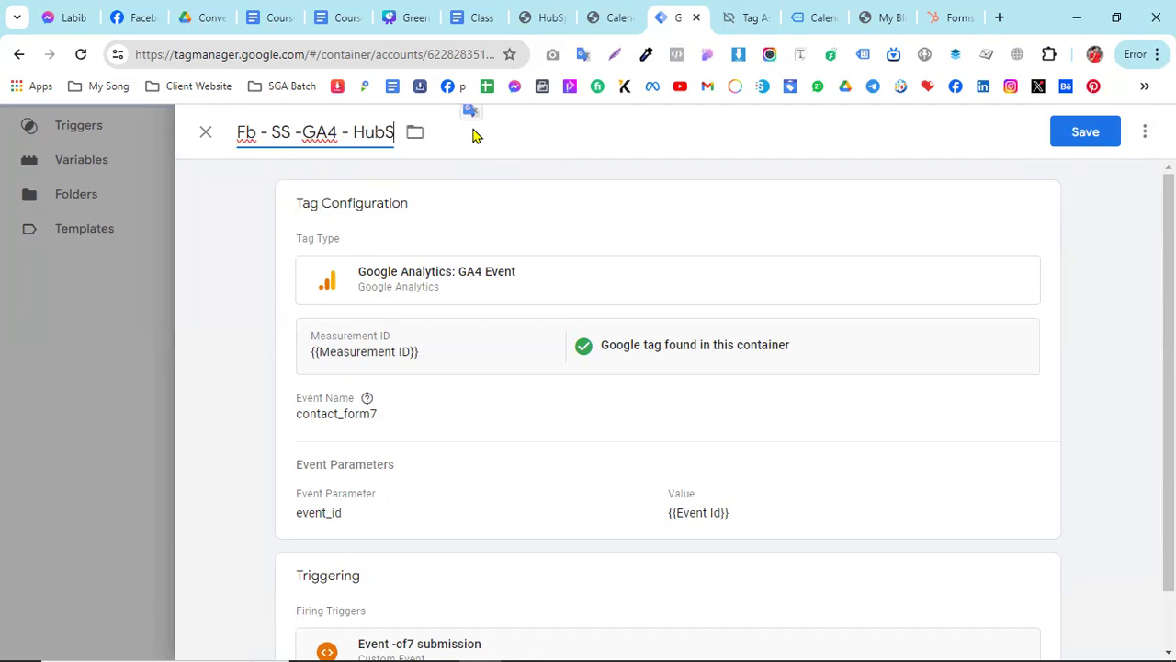
key(BackSpace)
text(pot Form)
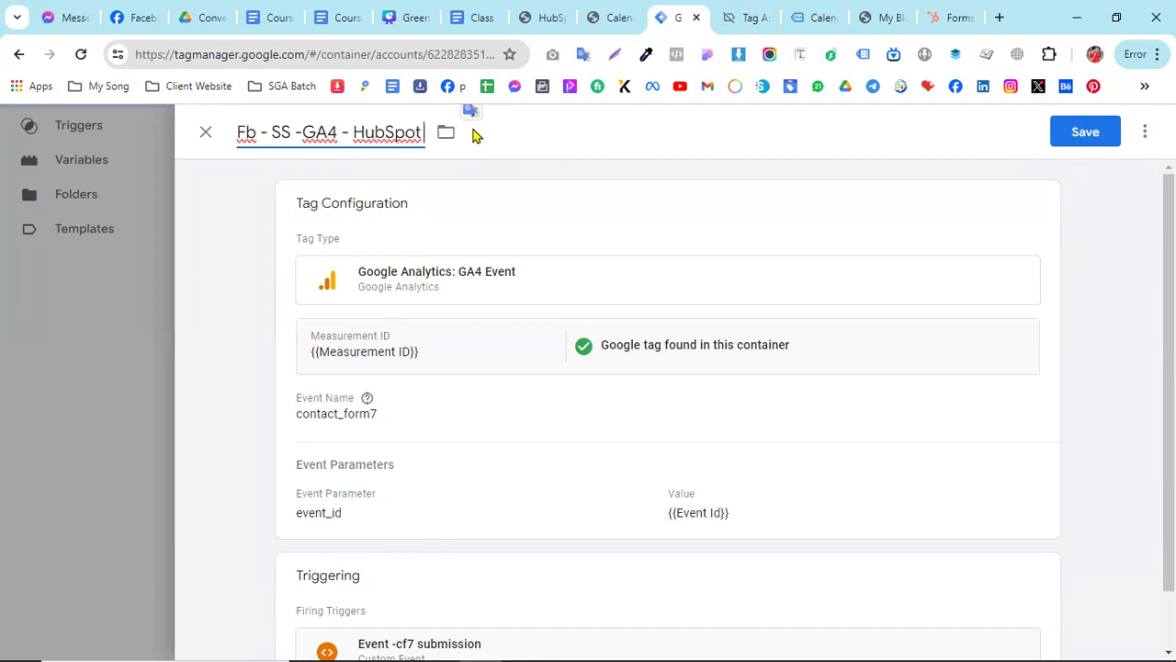
- Set the event name of the GA4 tag "Fb - SS -GA4 - HubSpot Form" to hubspot_form
click(518, 370)
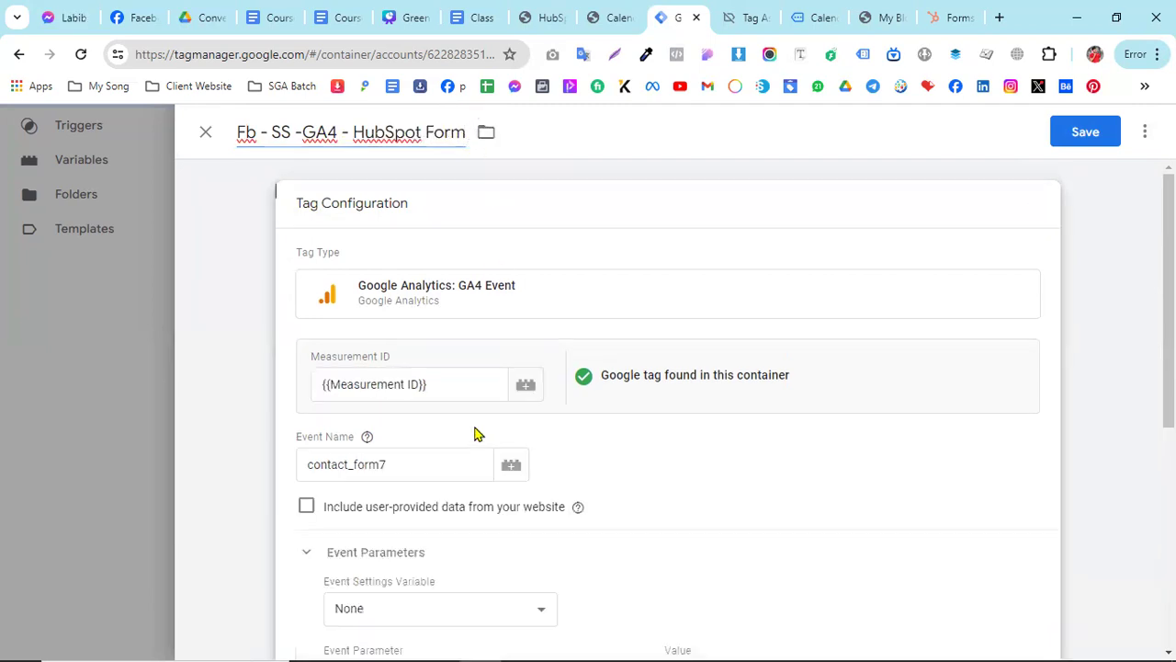
scroll(404, 423, down, 2)
click(337, 379)
double_click(337, 379)
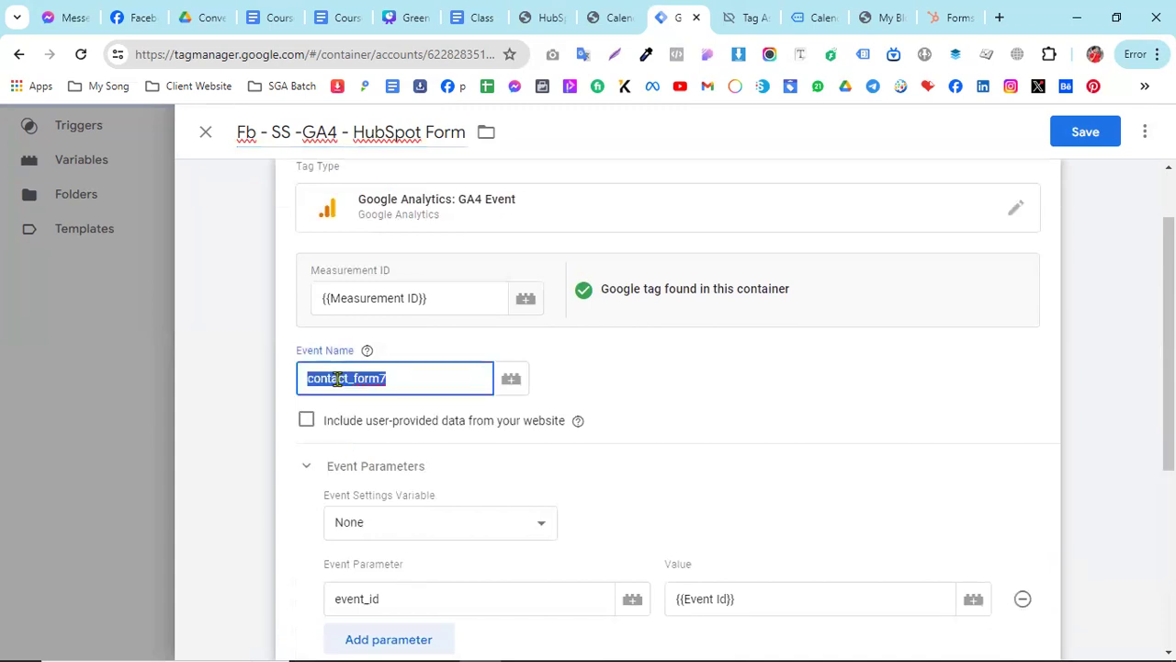
key(ctrl+v)
- Replace the GA4 tag's Event -cf7 submission firing trigger with Event -HubSpot Form and save the tag
scroll(652, 417, down, 2)
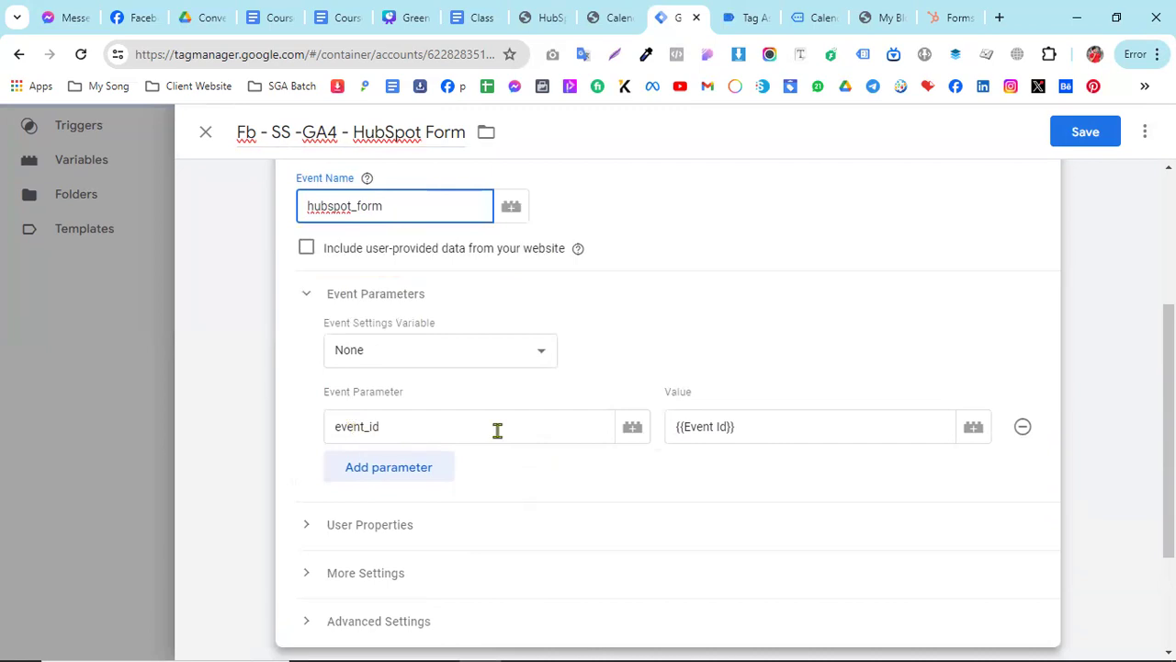
scroll(497, 430, down, 2)
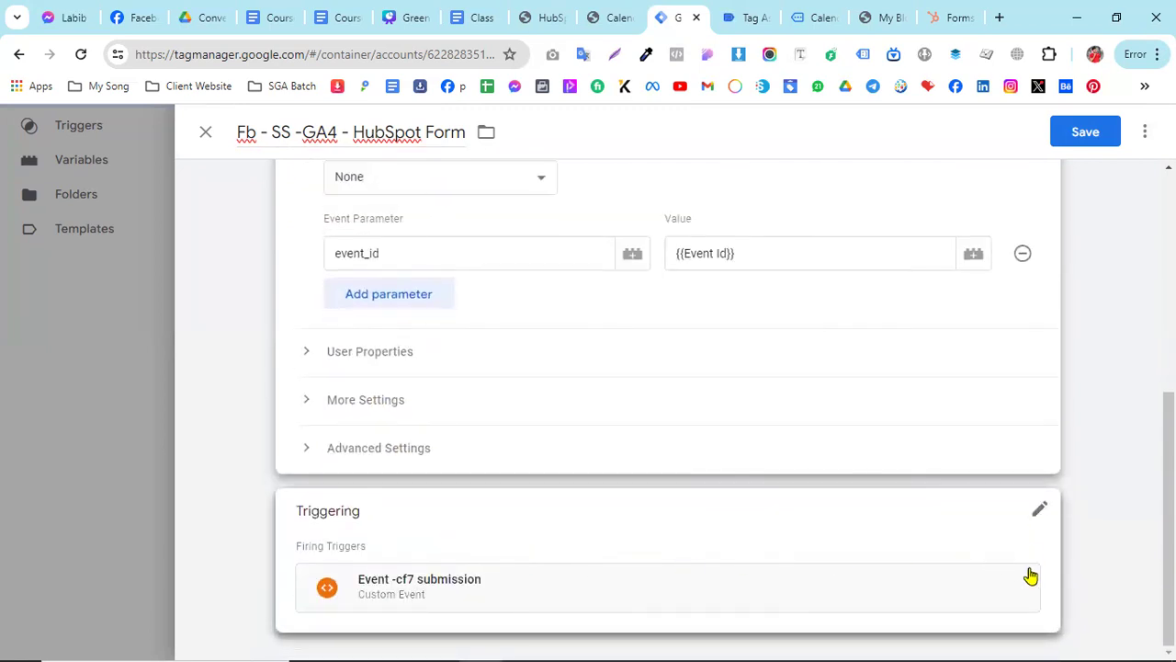
click(1038, 519)
click(1013, 545)
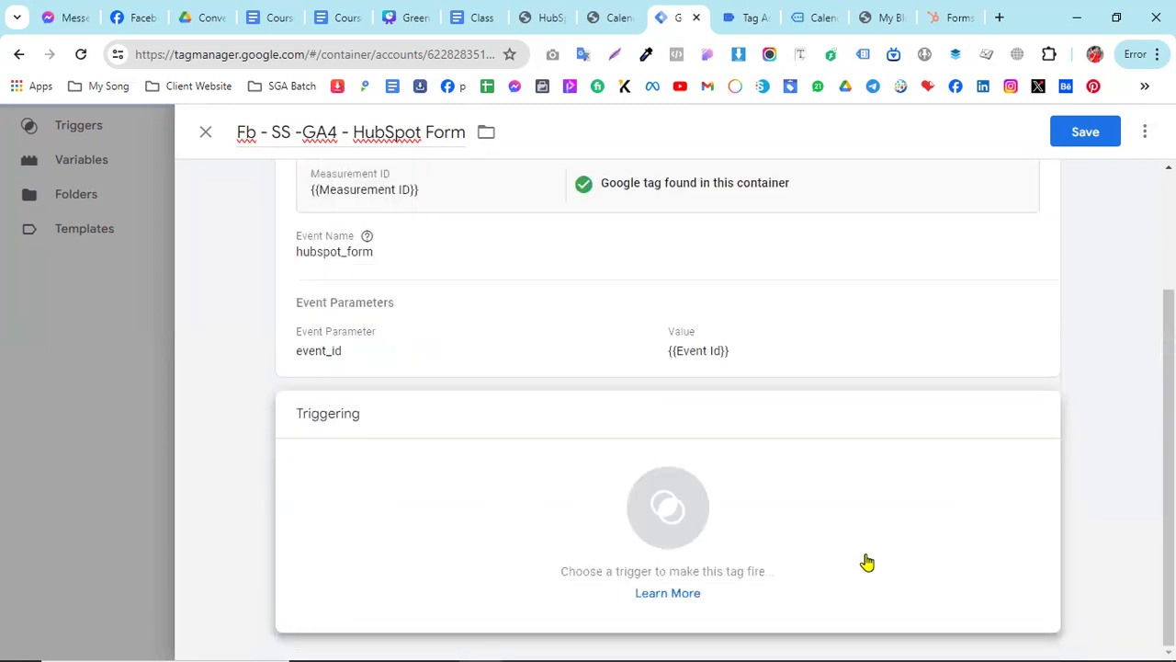
click(317, 473)
scroll(386, 459, down, 2)
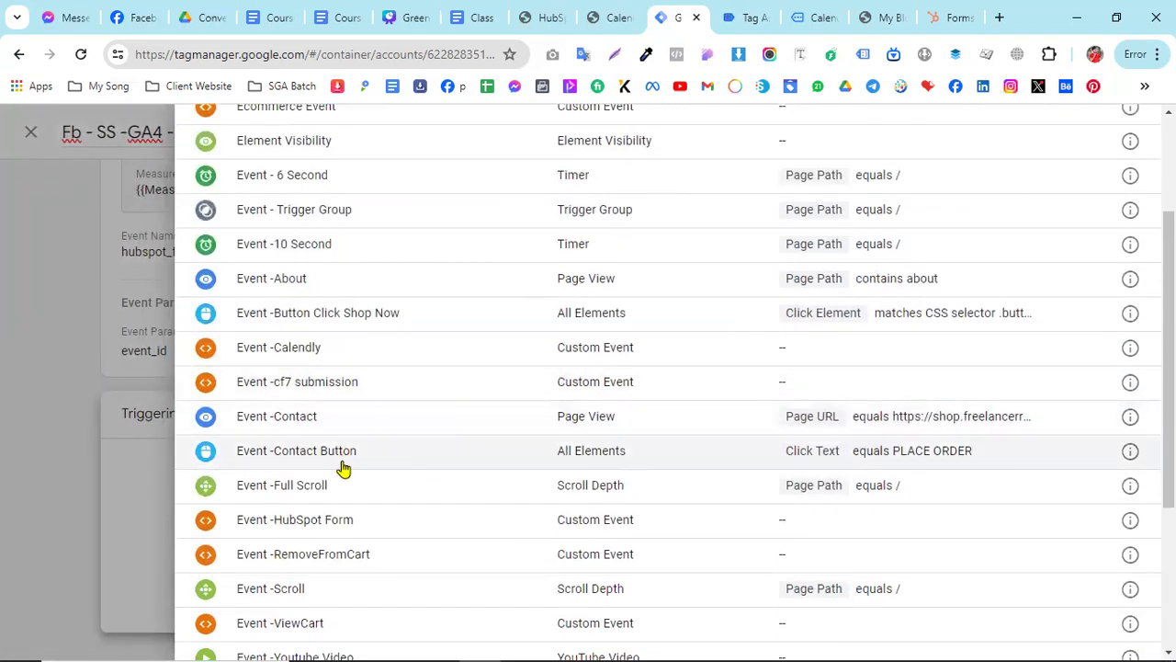
click(362, 521)
click(1083, 132)
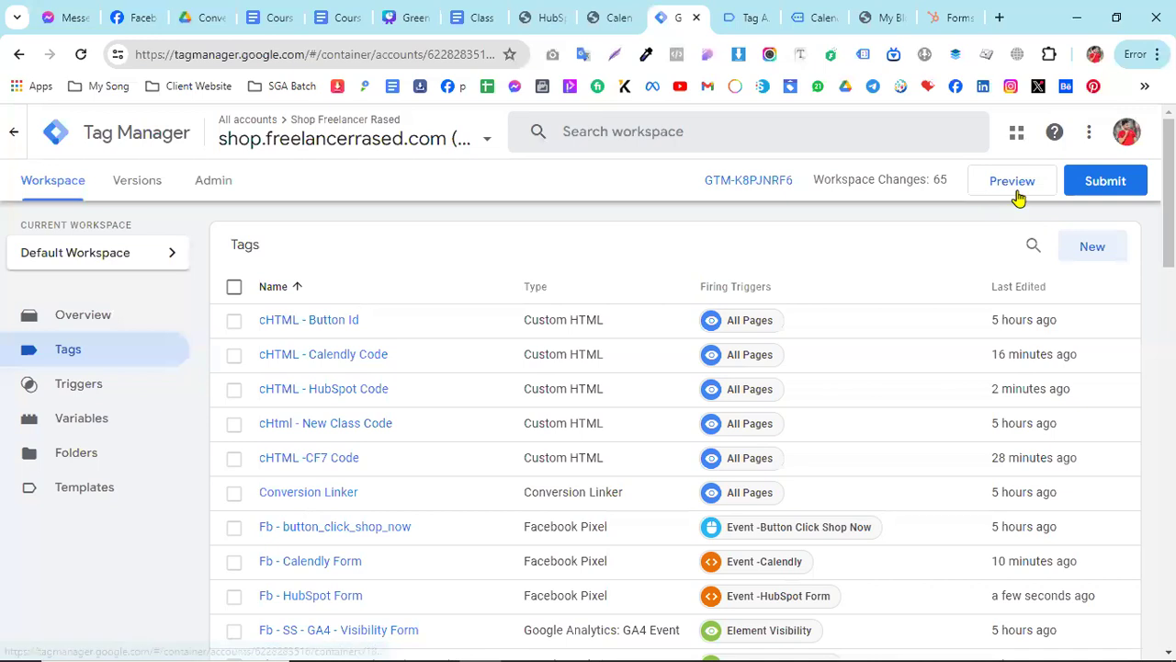
- Start a Tag Assistant preview of the container and open the HubSpot Form page on the connected site
click(1016, 193)
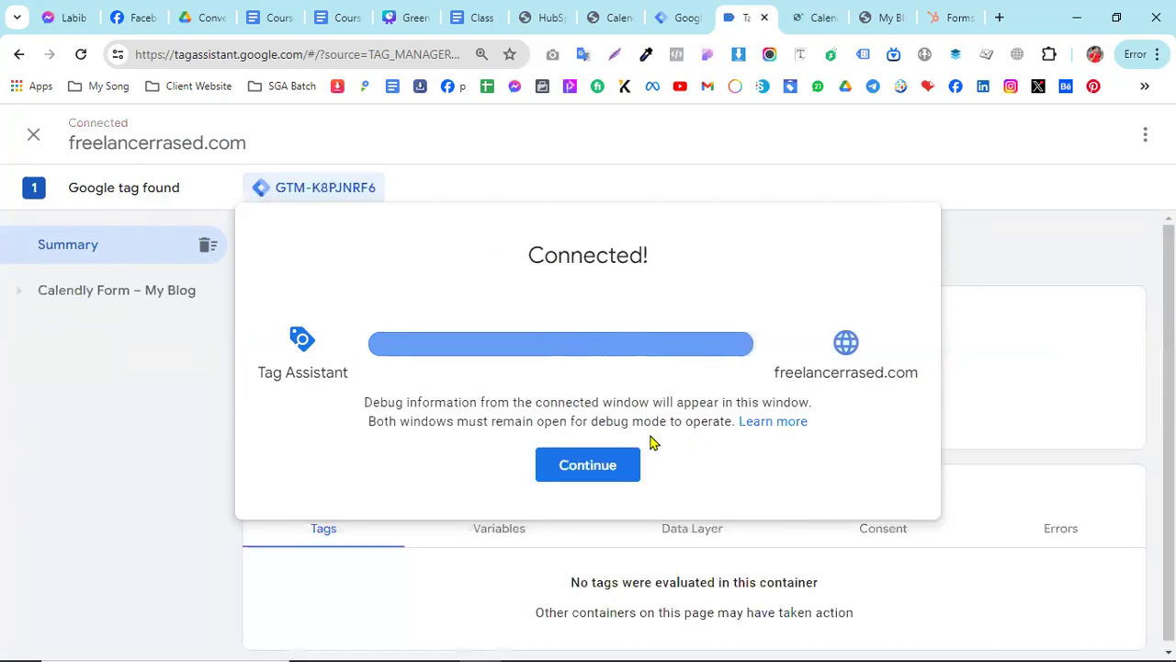
click(606, 459)
click(803, 20)
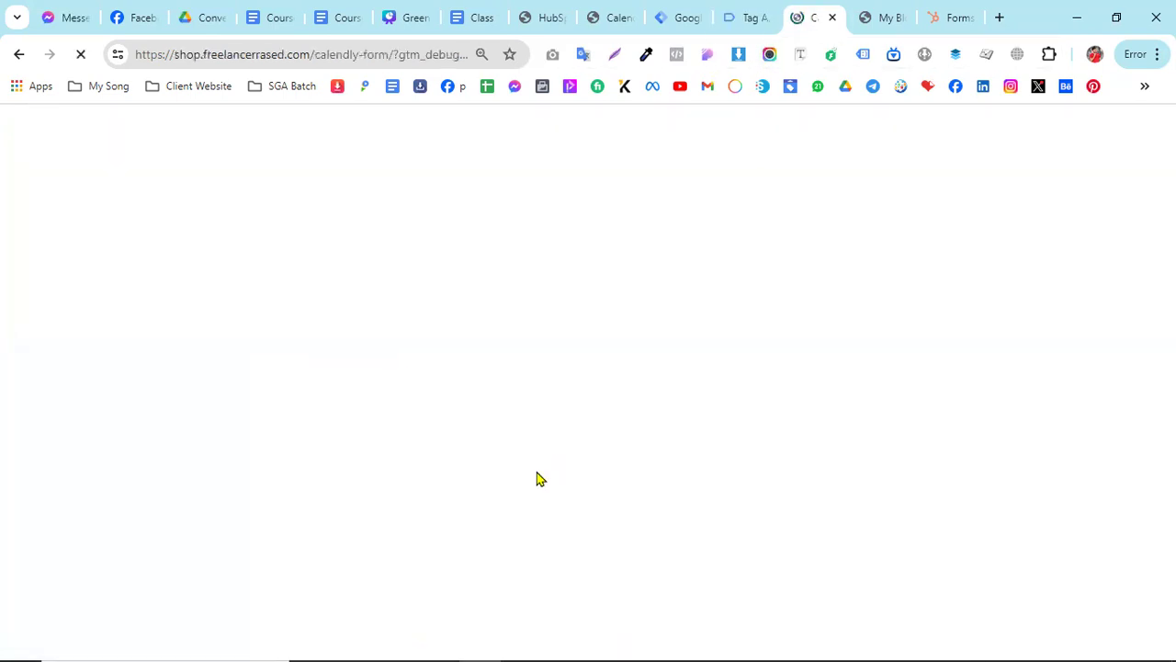
scroll(540, 479, down, 6)
scroll(540, 479, down, 5)
scroll(635, 465, up, 3)
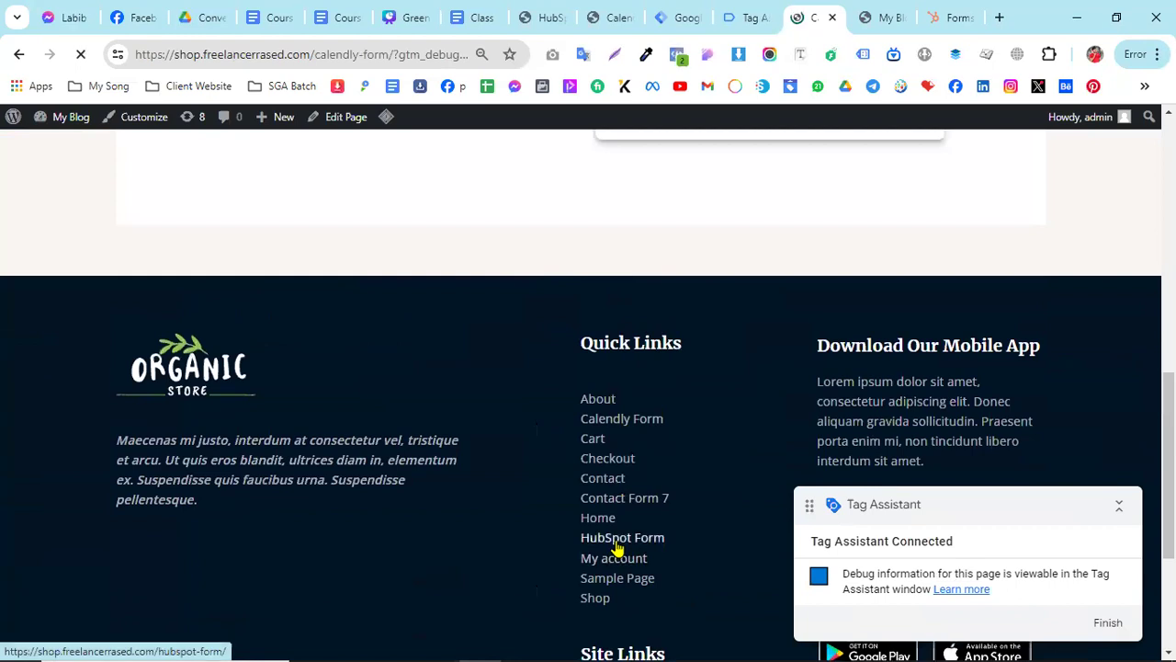
click(618, 542)
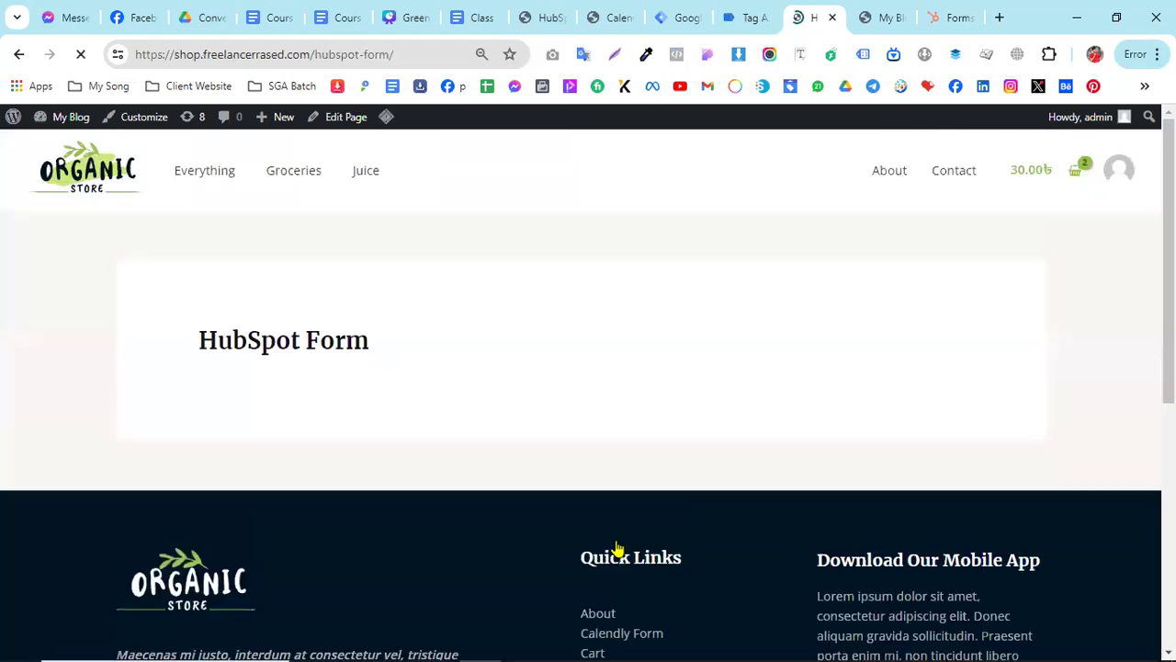
- Fill in the HubSpot form with the saved email, first name, last name and phone number, and submit it
scroll(230, 269, down, 2)
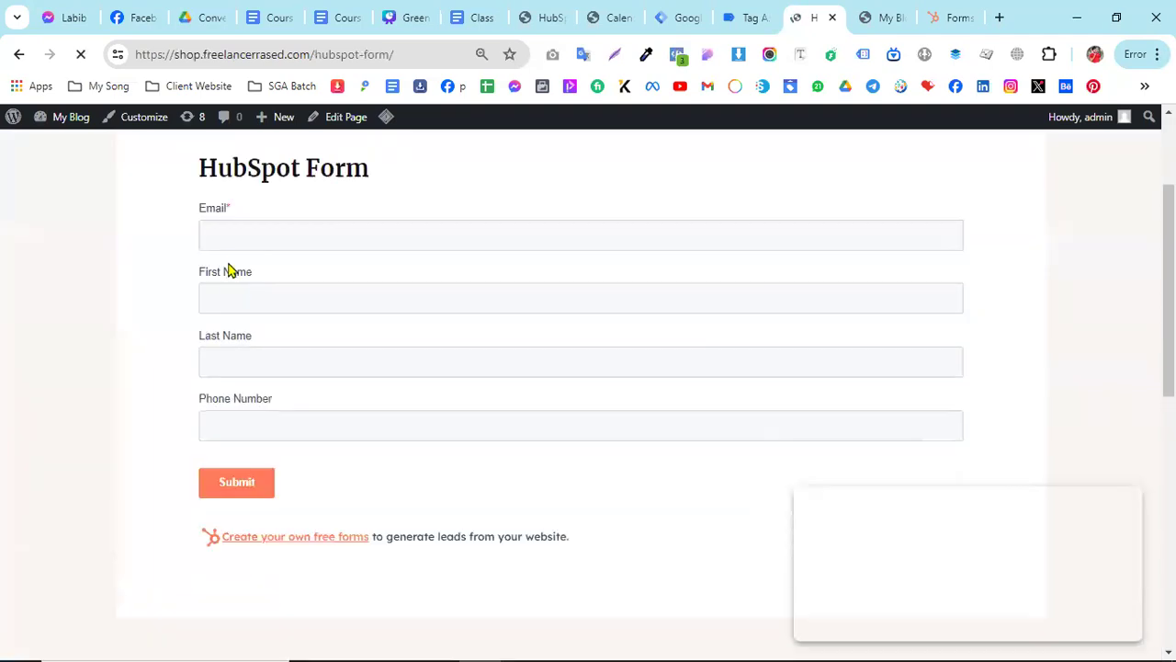
click(233, 237)
click(337, 280)
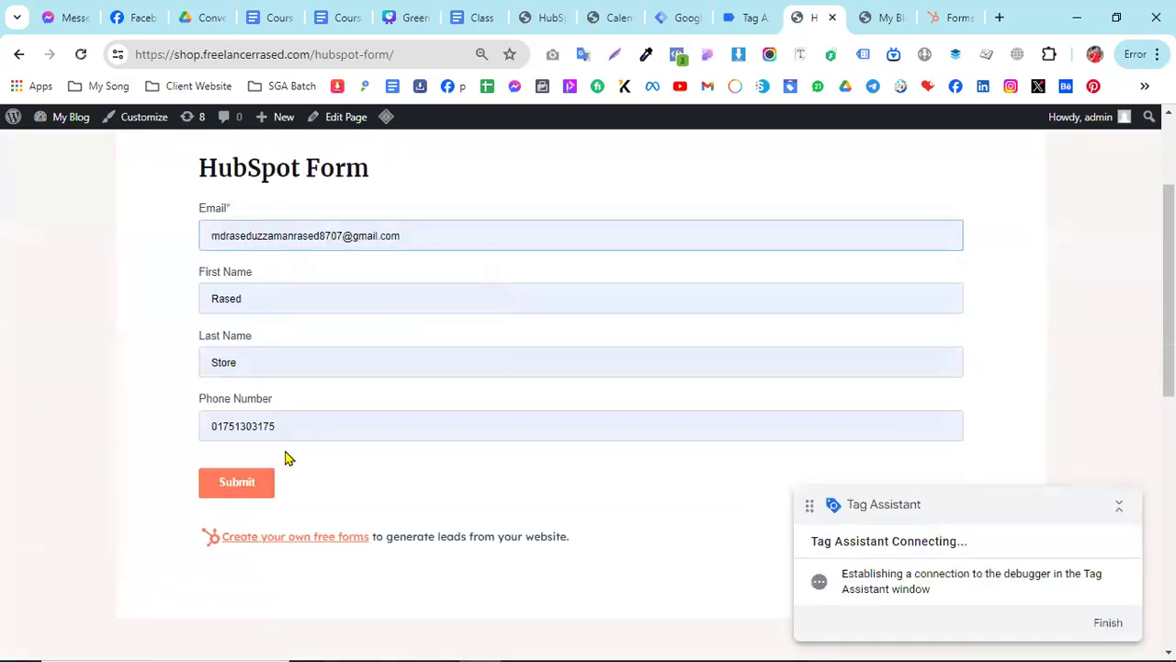
click(254, 494)
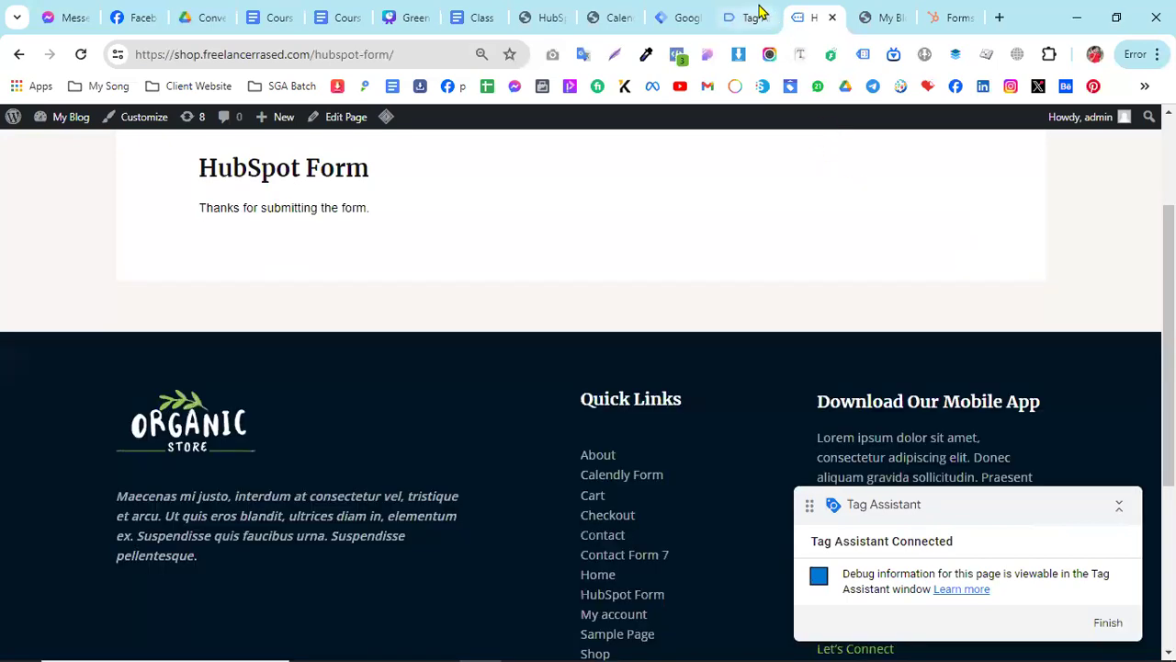
- In Tag Assistant, inspect the fired tags and variable values of the hubspot-form-success event
click(752, 17)
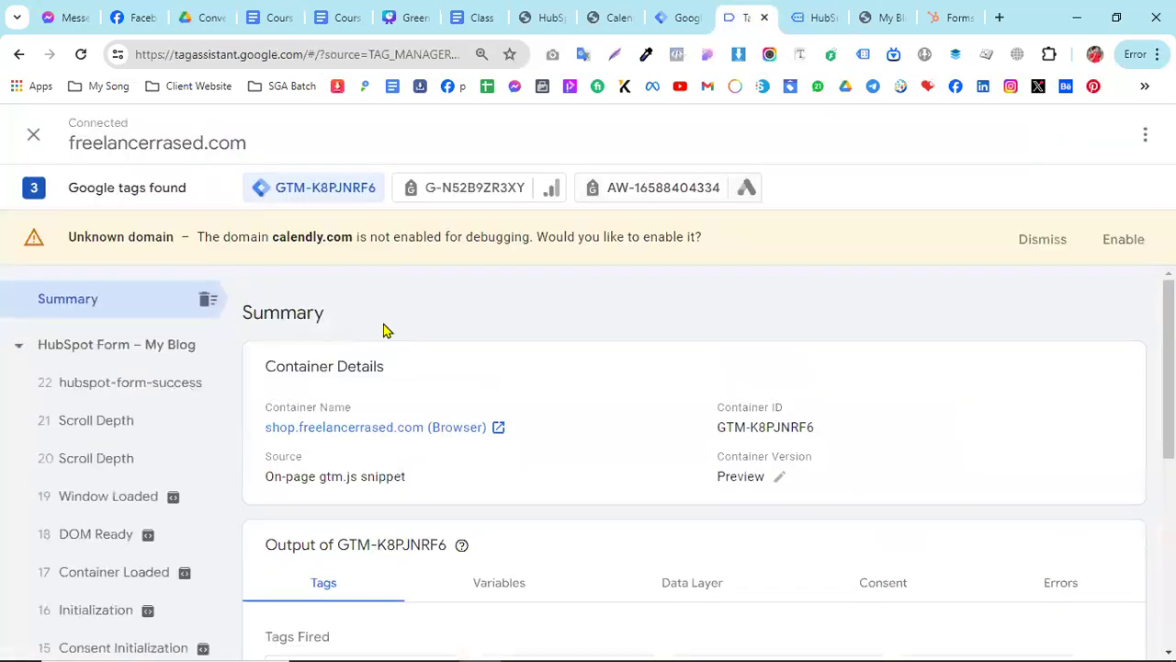
click(106, 394)
scroll(625, 404, down, 1)
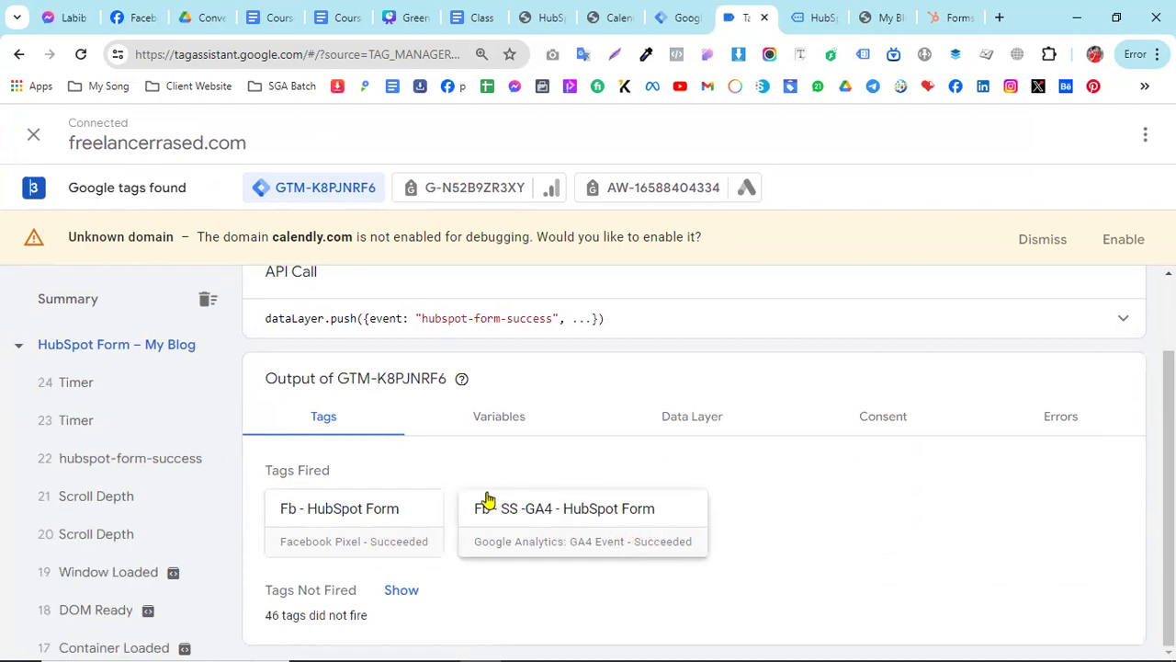
click(538, 428)
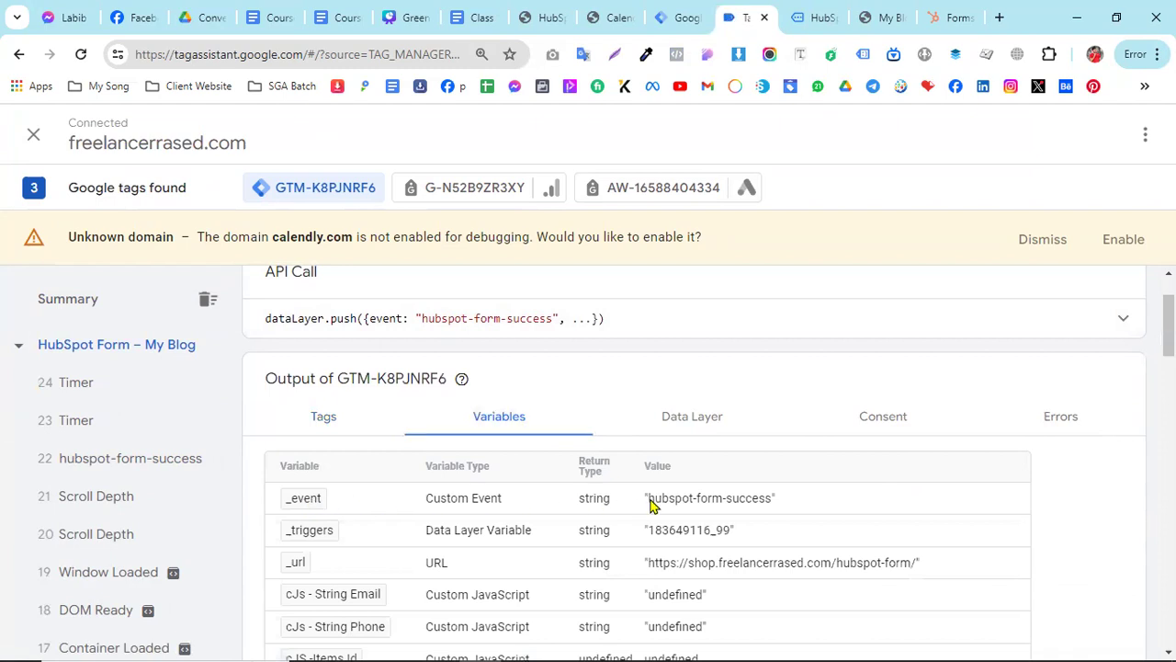
scroll(770, 512, down, 15)
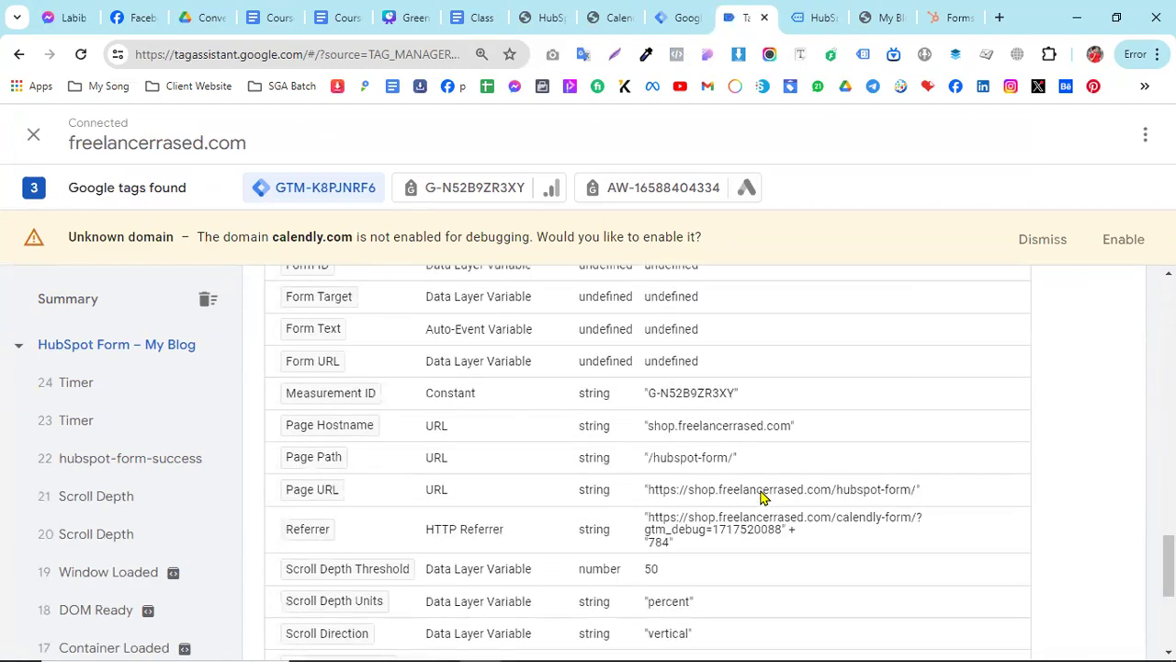
scroll(761, 497, down, 3)
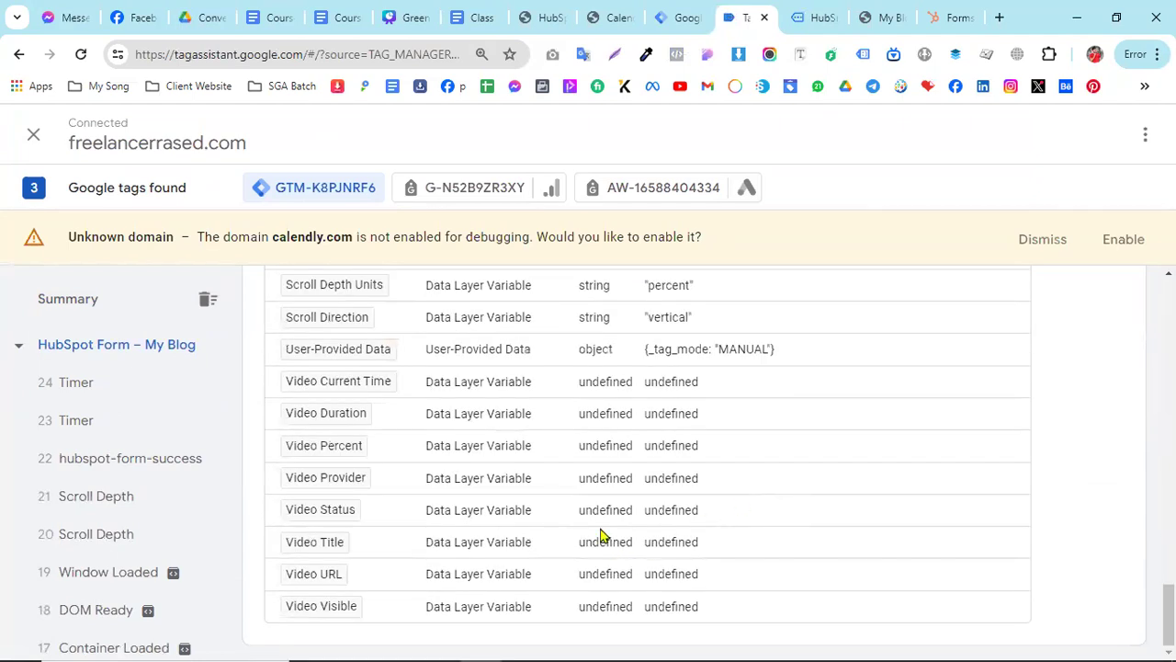
scroll(717, 451, up, 15)
- Switch to the Google Docs class notes and review the Calendly and HubSpot form tracking instructions
click(465, 18)
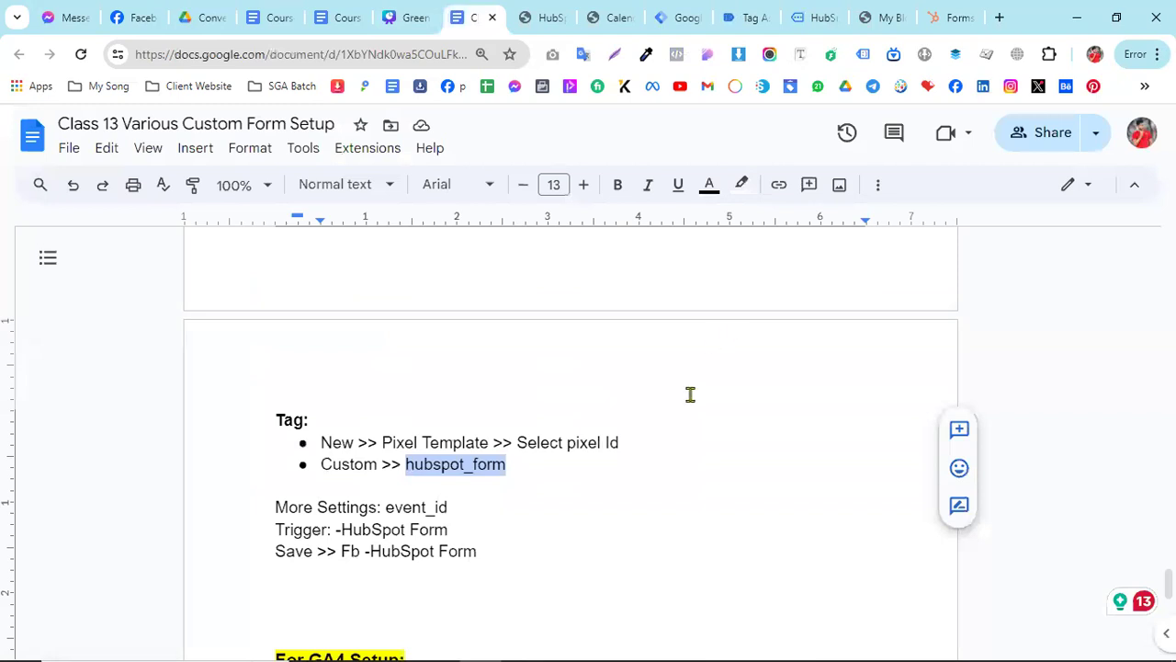
scroll(690, 394, up, 2)
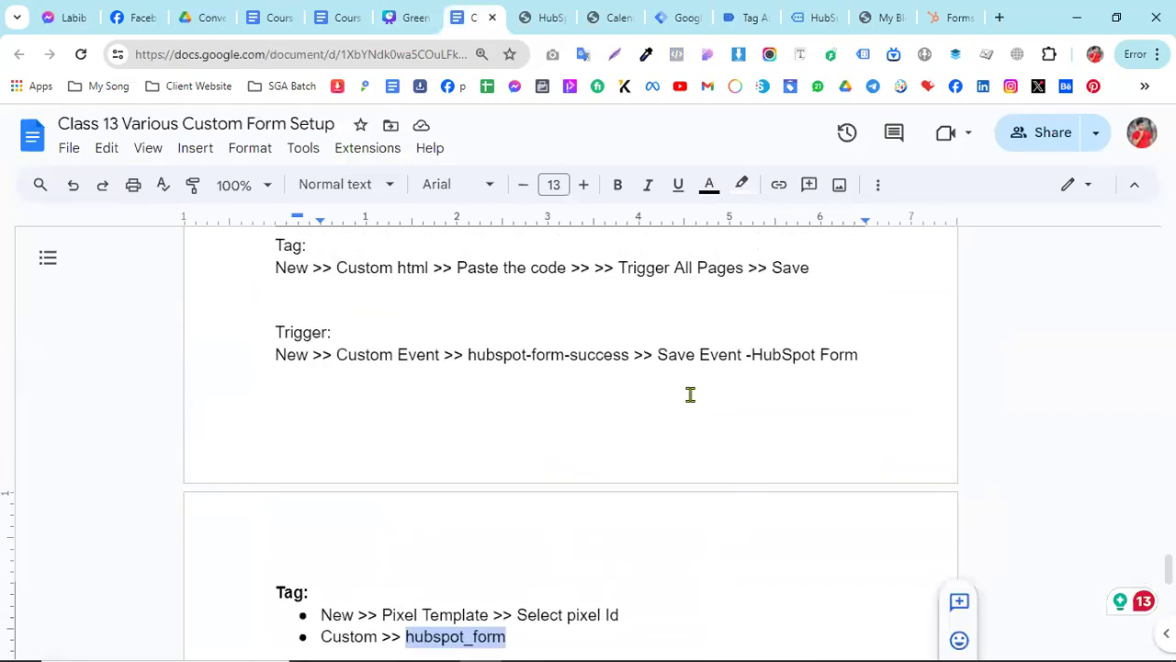
scroll(690, 394, up, 4)
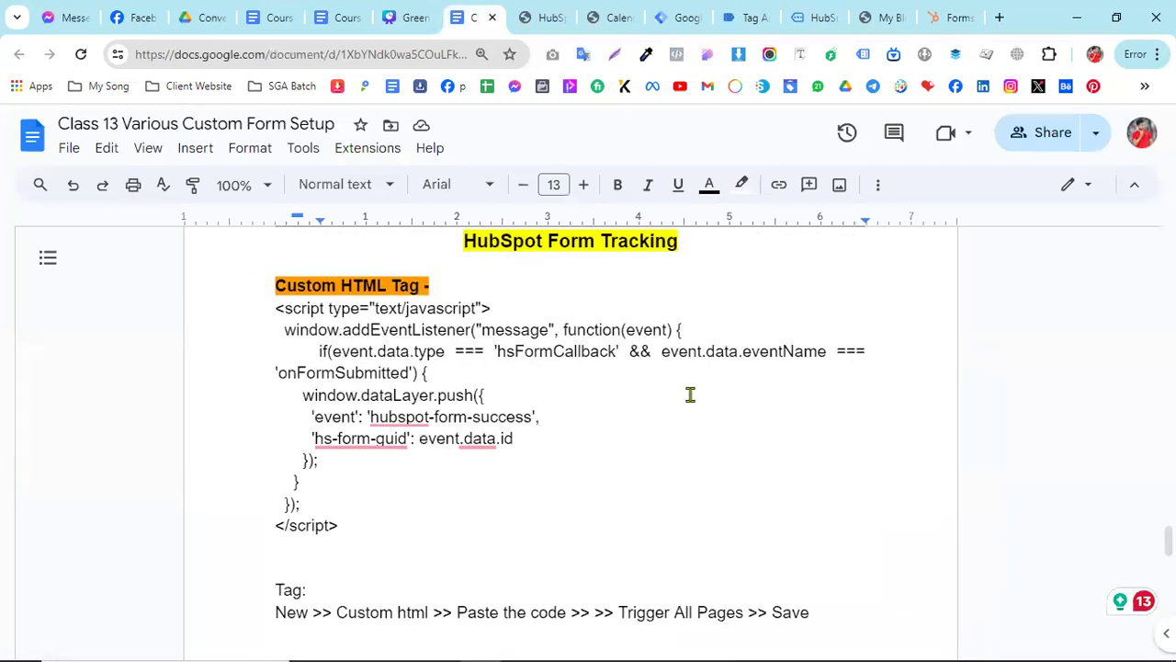
scroll(690, 394, down, 3)
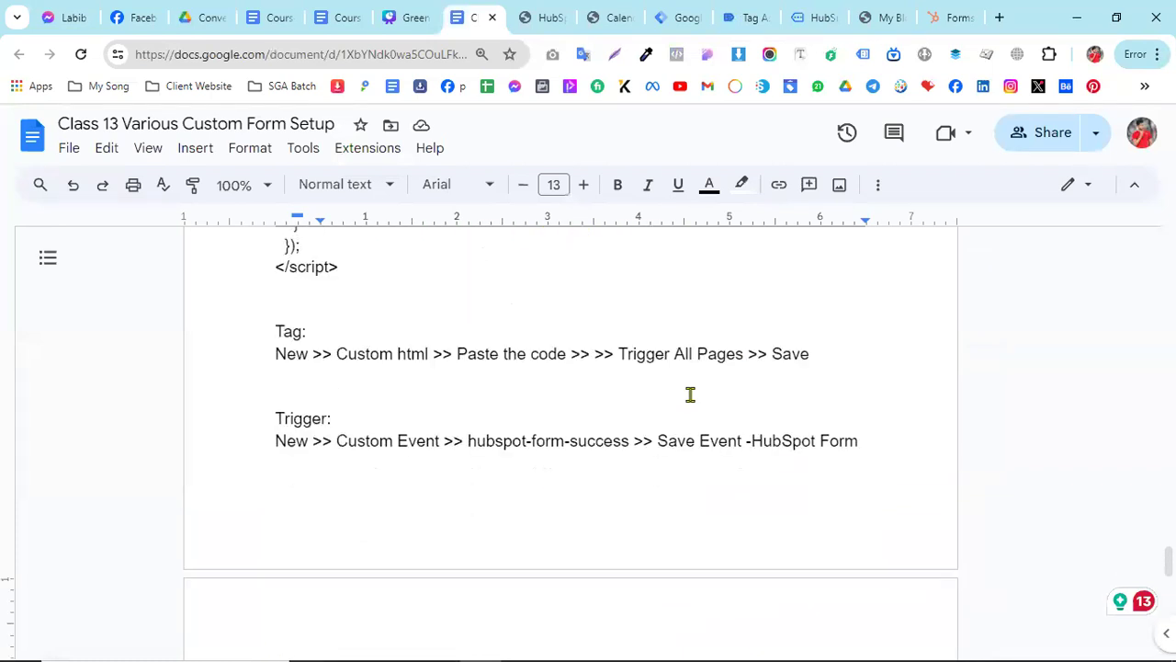
scroll(690, 394, up, 4)
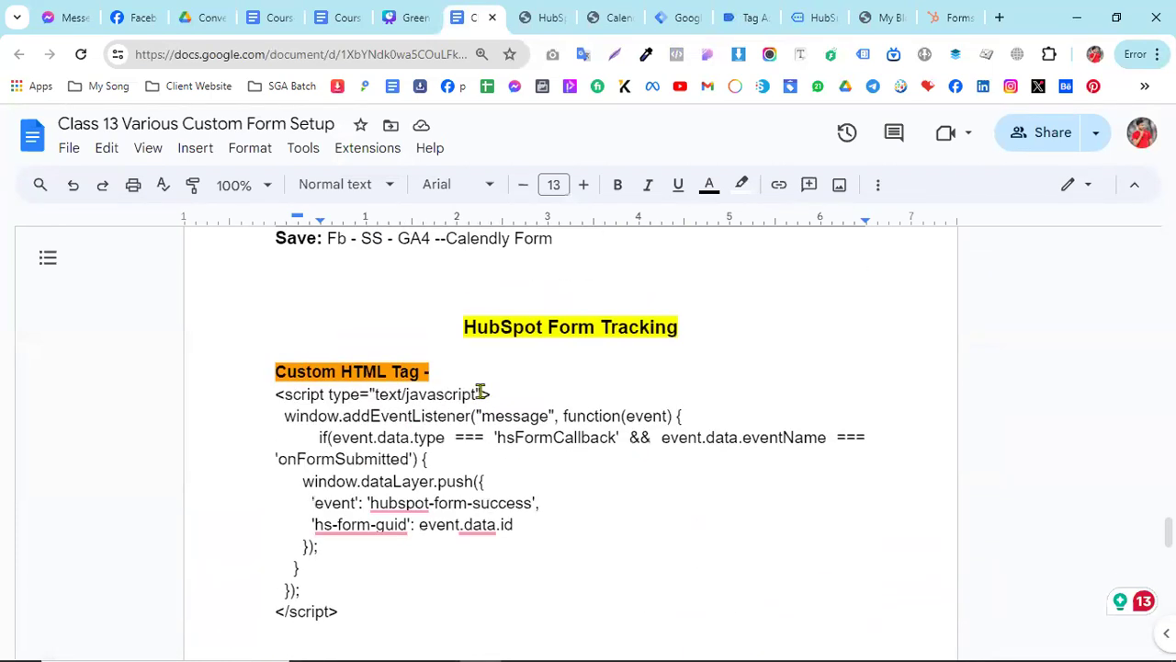
scroll(528, 368, up, 9)
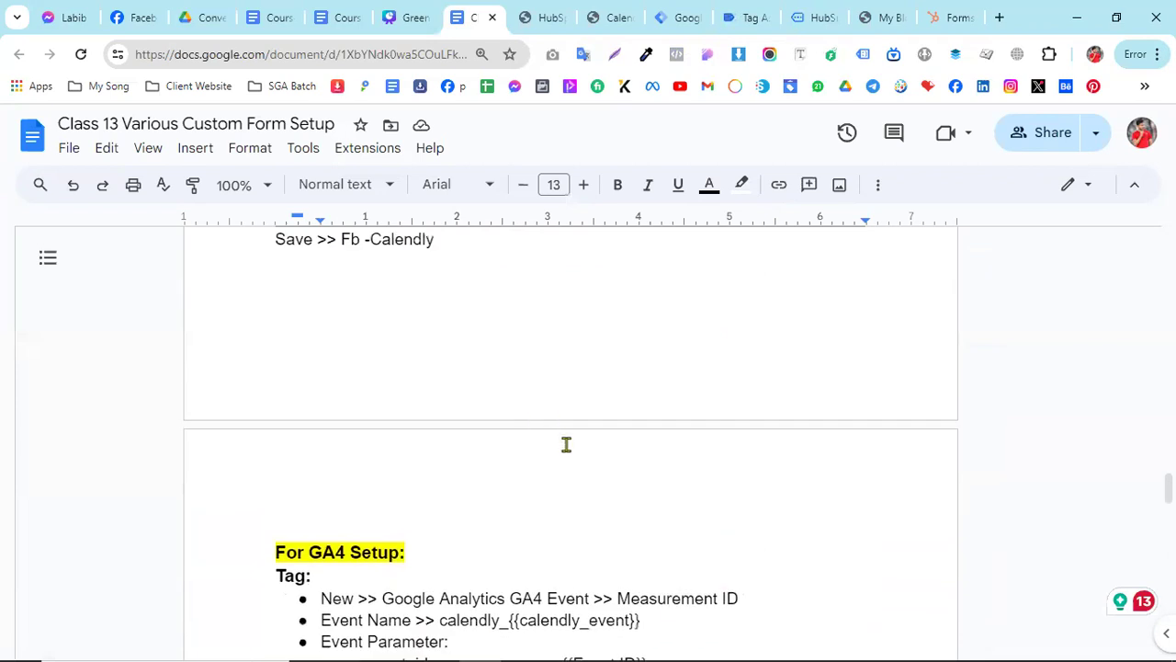
scroll(566, 447, up, 8)
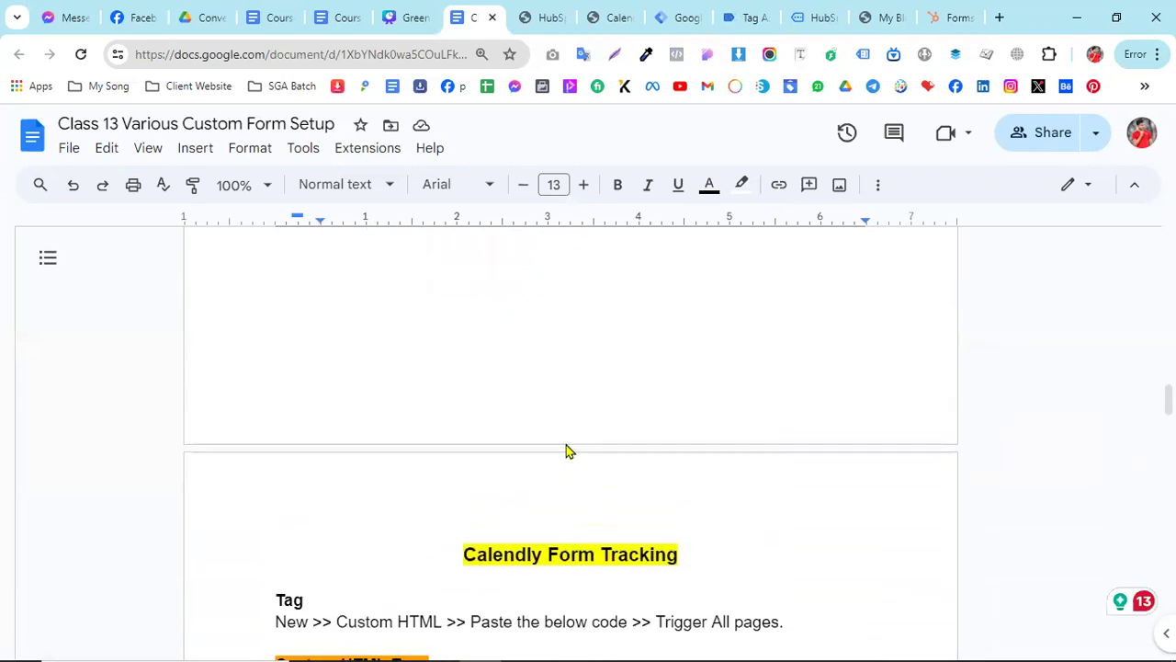
scroll(566, 450, up, 10)
scroll(566, 447, down, 5)
scroll(566, 446, down, 14)
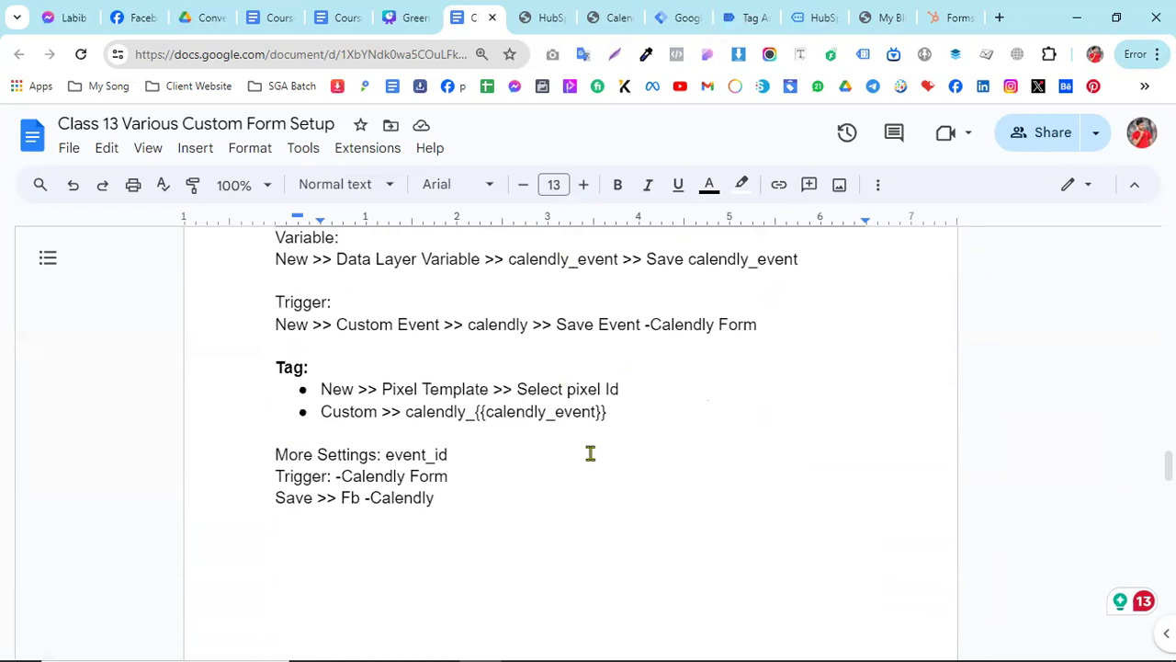
scroll(499, 496, down, 10)
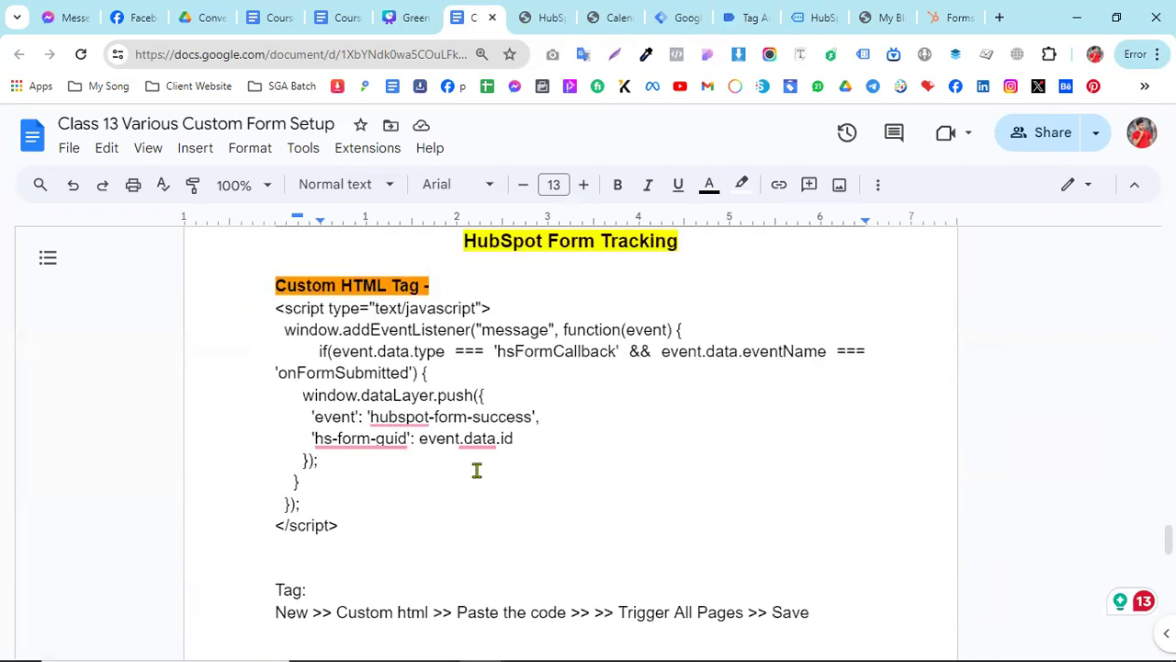
scroll(477, 470, down, 2)
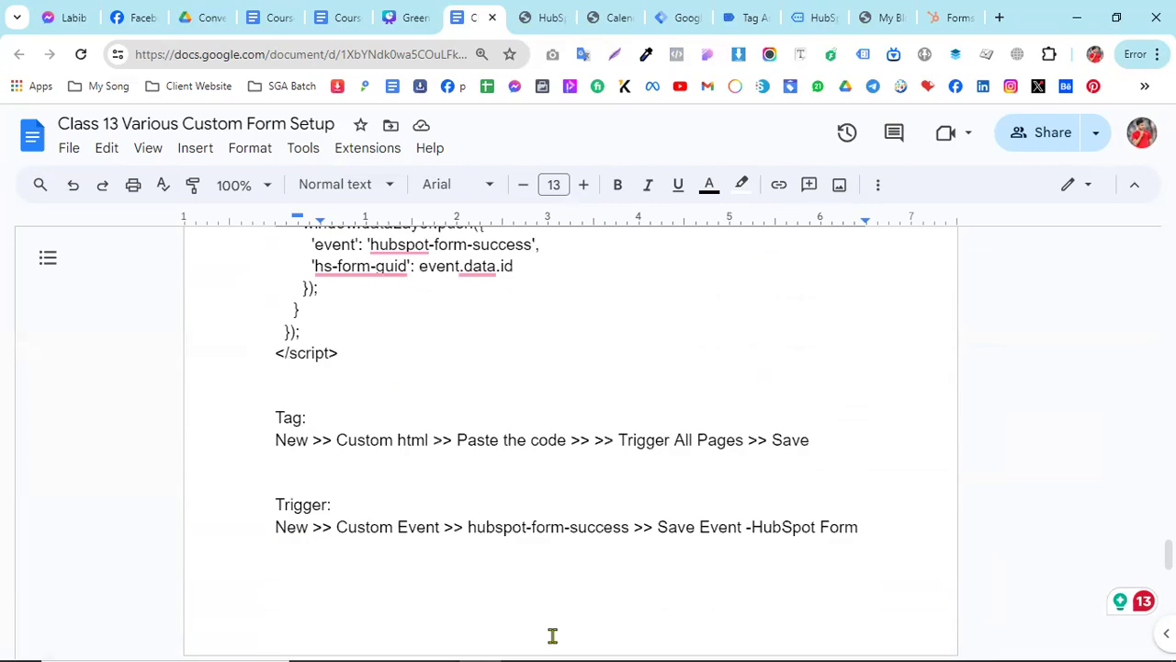